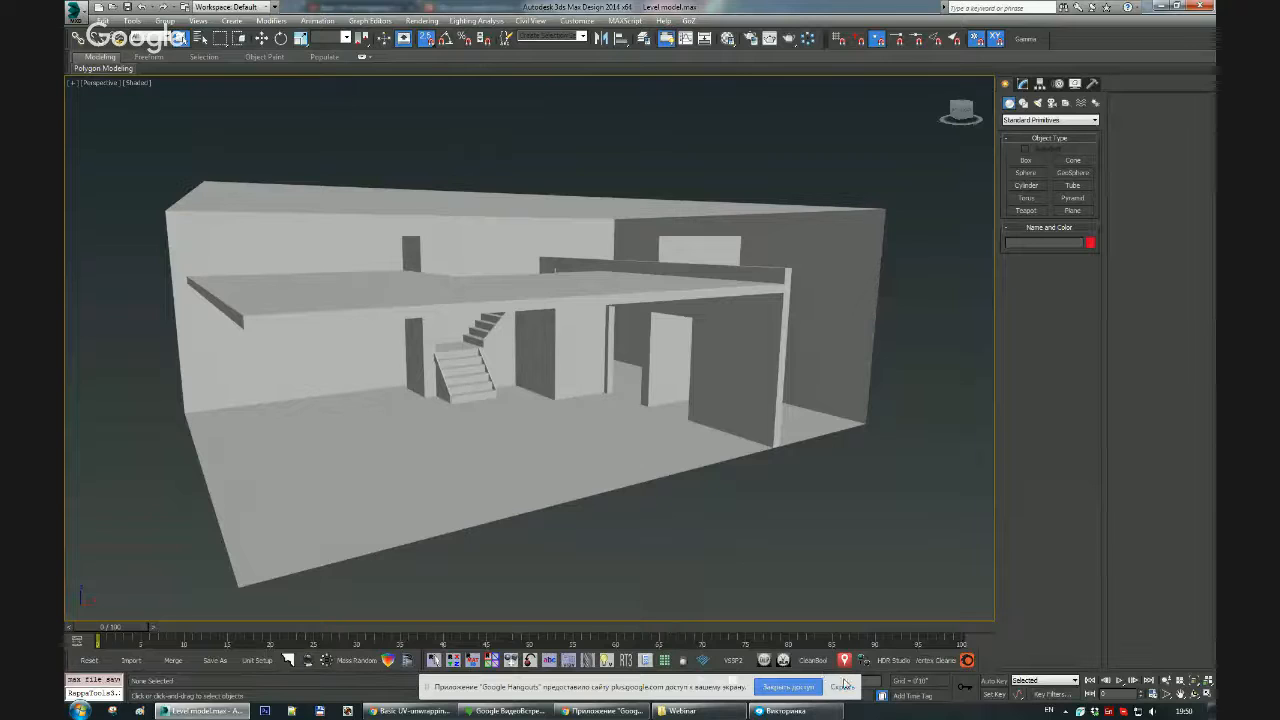
Step: Hide the screen-sharing notice, switch to Chrome and close the SoundCloud charts page to return to the YouTube page of the Basic UV-unwrapping stream
left_click(844, 687)
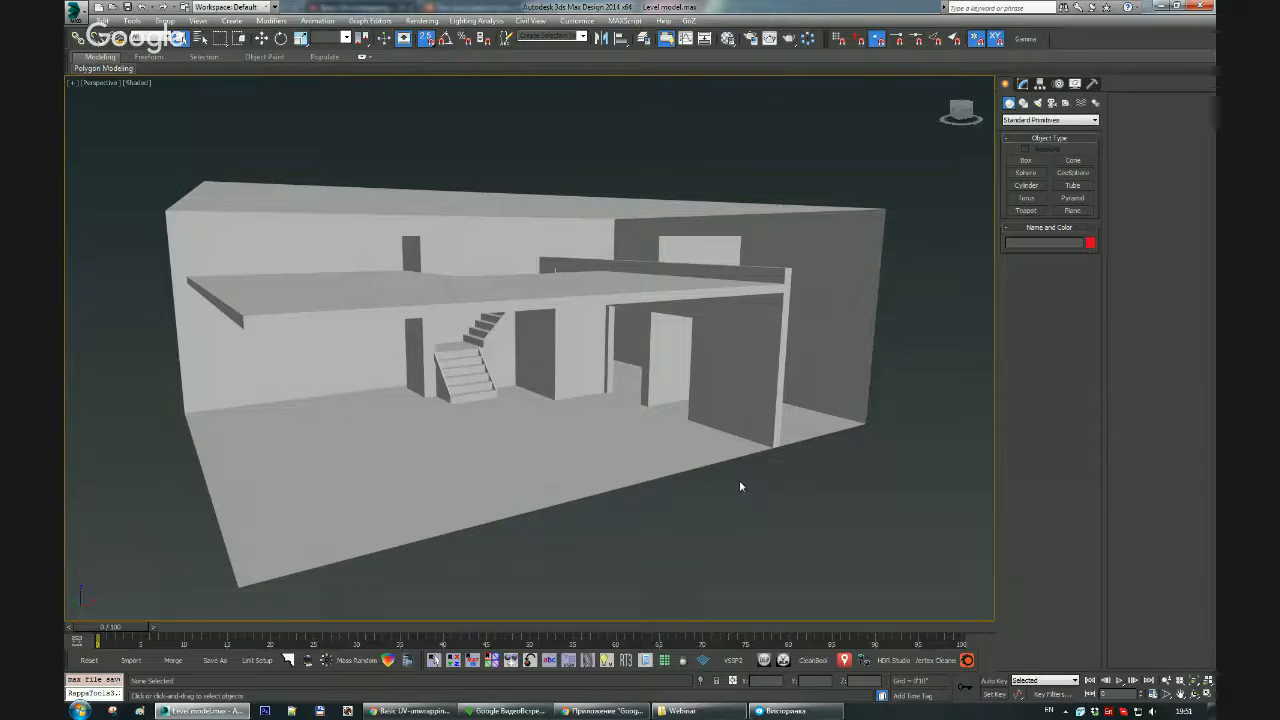
left_click(410, 710)
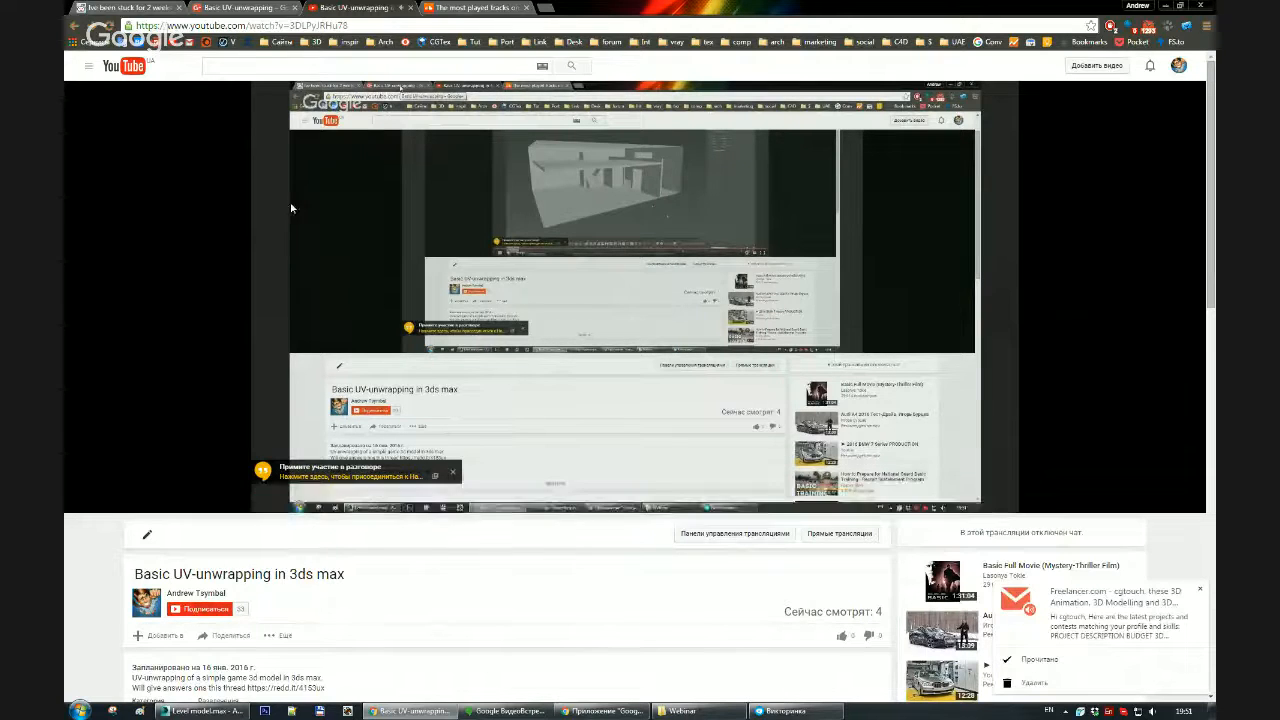
left_click(1201, 590)
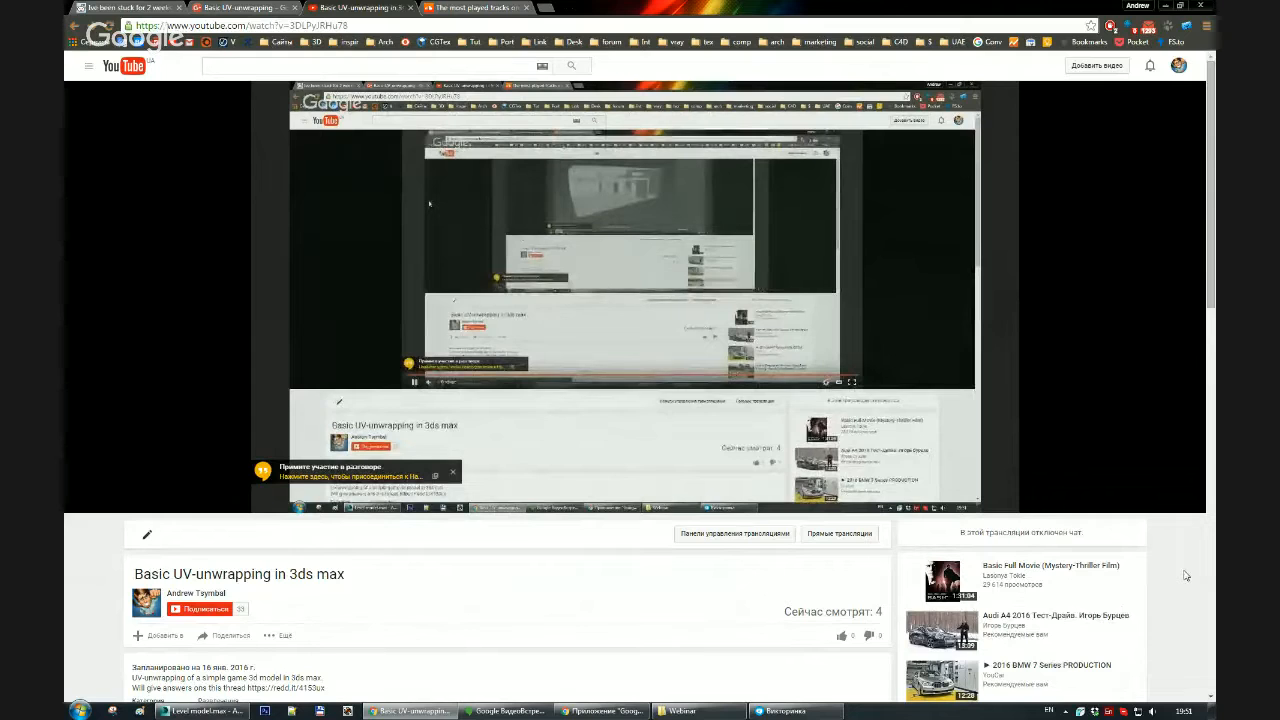
left_click(424, 10)
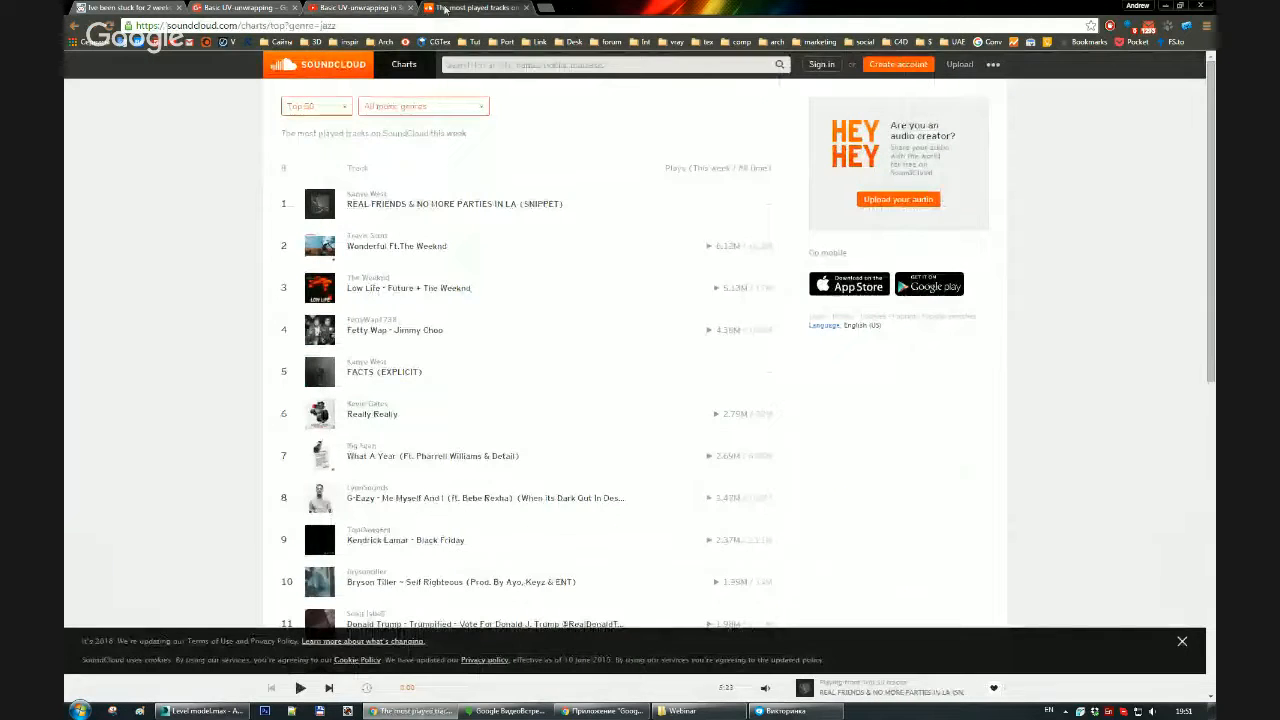
left_click(527, 9)
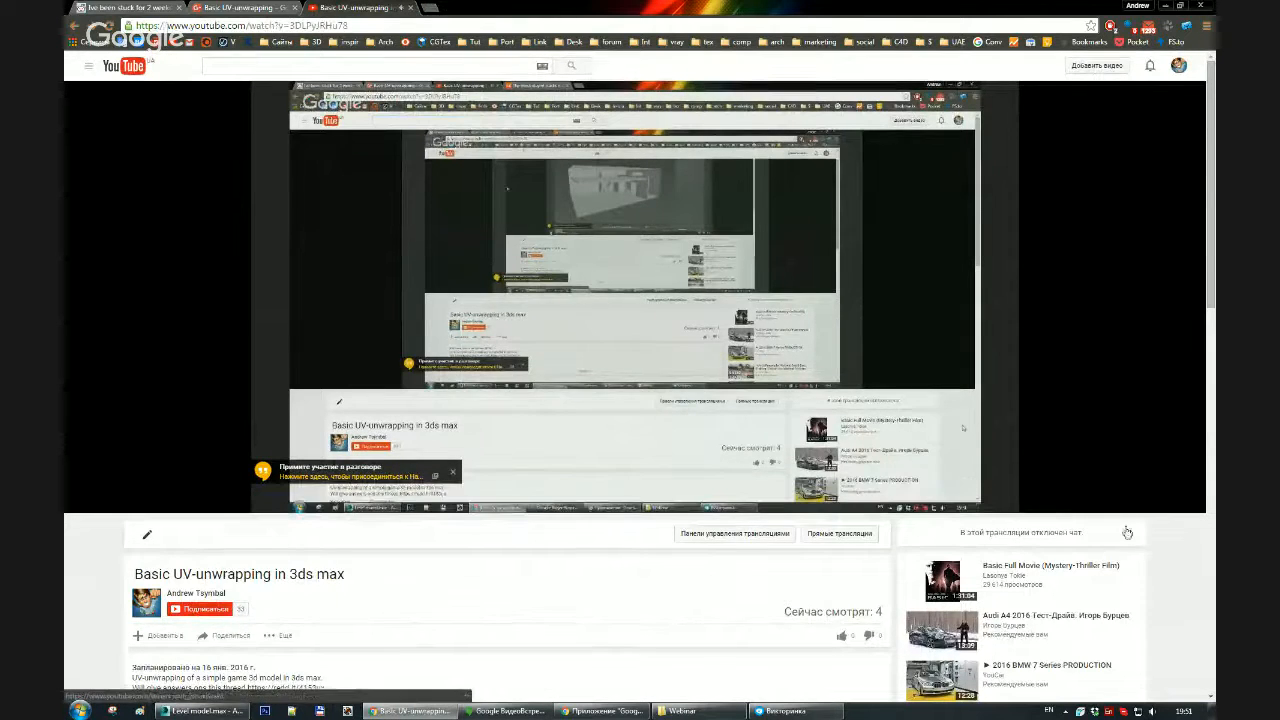
scroll(1129, 535, "down", 1)
scroll(1129, 535, "down", 1)
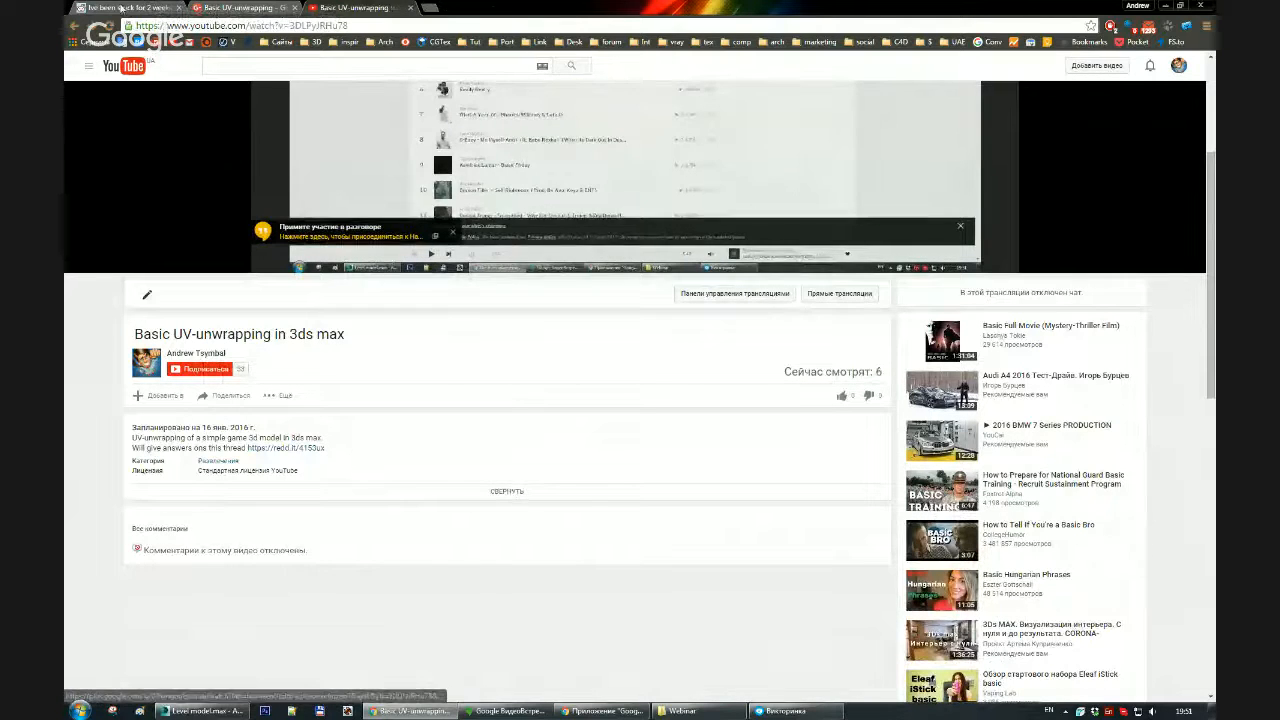
left_click(119, 7)
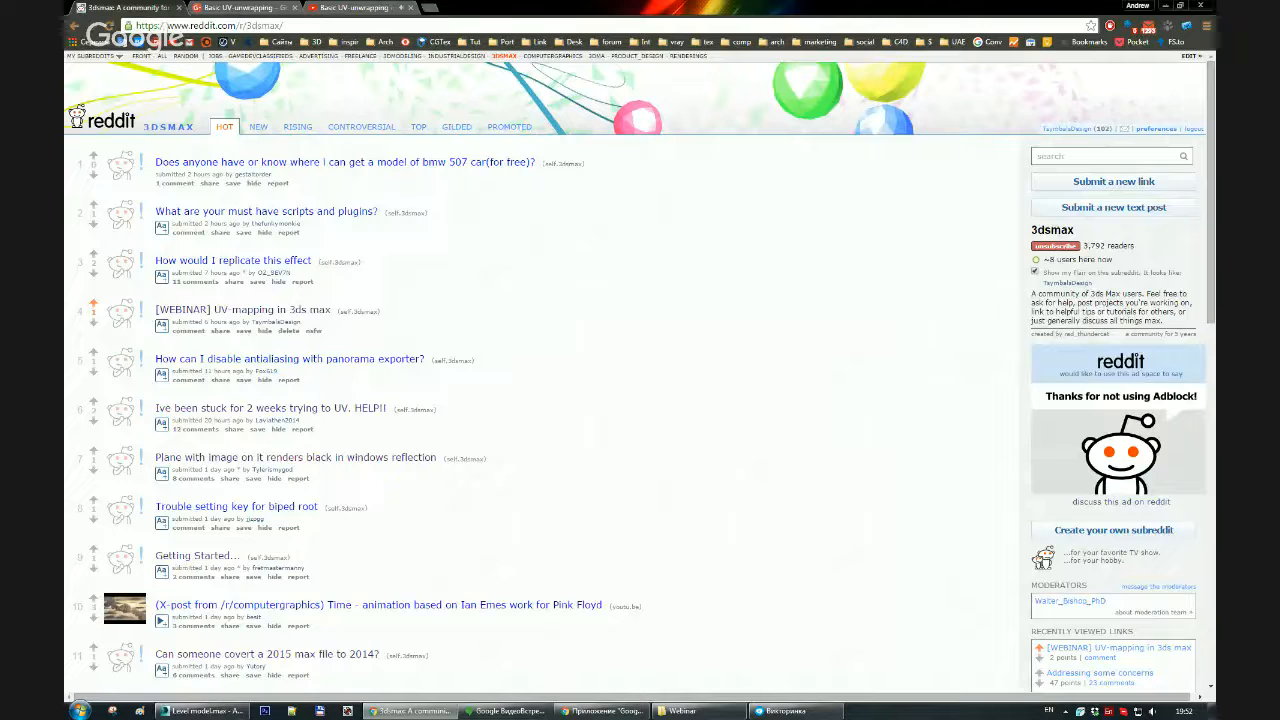
key("alt+Tab")
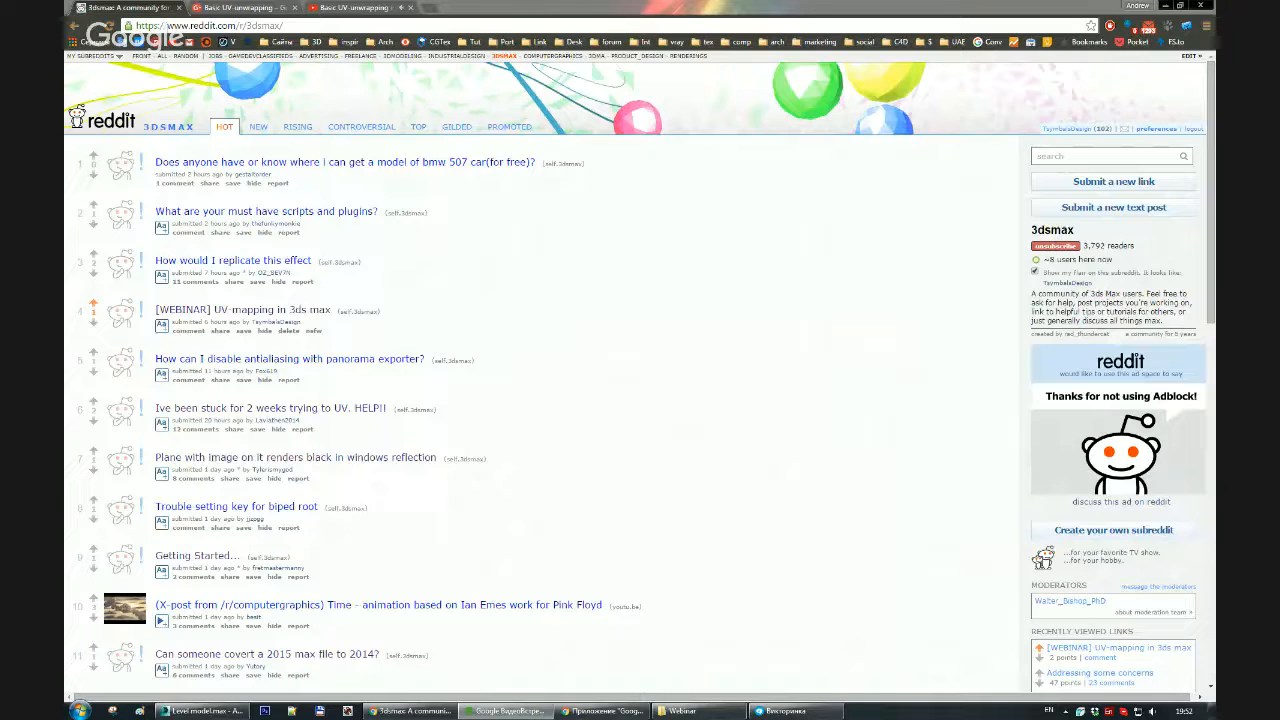
left_click(250, 311)
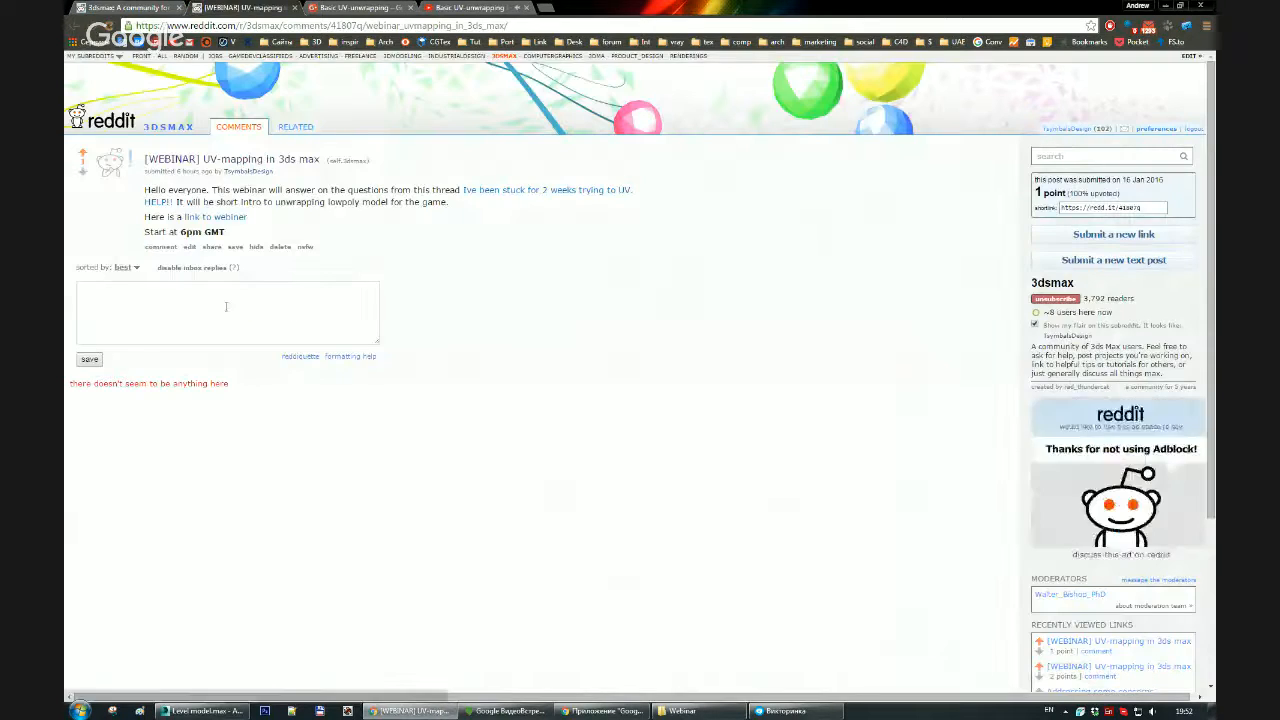
left_click(226, 305)
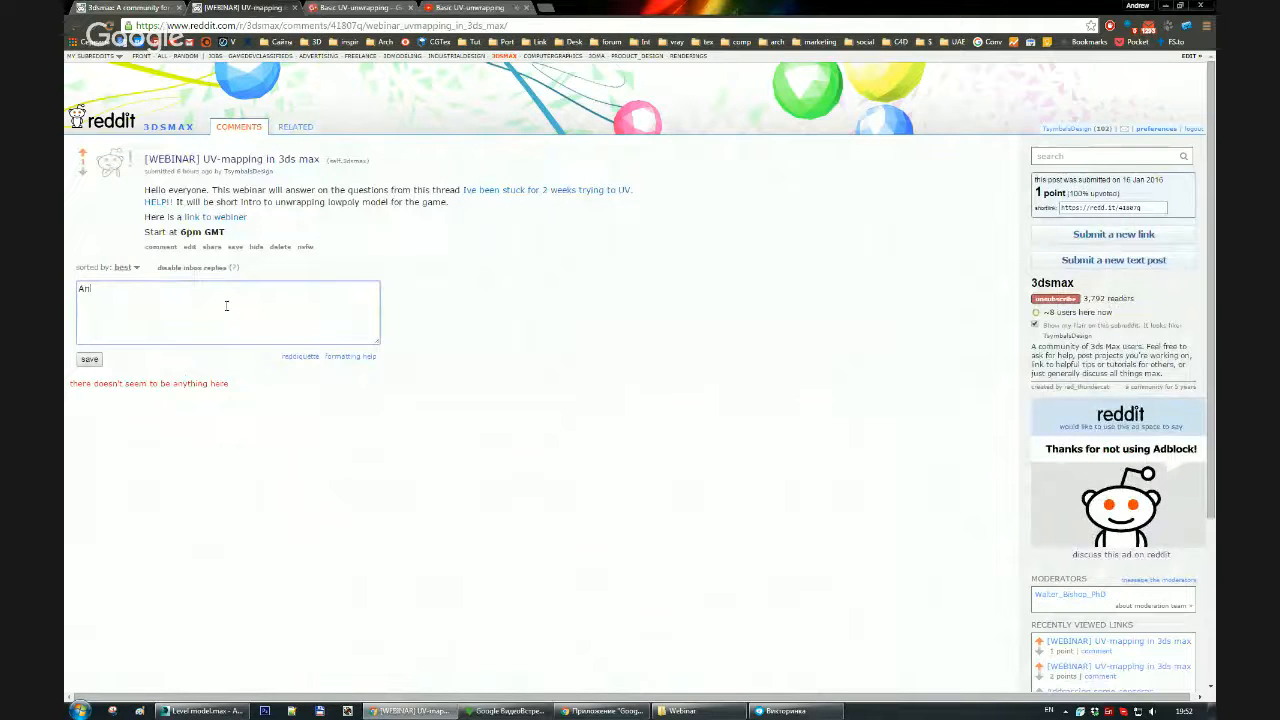
type("Another")
type("link:")
type("https://plus.google.com/events/cdblaqfsecemr6rpjso78iajdk")
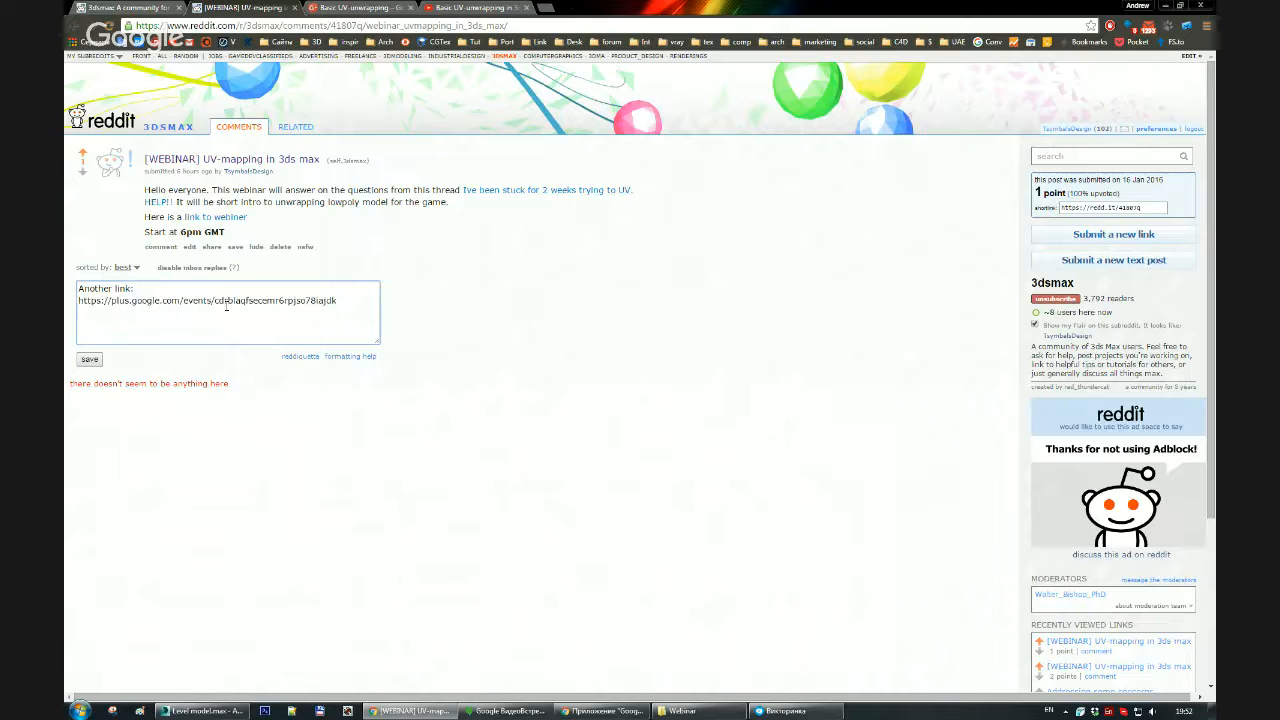
left_click(87, 360)
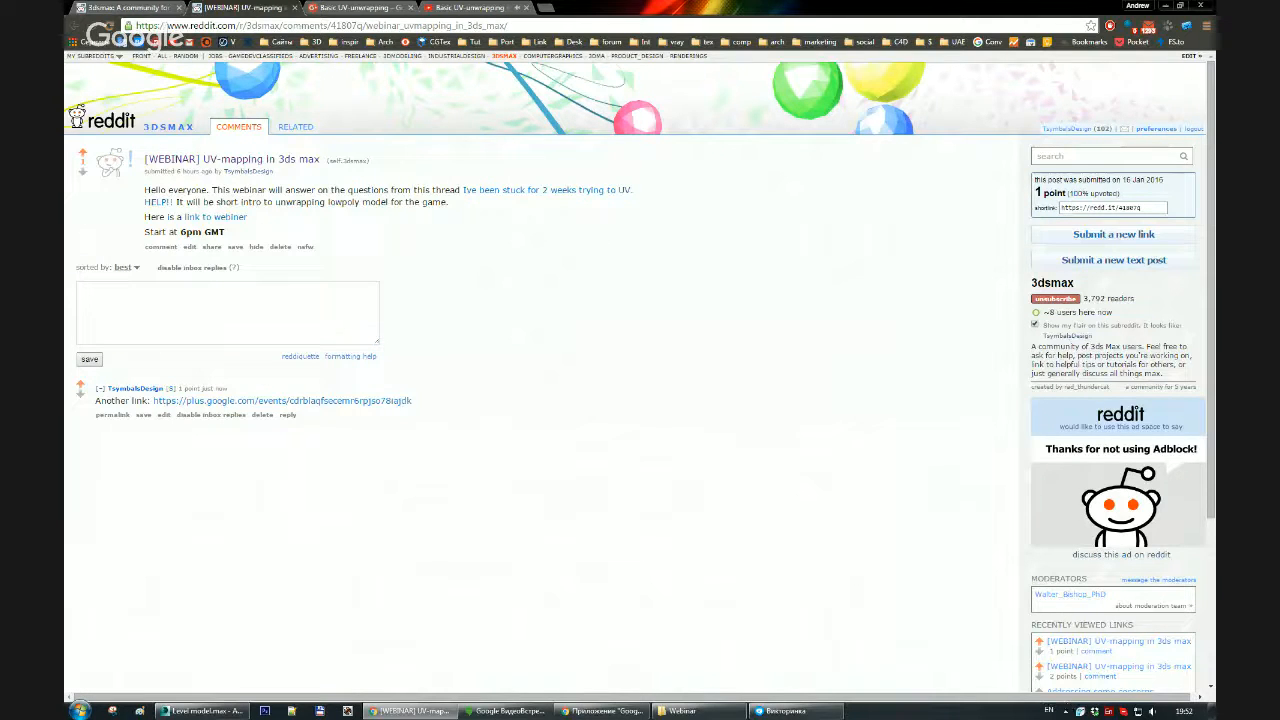
Step: Check the Skype chat, the stream's YouTube page and the Google+ event page for viewer questions
left_click(1127, 712)
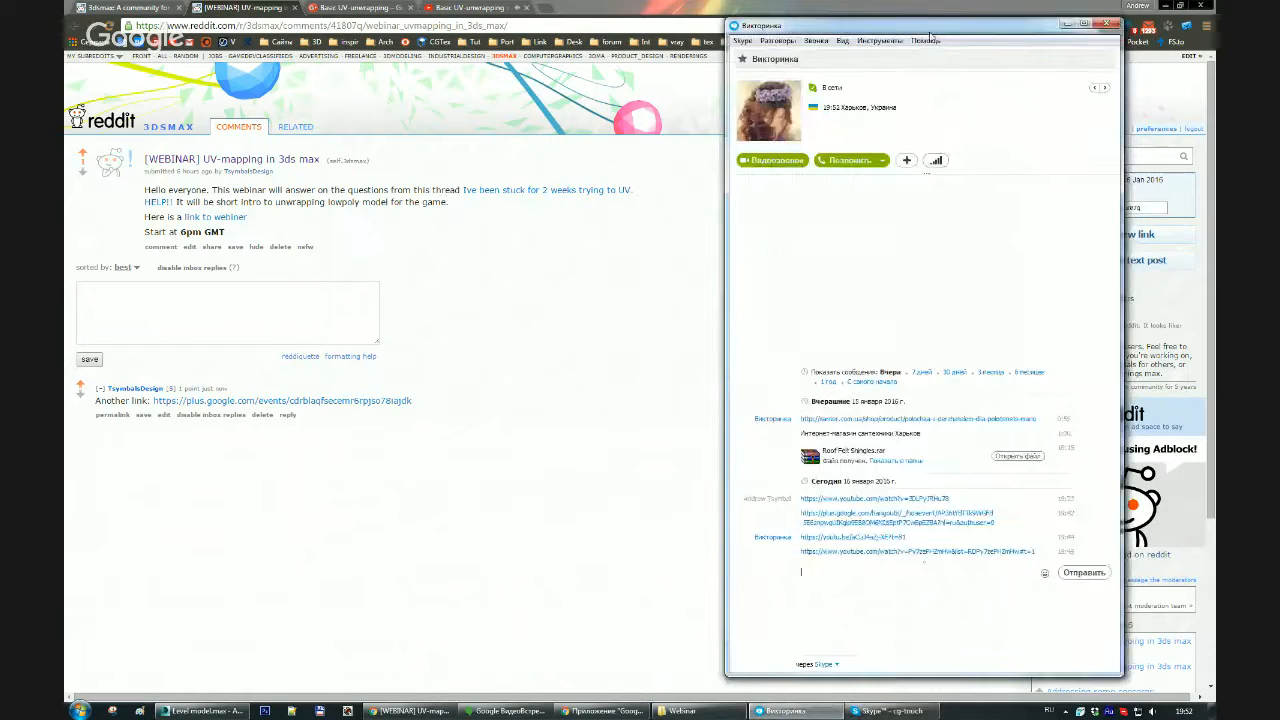
left_click(1067, 24)
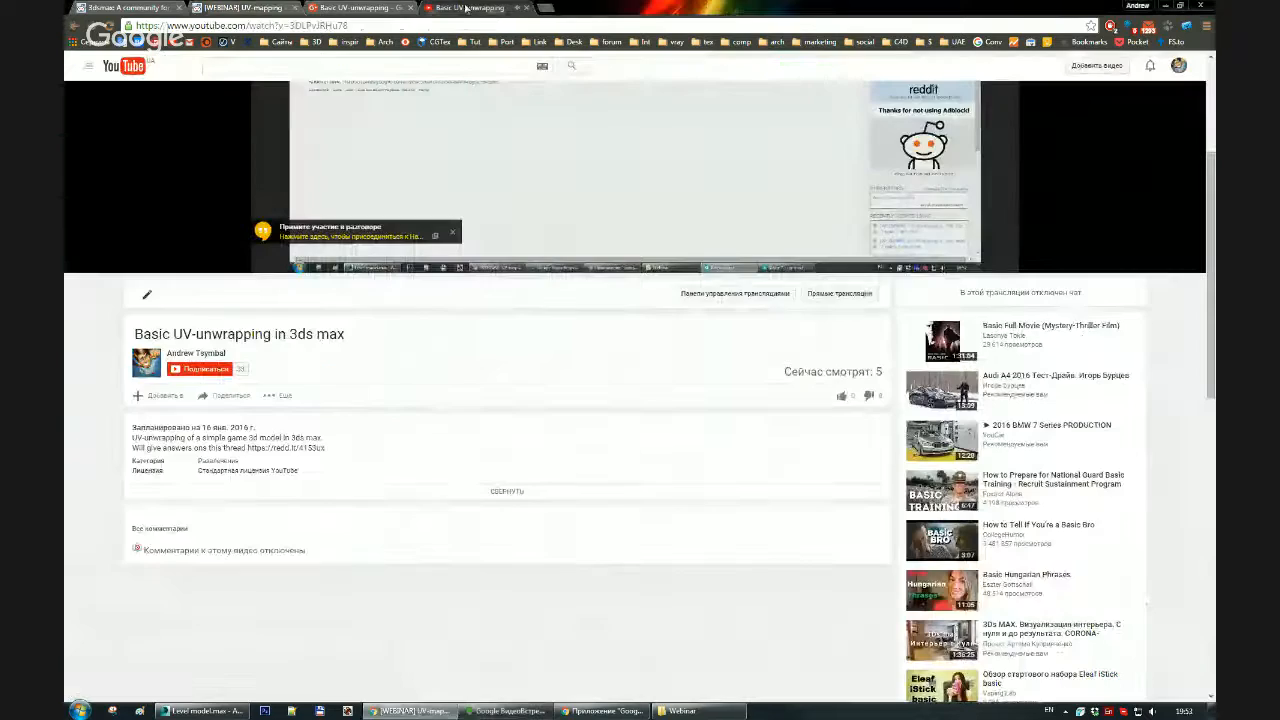
left_click(466, 8)
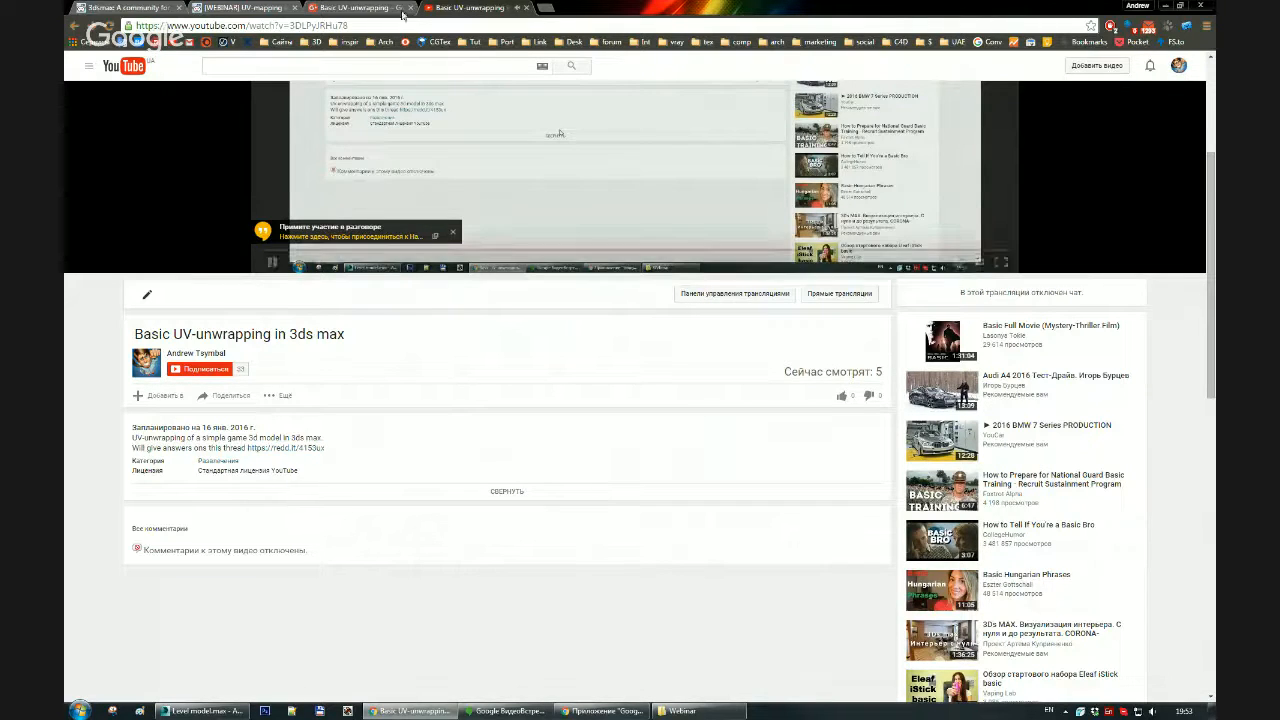
left_click(347, 9)
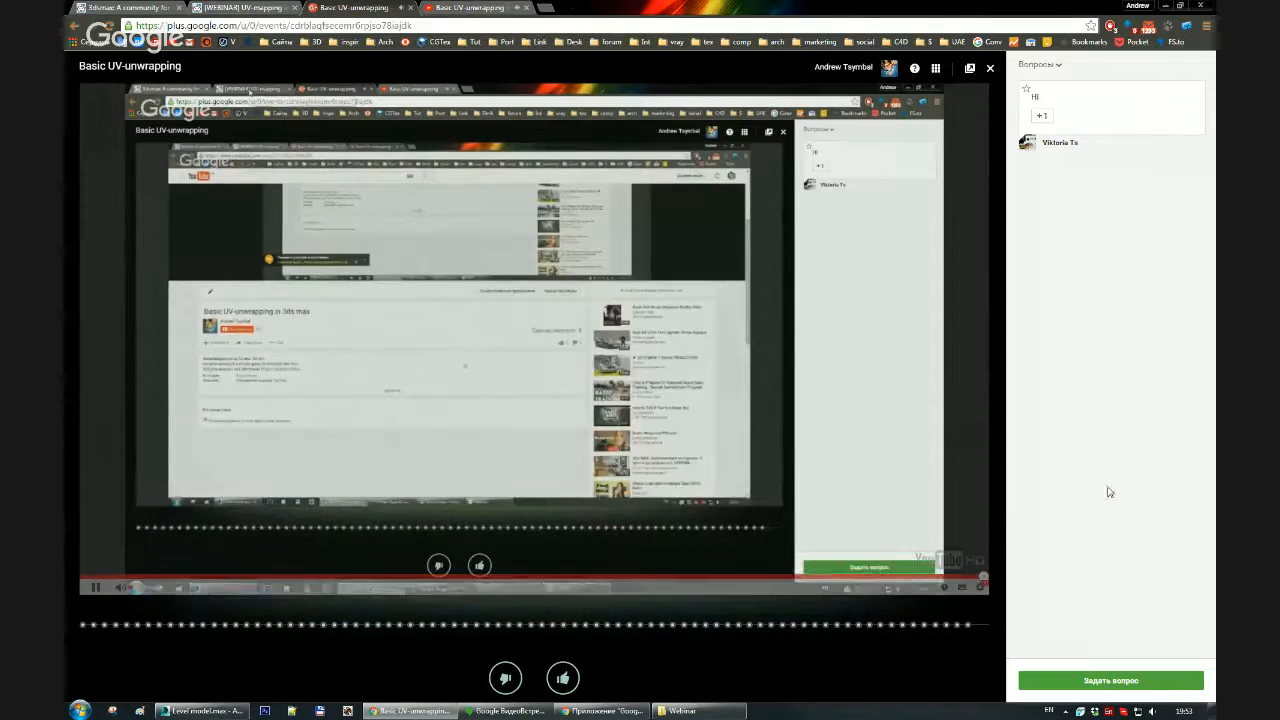
left_click(80, 710)
left_click(107, 55)
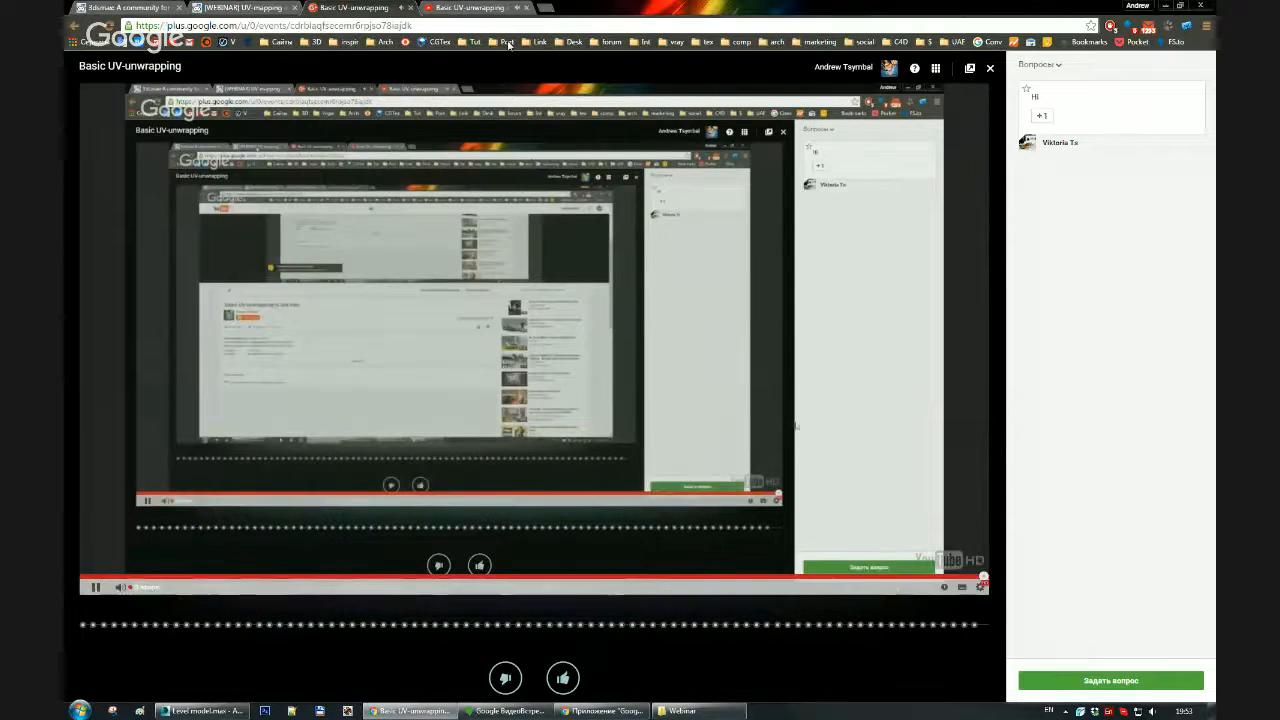
left_click(469, 6)
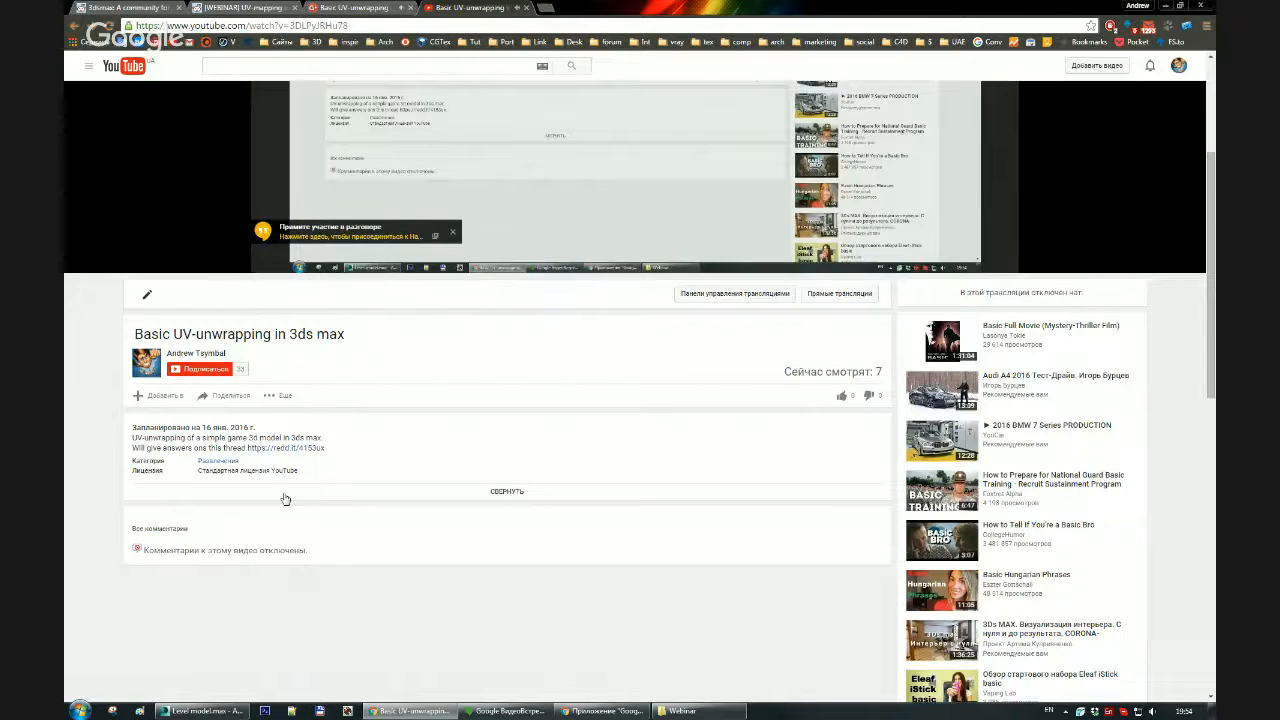
Step: Open the Reddit help thread linked in the video description in a separate tab and close the YouTube stream page
middle_click(282, 450)
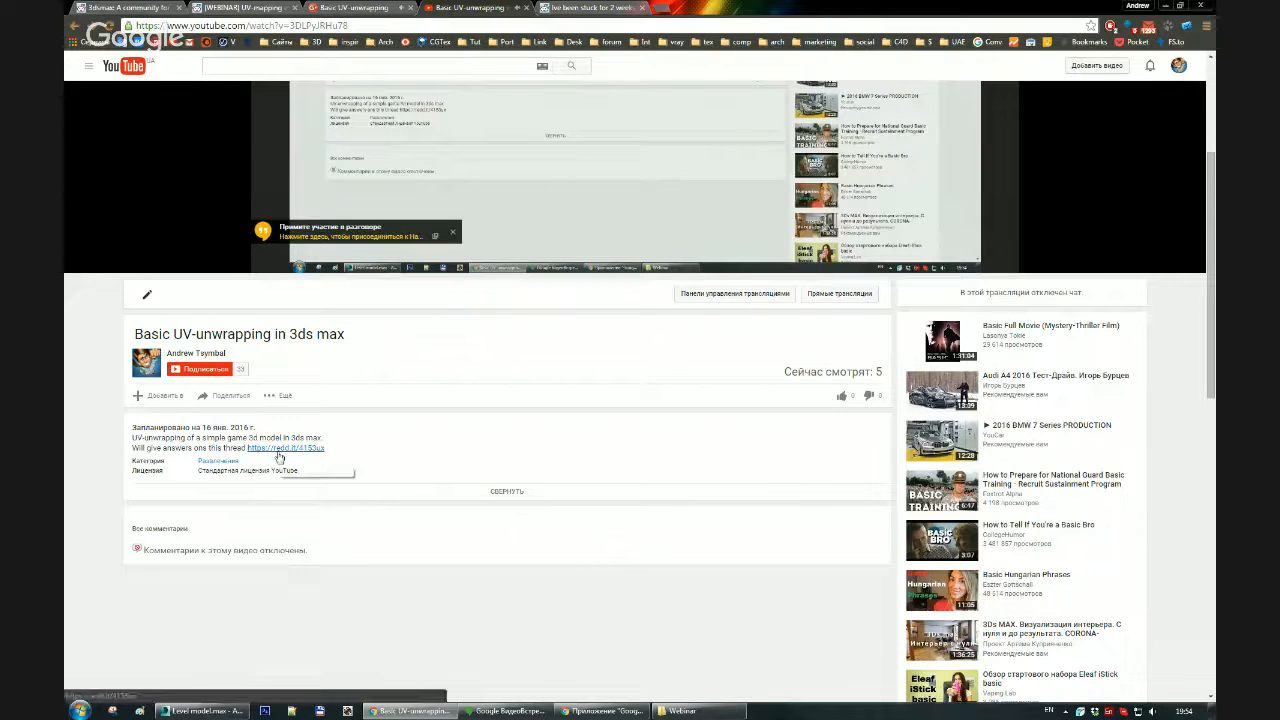
left_click(585, 8)
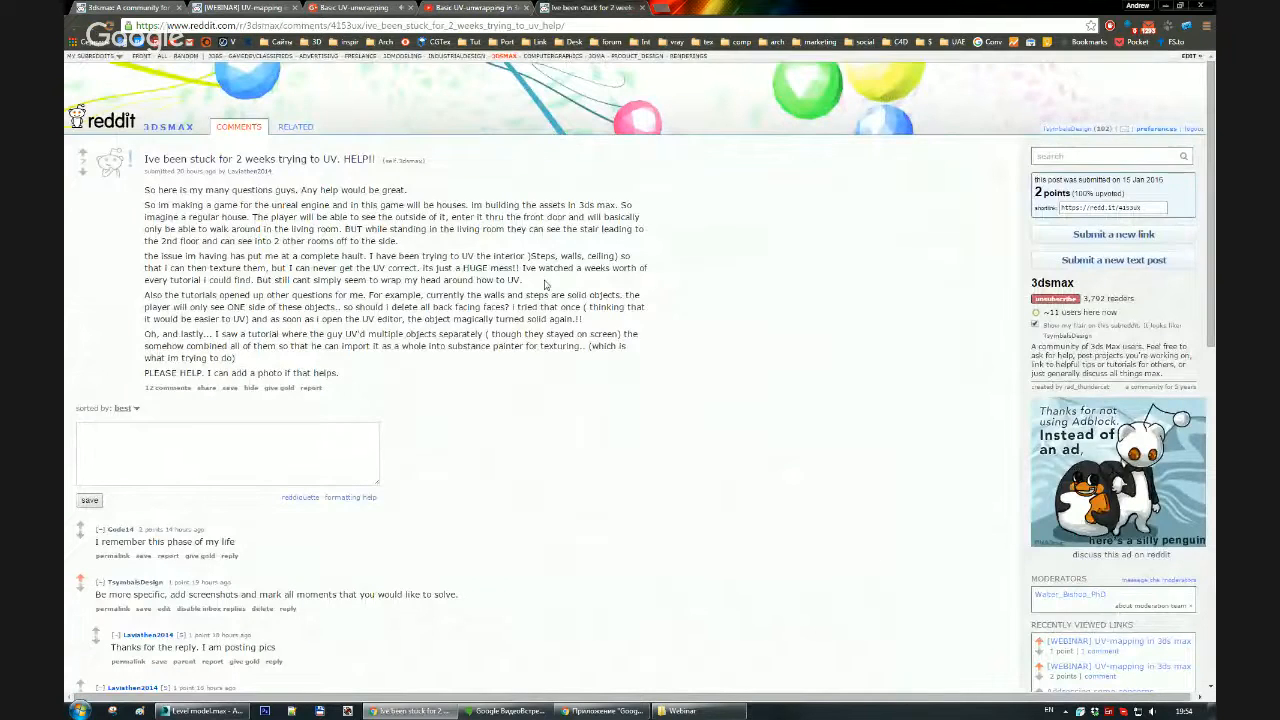
scroll(471, 439, "down", 1)
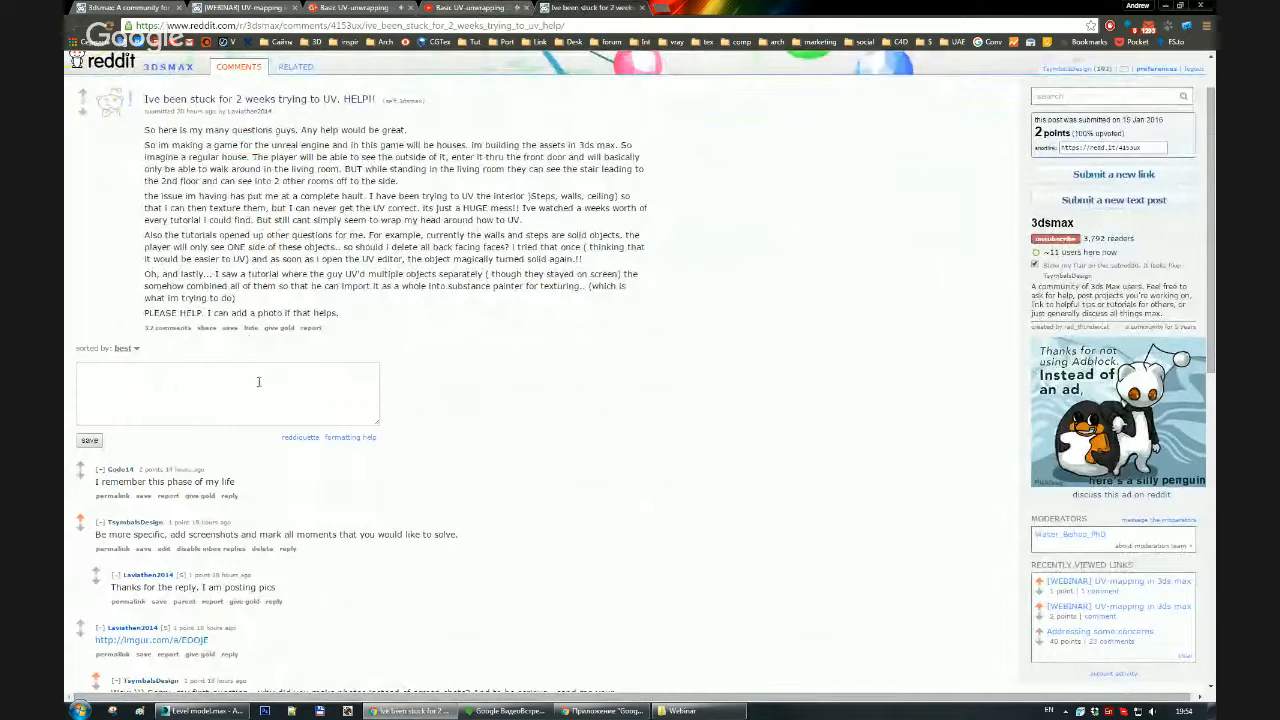
left_click(478, 8)
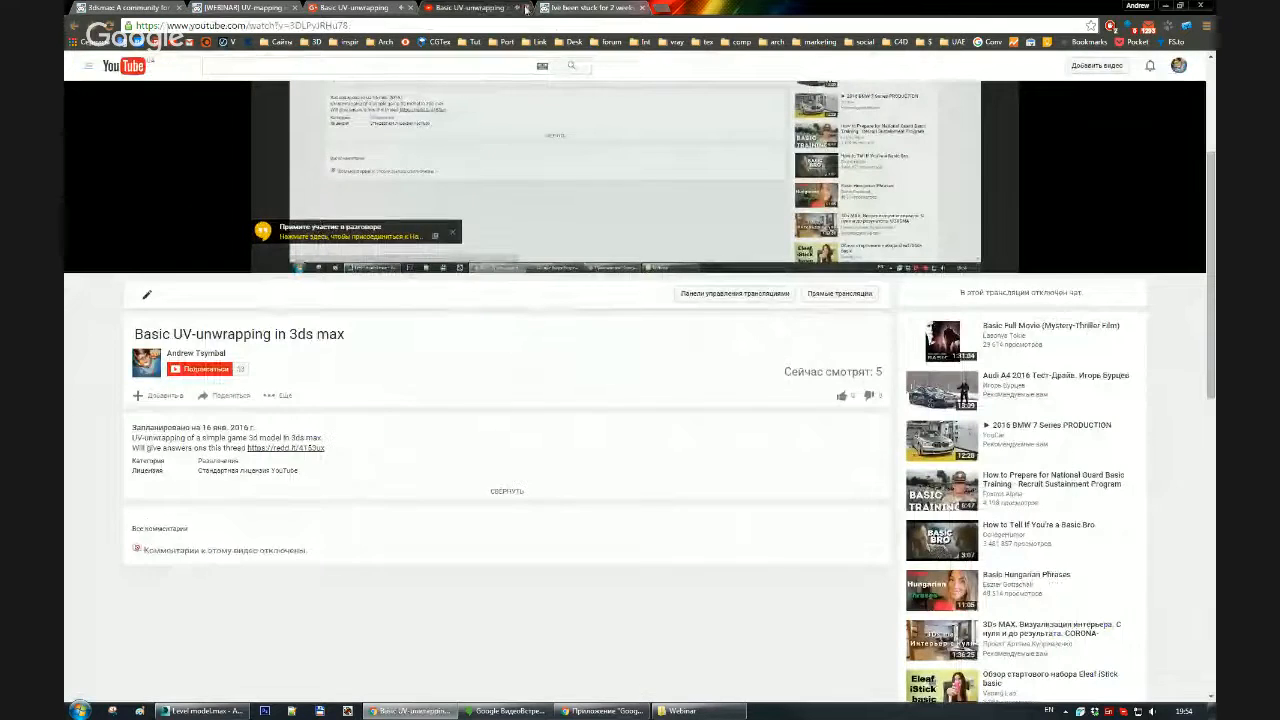
left_click(515, 8)
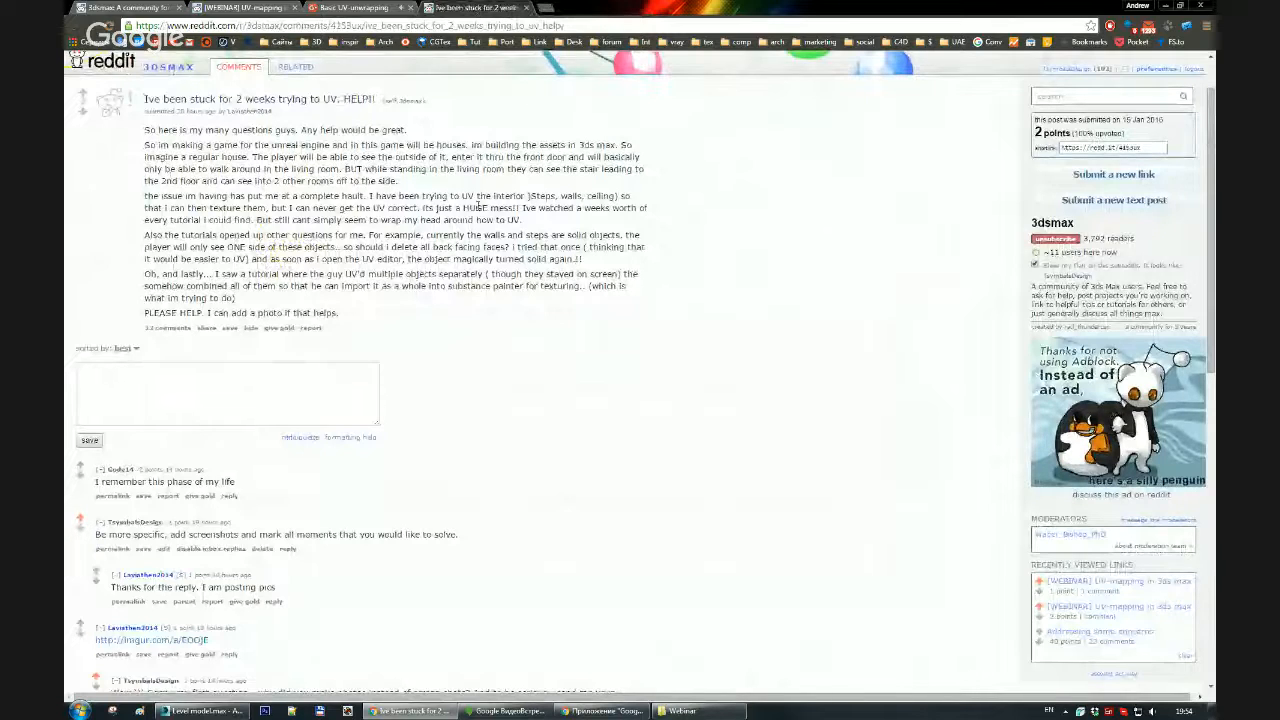
scroll(411, 360, "down", 7)
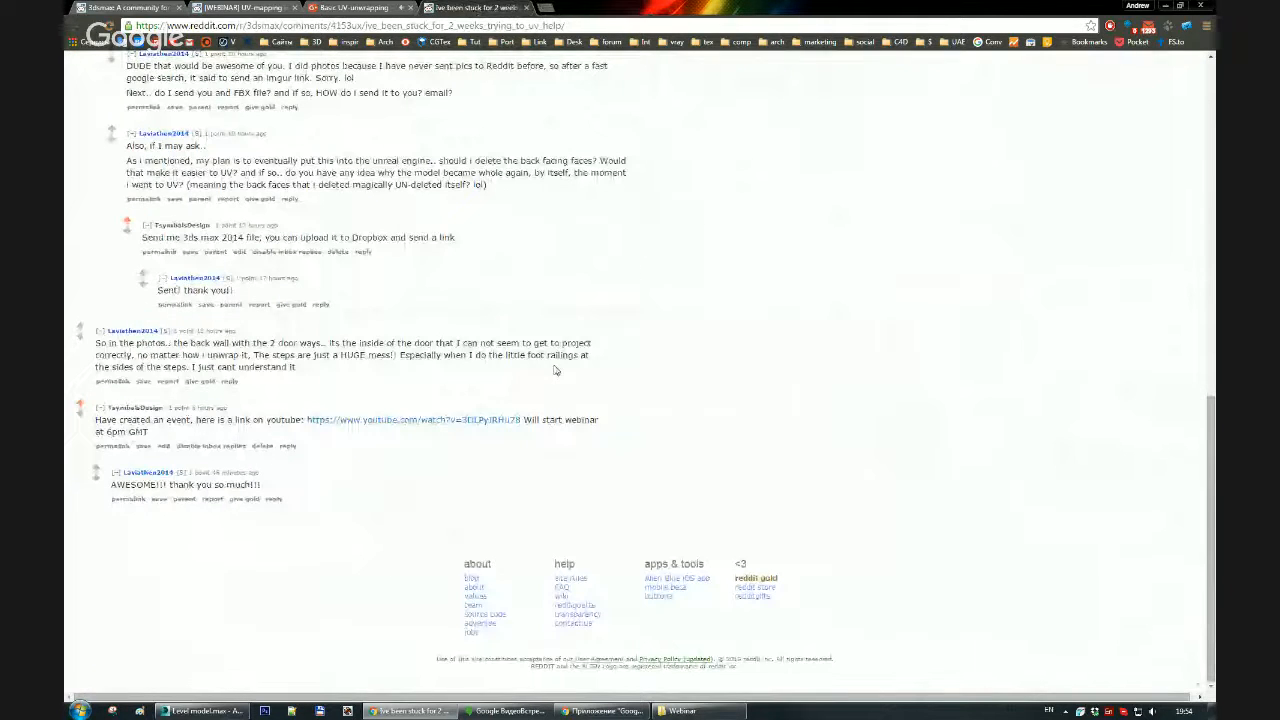
scroll(546, 374, "up", 8)
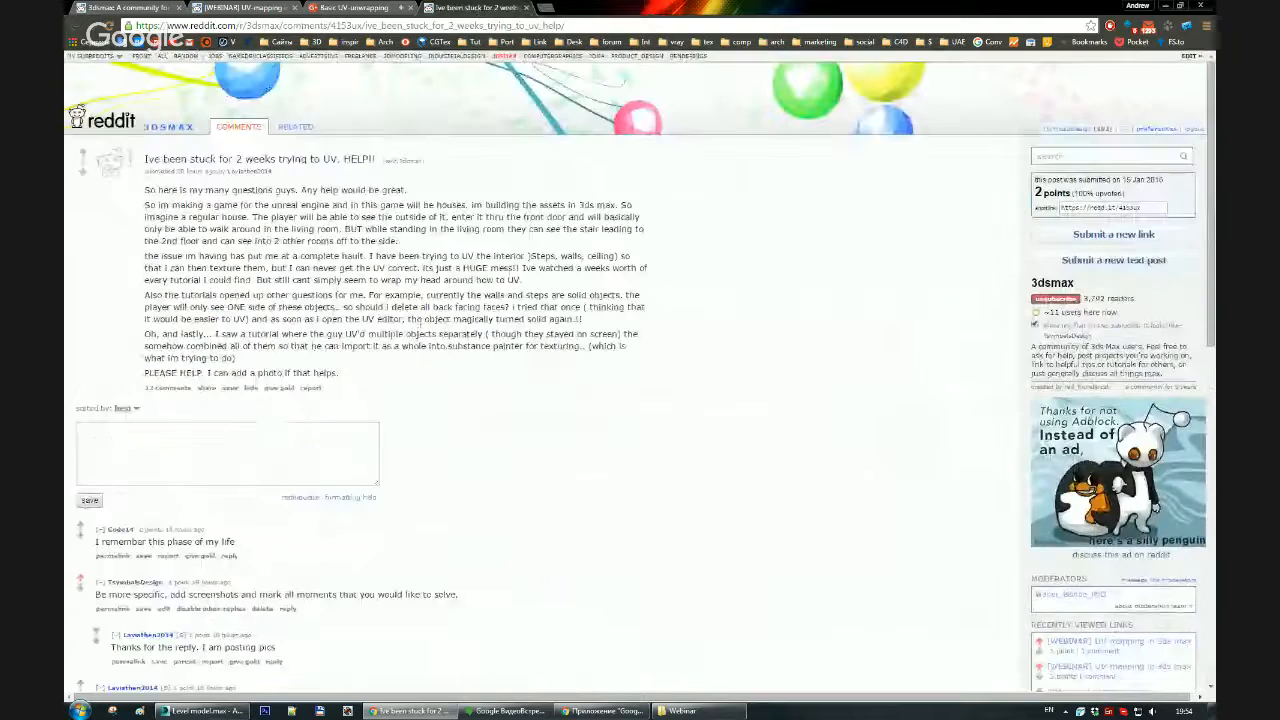
left_click(223, 451)
type("https://plus.google.com/events/cdrblqqfsecemr6rpjso78iajdk")
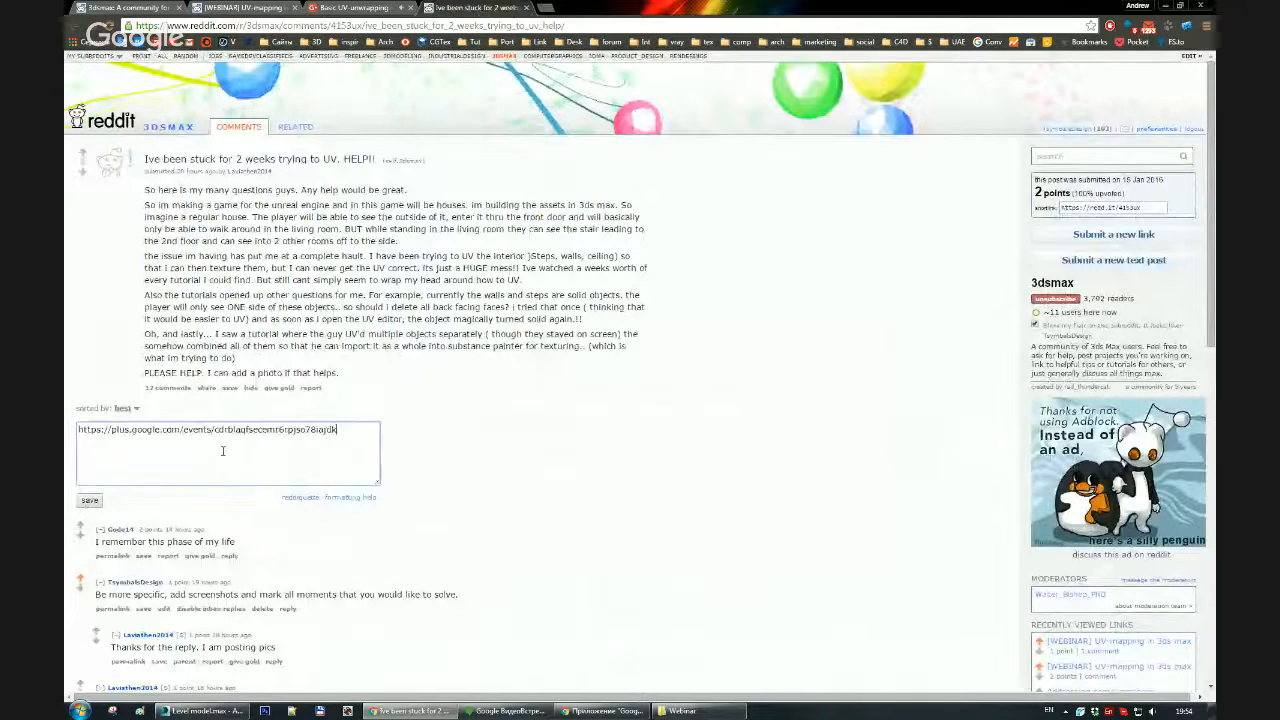
left_click(79, 429)
key("Return")
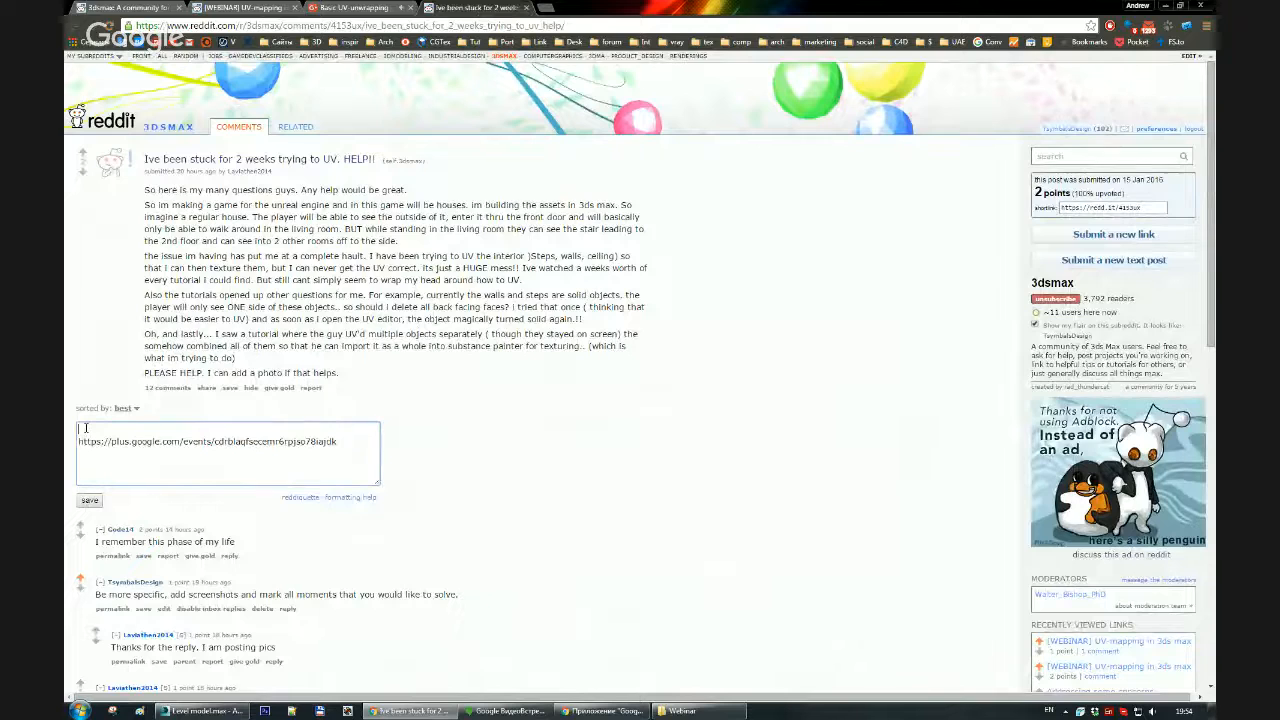
type("Use this link ")
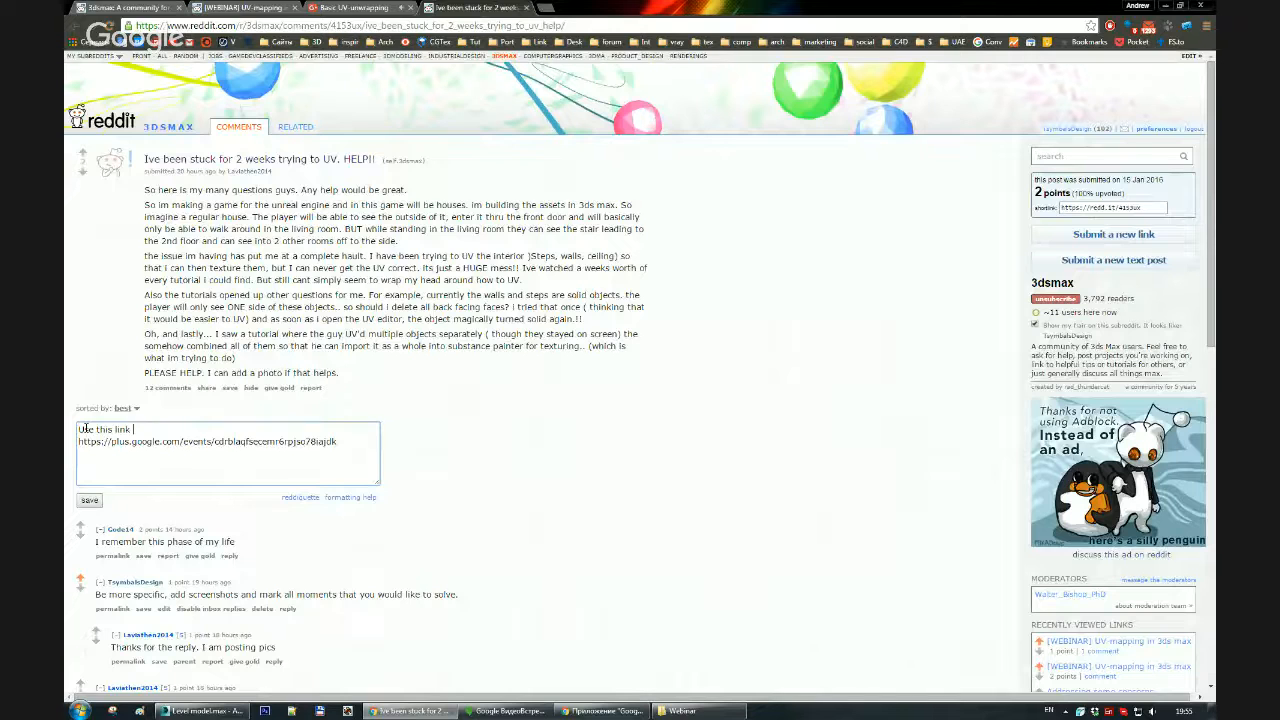
type("to")
type(" pu")
type("st commen")
type("ts")
left_click(89, 500)
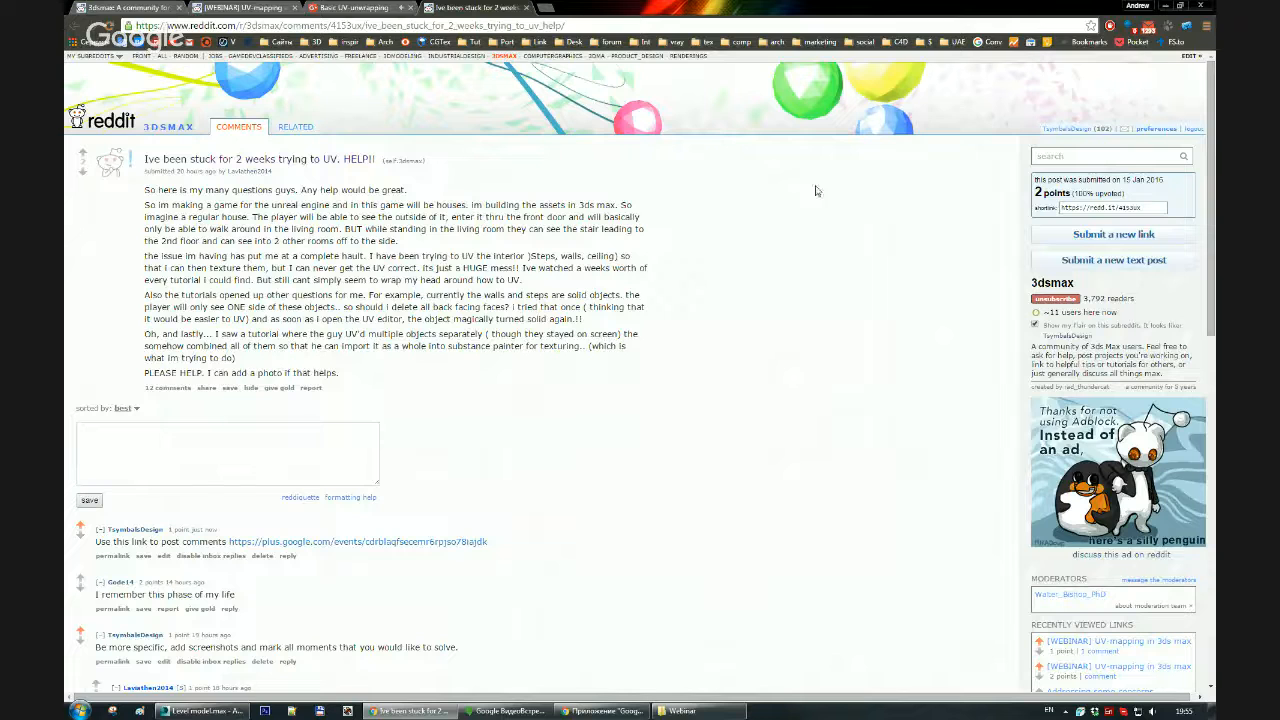
Step: Return to the r/3dsmax front page, open the "[WEBINAR] UV-mapping in 3ds max" thread in a separate tab and close the Google+ event page
left_click(168, 130)
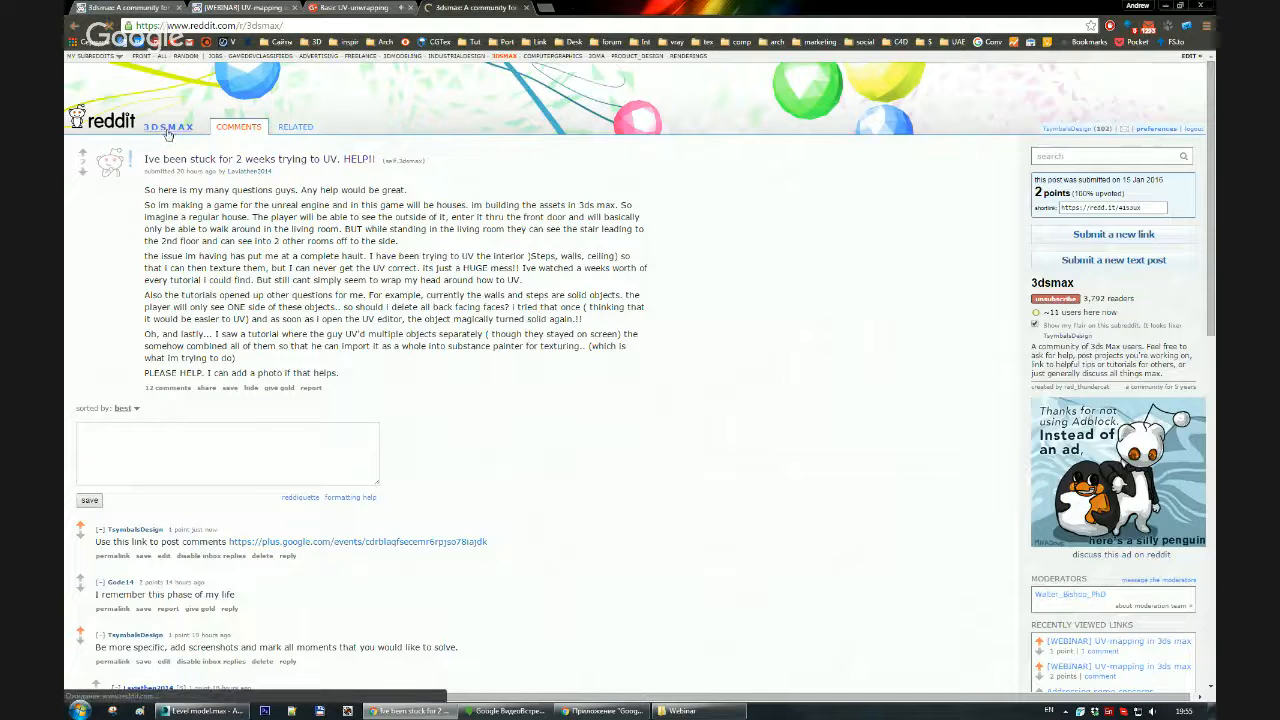
middle_click(249, 310)
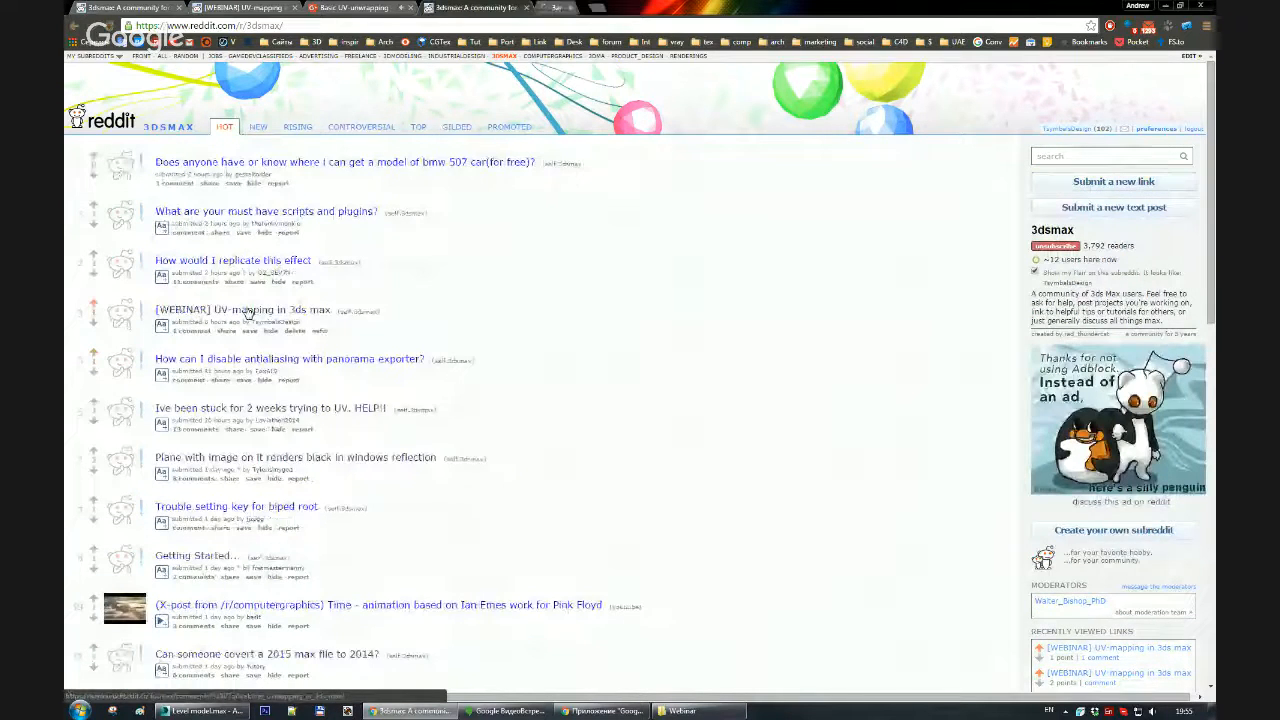
left_click(566, 9)
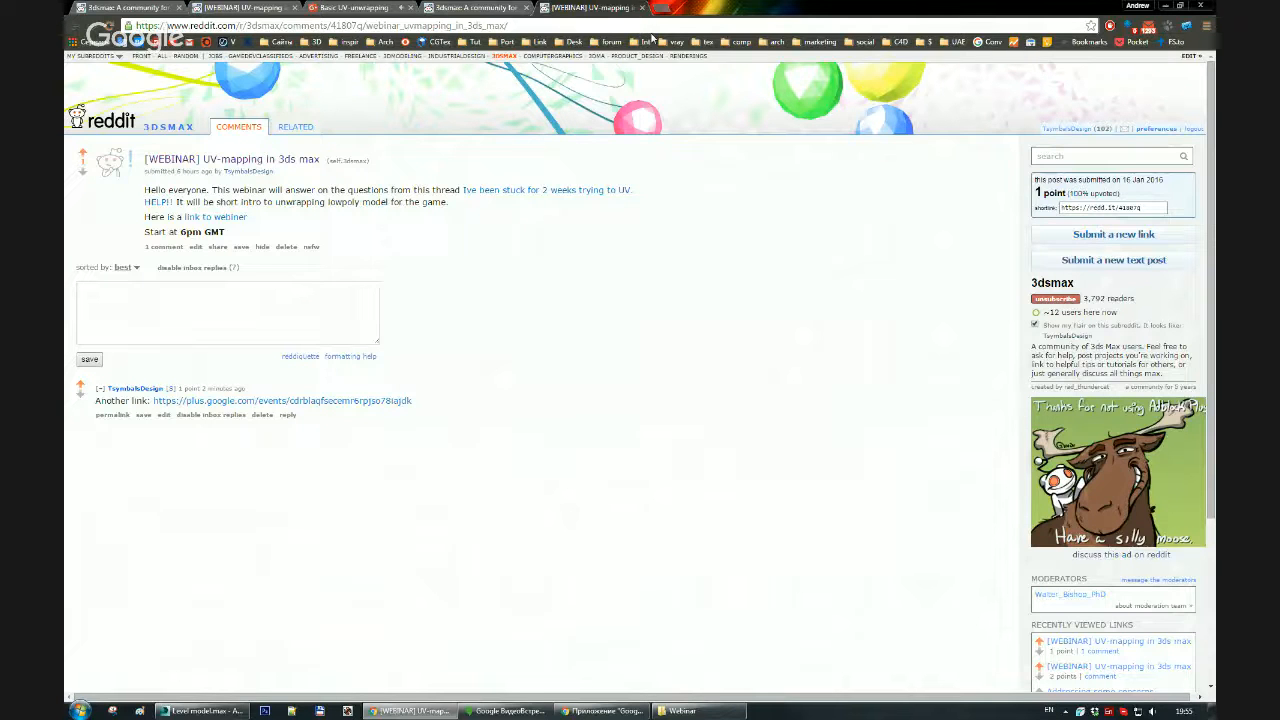
left_click(476, 7)
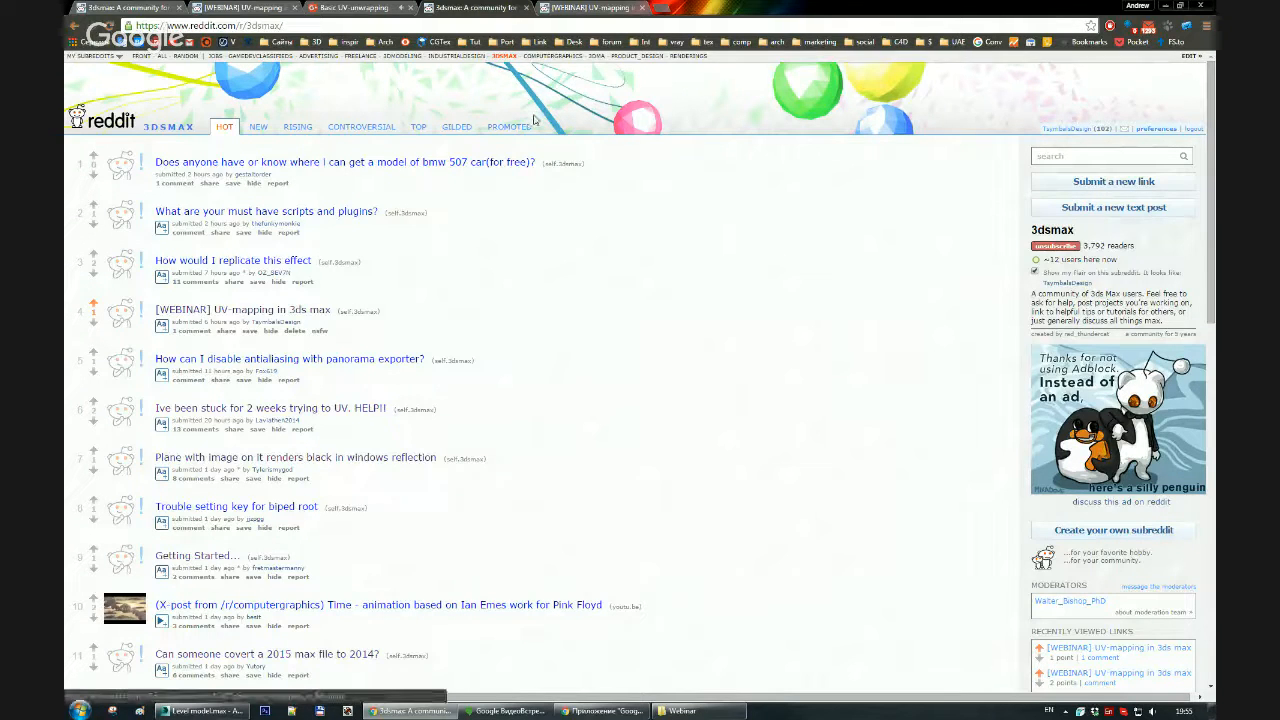
left_click(363, 6)
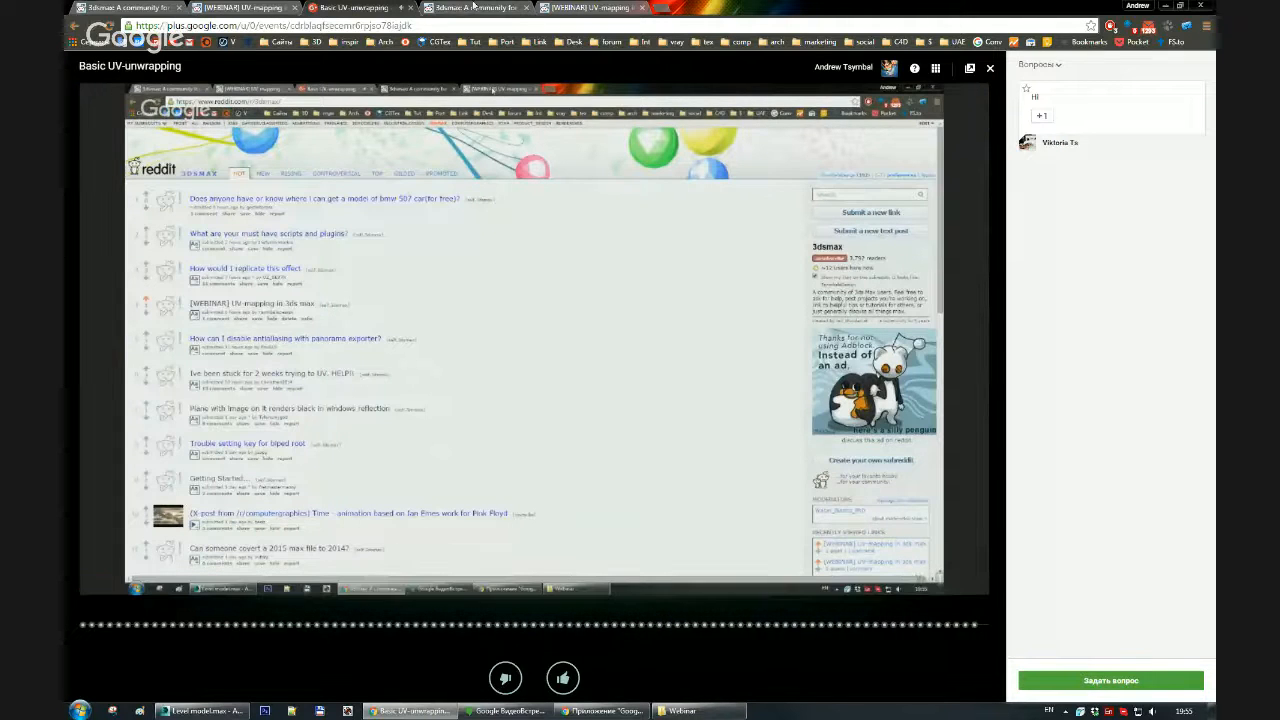
left_click(410, 9)
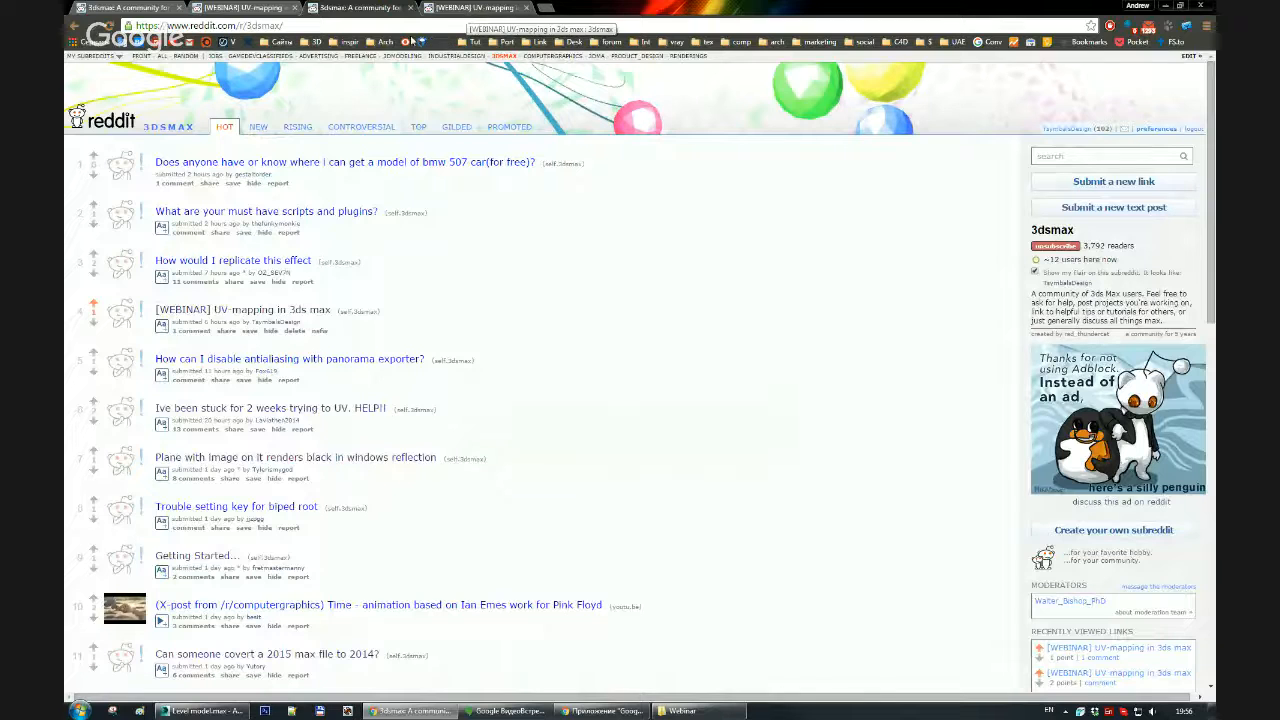
Step: Open the unread Reddit messages and bring up the full comments of the "[WEBINAR] UV-mapping in 3ds max" post reply in a separate tab
left_click(1082, 131)
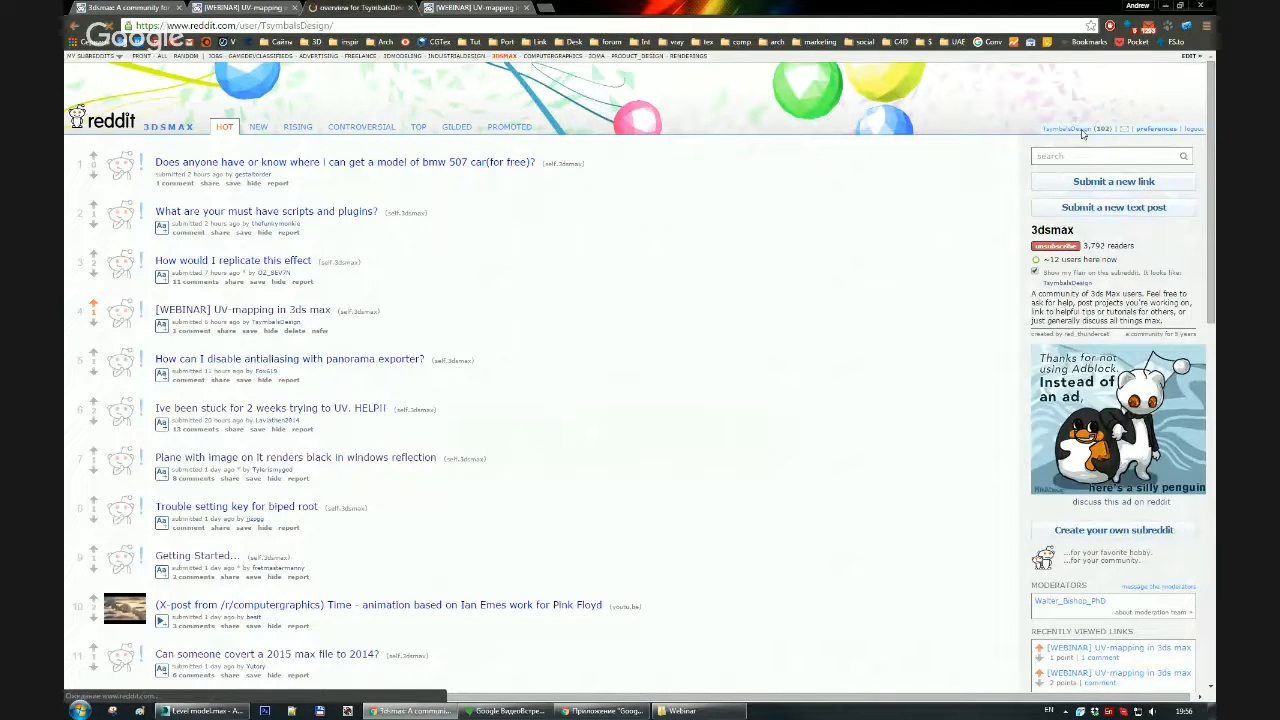
left_click(1116, 84)
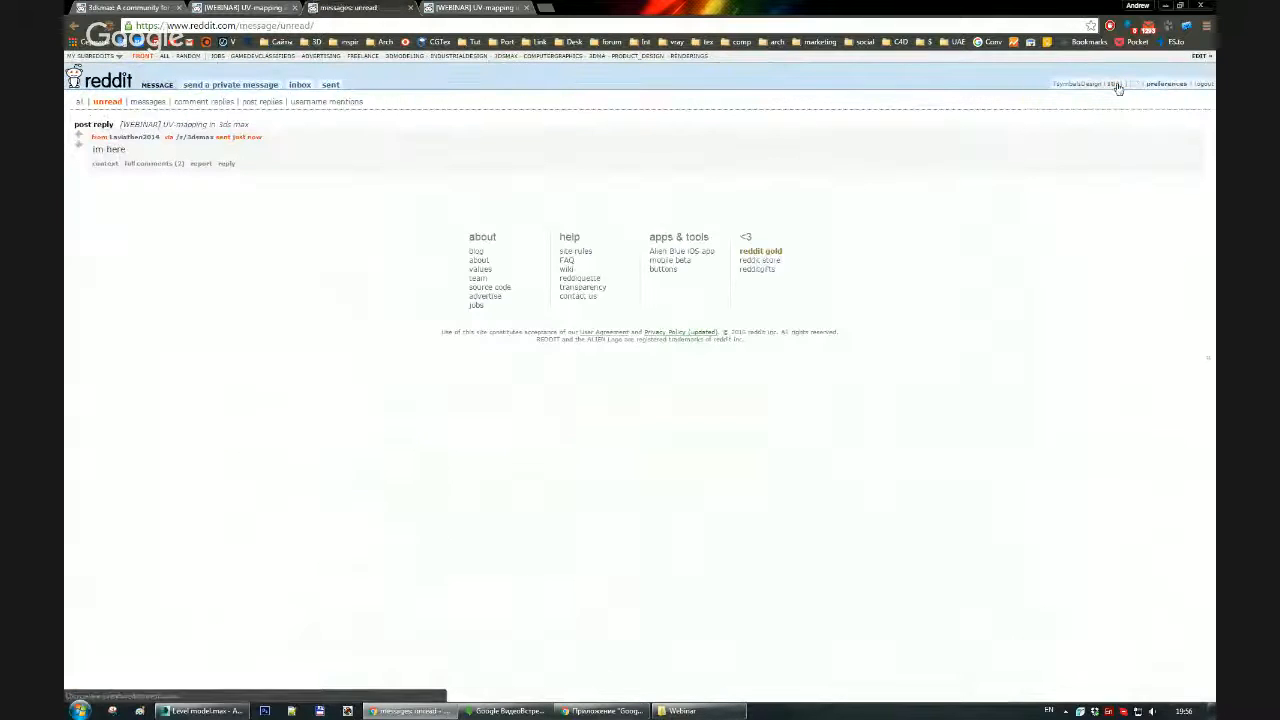
left_click(159, 168)
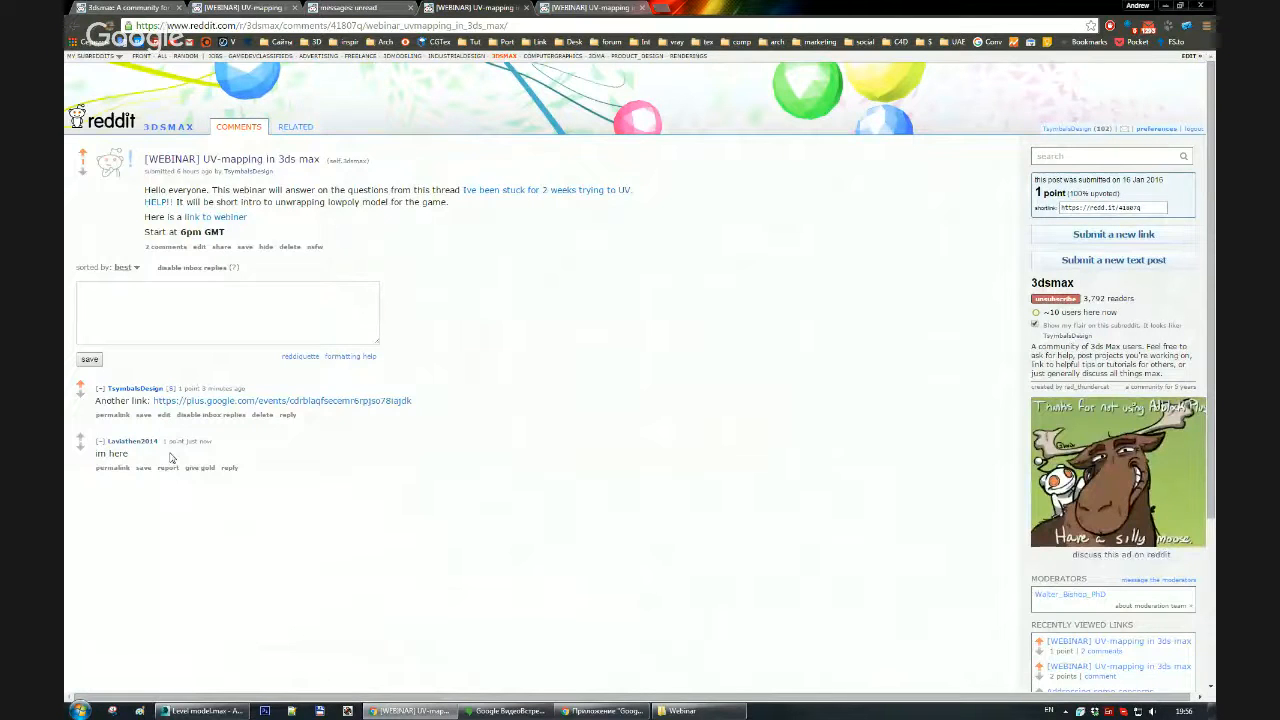
left_click(229, 468)
type("O")
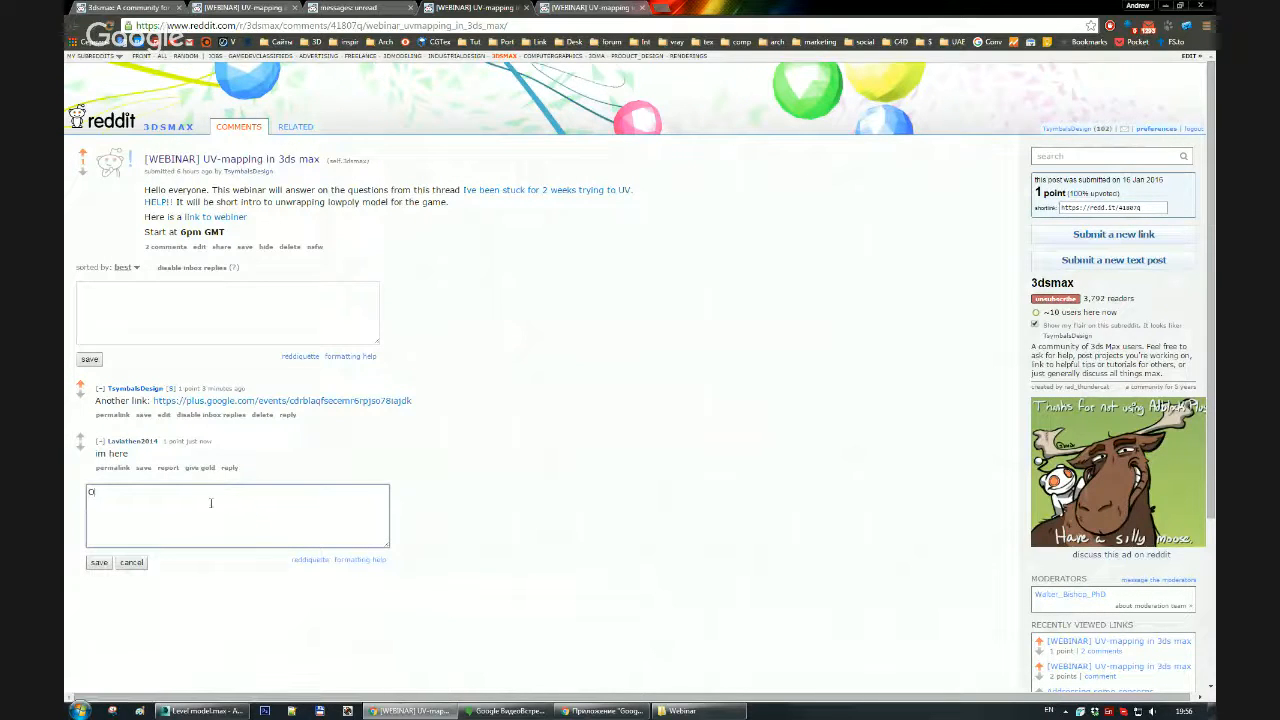
type("pen this link and try to post comm")
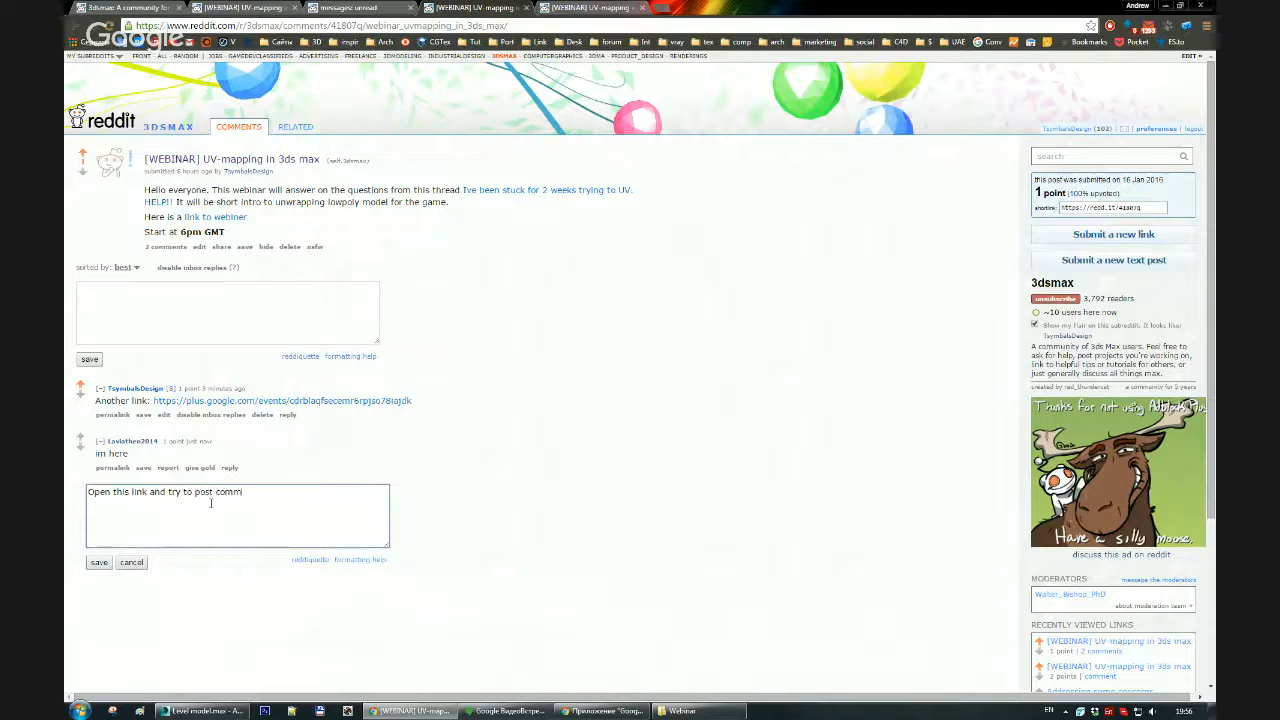
type("ents")
key("Return")
type("https://plus.google.com/events/cdrblaqfsecemr6rpjso78iajdk")
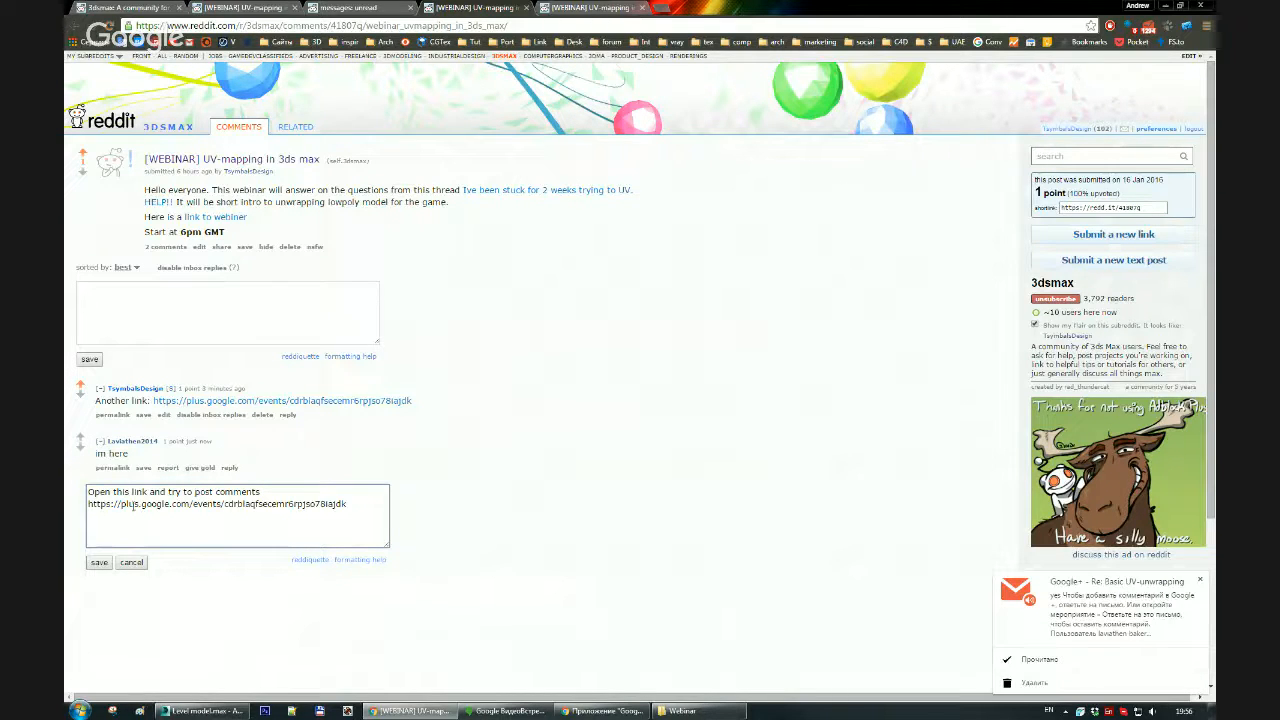
left_click(99, 562)
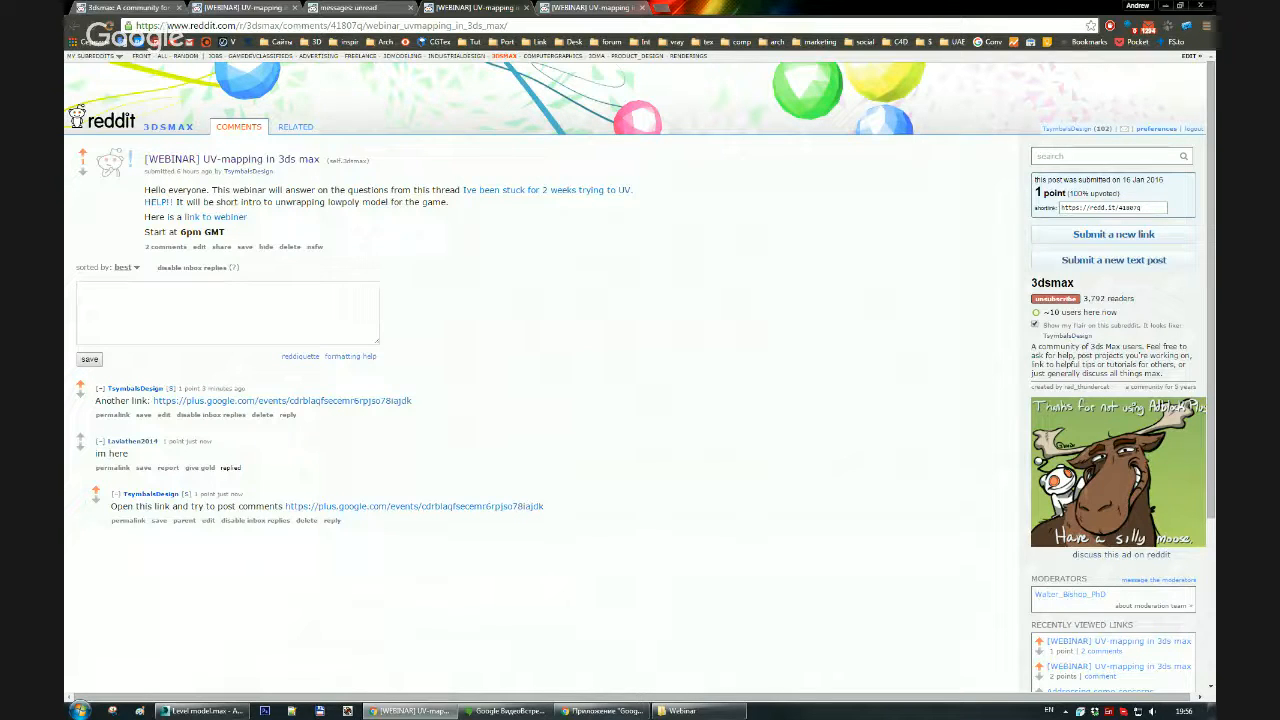
Step: Close the two extra "[WEBINAR] UV-mapping in 3ds max" thread tabs and return to the unread messages
left_click(582, 8)
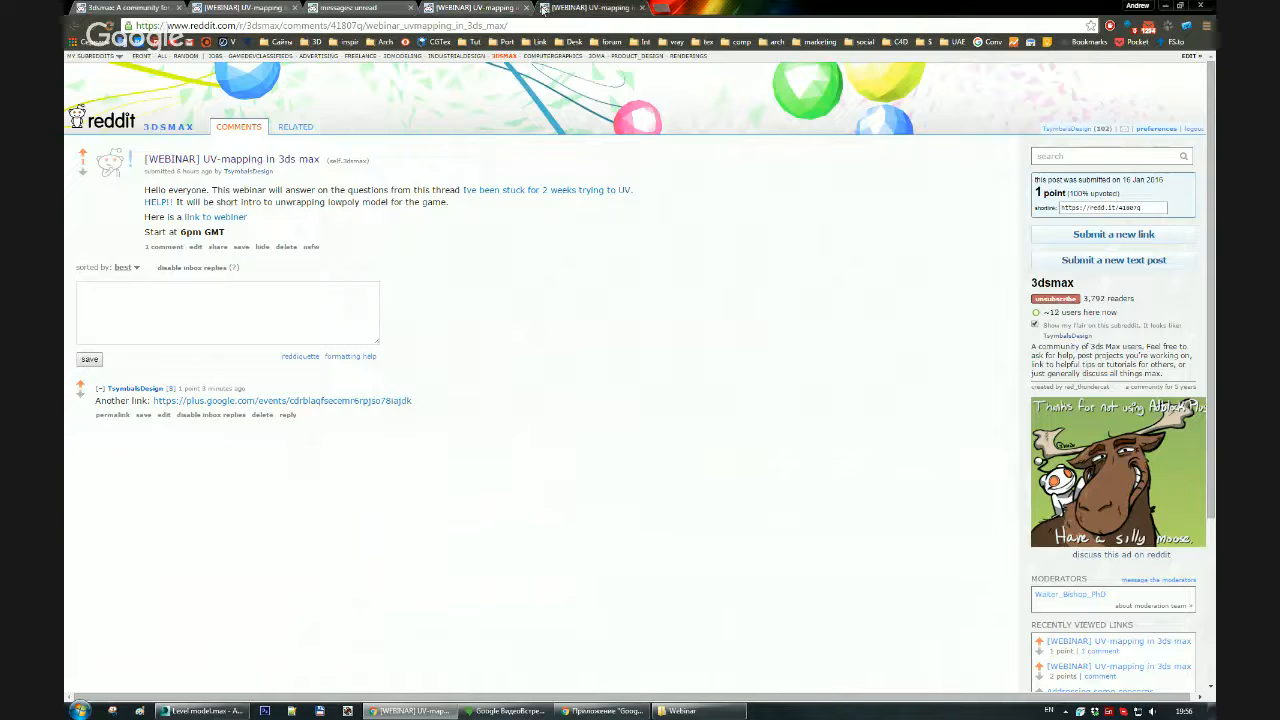
left_click(643, 8)
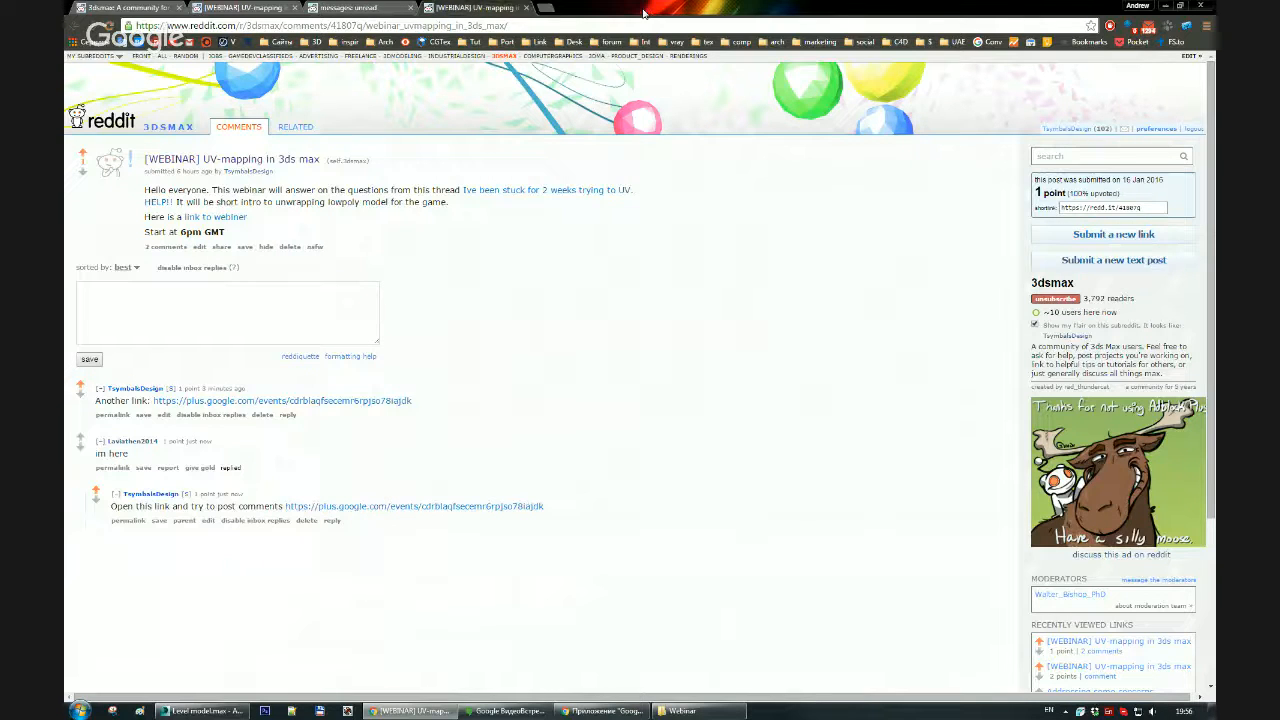
left_click(526, 7)
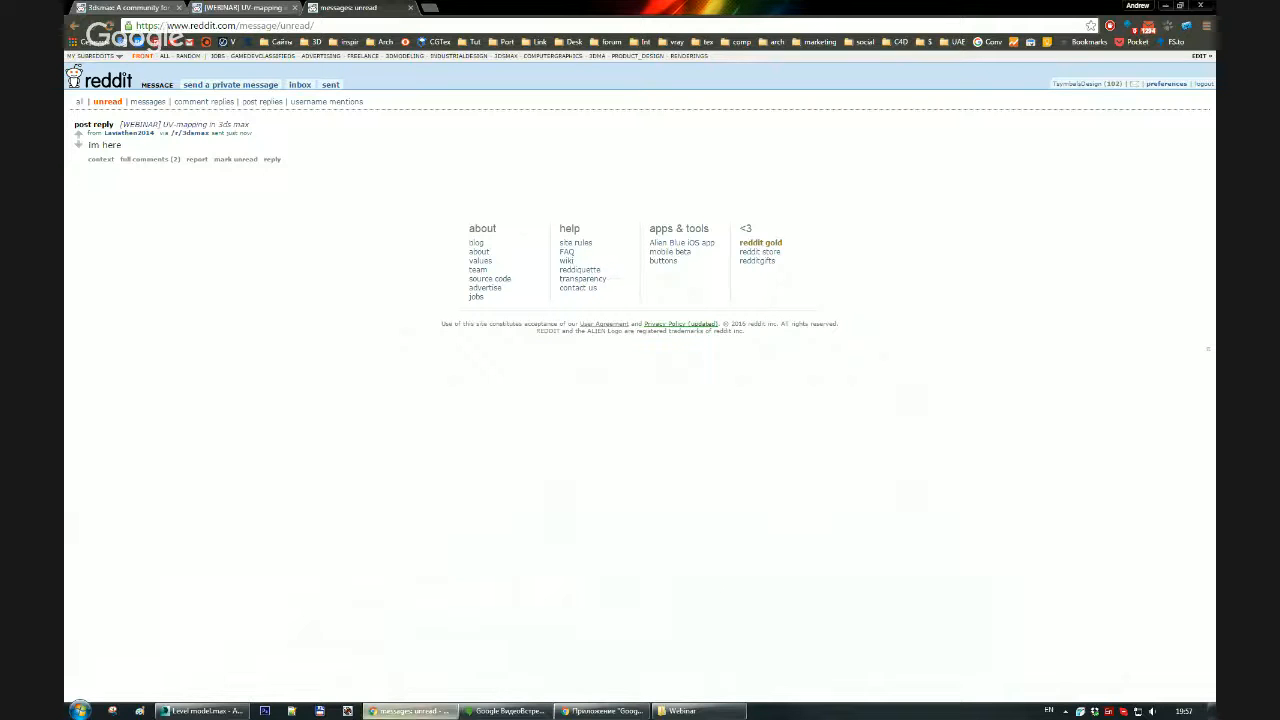
left_click(226, 712)
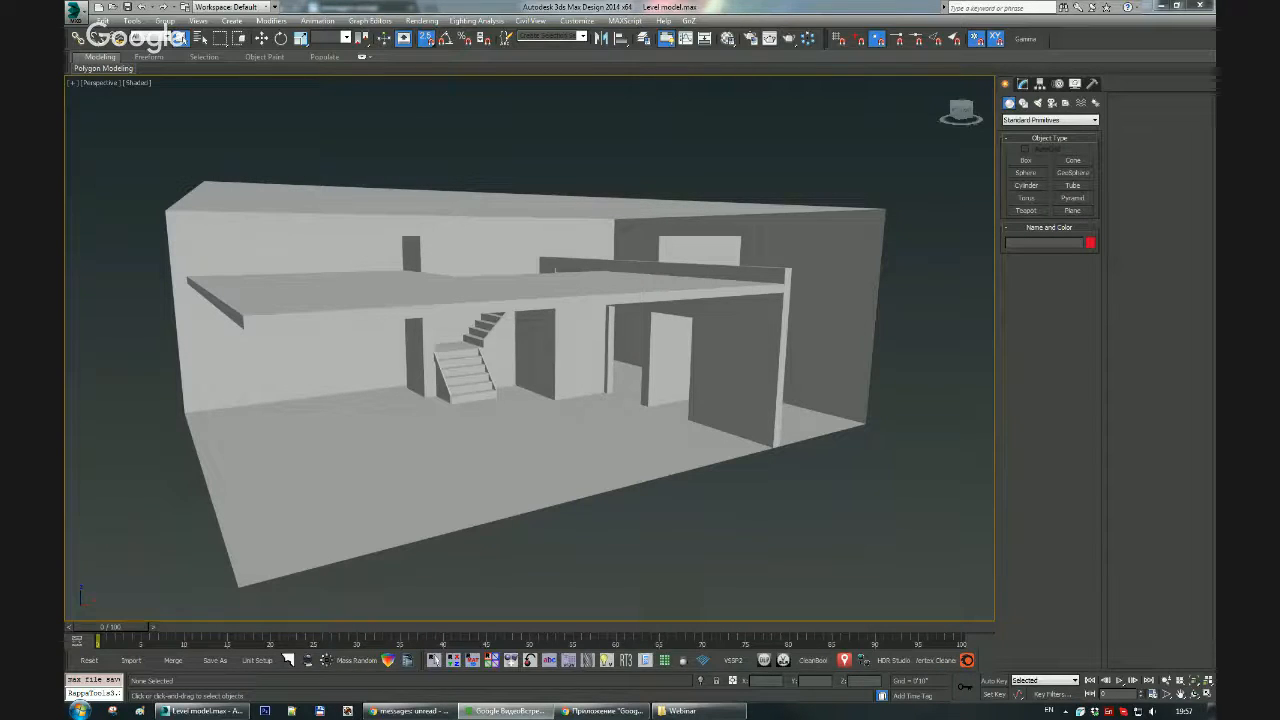
left_click(392, 712)
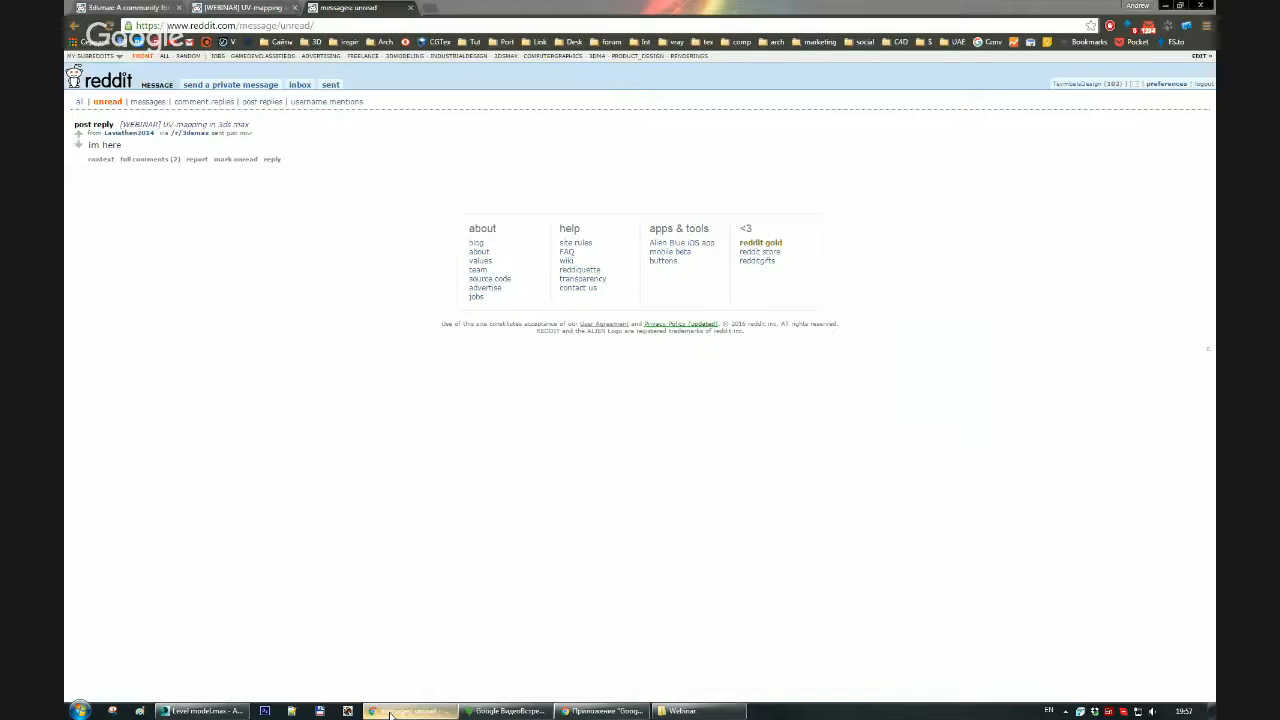
left_click(428, 8)
type("https://plus.google.com/events/cdrblaqfsecemr6rpjso78iajdk")
key("Return")
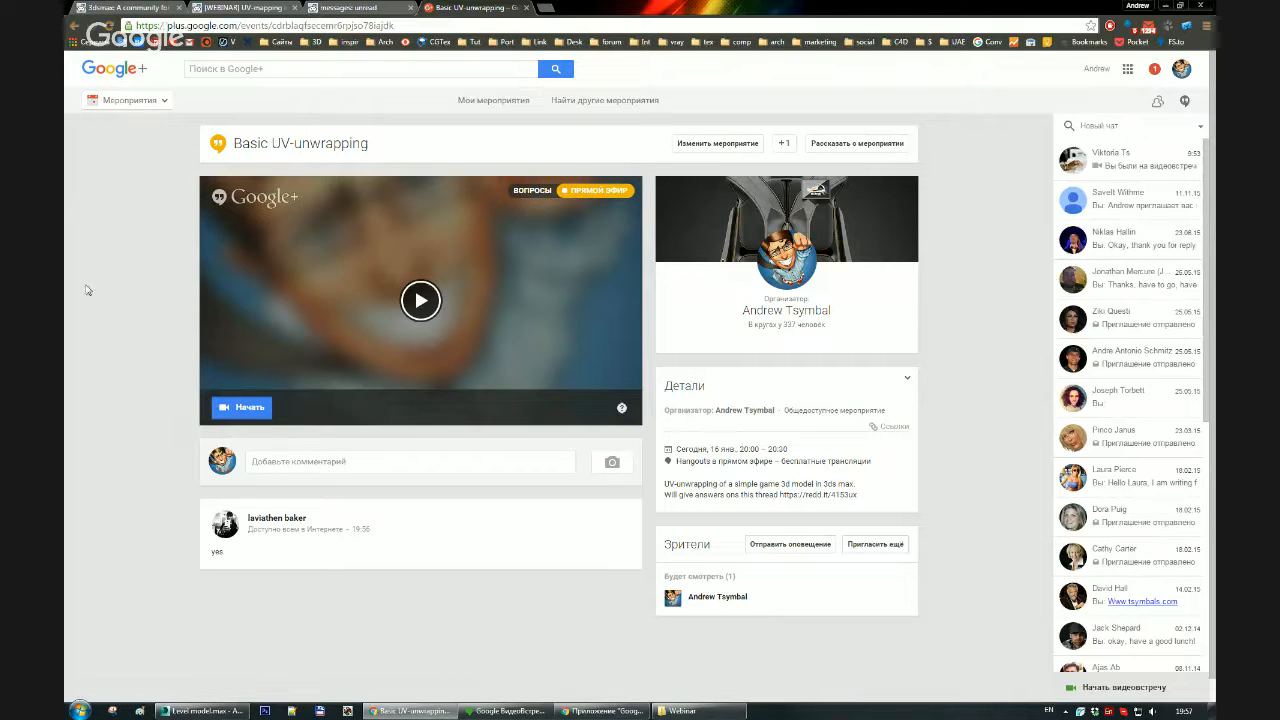
left_click(526, 7)
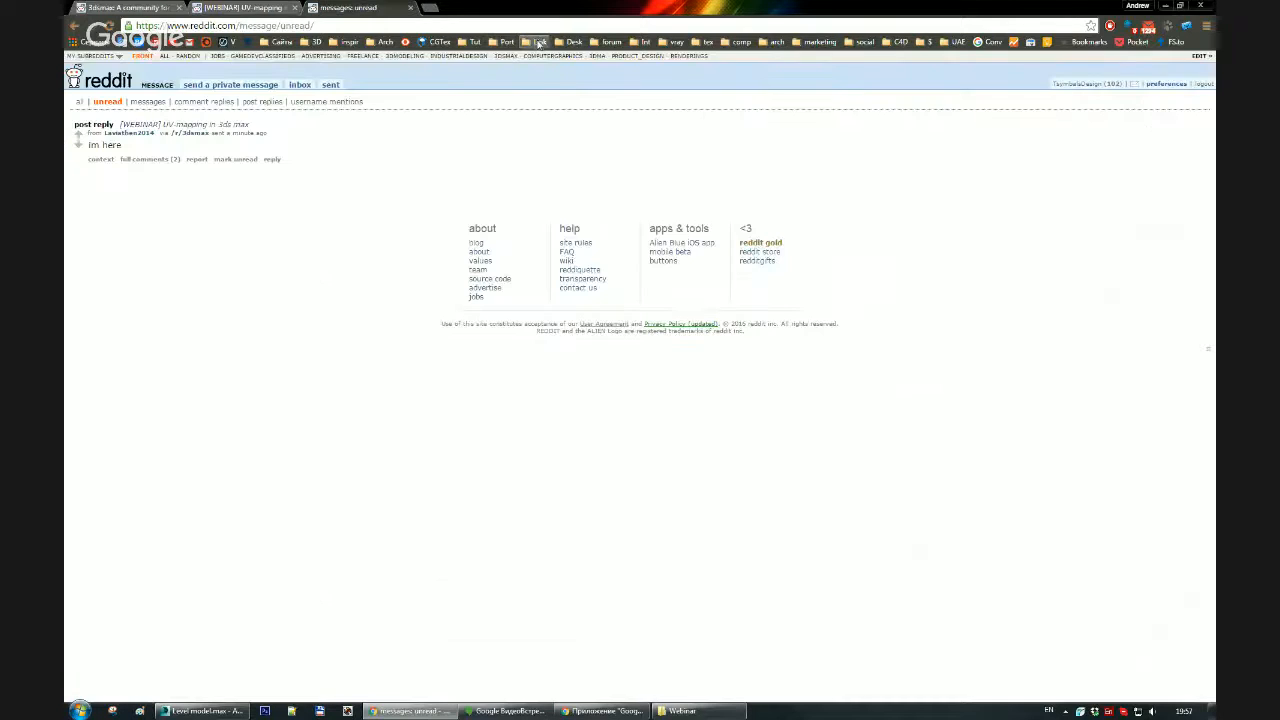
left_click(1165, 6)
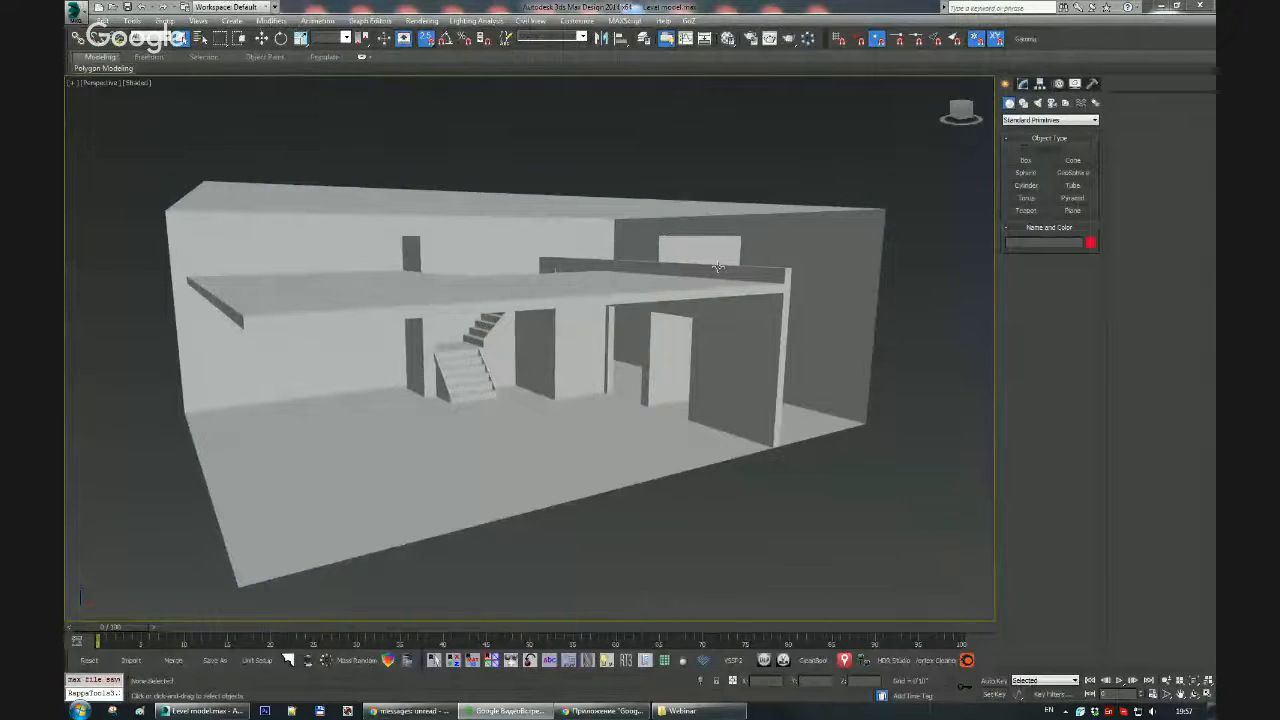
Step: Switch back to the browser, show the portfolio page tsymbals.com/portfolio/ in a separate tab and close it
middle_click_drag(486, 489, 487, 449, "alt")
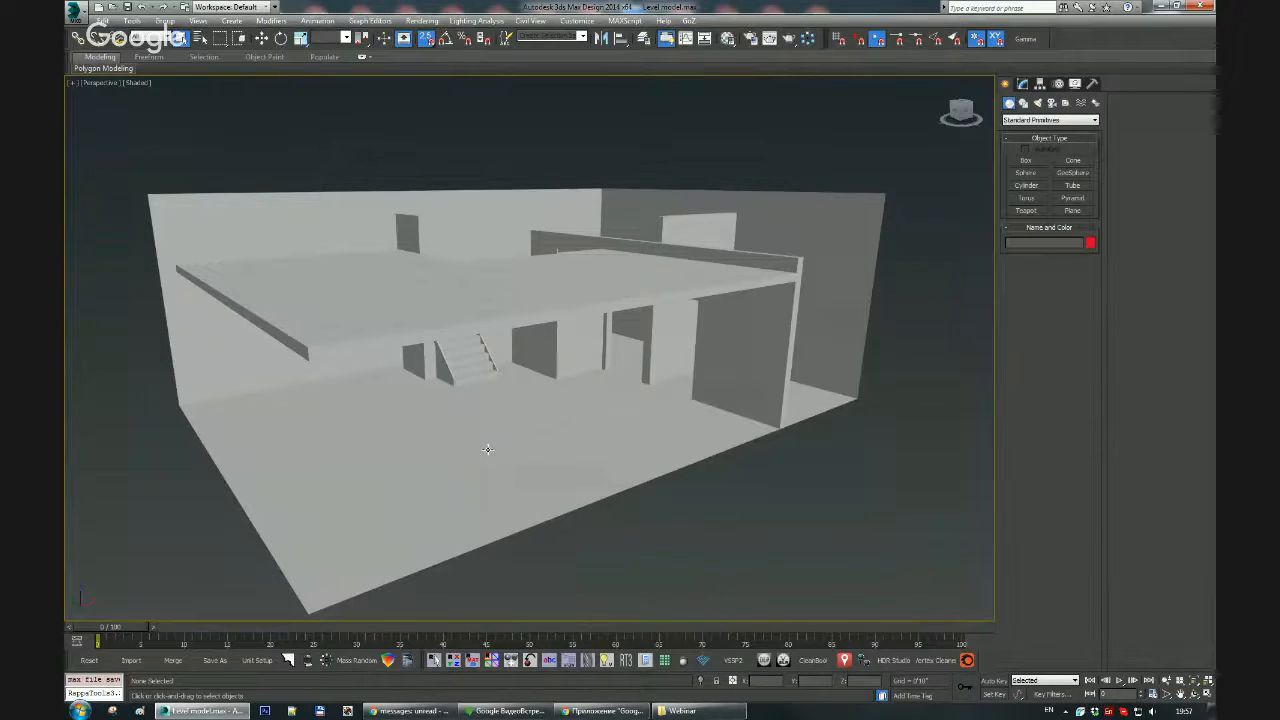
left_click(448, 620)
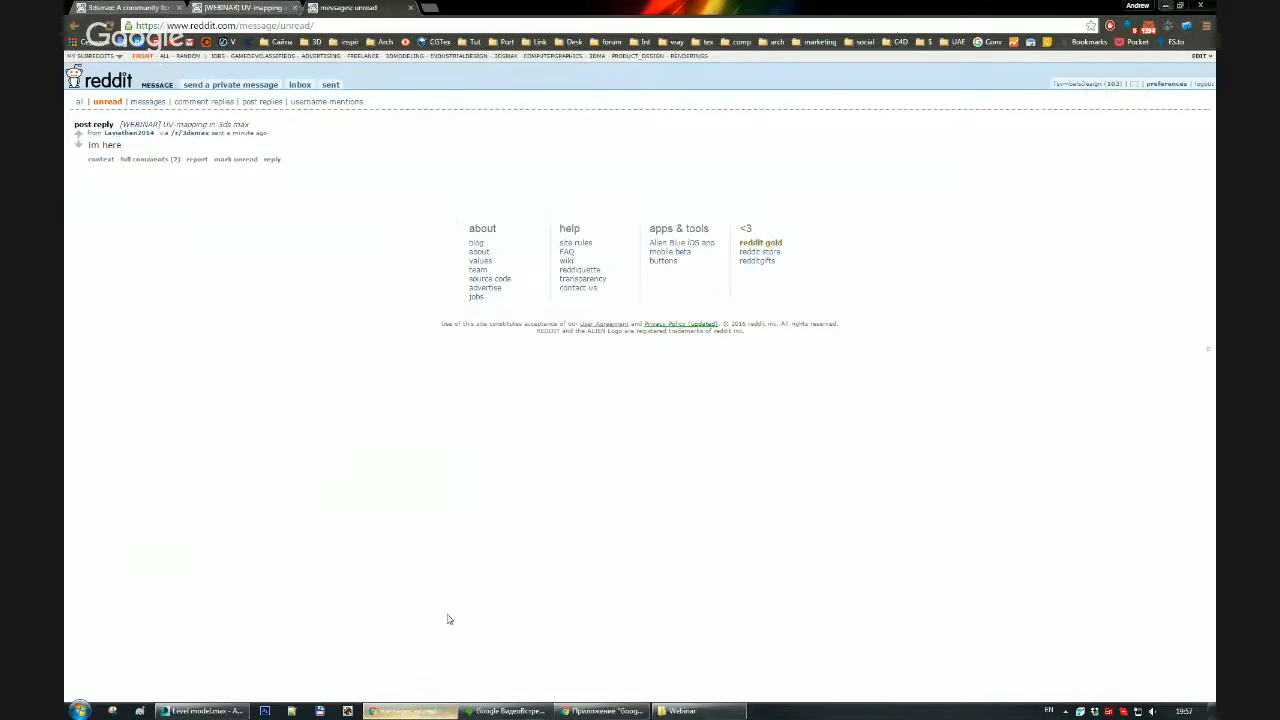
left_click(430, 8)
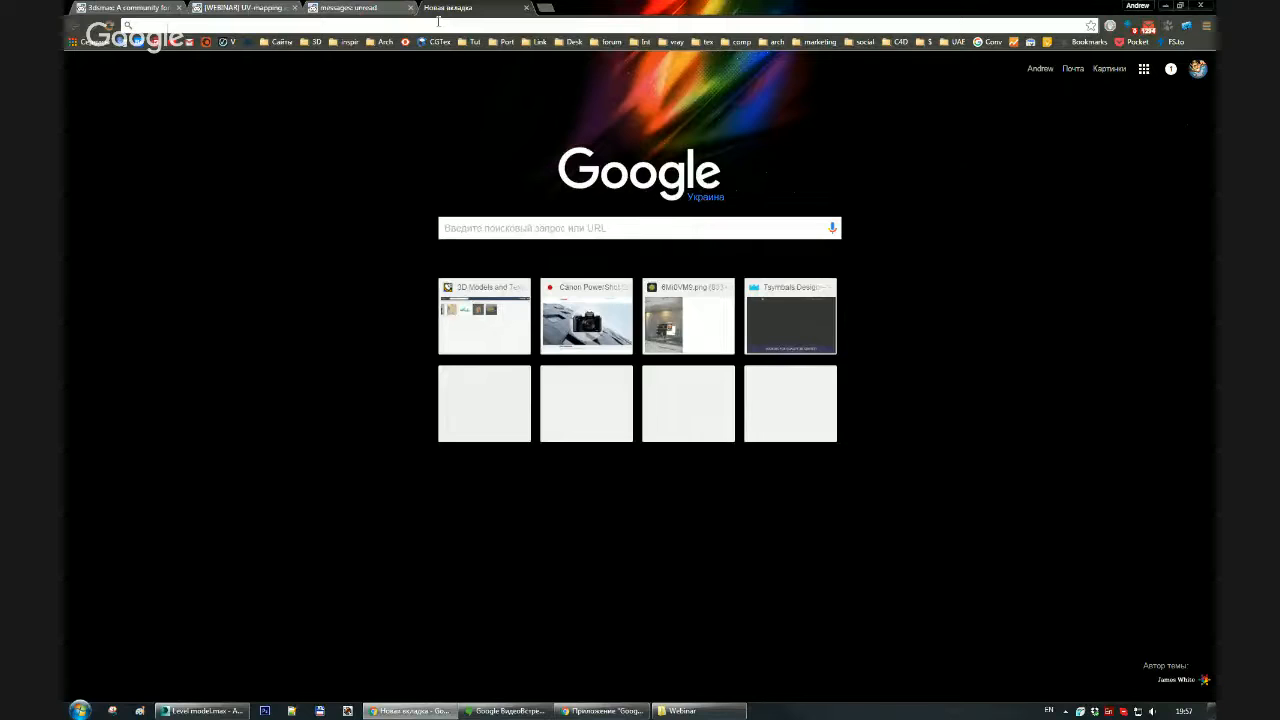
type("tsymbals.com/portfolio/")
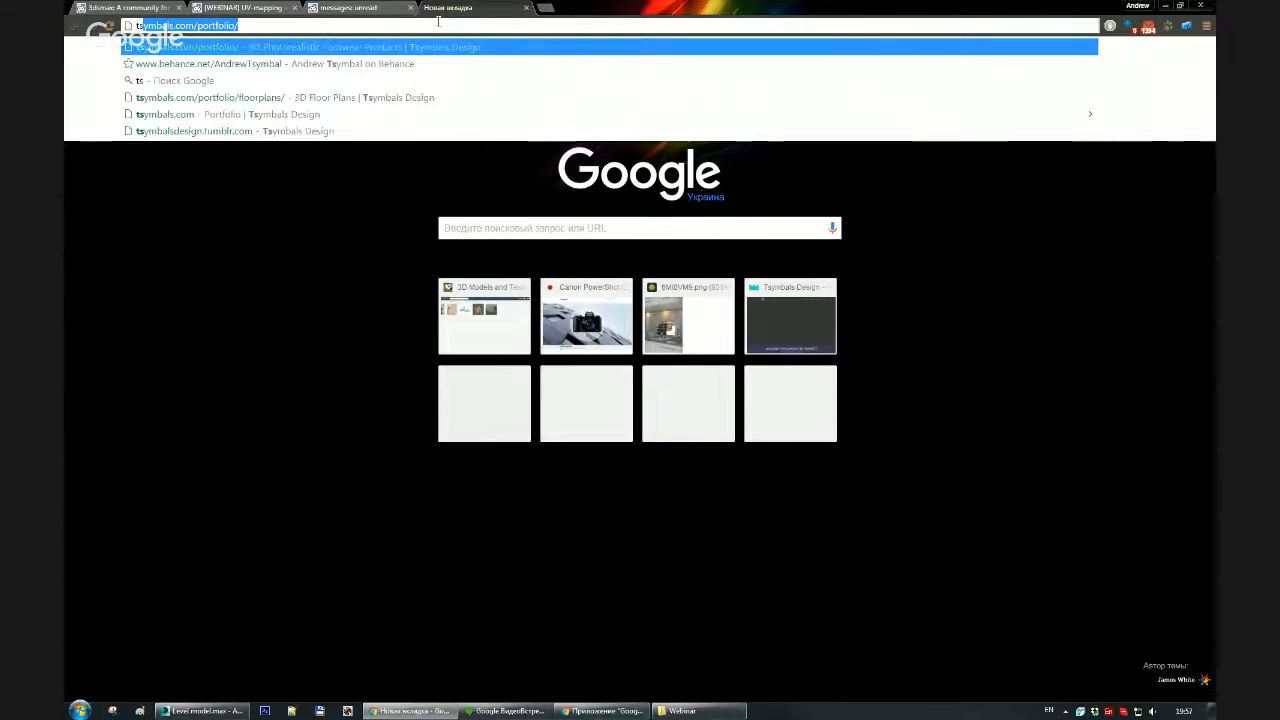
key("Return")
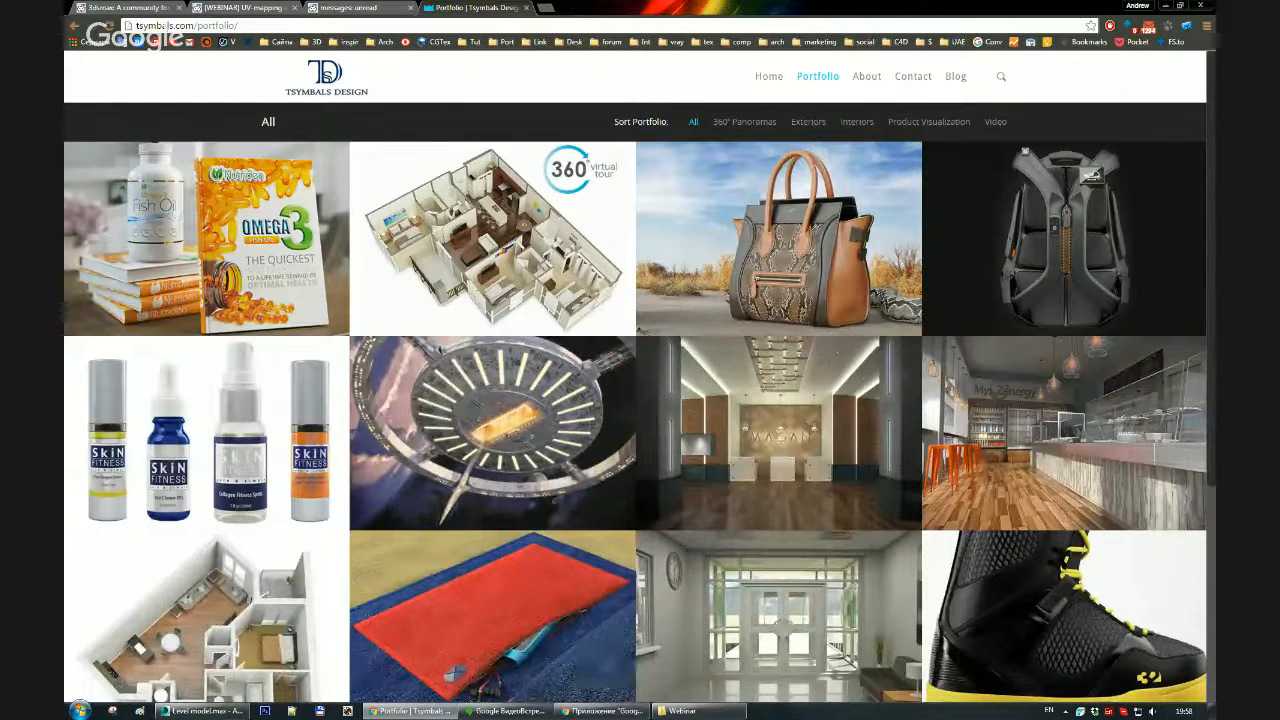
left_click(528, 8)
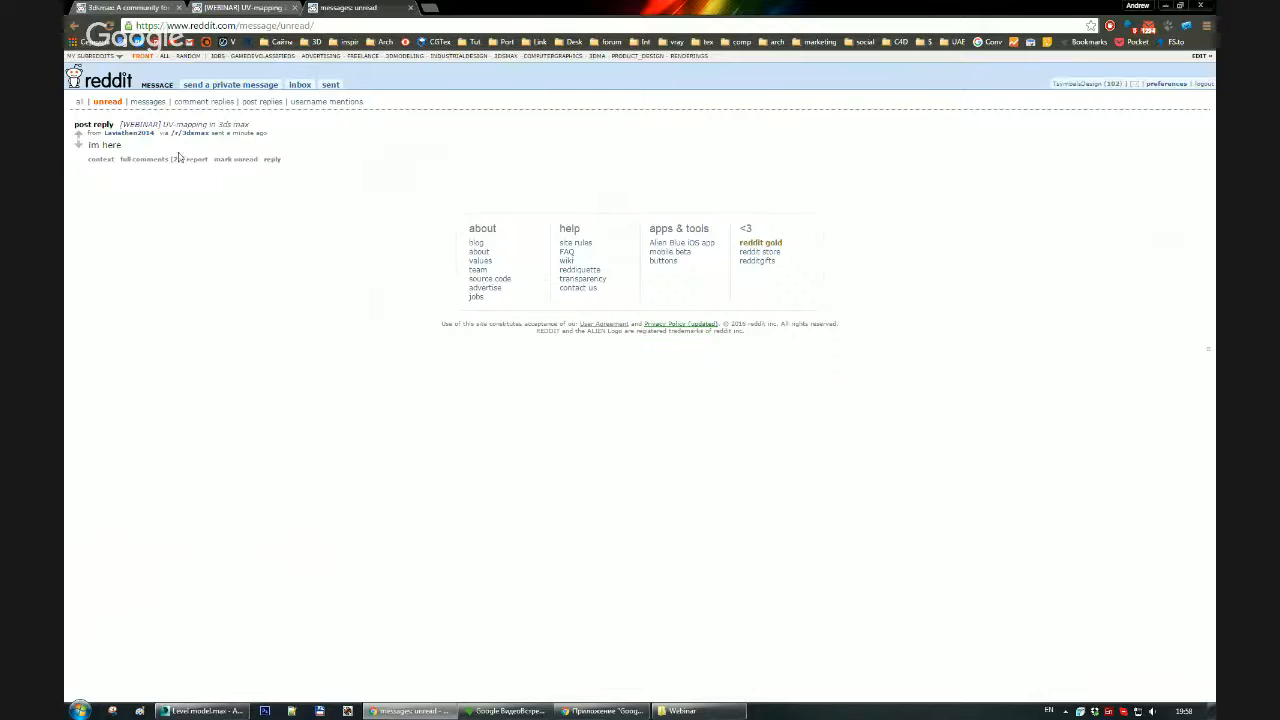
Step: Close the unread messages page and open the linked "Ive been stuck for 2 weeks trying to UV. HELP!!" thread in a separate tab
left_click(410, 7)
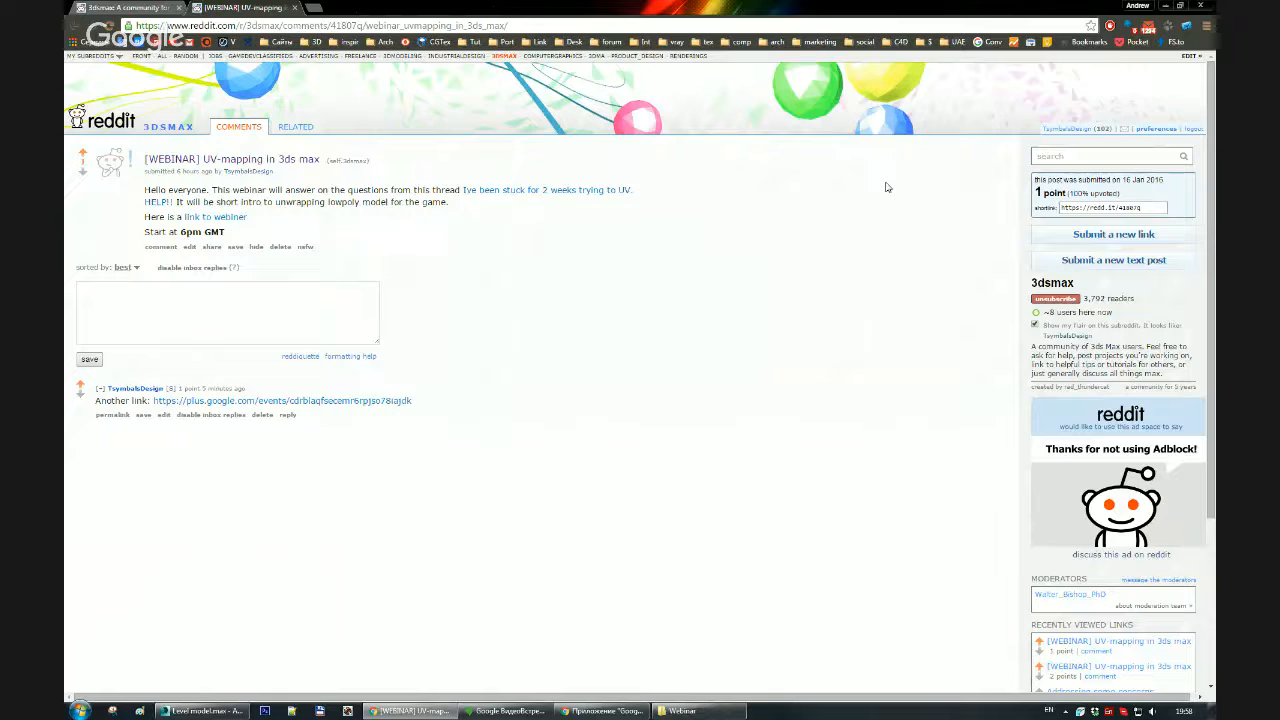
left_click(565, 193)
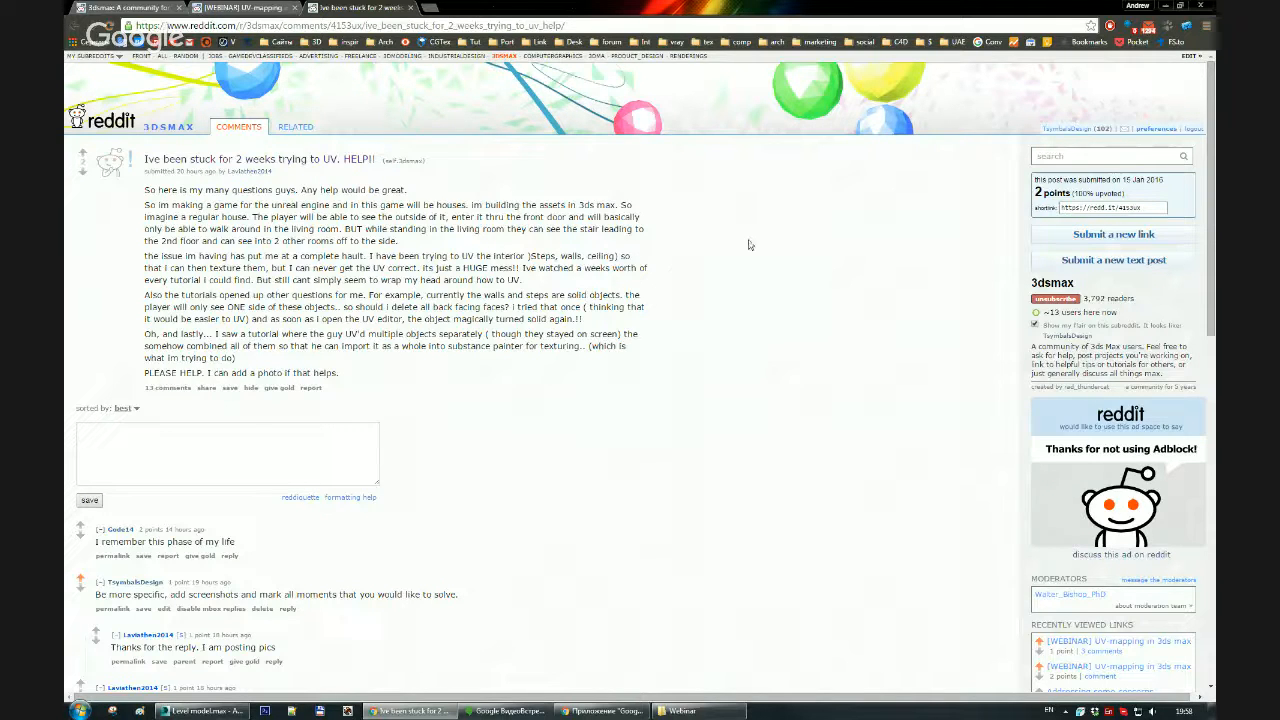
Step: Switch to 3ds Max, display edged faces in the perspective view and examine the house model from several angles
left_click(1165, 6)
middle_click_drag(476, 405, 518, 326, "alt")
key("F4")
scroll(503, 323, "down", 3)
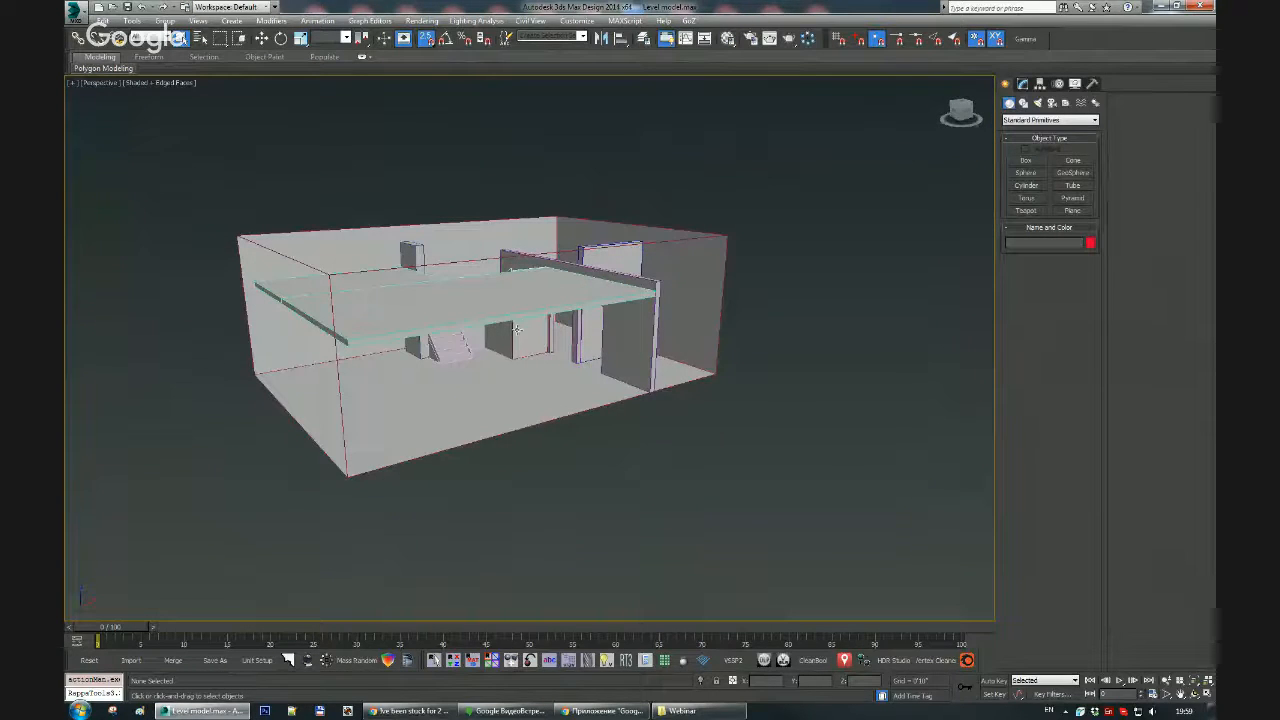
scroll(517, 330, "up", 3)
scroll(505, 305, "up", 6)
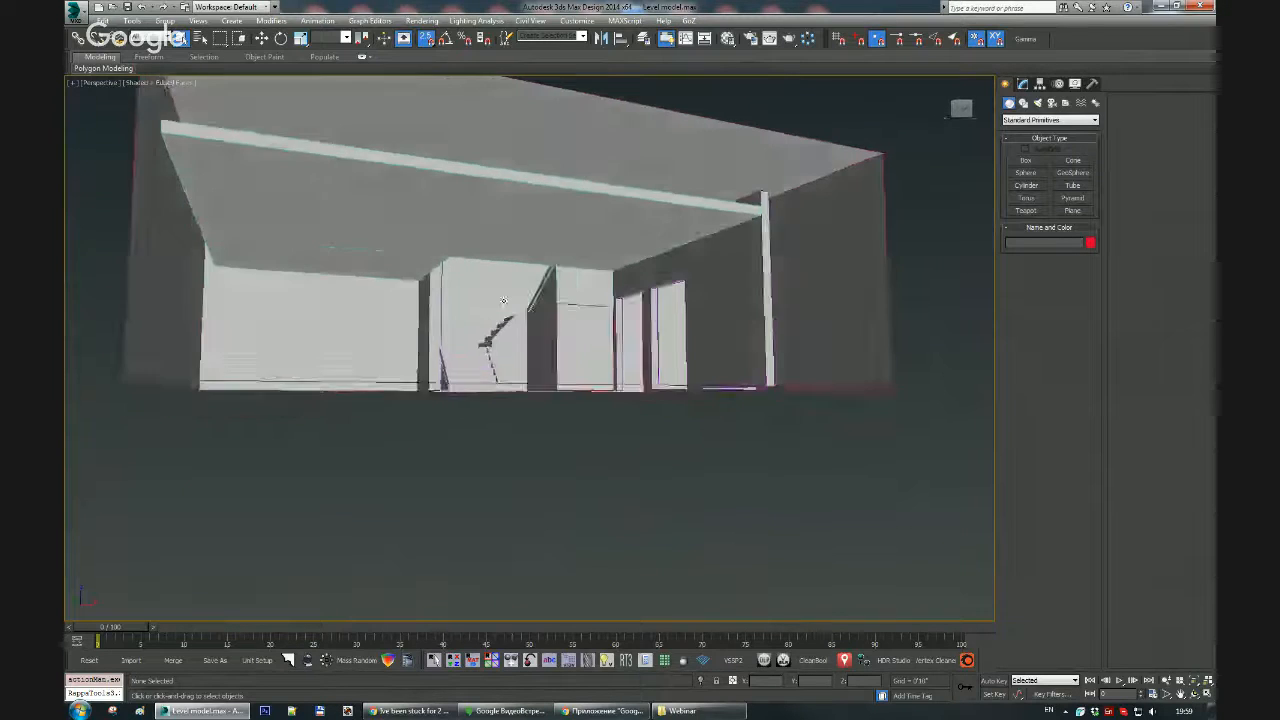
scroll(503, 300, "down", 8)
scroll(536, 325, "up", 3)
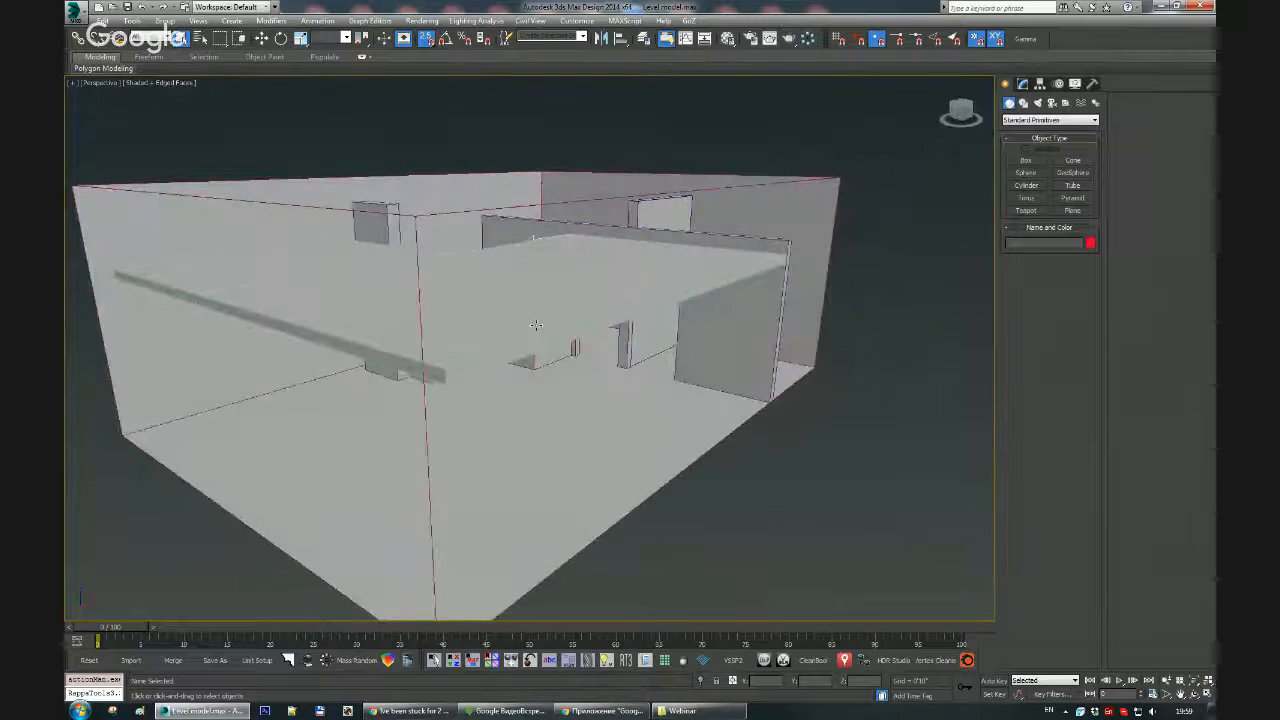
middle_click_drag(536, 325, 558, 346, "alt")
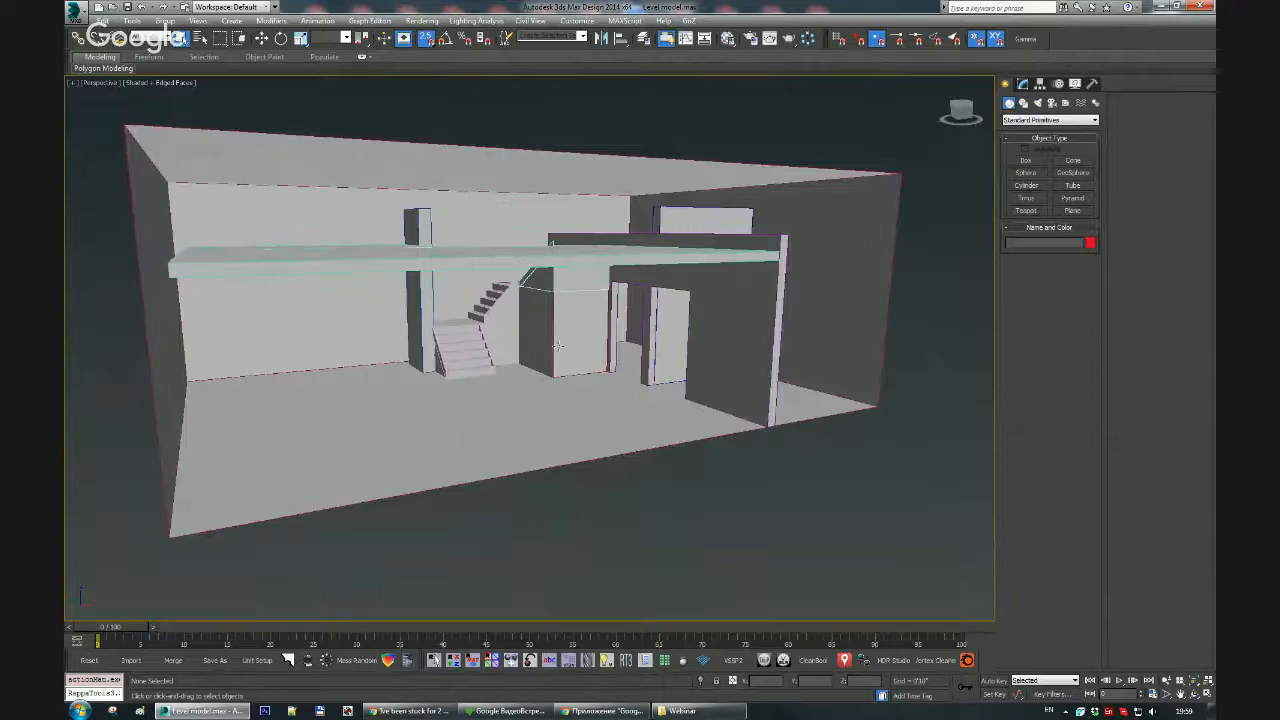
Step: Isolate the wall with the two door openings, show its modifier stack and bring back the full scene
left_click(629, 311)
key("alt+q")
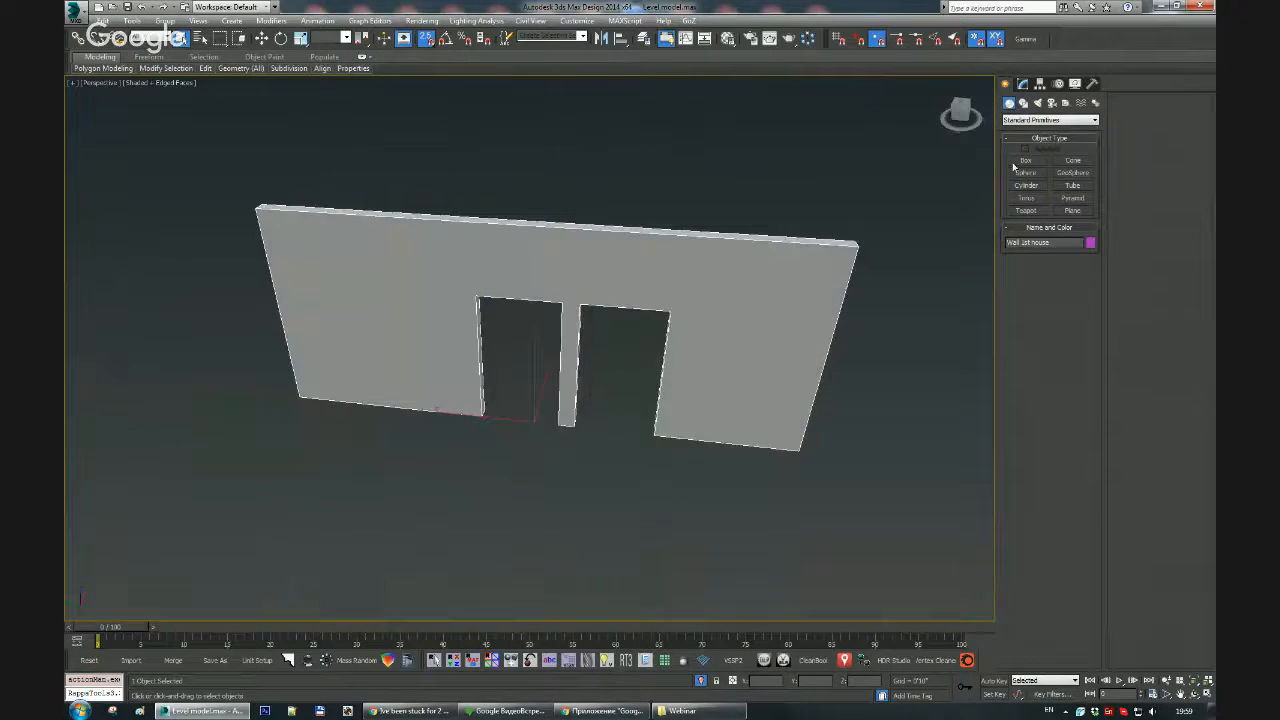
left_click(1022, 83)
left_click(701, 681)
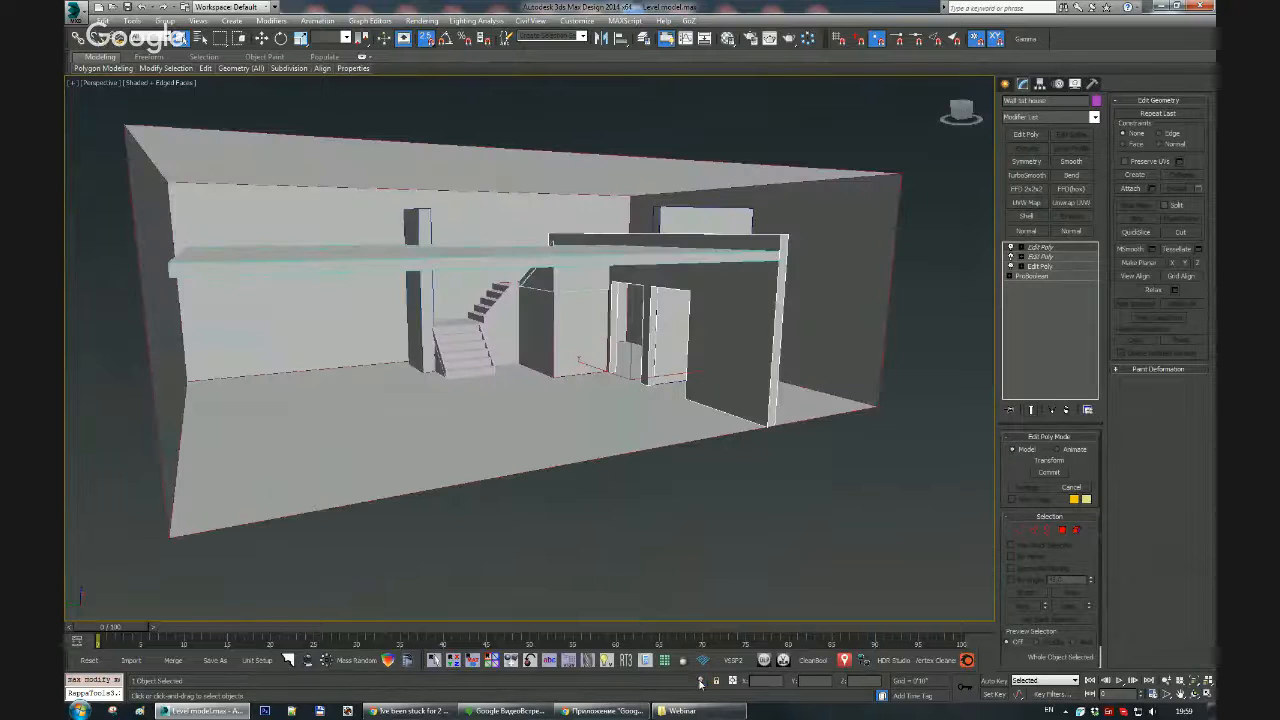
Step: Select the partition wall perpendicular to the wall with door openings and examine it and the house interior from several angles
middle_click_drag(850, 305, 793, 334, "alt")
left_click(762, 338)
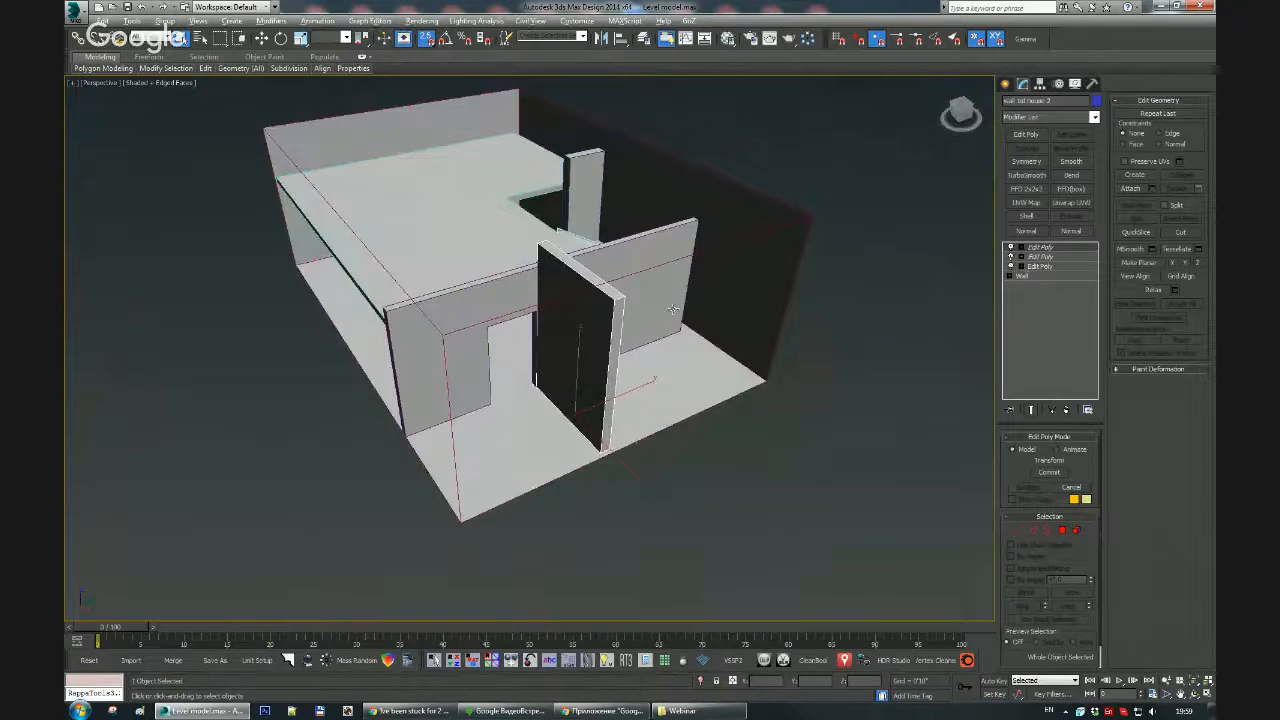
middle_click_drag(673, 309, 623, 283, "alt")
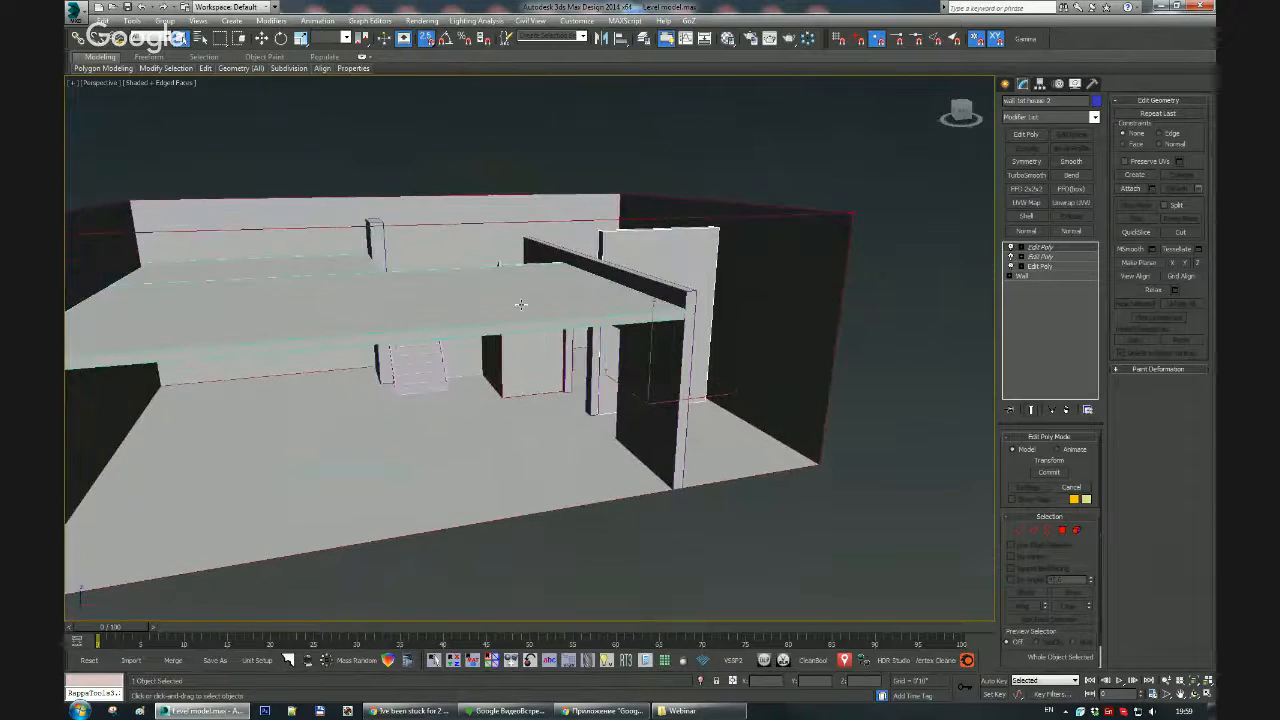
middle_click_drag(520, 303, 569, 277)
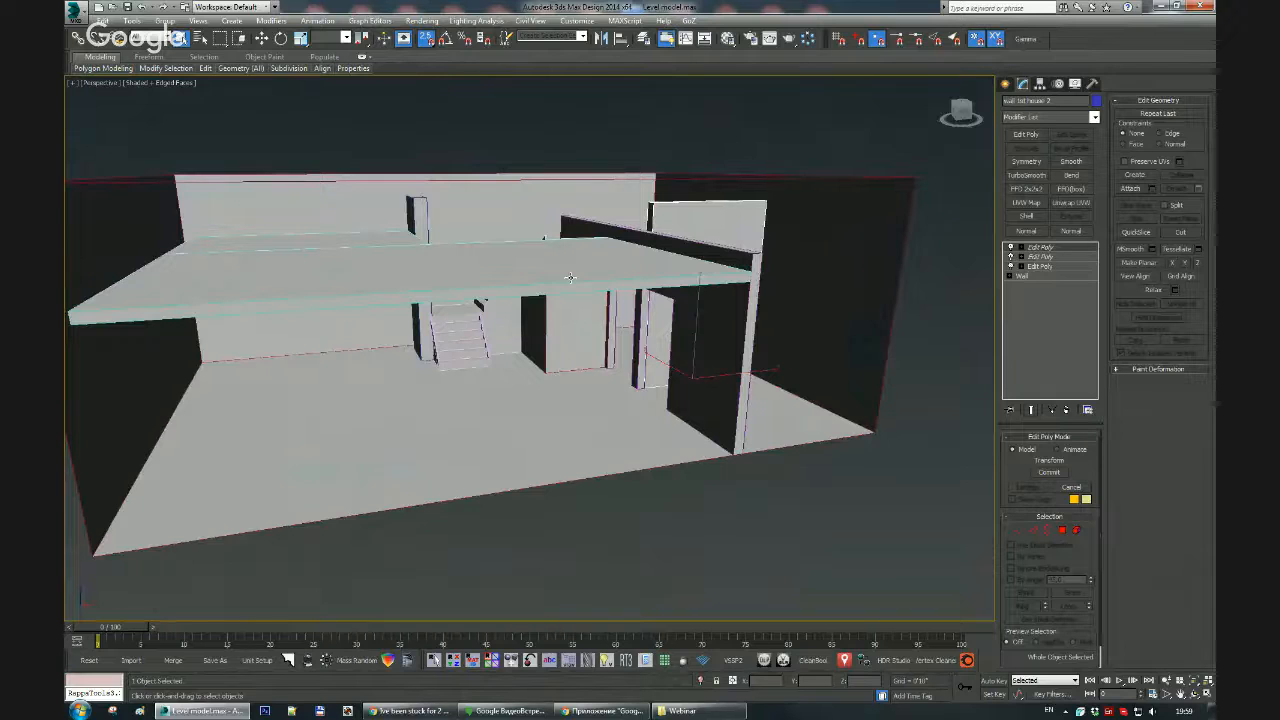
middle_click_drag(546, 279, 563, 268)
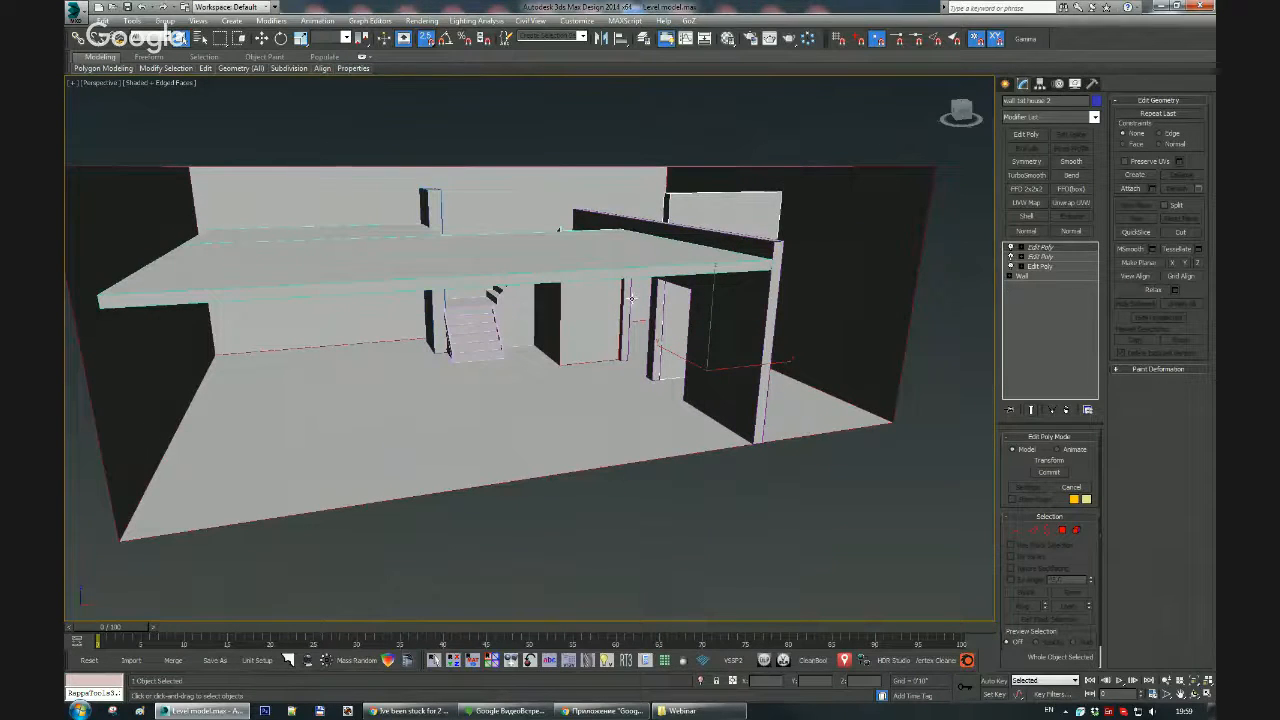
mouse_move(632, 298)
middle_mouse_down("alt")
mouse_move(573, 315)
mouse_move(643, 319)
mouse_move(655, 303)
middle_mouse_up("alt")
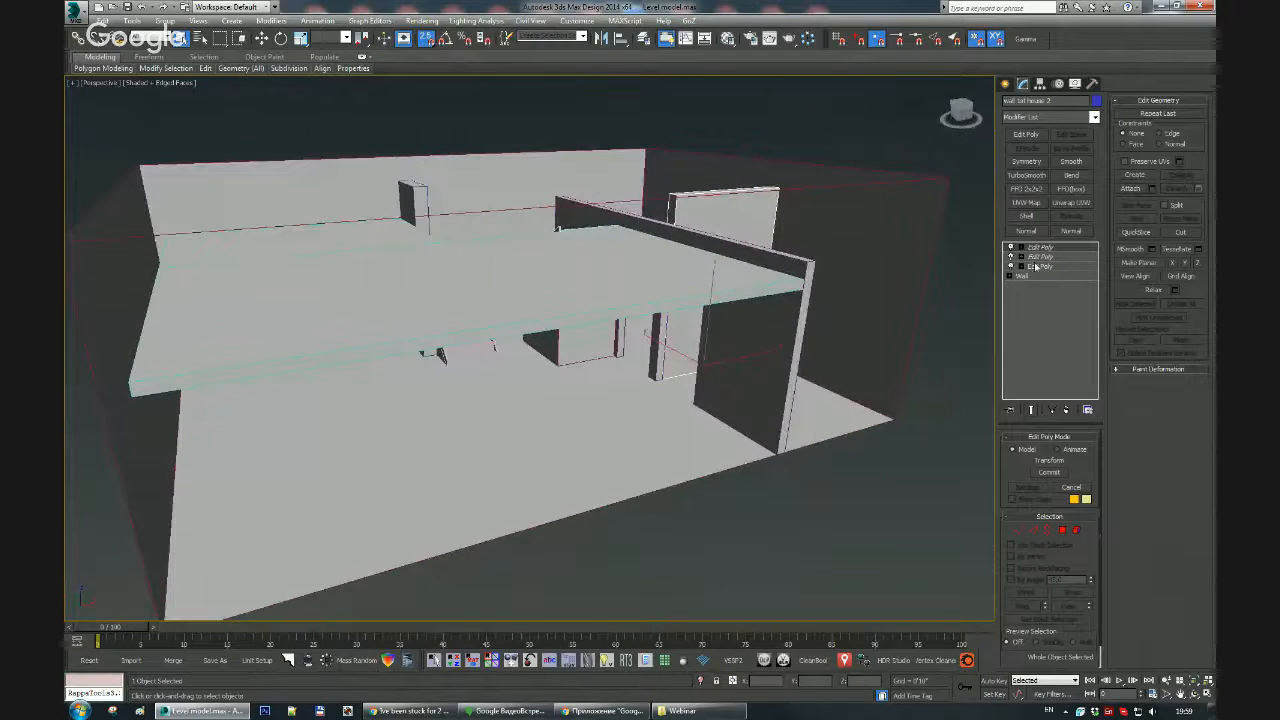
middle_click_drag(634, 355, 586, 347, "alt")
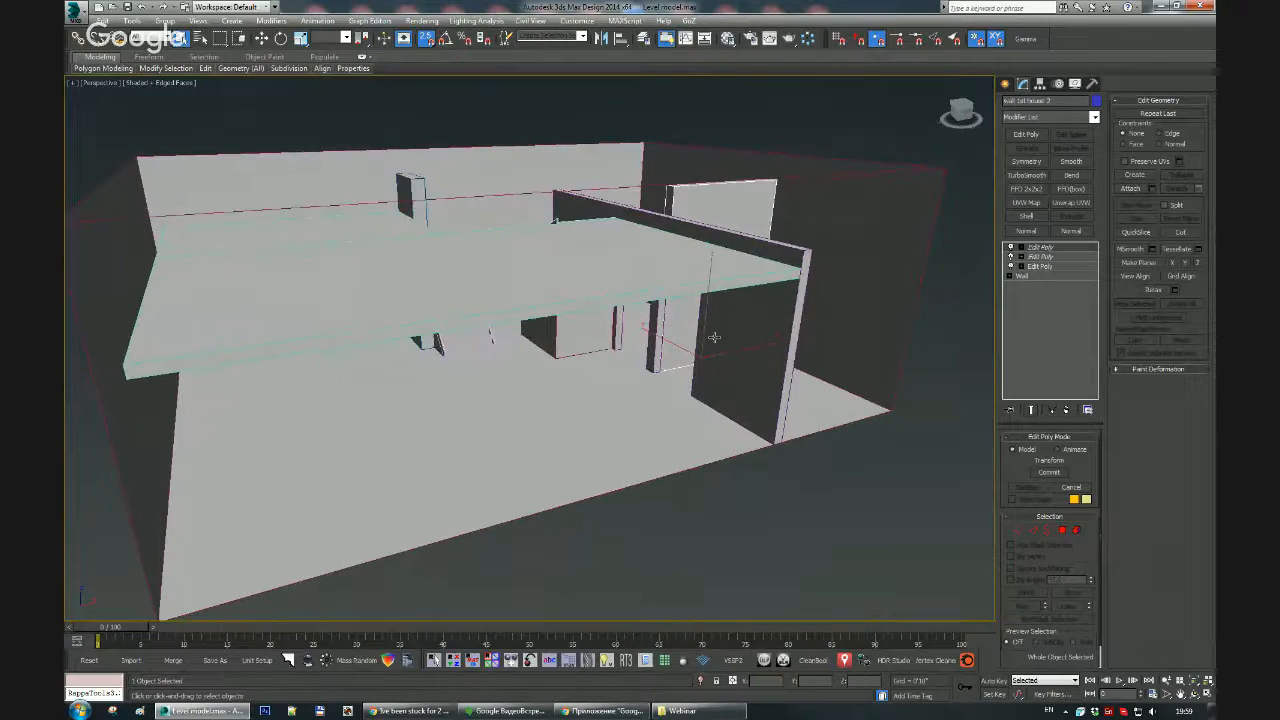
Step: Collapse the modifier stacks of the partition wall and the outer house shell to Editable Poly
middle_click_drag(714, 337, 685, 328, "alt")
scroll(687, 352, "down", 3)
scroll(737, 325, "up", 3)
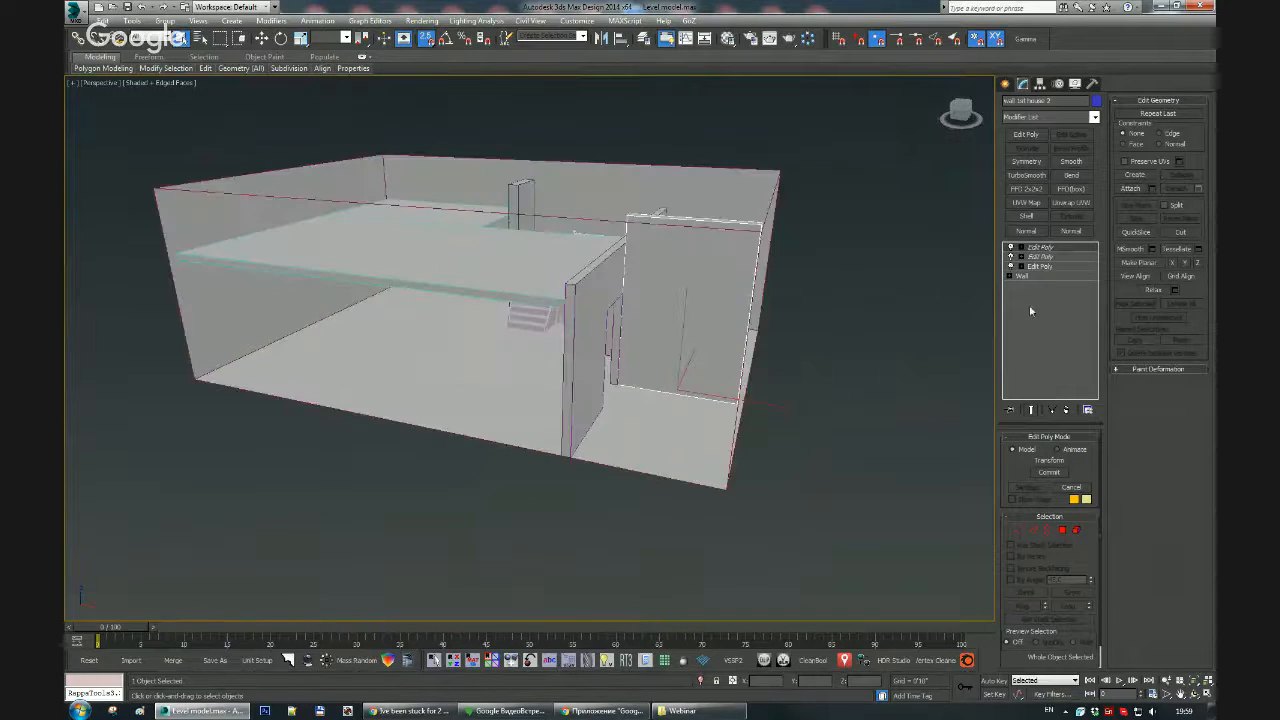
right_click(1043, 248)
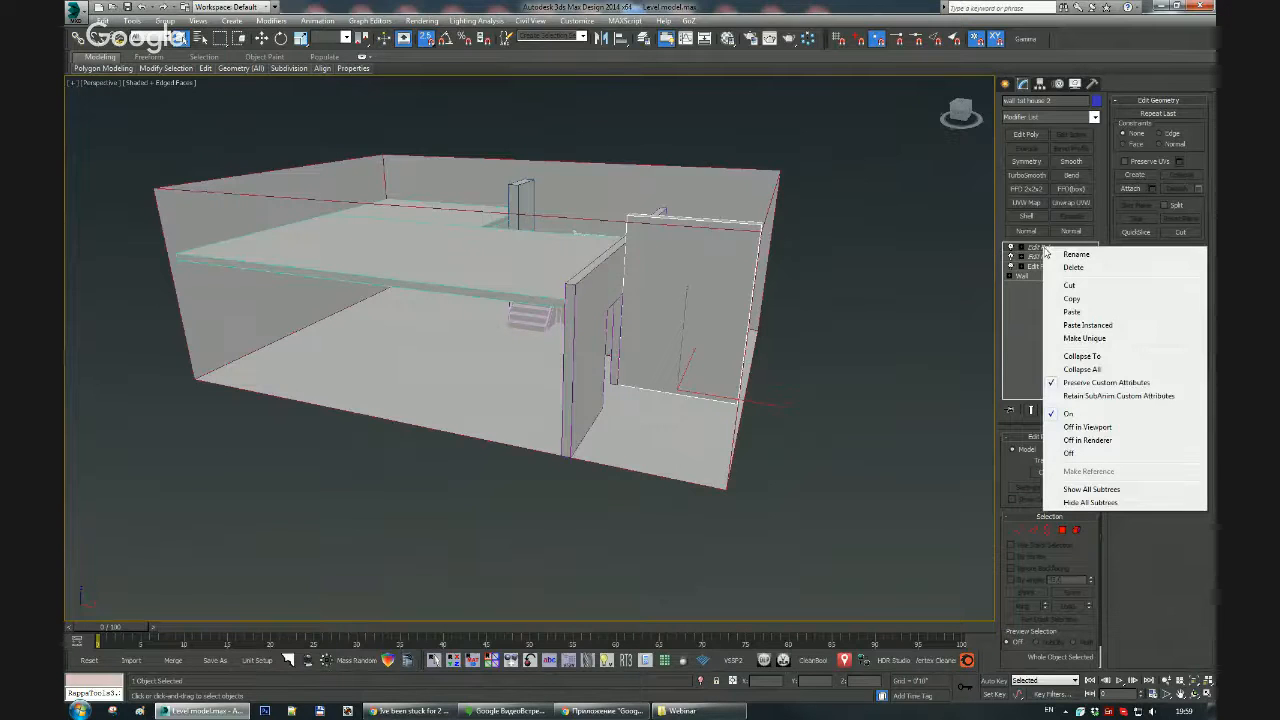
left_click(1084, 357)
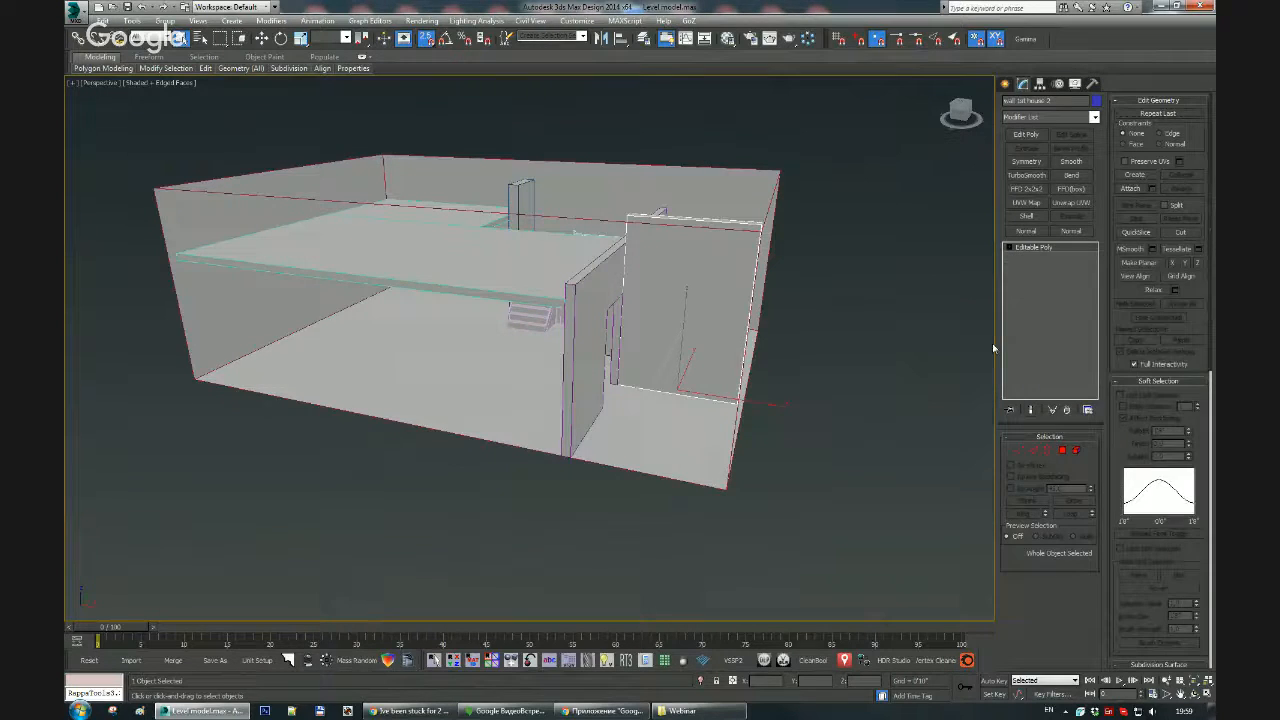
left_click(746, 206)
right_click(1042, 246)
left_click(1082, 354)
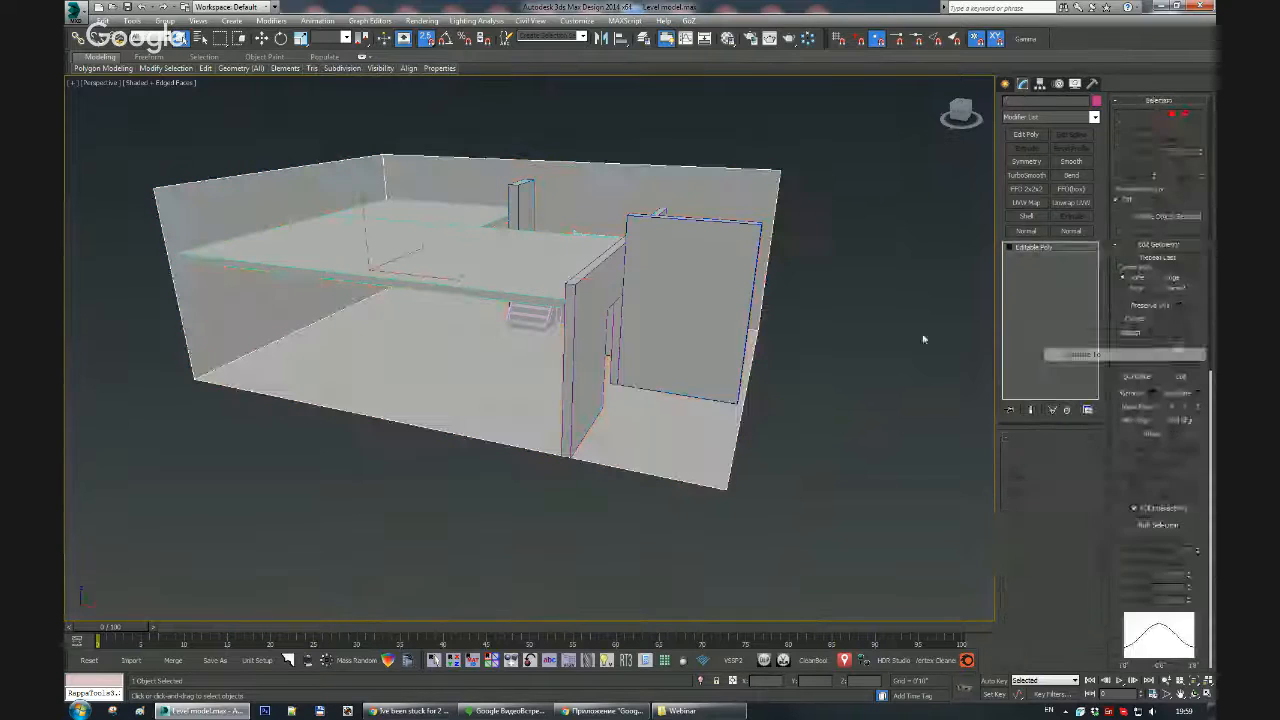
Step: Collapse the modifier stacks of the wall with door openings, the upper floor slab and the box beneath the slab
left_click(597, 318)
right_click(1035, 247)
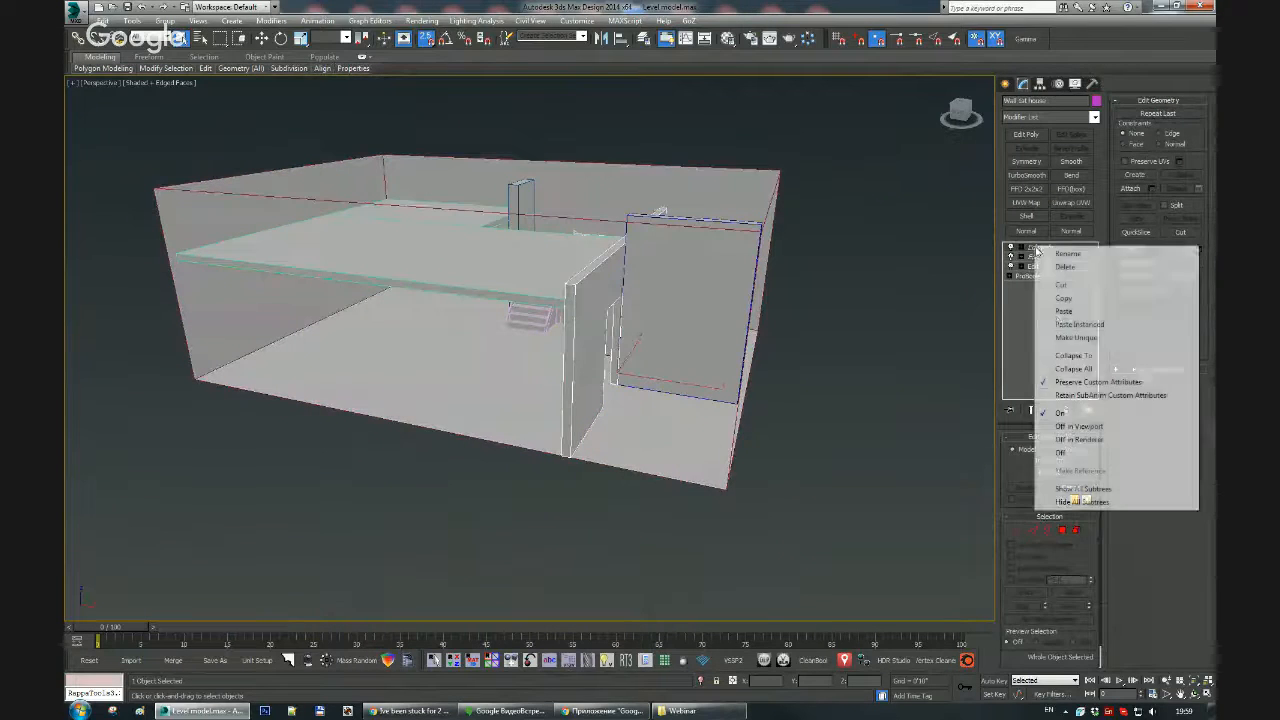
left_click(1073, 357)
scroll(407, 197, "up", 3)
left_click(591, 325)
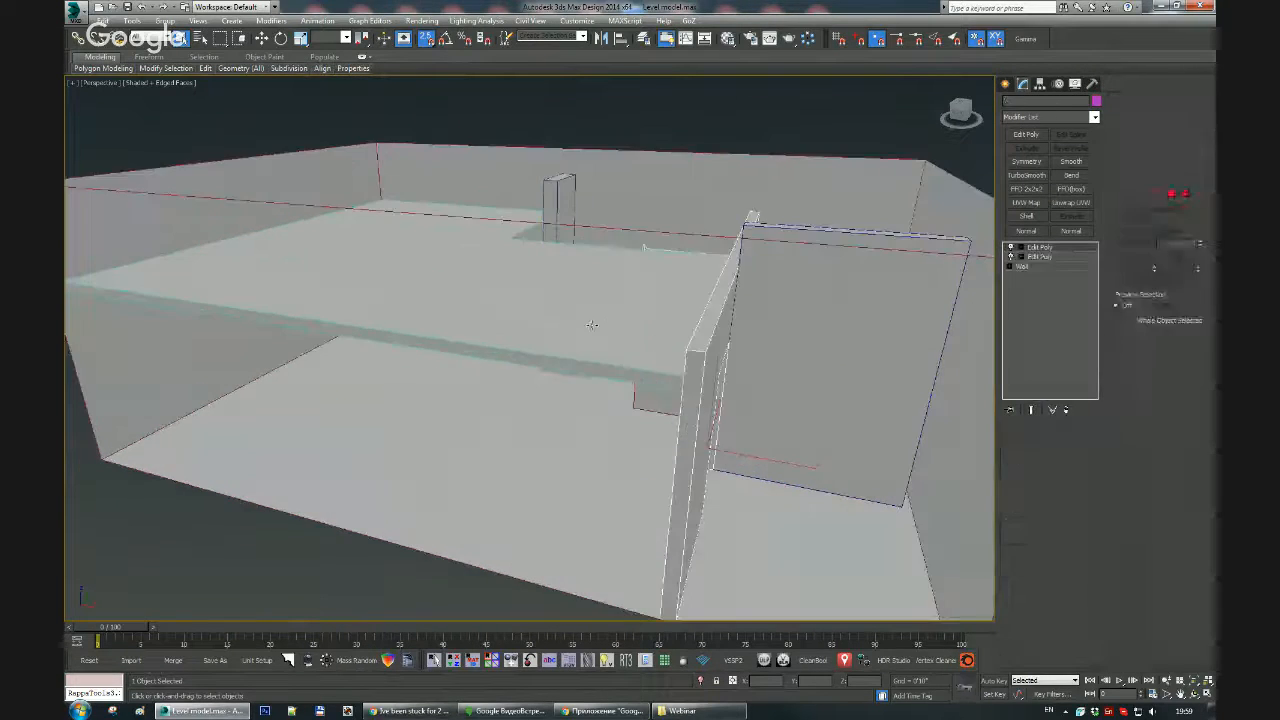
right_click(1030, 246)
left_click(1060, 347)
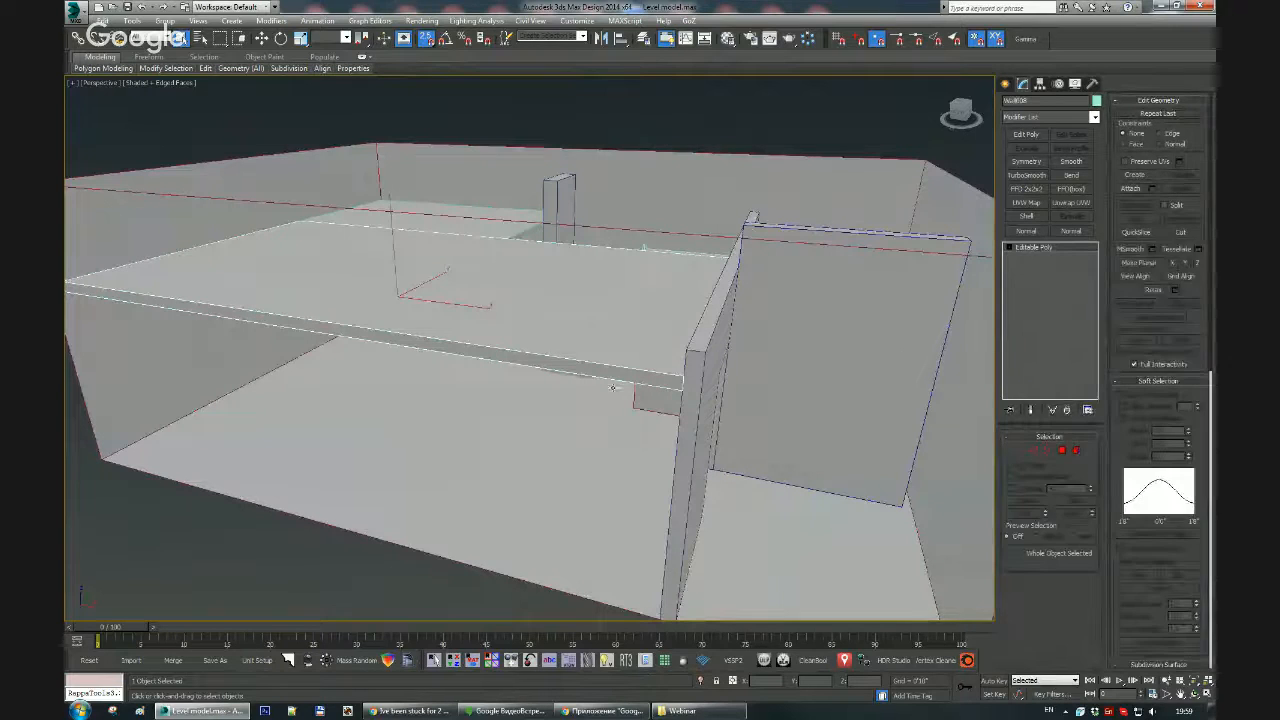
left_click(613, 386)
right_click(1040, 247)
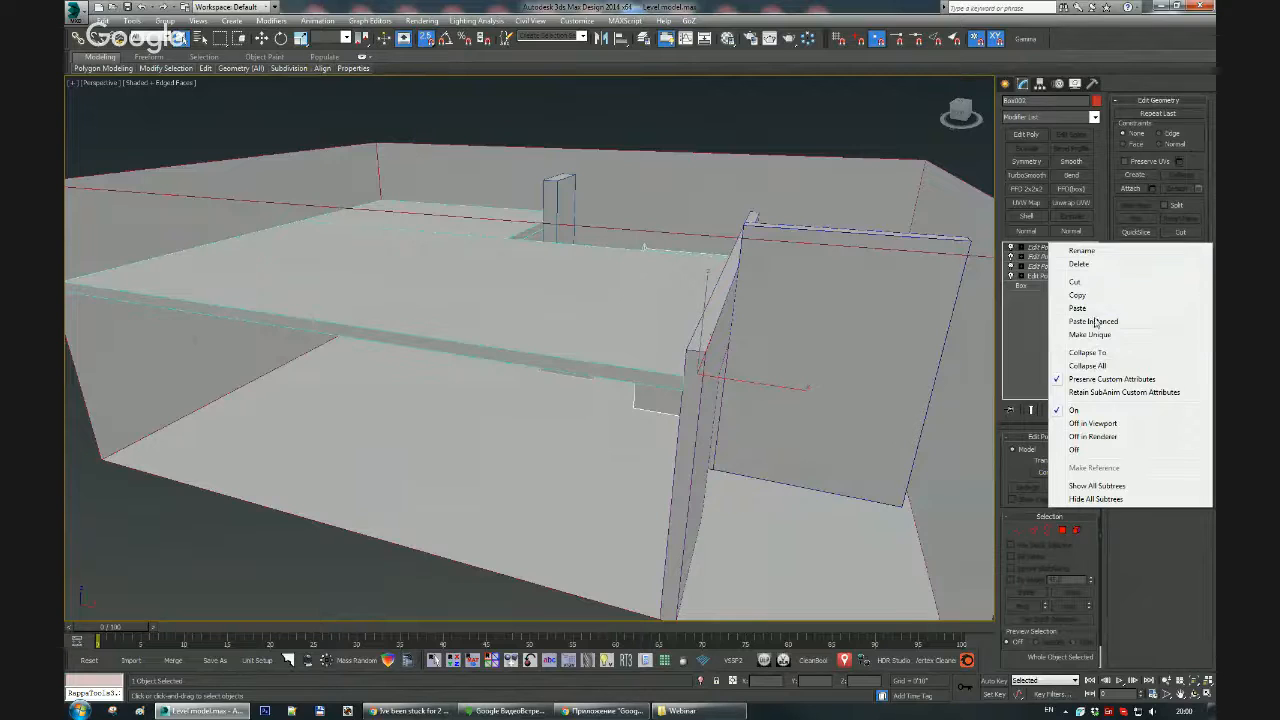
left_click(1100, 355)
middle_click_drag(641, 311, 706, 238)
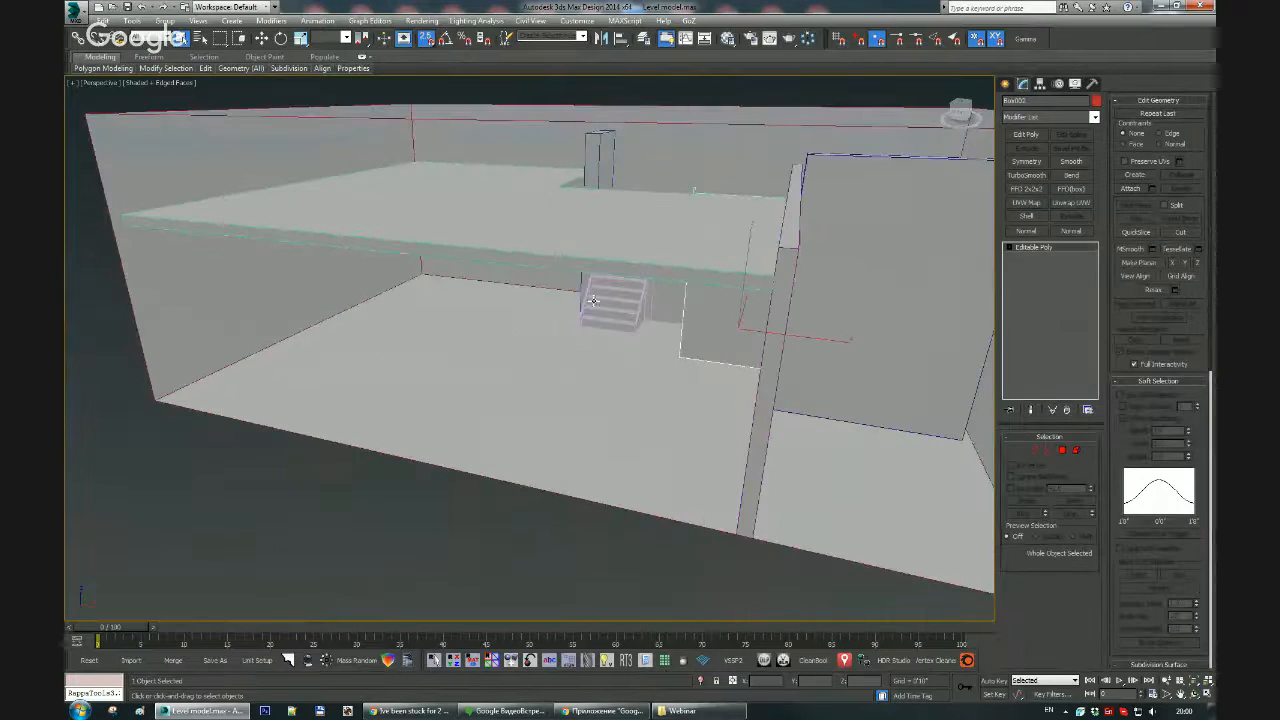
Step: Check the modifier stacks of the L-type stairs, upper floor slab, partition wall and outer house shell
left_click(605, 319)
left_click(605, 319)
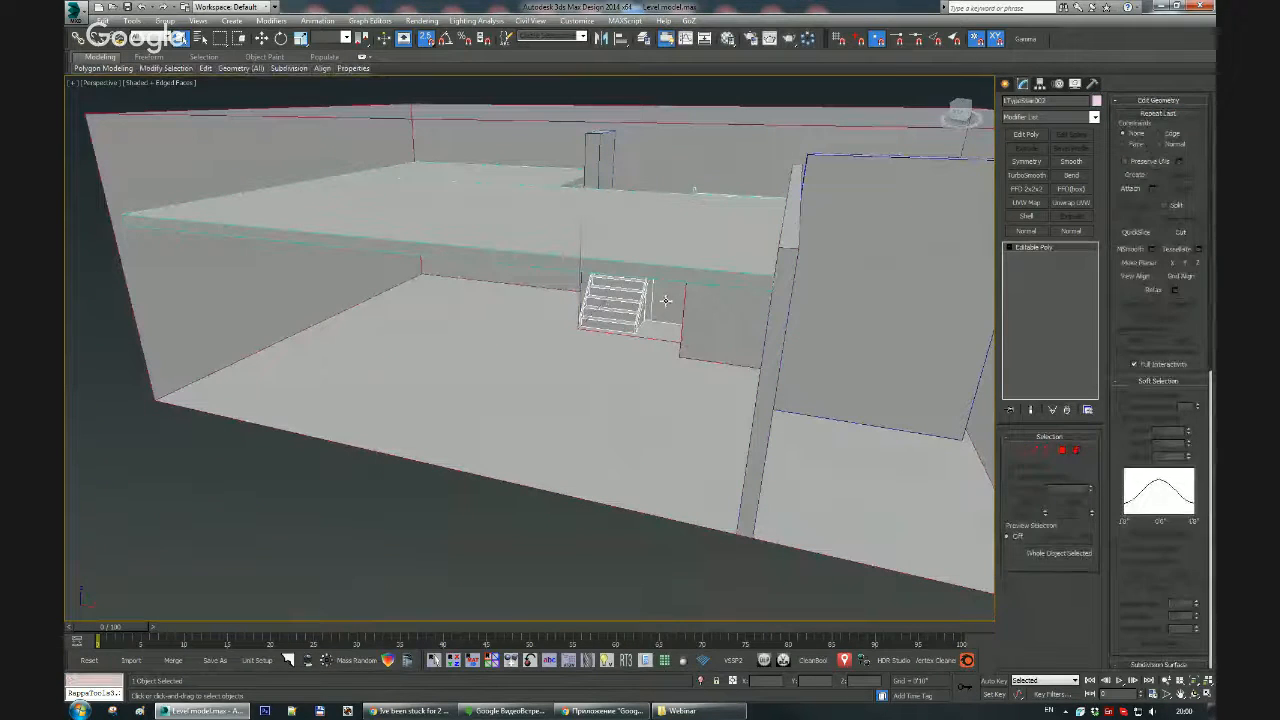
left_click(537, 292)
left_click(538, 244)
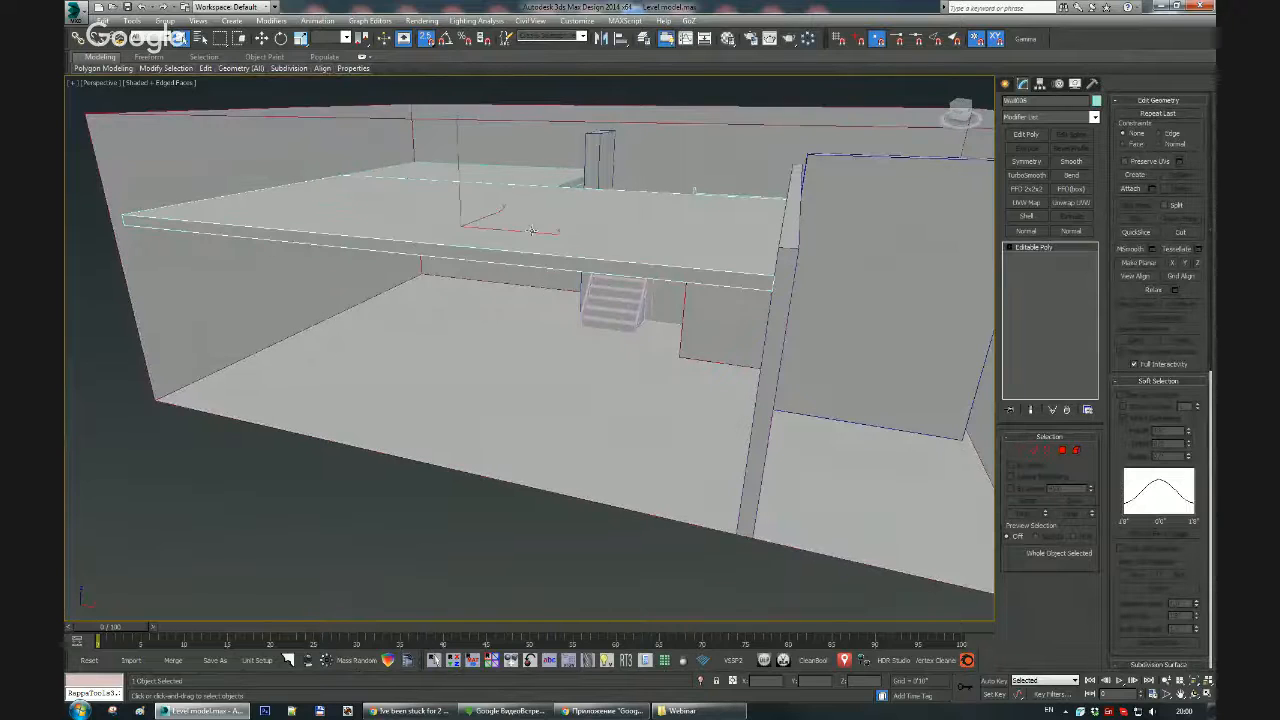
left_click(830, 241)
middle_click_drag(830, 241, 570, 241)
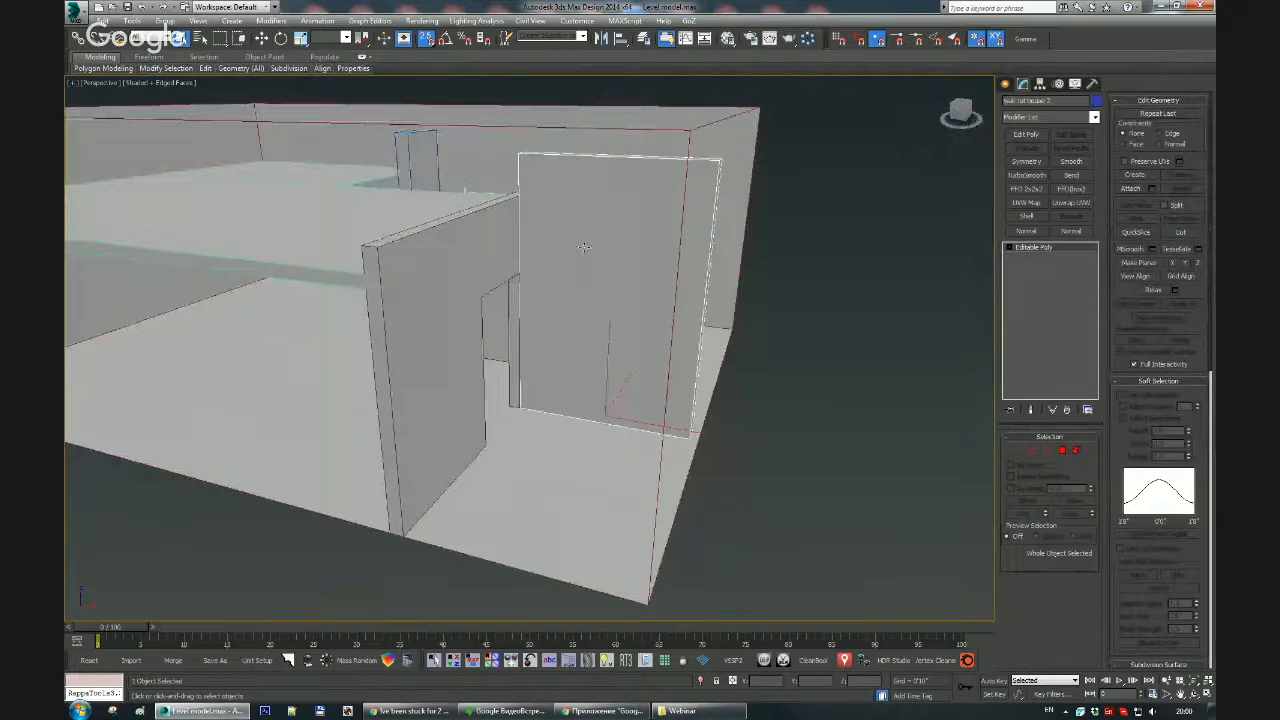
left_click(720, 149)
middle_click_drag(720, 149, 694, 326, "alt")
scroll(594, 229, "down", 2)
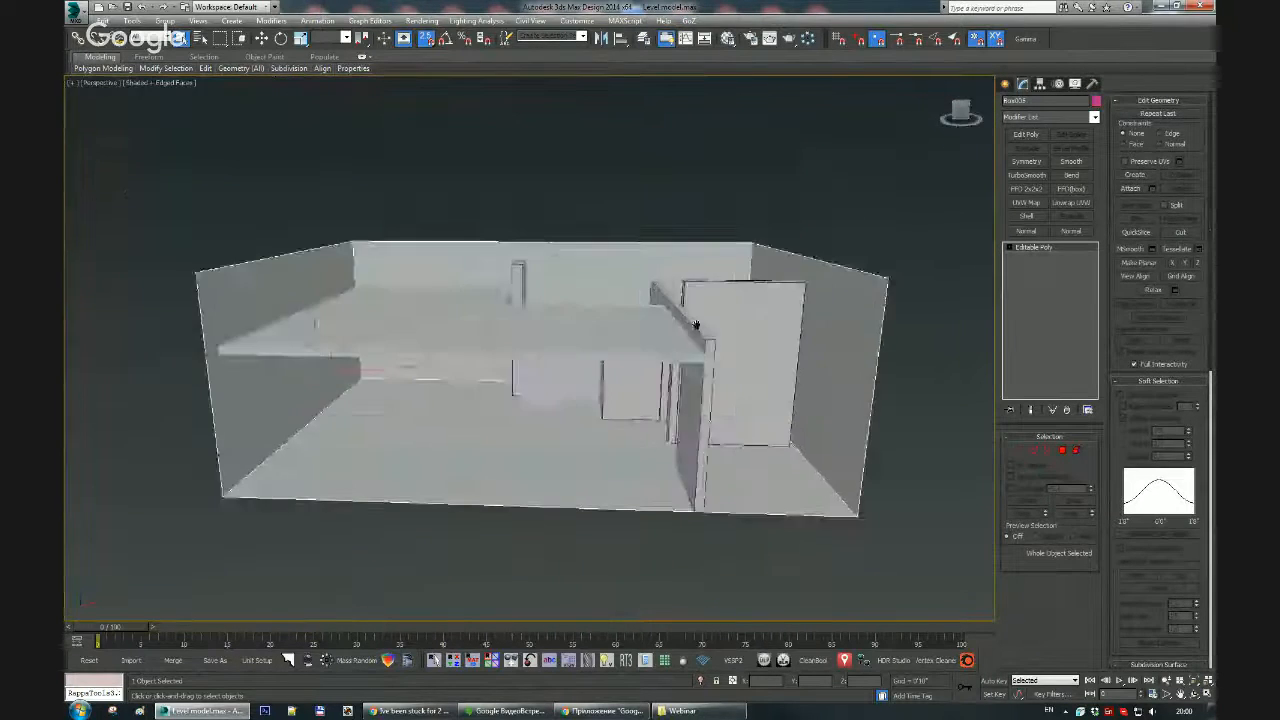
Step: Select all objects of the house and apply Reset XForm to them
scroll(692, 318, "down", 3)
left_click_drag(370, 276, 843, 509)
middle_click_drag(843, 509, 771, 451, "alt")
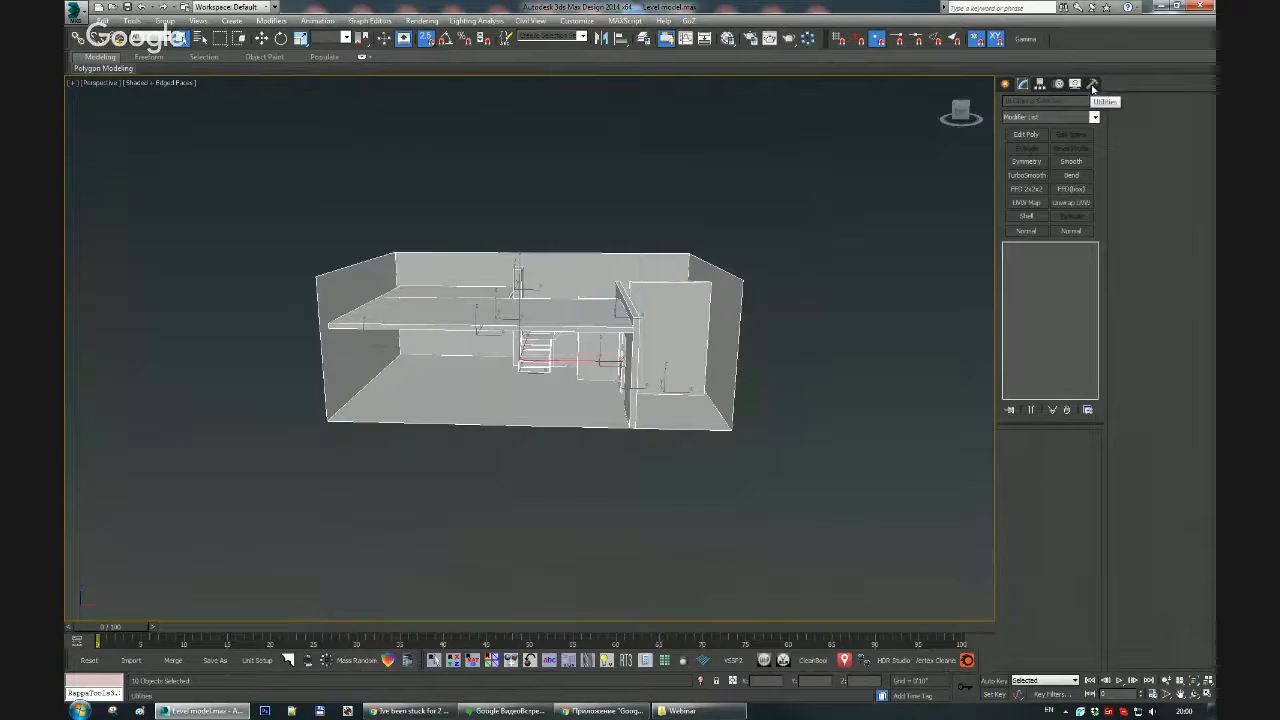
left_click(1093, 86)
left_click(1058, 151)
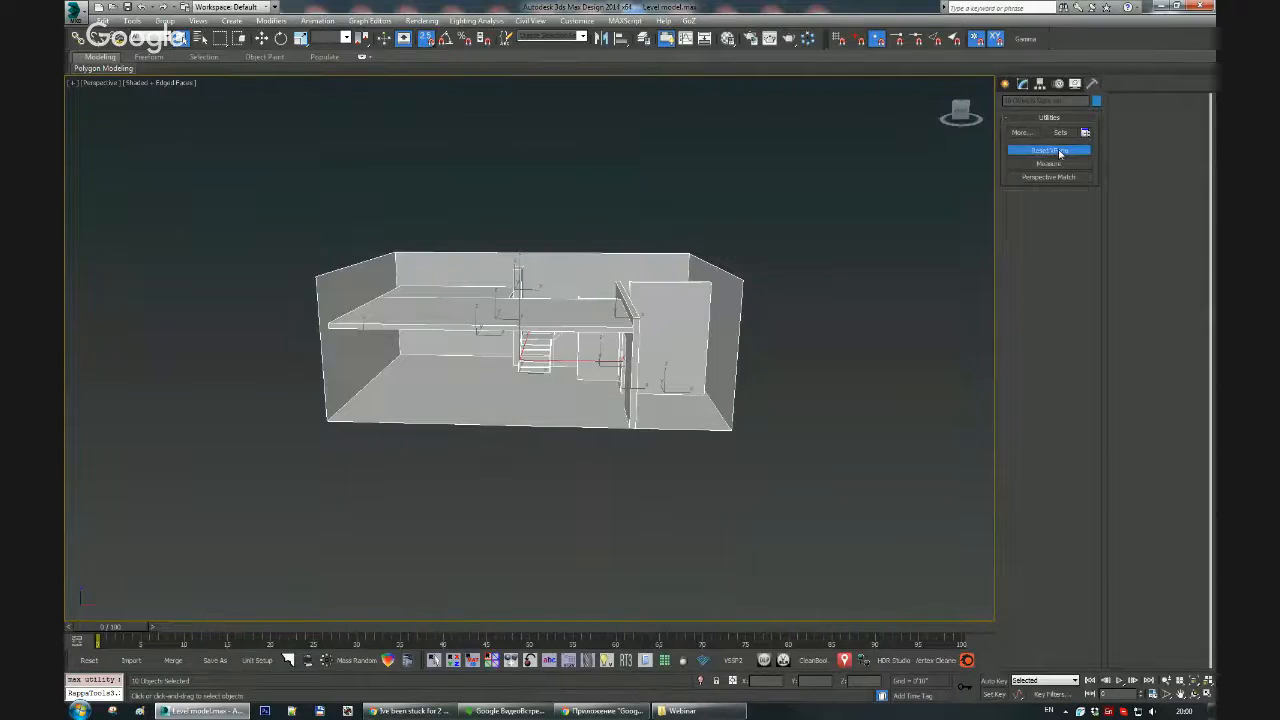
left_click(1048, 218)
left_click(1022, 86)
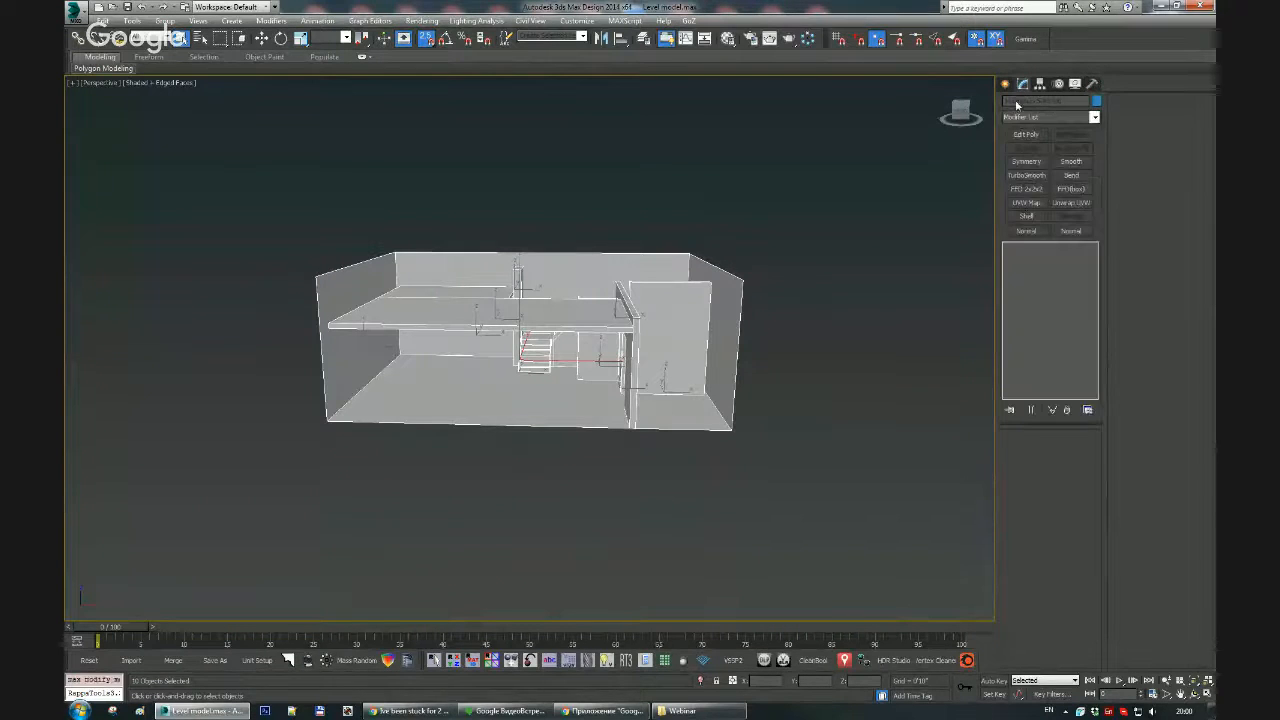
Step: Collapse the XForm modifier on the house shell, partition wall, wall with door openings, upper floor slab and pillar
middle_click_drag(868, 232, 709, 283, "alt")
left_click(691, 305)
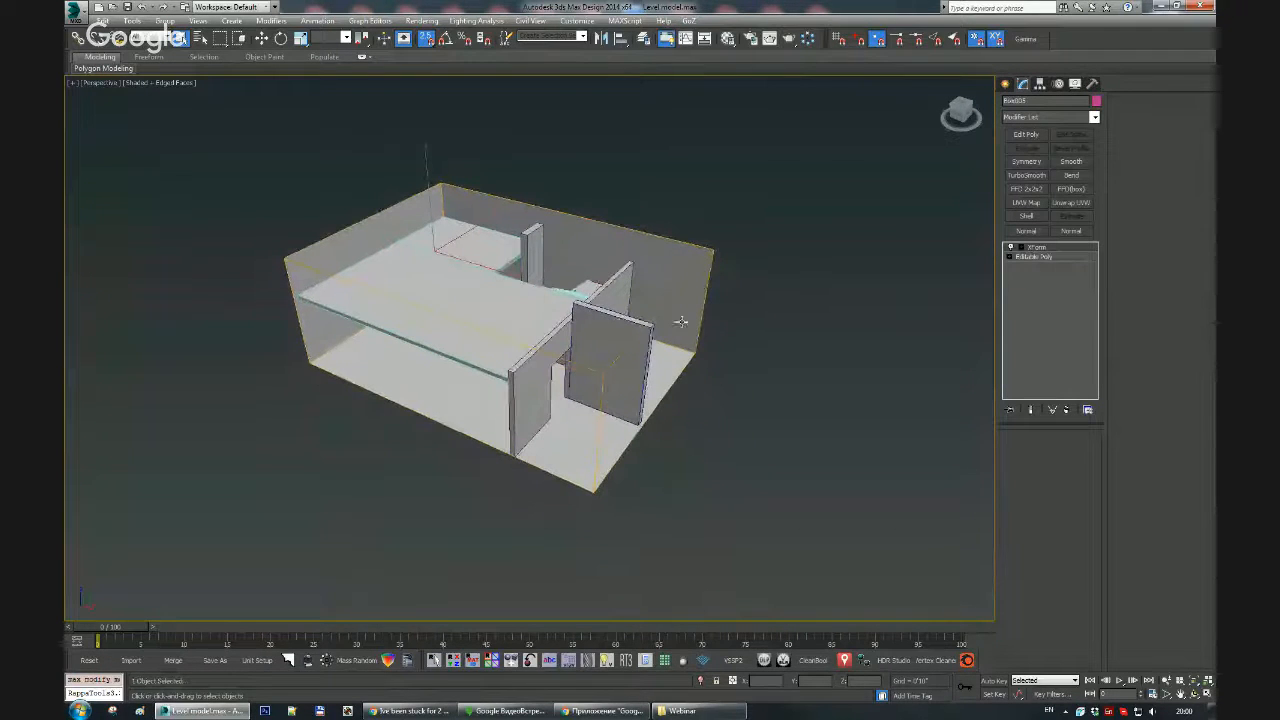
key("alt+c")
left_click(620, 365)
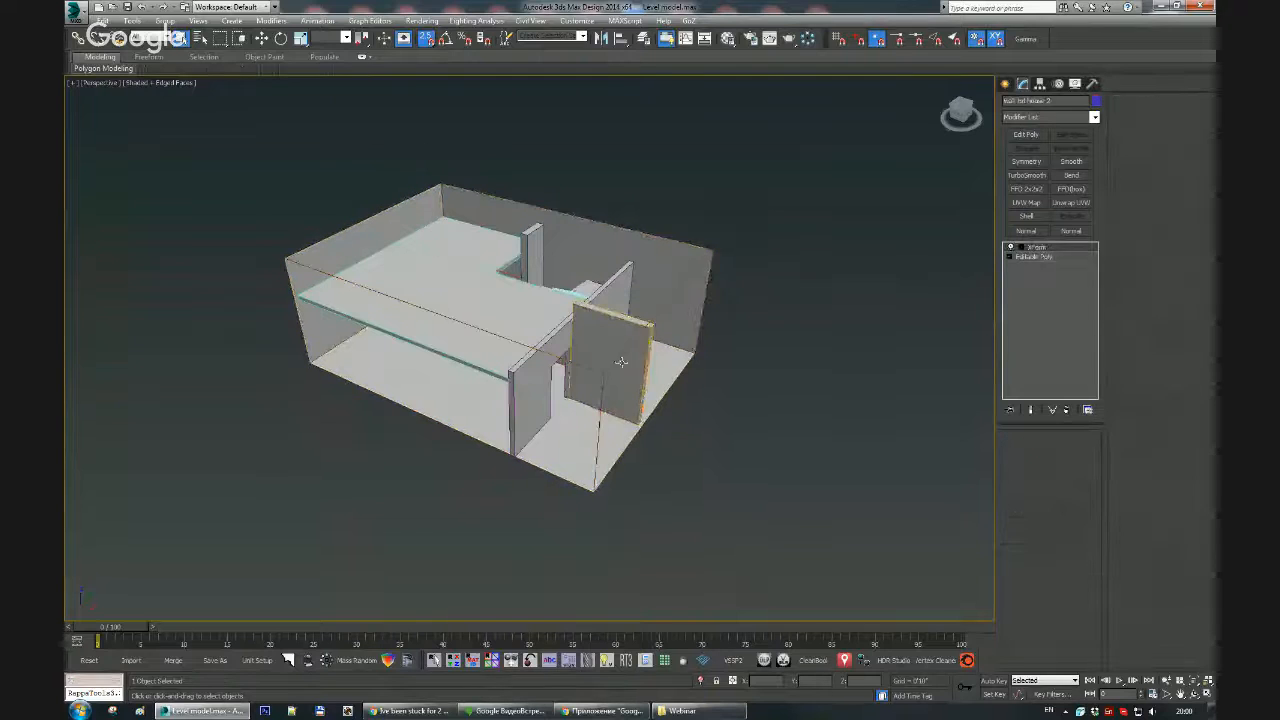
key("alt+c")
left_click(505, 330)
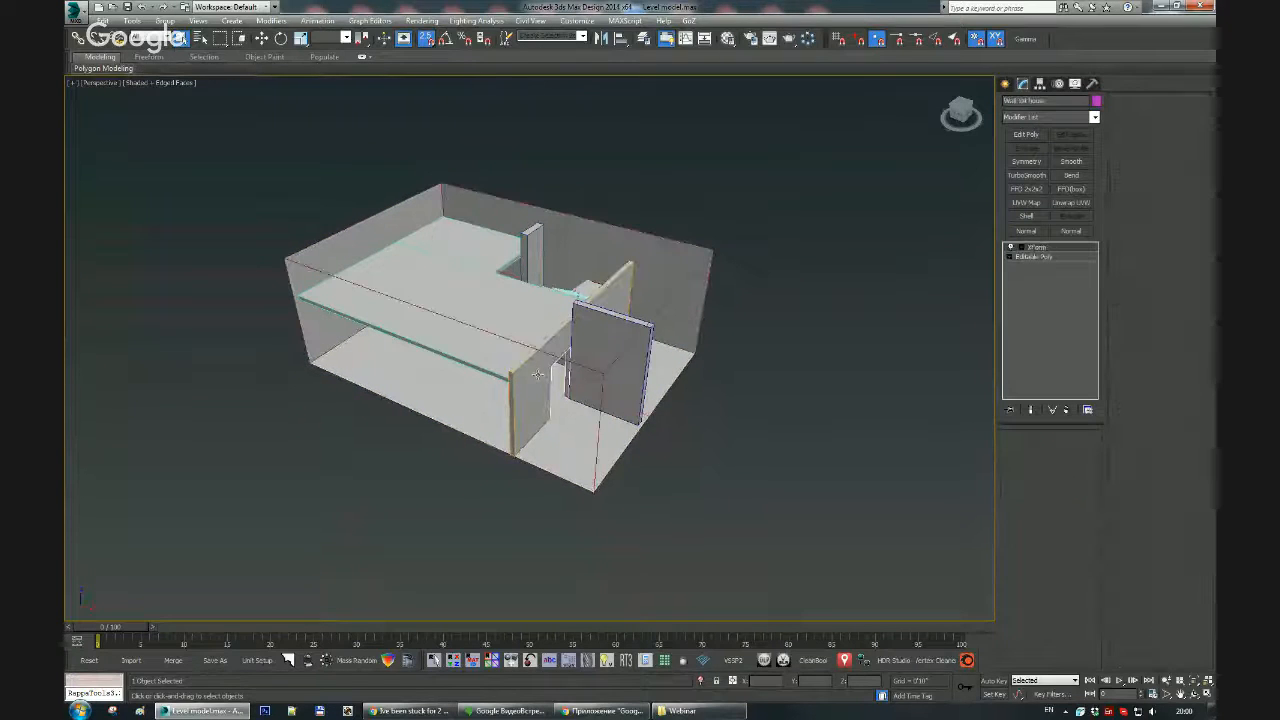
key("alt+c")
left_click(505, 330)
key("alt+c")
left_click(534, 256)
key("alt+c")
Step: Collapse the whole modifier stack of the straight stair object beside the upper floor's opening
middle_click_drag(550, 268, 569, 286)
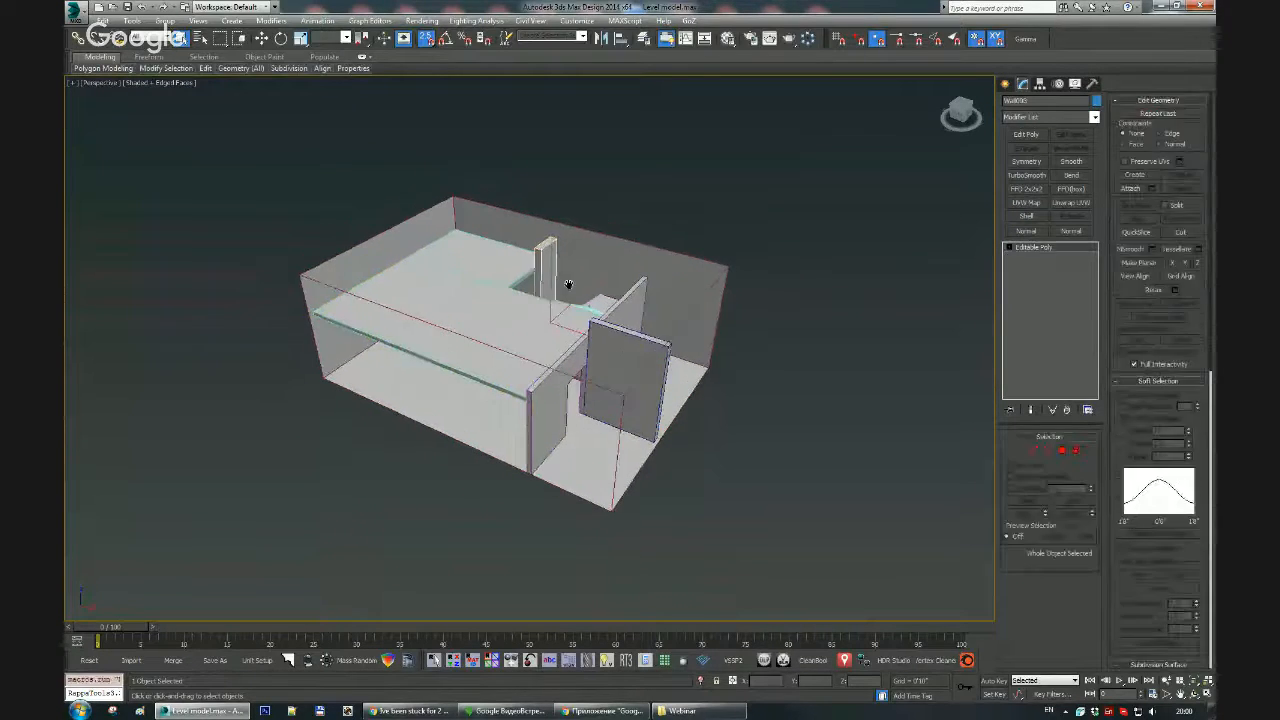
scroll(578, 286, "up", 4)
left_click(615, 338)
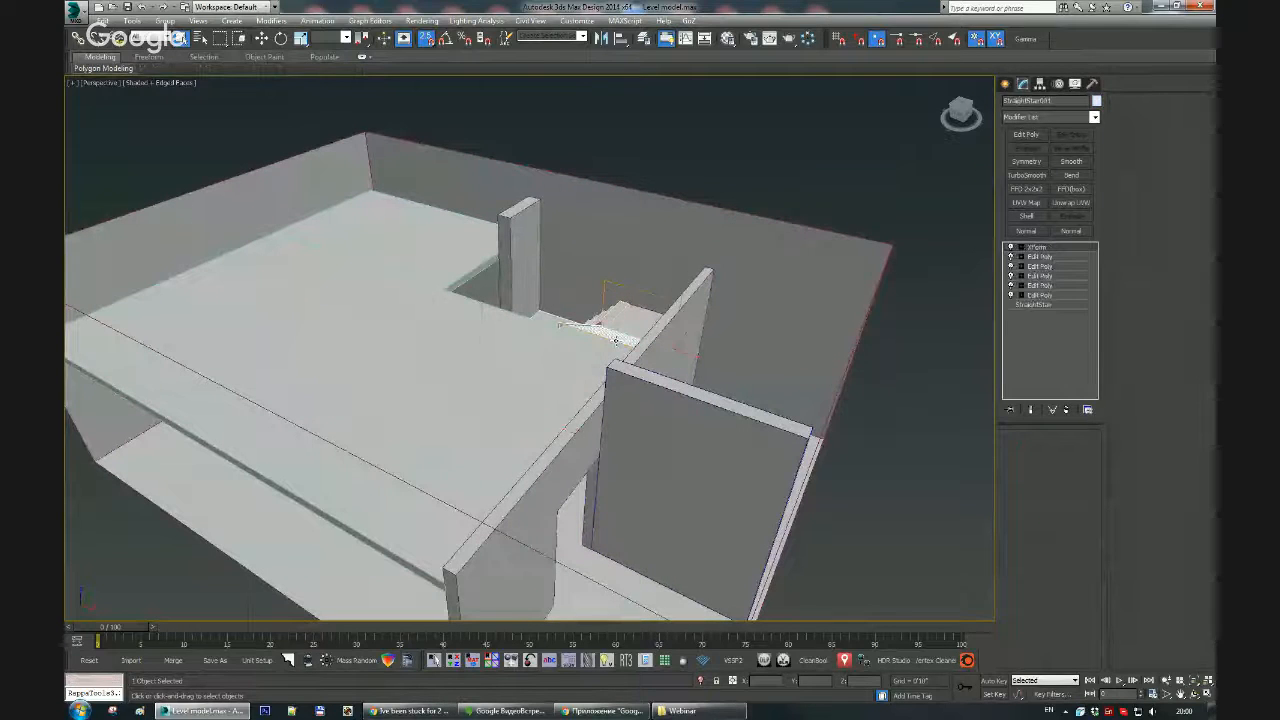
key("alt+c")
Step: Isolate the L-type staircase and examine its flights and side faces from several angles
middle_click_drag(581, 357, 582, 226, "alt")
middle_click_drag(551, 315, 549, 286)
left_click(537, 305)
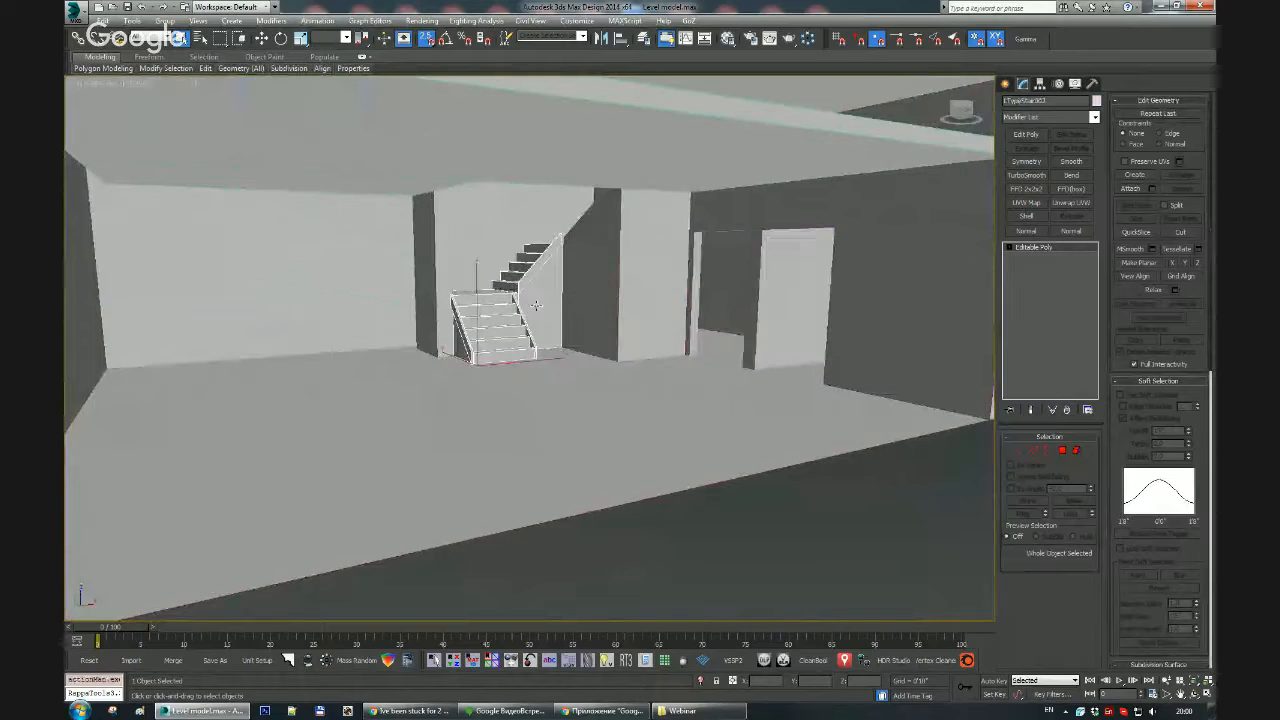
key("alt+q")
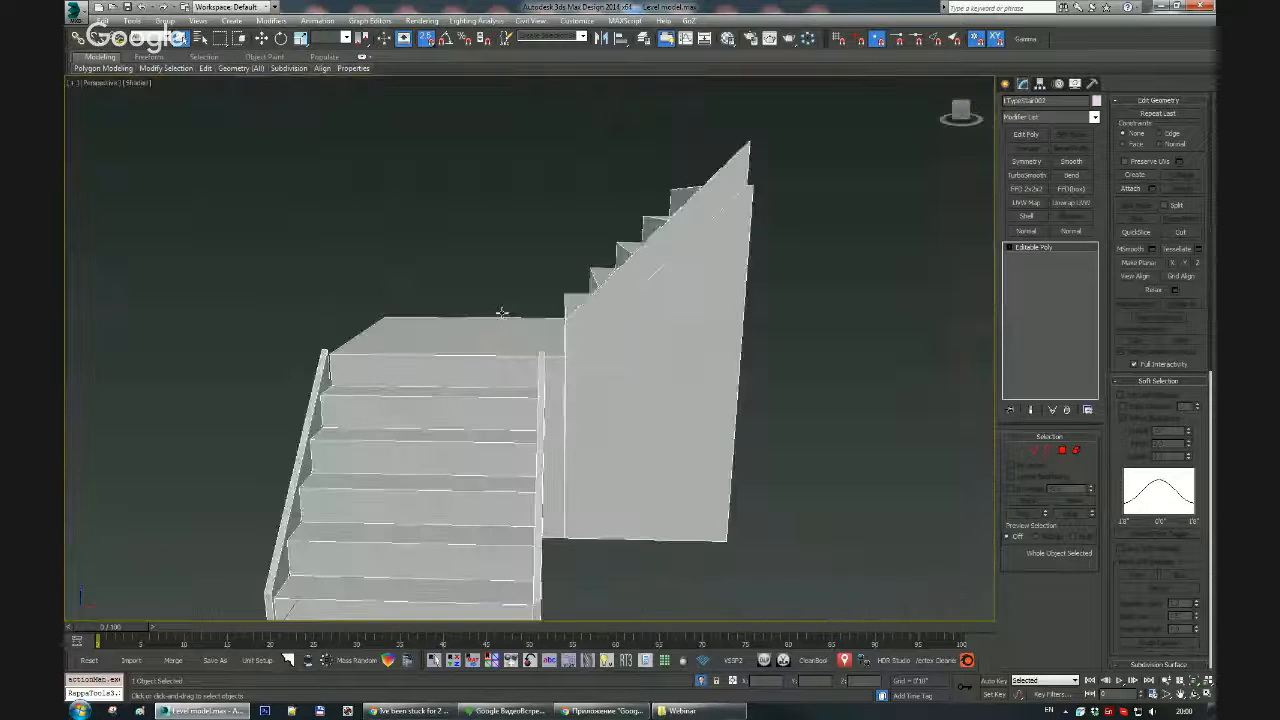
middle_click_drag(502, 313, 623, 307, "alt")
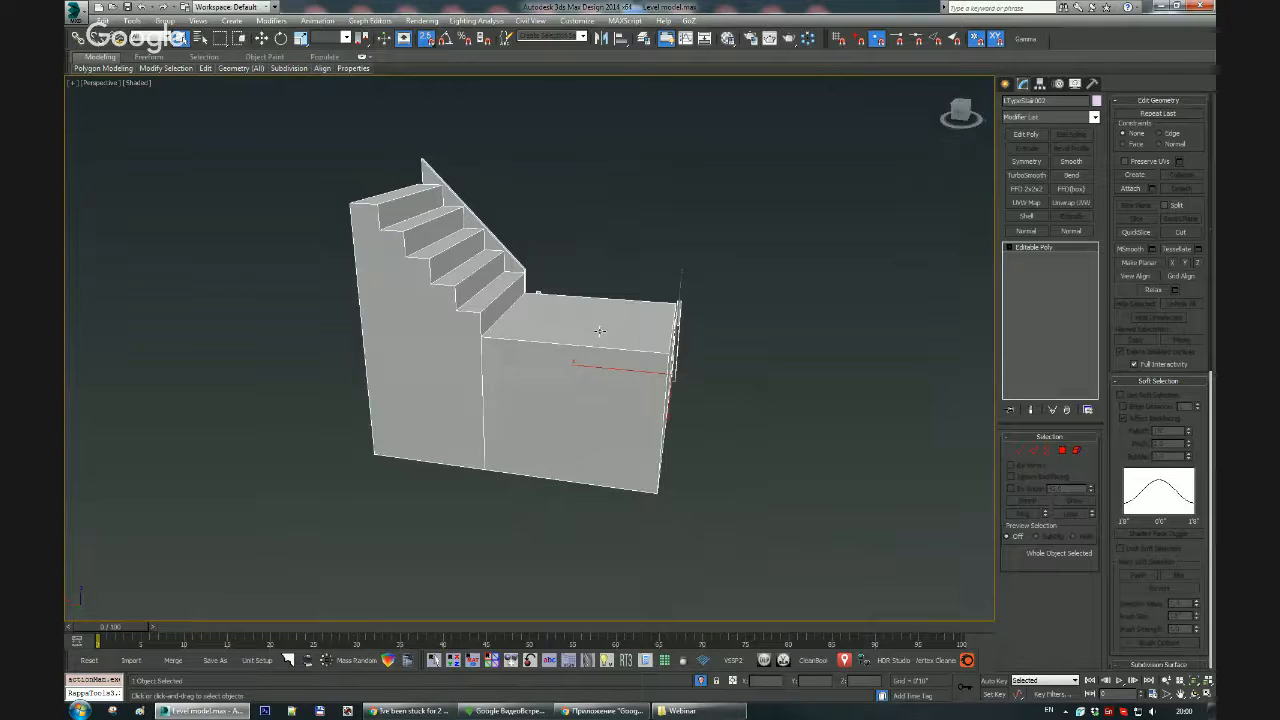
scroll(550, 400, "up", 8)
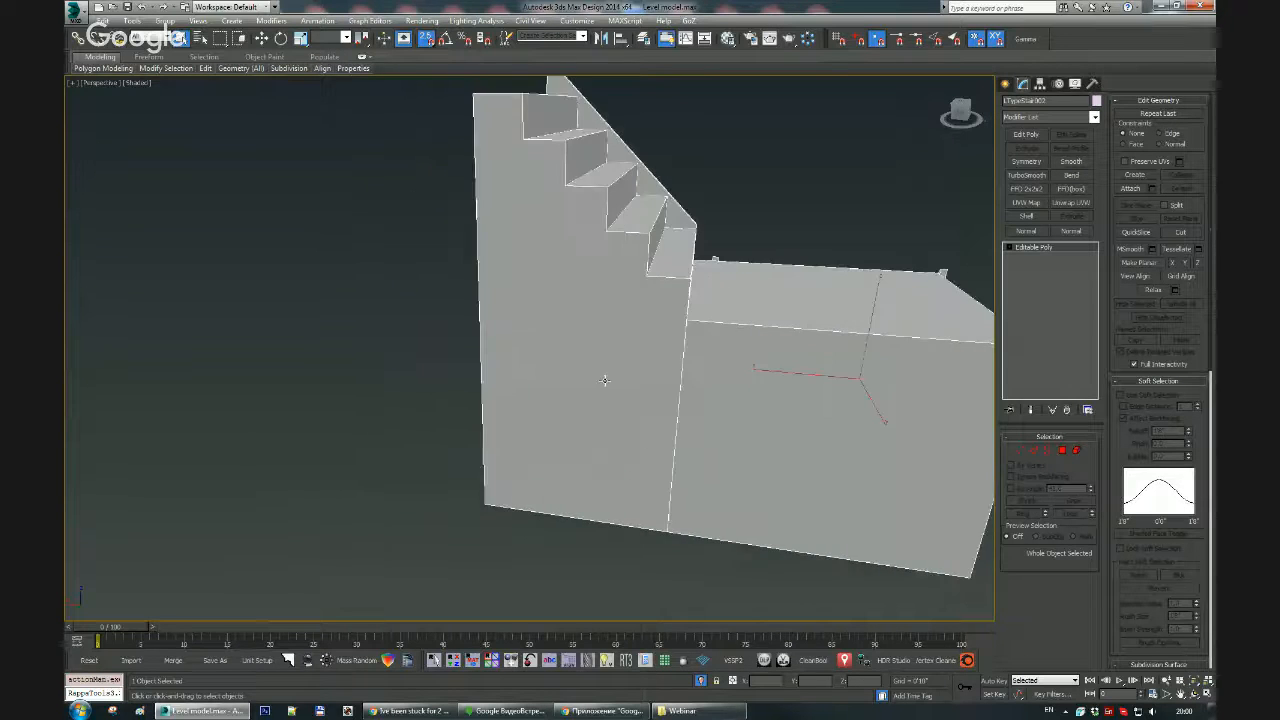
Step: Inset the large stepped side polygon of the staircase's upper flight
middle_click_drag(534, 398, 250, 350, "alt")
key("4")
left_click(494, 372)
middle_click_drag(474, 366, 520, 379, "alt")
scroll(500, 360, "up", 2)
right_click(518, 377)
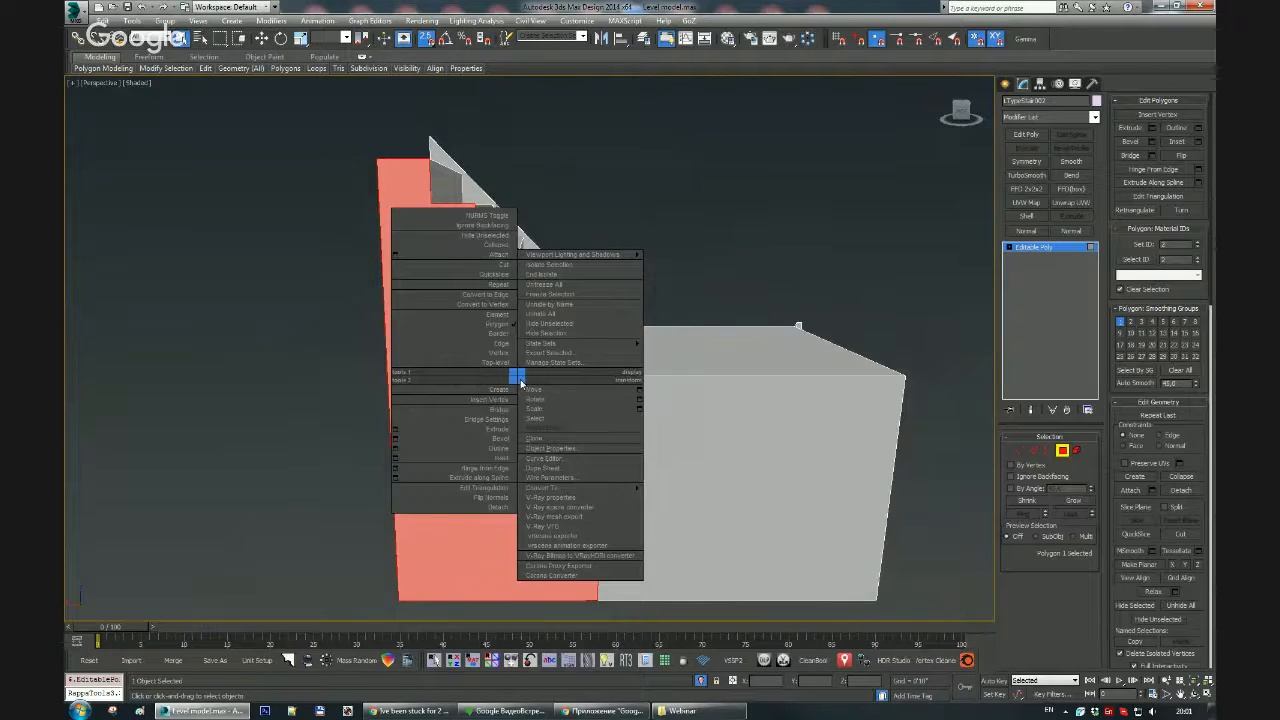
left_click(395, 459)
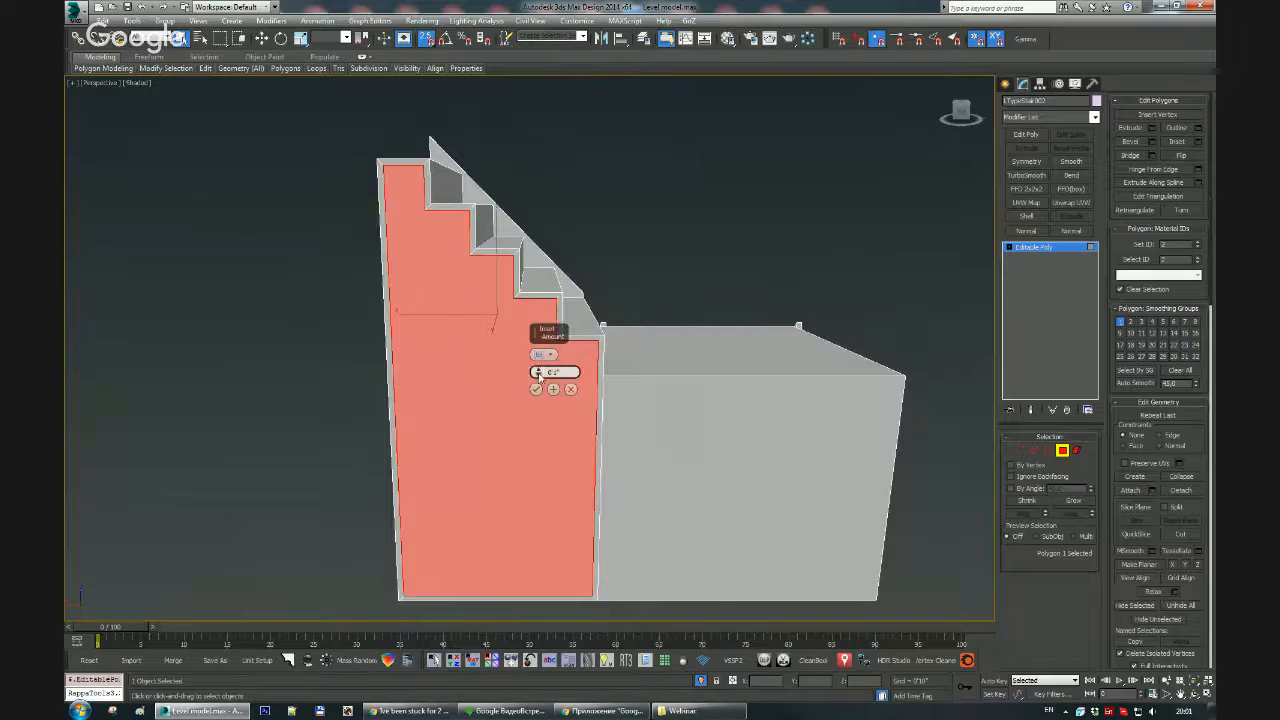
left_click_drag(538, 372, 538, 364)
left_click(536, 389)
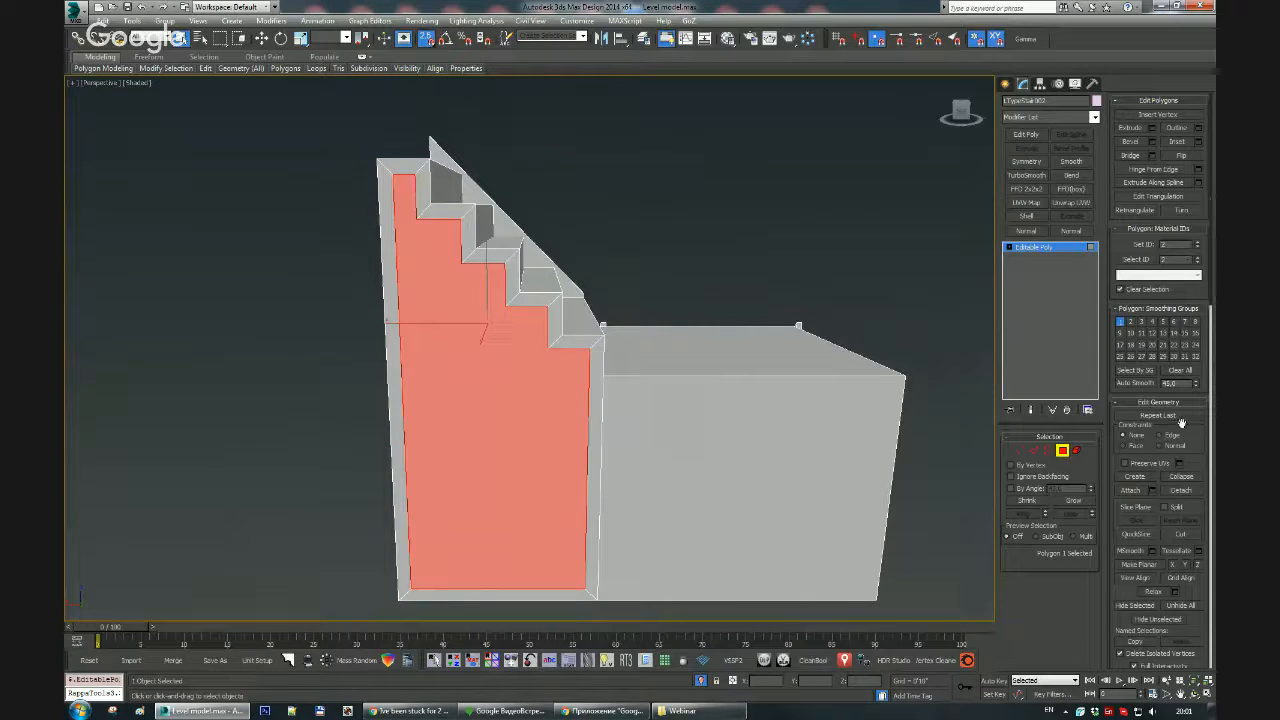
Step: Collapse the inset polygon to one vertex and target-weld it to the lower outer corner of the stair side
left_click(1181, 478)
middle_click_drag(638, 425, 634, 403)
key("1")
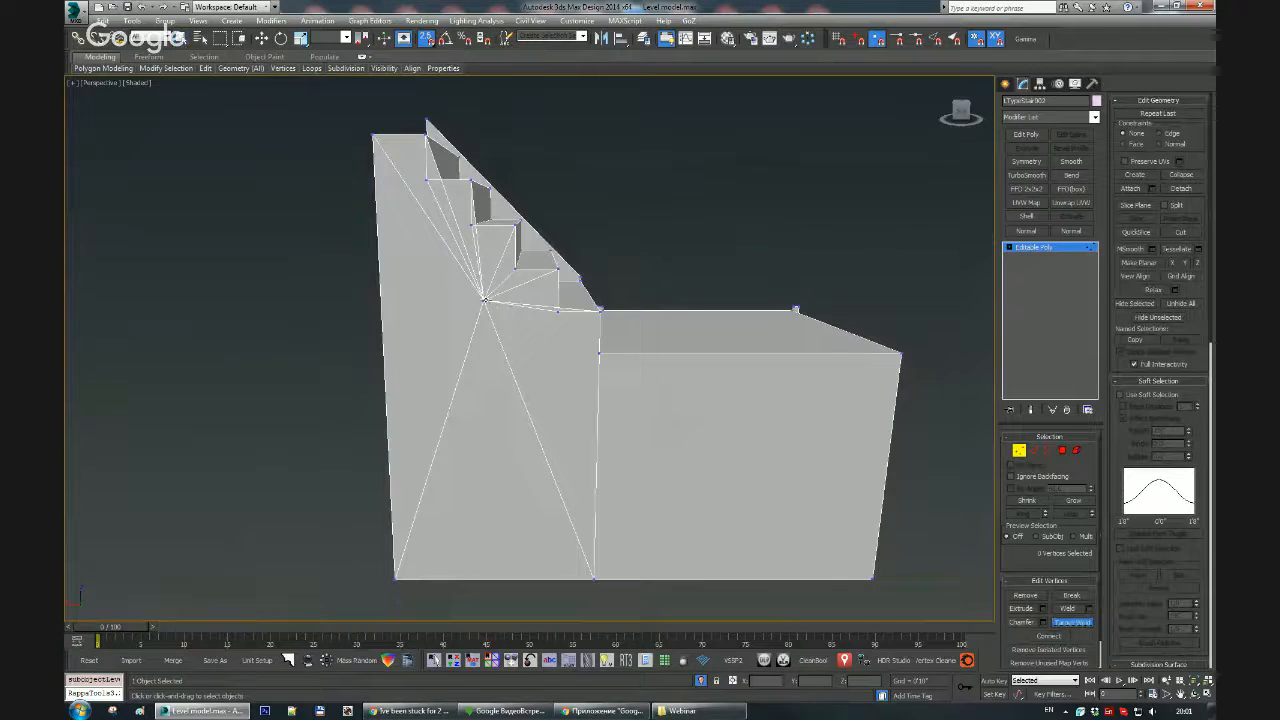
left_click(397, 579)
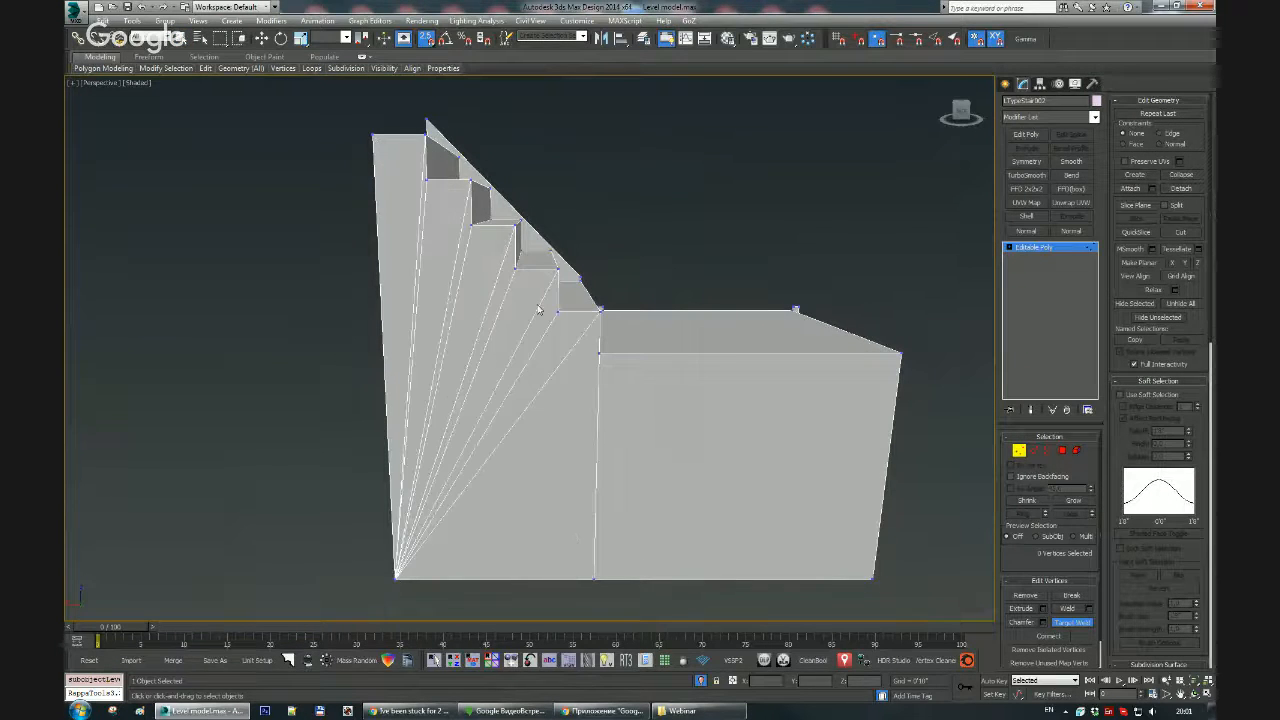
middle_click_drag(538, 310, 445, 240, "alt")
Step: Remove the fan edges running to the outer step corners, keeping one edge to each inner step corner
key("2")
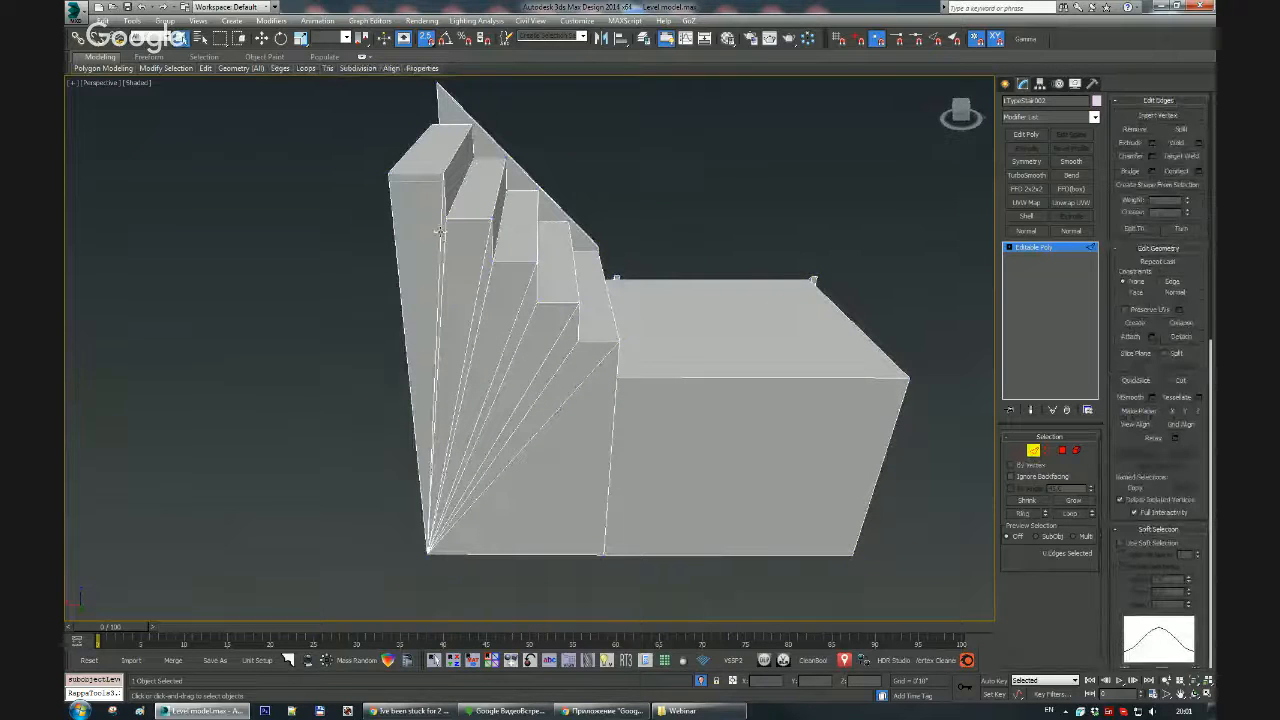
left_click(438, 232)
left_click(479, 283, "ctrl")
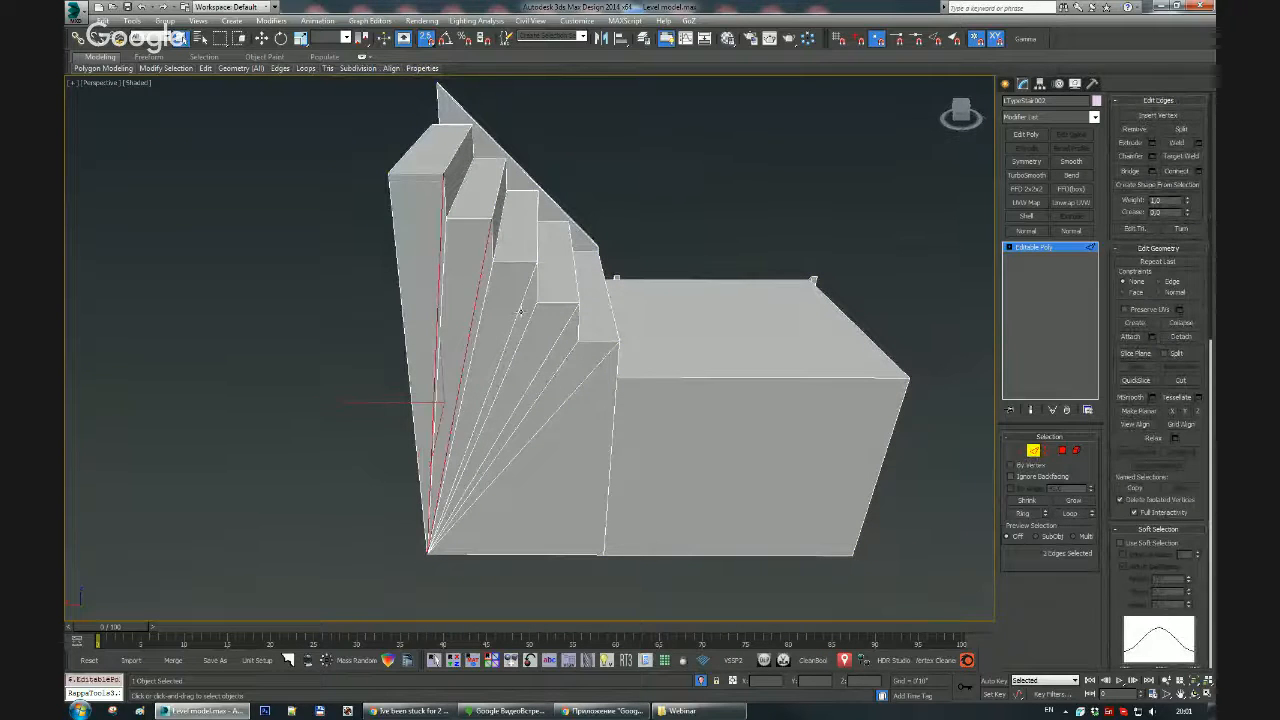
left_click(519, 312, "ctrl")
left_click(565, 324, "ctrl")
middle_click_drag(577, 363, 544, 343, "alt")
left_click(566, 332)
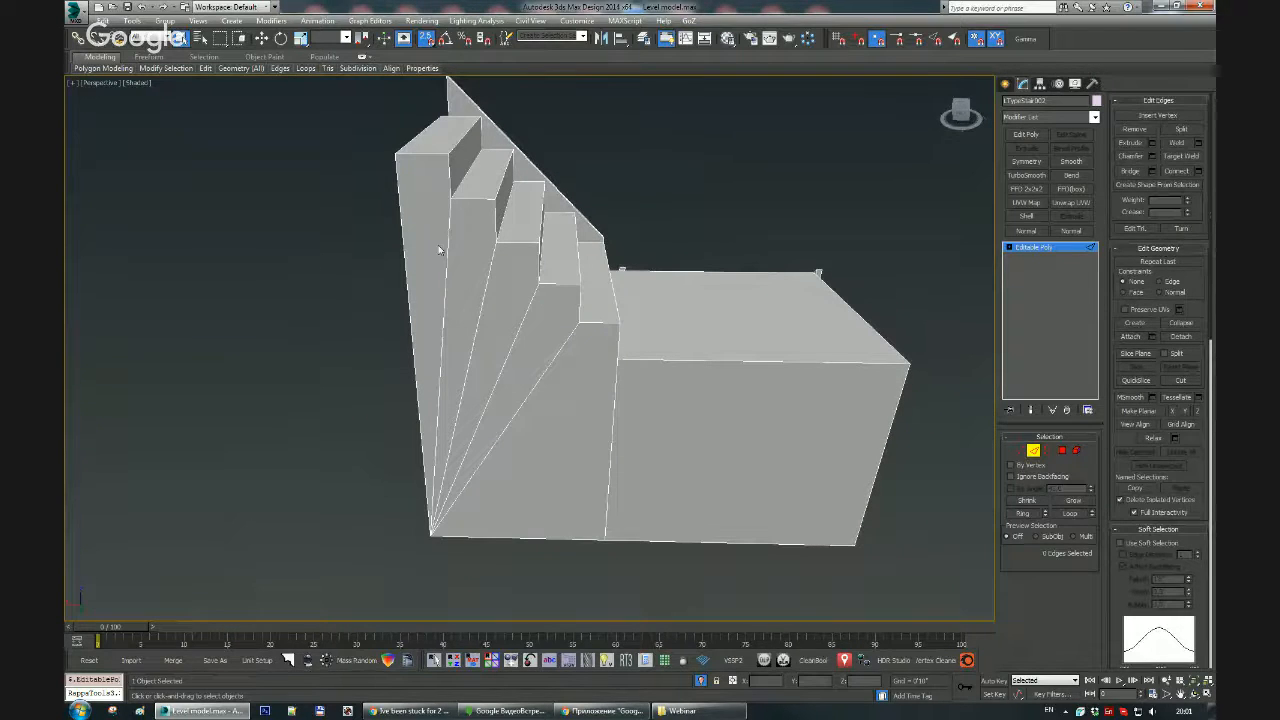
Step: Inset the large stepped side polygon on the opposite side of the staircase's upper flight
middle_click_drag(557, 314, 642, 269, "alt")
key("4")
left_click(638, 298)
scroll(666, 290, "up", 3)
right_click(649, 276)
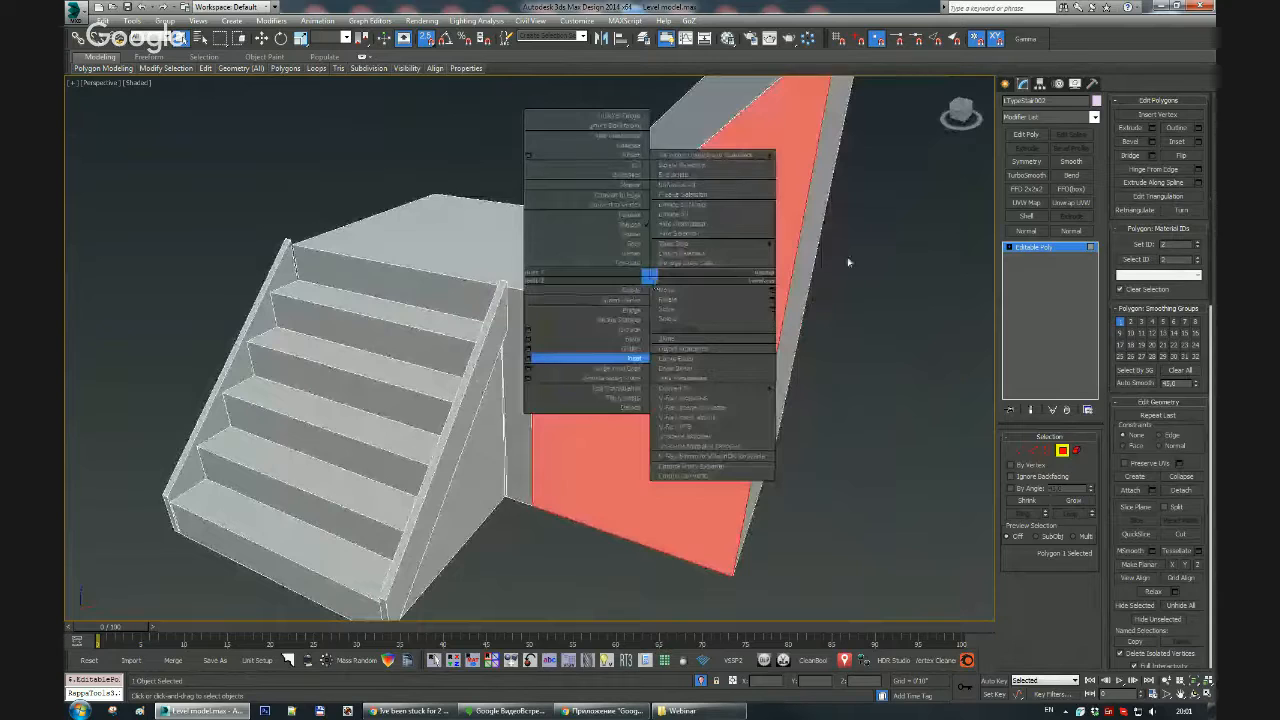
middle_click_drag(848, 262, 748, 276, "alt")
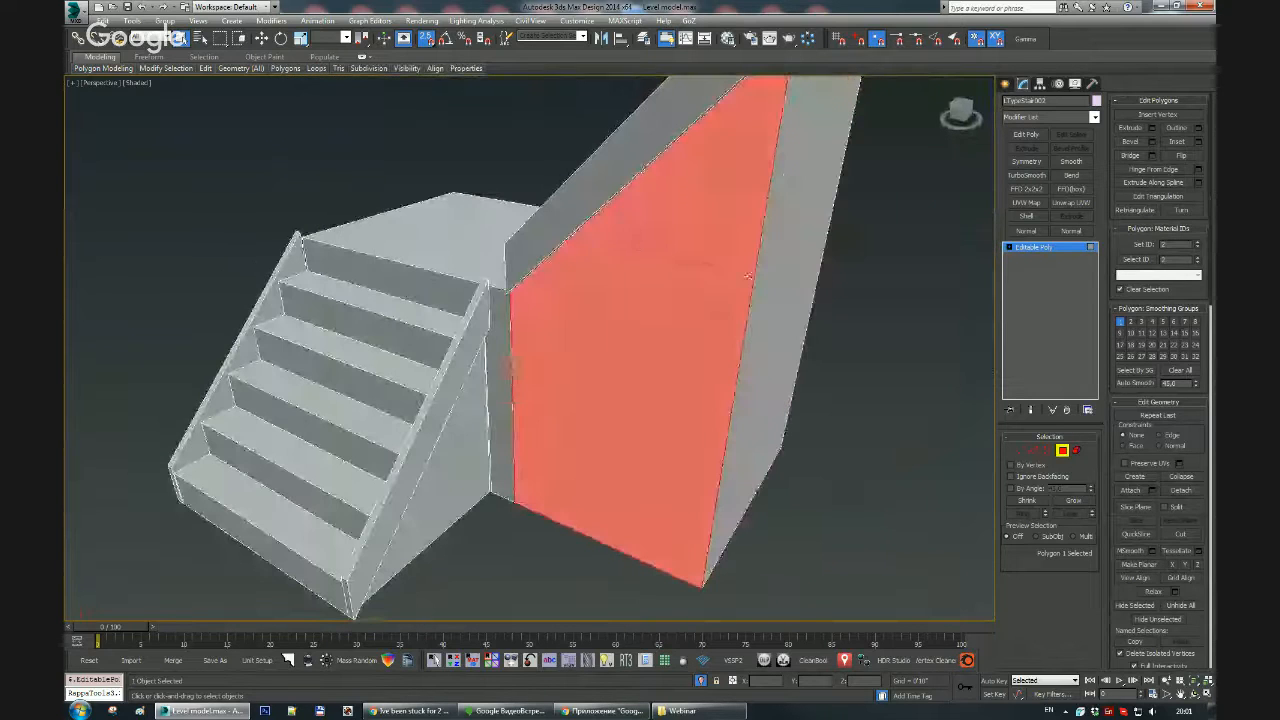
right_click(686, 277)
left_click(565, 365)
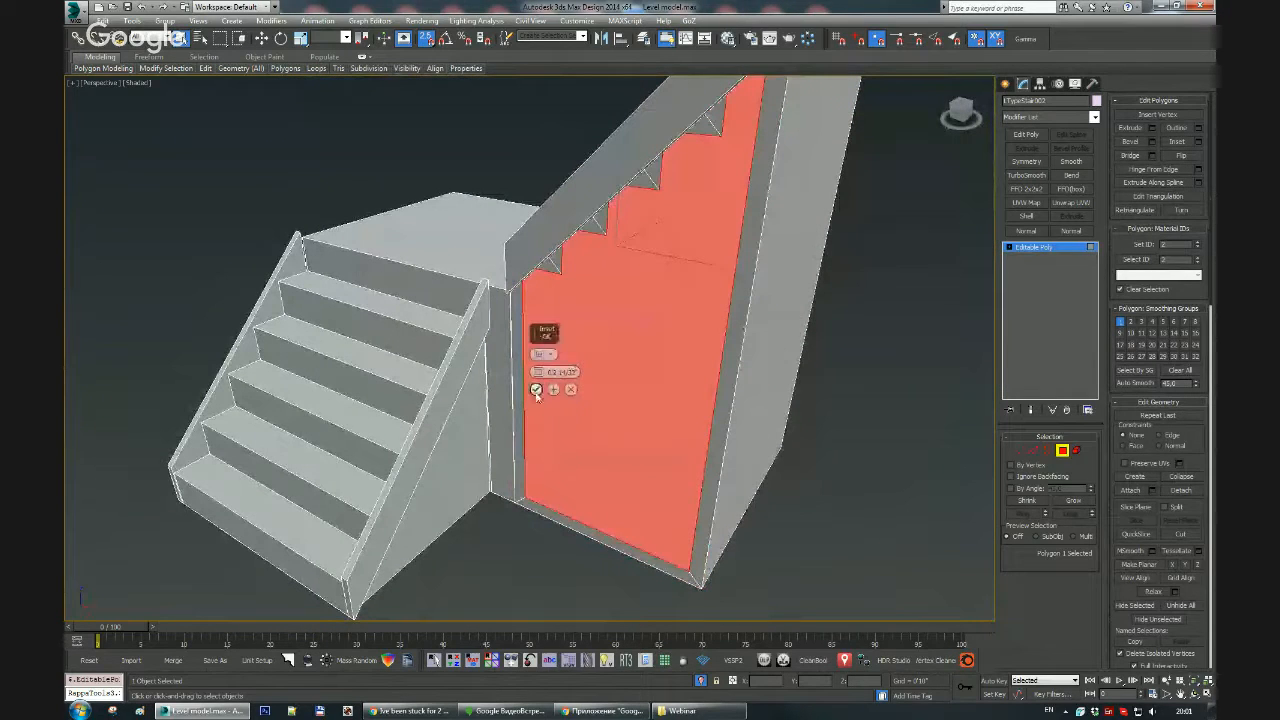
left_click(536, 389)
Step: Collapse the new inset polygon to a single vertex and target-weld it to that side's lower outer corner
left_click(1181, 478)
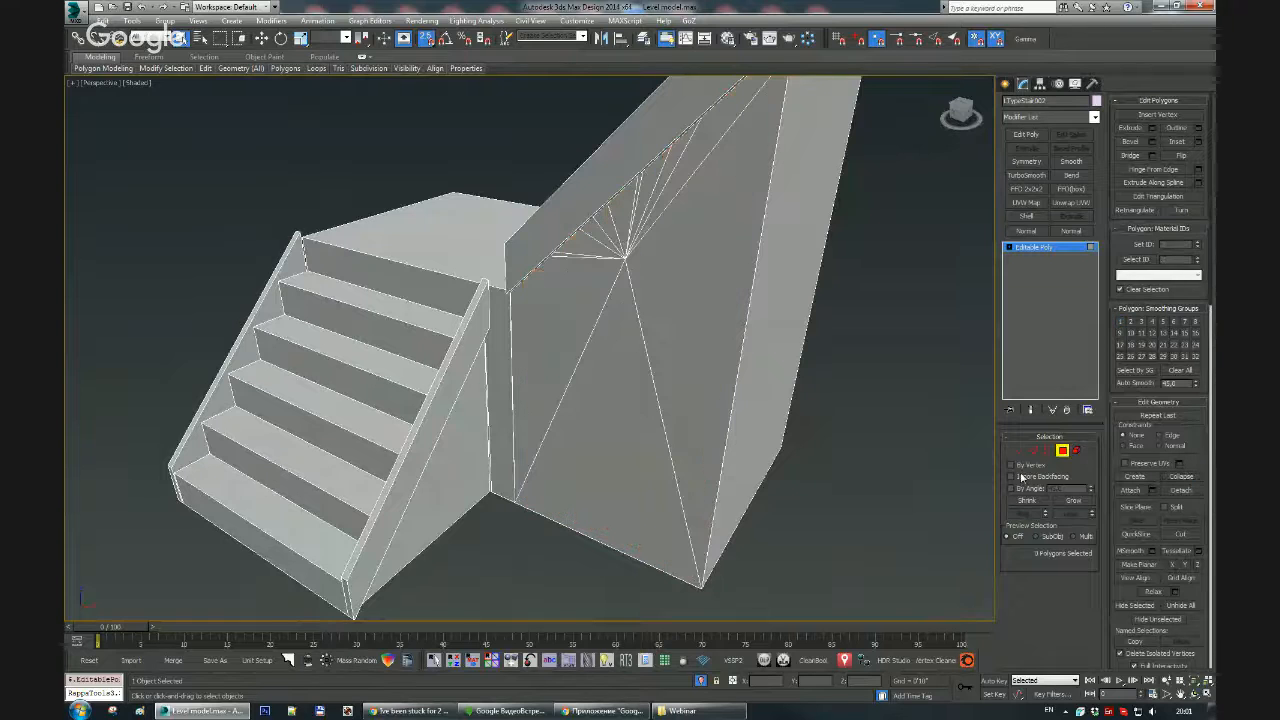
middle_click_drag(742, 456, 790, 420, "alt")
key("1")
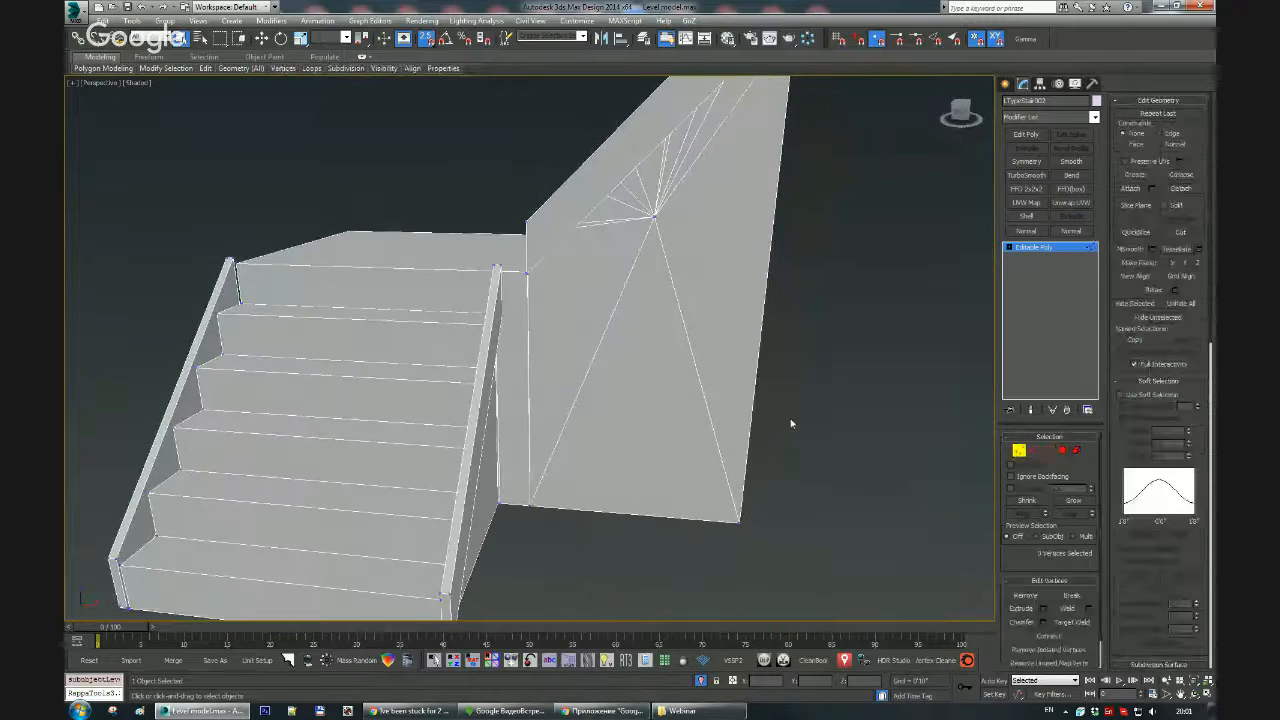
left_click(1069, 622)
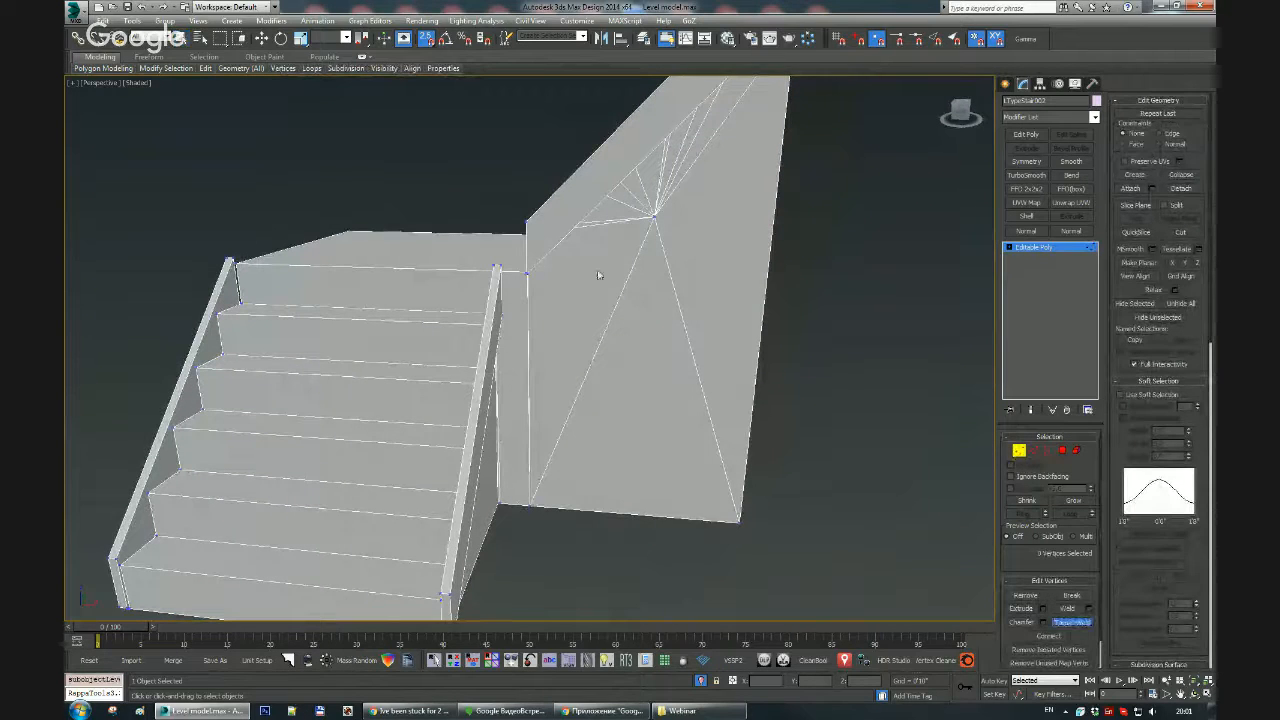
left_click(740, 522)
Step: Detach the upper flight's stepped element from the staircase as a separate object and select it
middle_click_drag(608, 282, 637, 328, "alt")
key("5")
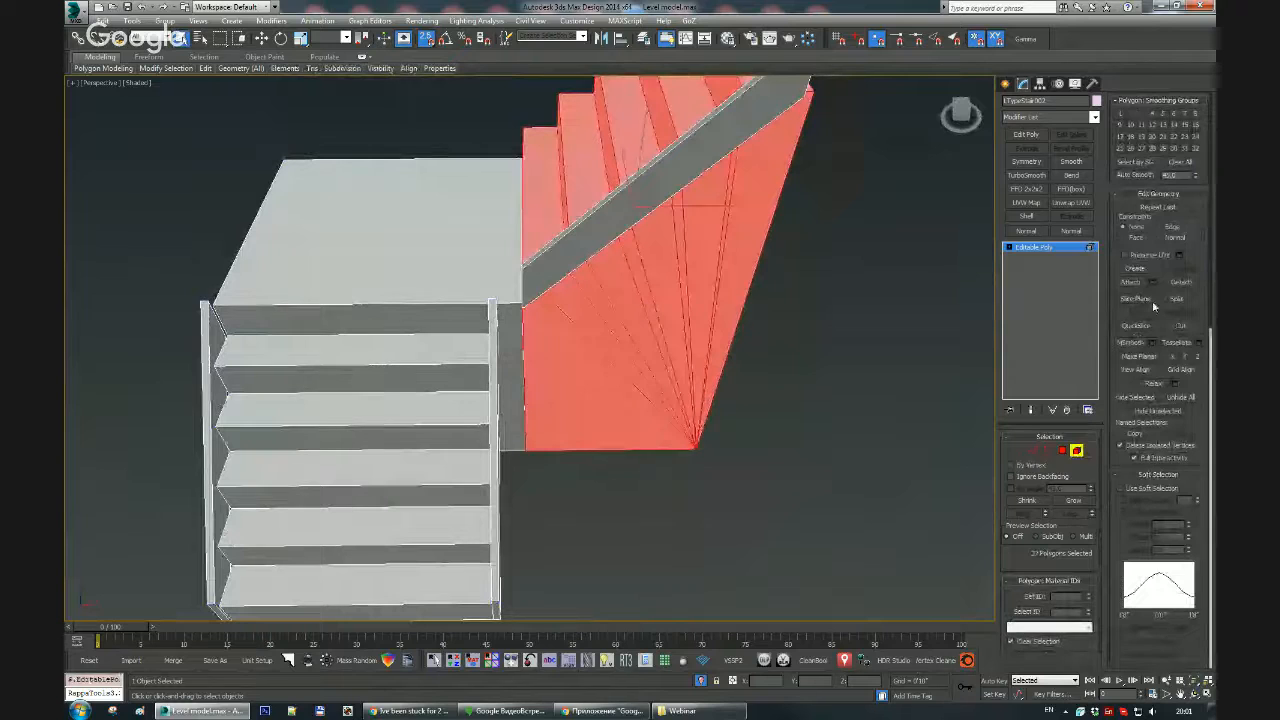
left_click(1183, 287)
left_click(679, 362)
left_click(643, 323)
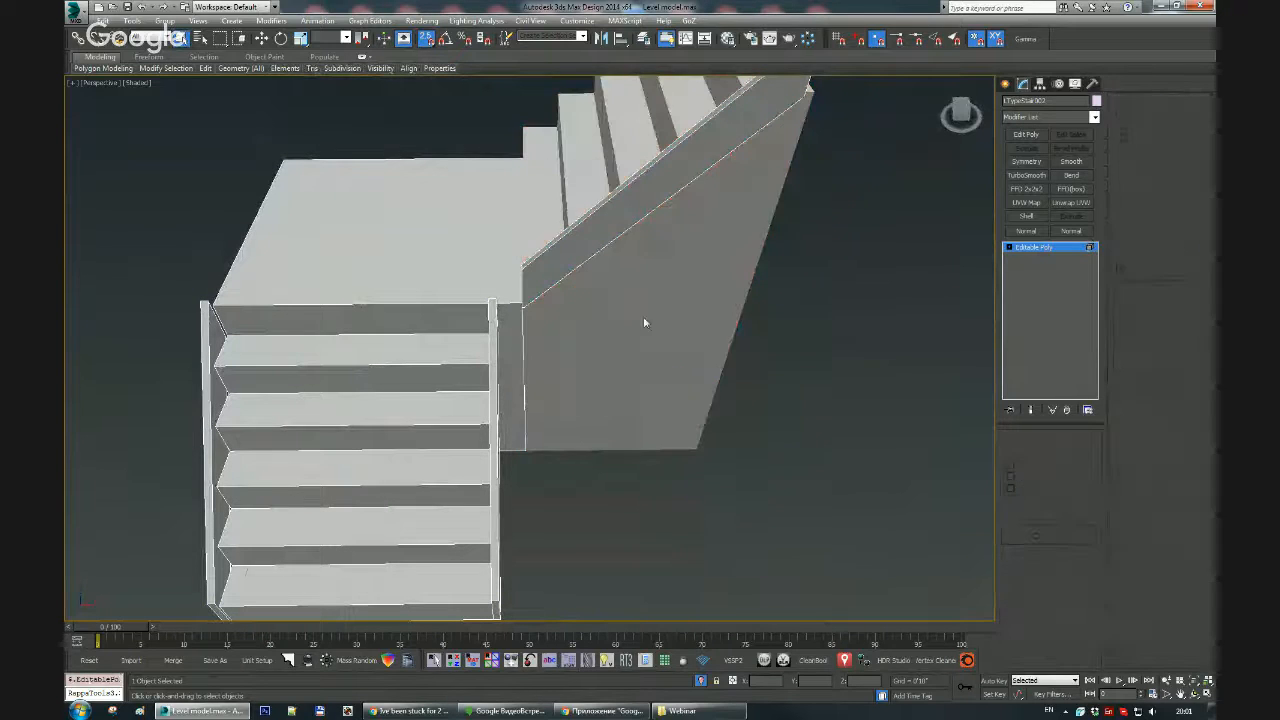
Step: Remove the five fan edges running to the outer step corners on the detached flight's side and finish edge editing
middle_click_drag(657, 323, 630, 240, "alt")
key("2")
left_click(629, 235)
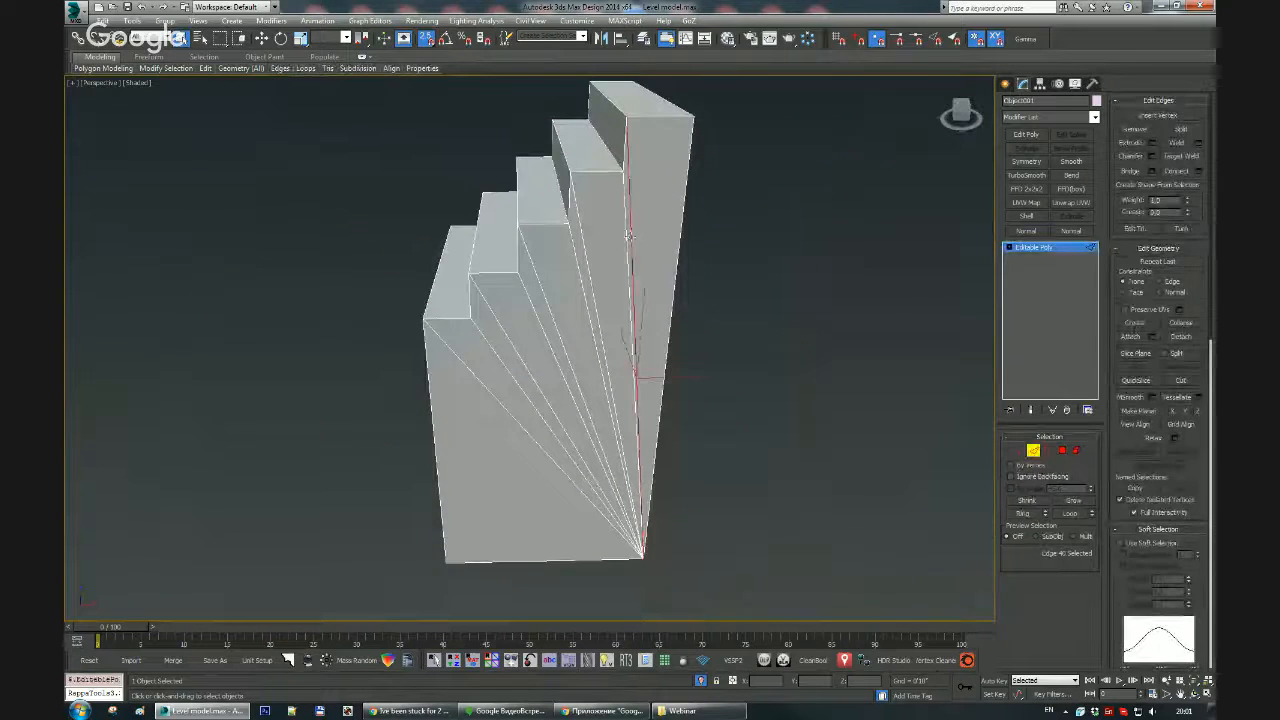
left_click(586, 262, "ctrl")
left_click(541, 292, "ctrl")
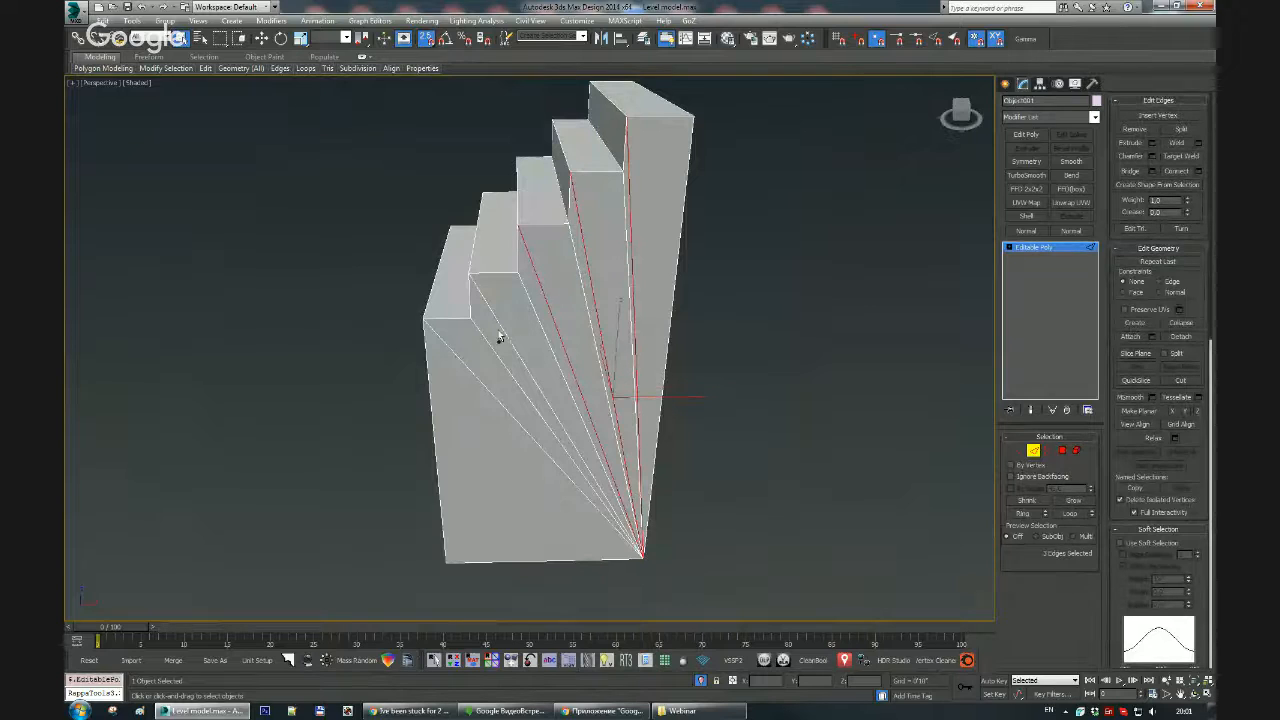
left_click(496, 320, "ctrl")
left_click(474, 374, "ctrl")
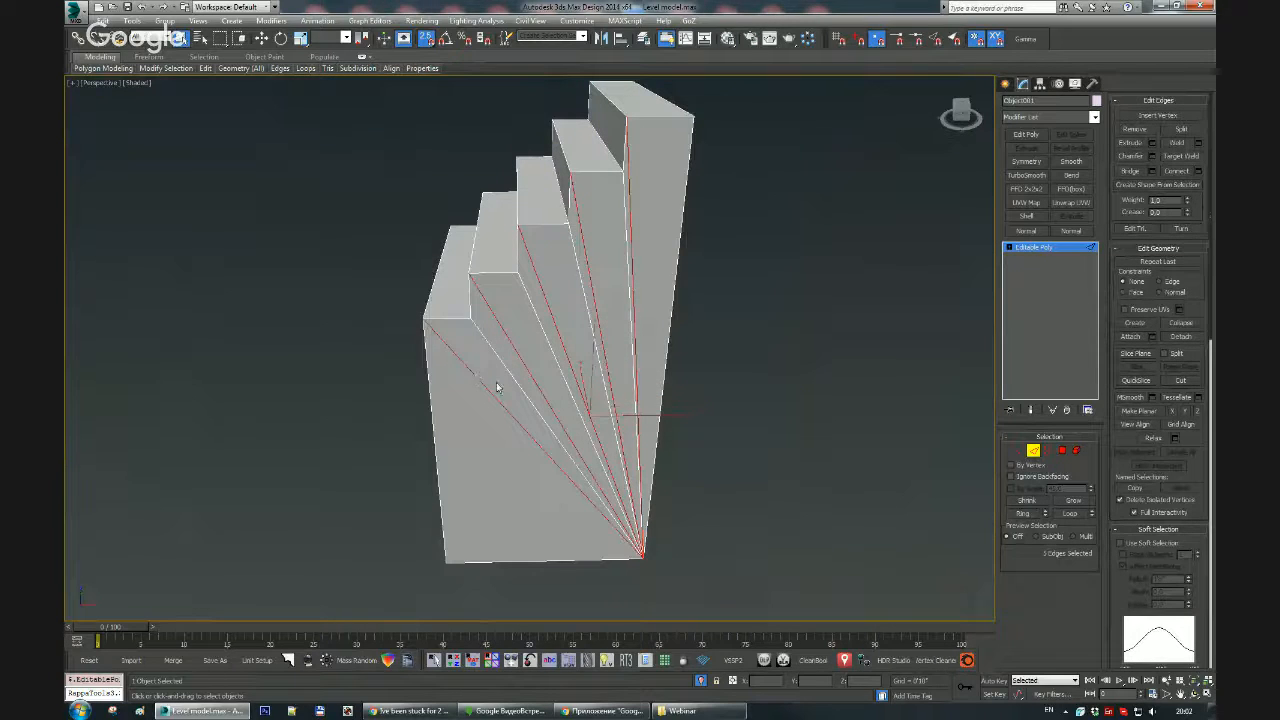
key("BackSpace")
right_click(628, 450)
left_click(606, 439)
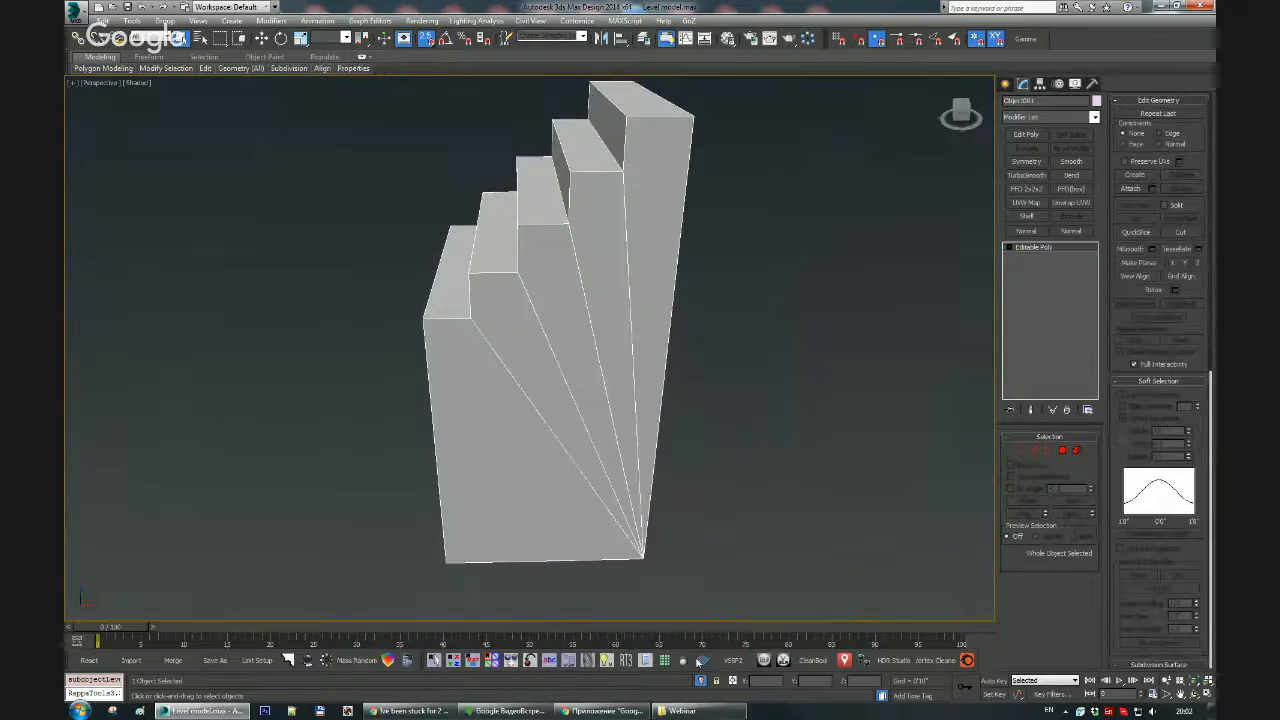
Step: Leave isolation to locate the detached flight in the house, isolate it again and inspect it with edged faces shown
left_click(700, 680)
mouse_move(525, 380)
middle_mouse_down("alt")
mouse_move(563, 423)
mouse_move(535, 380)
middle_mouse_up("alt")
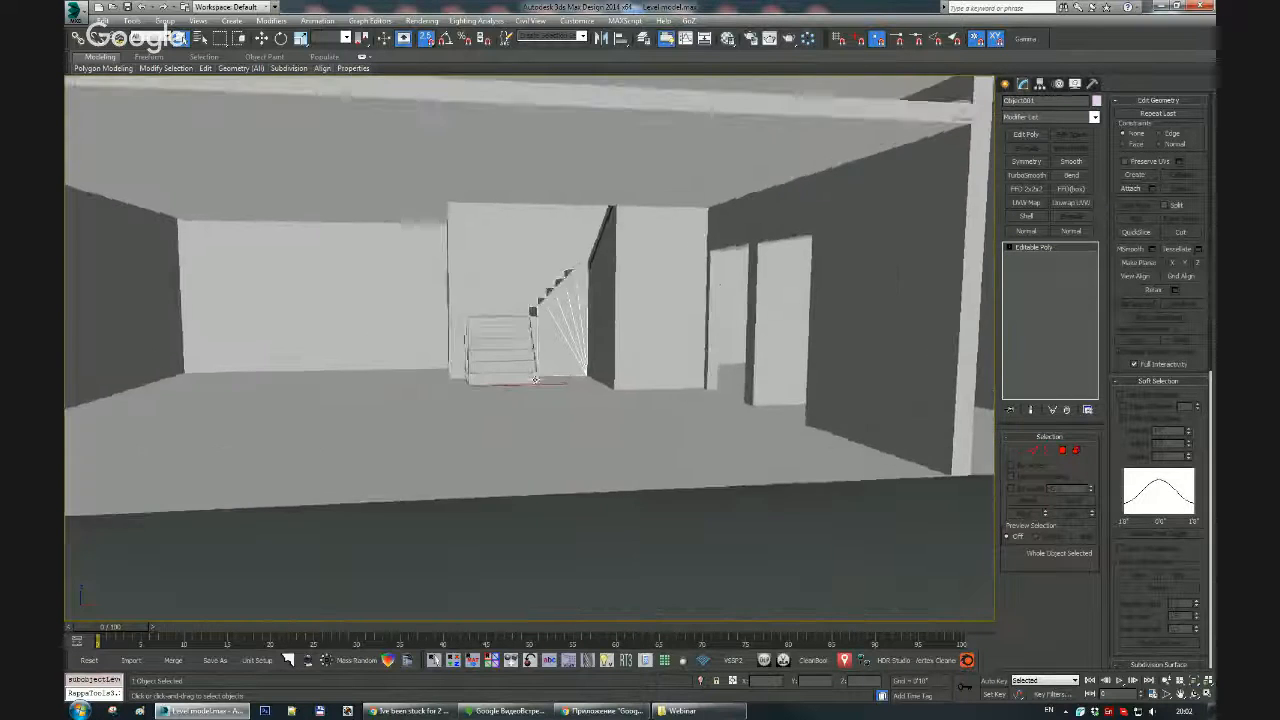
scroll(540, 334, "up", 3)
key("alt+q")
middle_click_drag(580, 311, 710, 334, "alt")
scroll(614, 304, "down", 3)
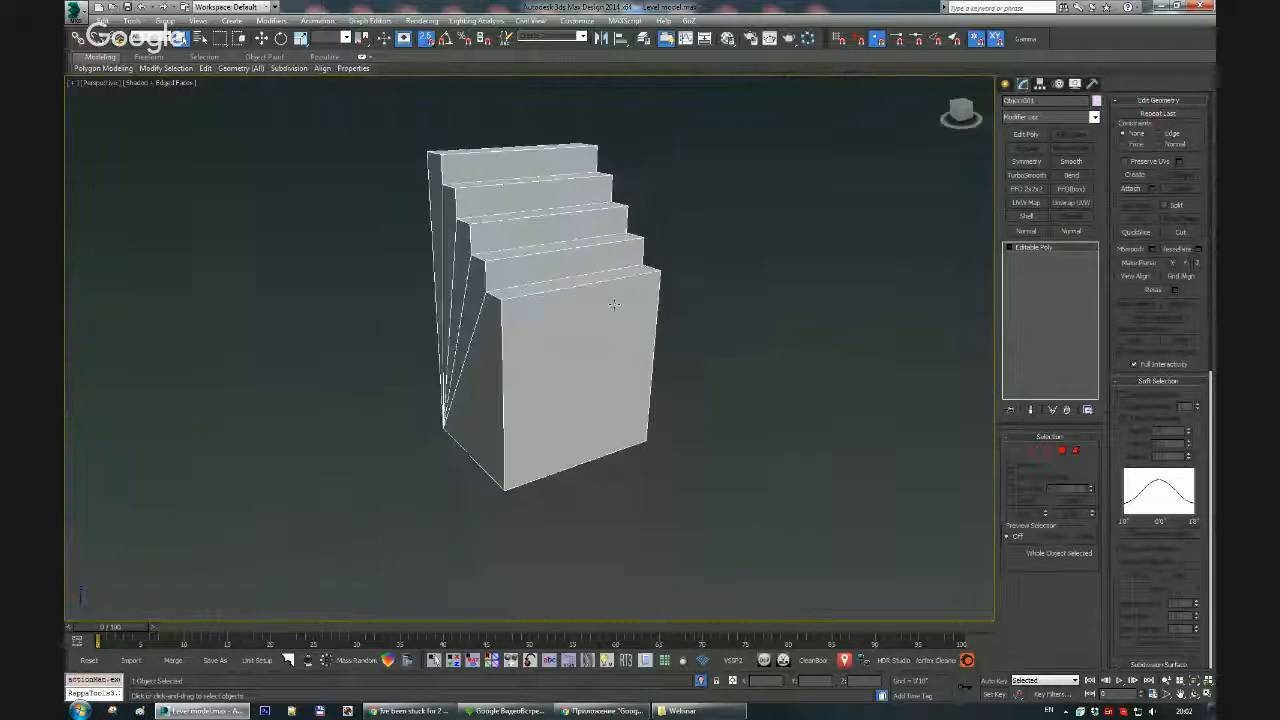
middle_click_drag(614, 304, 525, 336, "alt")
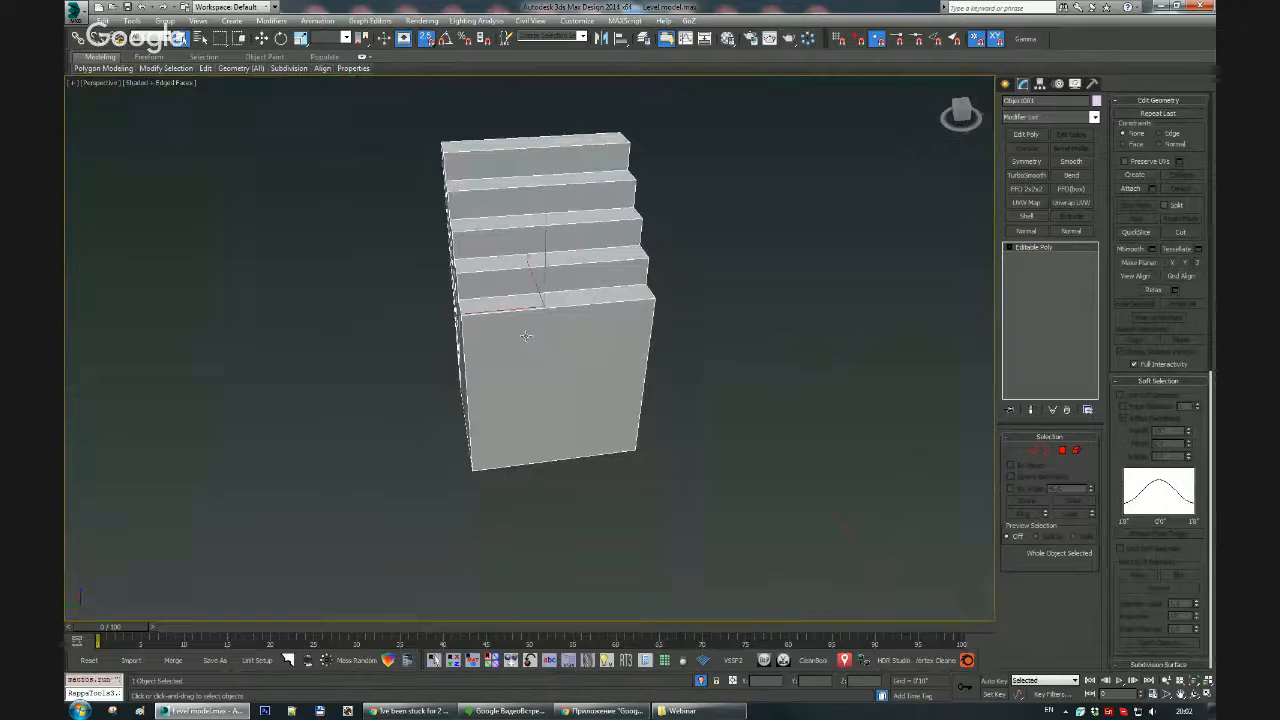
middle_click_drag(637, 343, 589, 307, "alt")
Step: Assign the Checker material to the detached flight and preview its numbered diffuse bitmap
key("m")
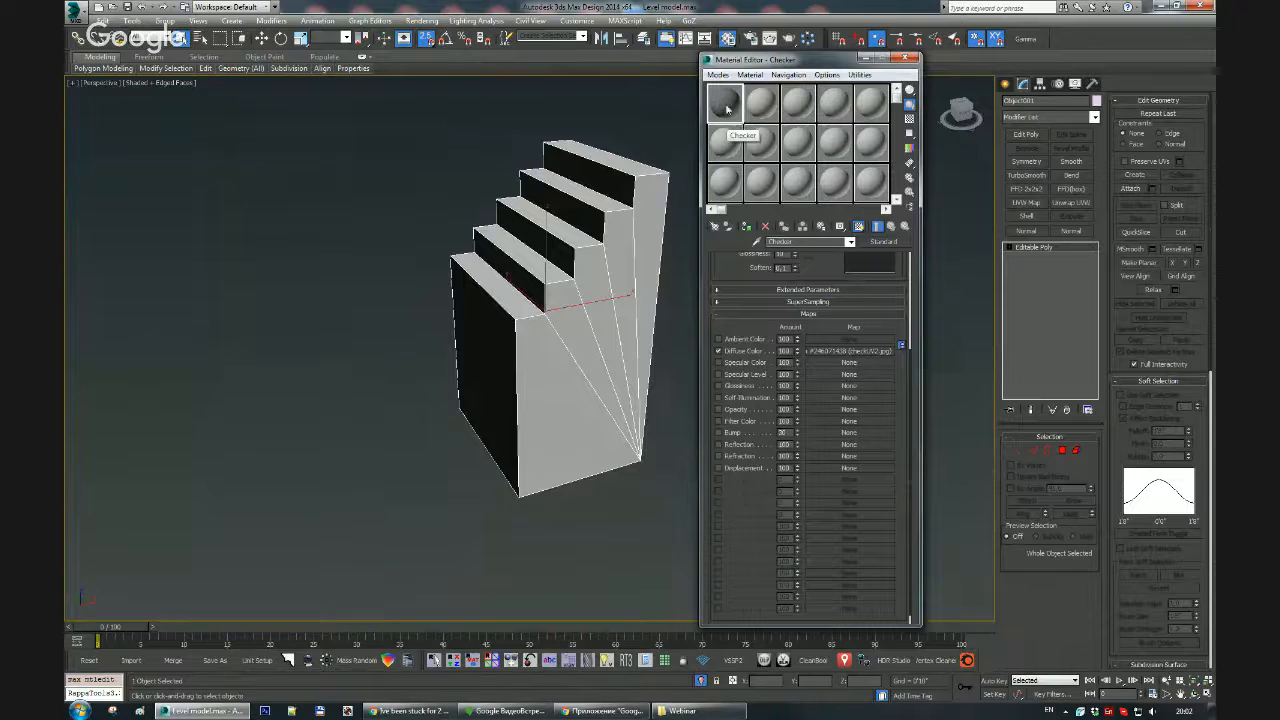
left_click_drag(650, 276, 650, 277)
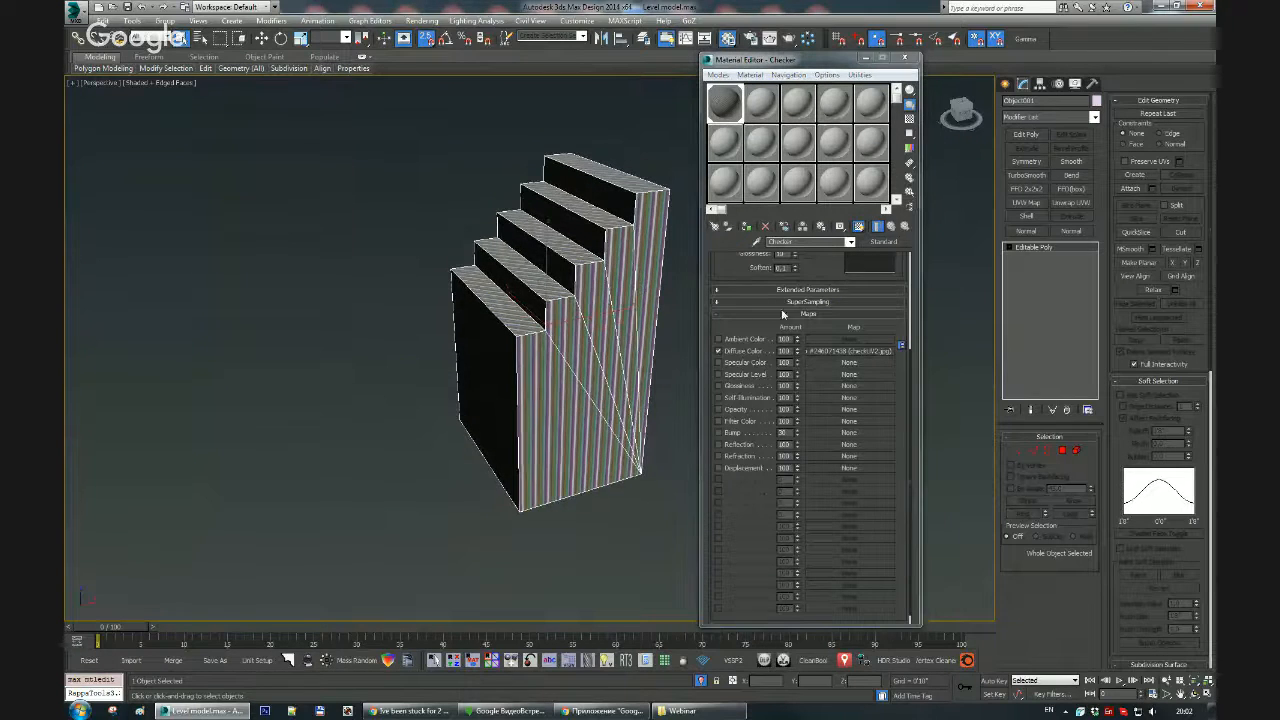
left_click(832, 351)
left_click(868, 438)
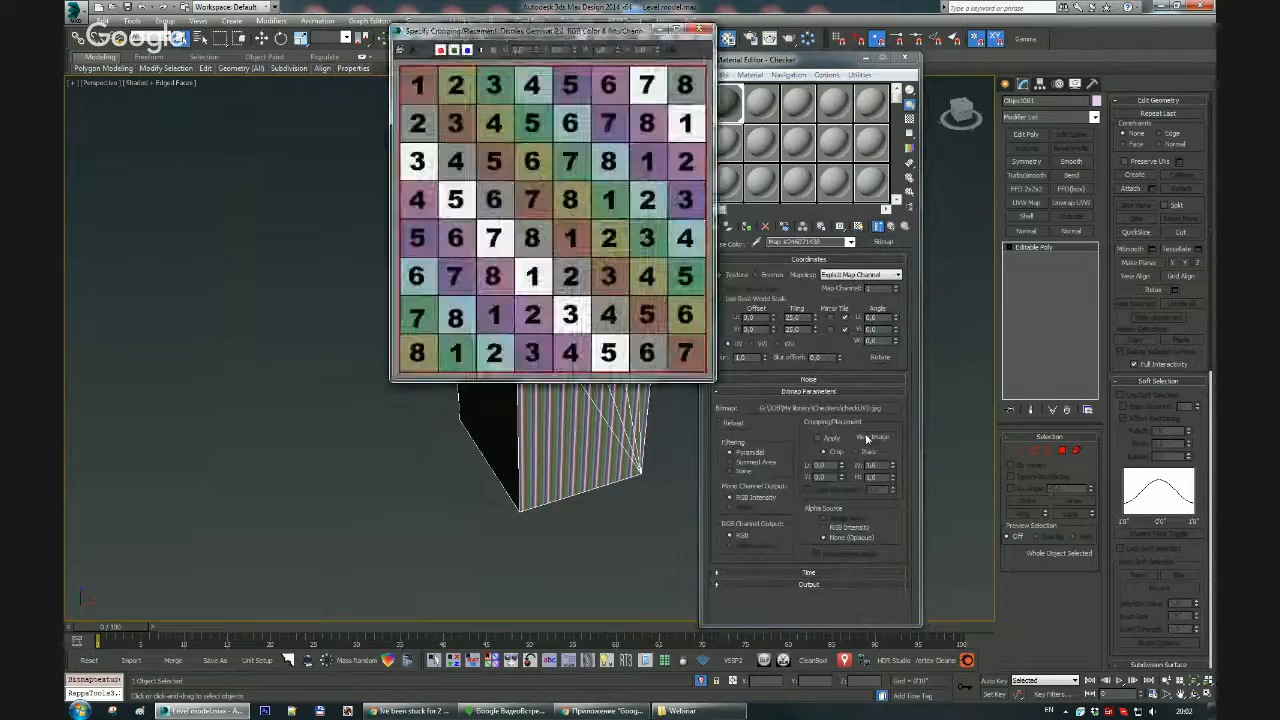
left_click(704, 31)
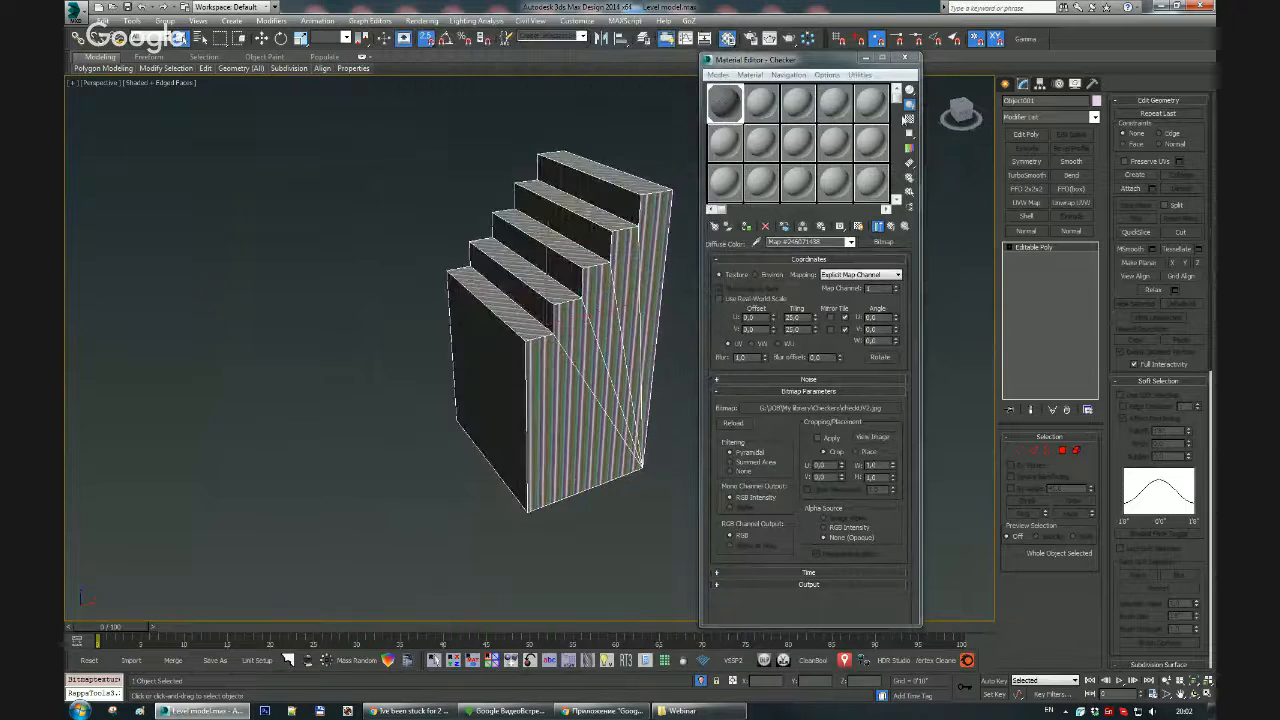
left_click(911, 61)
Step: Examine how the checker texture maps onto the flight's treads, risers and side face from several angles
middle_click_drag(746, 240, 819, 214, "alt")
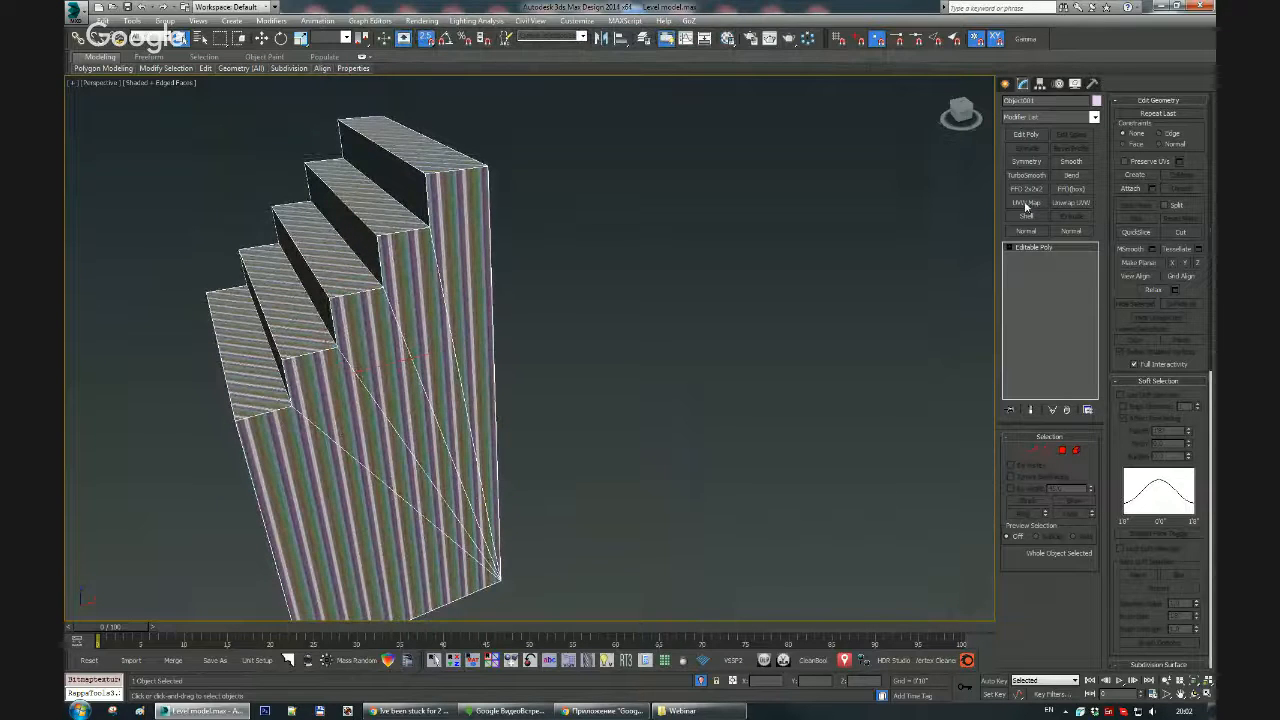
middle_click_drag(690, 234, 606, 229, "alt")
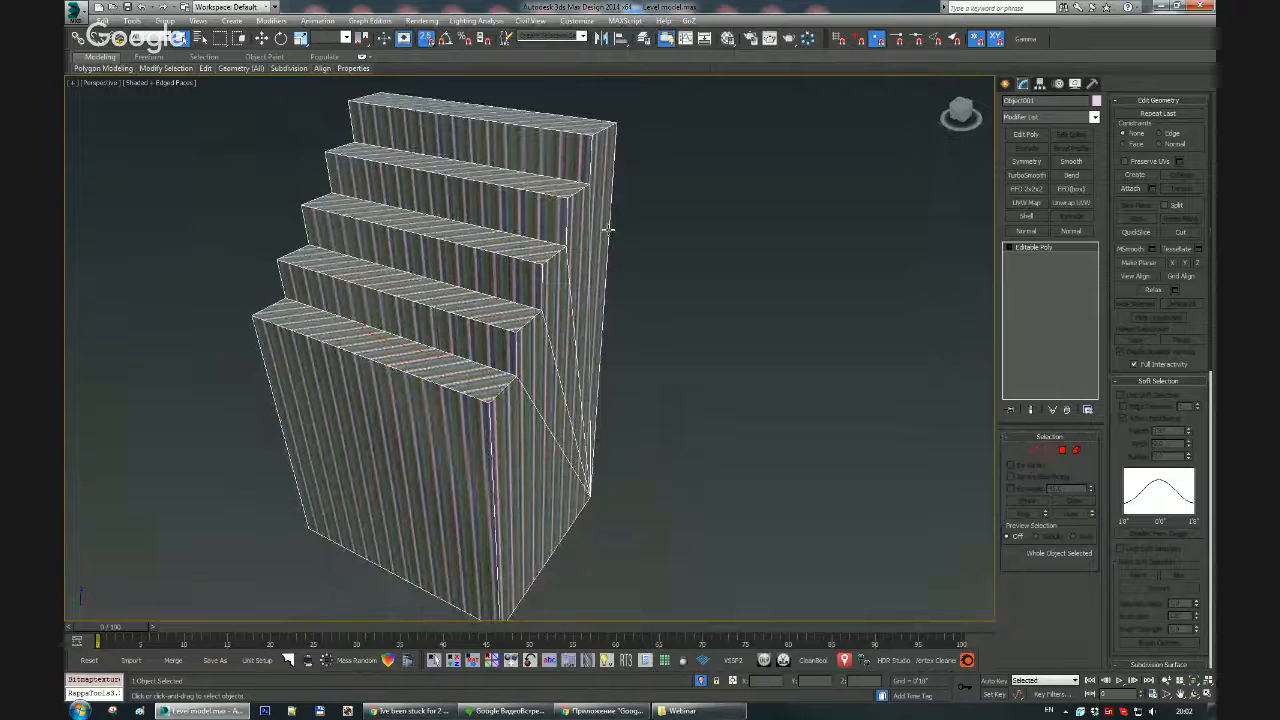
middle_click_drag(432, 307, 508, 320)
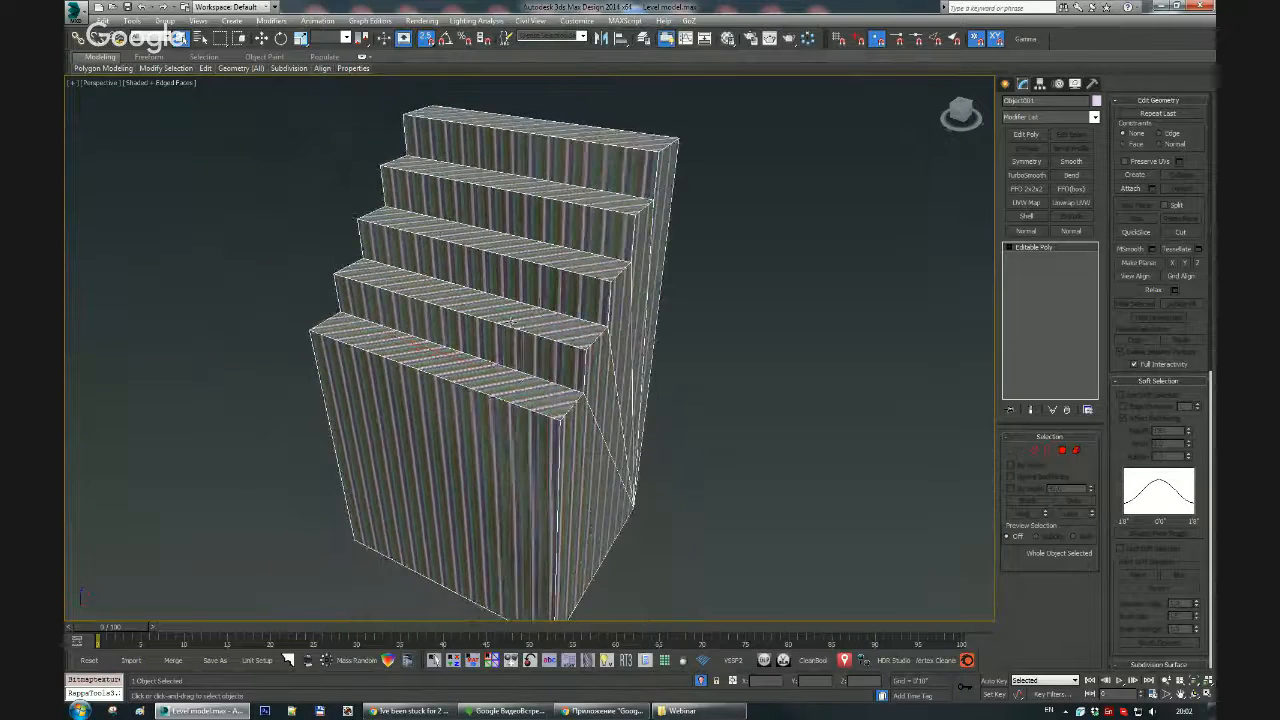
middle_click_drag(593, 326, 556, 307, "alt")
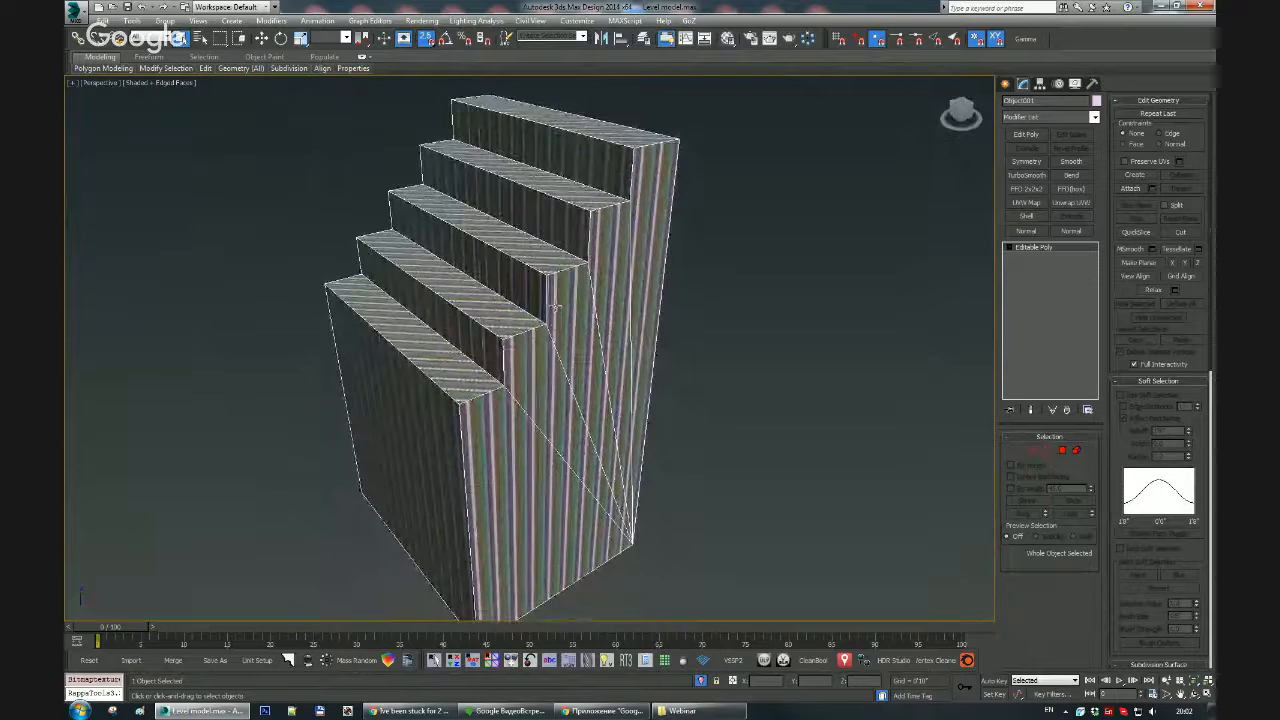
middle_click_drag(585, 185, 551, 241, "alt")
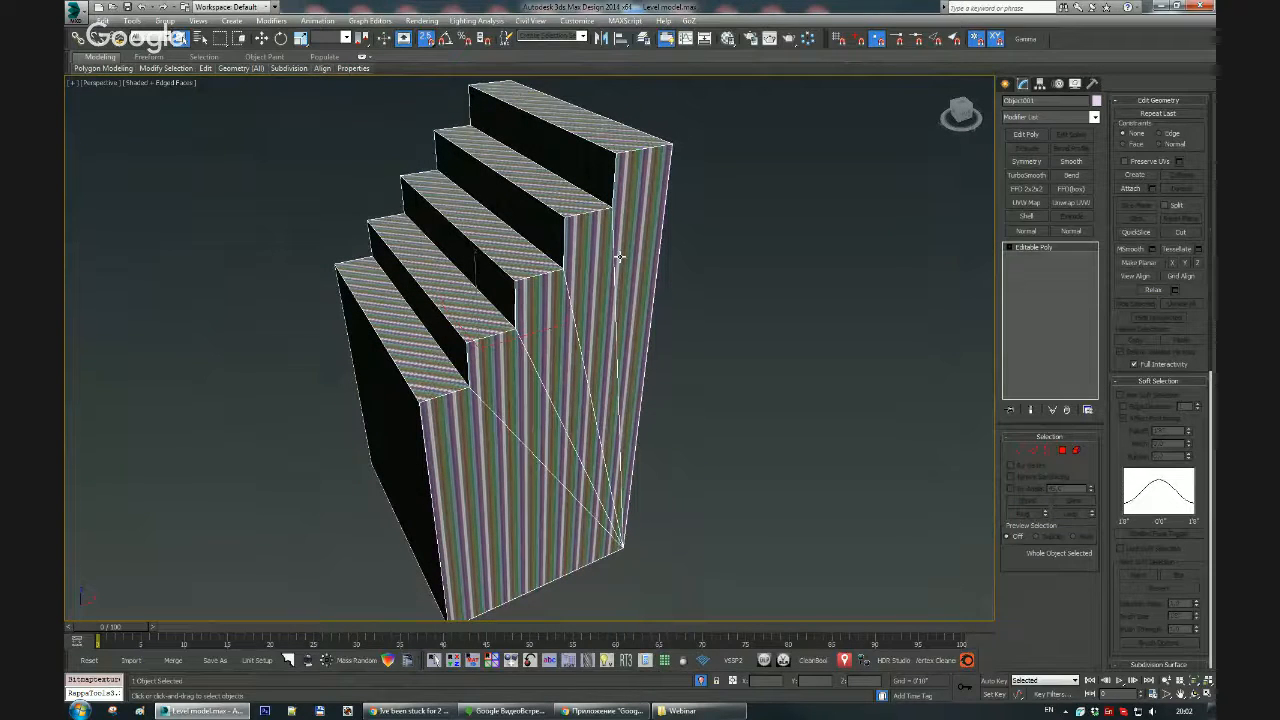
middle_click_drag(592, 249, 451, 266, "alt")
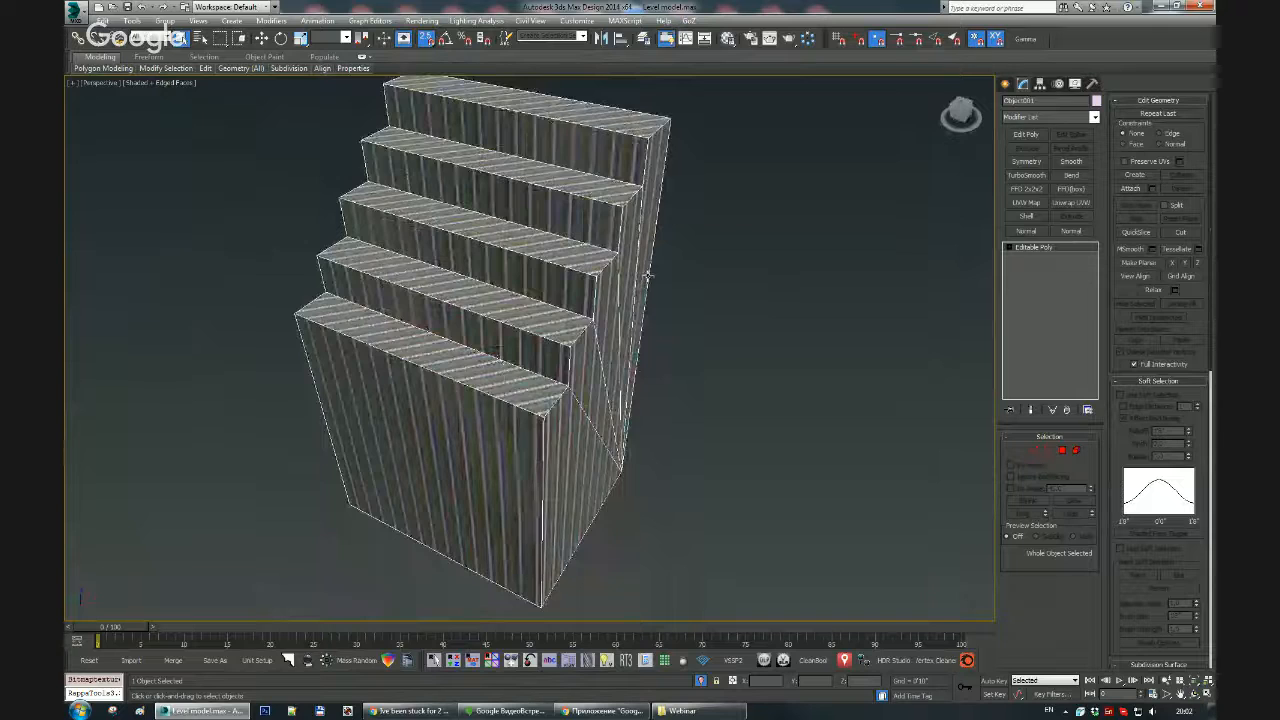
middle_click_drag(647, 277, 608, 284, "alt")
Step: Add an Unwrap UVW modifier to the flight and open its UV editor with the background map hidden
left_click(1026, 203)
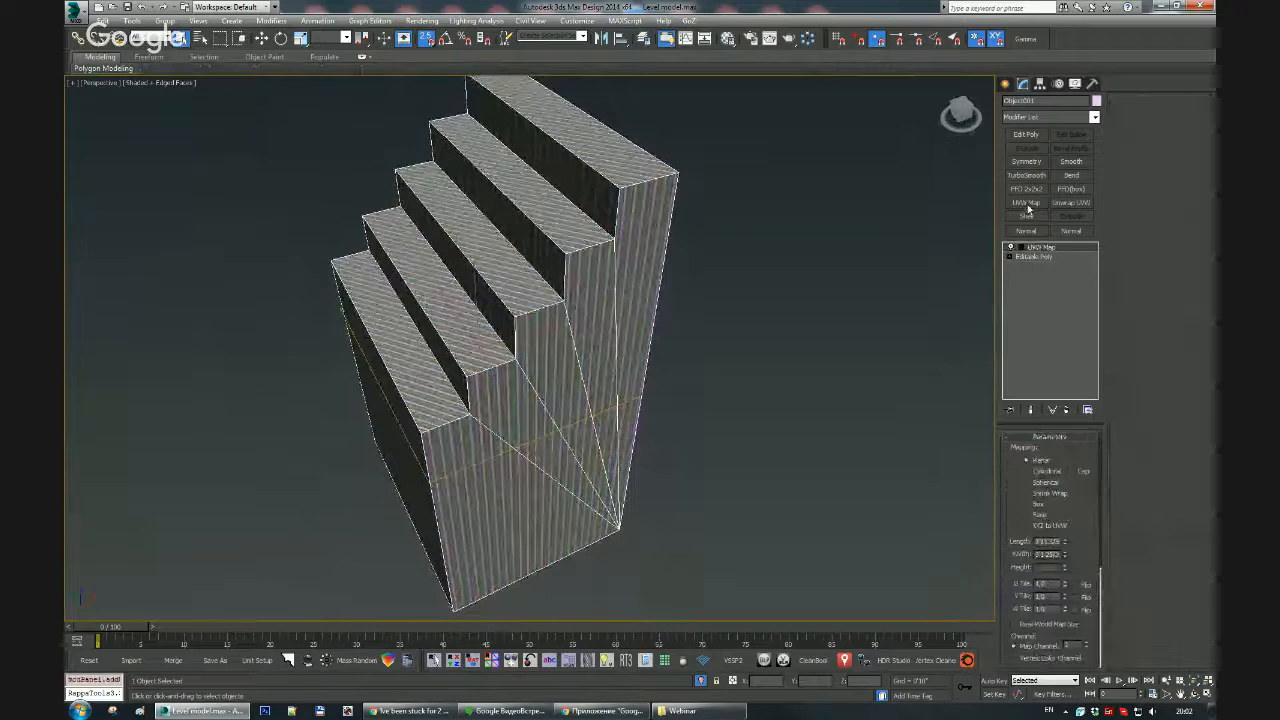
left_click(1066, 409)
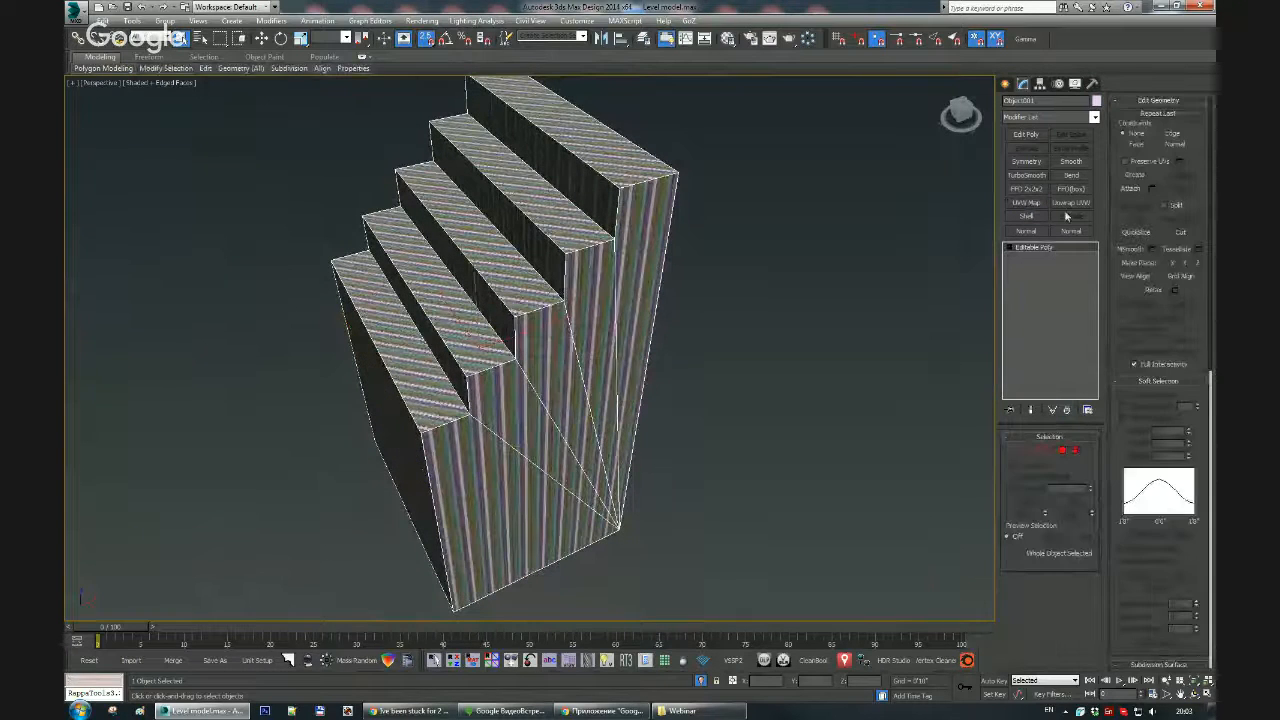
left_click(1071, 203)
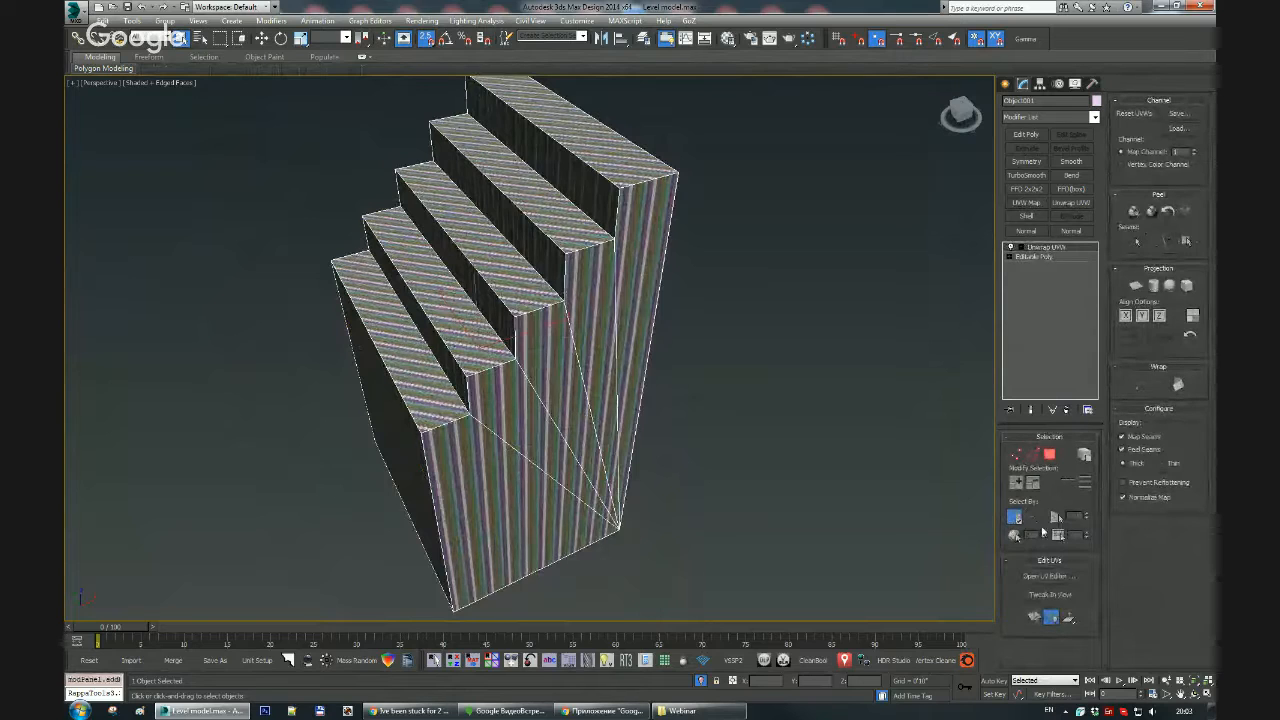
left_click(1048, 576)
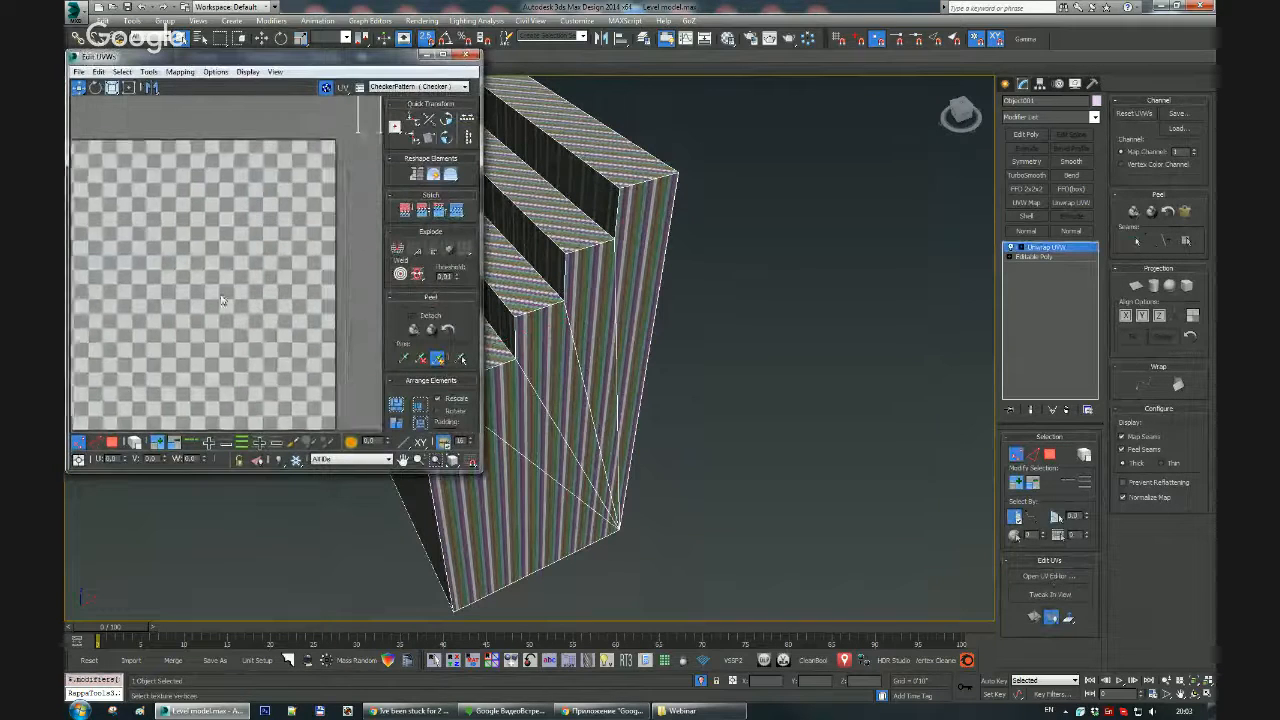
scroll(247, 248, "down", 2)
left_click(326, 87)
middle_click_drag(314, 154, 273, 220)
scroll(263, 233, "down", 2)
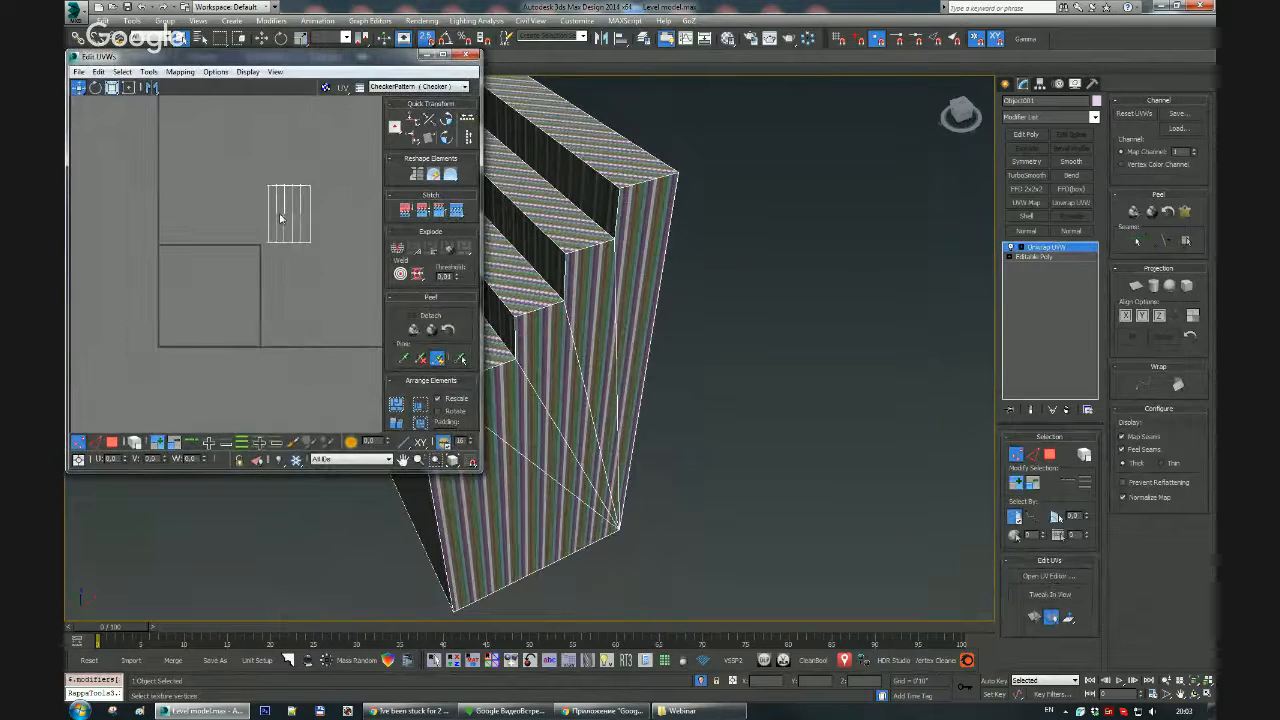
Step: Select all of the flight's UV polygons and apply Flatten Mapping with Normalize Clusters, Rotate Clusters and Fill Holes enabled
left_click(281, 212)
left_click(254, 163)
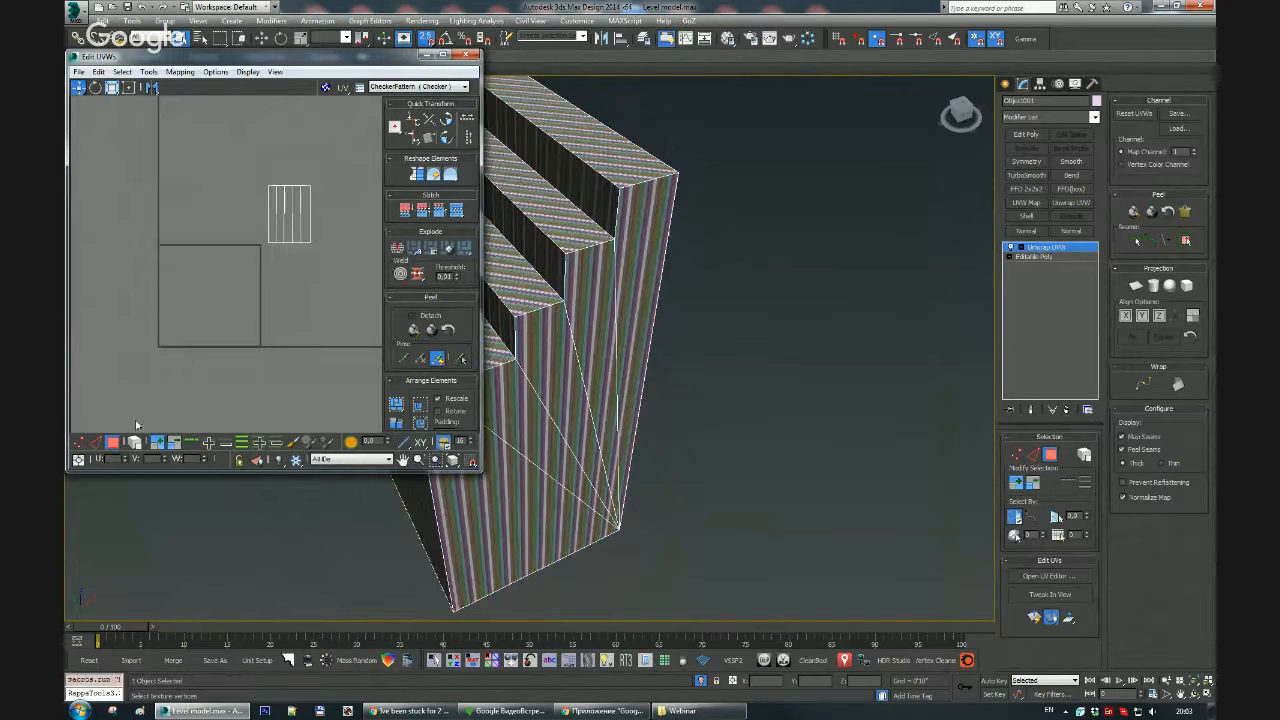
left_click(282, 204)
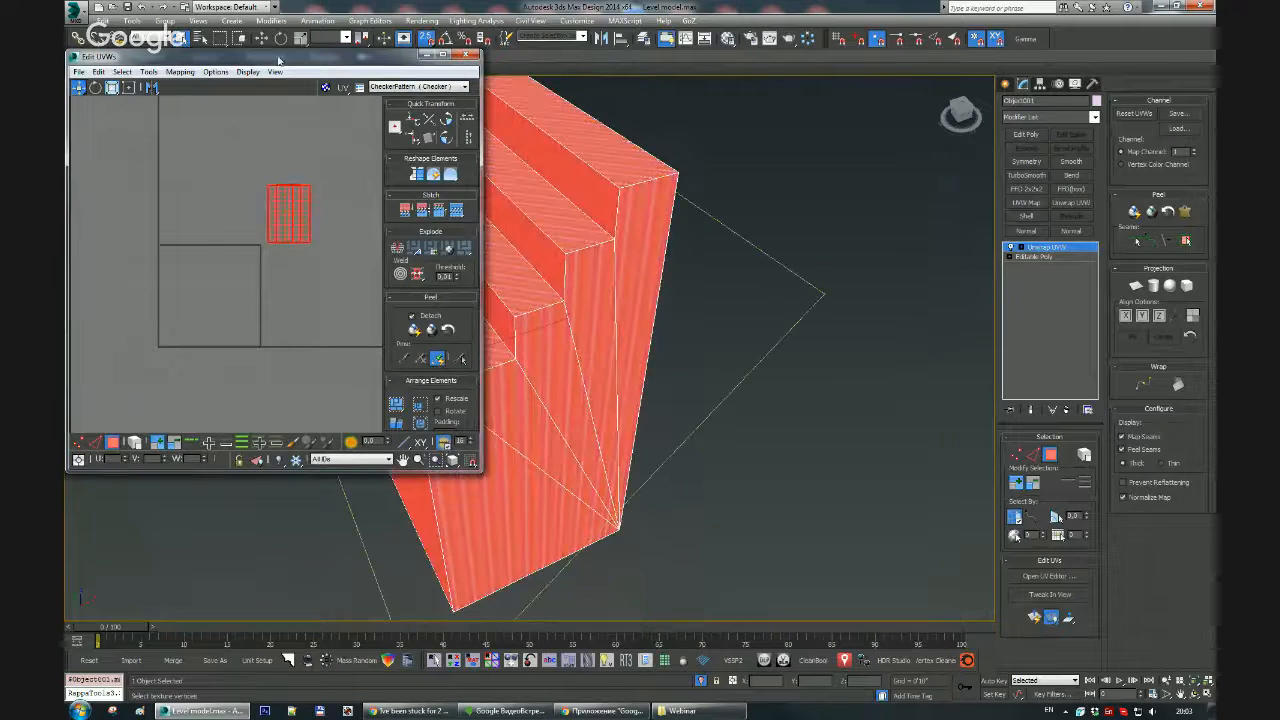
left_click_drag(279, 61, 474, 61)
left_click(375, 72)
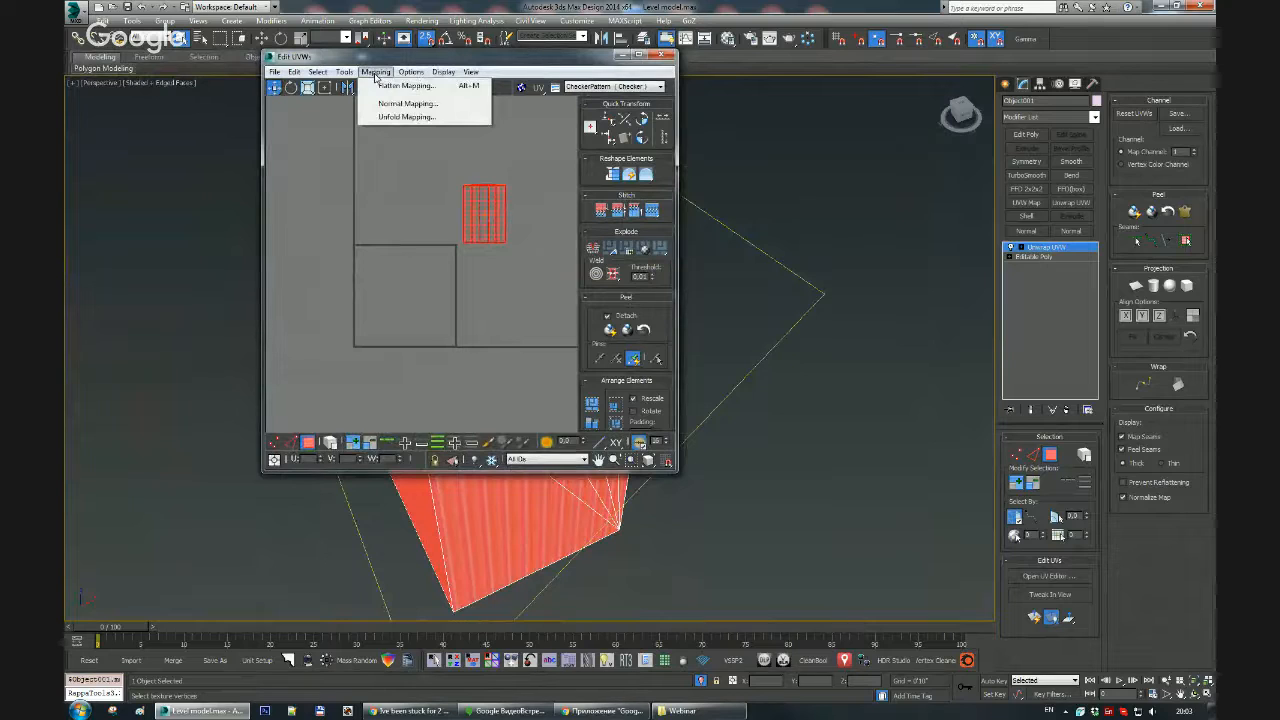
left_click(404, 86)
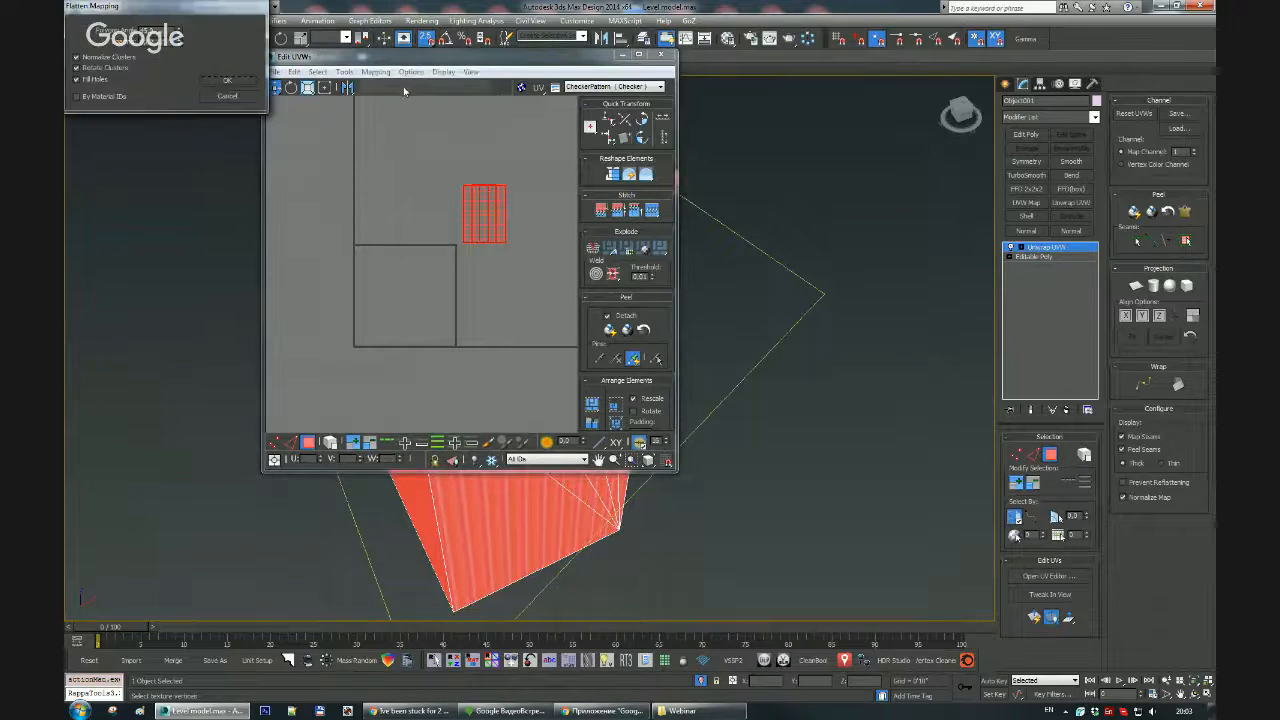
left_click(256, 90)
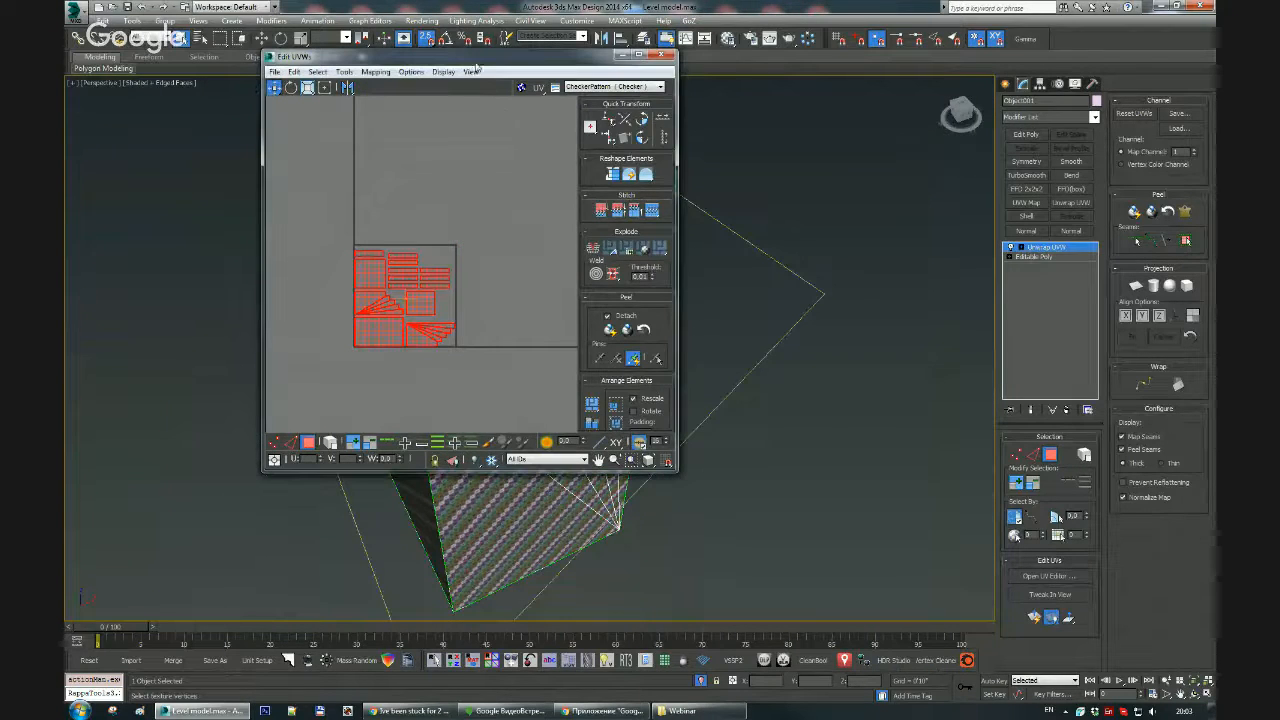
Step: Place the widened UV editor beside the flight, frame the flattened clusters, toggle selected-face shading and clear the polygon selection
left_click_drag(476, 66, 876, 78)
scroll(342, 283, "up", 6)
middle_click_drag(342, 283, 422, 288, "alt")
key("F2")
mouse_move(791, 313)
middle_mouse_down()
mouse_move(829, 317)
mouse_move(791, 242)
middle_mouse_up()
scroll(829, 316, "up", 3)
left_click(837, 189)
scroll(520, 322, "down", 3)
middle_click_drag(520, 322, 417, 350)
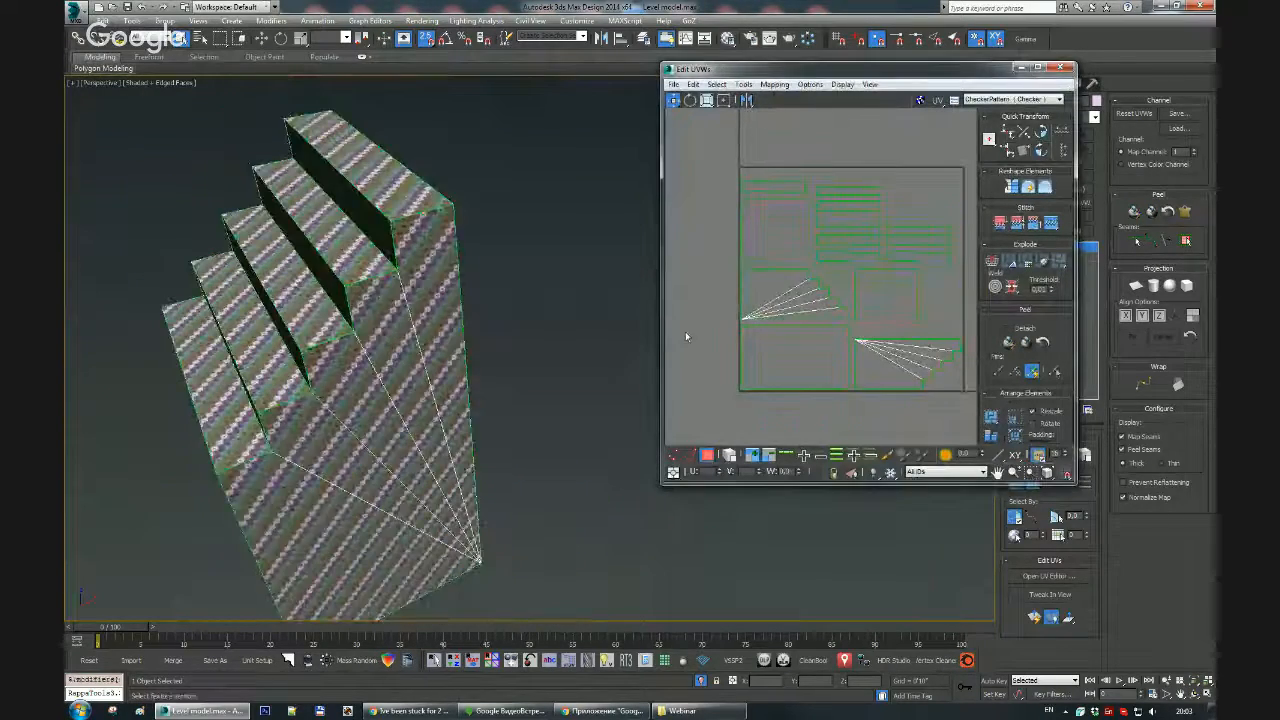
left_click_drag(661, 336, 567, 336)
Step: Switch to edge selection and select the lower edge of the uppermost step strip in the middle column of clusters
left_click(739, 353)
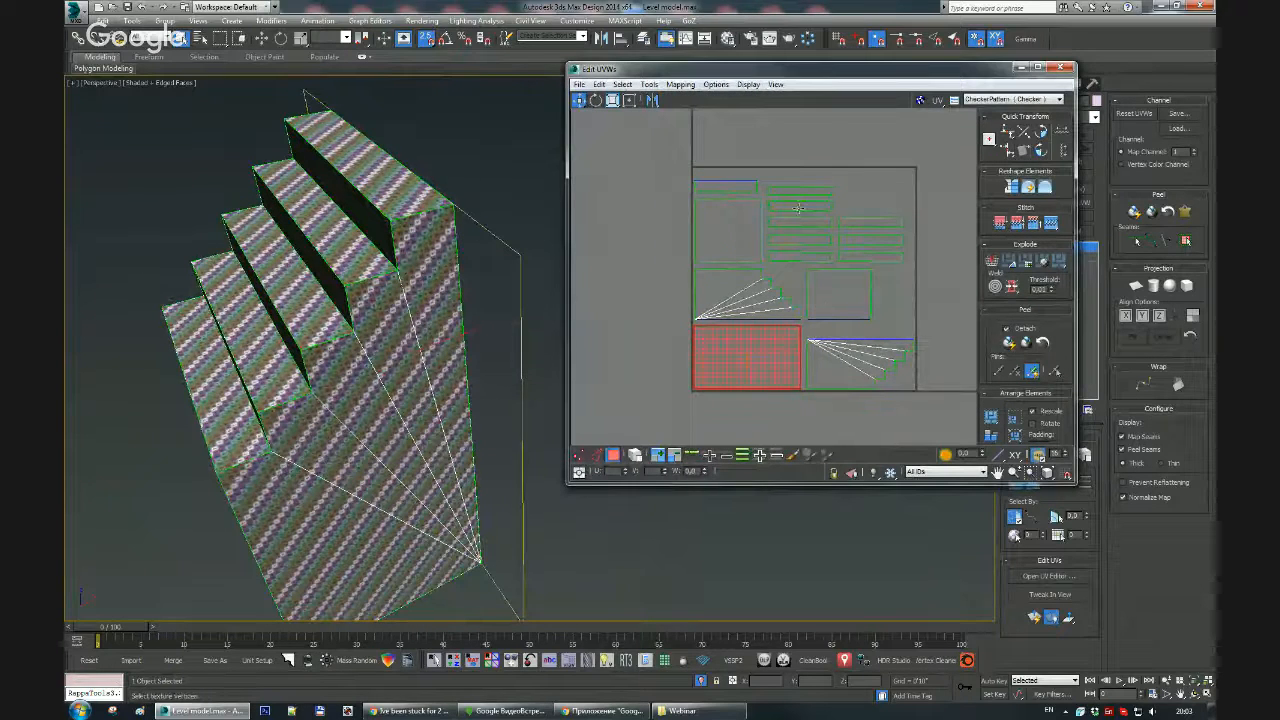
middle_click_drag(798, 207, 800, 256)
left_click(815, 268)
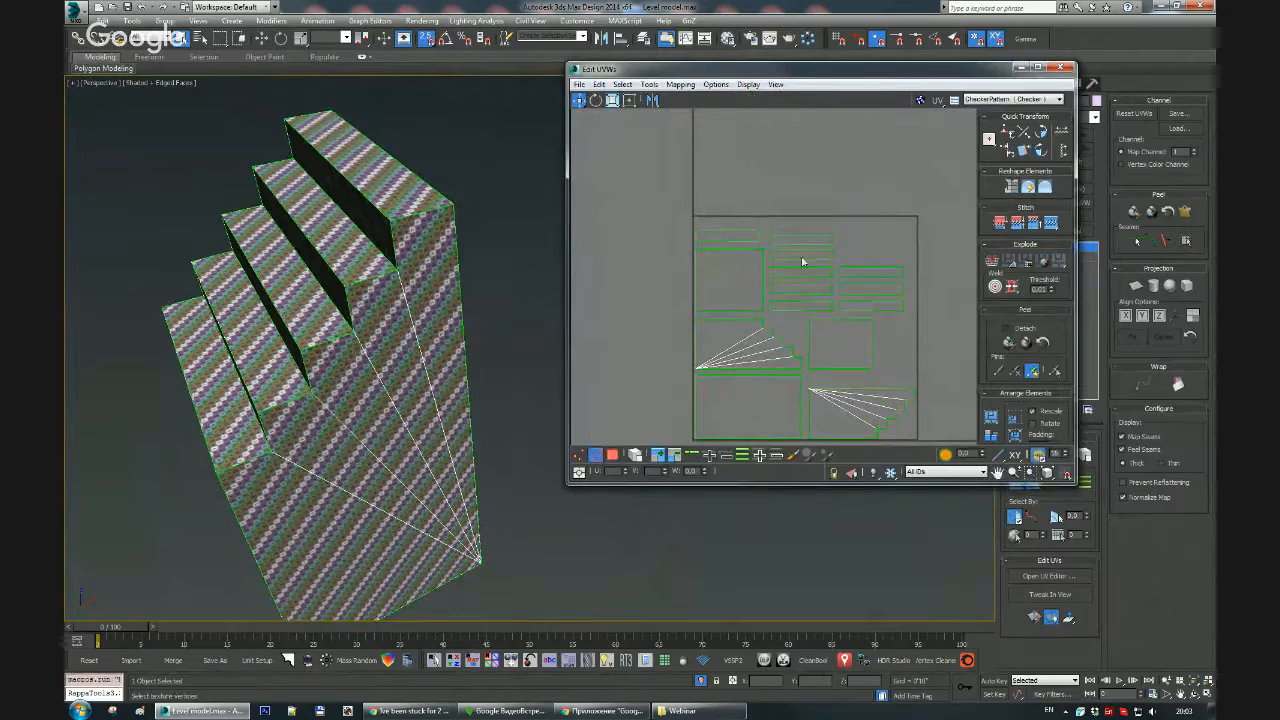
left_click(803, 245)
scroll(786, 236, "up", 1)
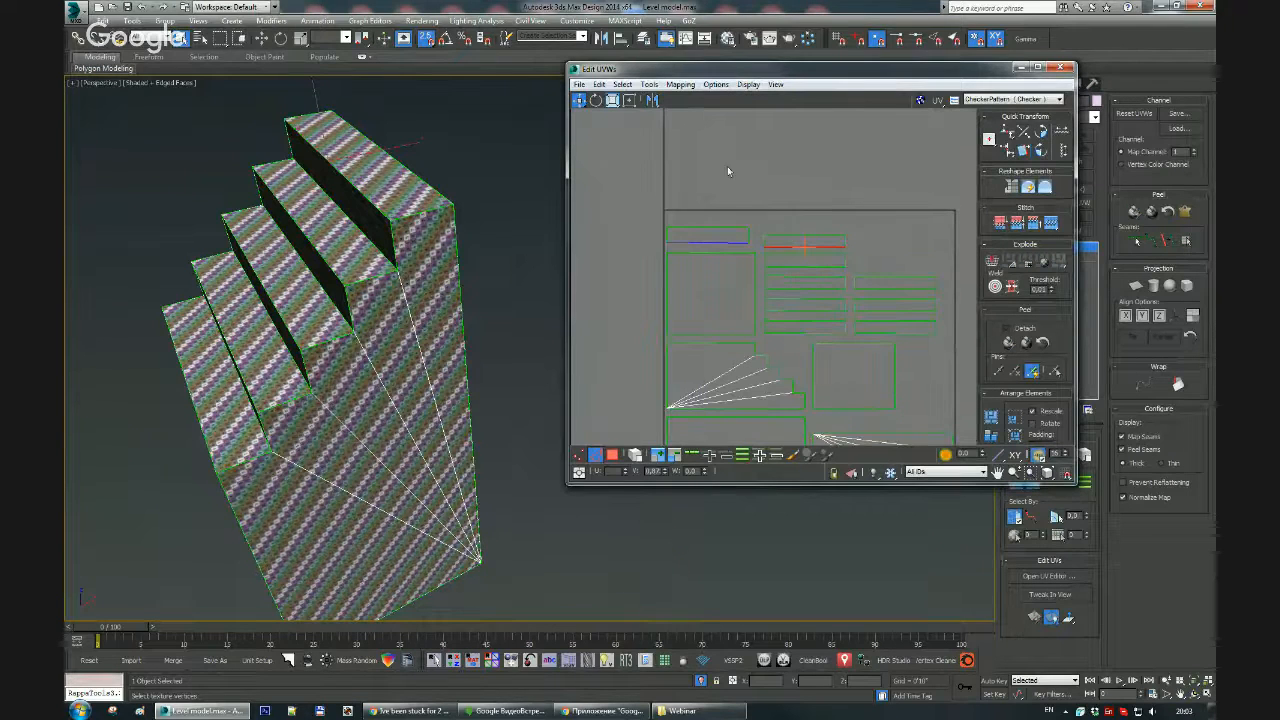
left_click(708, 86)
mouse_move(678, 87)
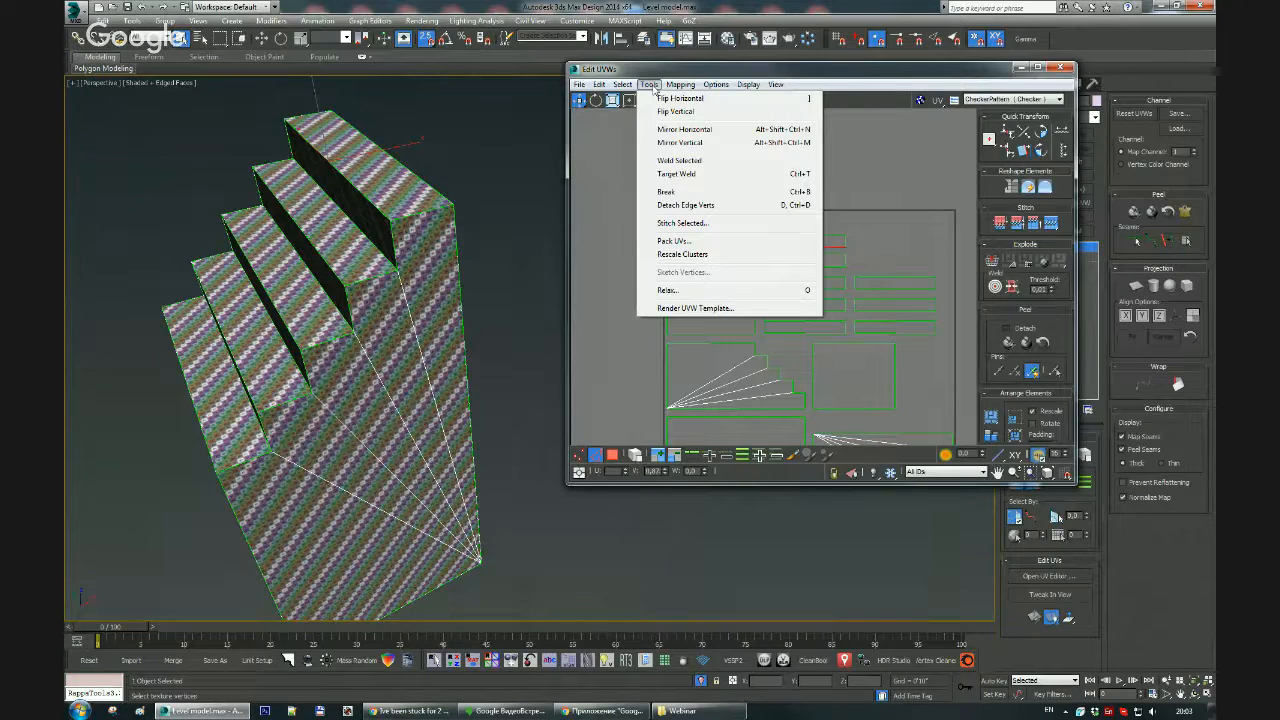
left_click(601, 86)
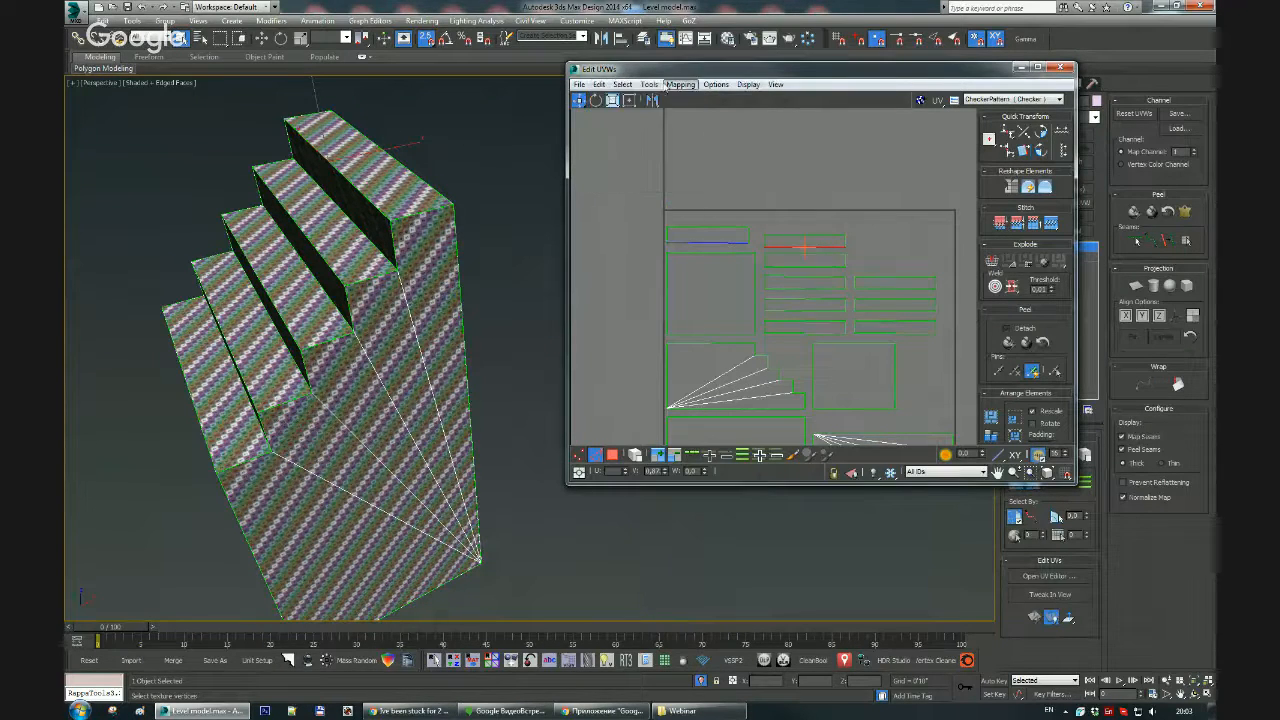
left_click(667, 86)
mouse_move(748, 86)
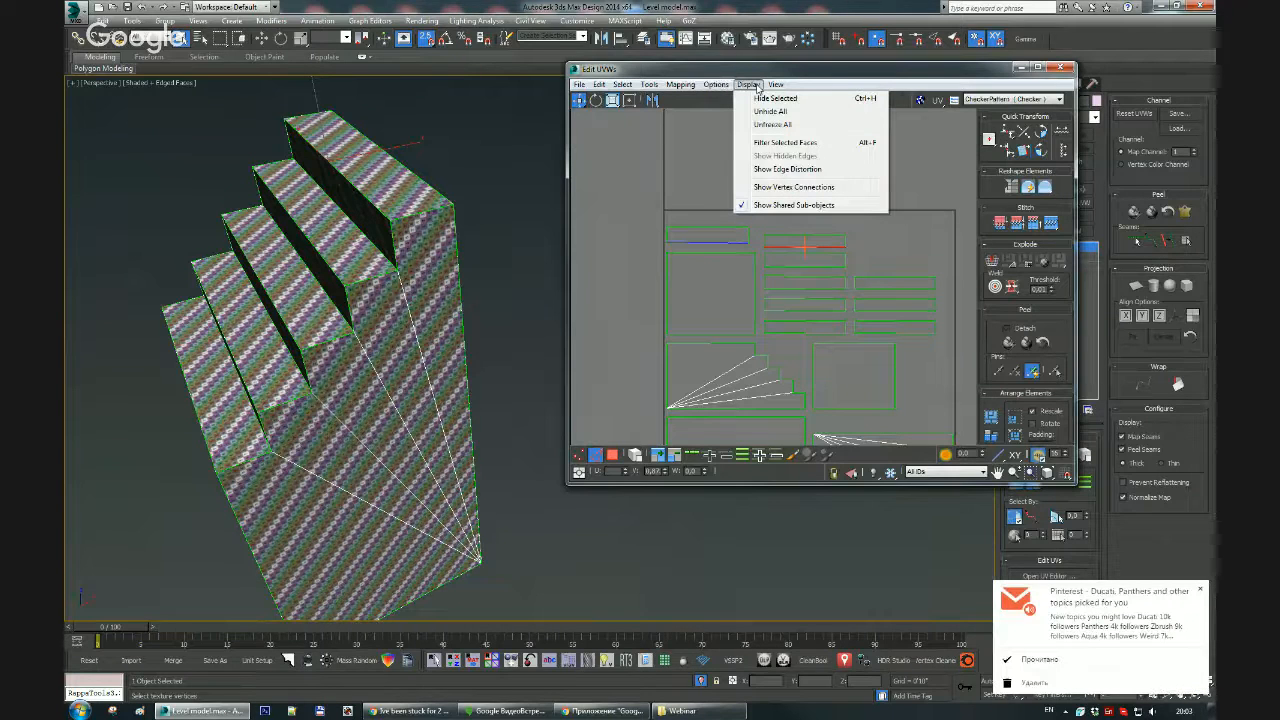
left_click(757, 86)
left_click(716, 85)
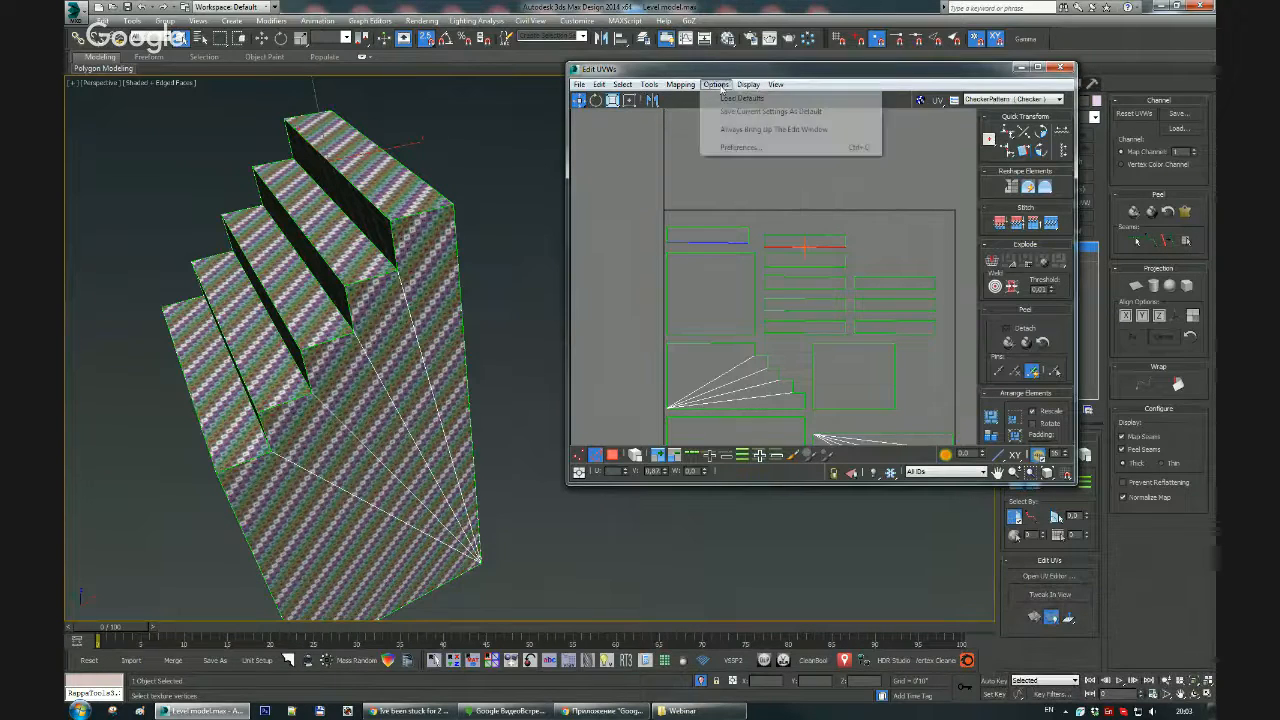
mouse_move(689, 92)
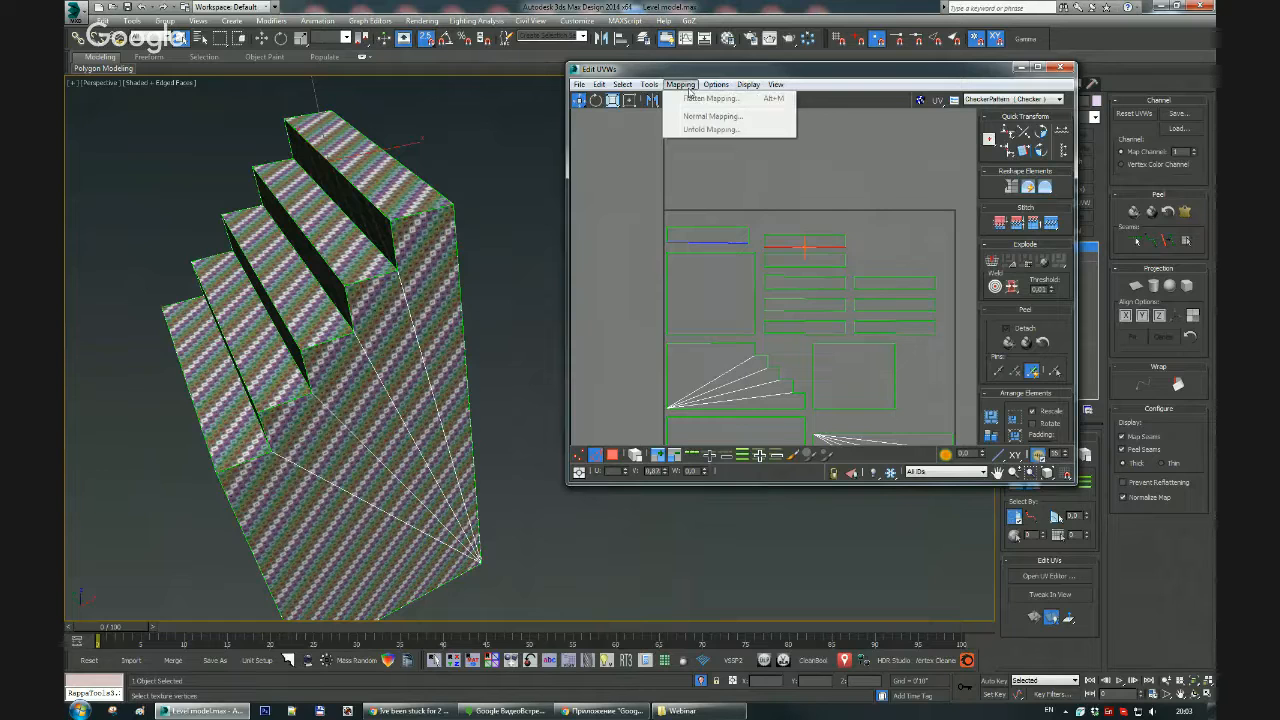
Step: Reselect the uppermost middle strip's lower edge and try stitching it to its shared edge
left_click(791, 192)
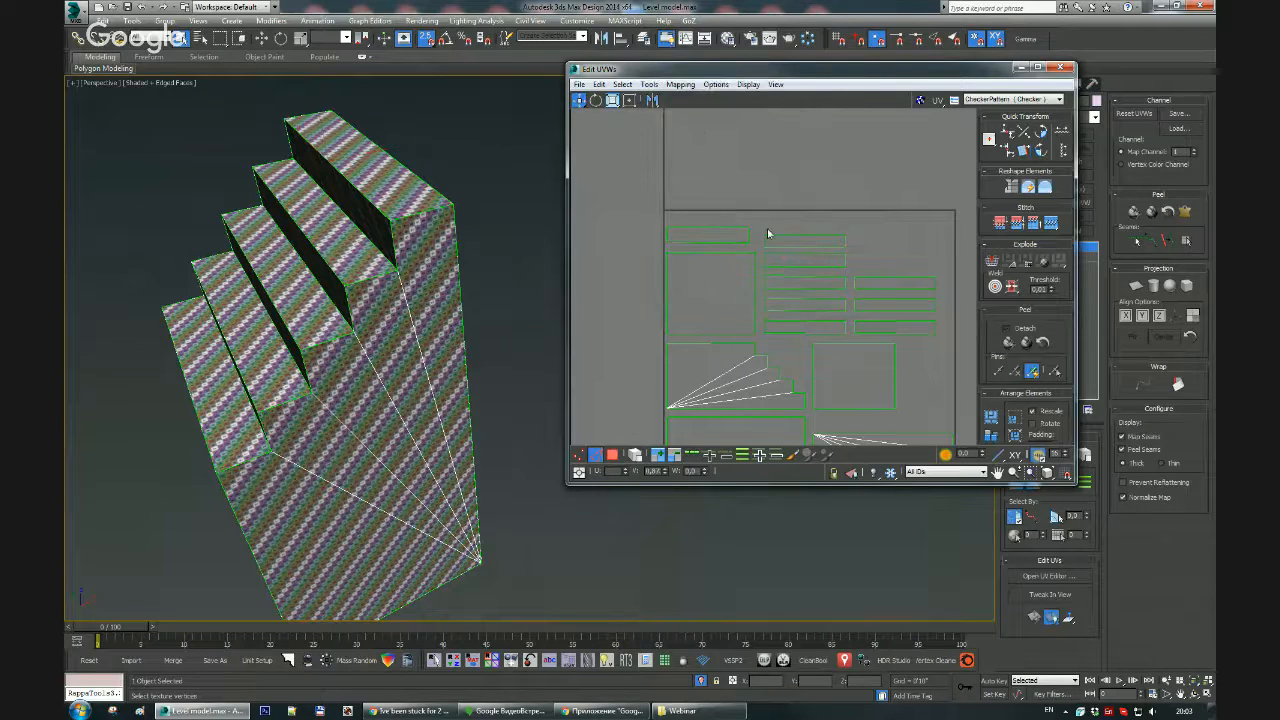
left_click(789, 249)
key("s")
left_click(598, 85)
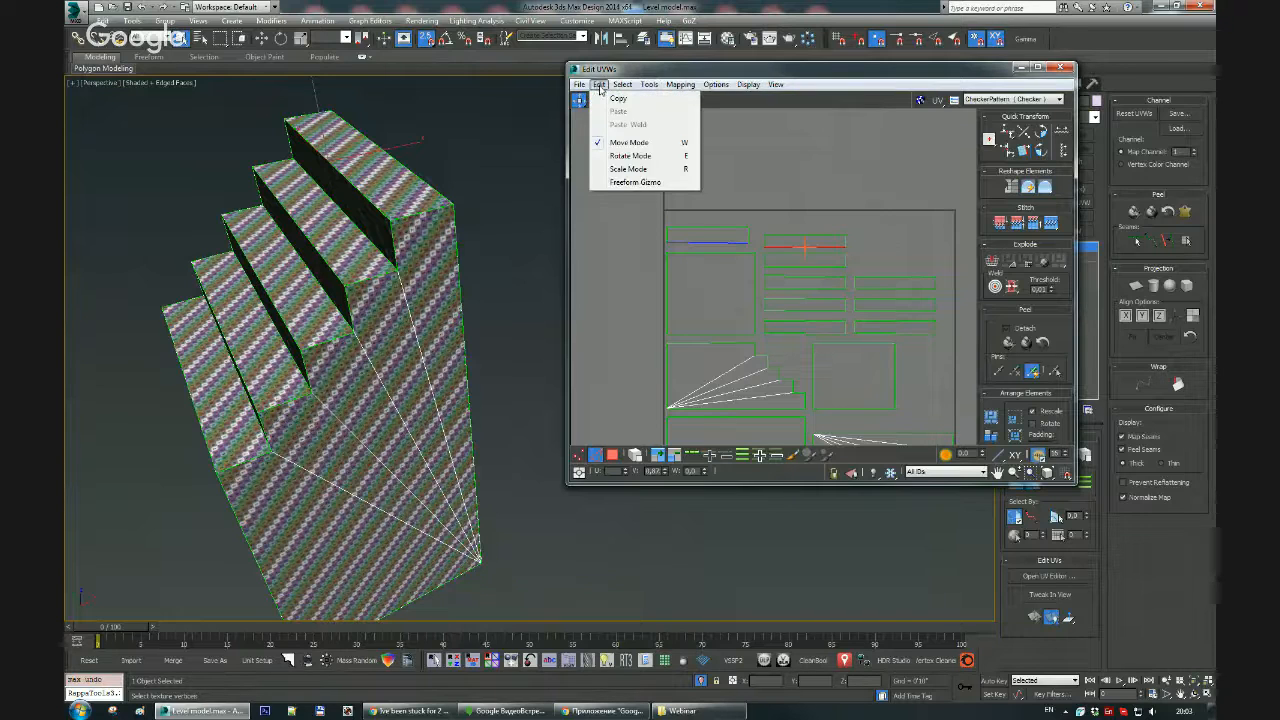
mouse_move(646, 89)
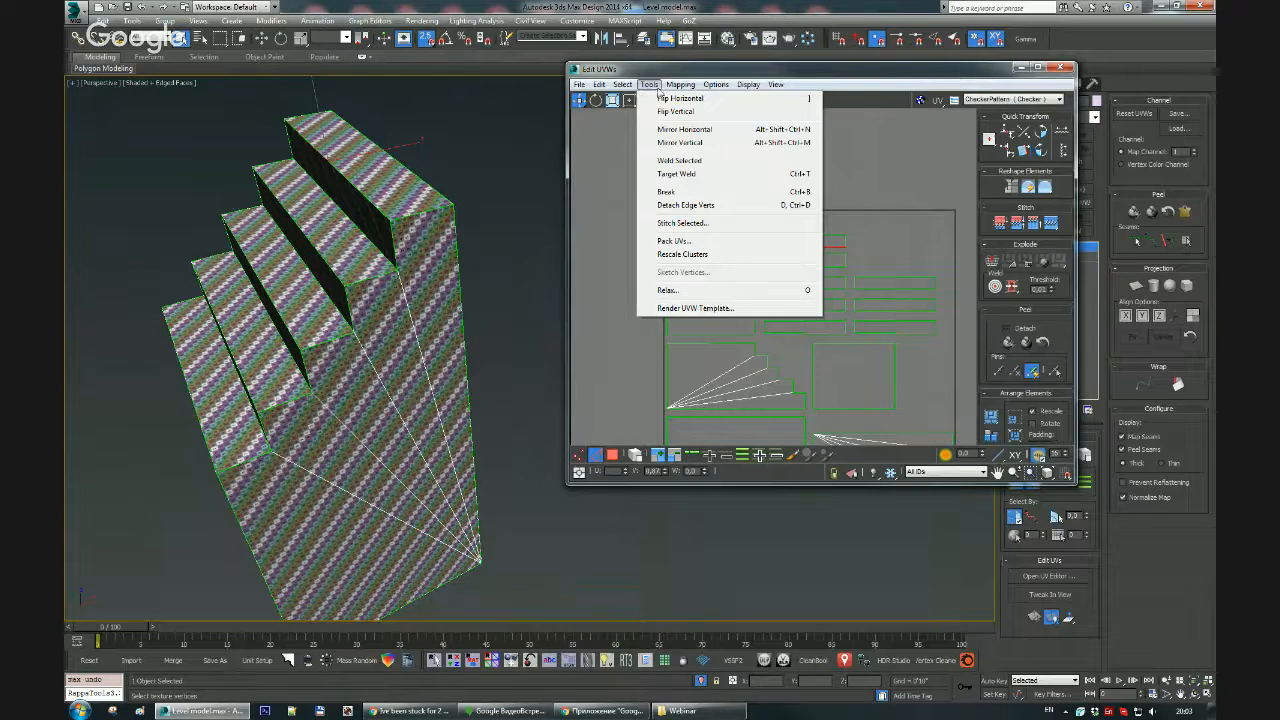
mouse_move(711, 90)
mouse_move(632, 89)
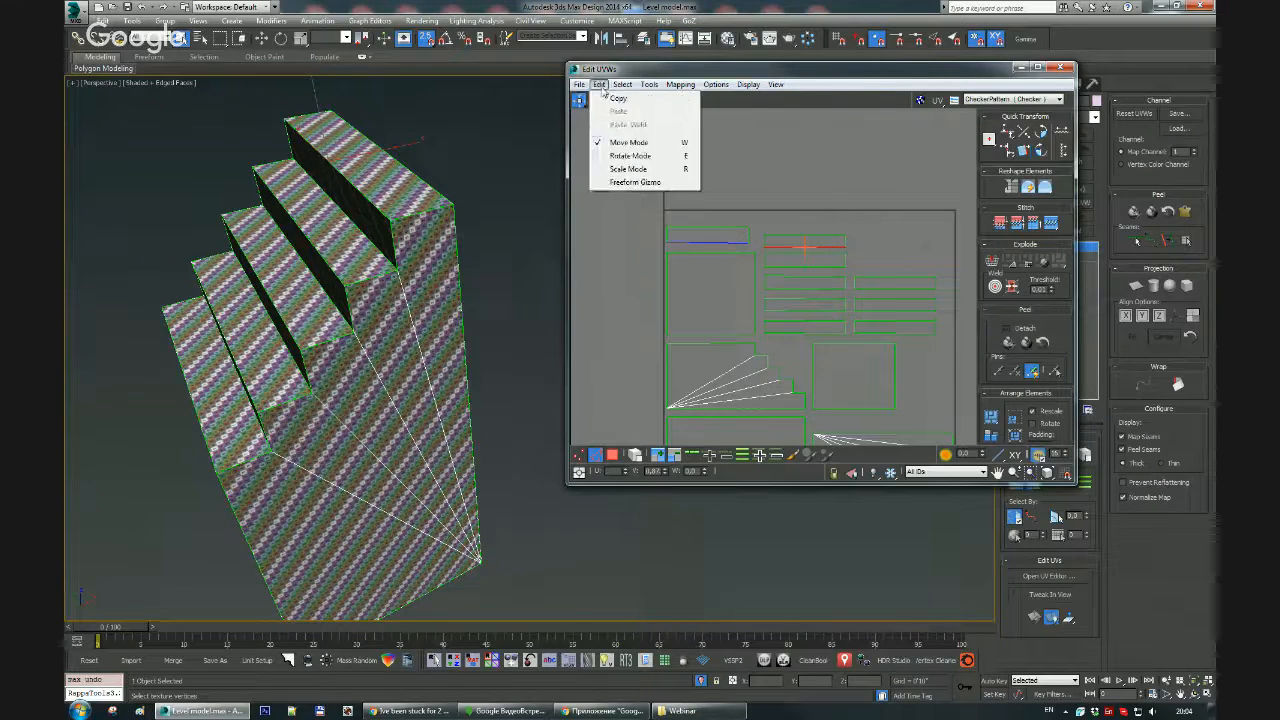
mouse_move(682, 92)
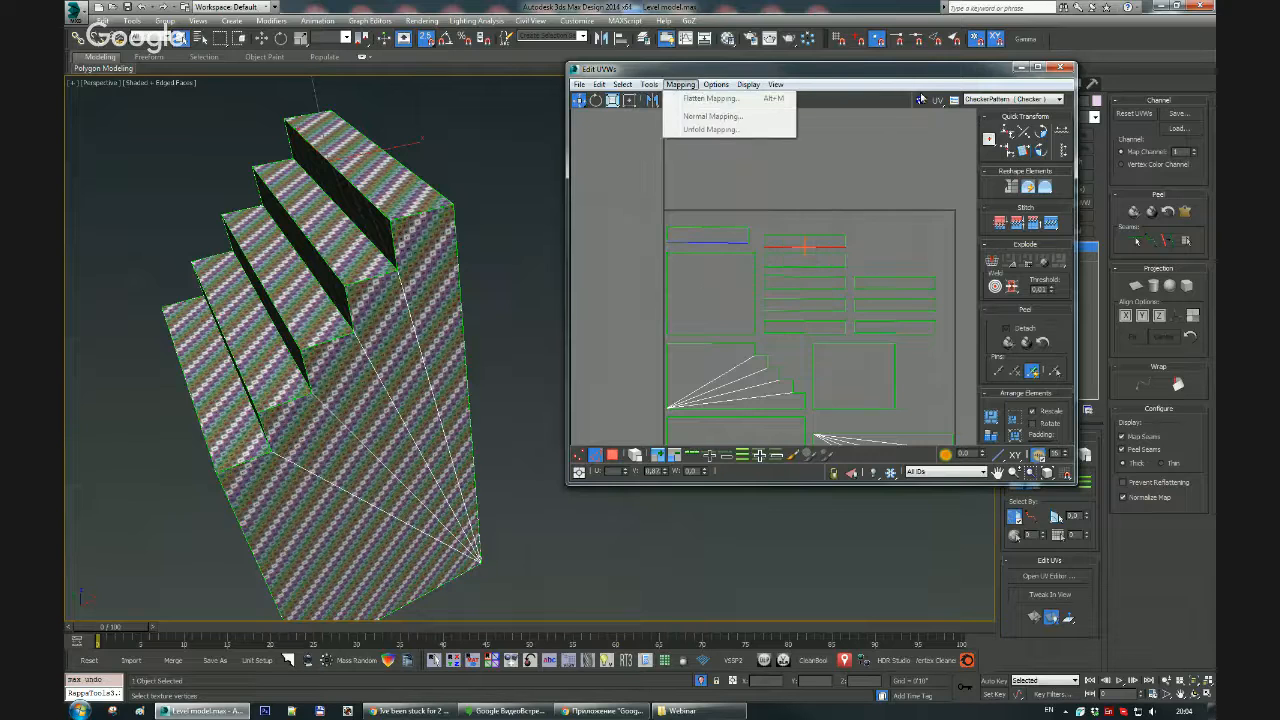
Step: Enlarge the UV editor window in height and width so more of its tools and clusters fit
left_click_drag(921, 70, 865, 70)
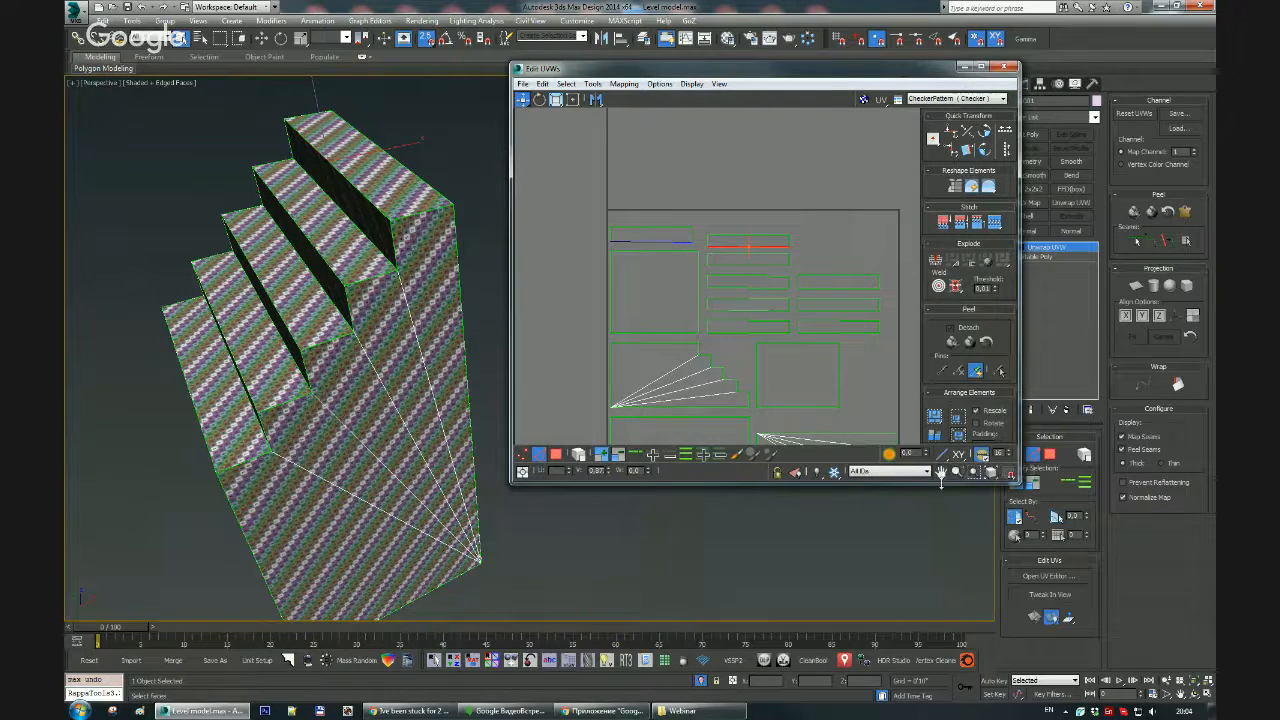
left_click_drag(940, 484, 941, 574)
left_click_drag(840, 78, 744, 72)
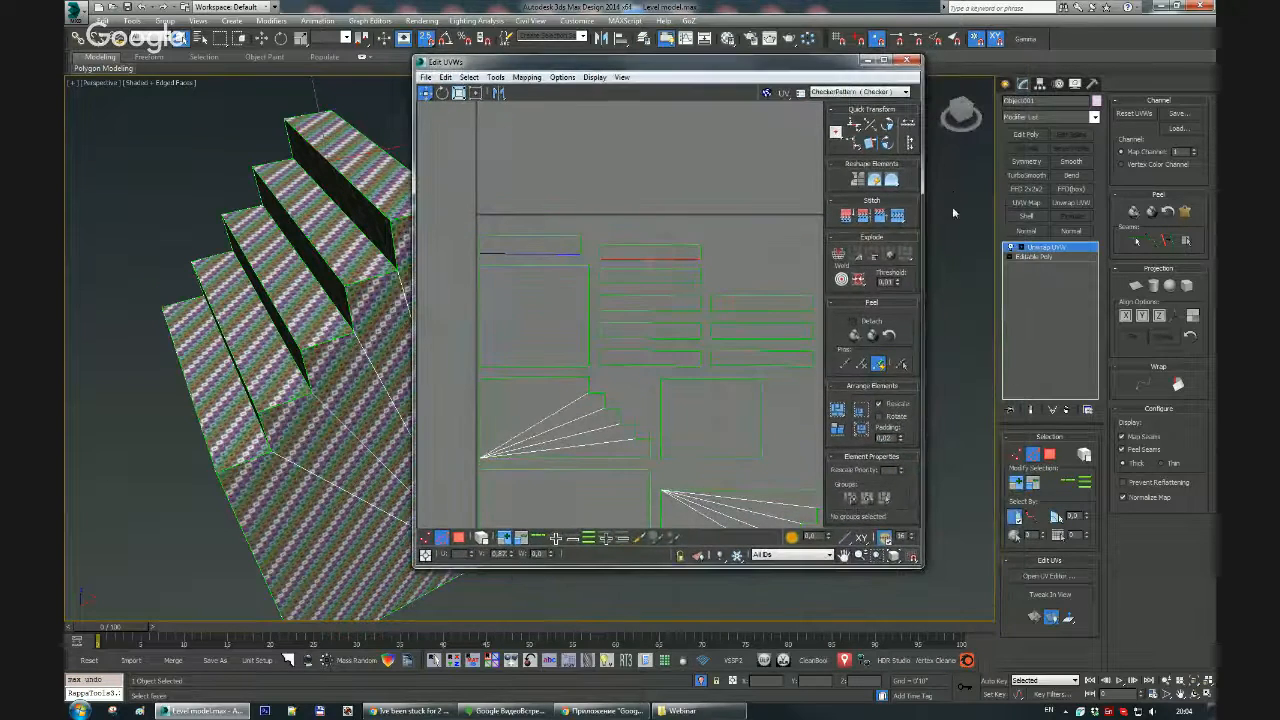
left_click_drag(922, 208, 1069, 216)
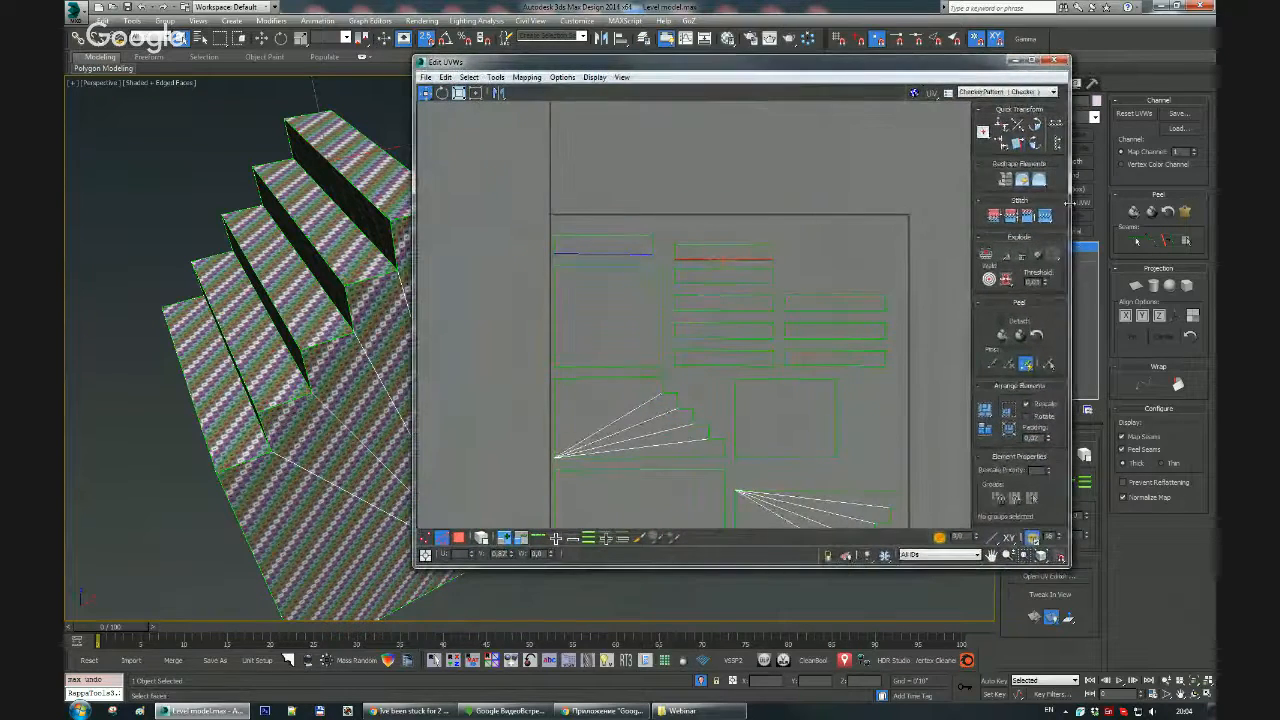
Step: Try the available stitch modes, including Stitch: Custom, on the selected strip edge and undo the results
left_click(995, 217)
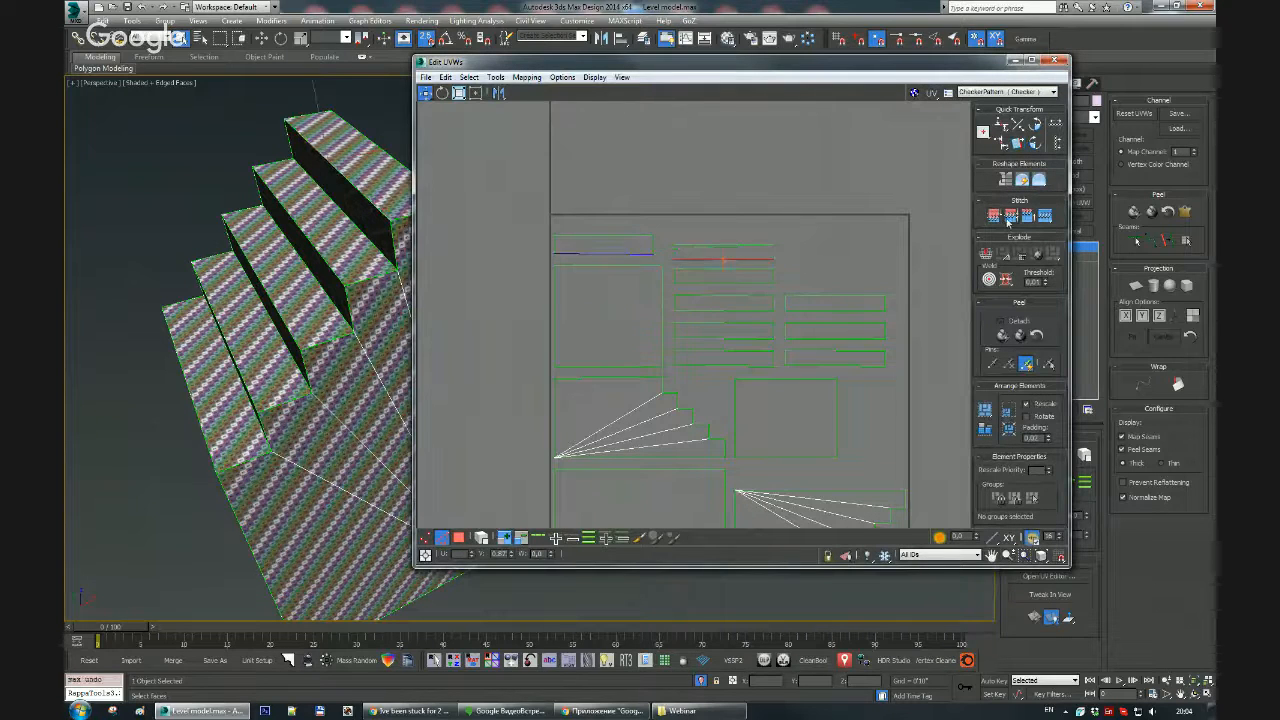
left_click(1011, 218)
left_click(1026, 217)
left_click(1028, 218)
key("ctrl+z")
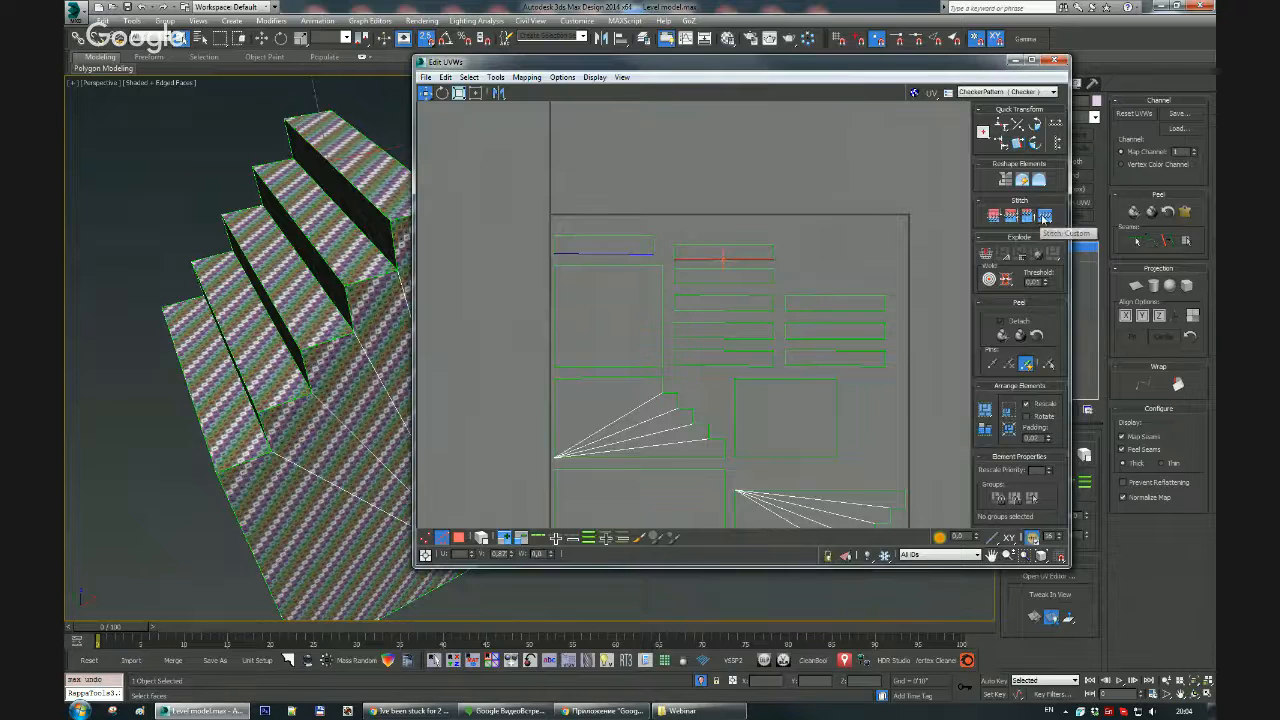
left_click(1045, 218)
key("ctrl+z")
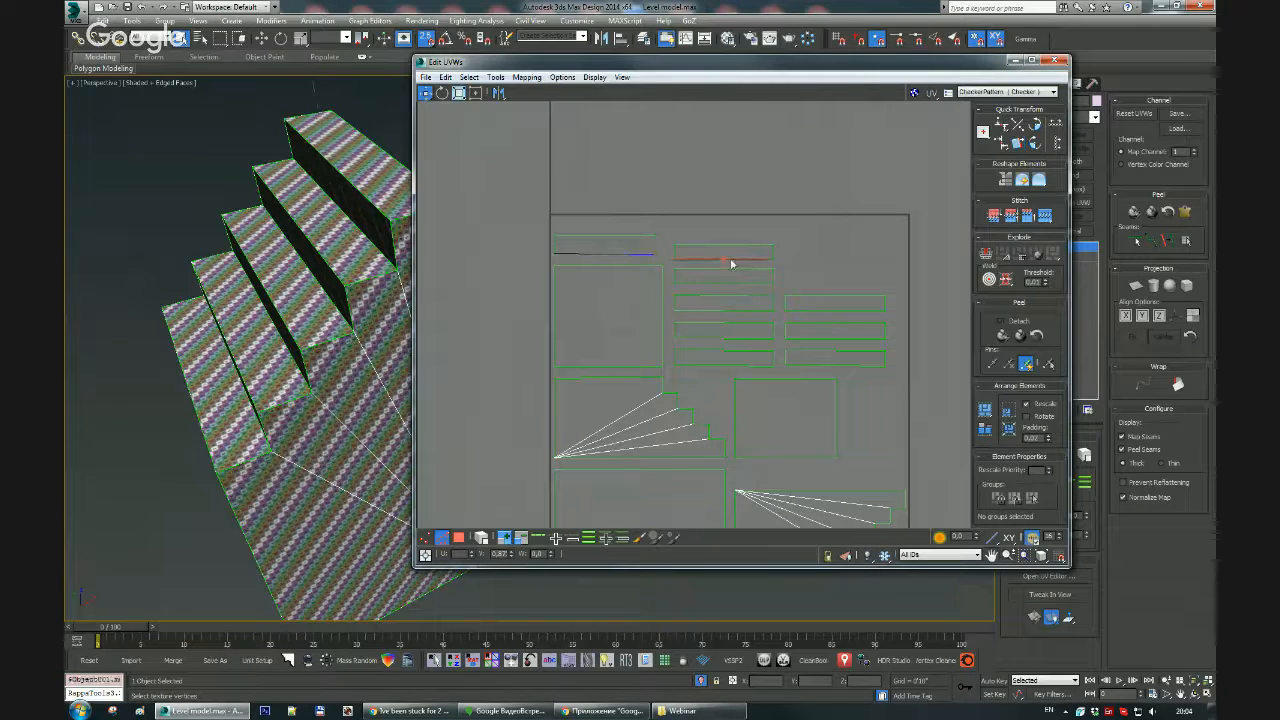
Step: Select the flight's top tread and move its UV strip above the UV square
middle_click_drag(317, 301, 431, 274, "alt")
left_click_drag(545, 59, 507, 250)
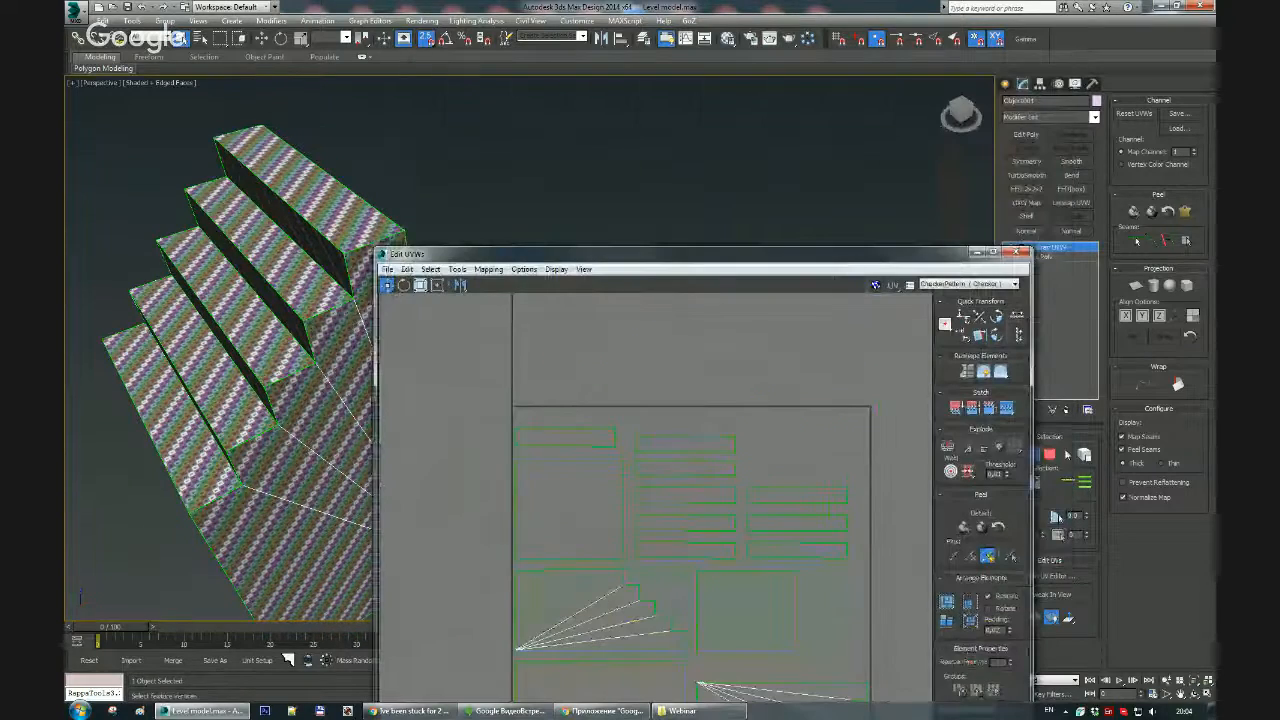
left_click(345, 212)
middle_click_drag(509, 346, 558, 299)
left_click_drag(603, 392, 612, 326)
left_click_drag(655, 253, 690, 128)
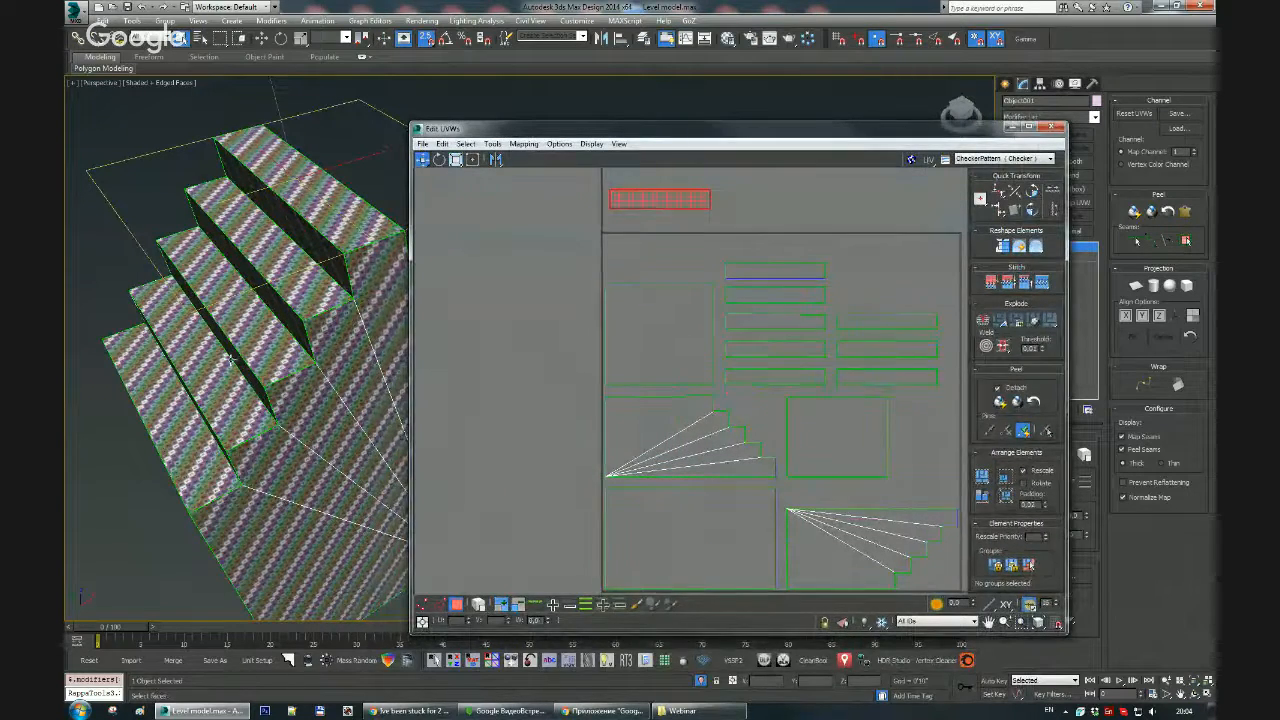
Step: Stitch the adjoining step strip to the lower edge of the separated top-tread strip using Stitch: Custom
middle_click_drag(186, 387, 270, 312, "alt")
scroll(270, 312, "down", 3)
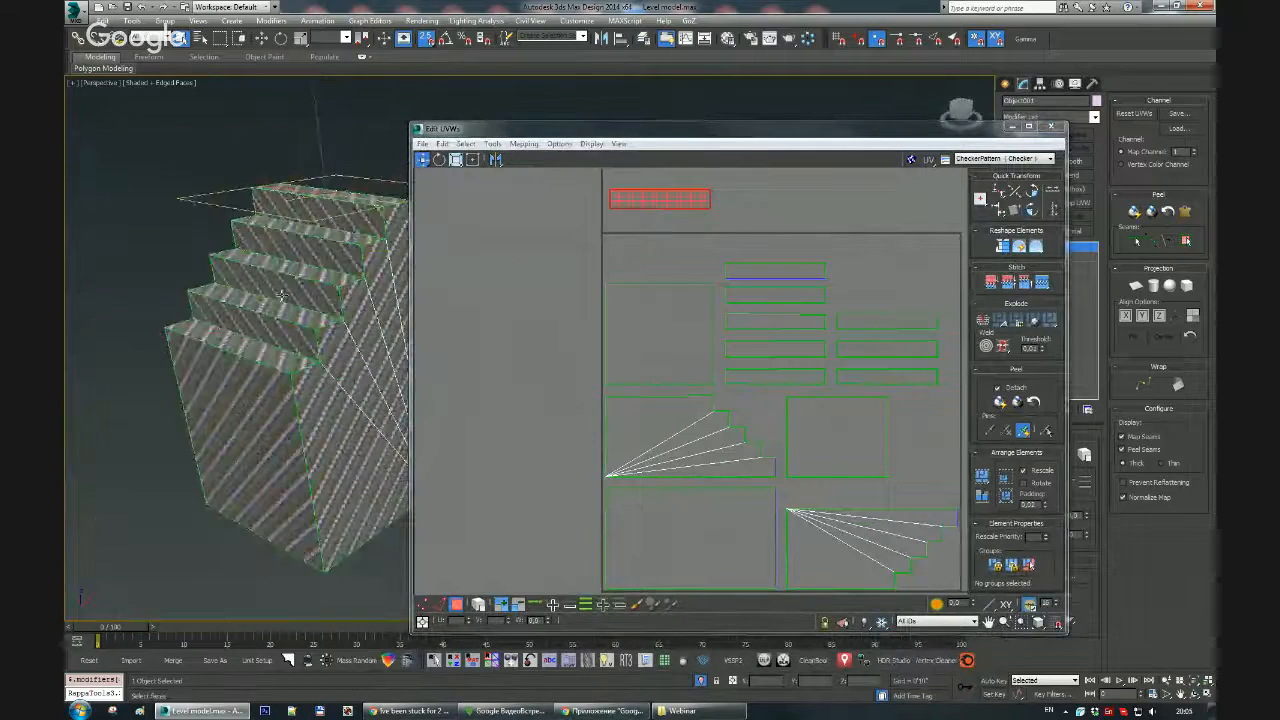
left_click(662, 243)
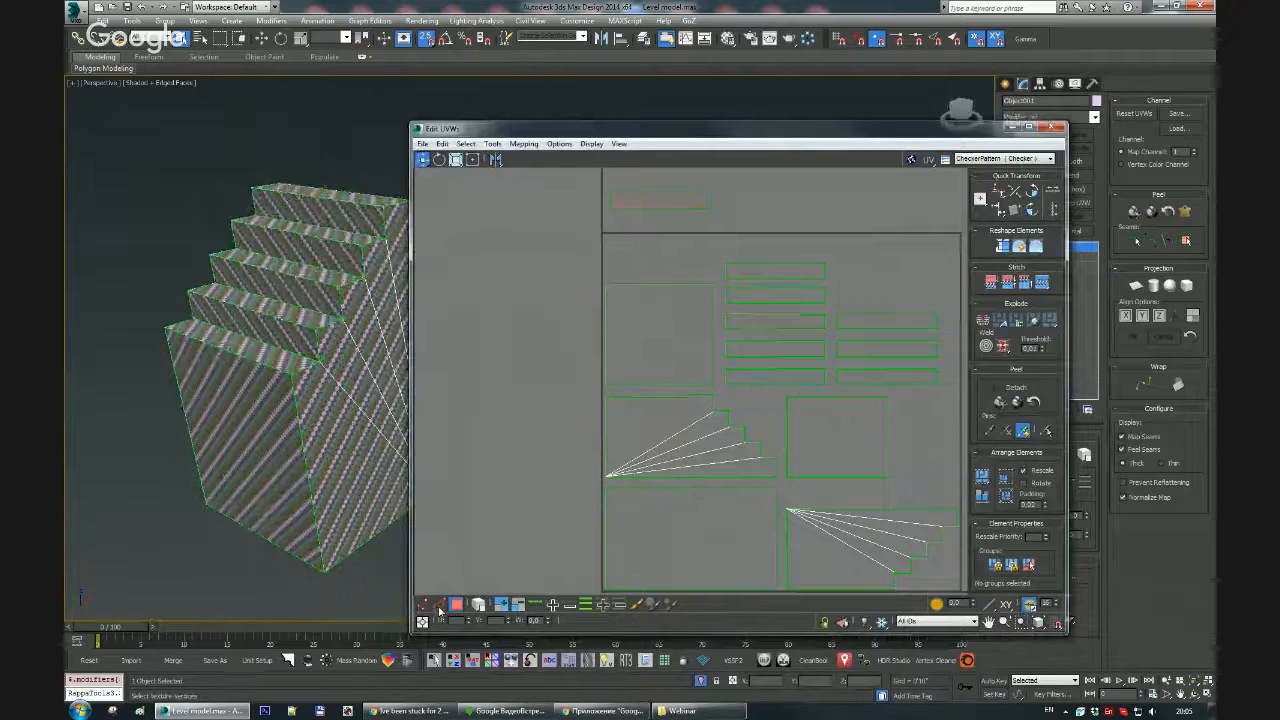
key("2")
left_click(652, 208)
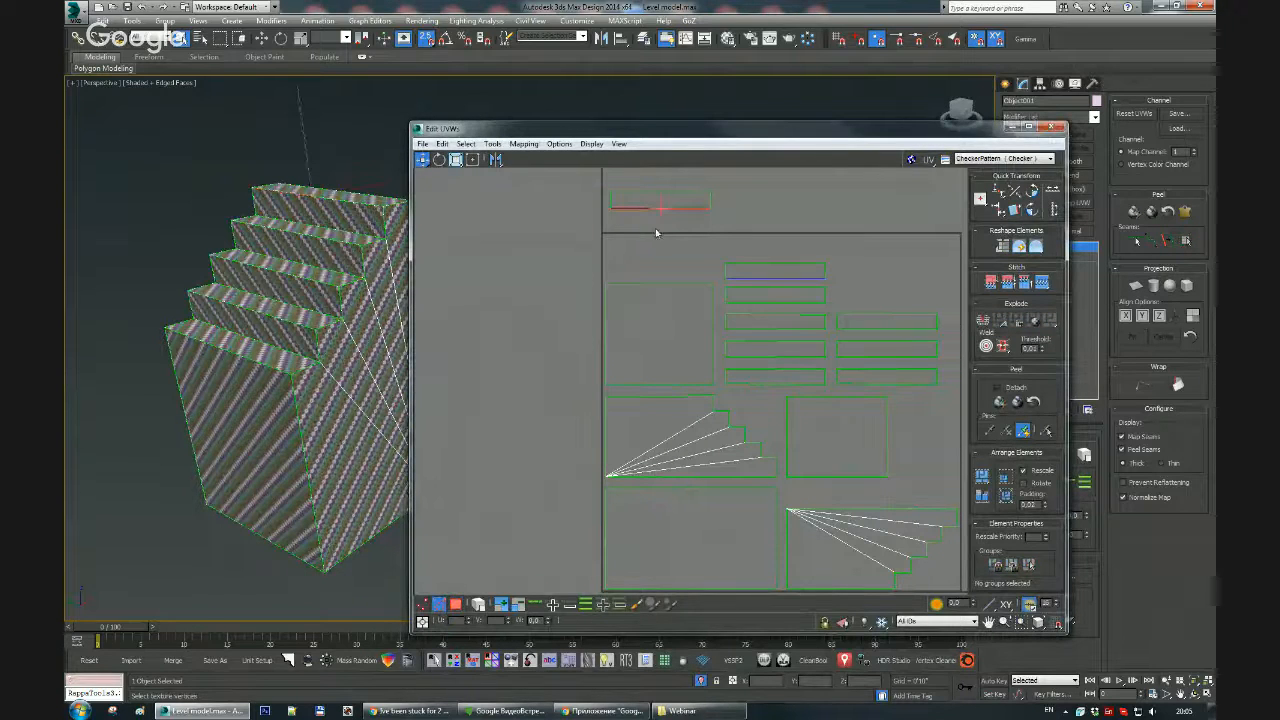
left_click(1041, 284)
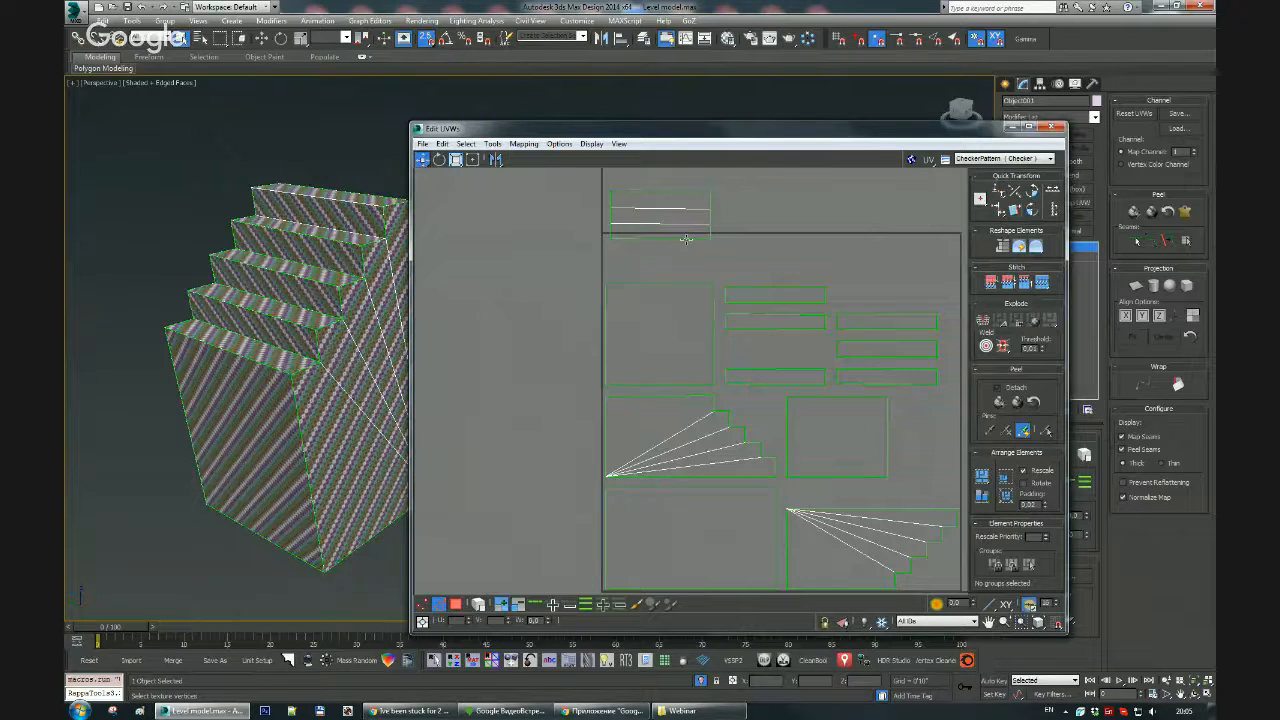
Step: Stitch the remaining tread and riser strips one below another along their shared edges into a single continuous cluster
left_click(686, 239)
key("s")
left_click(698, 255)
key("s")
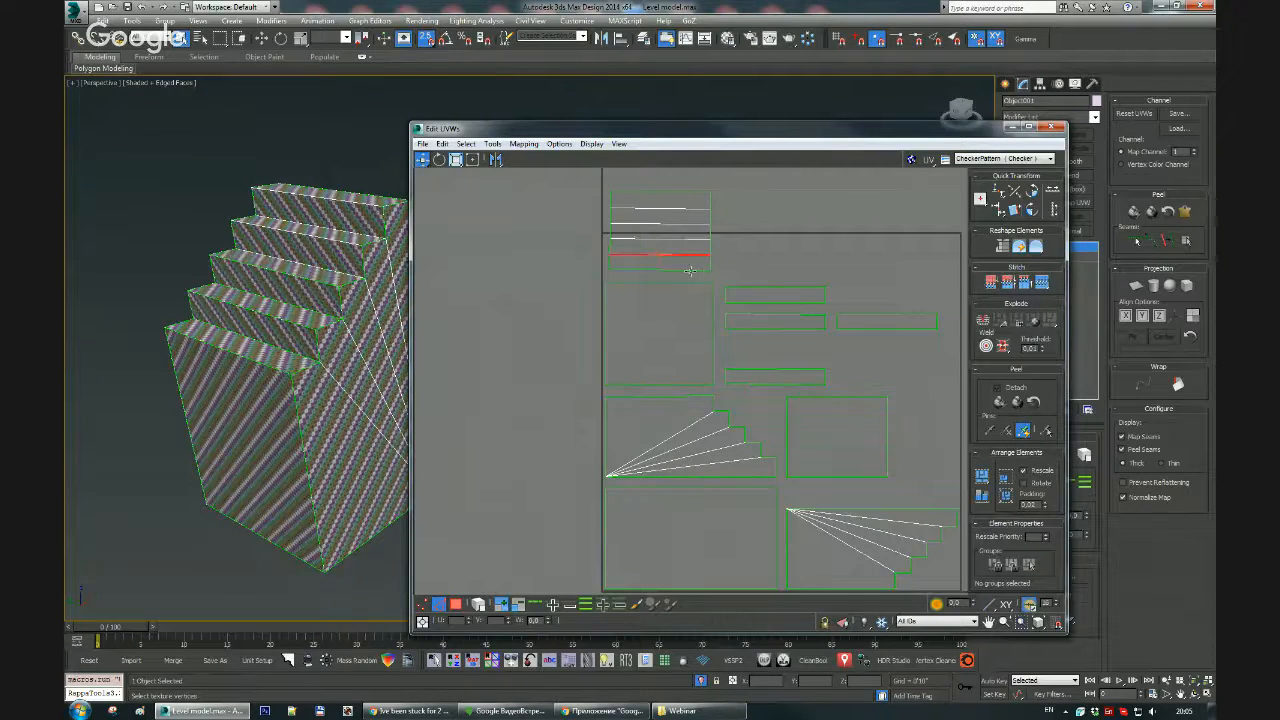
left_click(690, 271)
key("s")
left_click(688, 287)
key("s")
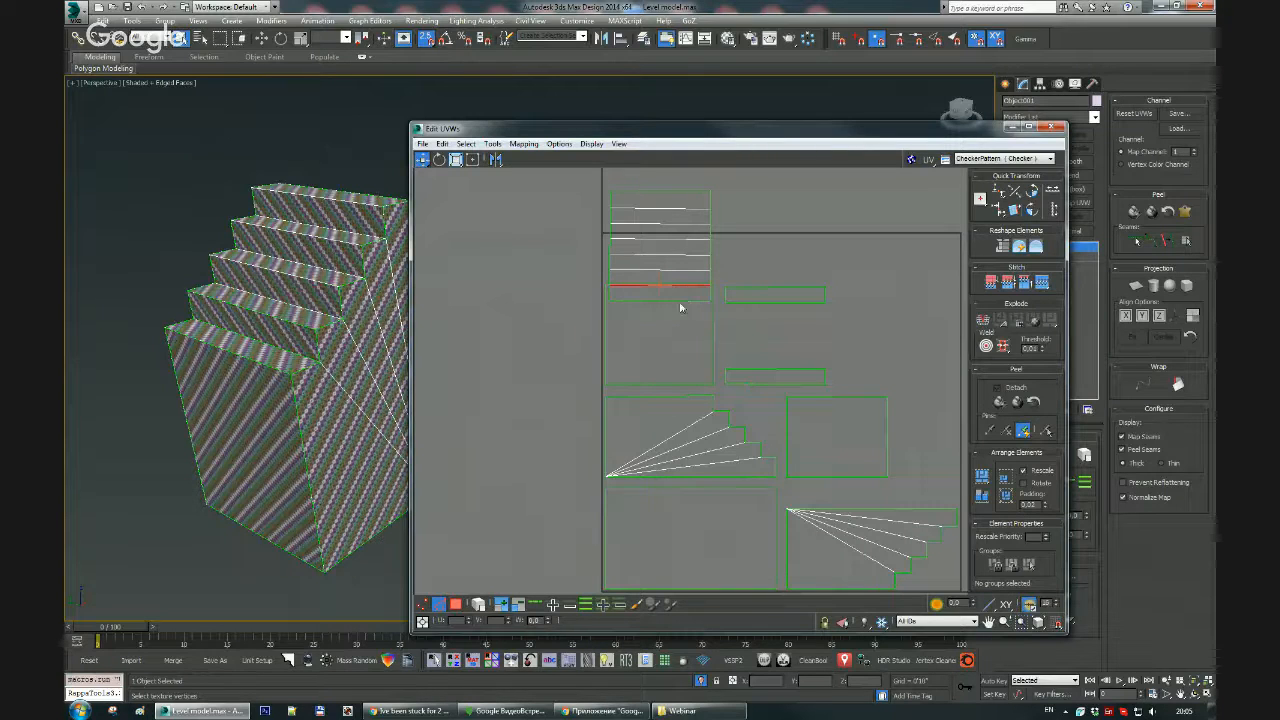
left_click(680, 302)
key("s")
left_click(674, 316)
key("s")
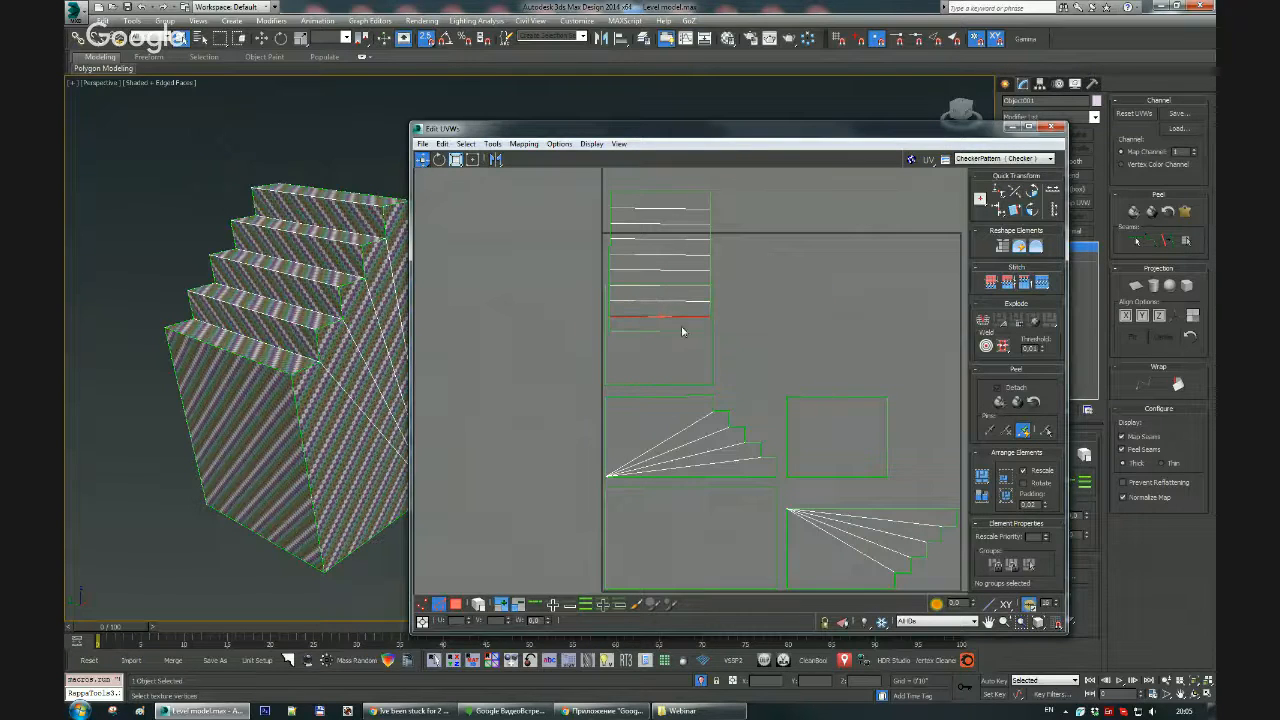
Step: Select the whole stitched step cluster as an element, move it left of the UV square and inspect the checker on the steps
left_click(456, 604)
left_click(478, 604)
left_click(666, 274)
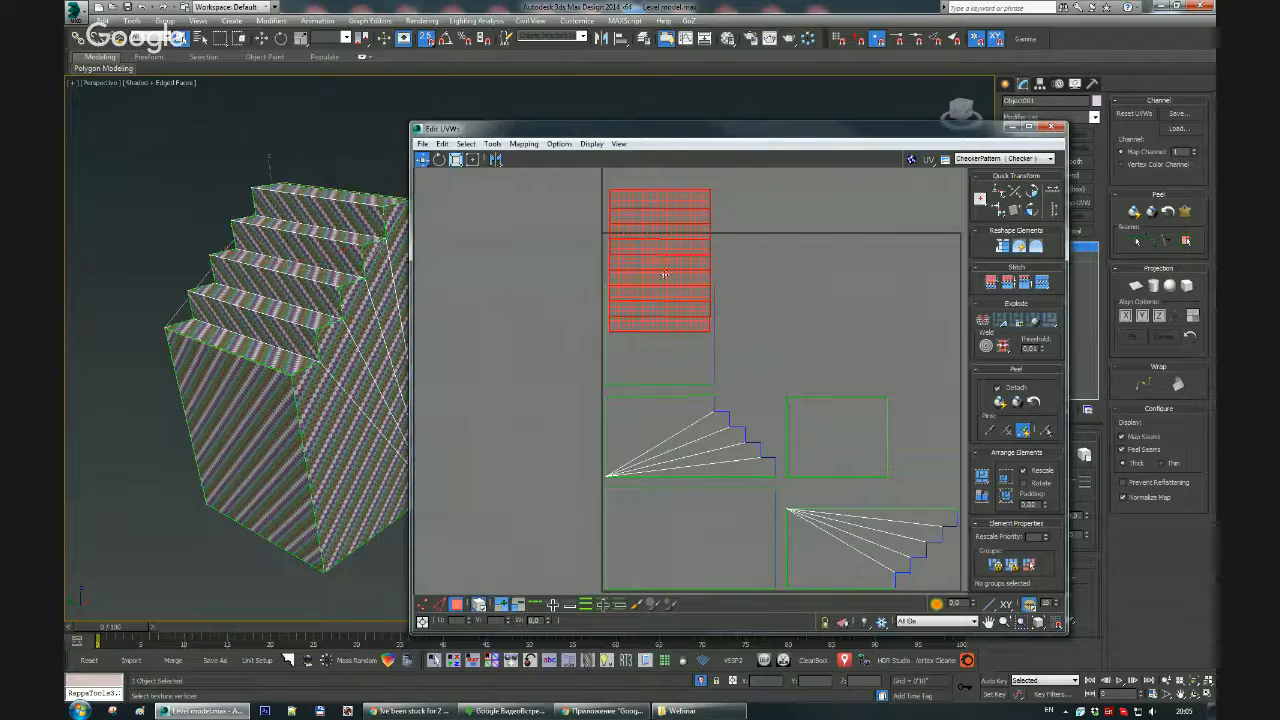
left_click_drag(656, 256, 513, 302)
middle_click_drag(215, 330, 255, 334, "alt")
scroll(289, 283, "up", 5)
middle_click_drag(289, 283, 243, 296, "alt")
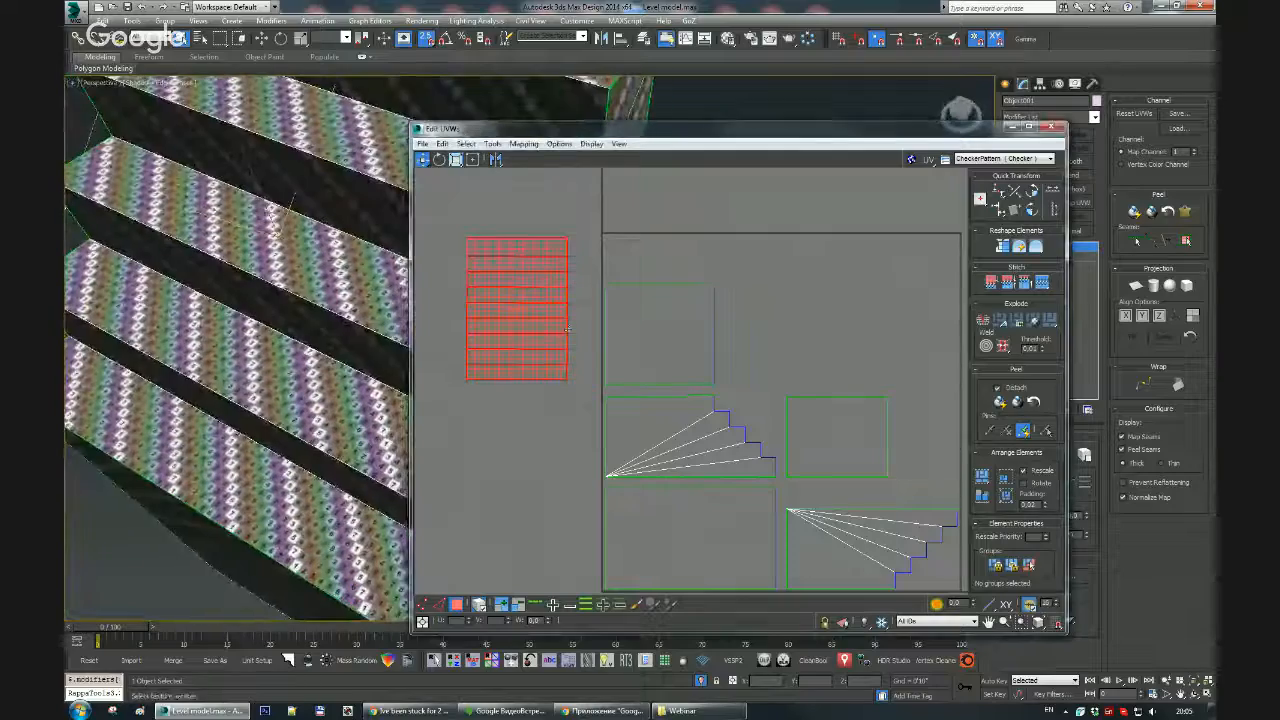
middle_click_drag(510, 308, 572, 293)
scroll(257, 292, "down", 4)
middle_click_drag(238, 297, 300, 320, "alt")
Step: Turn on selected-face shading and move the flight's large back-face cluster partly outside the UV square, below the stitched steps
left_click(606, 474)
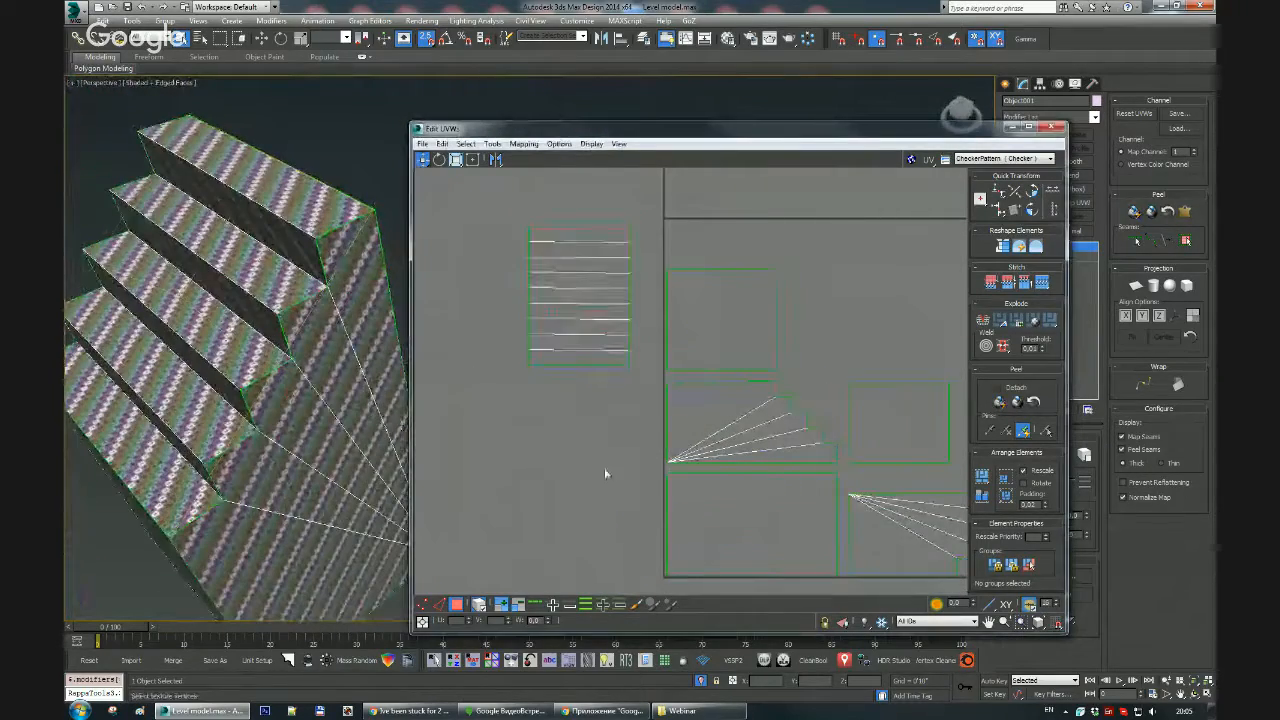
middle_click_drag(606, 474, 602, 408)
mouse_move(250, 400)
middle_mouse_down("alt")
mouse_move(306, 414)
mouse_move(178, 448)
mouse_move(270, 353)
mouse_move(163, 406)
mouse_move(232, 382)
middle_mouse_up("alt")
left_click(700, 462)
key("F2")
scroll(186, 392, "down", 3)
left_click_drag(748, 480, 593, 452)
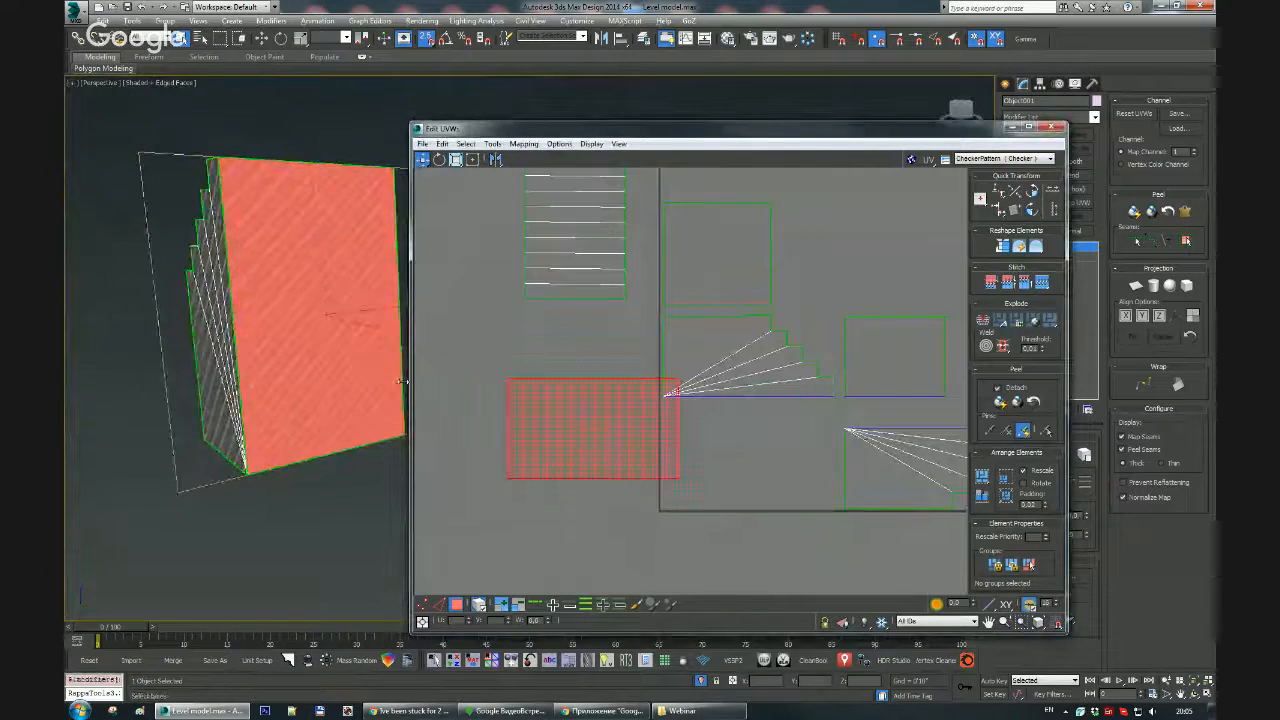
Step: Examine the checker pattern on the flight's large back face up close, keeping the UV editor clear of it
scroll(368, 398, "up", 6)
middle_click_drag(293, 434, 268, 348, "alt")
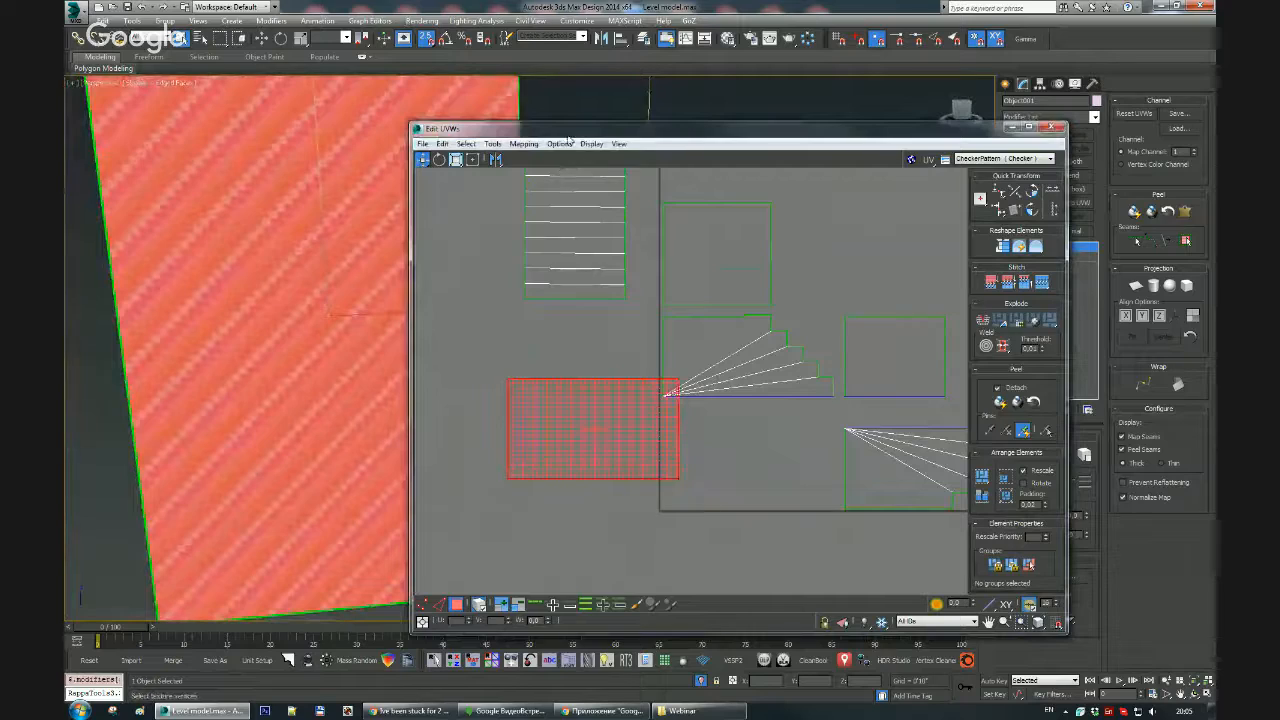
left_click_drag(563, 128, 617, 114)
mouse_move(335, 313)
middle_mouse_down()
mouse_move(289, 308)
mouse_move(356, 308)
middle_mouse_up()
key("1")
left_click_drag(631, 106, 676, 95)
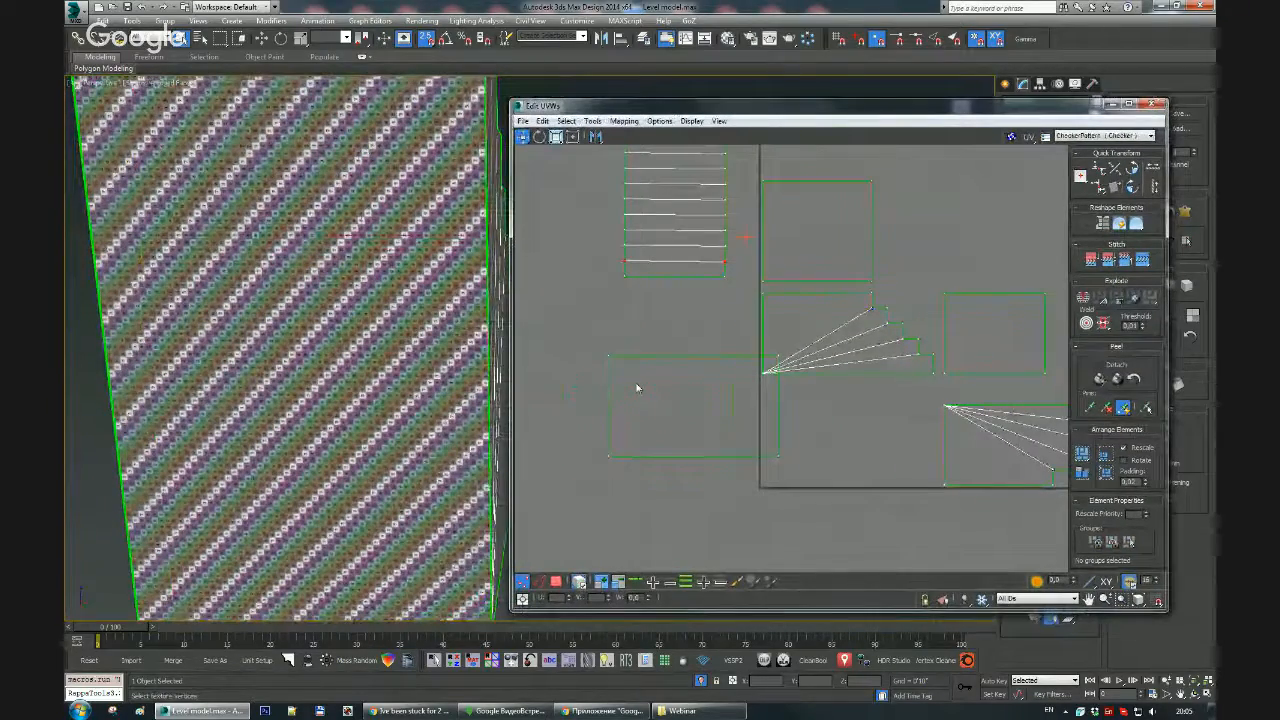
middle_click_drag(333, 315, 371, 333)
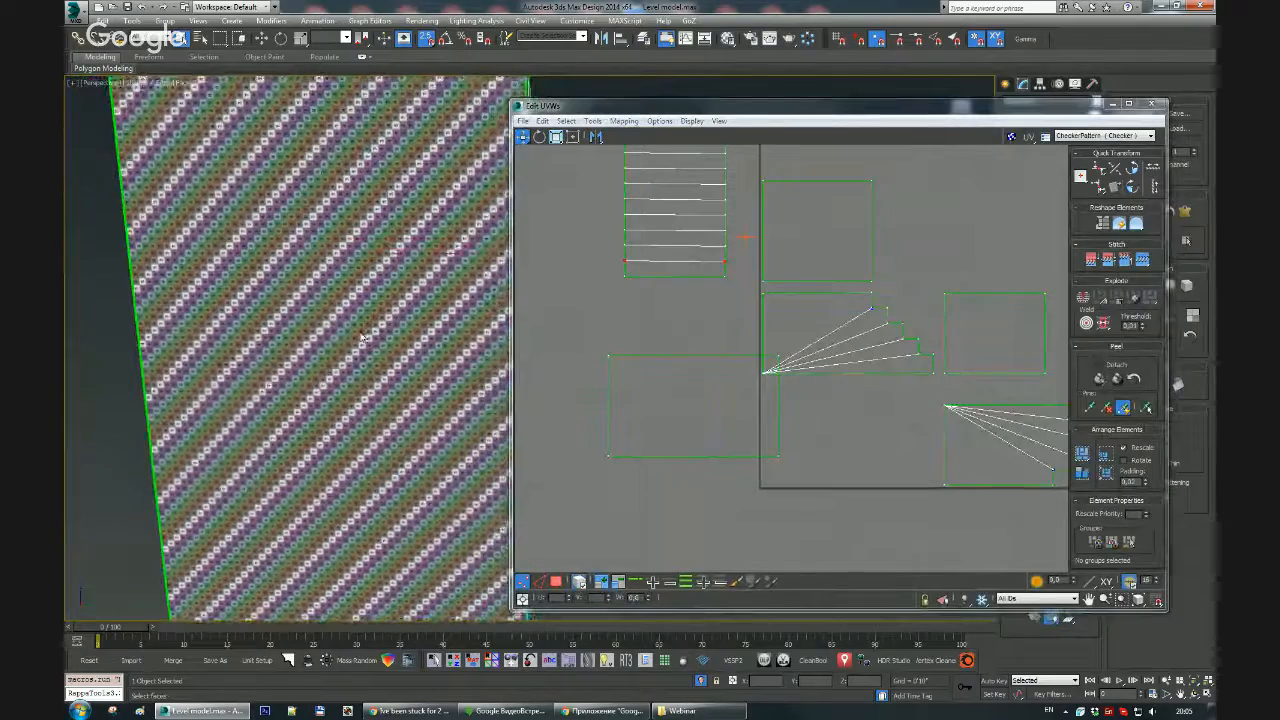
scroll(338, 307, "up", 5)
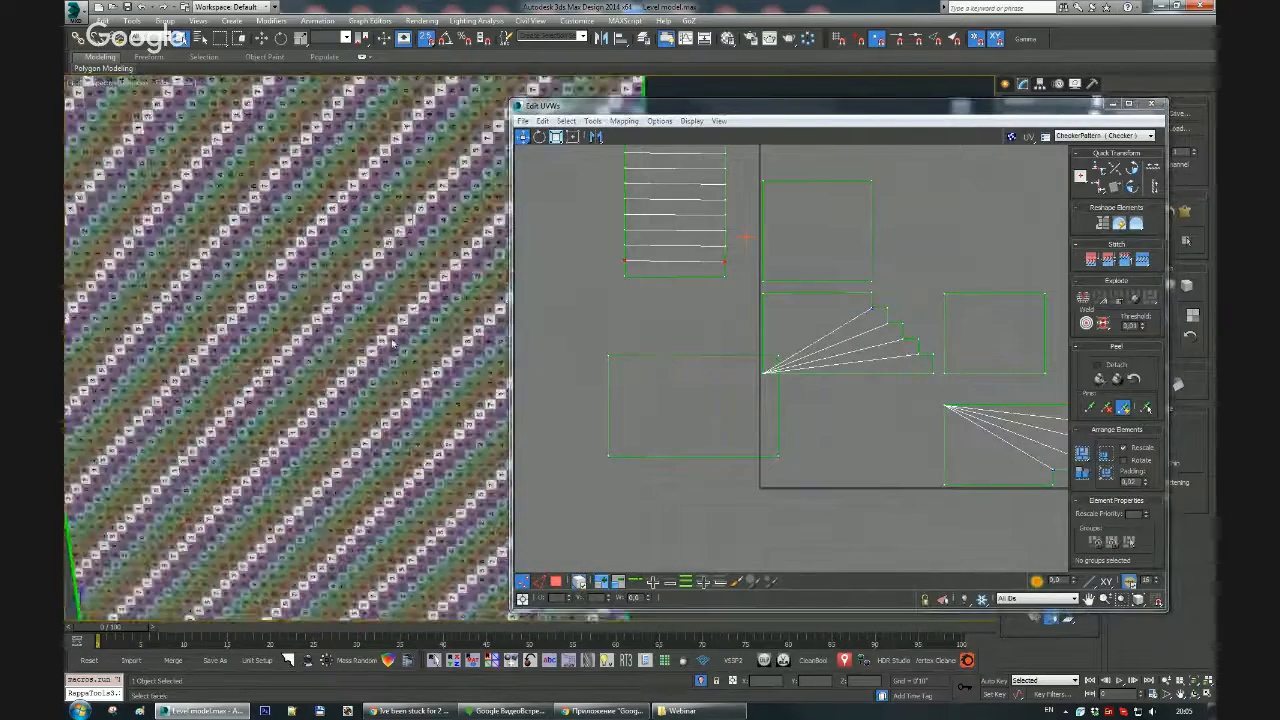
scroll(338, 307, "down", 2)
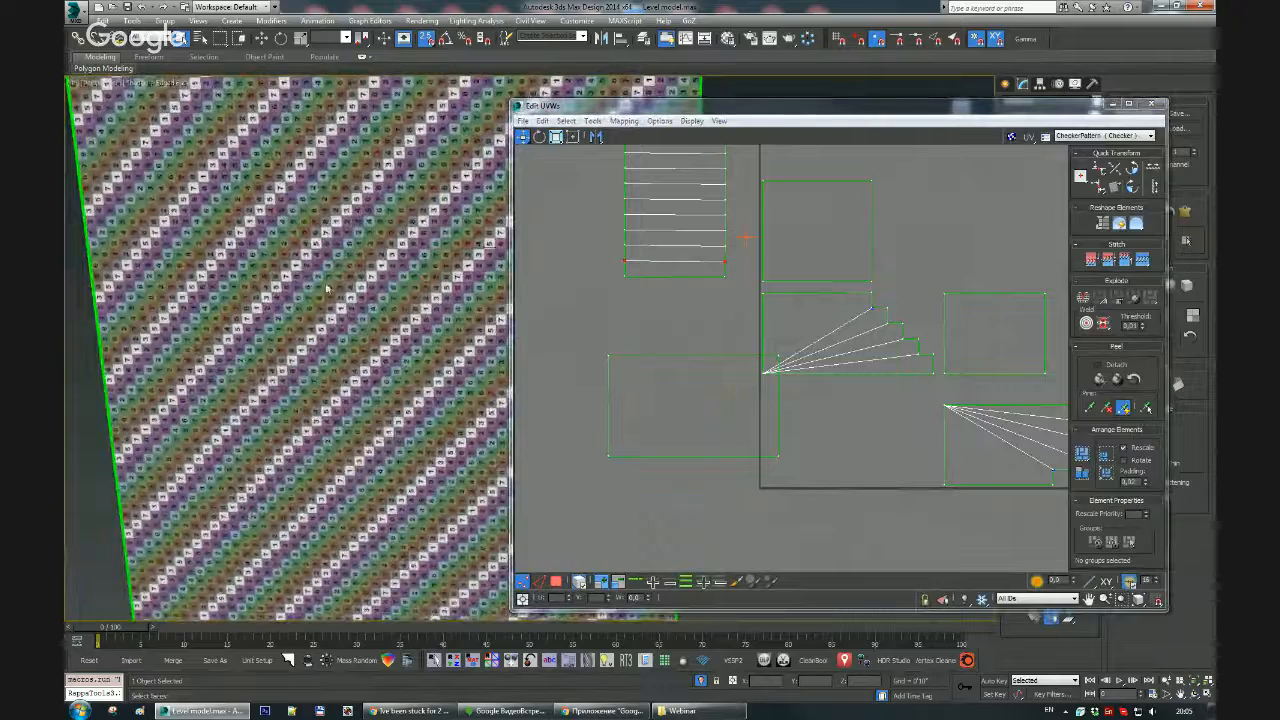
Step: Turn off selected-face shading, rotate the large back-face cluster 90 degrees and place it upright directly below the stitched steps
left_click(555, 582)
left_click(664, 432)
key("F2")
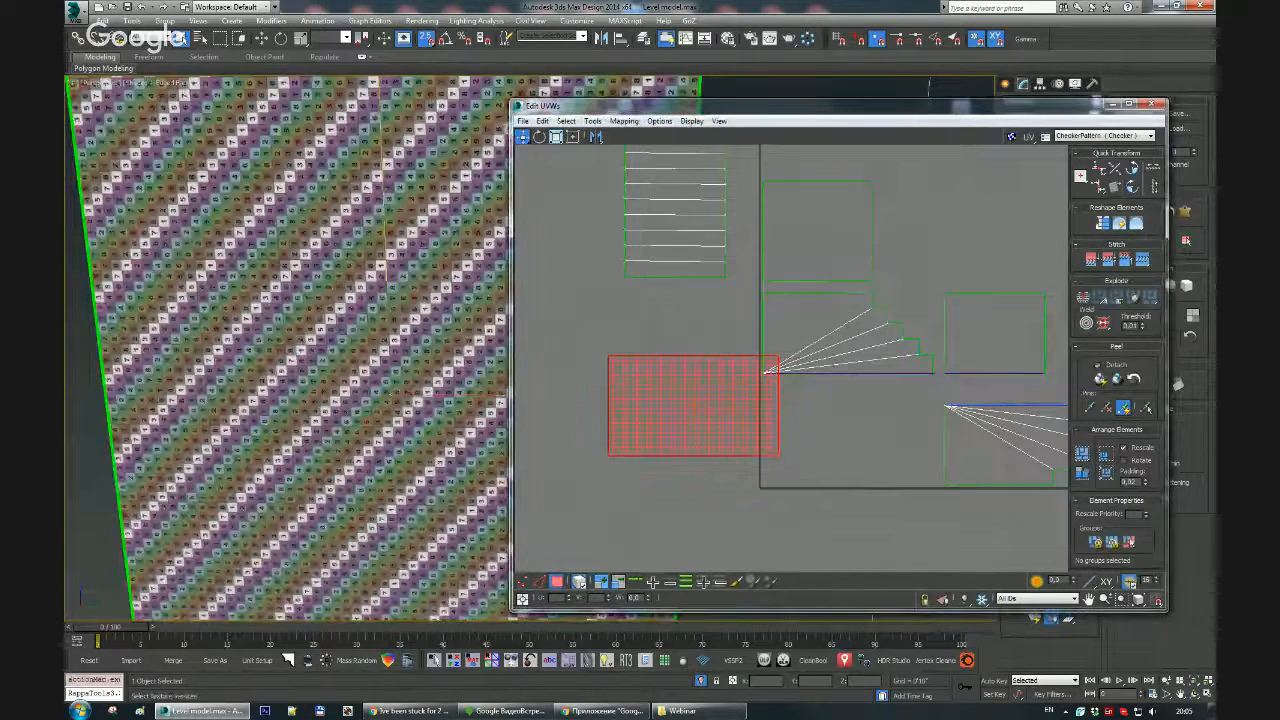
left_click(1131, 174)
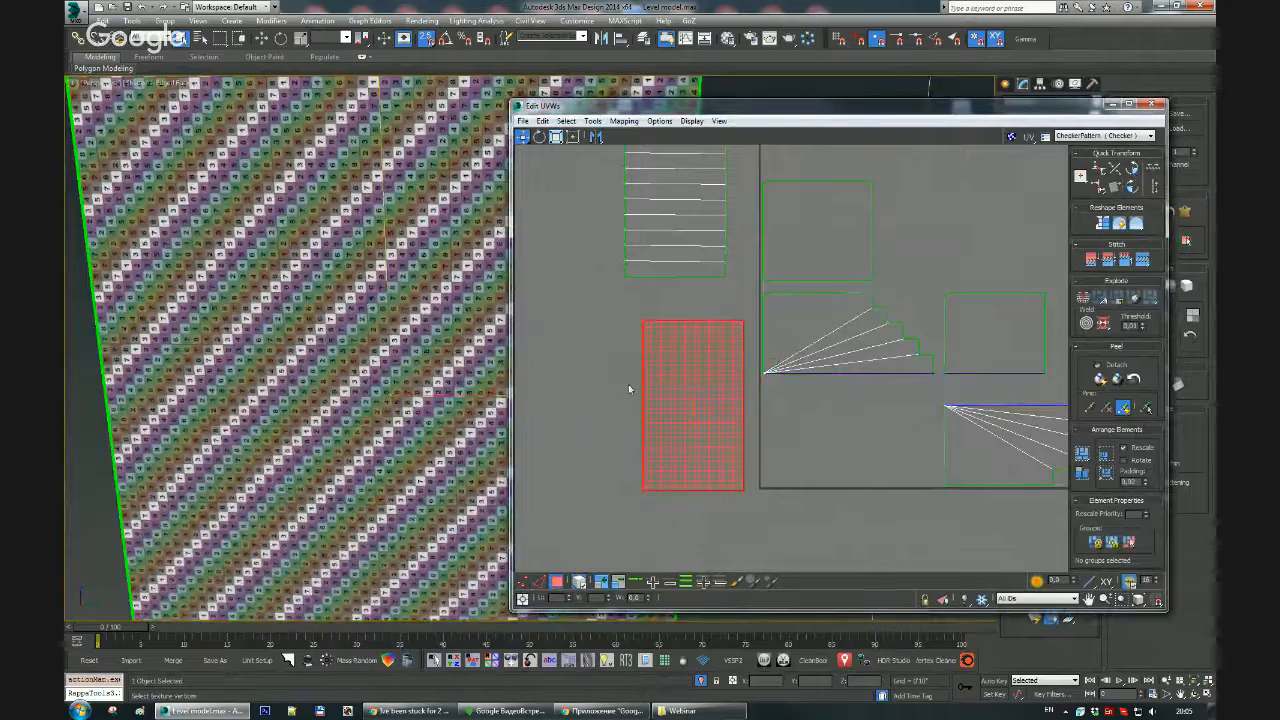
middle_click_drag(628, 384, 632, 380)
left_click_drag(700, 379, 679, 387)
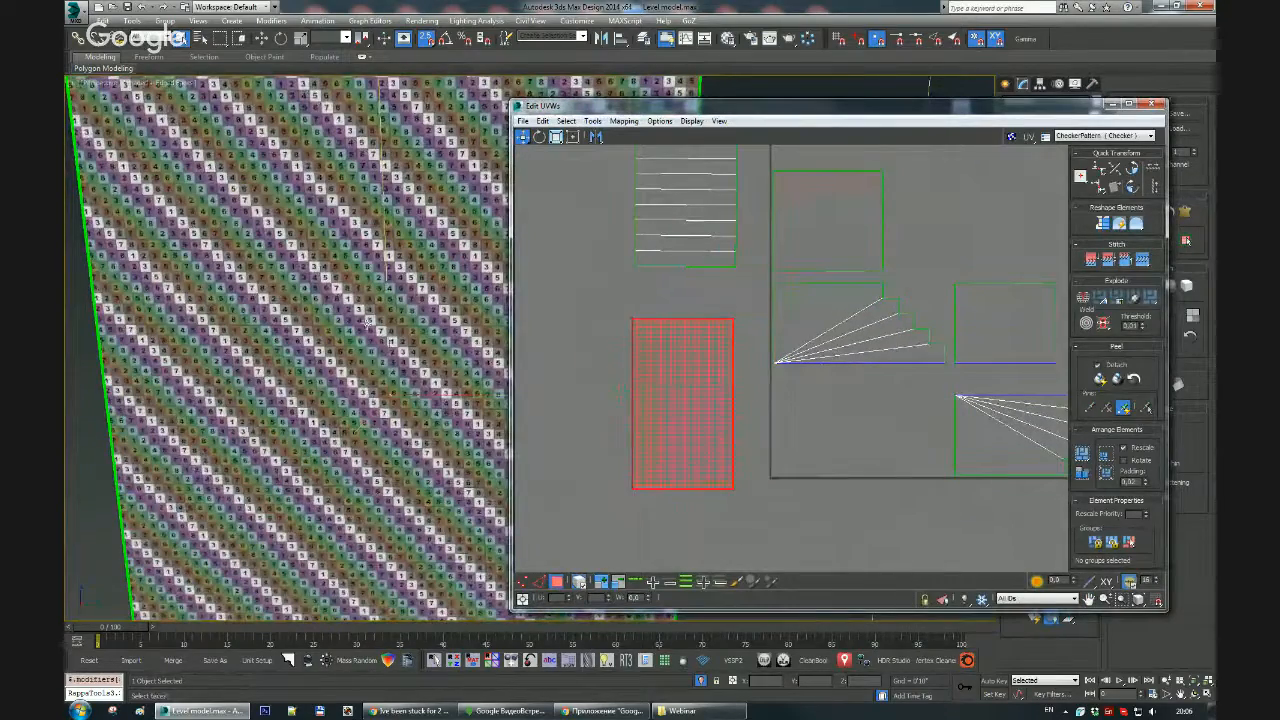
middle_click_drag(369, 341, 430, 365, "alt")
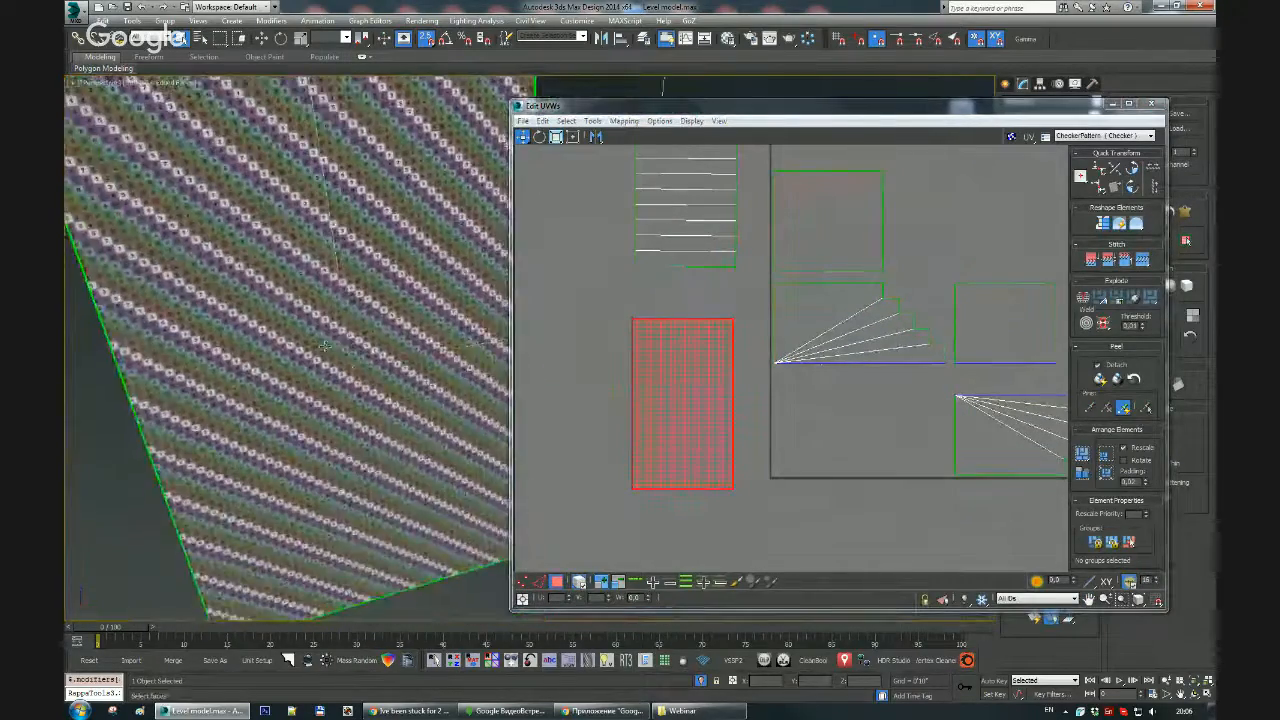
Step: Stitch both stepped side profiles and the step strip to the back-face cluster along its two long edges and upper edge
left_click(539, 581)
left_click(633, 430)
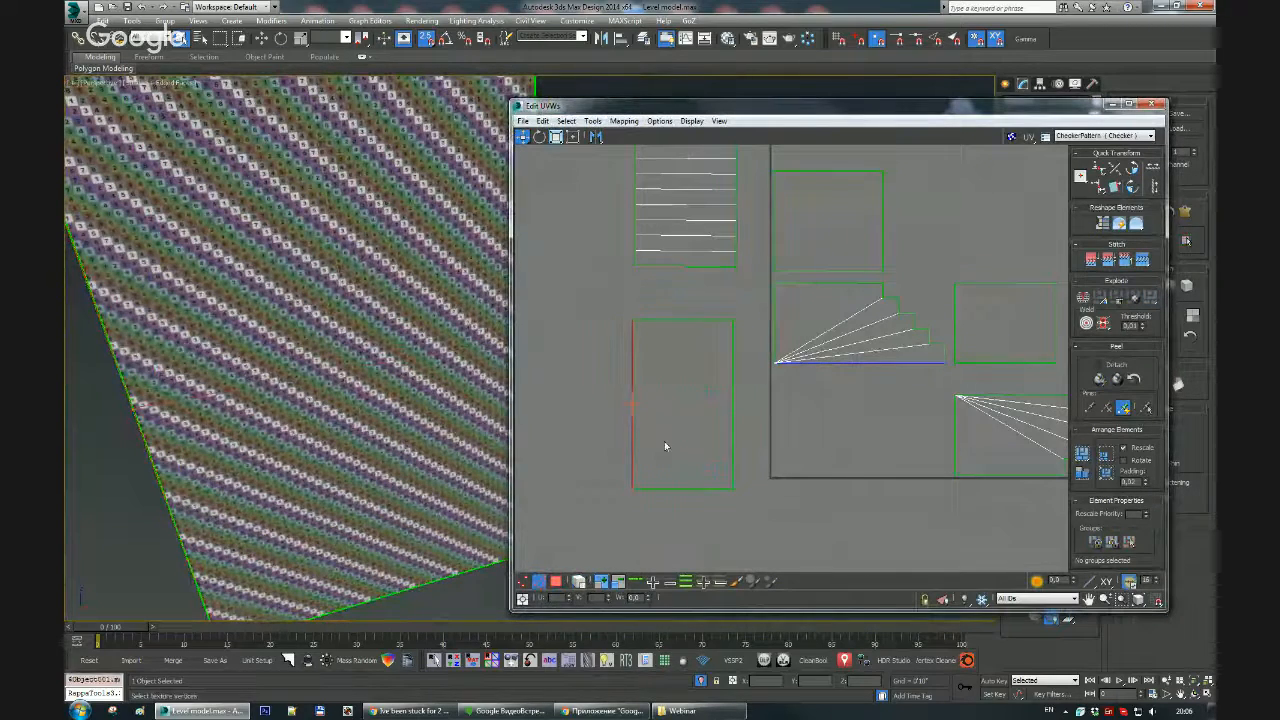
key("s")
left_click(734, 402)
key("s")
left_click(680, 321)
mouse_move(681, 333)
middle_mouse_down()
mouse_move(686, 420)
mouse_move(676, 331)
middle_mouse_up()
key("s")
scroll(679, 389, "down", 2)
scroll(430, 367, "down", 2)
mouse_move(497, 367)
middle_mouse_down()
mouse_move(430, 367)
mouse_move(505, 390)
middle_mouse_up()
middle_click_drag(410, 410, 517, 418, "alt")
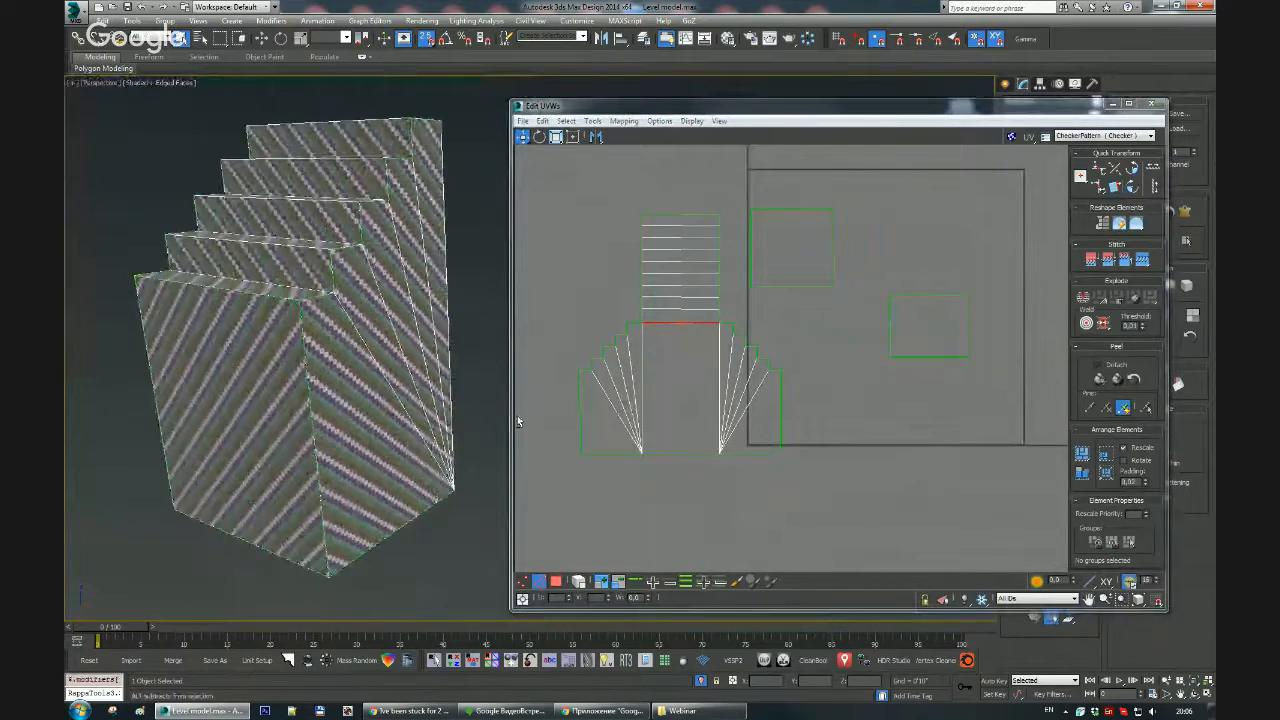
Step: Stitch the two remaining rectangular clusters to the outer edge of one stepped side and to the back face's lower edge
left_click(779, 416)
key("s")
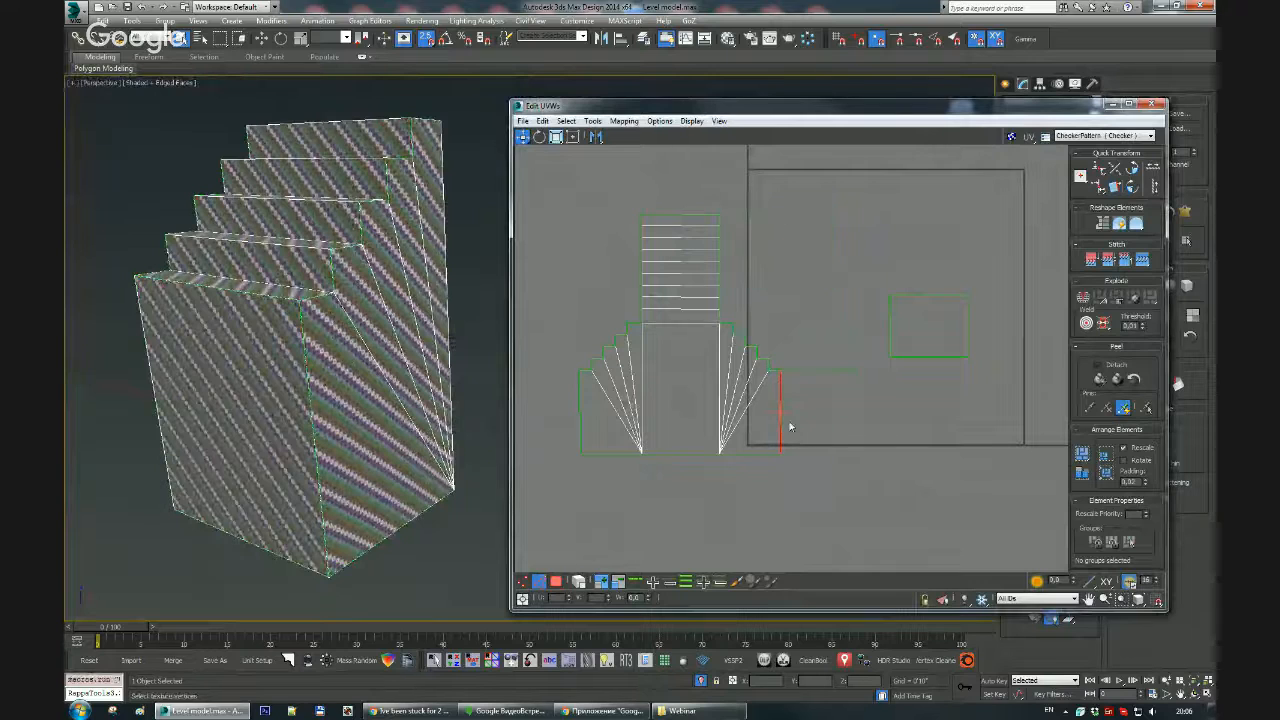
left_click(568, 404)
middle_click_drag(764, 489, 749, 484)
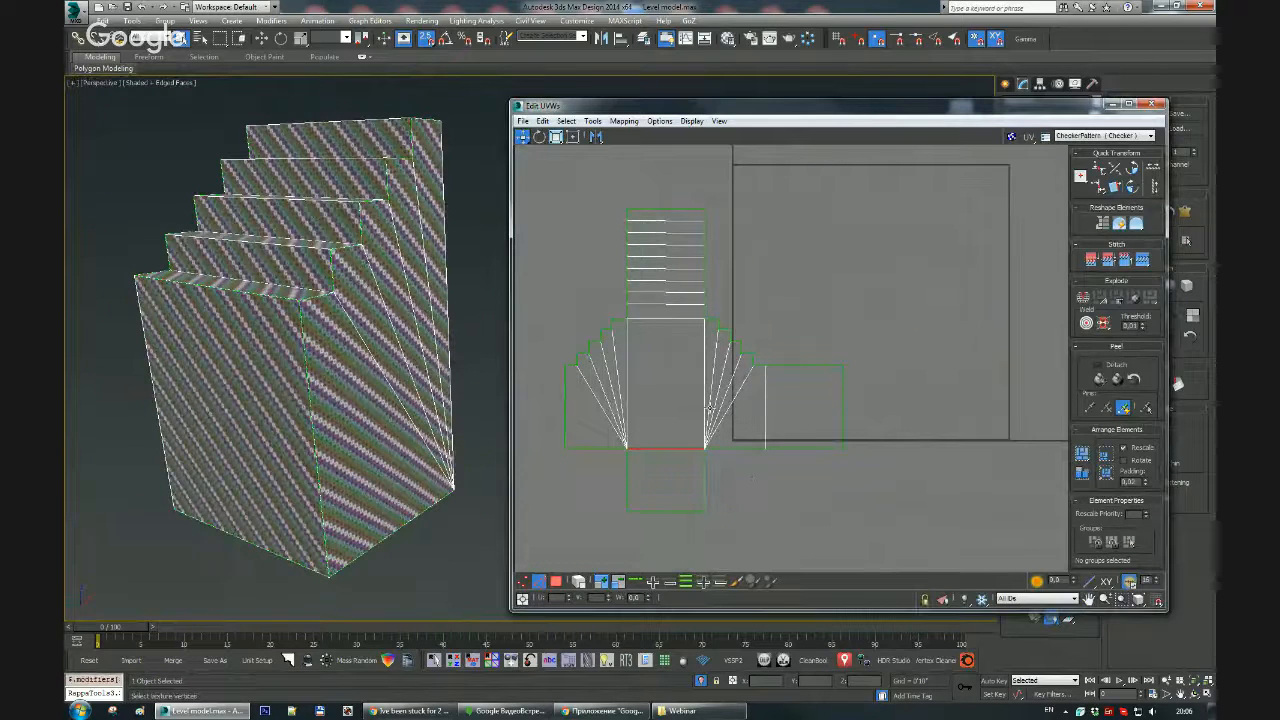
key("3")
left_click(662, 314)
left_click(719, 500)
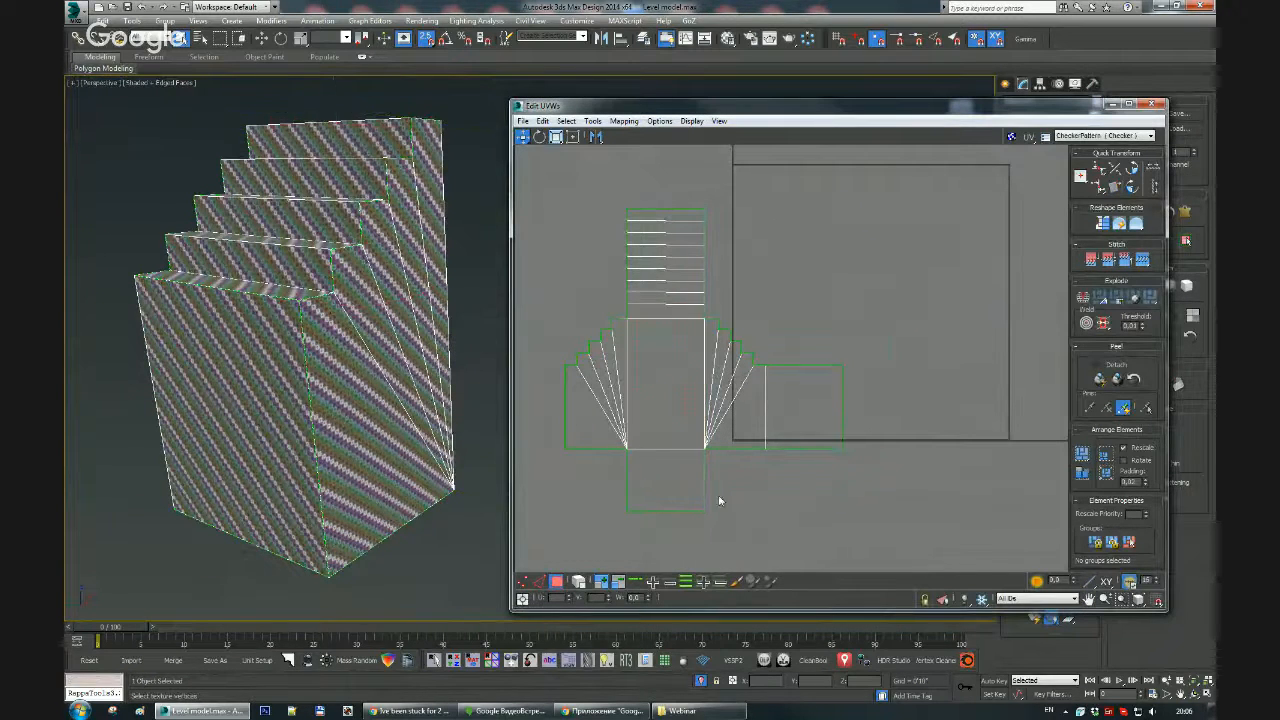
Step: Select the whole unwrapped flight as an element, scale it down with Freeform and place it in the UV square's upper-left area
left_click(577, 583)
left_click_drag(646, 406, 790, 356)
middle_click_drag(420, 363, 372, 395, "alt")
left_click(573, 137)
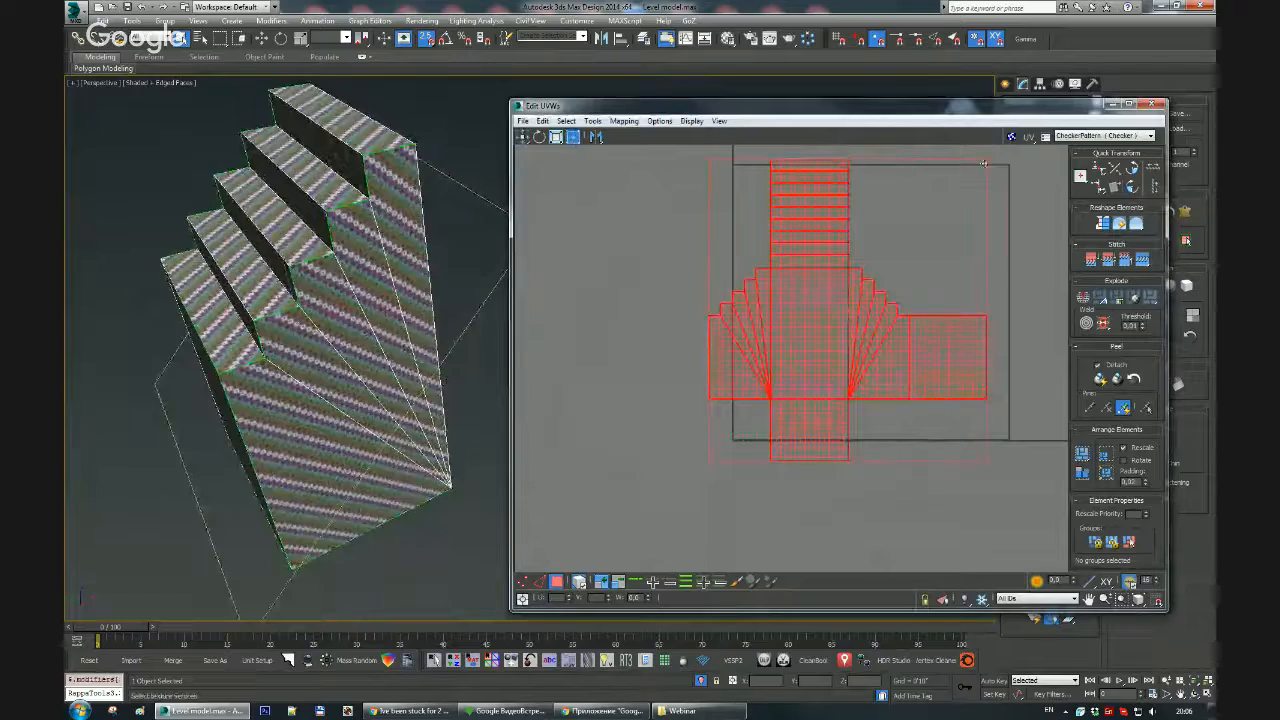
left_click_drag(985, 161, 803, 357)
left_click_drag(768, 407, 807, 229)
middle_click_drag(338, 282, 340, 253, "alt")
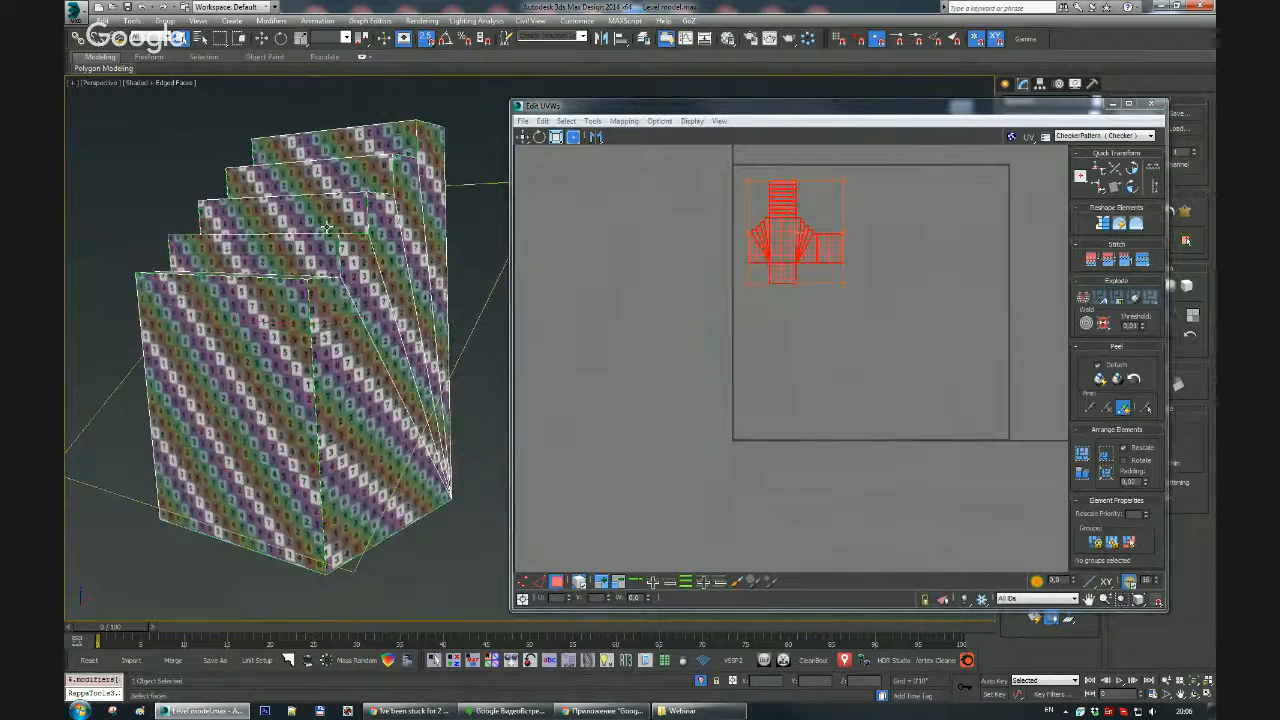
middle_click_drag(339, 250, 330, 310, "alt")
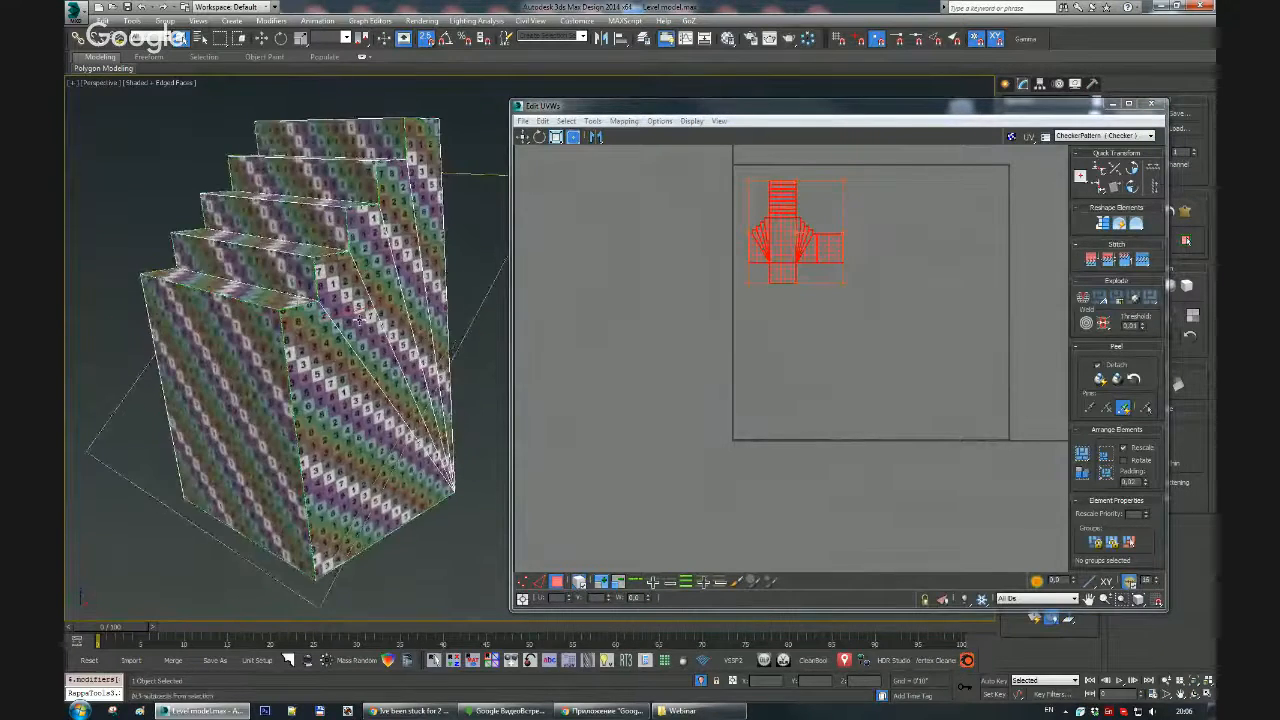
left_click(799, 305)
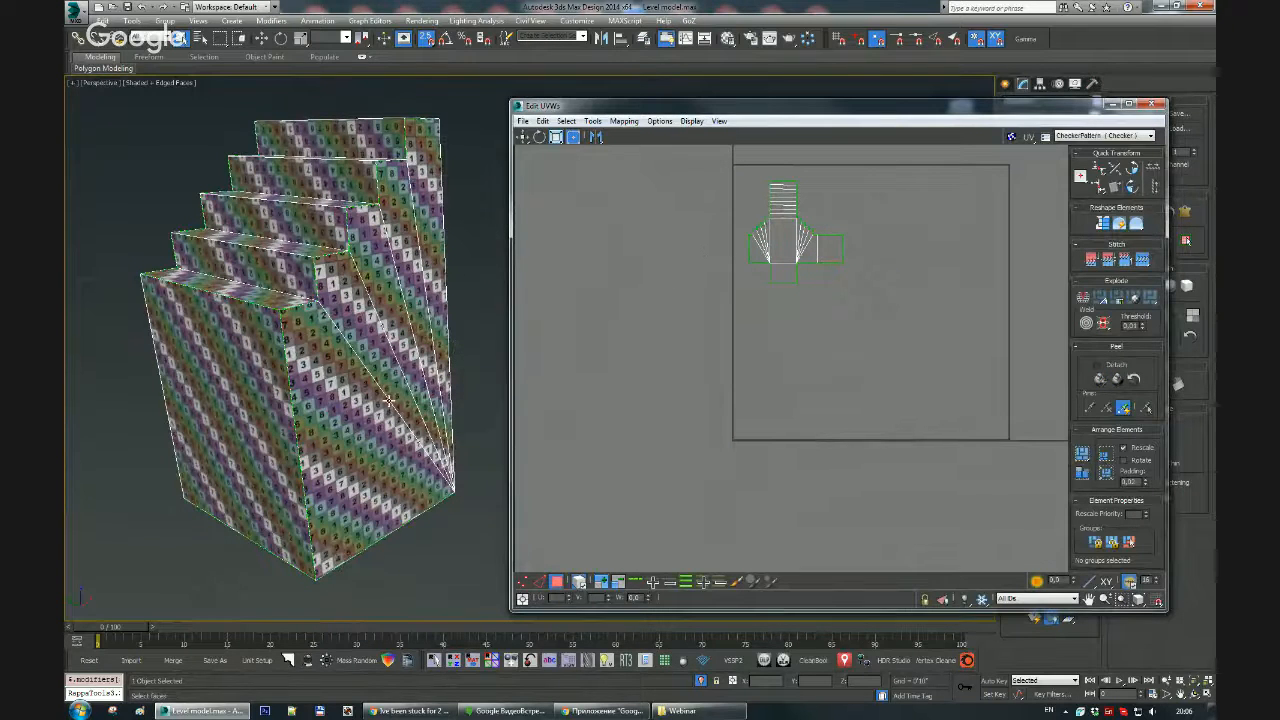
Step: Collapse the flight to an Editable Poly, clone it beside the original and compare the checker on both flights
key("ctrl+e")
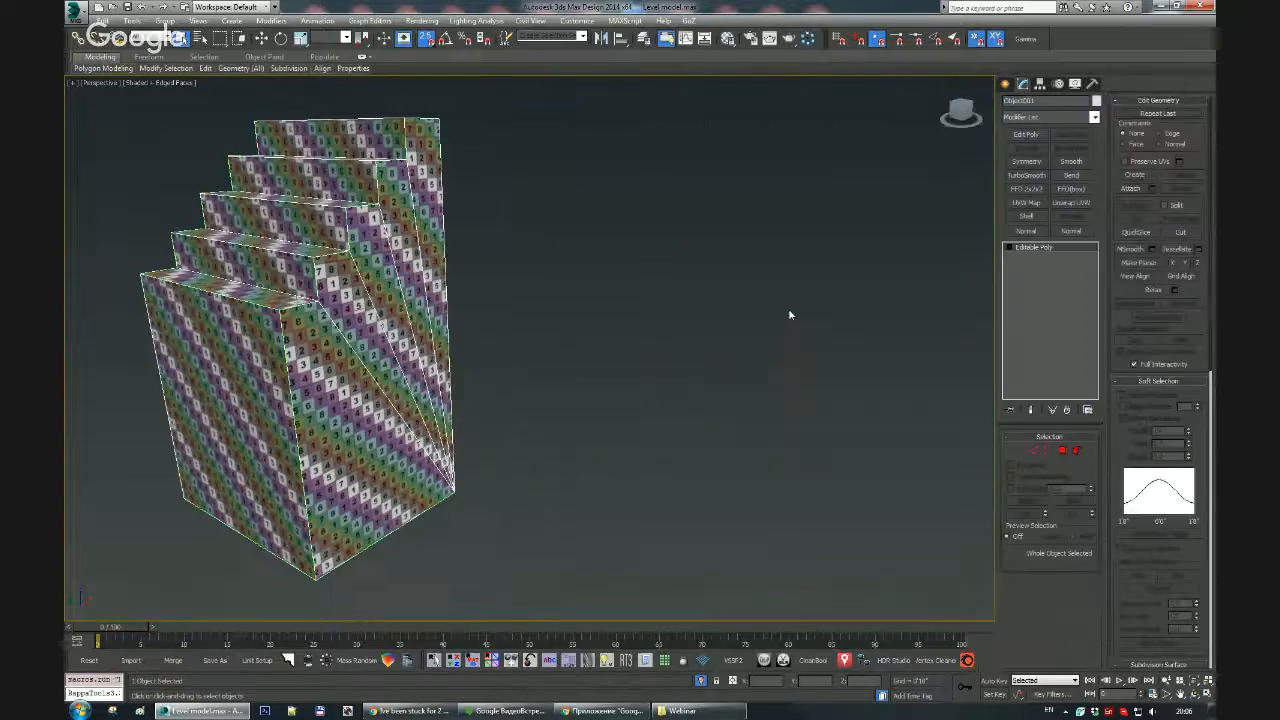
mouse_move(362, 328)
middle_mouse_down("alt")
mouse_move(369, 375)
mouse_move(360, 370)
mouse_move(456, 331)
middle_mouse_up("alt")
key("w")
key("s")
left_click_drag(326, 272, 643, 412, "shift")
left_click(643, 409)
mouse_move(643, 409)
middle_mouse_down("alt")
mouse_move(591, 334)
mouse_move(519, 331)
mouse_move(463, 347)
mouse_move(483, 350)
mouse_move(435, 322)
middle_mouse_up("alt")
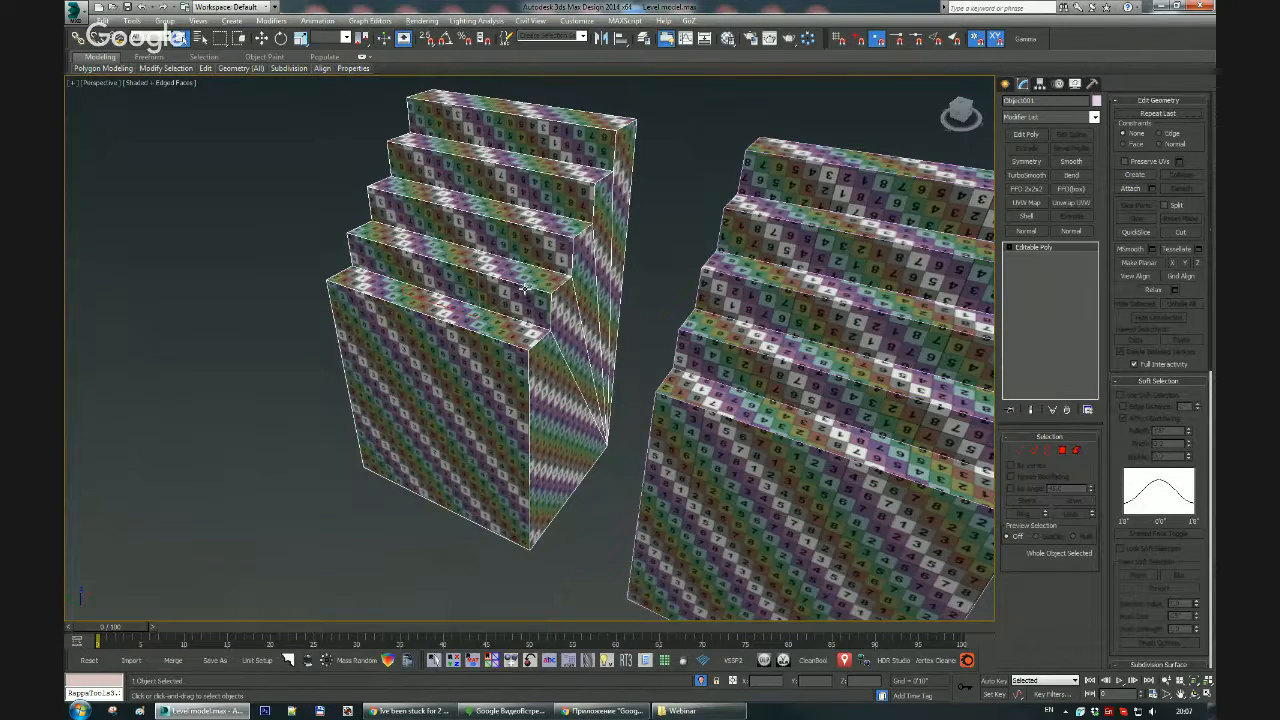
middle_click_drag(522, 288, 533, 338, "alt")
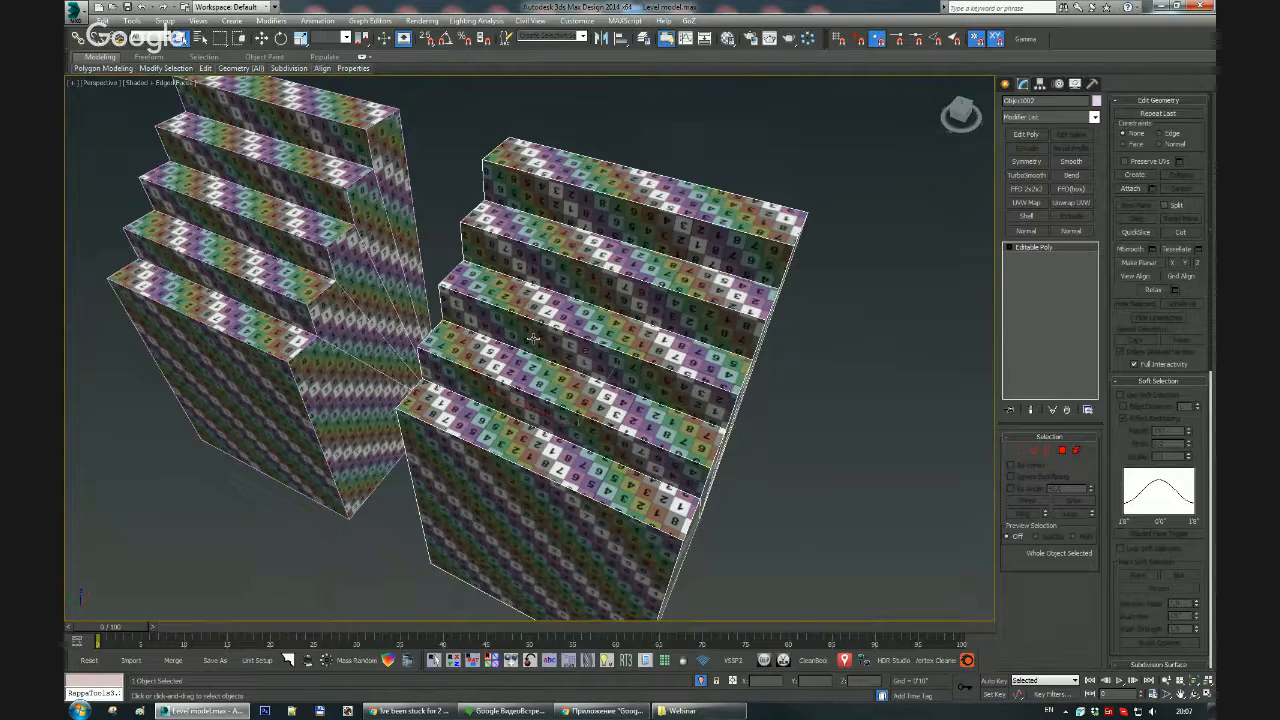
middle_click_drag(620, 388, 596, 372, "alt")
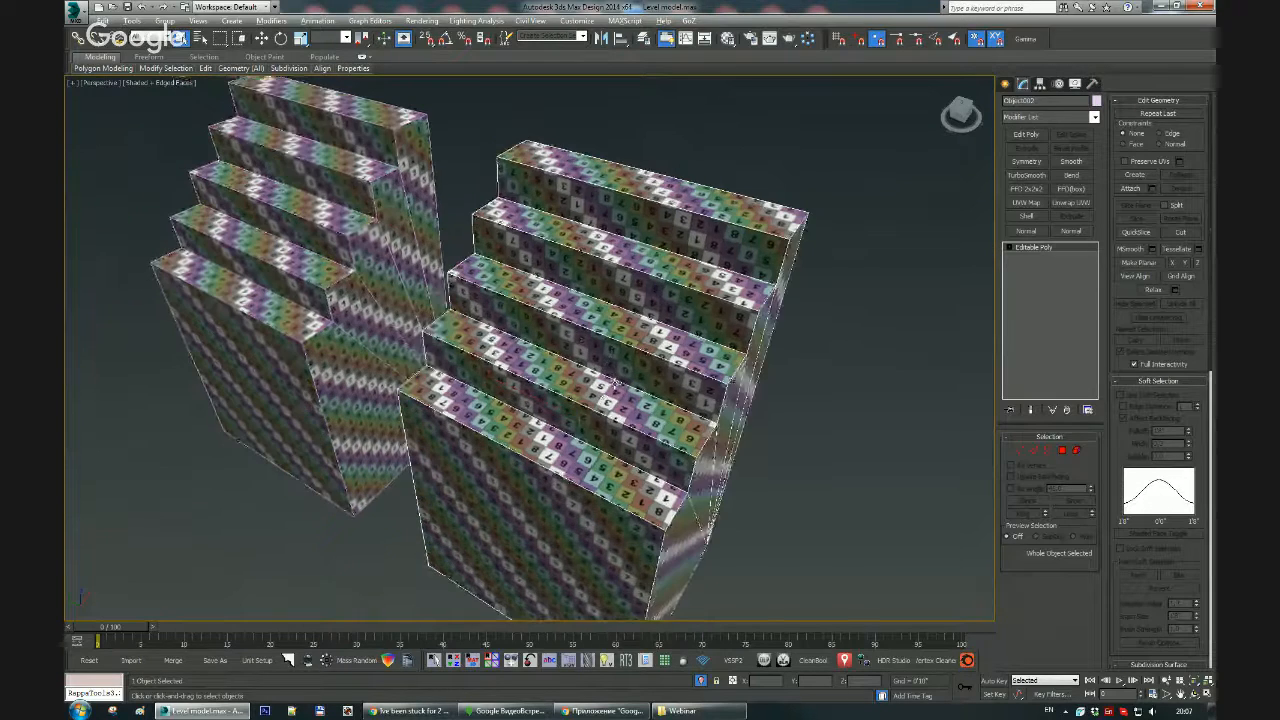
Step: Isolate the cloned flight, apply Unwrap UVW, open its UV editor and hide the checker background there
key("alt+q")
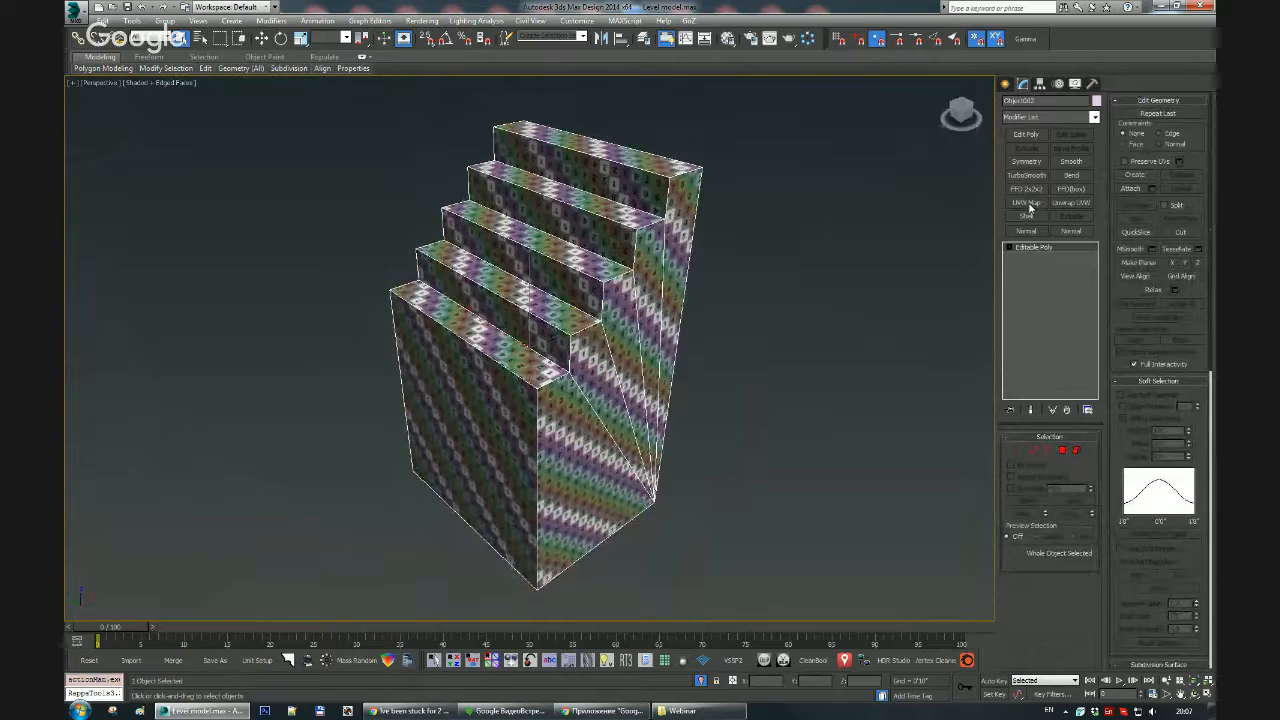
left_click(1066, 204)
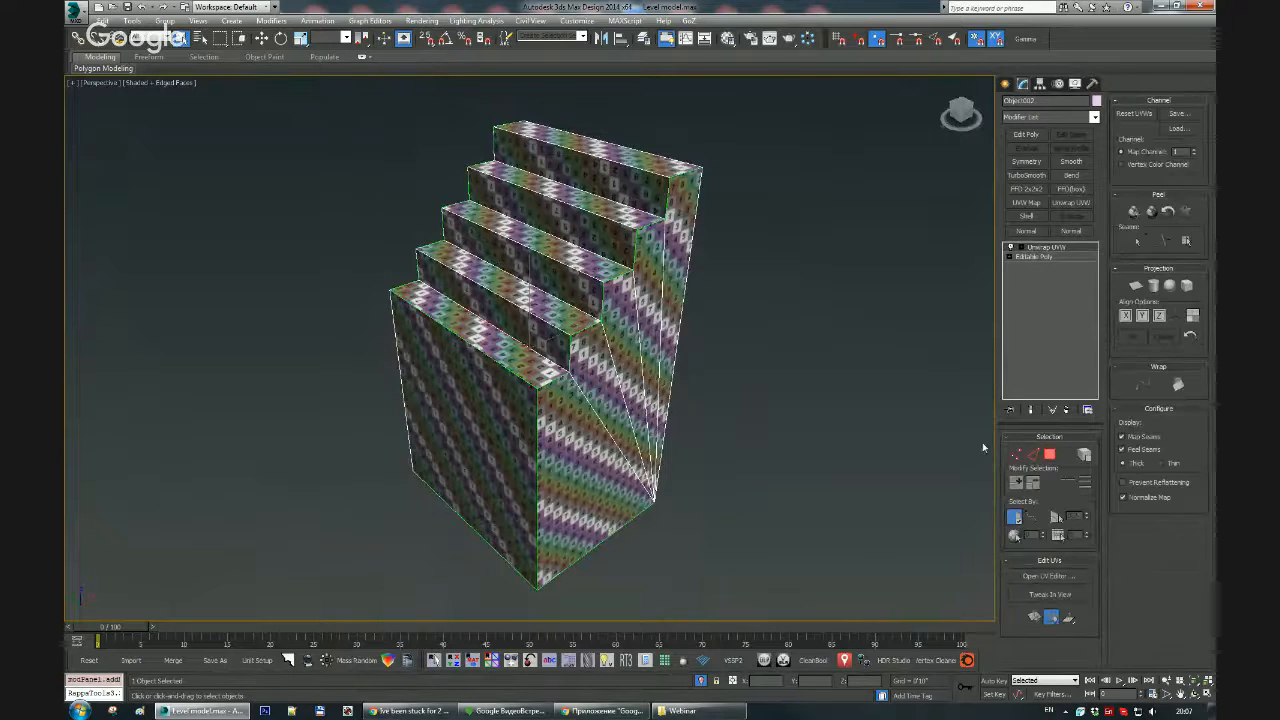
left_click(1057, 576)
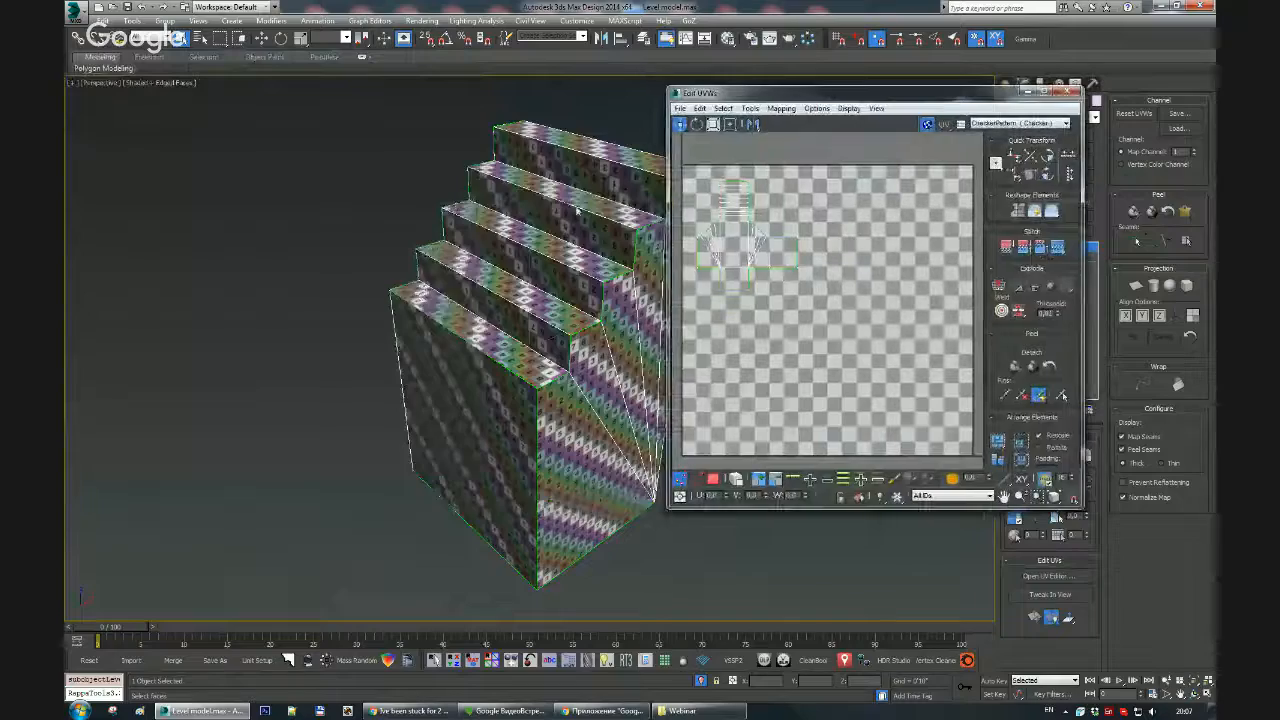
middle_click_drag(577, 212, 460, 256, "alt")
middle_click_drag(965, 149, 983, 162)
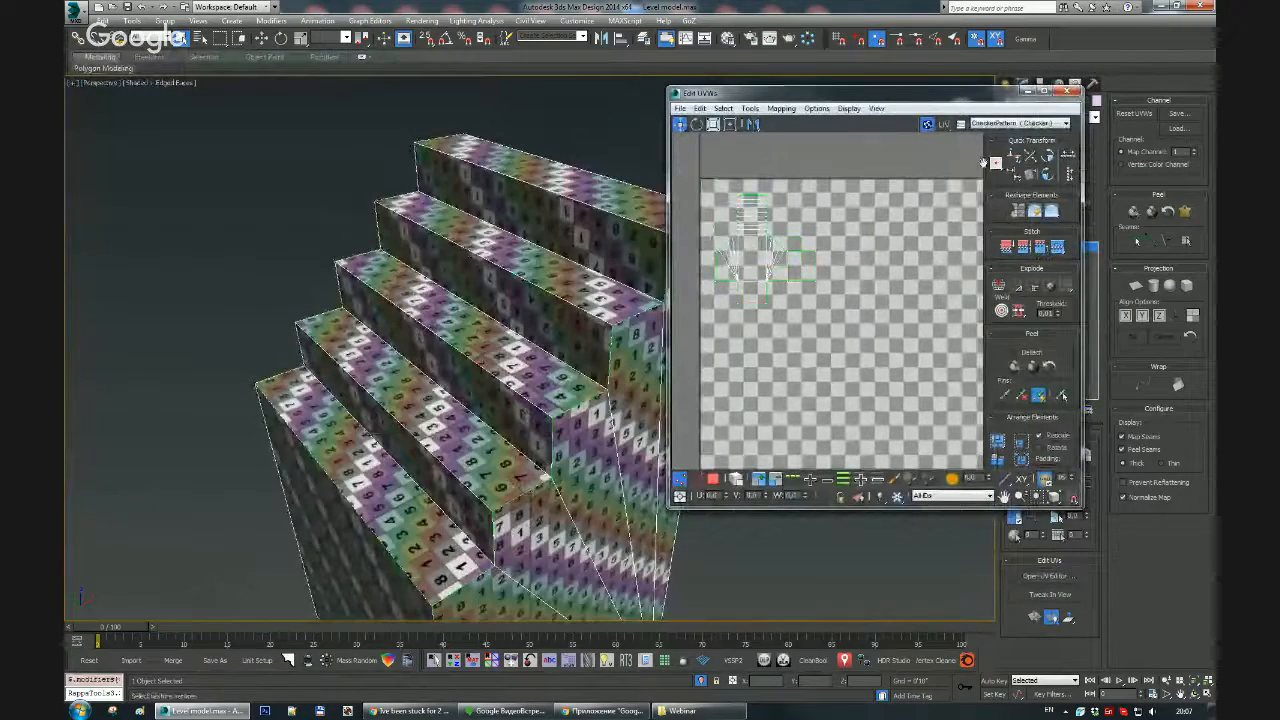
left_click(926, 124)
scroll(440, 243, "up", 5)
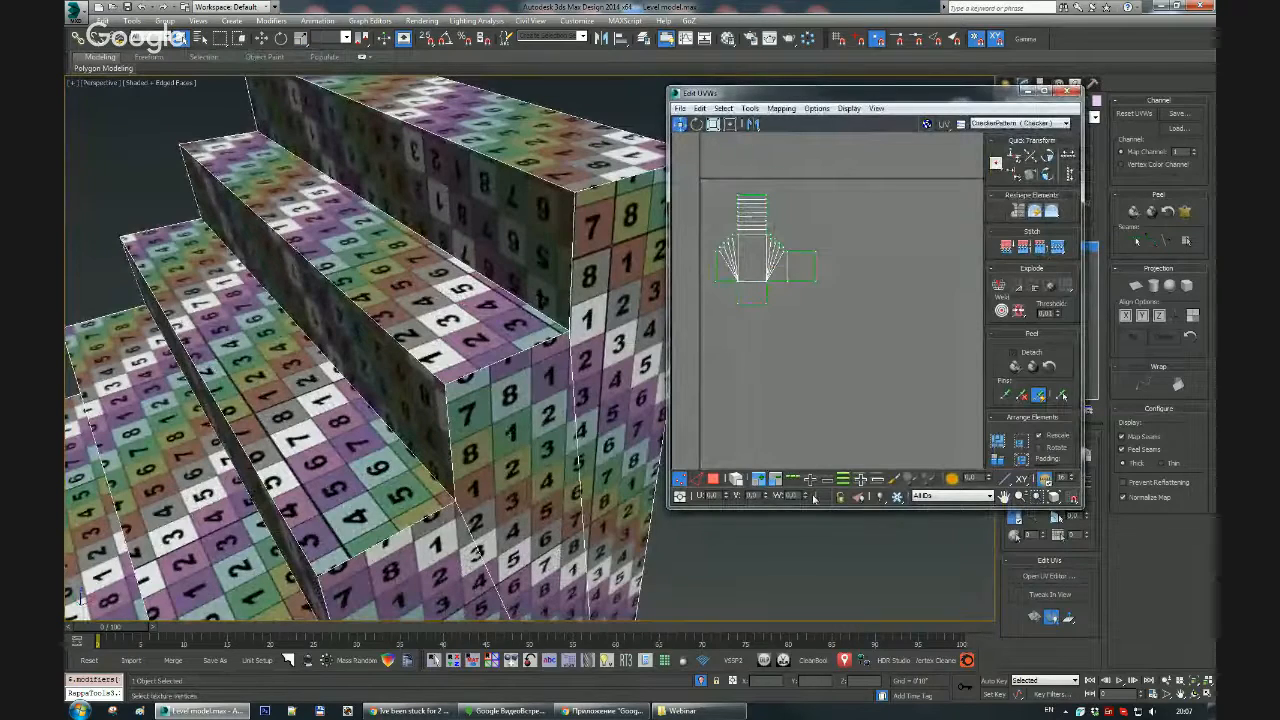
middle_click_drag(557, 290, 549, 277)
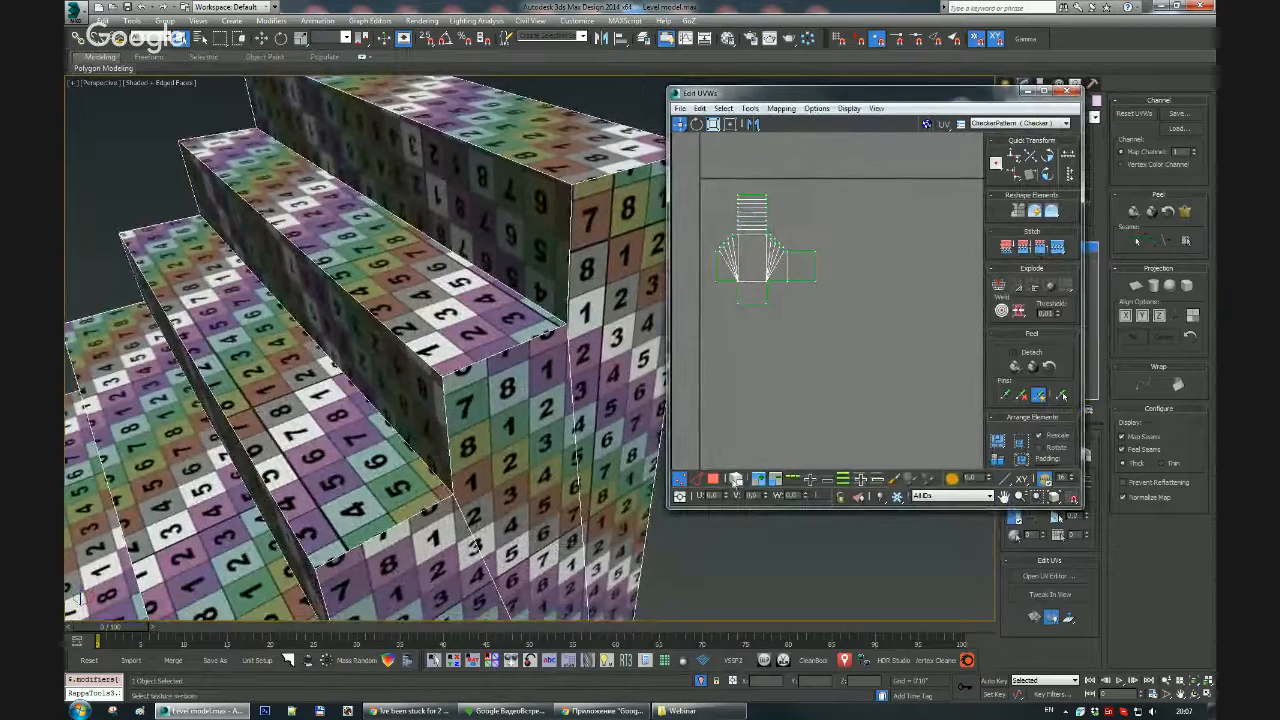
Step: Select all faces of the cloned flight and break its unwrap into separate clusters with Flatten Mapping
left_click(713, 480)
left_click(733, 259)
scroll(433, 312, "down", 4)
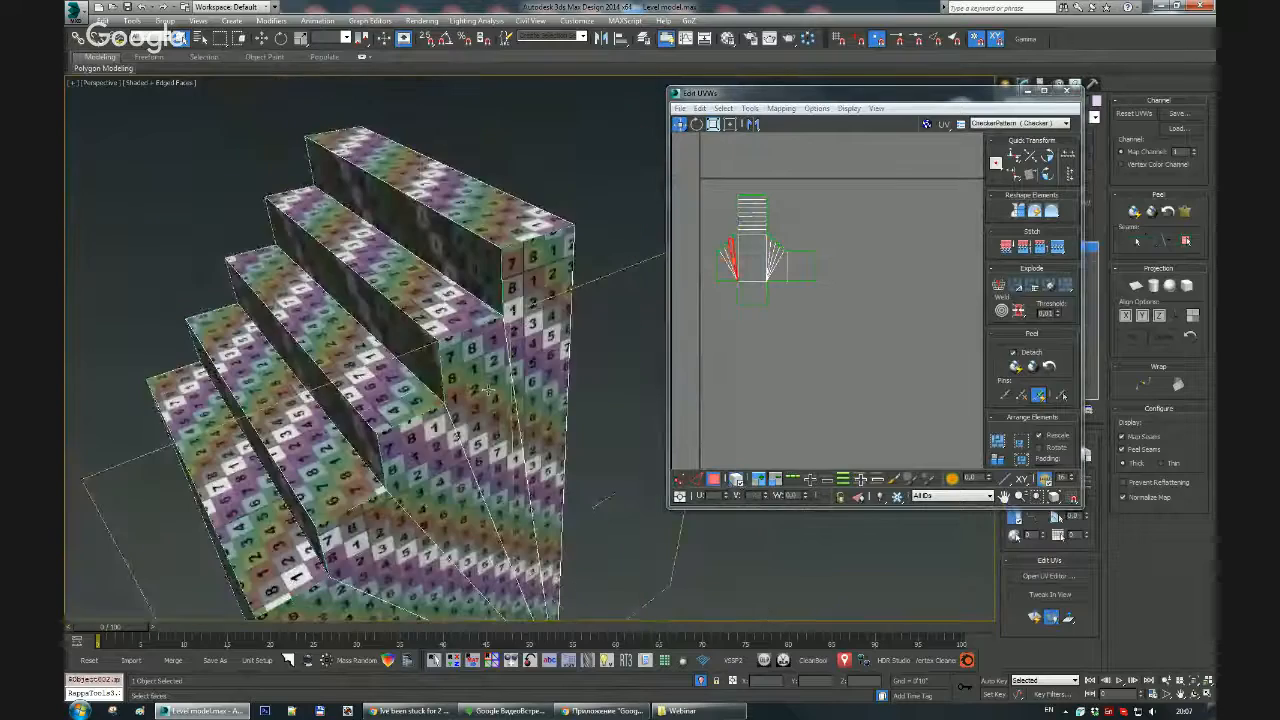
left_click_drag(870, 93, 826, 93)
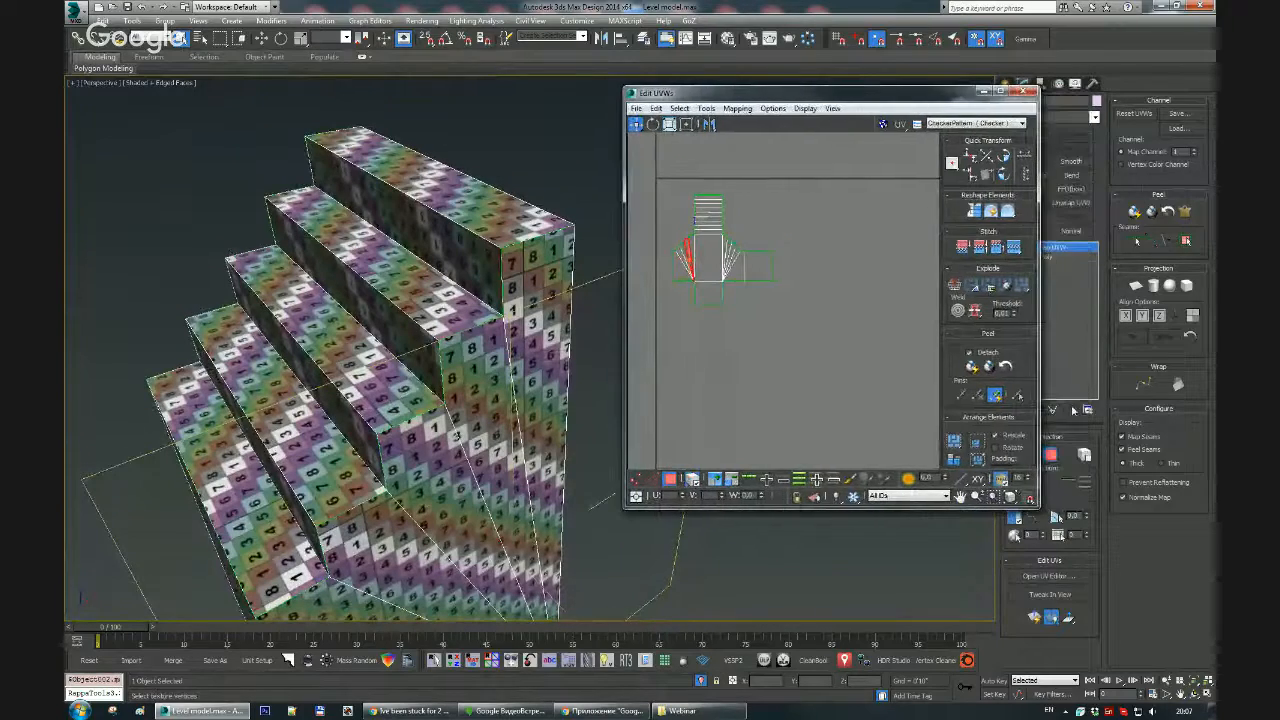
left_click(1084, 456)
key("ctrl+a")
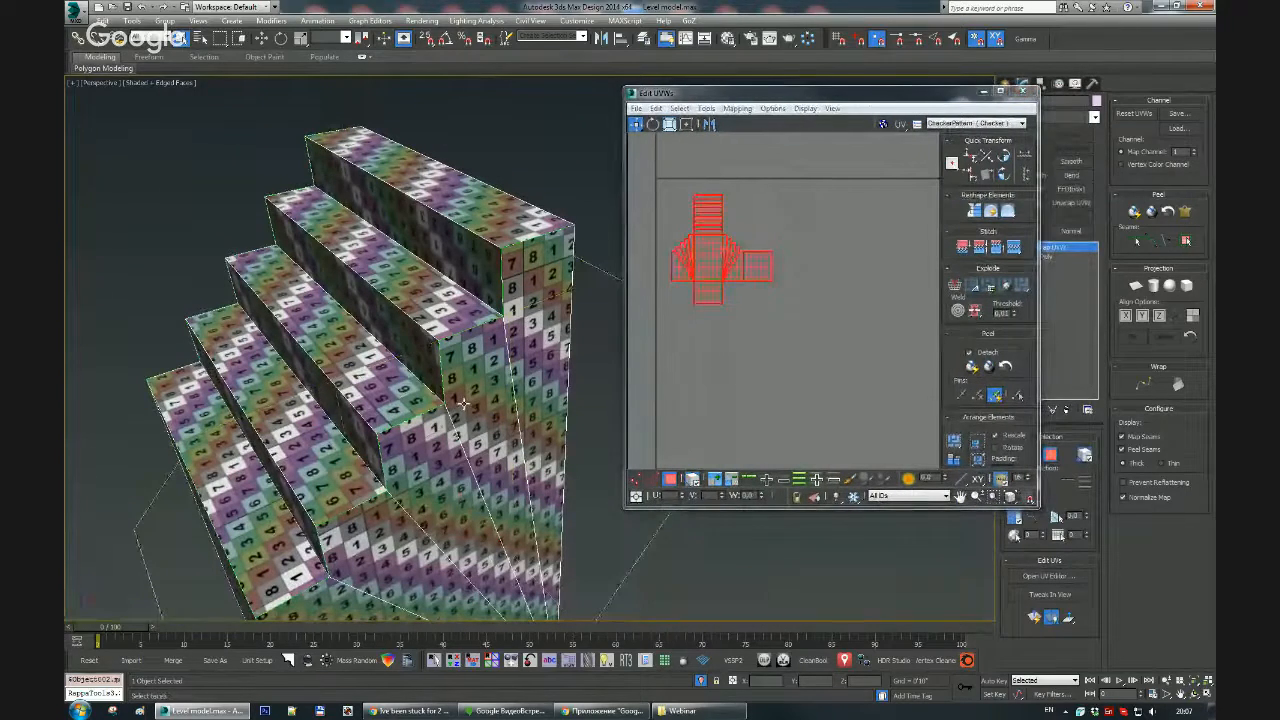
left_click(738, 108)
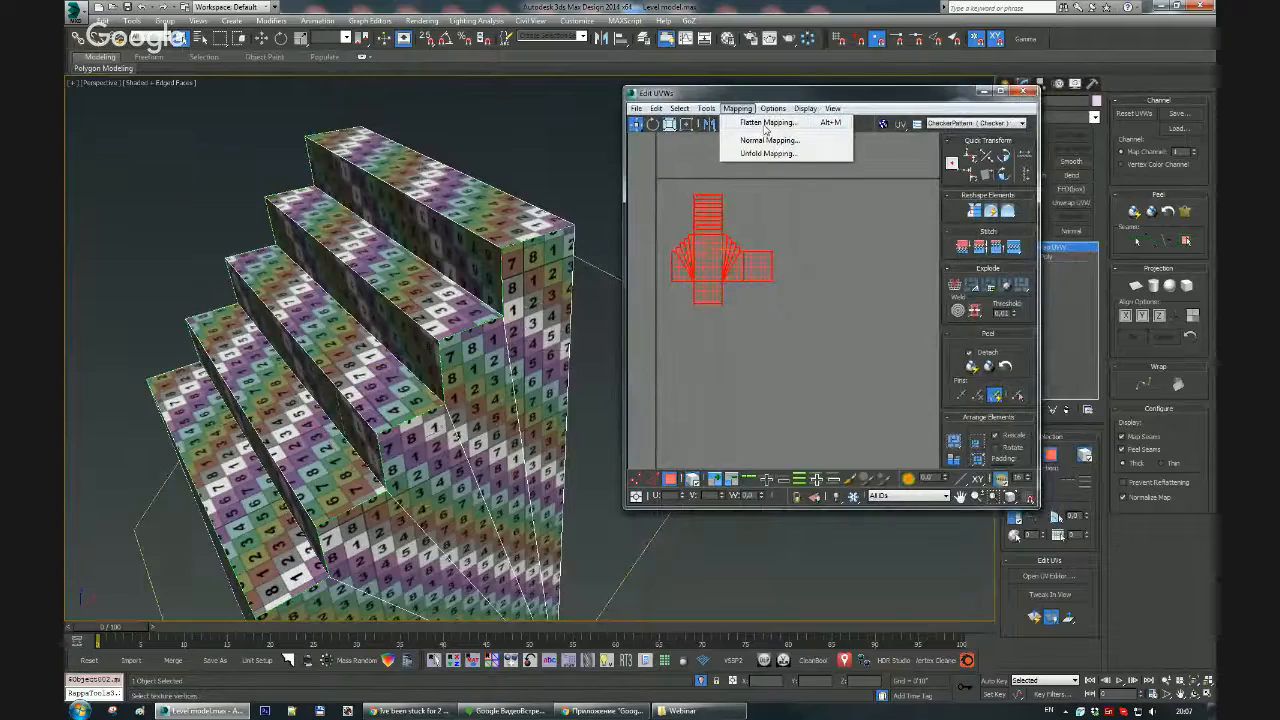
left_click(766, 122)
left_click(229, 94)
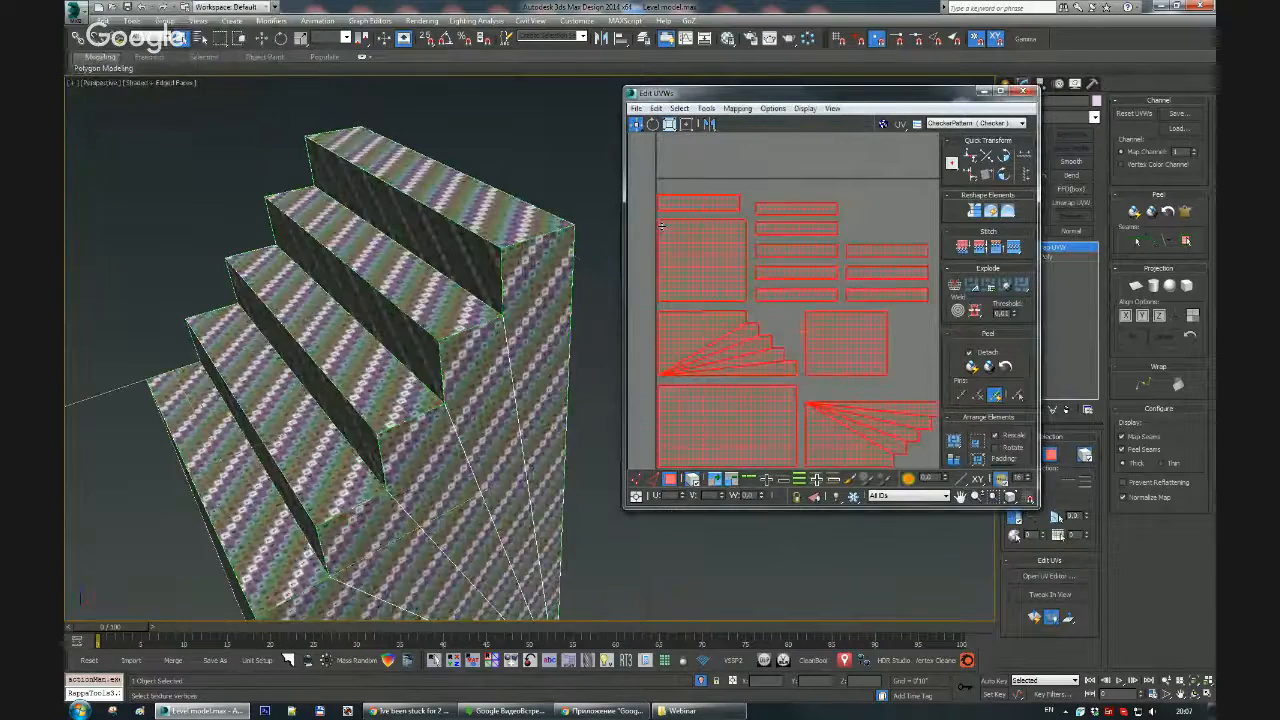
left_click(851, 226)
Step: Widen the UV editor window and move the topmost strip cluster exactly onto the uppermost strip of the neighbouring column
middle_click_drag(286, 274, 346, 274, "alt")
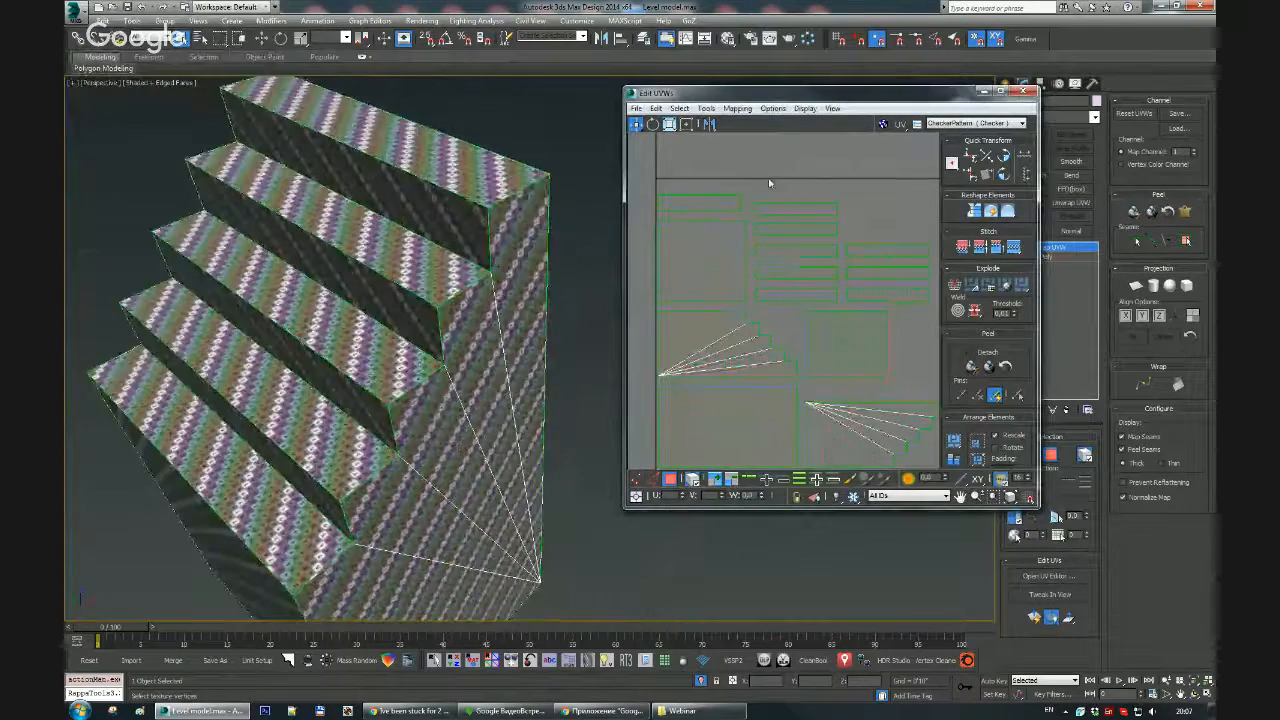
left_click(715, 203)
middle_click_drag(757, 196, 757, 201)
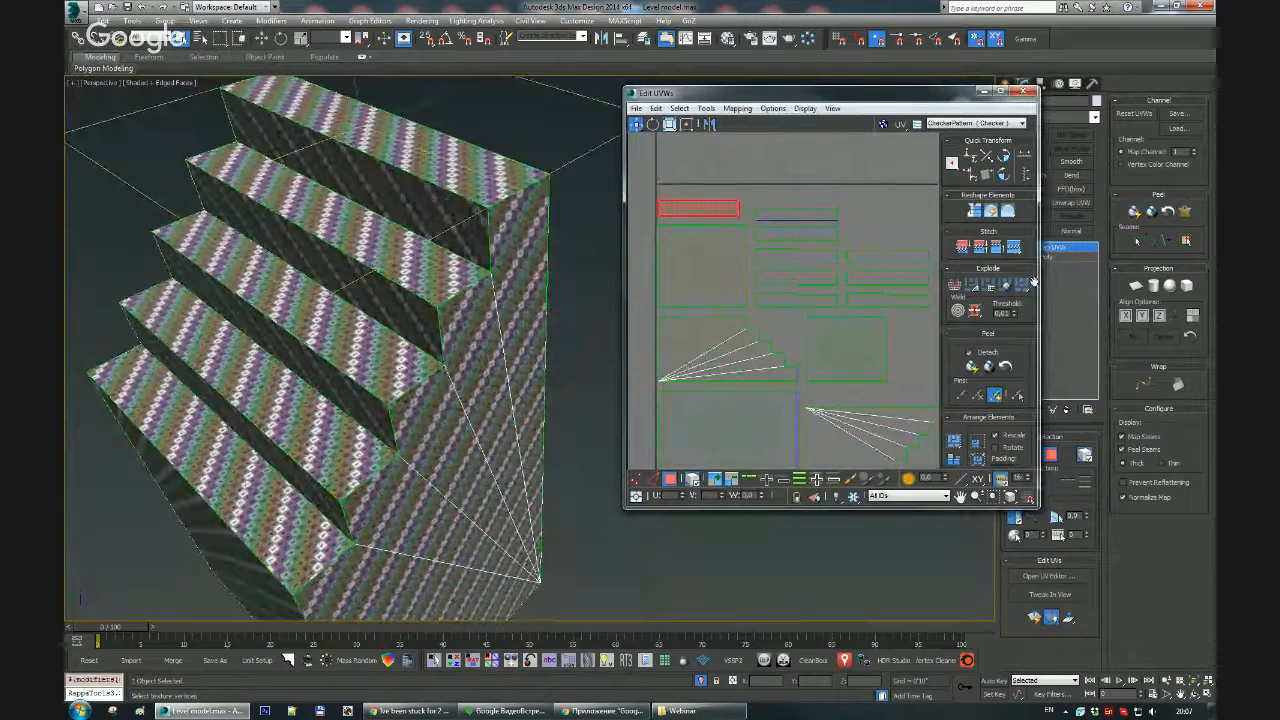
left_click_drag(1038, 283, 1147, 283)
middle_click_drag(743, 207, 726, 262)
scroll(726, 263, "up", 1)
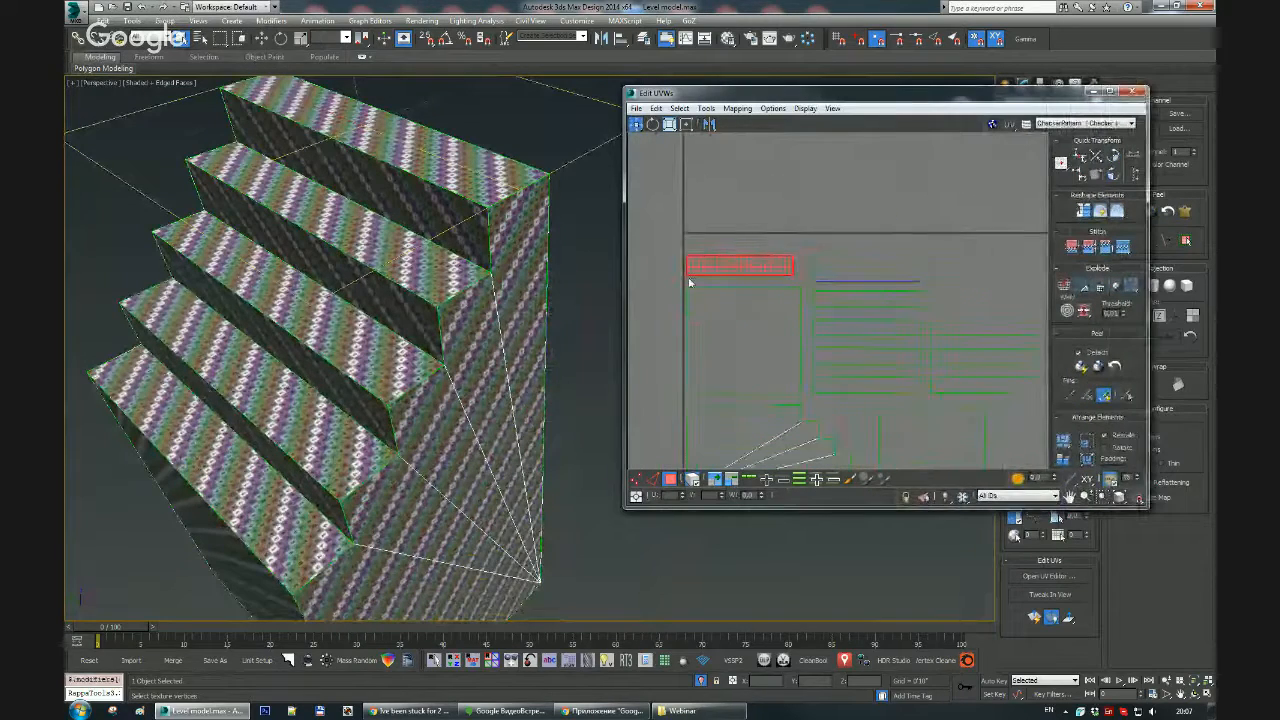
left_click_drag(625, 300, 545, 300)
scroll(855, 272, "up", 1)
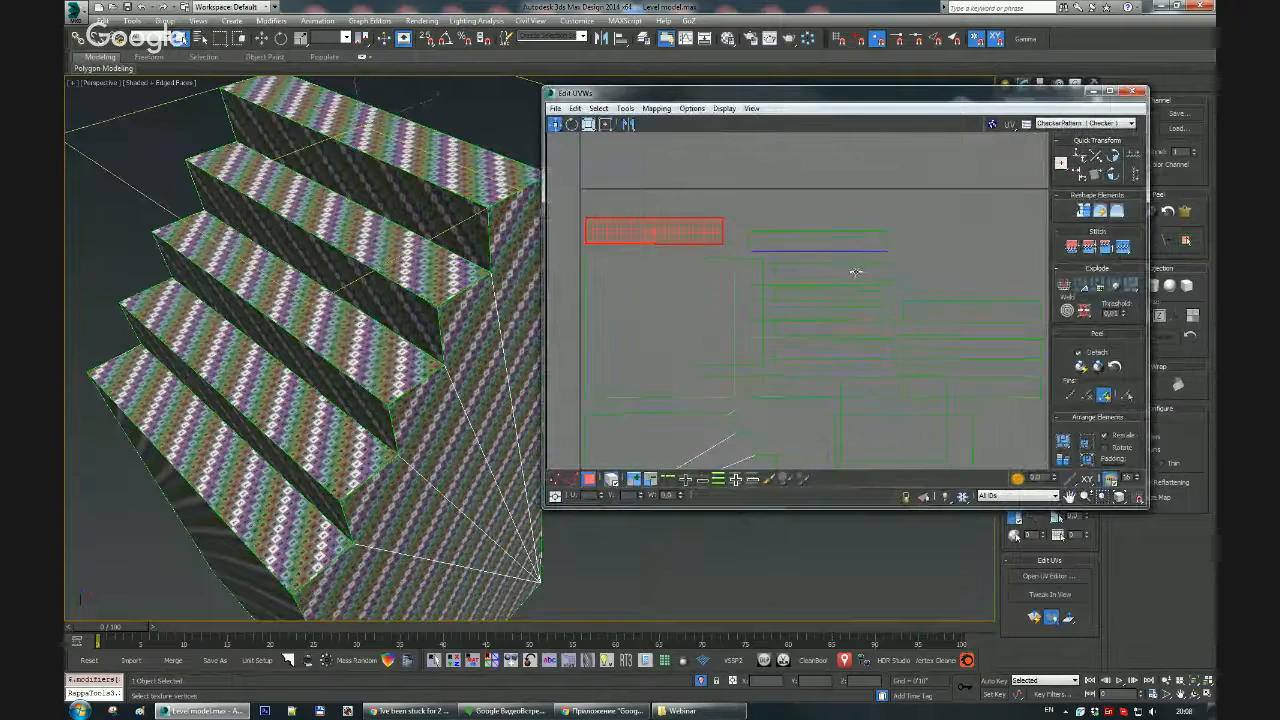
left_click_drag(648, 234, 805, 260)
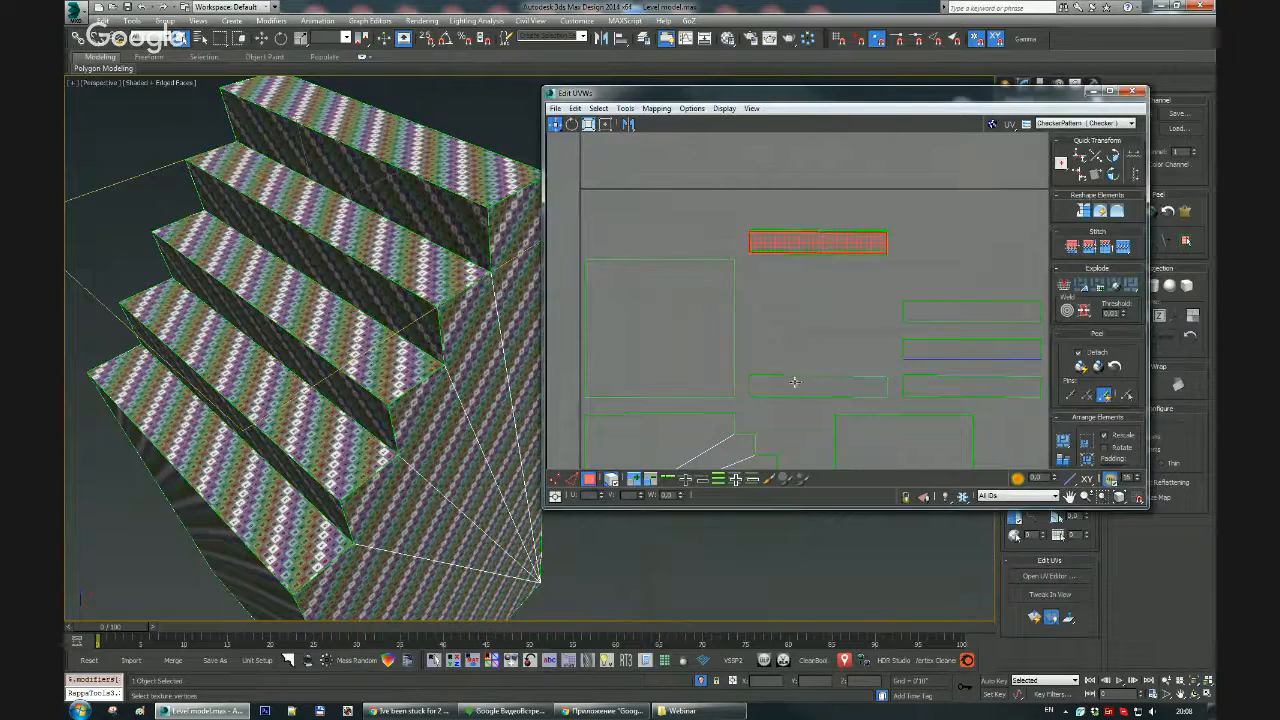
Step: Stack the remaining tread and riser strip clusters on top of the same strip so they all overlap
left_click_drag(795, 381, 798, 244)
left_click(903, 318)
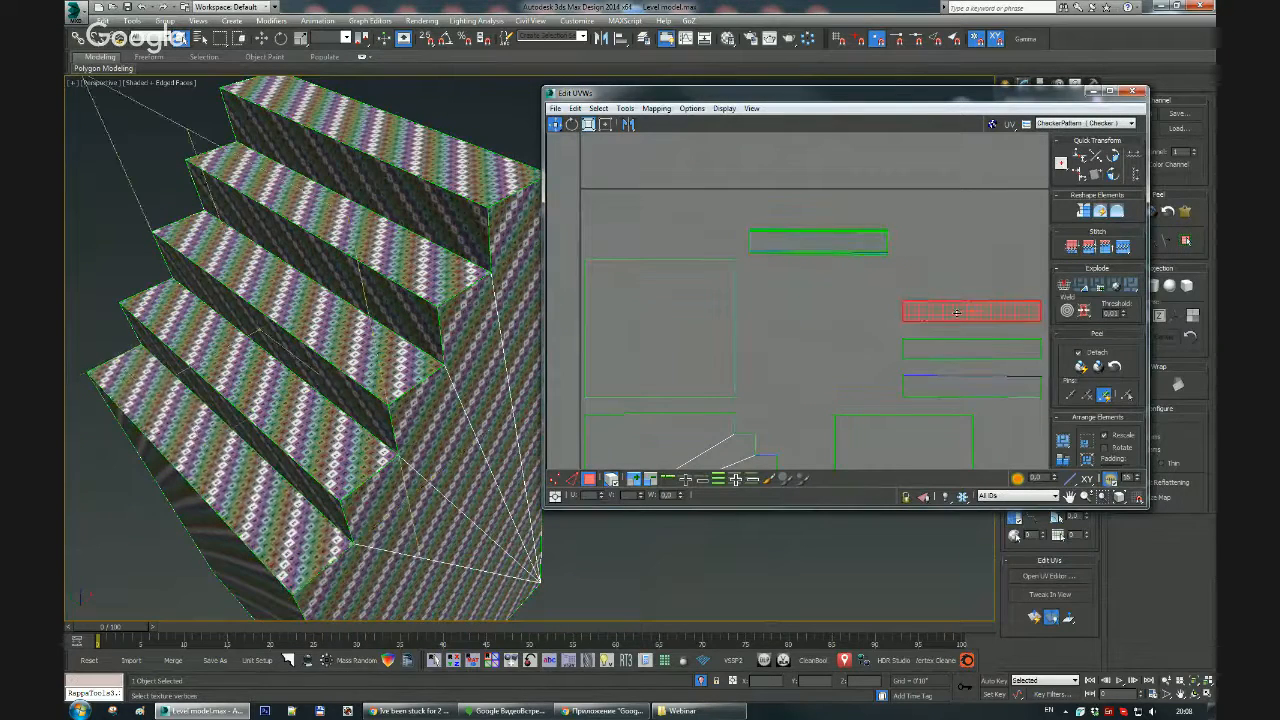
left_click_drag(903, 318, 751, 246)
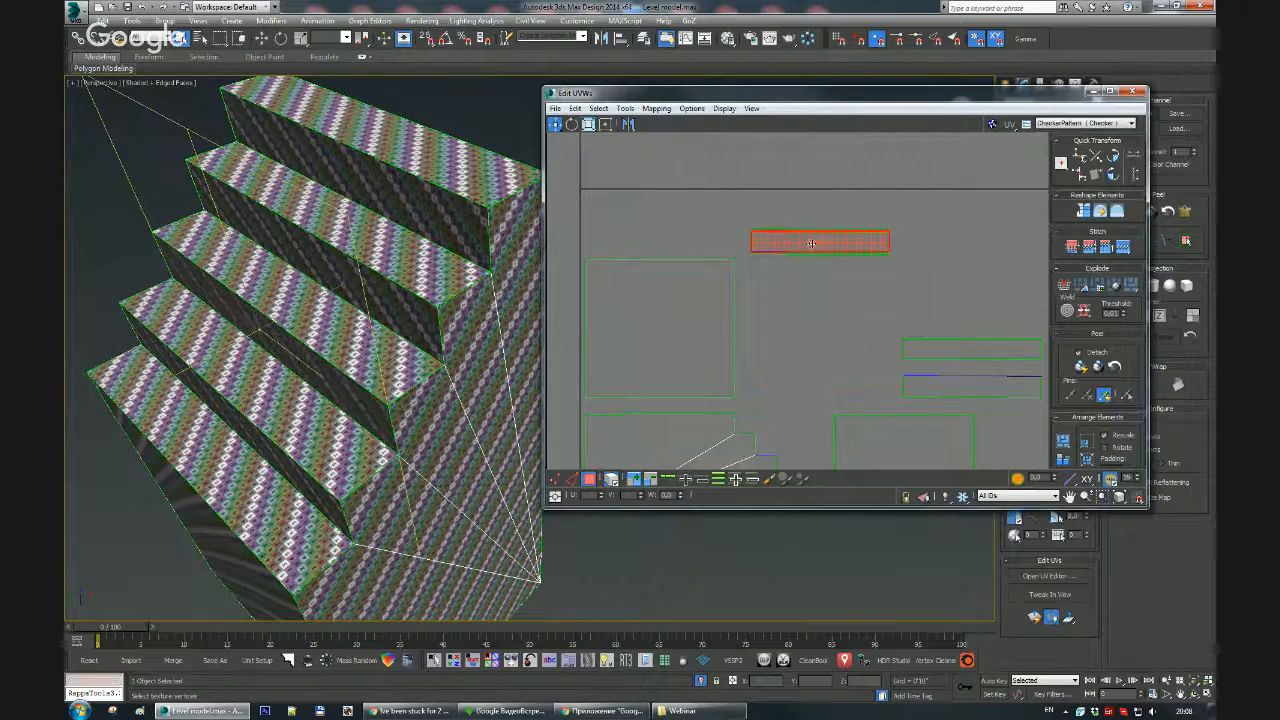
left_click(940, 349)
left_click_drag(940, 349, 801, 244)
left_click(972, 386)
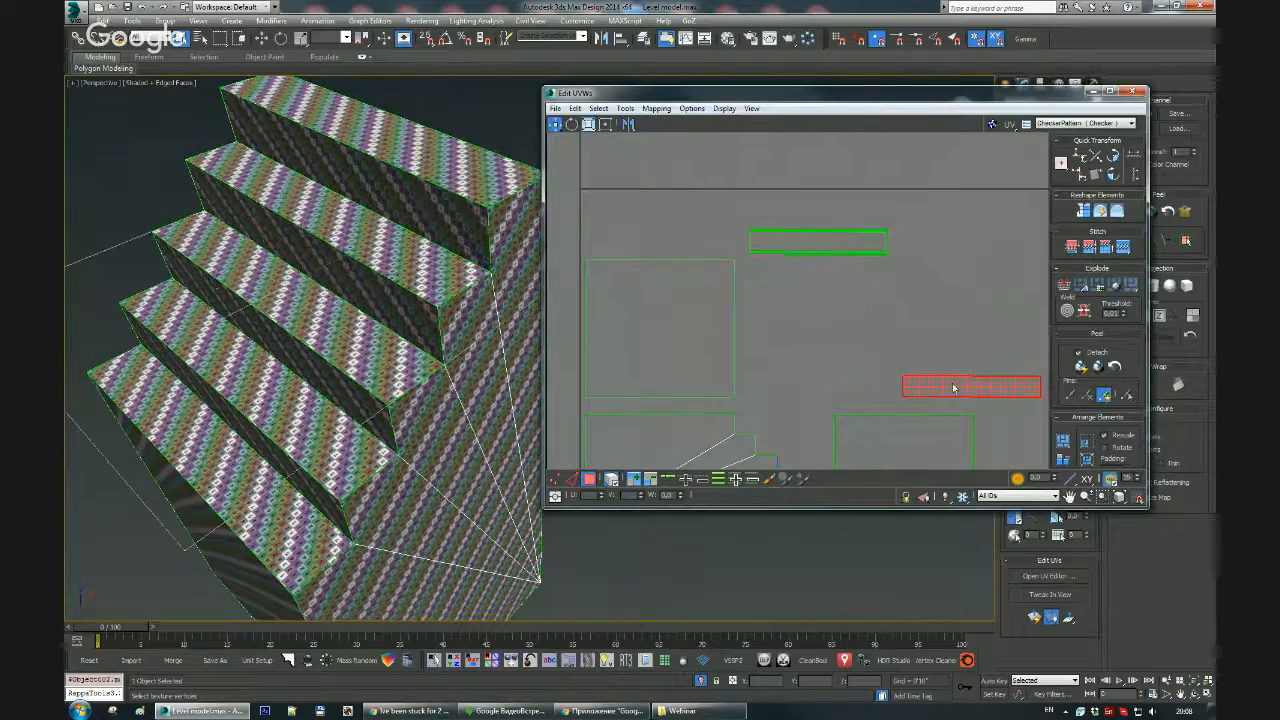
left_click_drag(972, 386, 818, 242)
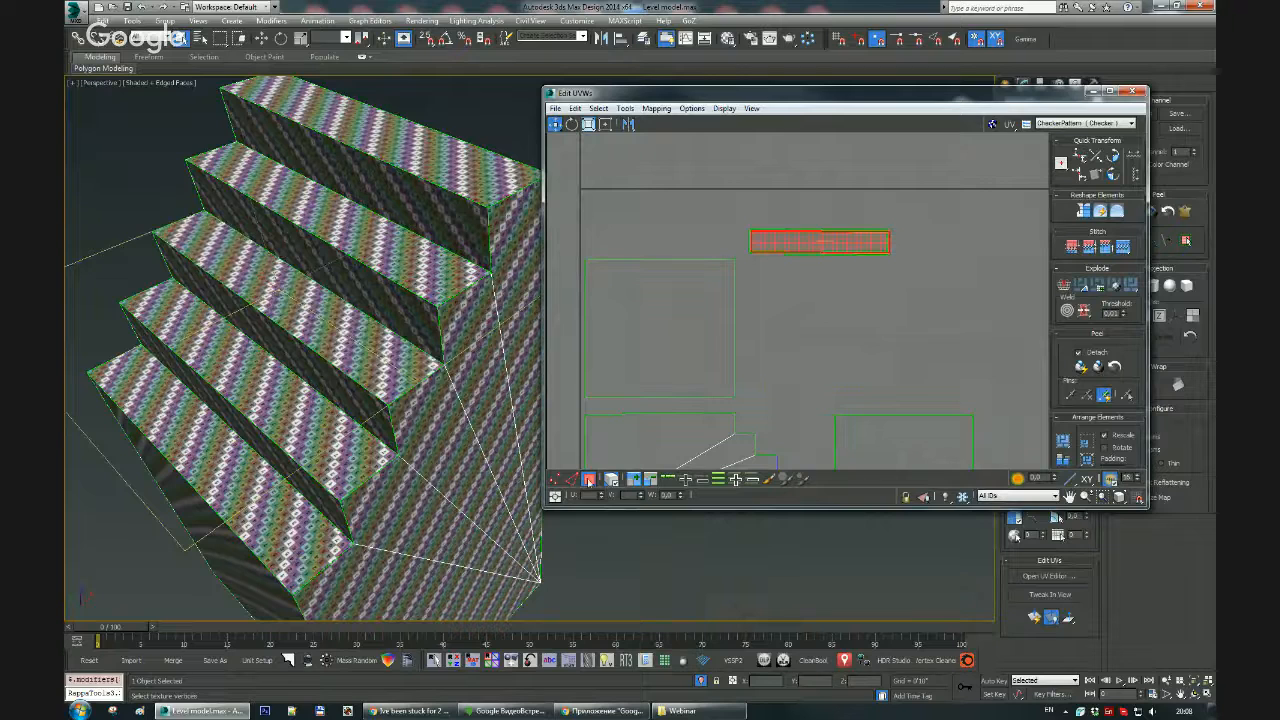
Step: Align the stacked strips' vertices vertically, first at their left ends and separately at their right ends
left_click(555, 479)
scroll(800, 266, "up", 2)
middle_click_drag(800, 266, 798, 349)
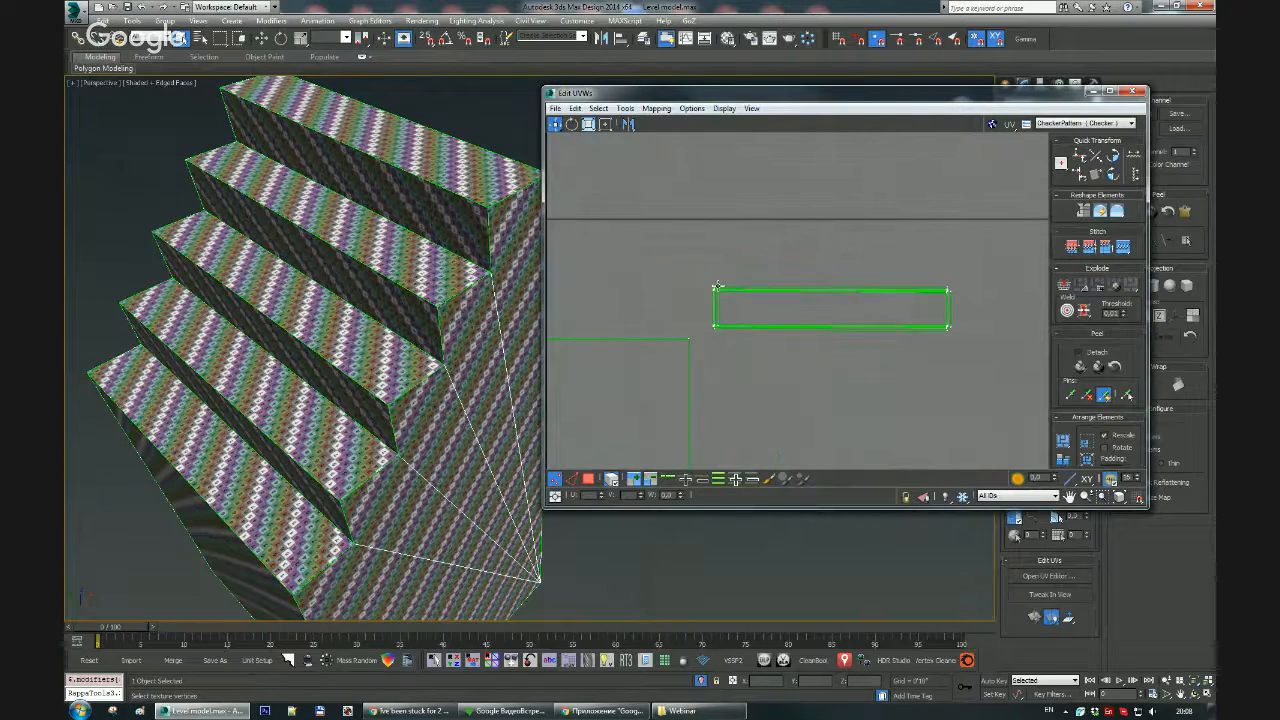
left_click(1080, 176)
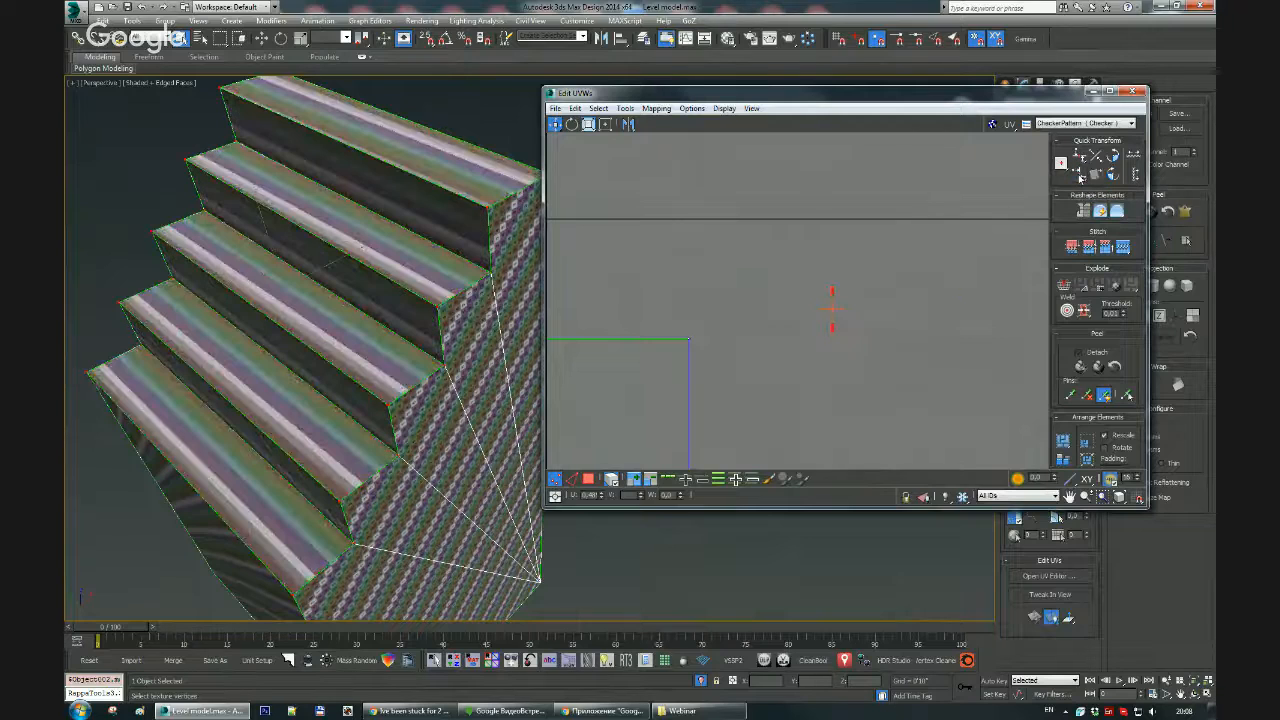
key("ctrl+z")
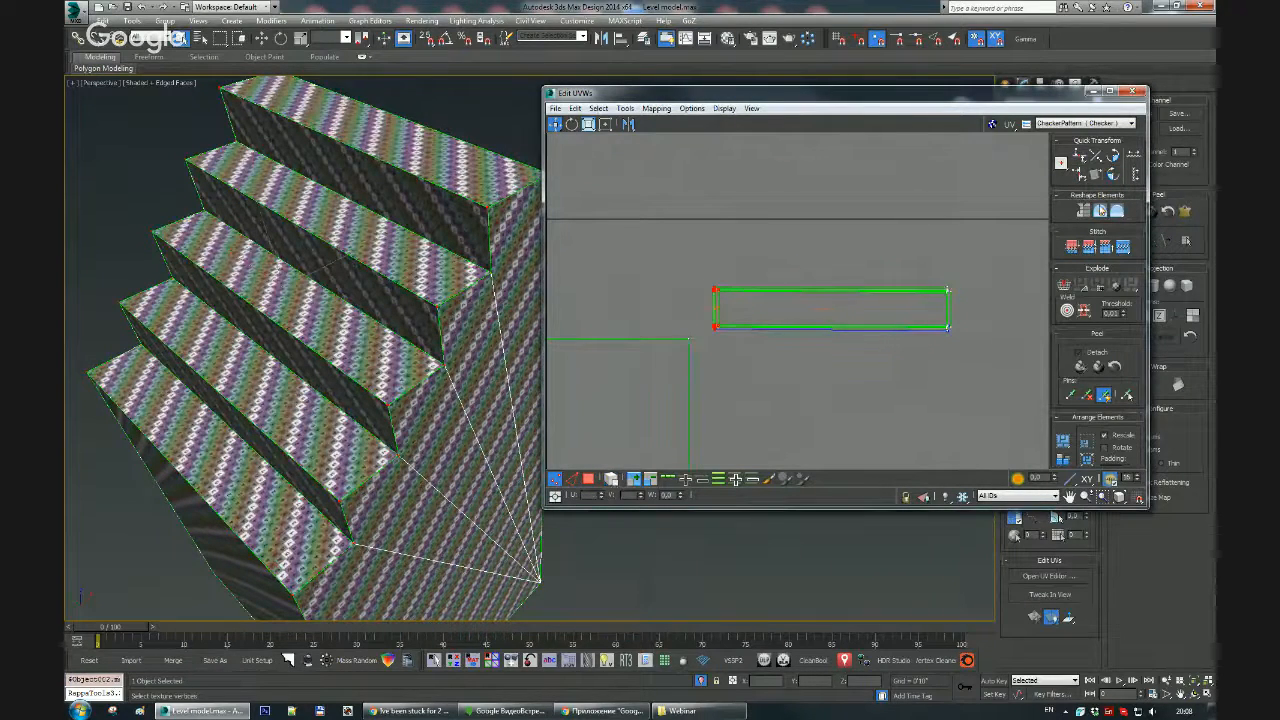
left_click(1080, 174)
left_click_drag(1014, 238, 925, 352)
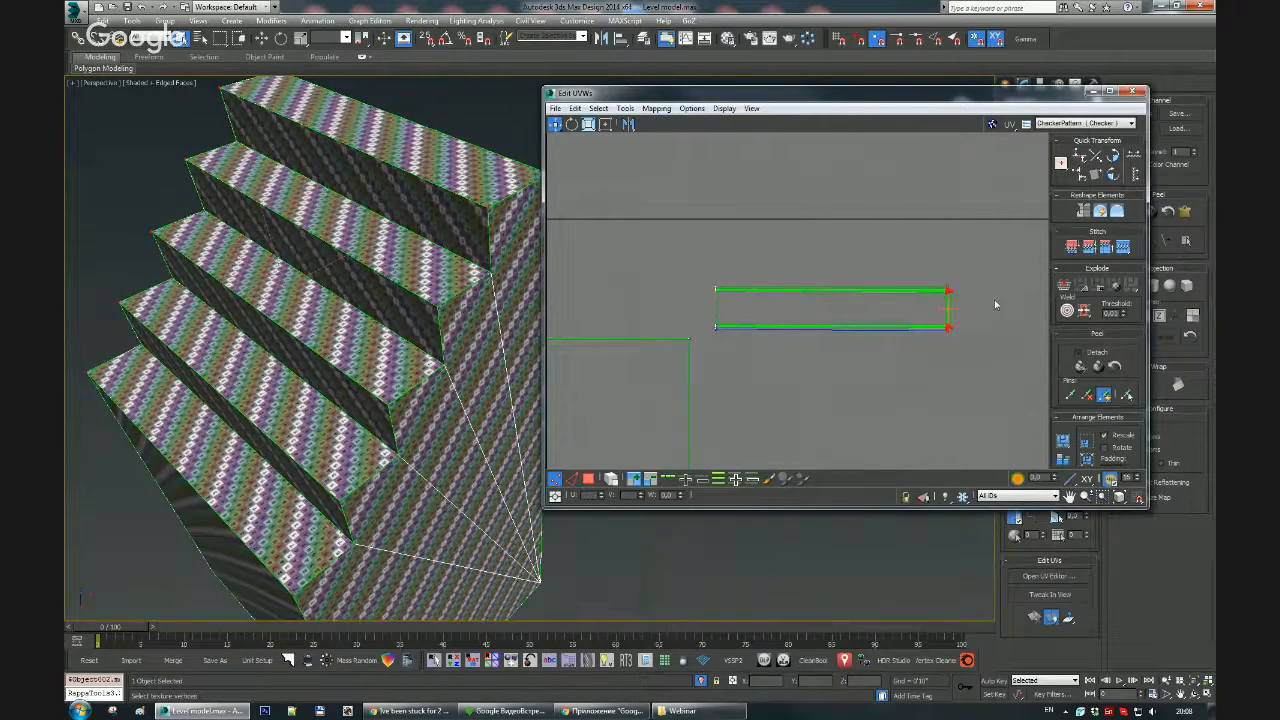
left_click(1079, 174)
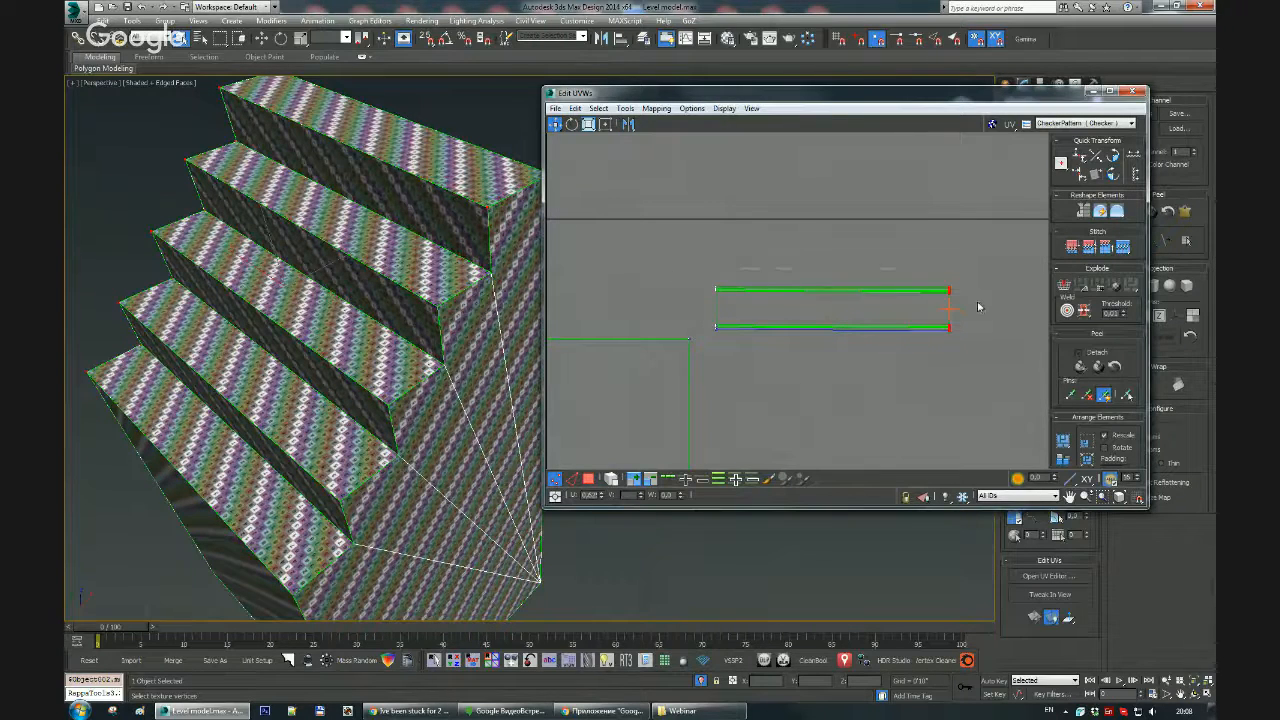
Step: Align the stacked strips' upper vertices horizontally, and likewise their lower vertices
left_click_drag(979, 306, 982, 306)
left_click(1079, 157)
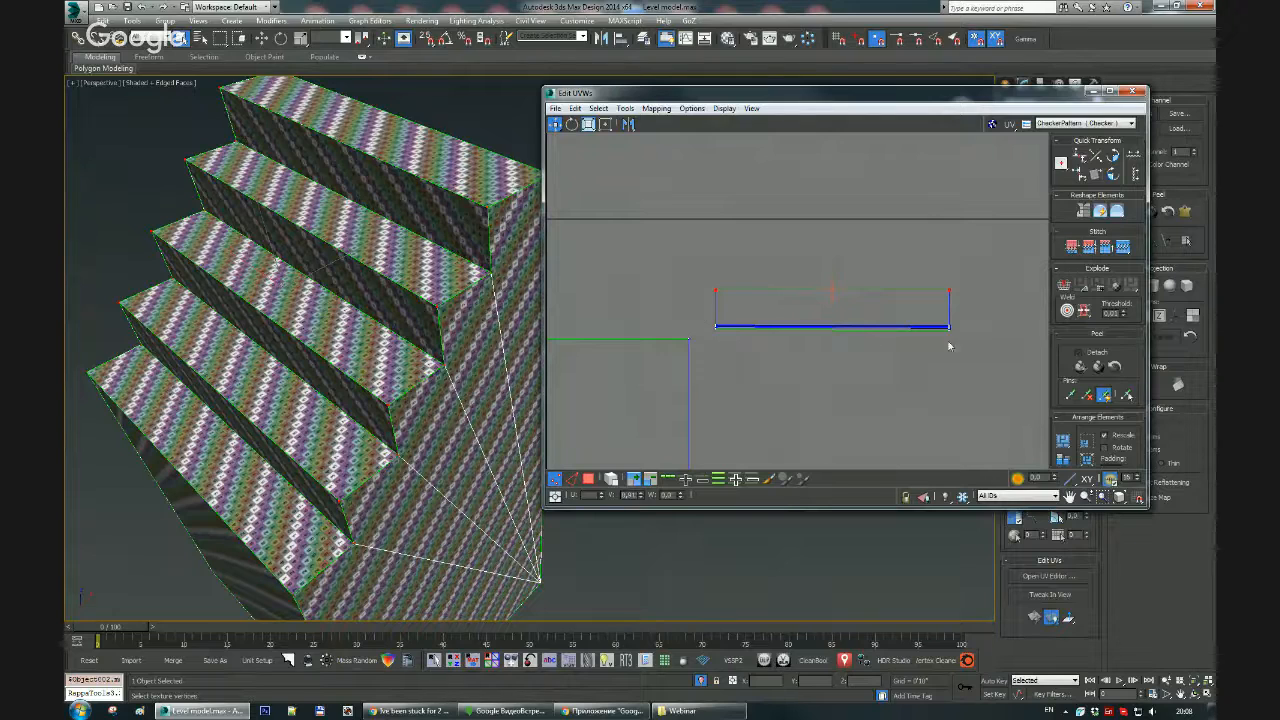
left_click_drag(950, 346, 962, 349)
scroll(805, 287, "down", 4)
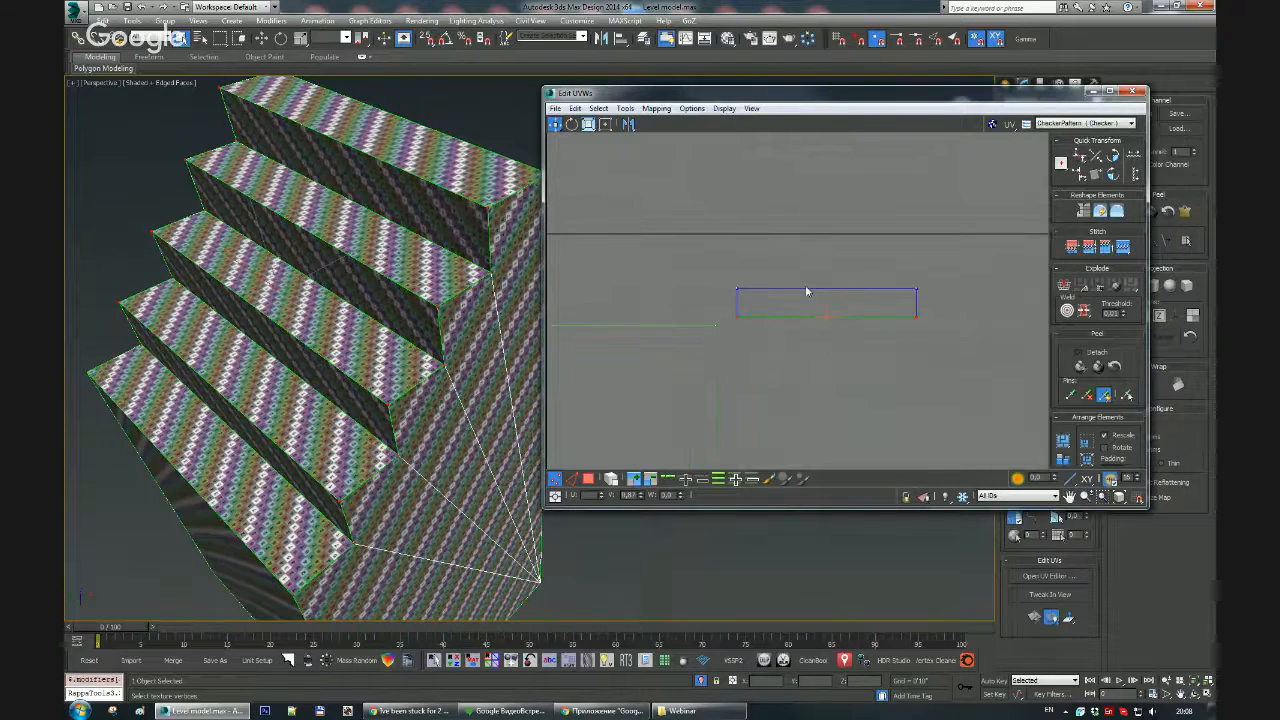
middle_click_drag(799, 296, 810, 308)
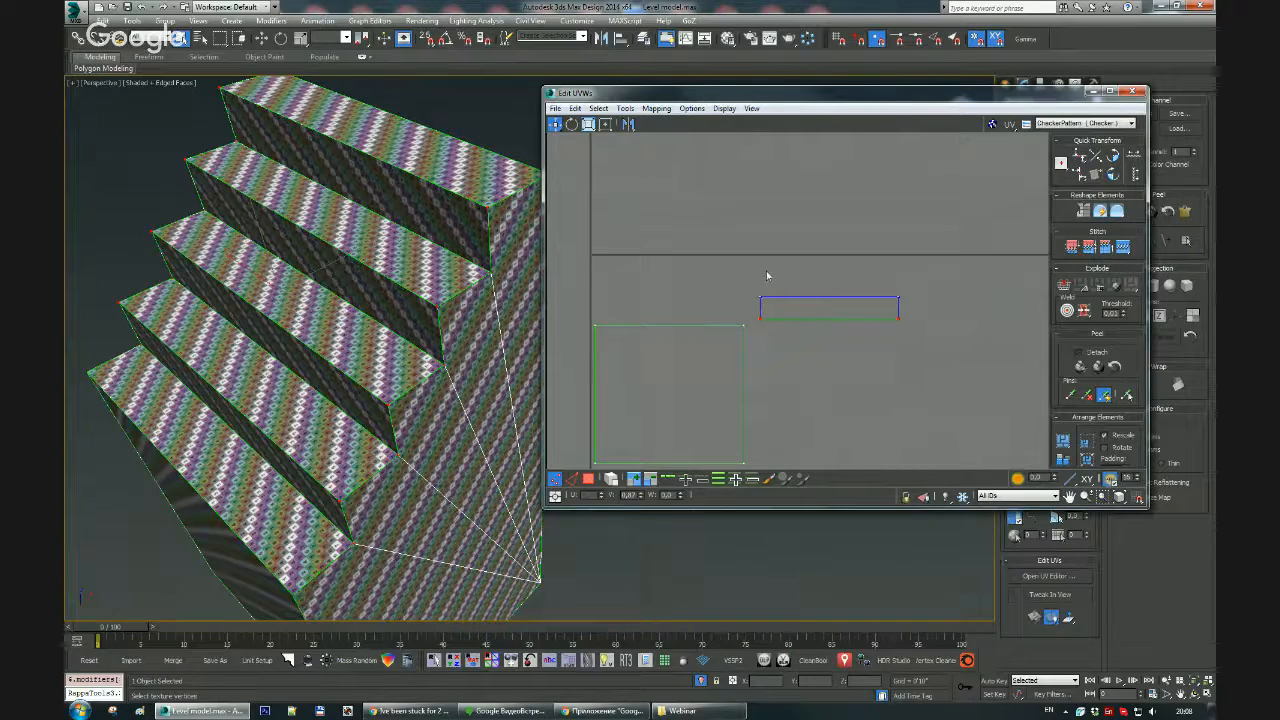
Step: Select the stacked strips as faces and move them into the upper-left corner of the UV square
middle_click_drag(510, 325, 434, 252, "alt")
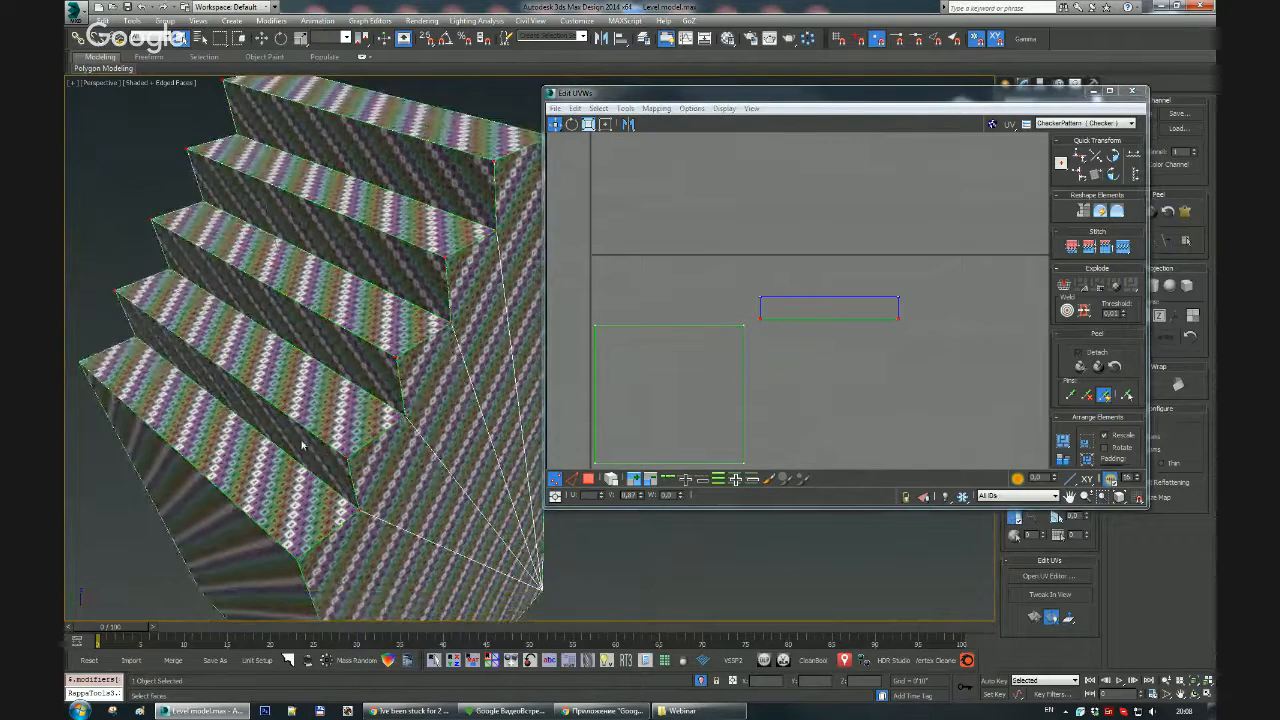
middle_click_drag(810, 338, 806, 336)
left_click(589, 481)
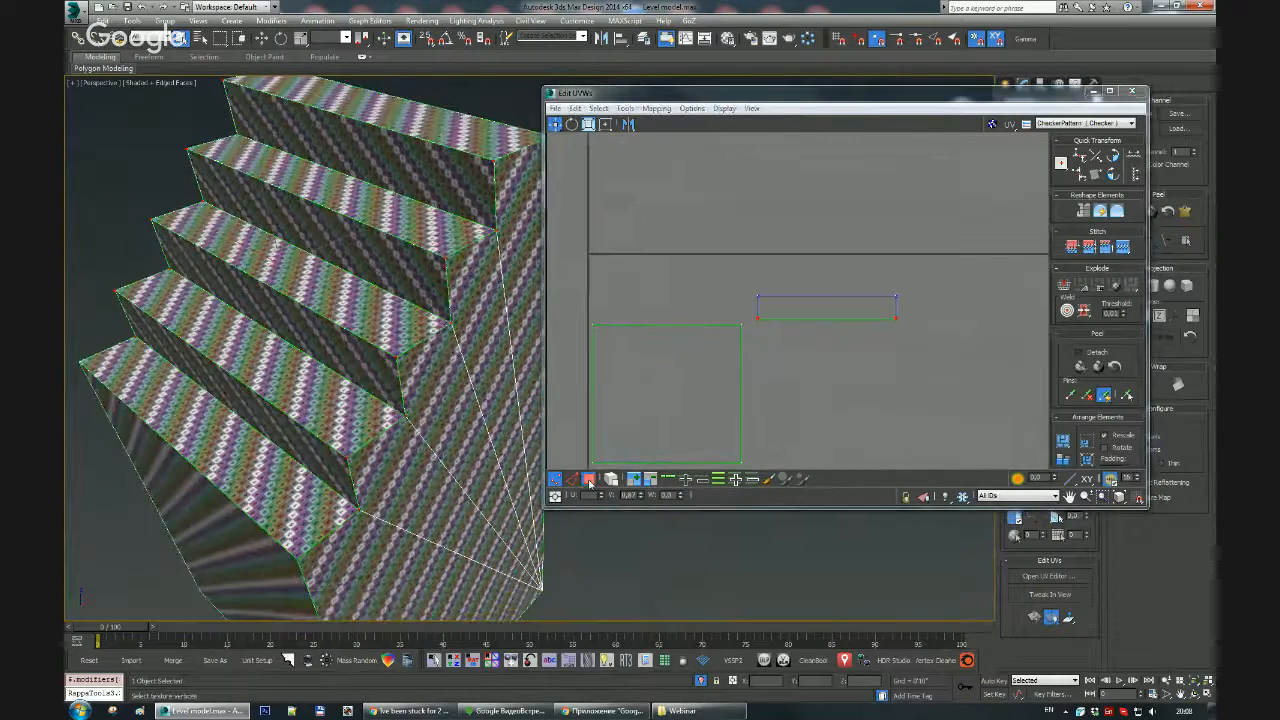
left_click_drag(810, 320, 644, 284)
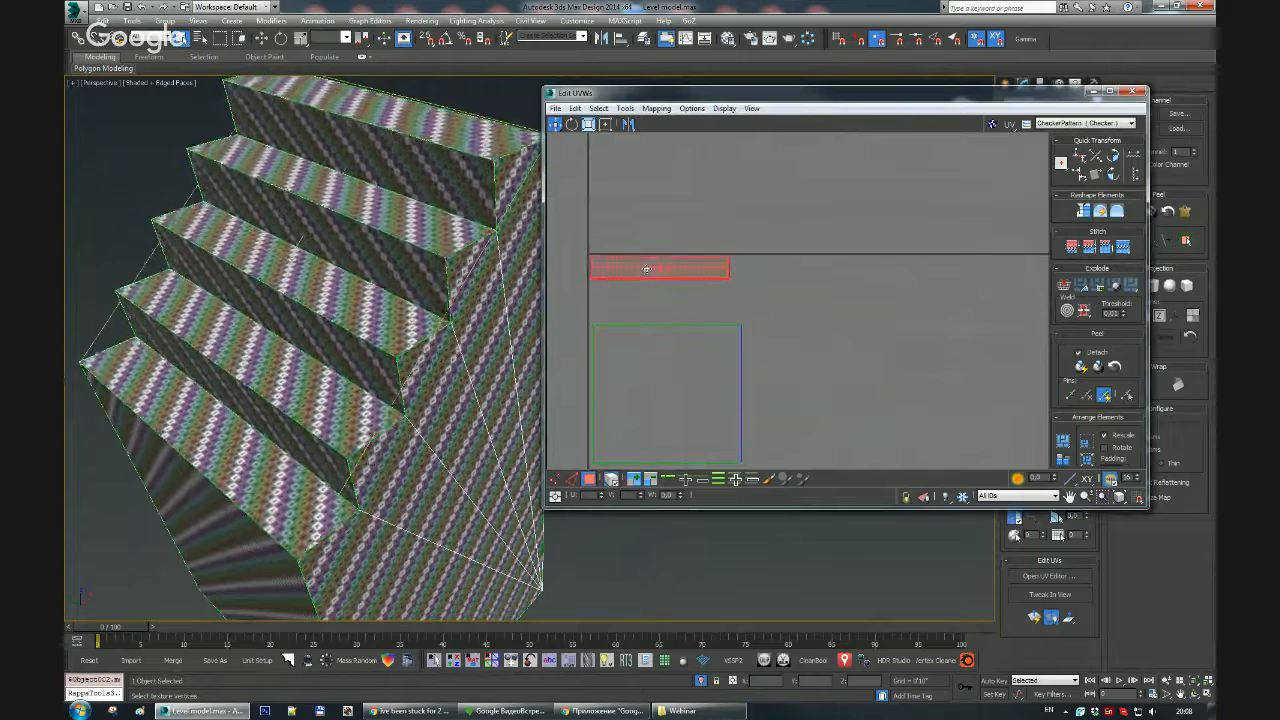
Step: Rotate the lower-right stepped side cluster 180 degrees, mirror it and overlay it exactly on the matching stepped cluster
scroll(653, 292, "down", 4)
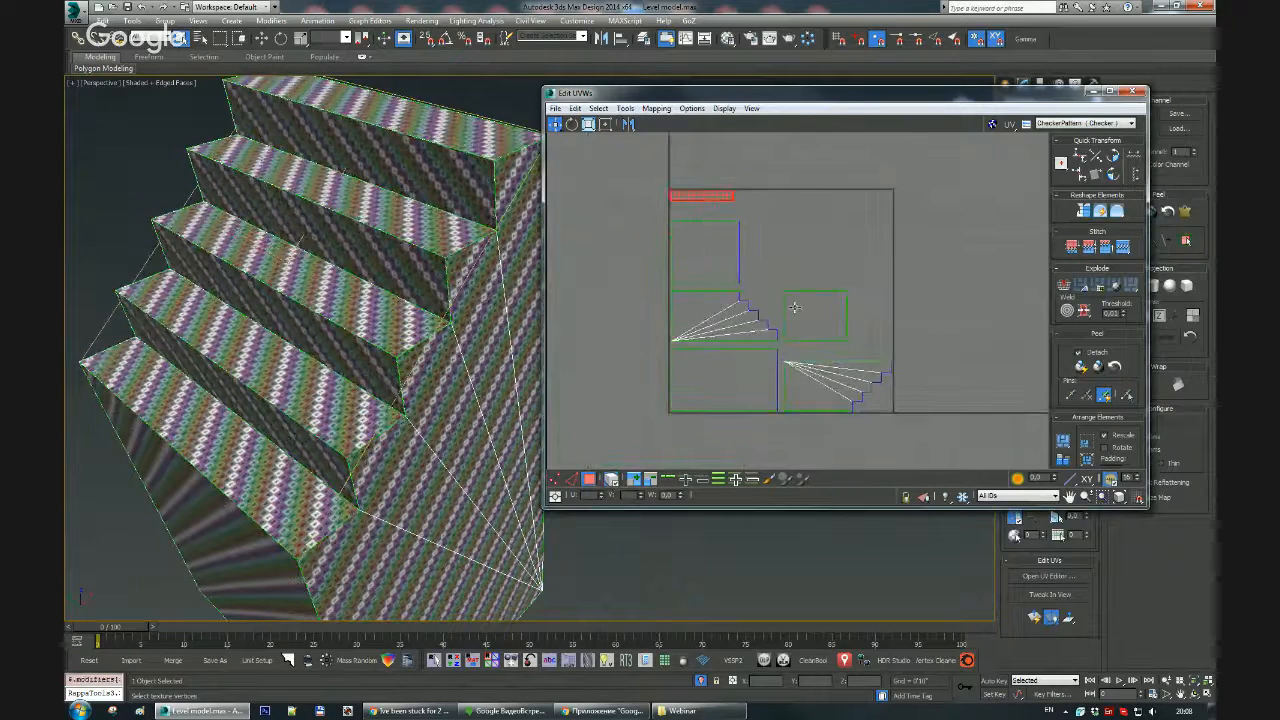
left_click(817, 380)
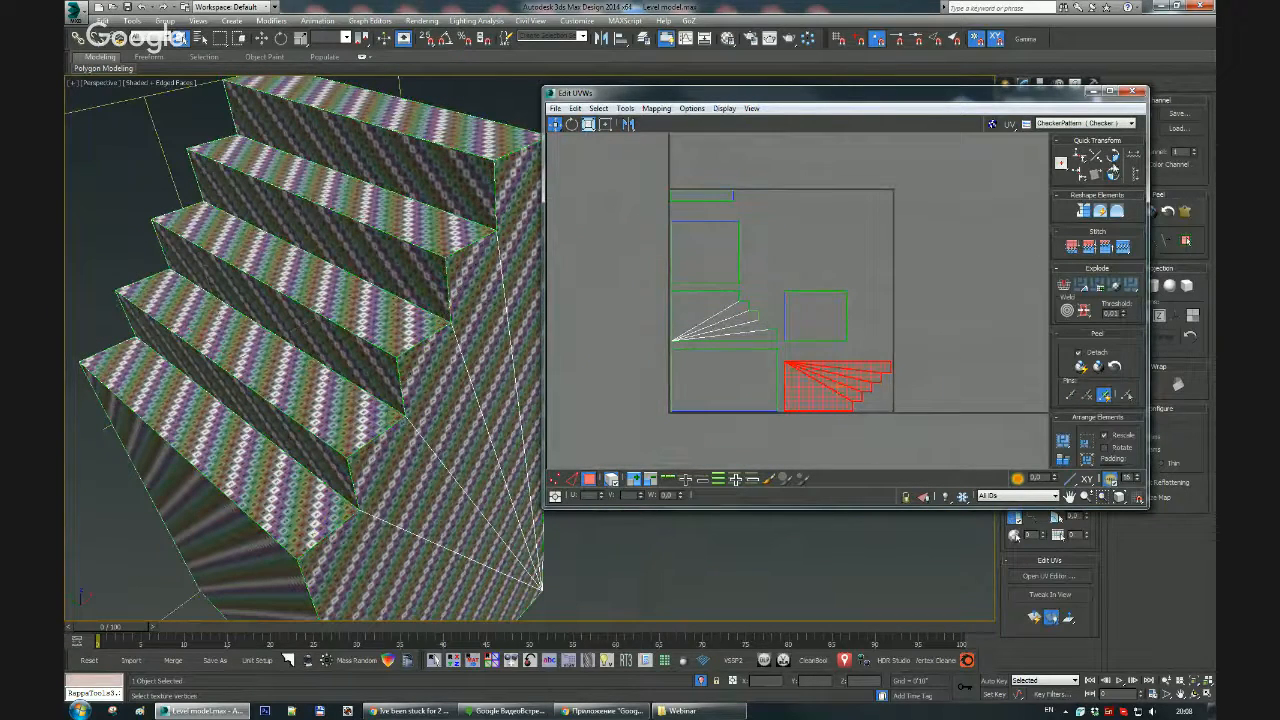
left_click(1110, 160)
left_click(1110, 160)
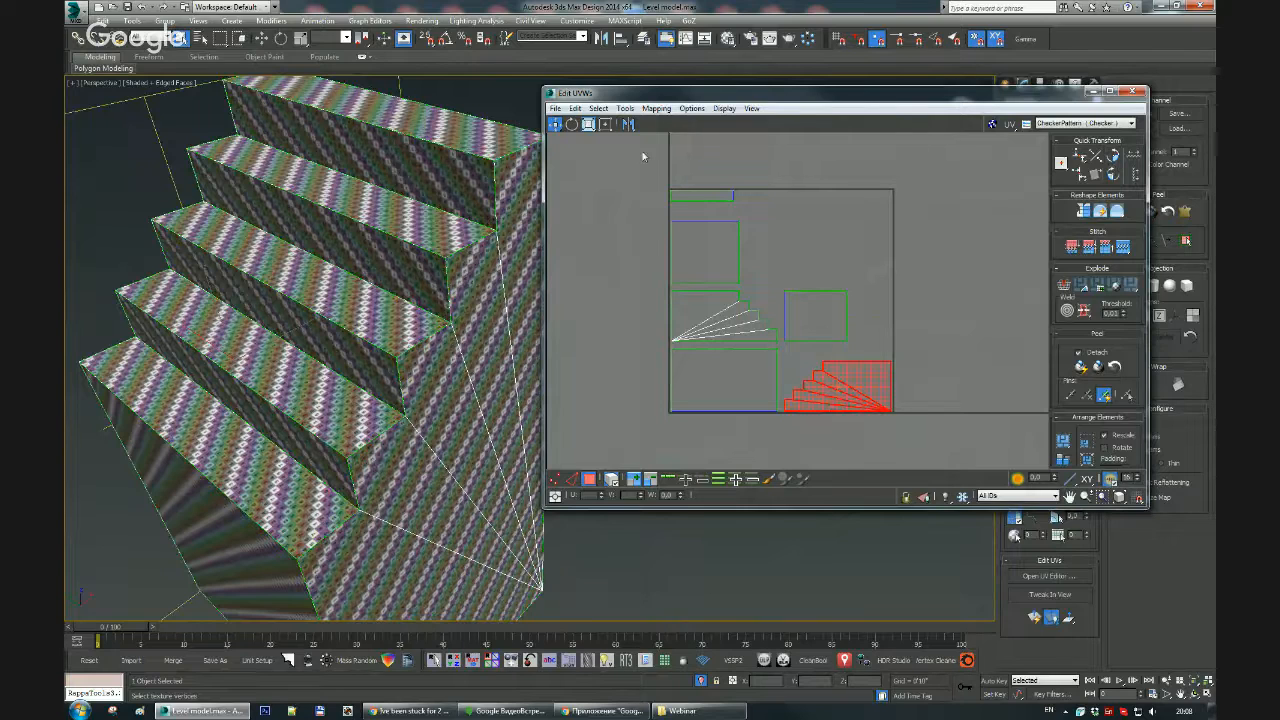
left_click_drag(834, 377, 720, 337)
scroll(720, 337, "up", 3)
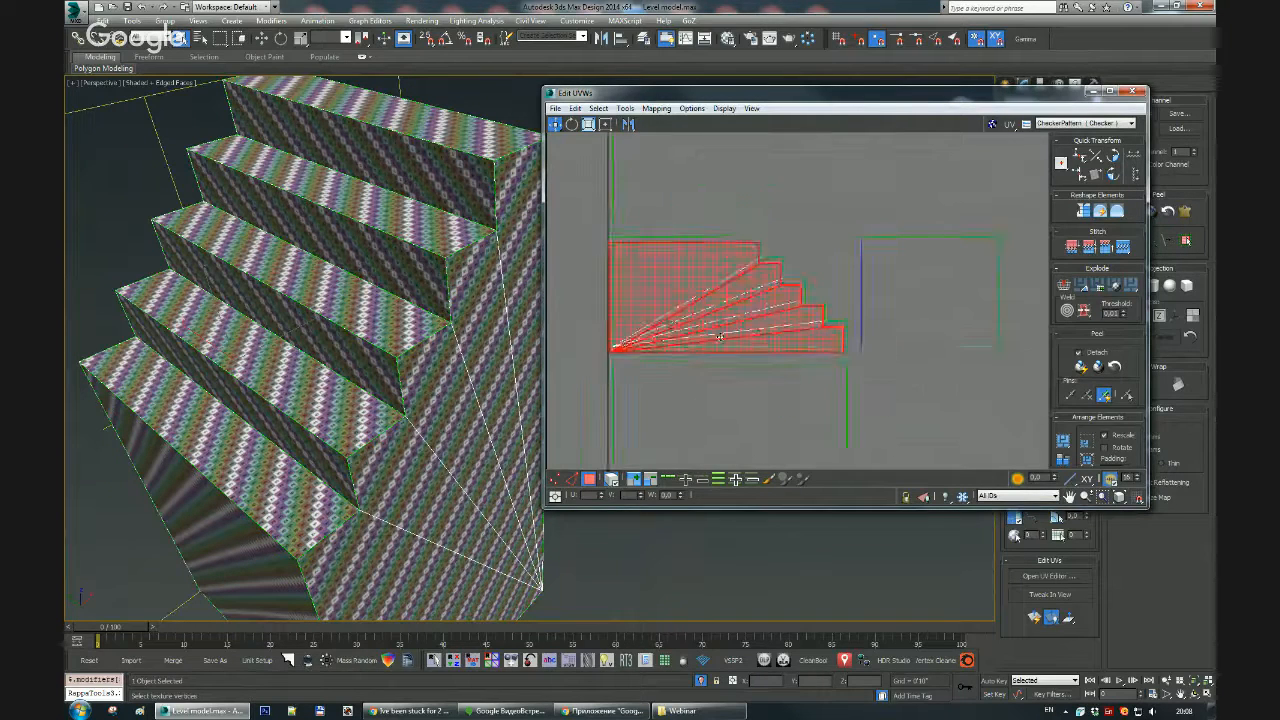
scroll(720, 337, "up", 2)
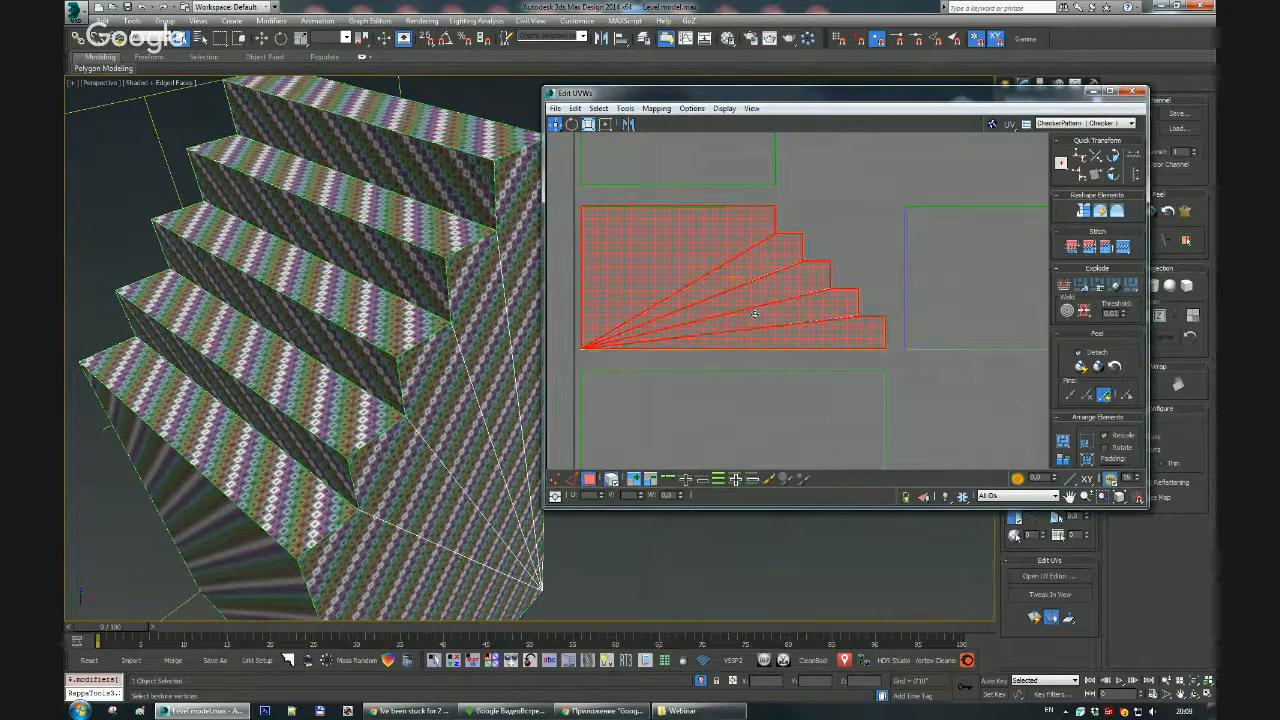
left_click_drag(755, 314, 753, 314)
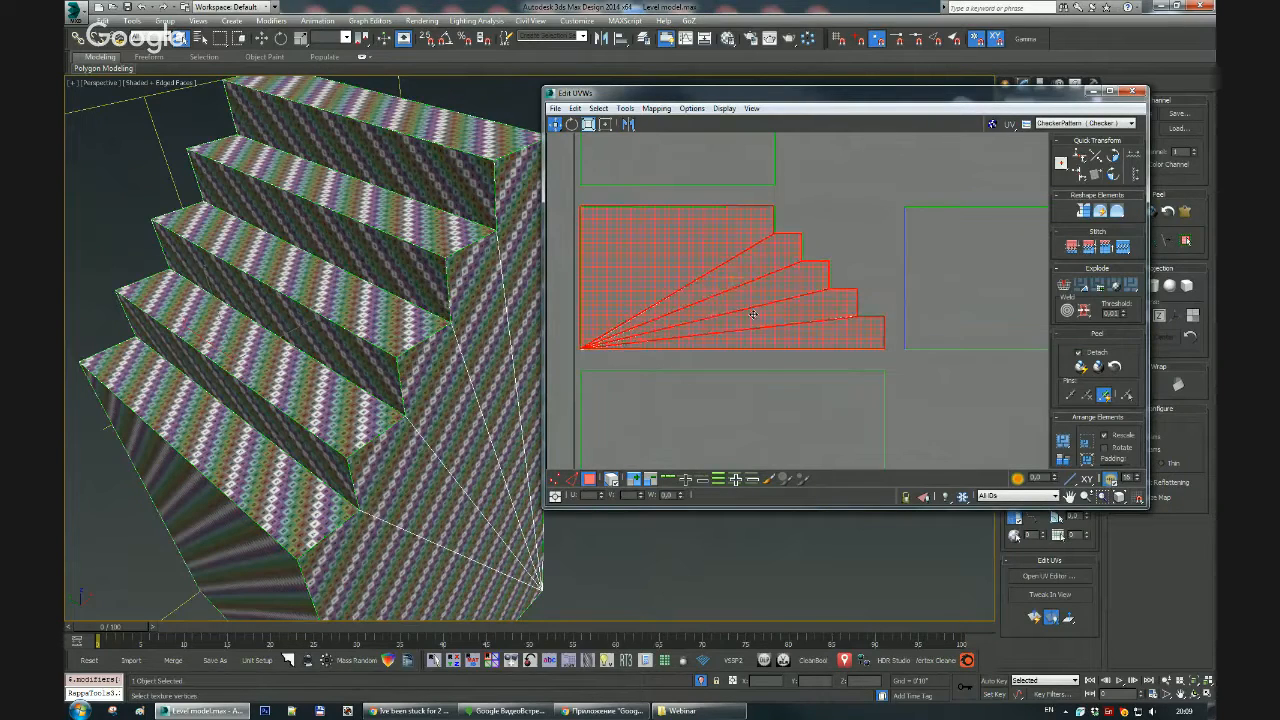
Step: Move the overlapped stepped side clusters to the top of the UV square, beside the stacked strips
scroll(753, 314, "down", 2)
scroll(777, 376, "down", 1)
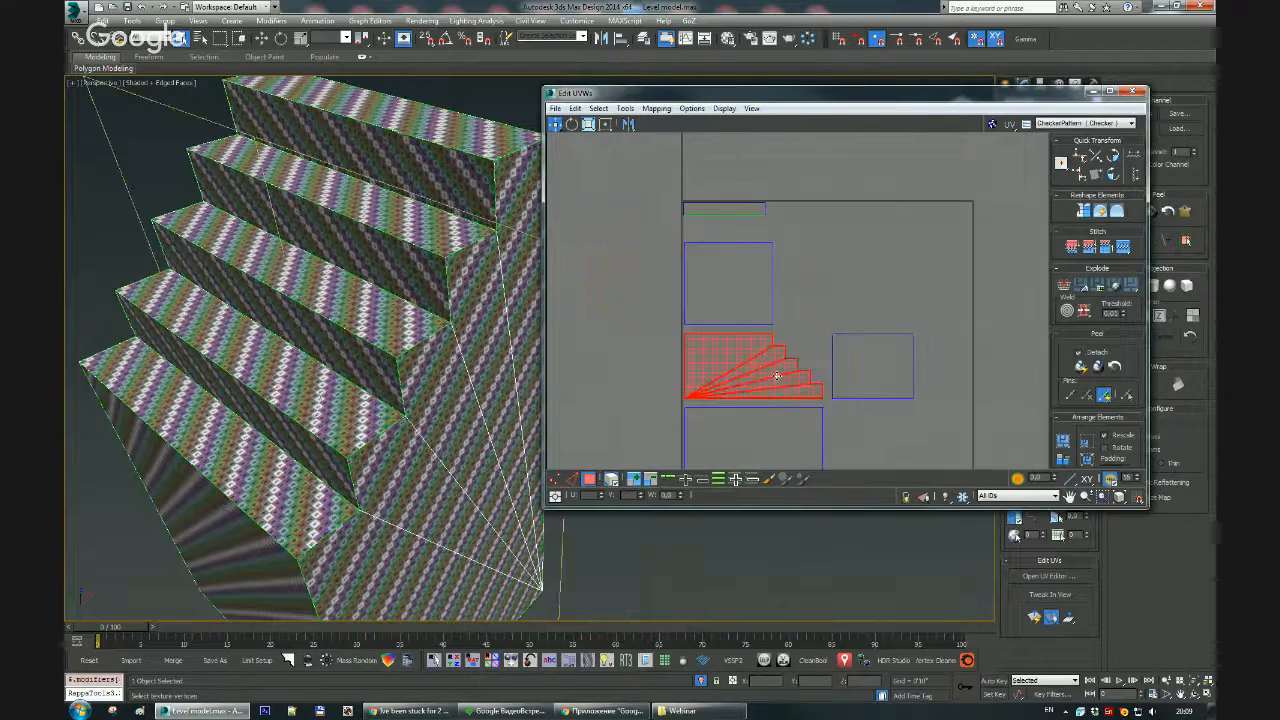
left_click_drag(770, 385, 871, 255)
Step: Check on the model which face the square cluster covers and move that cluster directly beneath the stacked strips
left_click(752, 303)
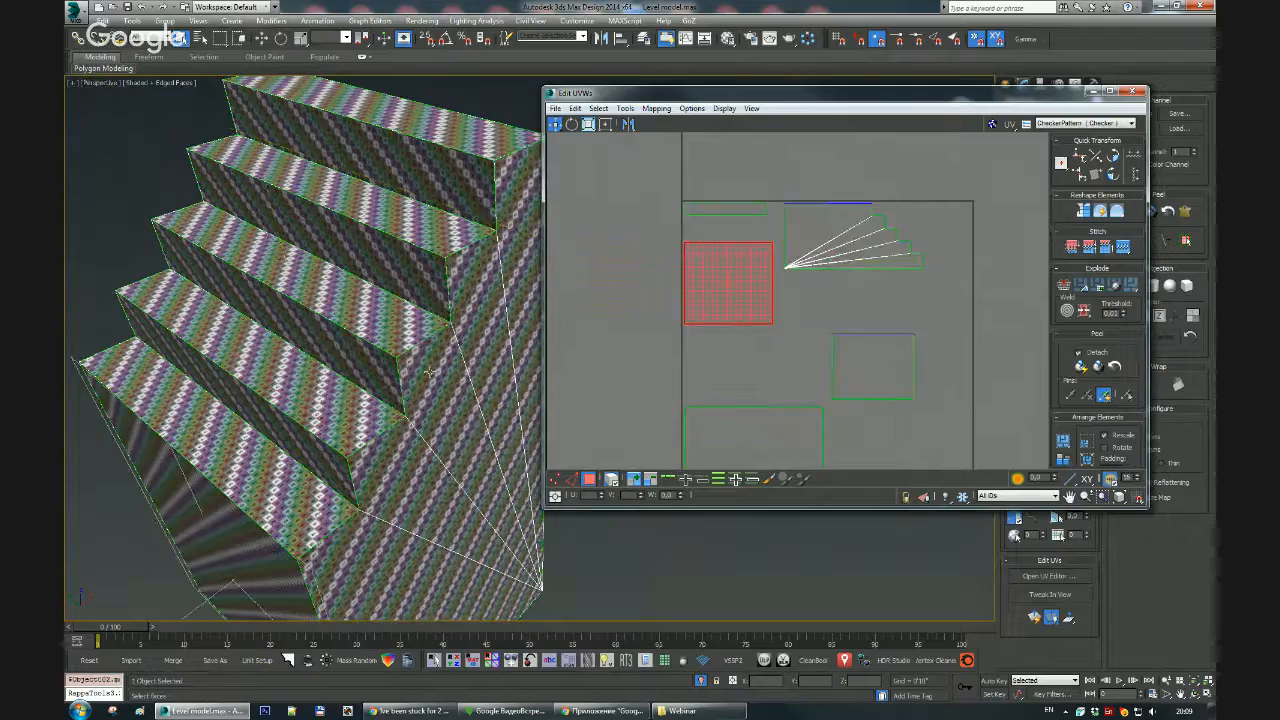
middle_click_drag(411, 395, 528, 311)
scroll(341, 297, "down", 4)
scroll(385, 308, "up", 3)
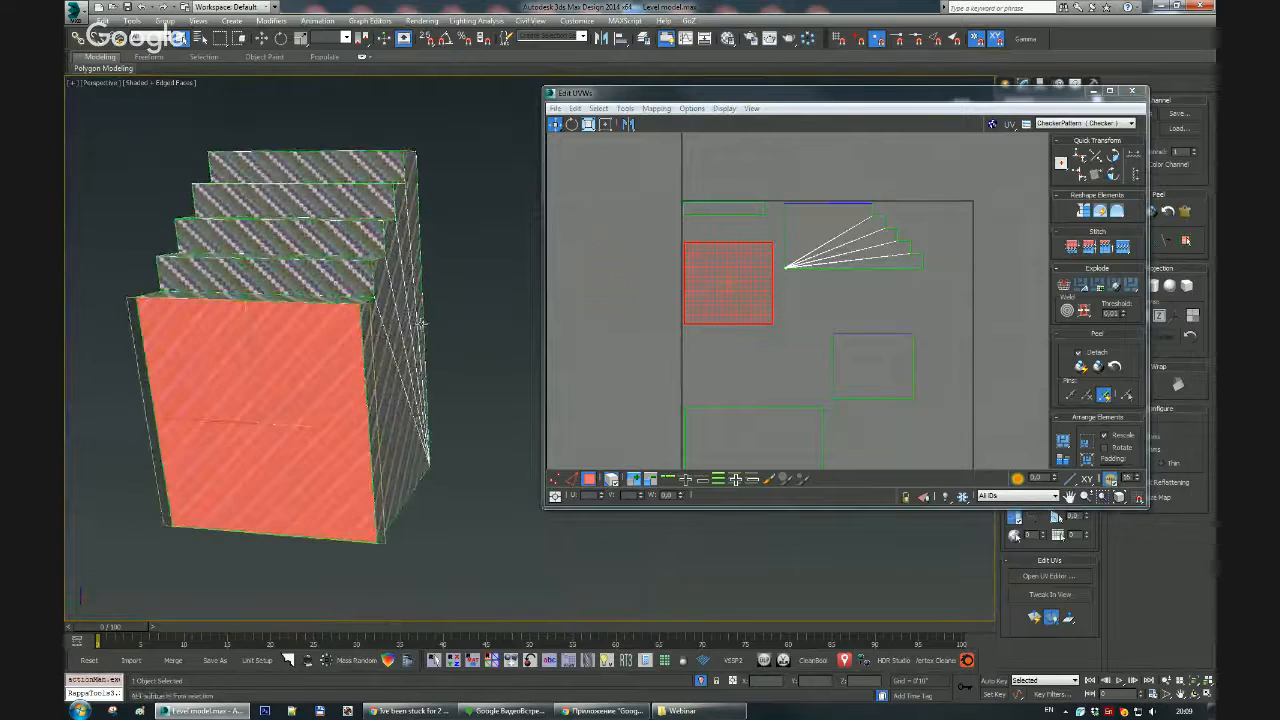
middle_click_drag(440, 308, 392, 330, "alt")
left_click(866, 364)
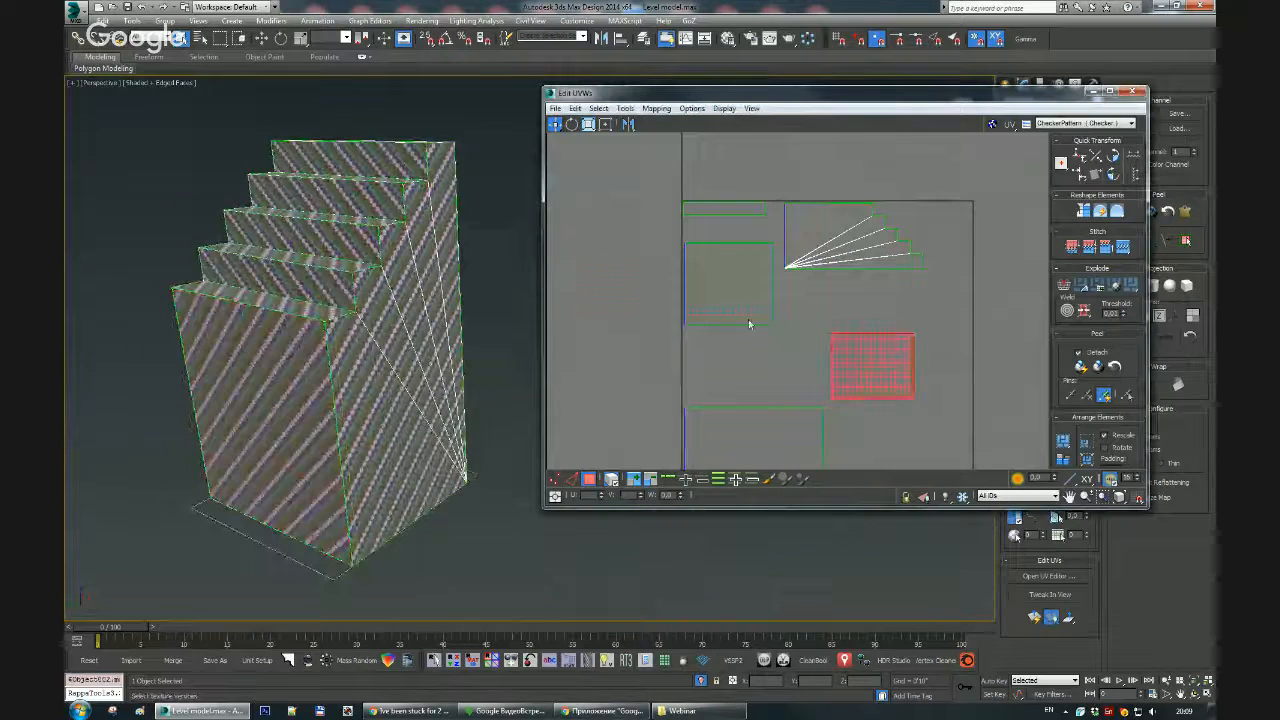
left_click(740, 312)
left_click_drag(739, 311, 737, 290)
Step: Place the smaller rectangular cluster under the square one and the large rectangle beneath the stepped side clusters
left_click(872, 368)
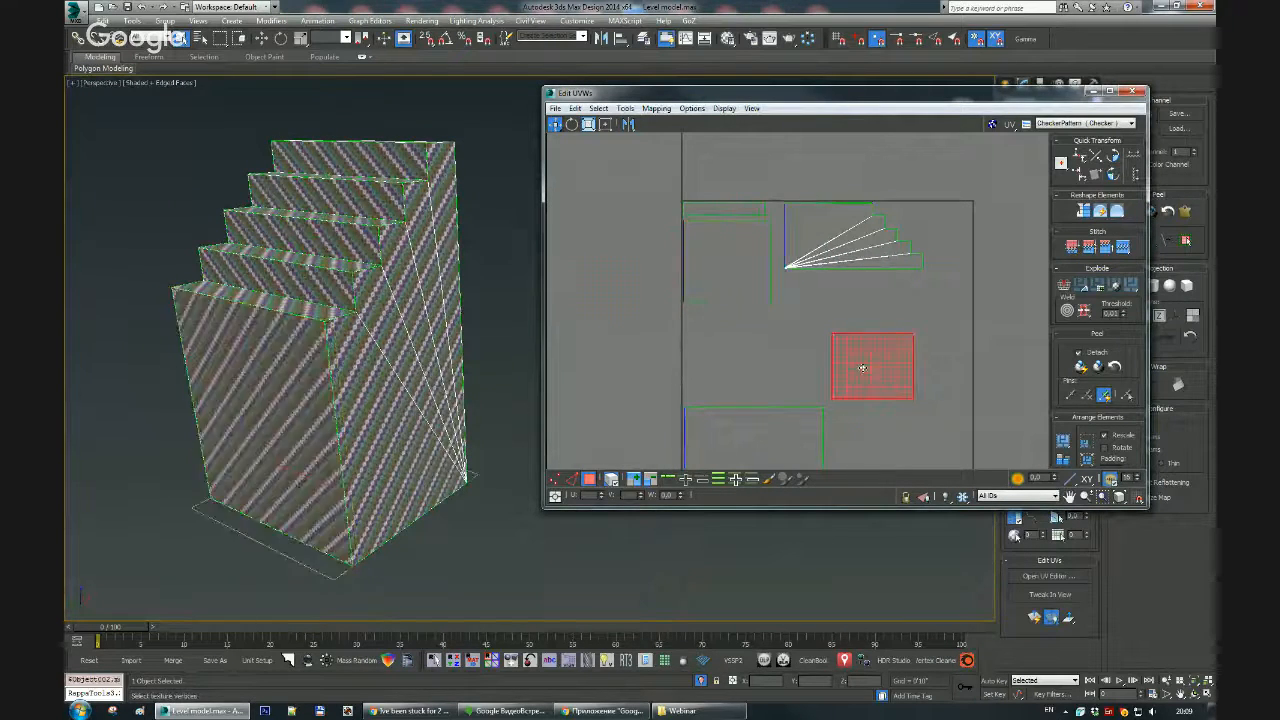
left_click_drag(872, 368, 724, 340)
left_click_drag(745, 420, 841, 296)
left_click(851, 234)
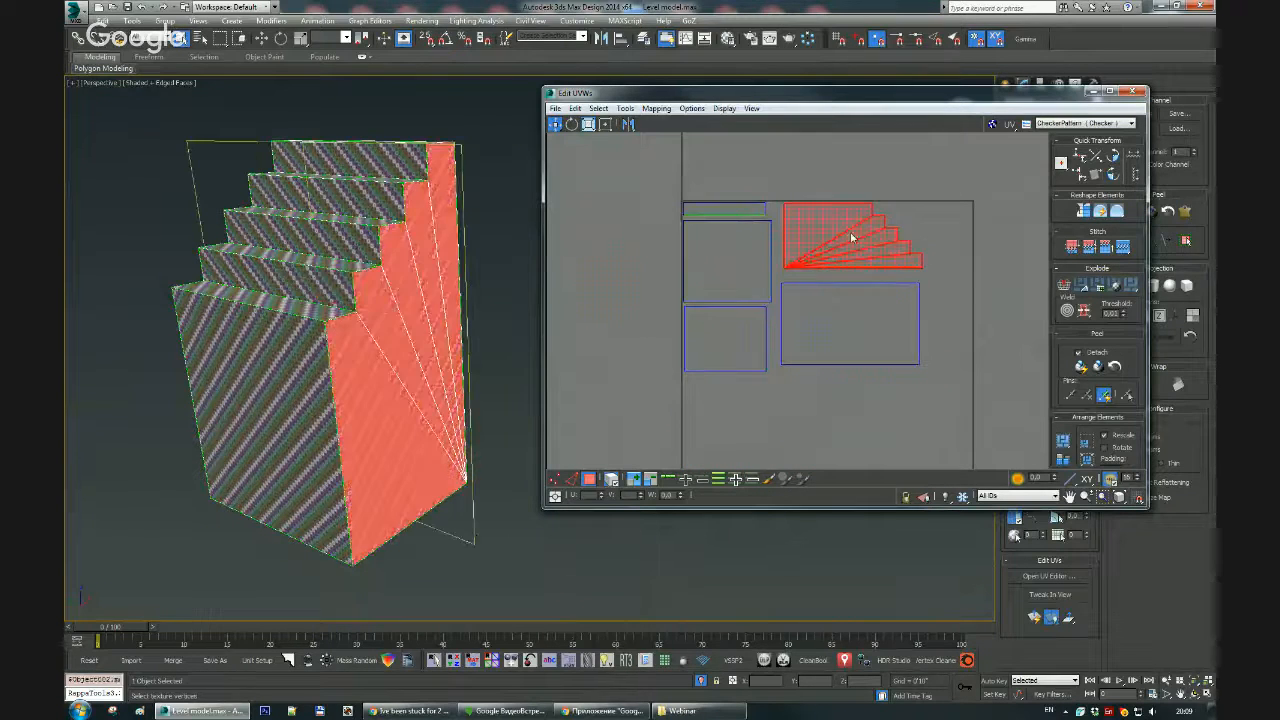
Step: Select all the arranged clusters, end the isolation and return to the top level to view both flights in the house
key("ctrl+a")
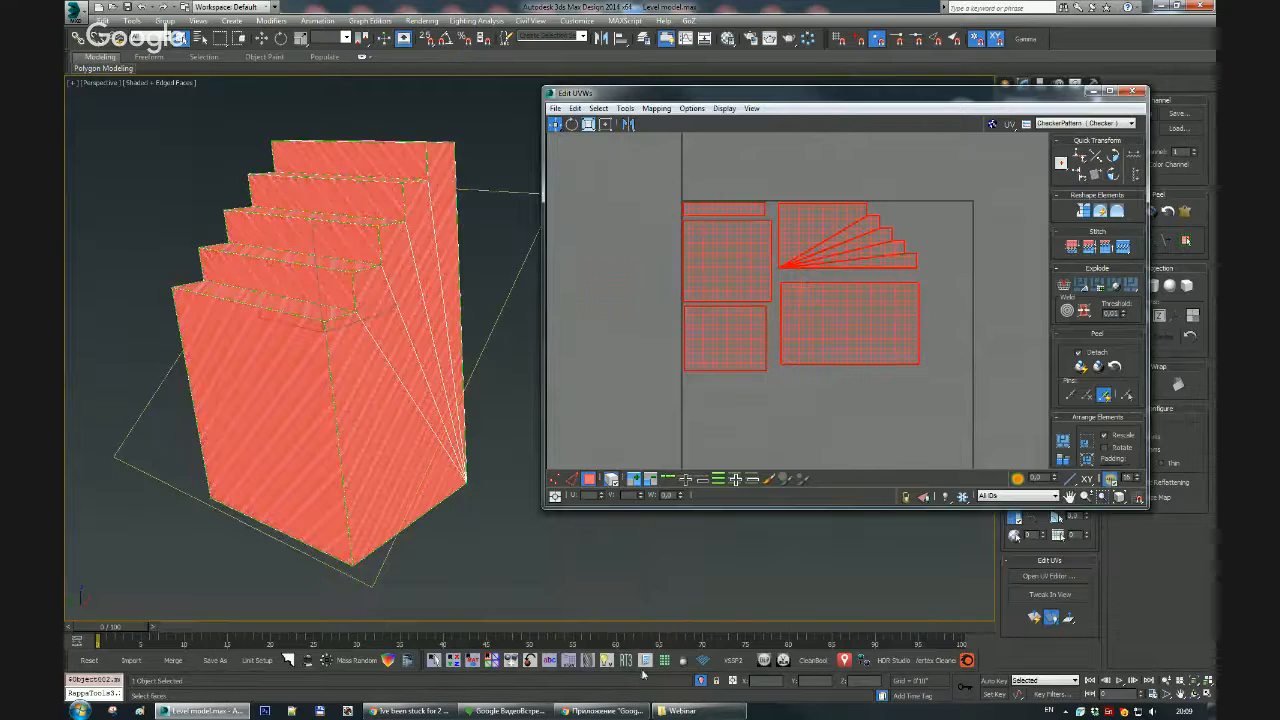
left_click(699, 681)
right_click(470, 387)
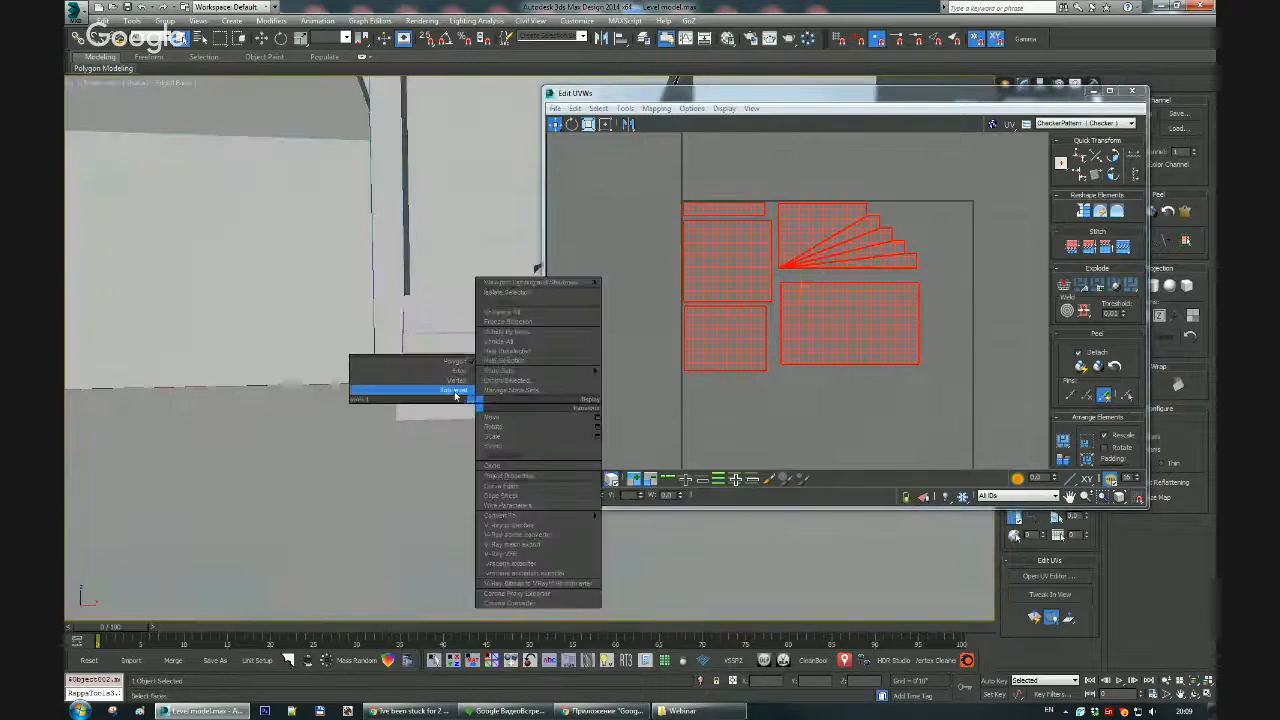
left_click(451, 392)
middle_click_drag(452, 391, 234, 437)
middle_click_drag(432, 364, 365, 327, "alt")
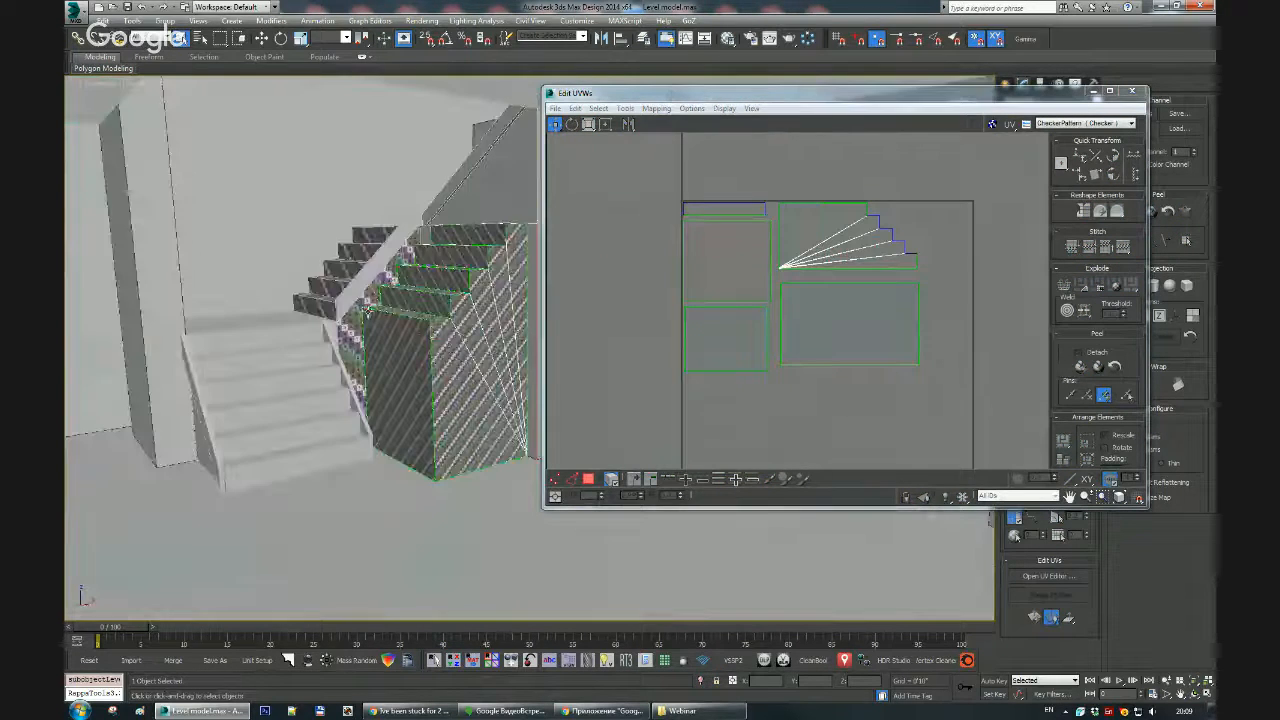
Step: Add the adjoining stair flight to the selection, isolate both flights and select only the one with the compact UV layout
scroll(365, 327, "up", 1)
left_click(365, 327, "ctrl")
key("alt+q")
middle_click_drag(470, 348, 560, 350, "alt")
left_click(700, 380)
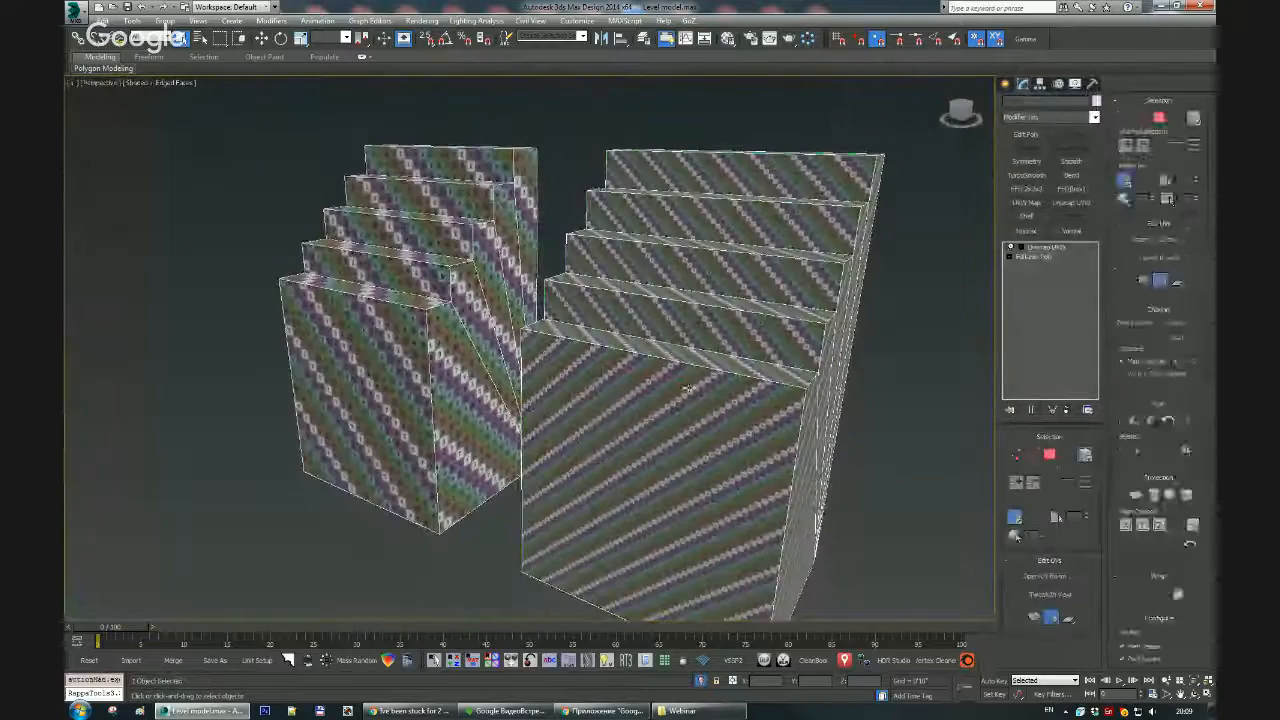
Step: Open the UV editor for the selected flight and select all of its UV polygons
left_click(1042, 576)
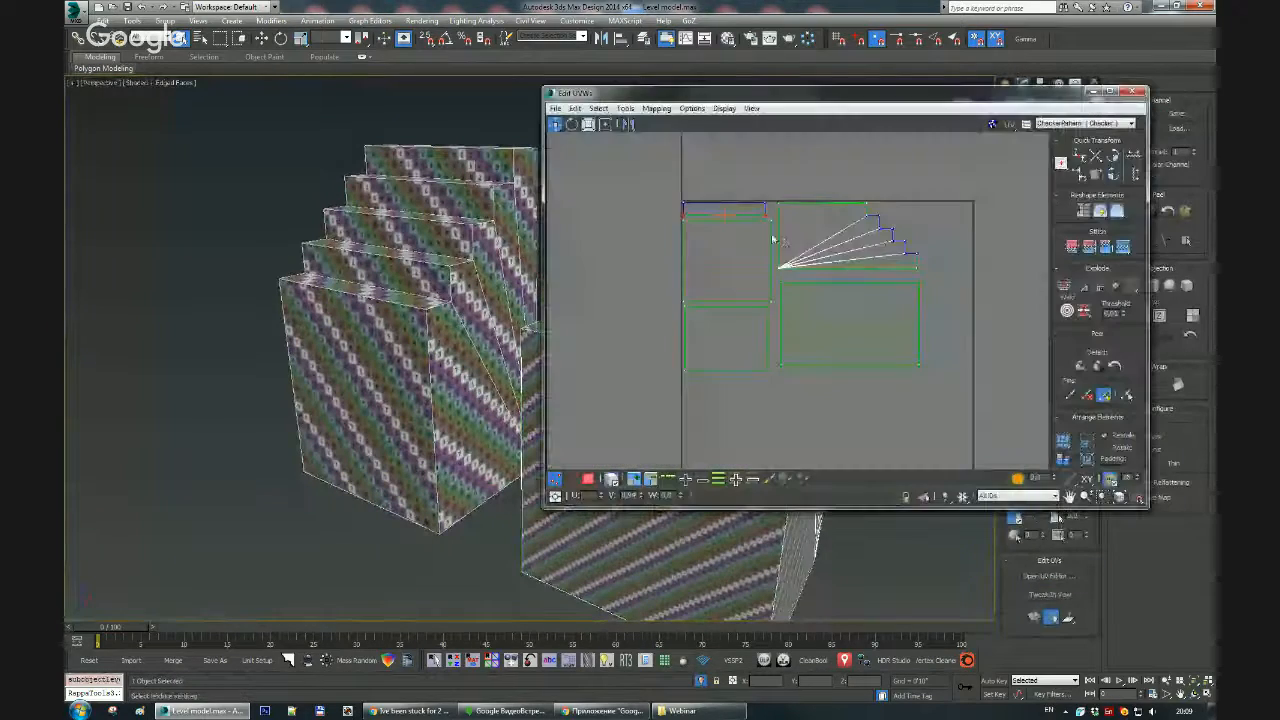
middle_click_drag(783, 240, 821, 238)
middle_click_drag(424, 294, 226, 254)
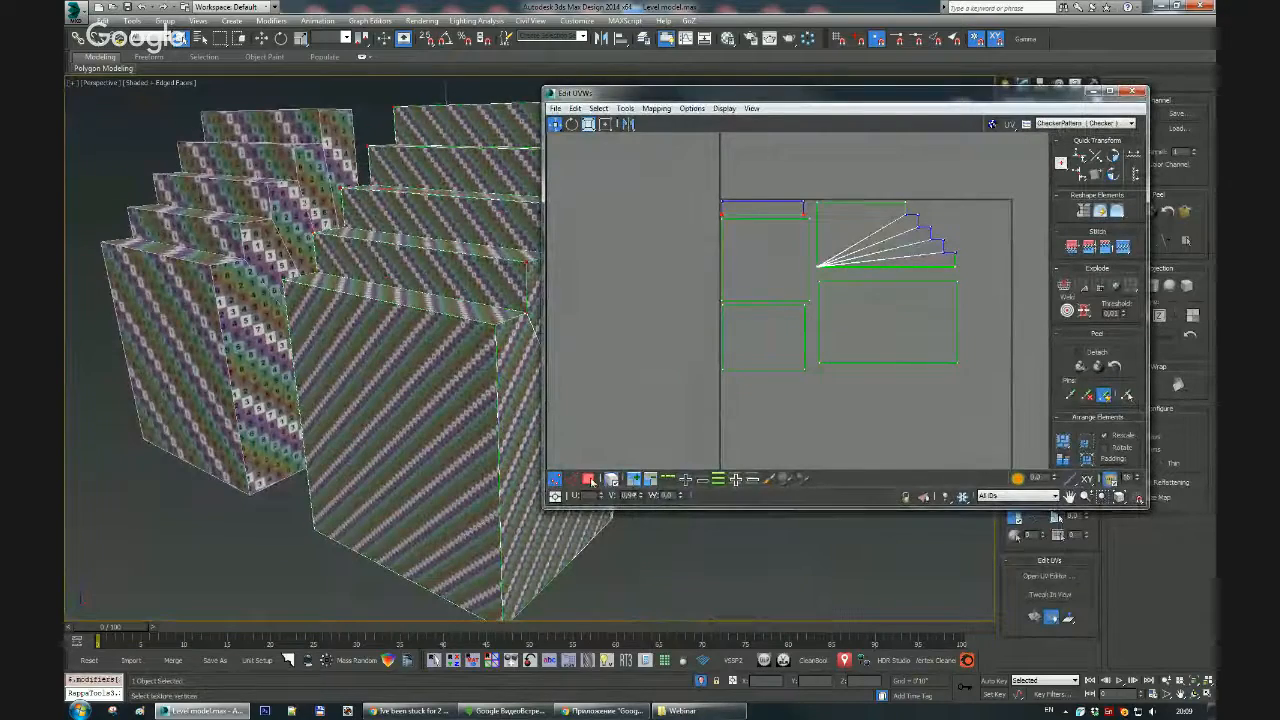
left_click(590, 480)
key("ctrl+a")
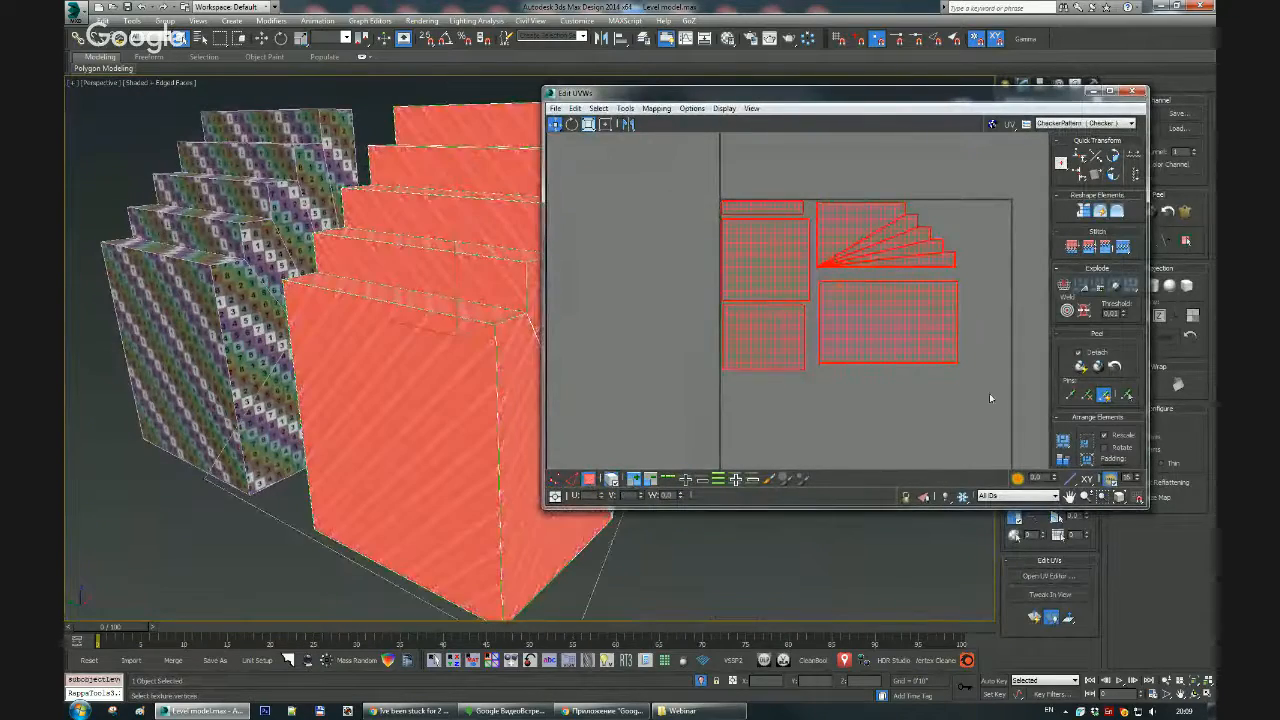
Step: Scale all the clusters down with the Freeform tool to match the other flight's checker density, and shift them lower in the UV square
middle_click_drag(358, 324, 268, 331, "alt")
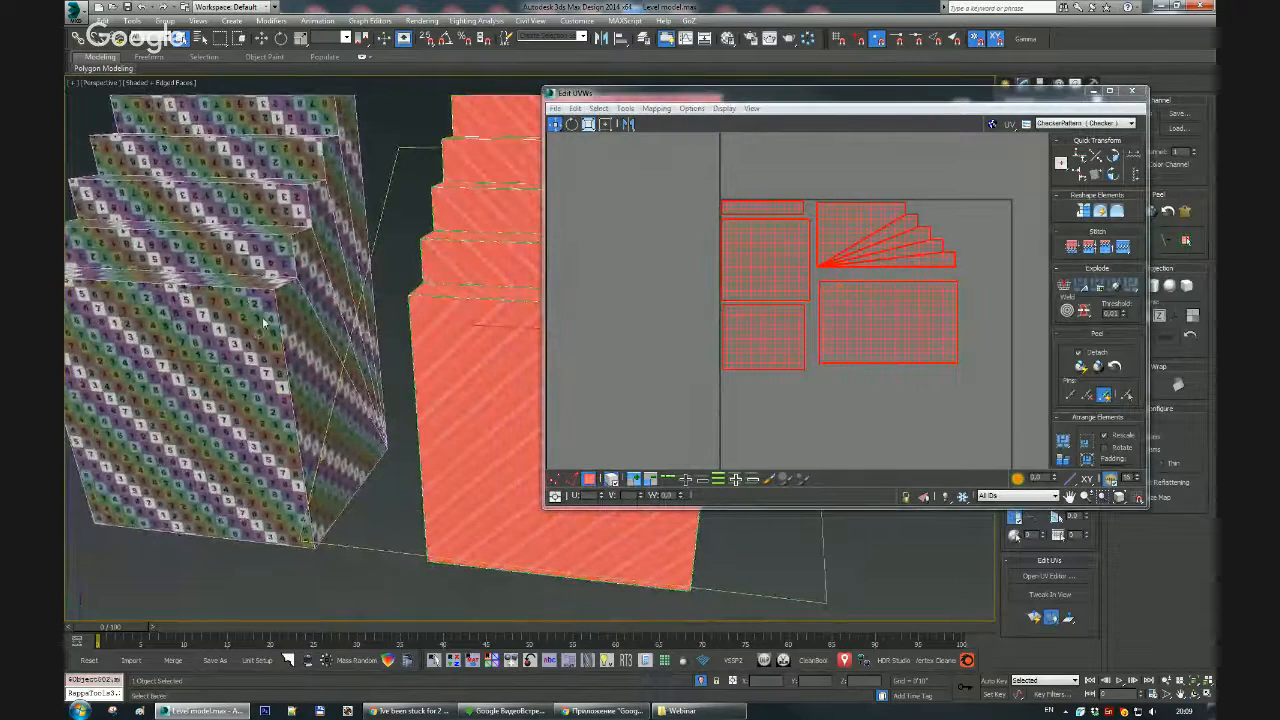
key("F2")
left_click(605, 124)
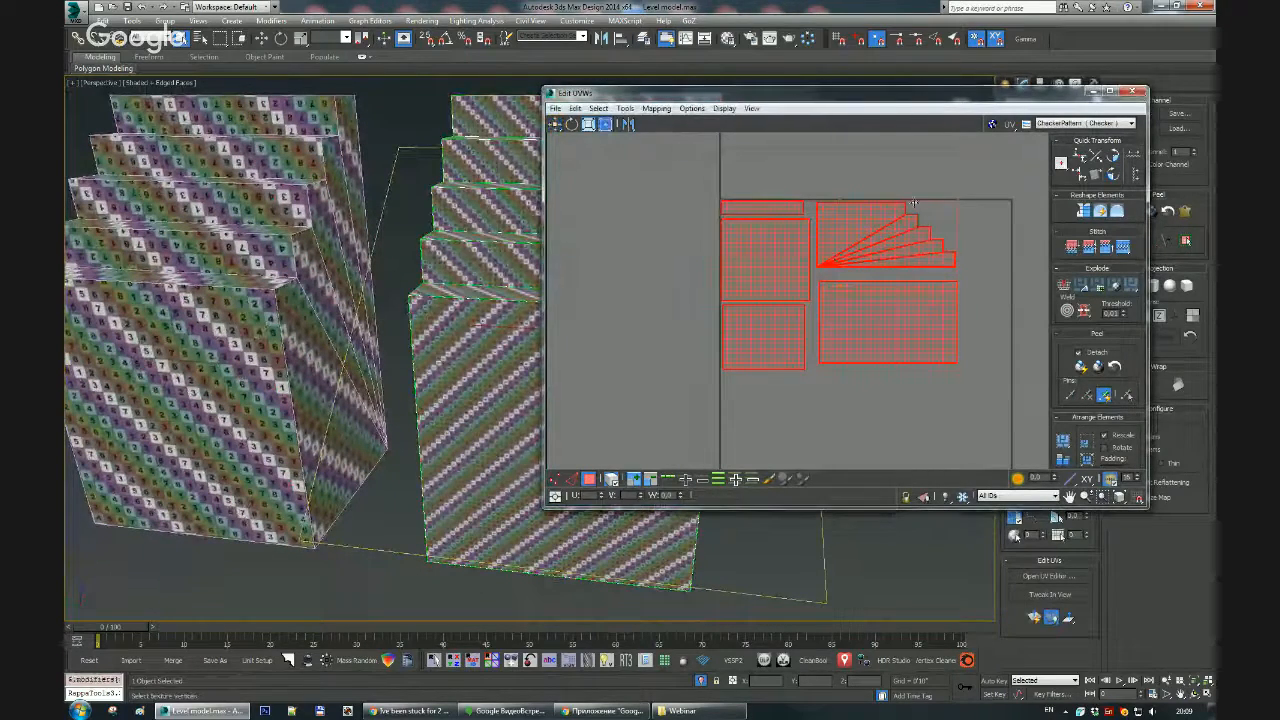
left_click_drag(969, 201, 800, 334)
scroll(337, 277, "up", 3)
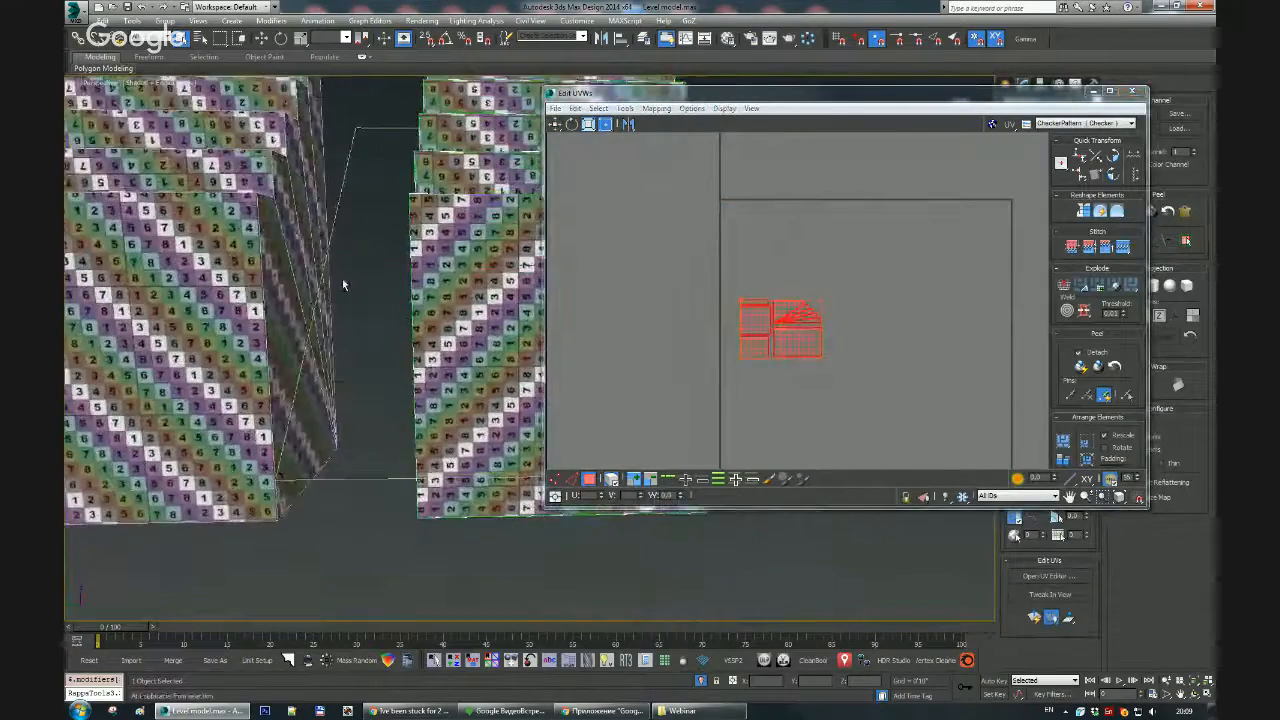
middle_click_drag(515, 262, 460, 298, "alt")
left_click_drag(789, 313, 783, 346)
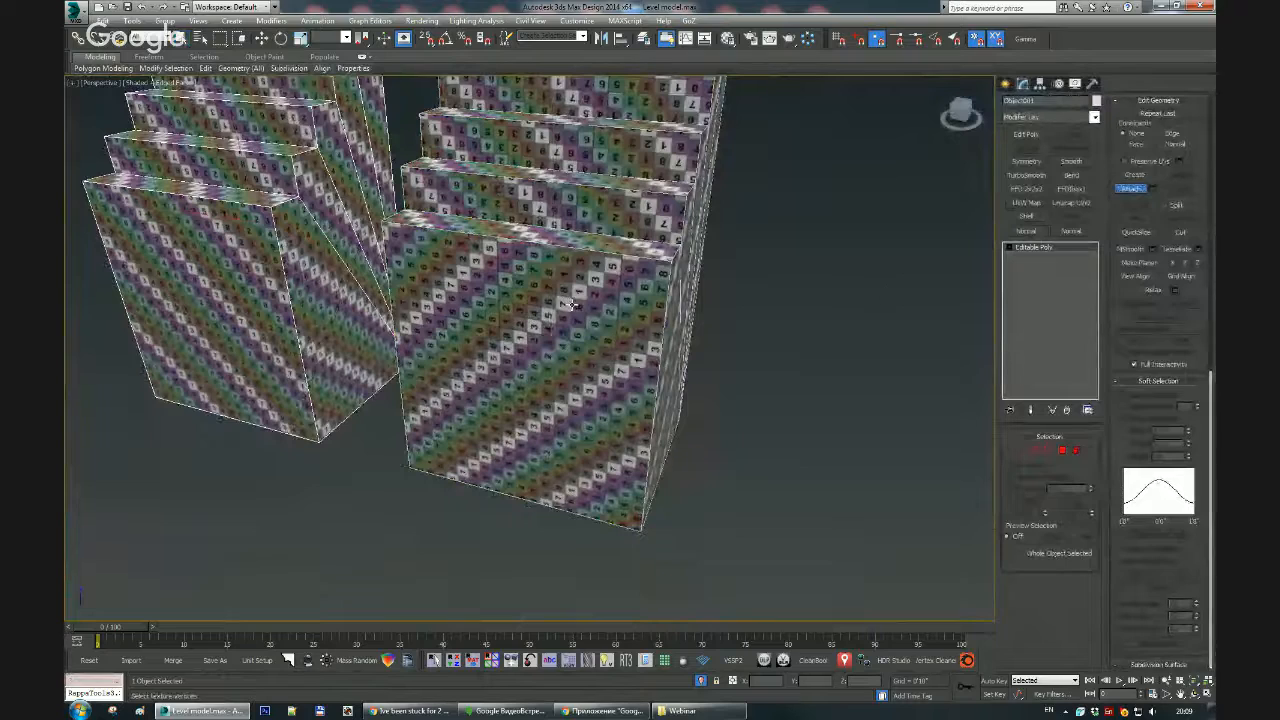
Step: Finish attaching the two flights, apply Unwrap UVW to the combined object and open its UV editor
key("w")
key("q")
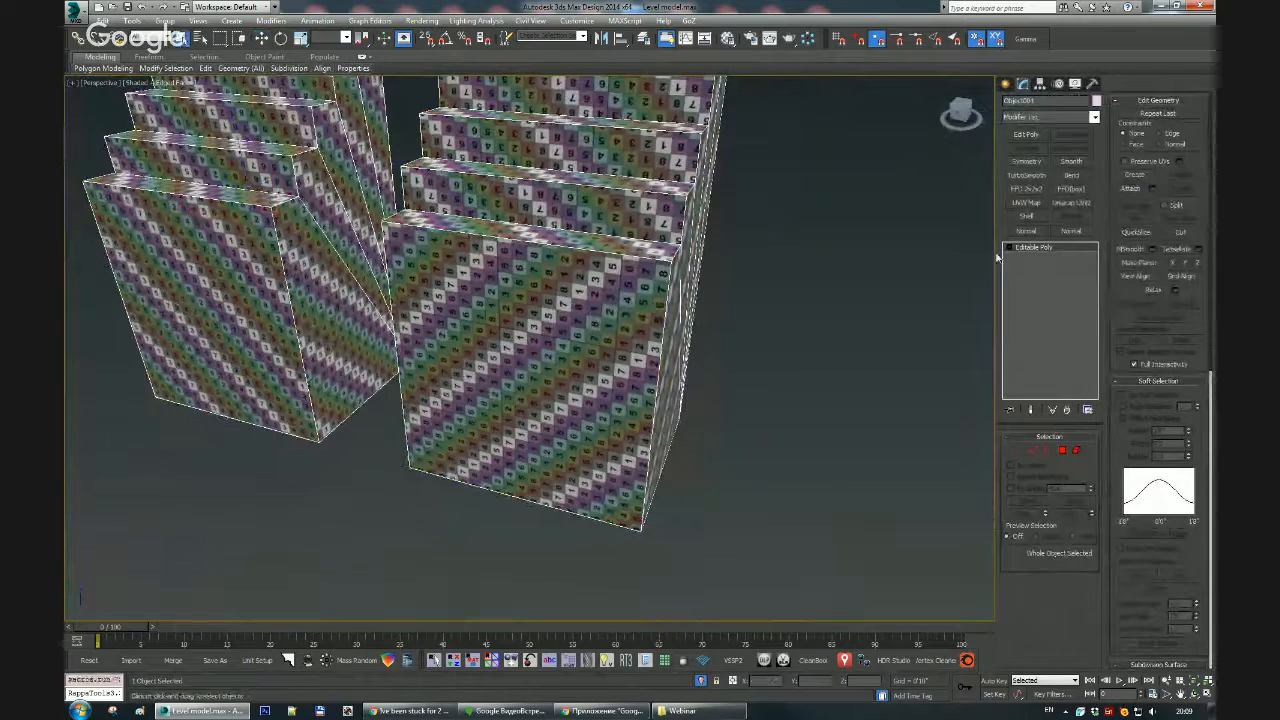
left_click(1070, 204)
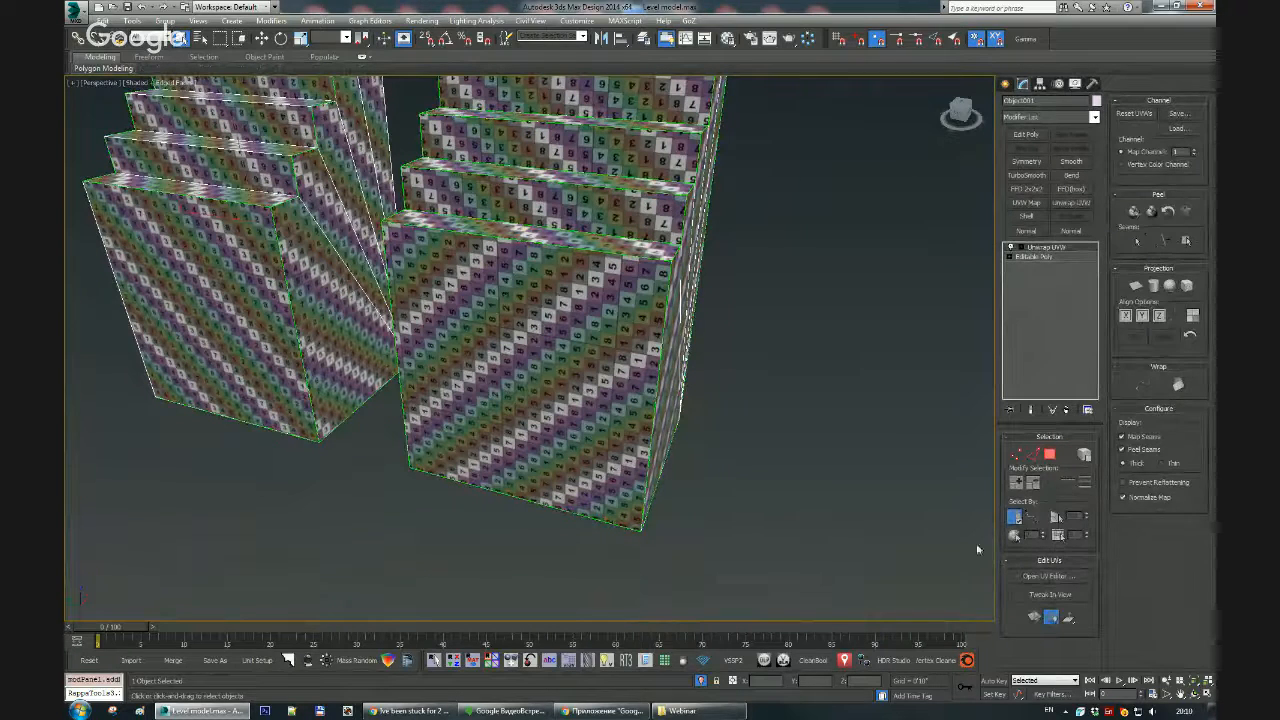
left_click(1058, 578)
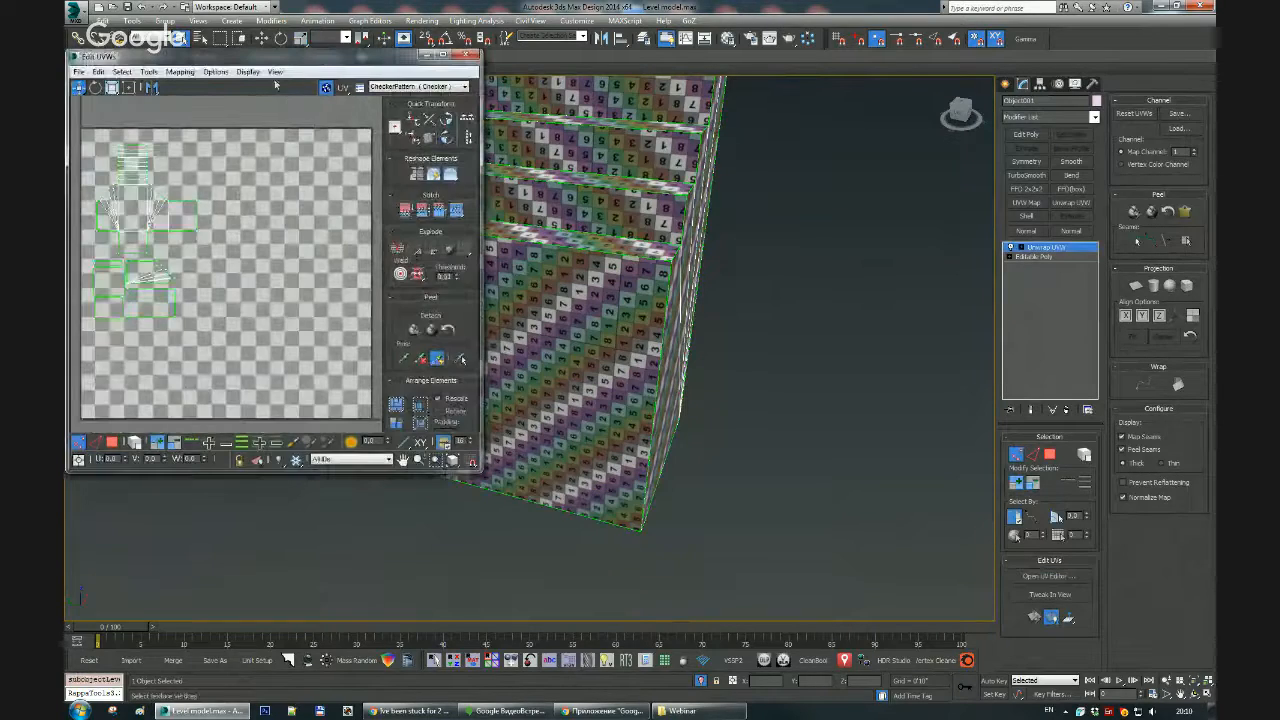
Step: Select the compact cluster group in polygon mode and move it beside the other flight's cross-shaped UV layout
left_click_drag(277, 56, 816, 113)
left_click(676, 500)
left_click(651, 499)
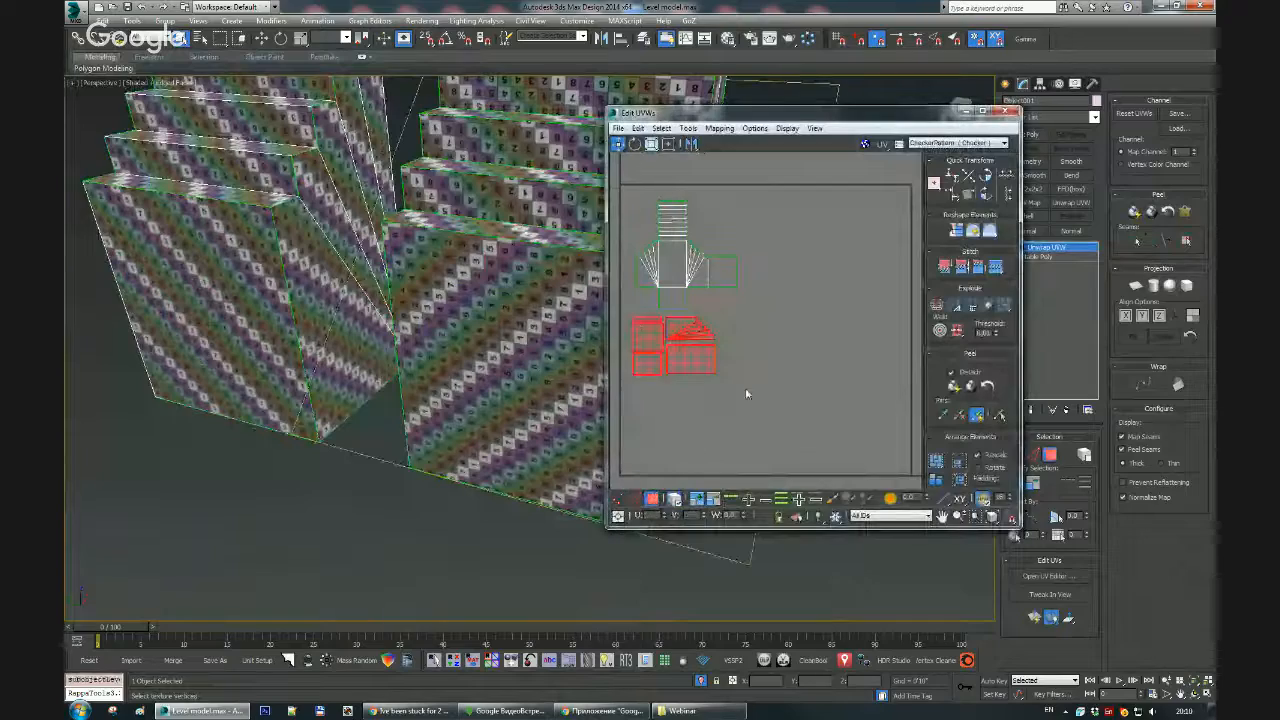
left_click_drag(674, 339, 803, 277)
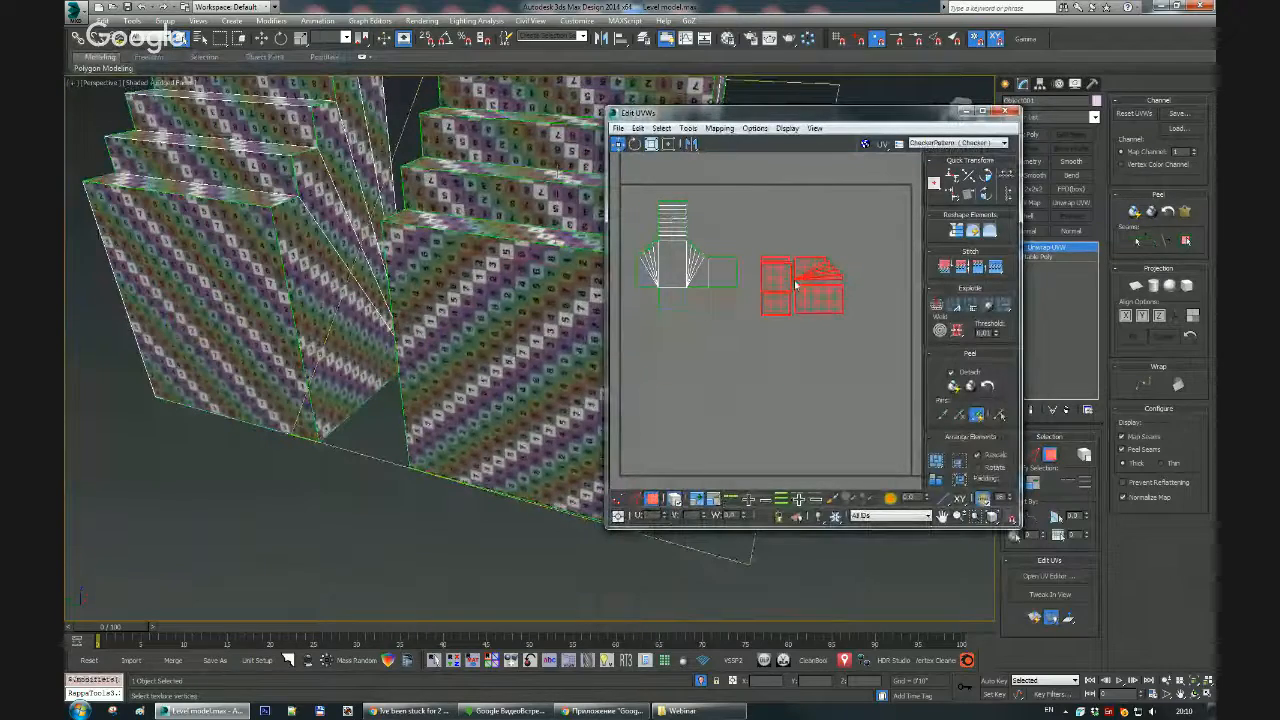
middle_click_drag(437, 328, 420, 365)
scroll(420, 365, "down", 1)
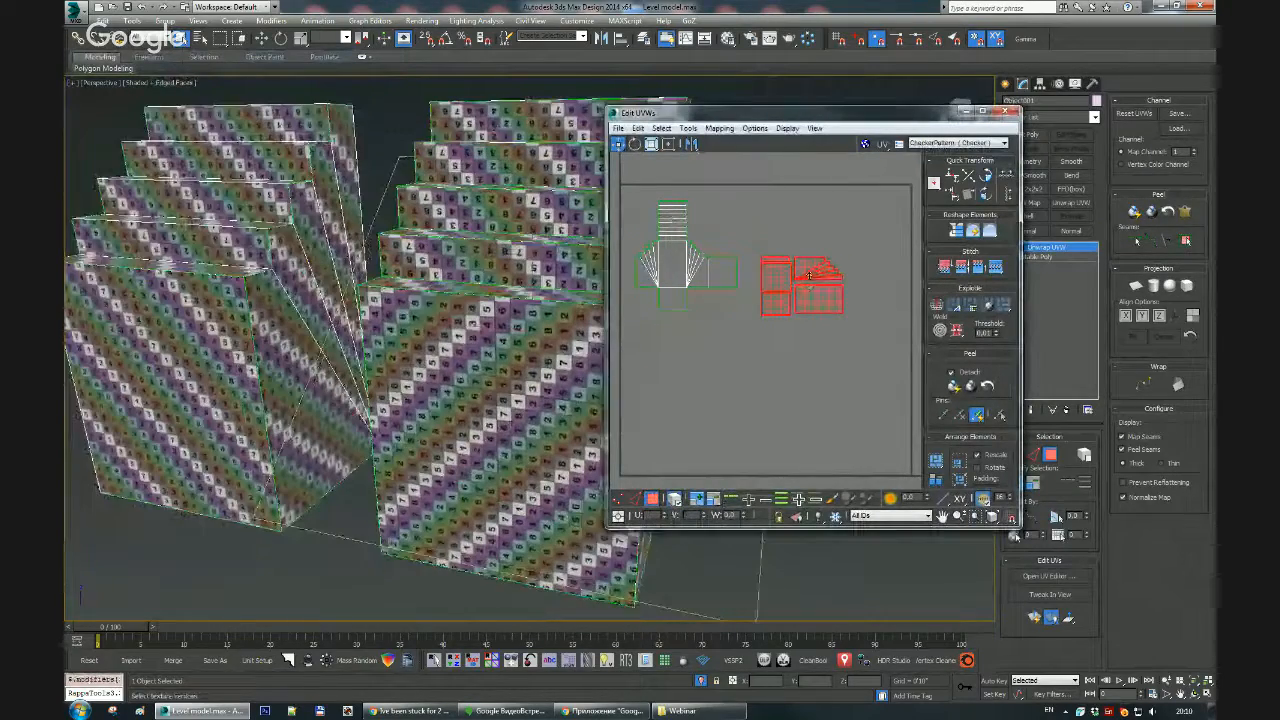
left_click_drag(809, 275, 810, 277)
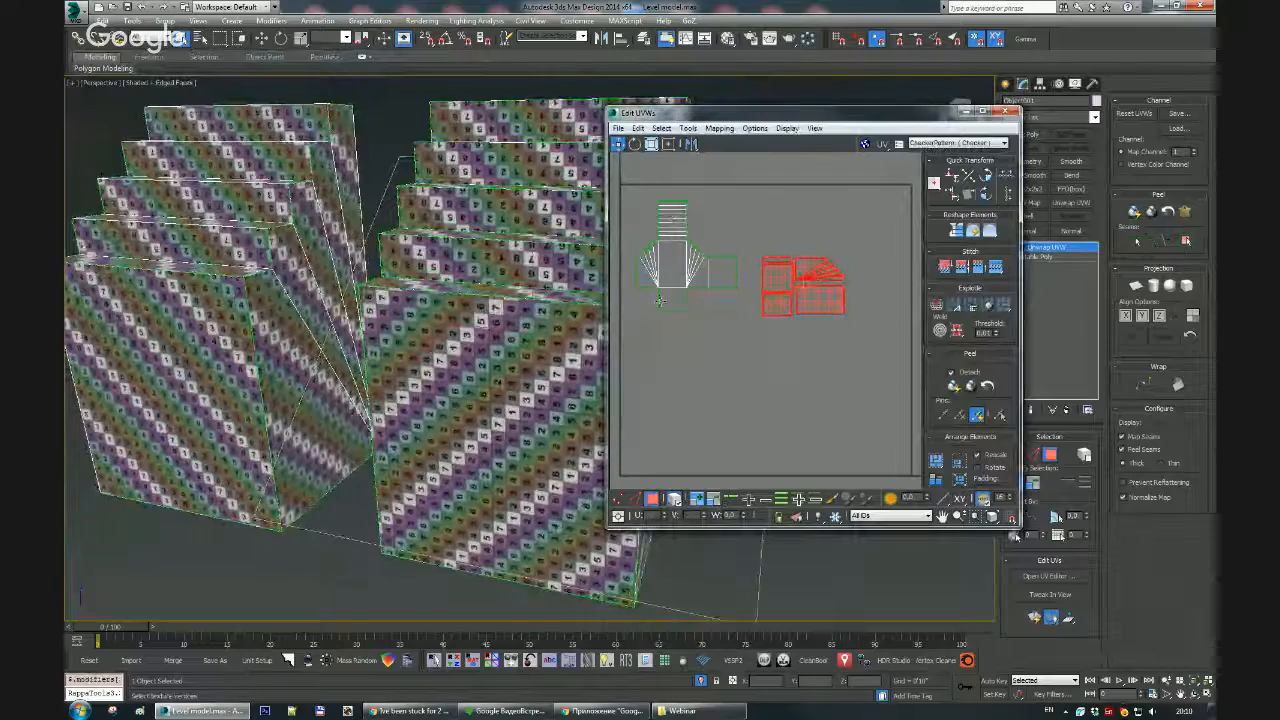
Step: Compare the space both flights' layouts occupy in the UV square using a widened editor window, and close the editor
scroll(680, 238, "up", 2)
scroll(738, 316, "down", 3)
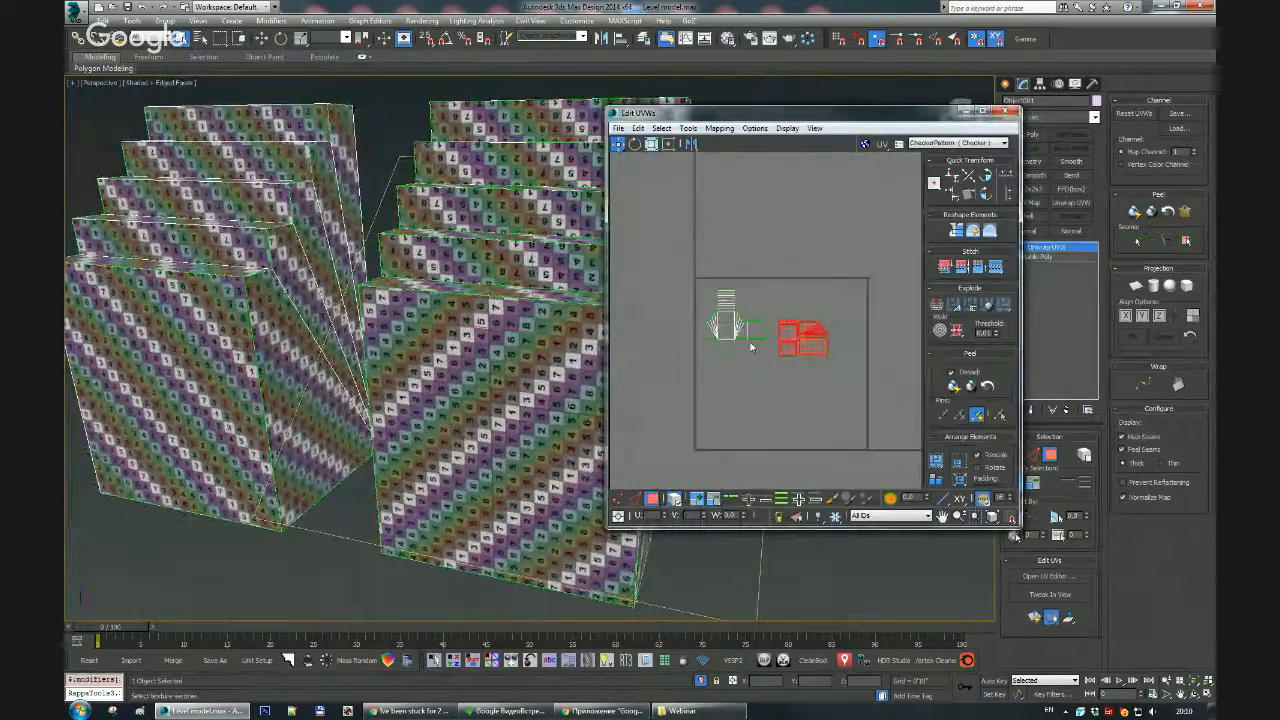
left_click_drag(609, 350, 517, 350)
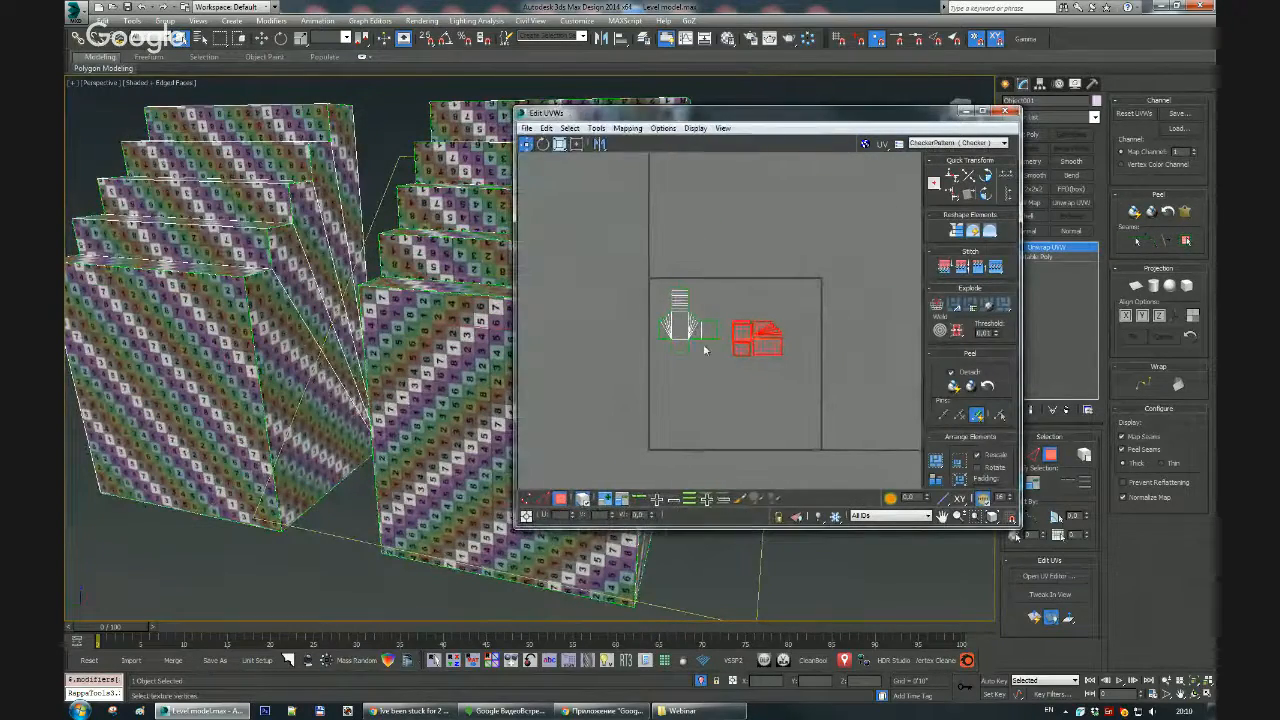
scroll(704, 348, "up", 2)
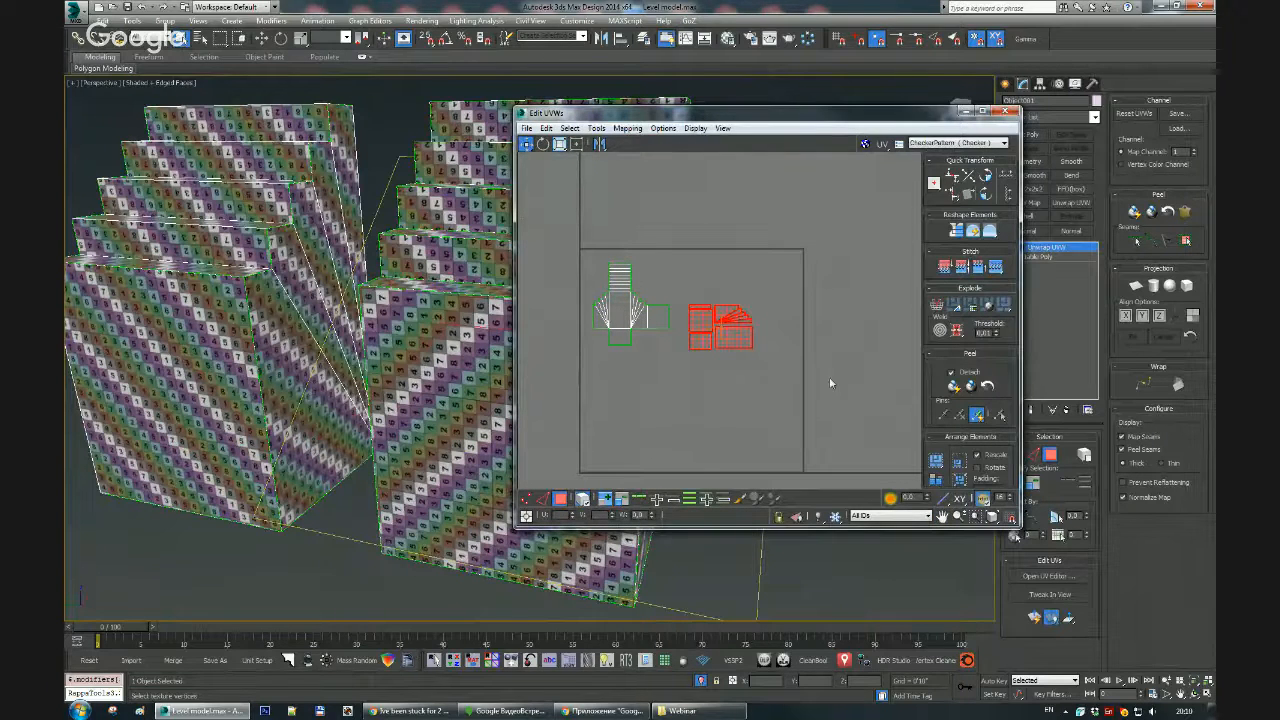
left_click(1006, 113)
right_click(625, 280)
left_click(606, 271)
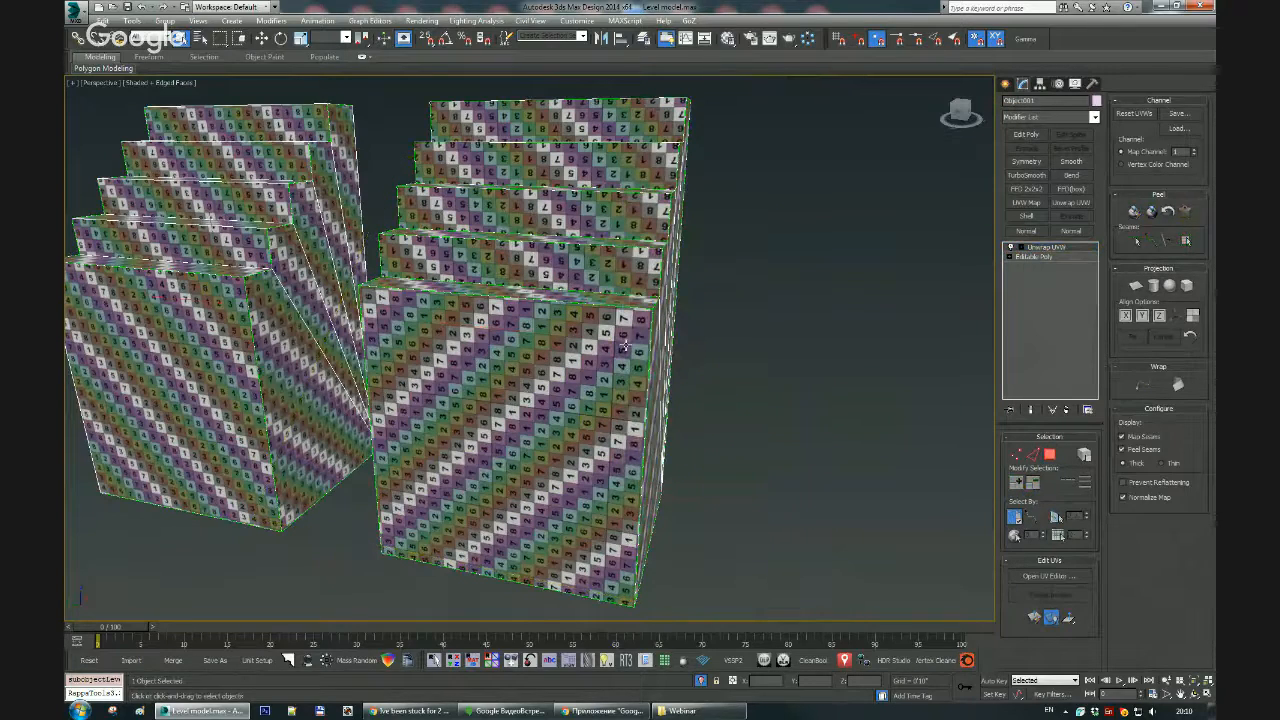
Step: Select the right-hand stair block as an element of the editable poly and detach it as a separate object
key("5")
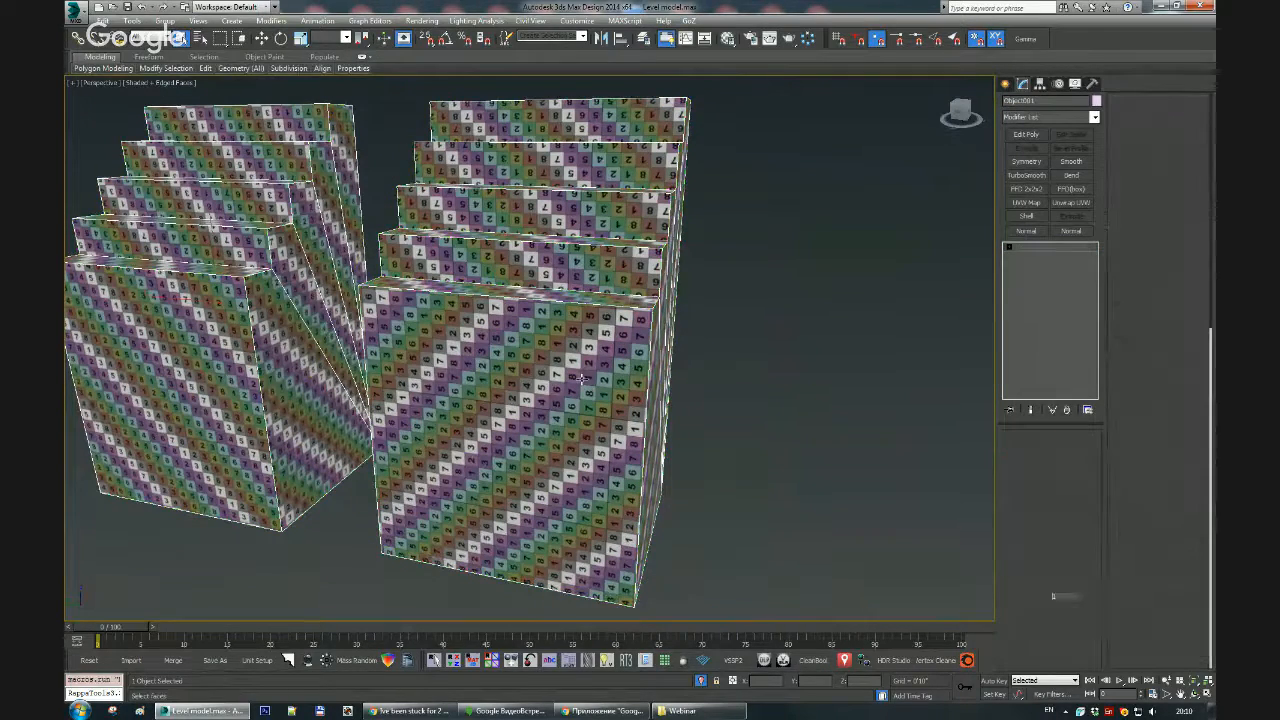
left_click(1184, 283)
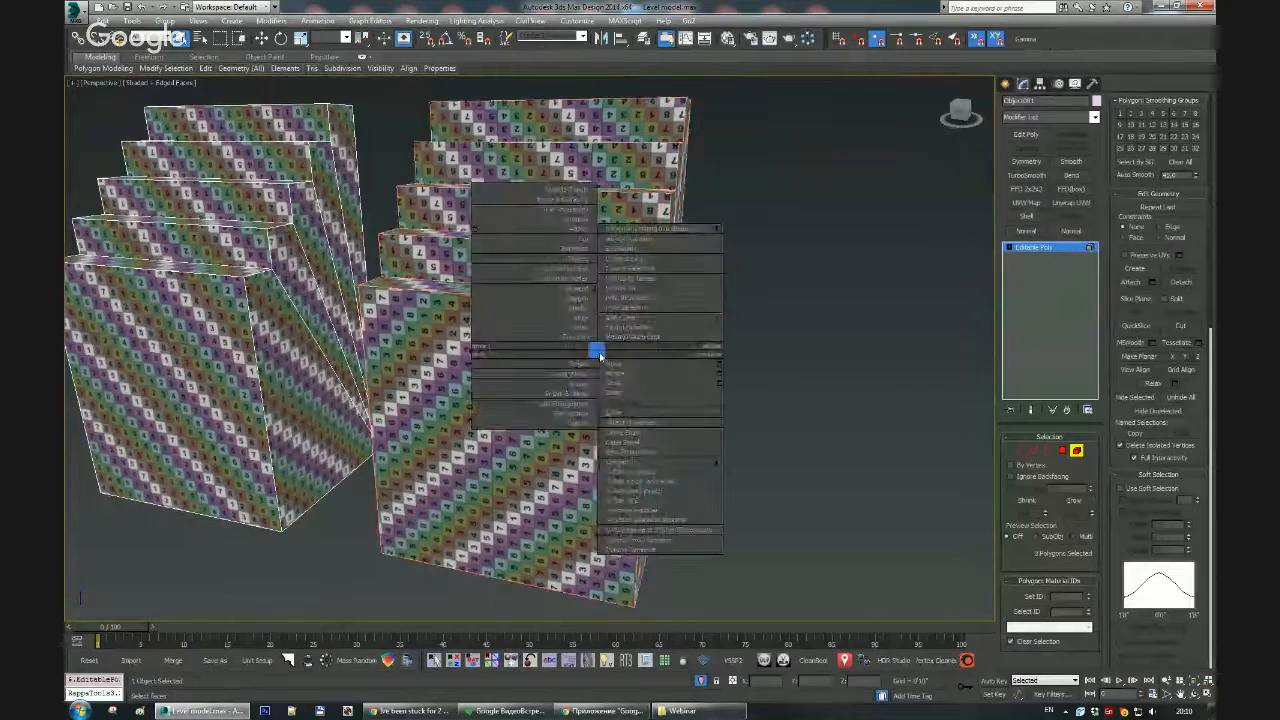
left_click(680, 368)
scroll(645, 418, "down", 8)
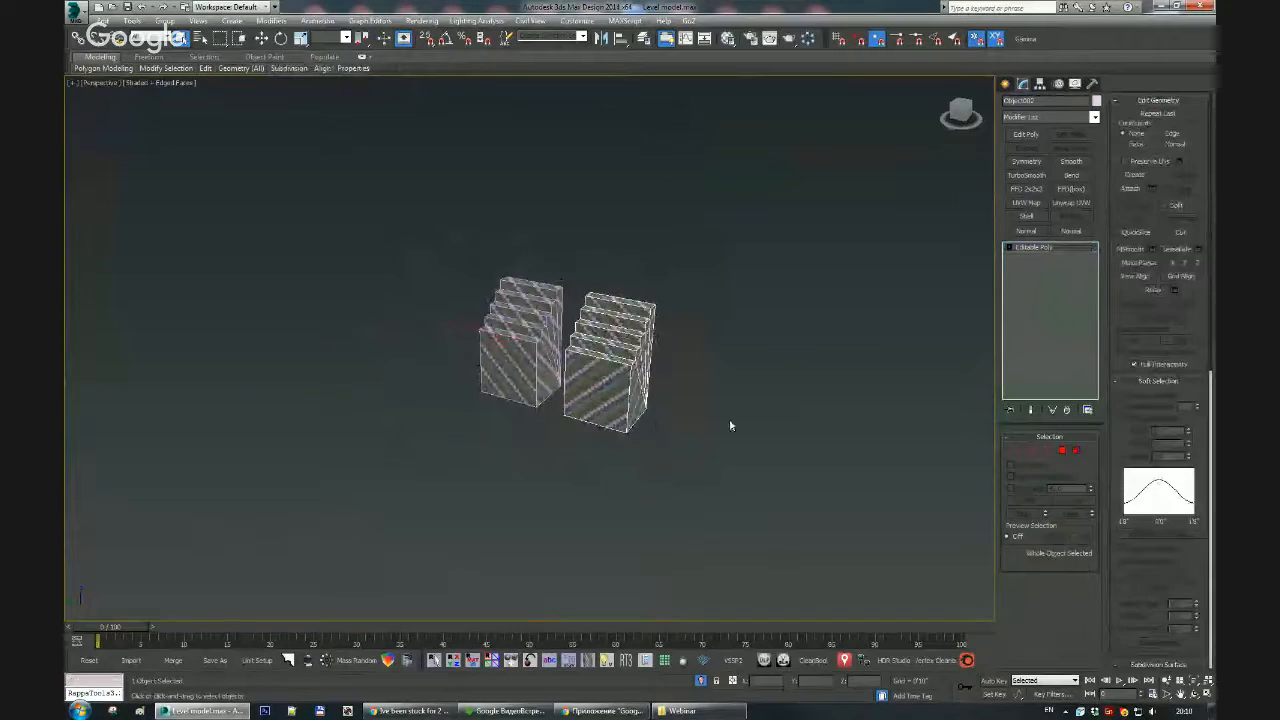
Step: Move the detached stair block a little farther away from the other block and clear the selection
key("w")
left_click_drag(586, 372, 601, 378)
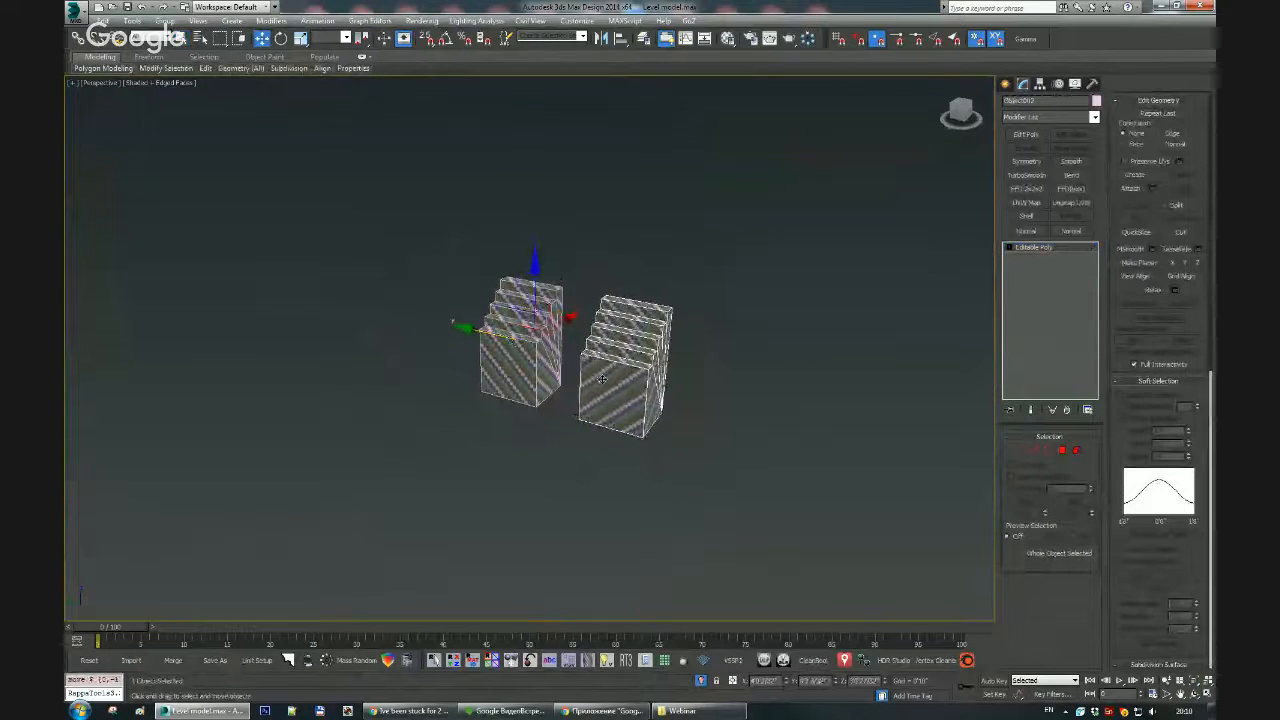
left_click(602, 378)
left_click(777, 343)
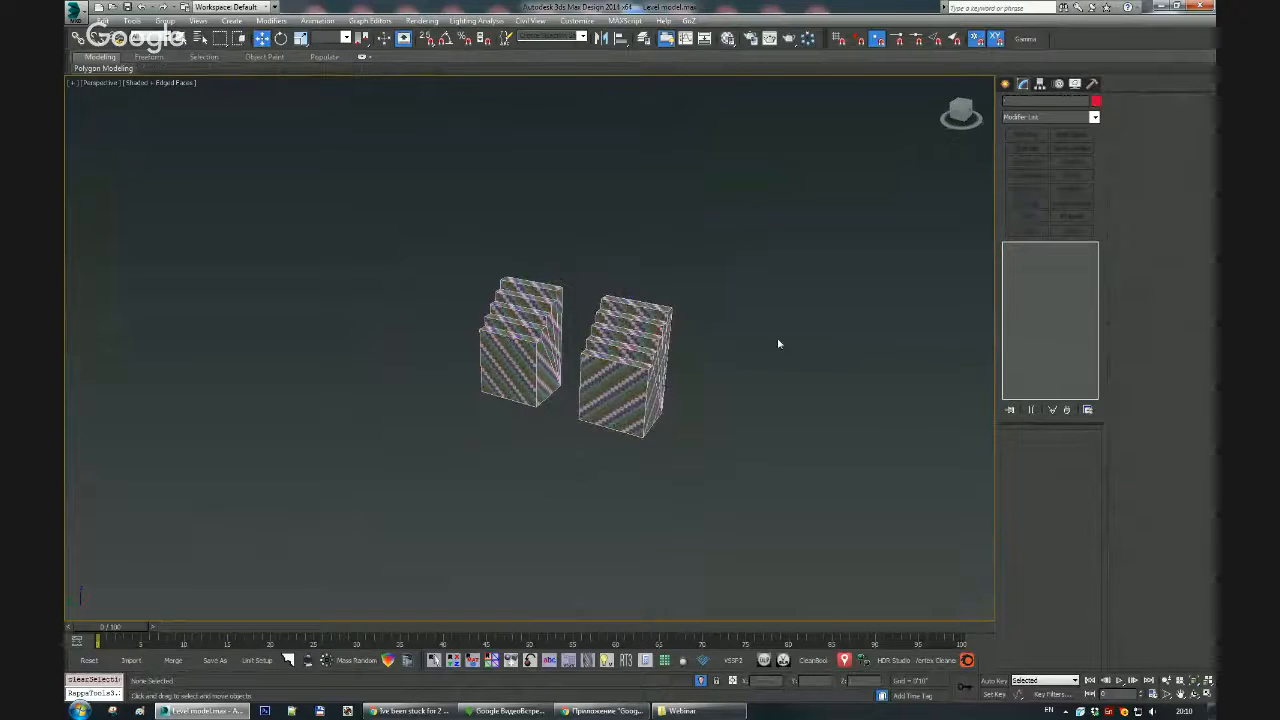
Step: Switch to the Webinar folder and apply the Concrete.jpg texture from it to the left stair block
key("m")
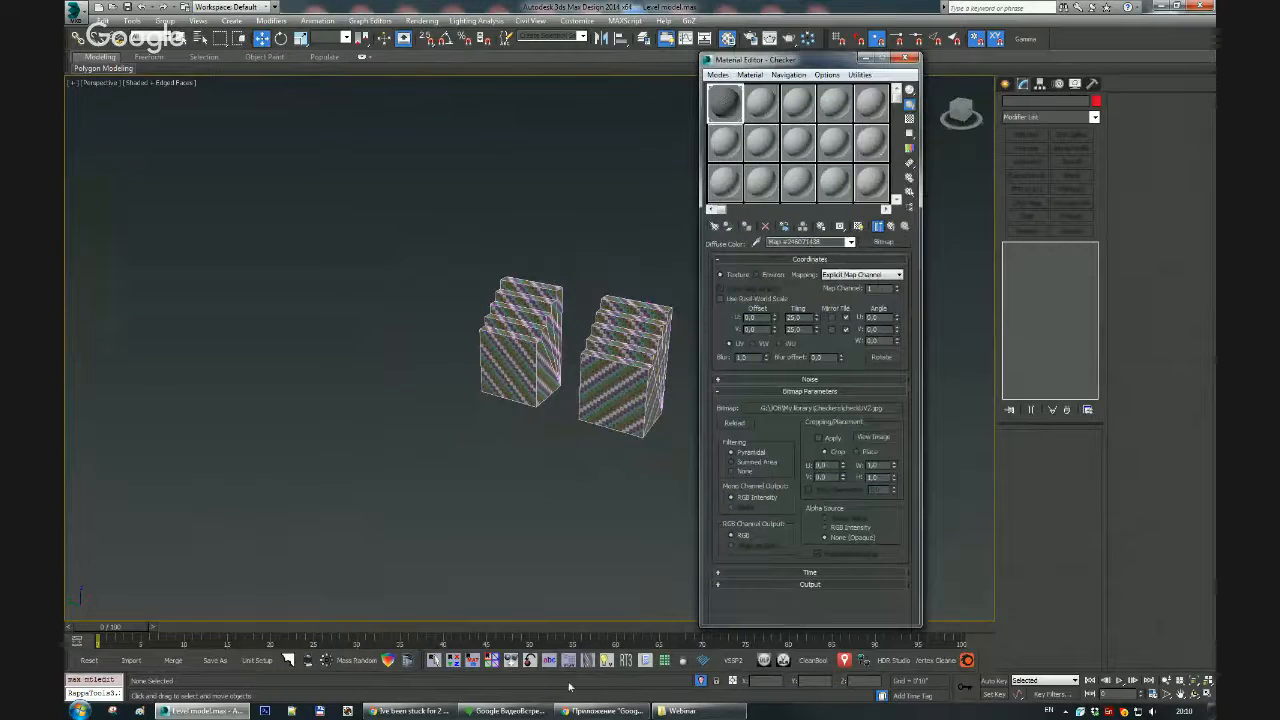
left_click(697, 710)
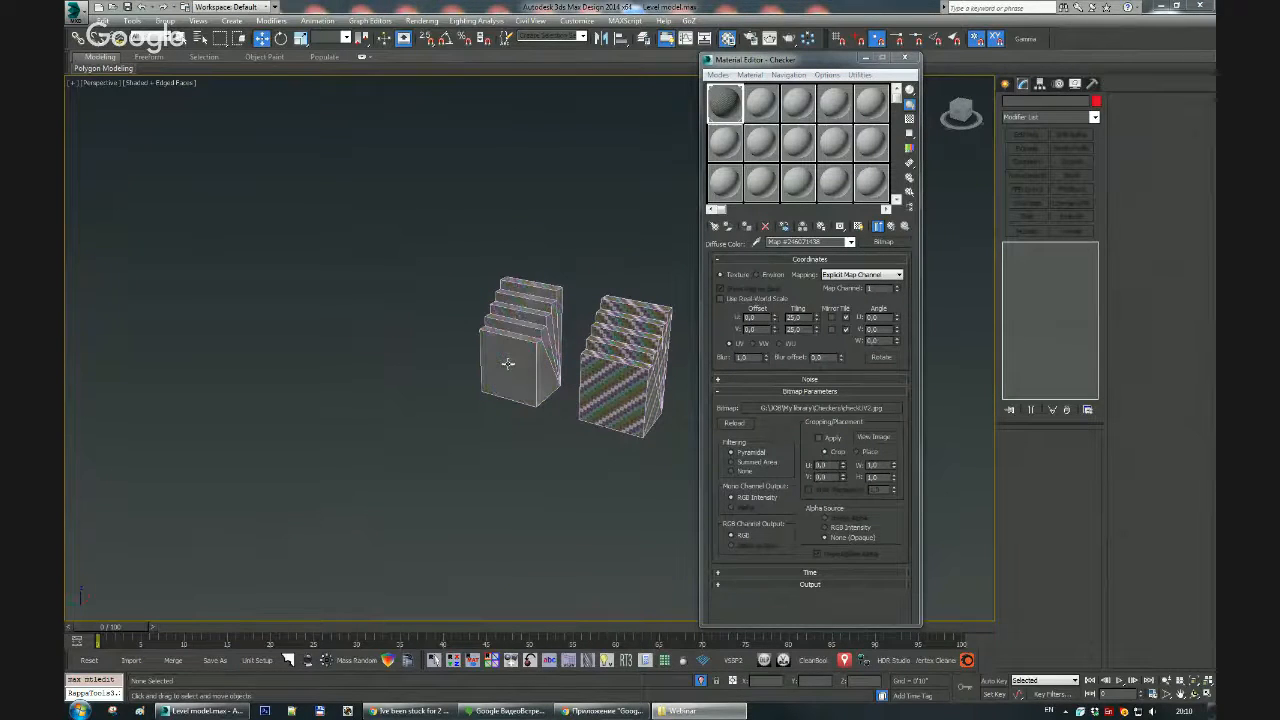
scroll(500, 370, "up", 5)
scroll(430, 340, "up", 2)
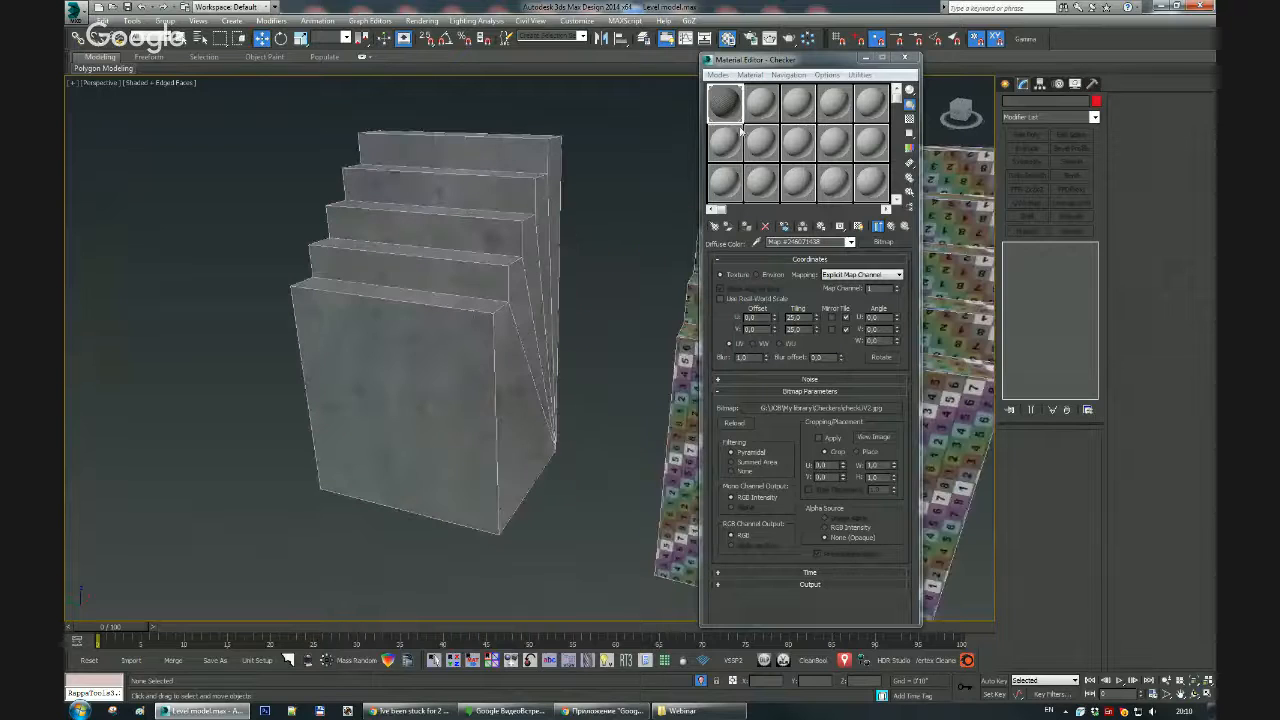
Step: Sample the left block's concrete material into the second material slot and assign it to the right stair block
left_click_drag(766, 62, 652, 94)
left_click(648, 133)
left_click(643, 273)
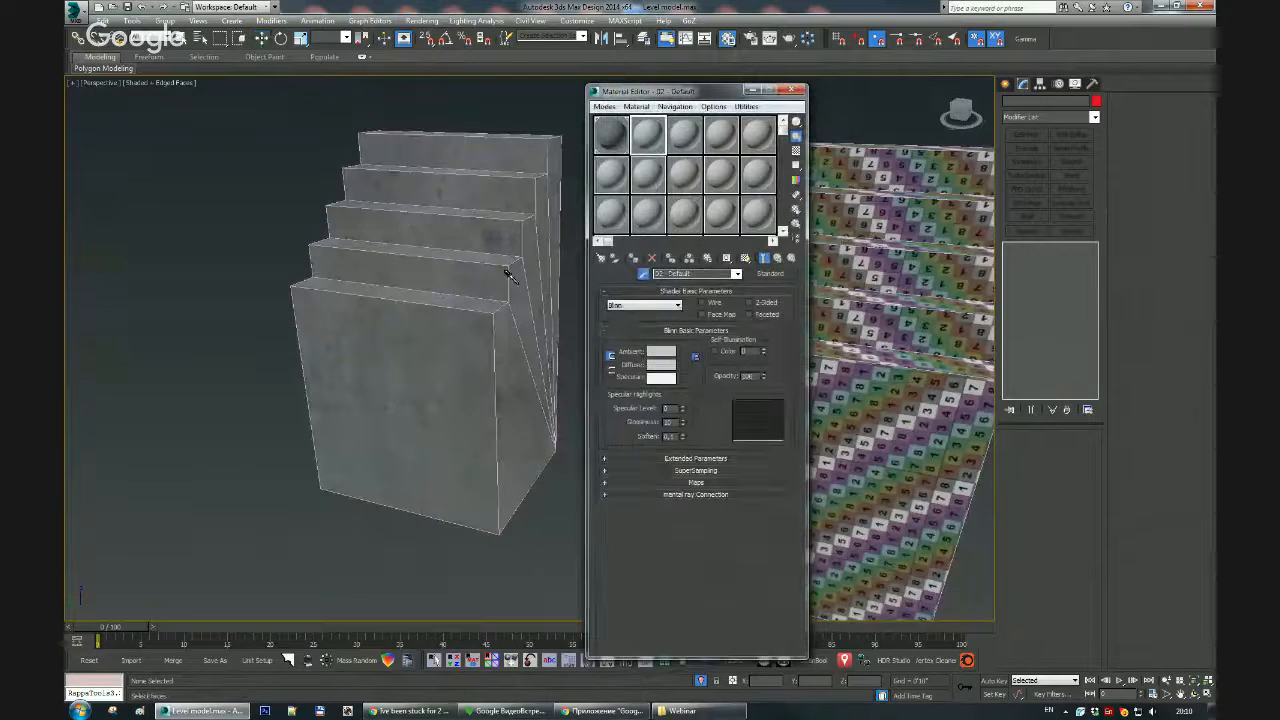
left_click(506, 266)
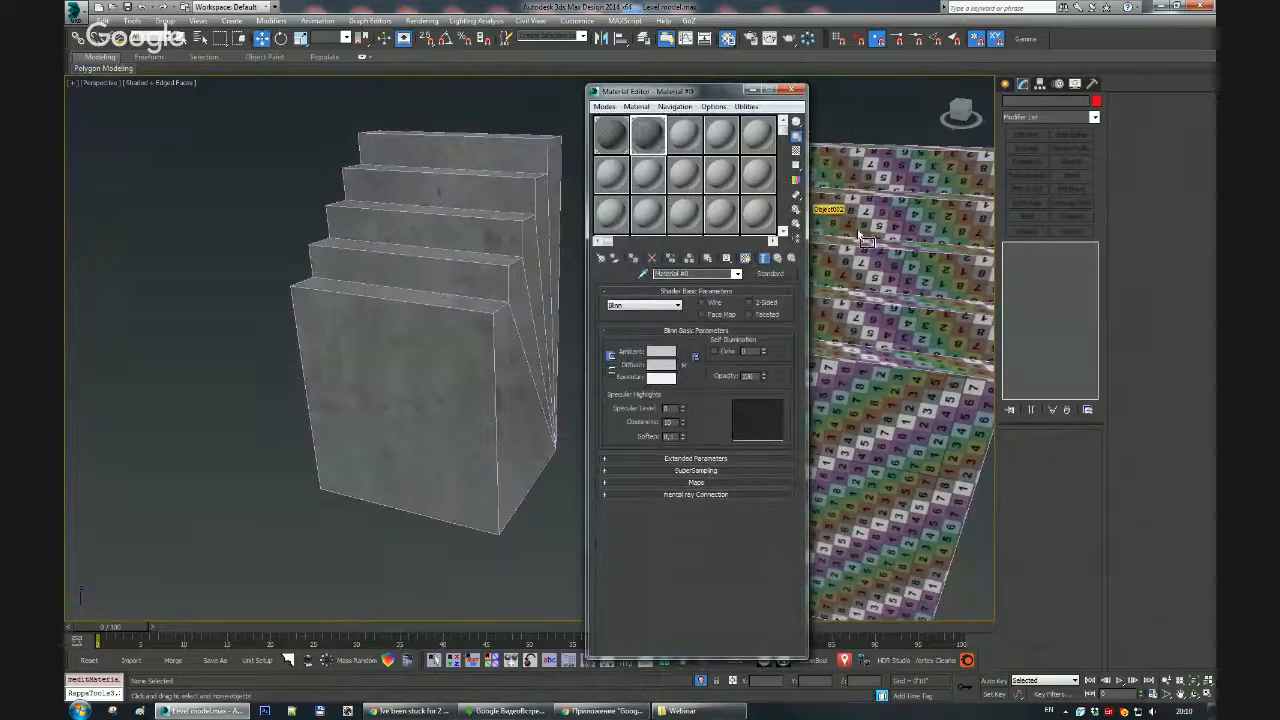
left_click_drag(862, 236, 864, 238)
left_click(791, 91)
Step: Add an Unwrap UVW modifier to the right stair block and open its UV editor
middle_click_drag(700, 335, 794, 188, "alt")
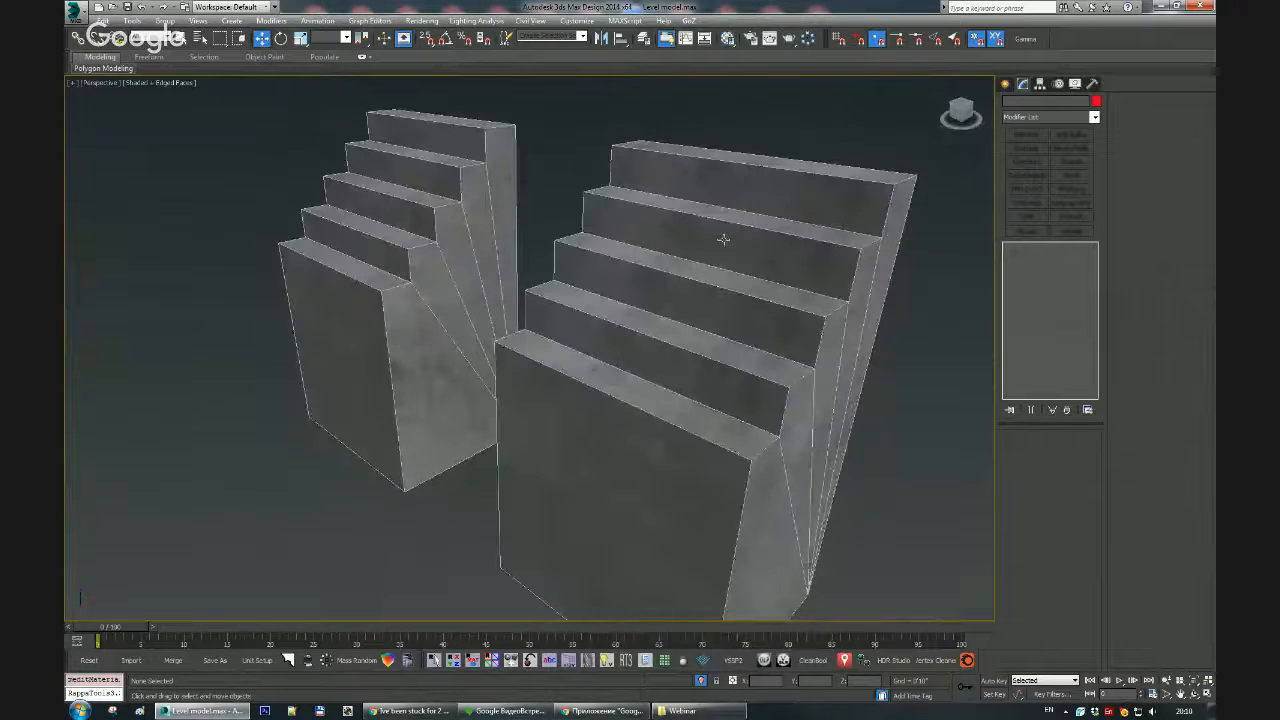
middle_click_drag(723, 239, 795, 280, "alt")
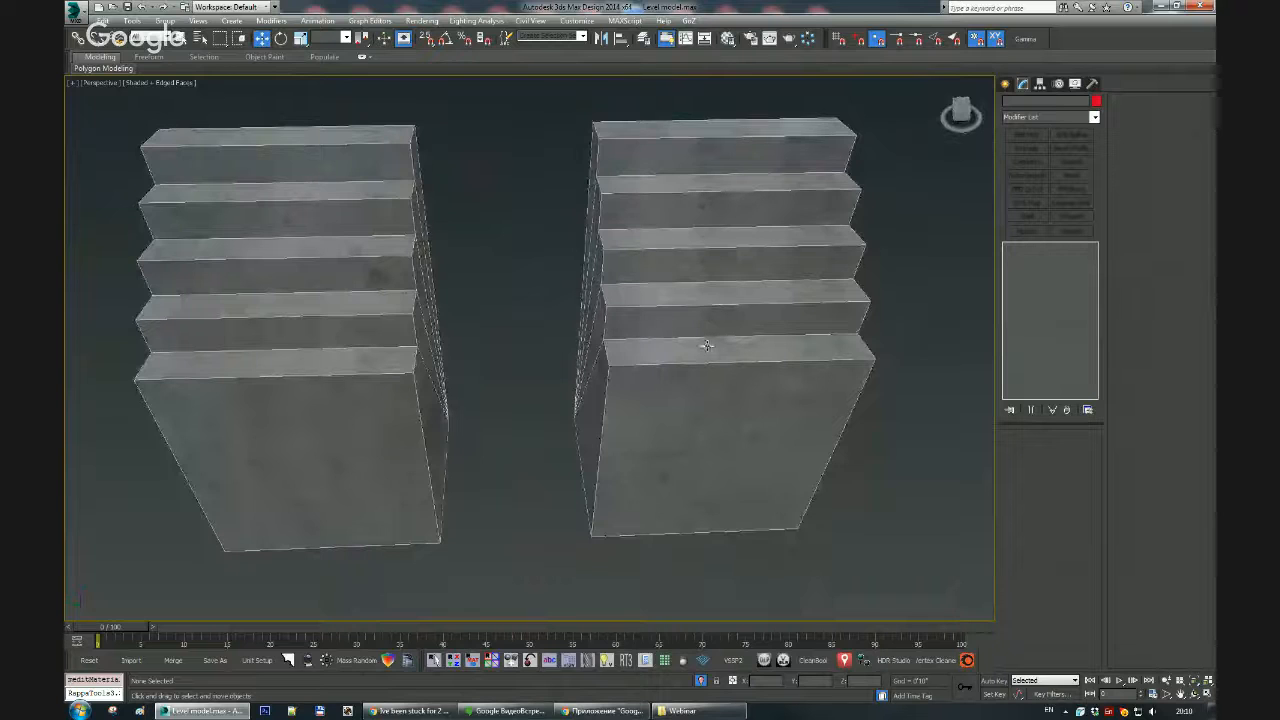
middle_click_drag(720, 218, 720, 260, "alt")
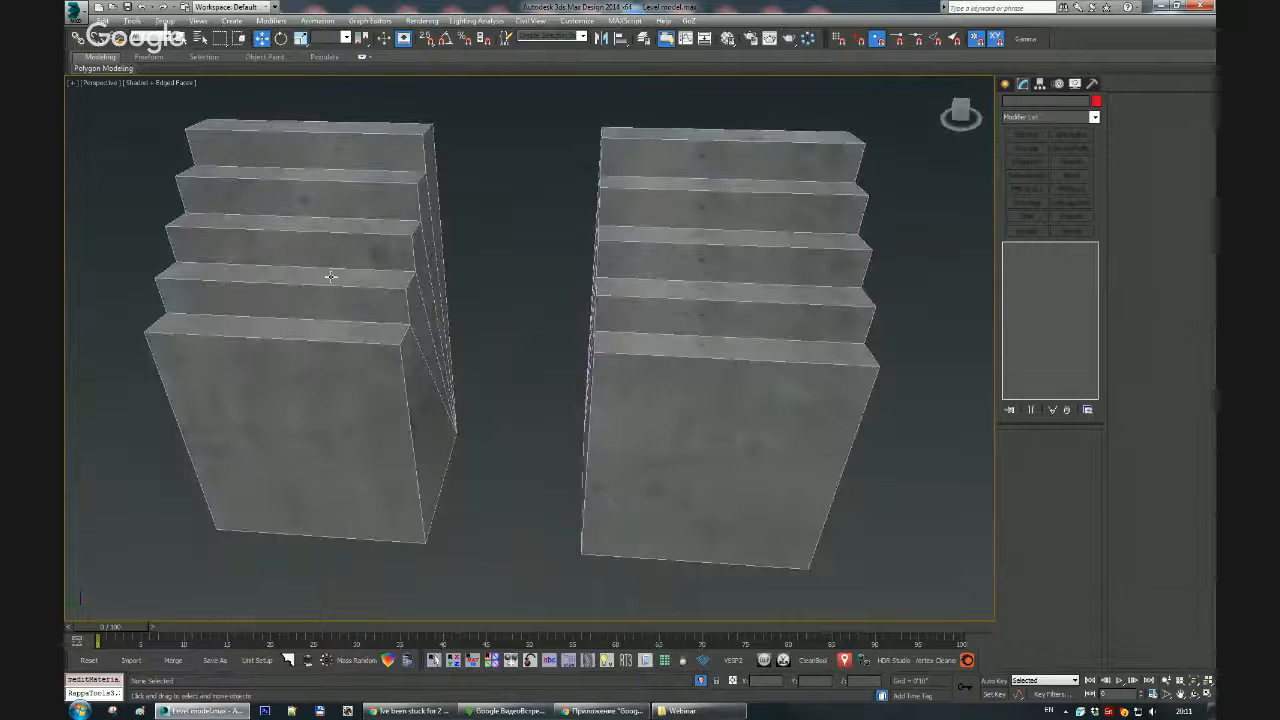
middle_click_drag(331, 276, 413, 276, "alt")
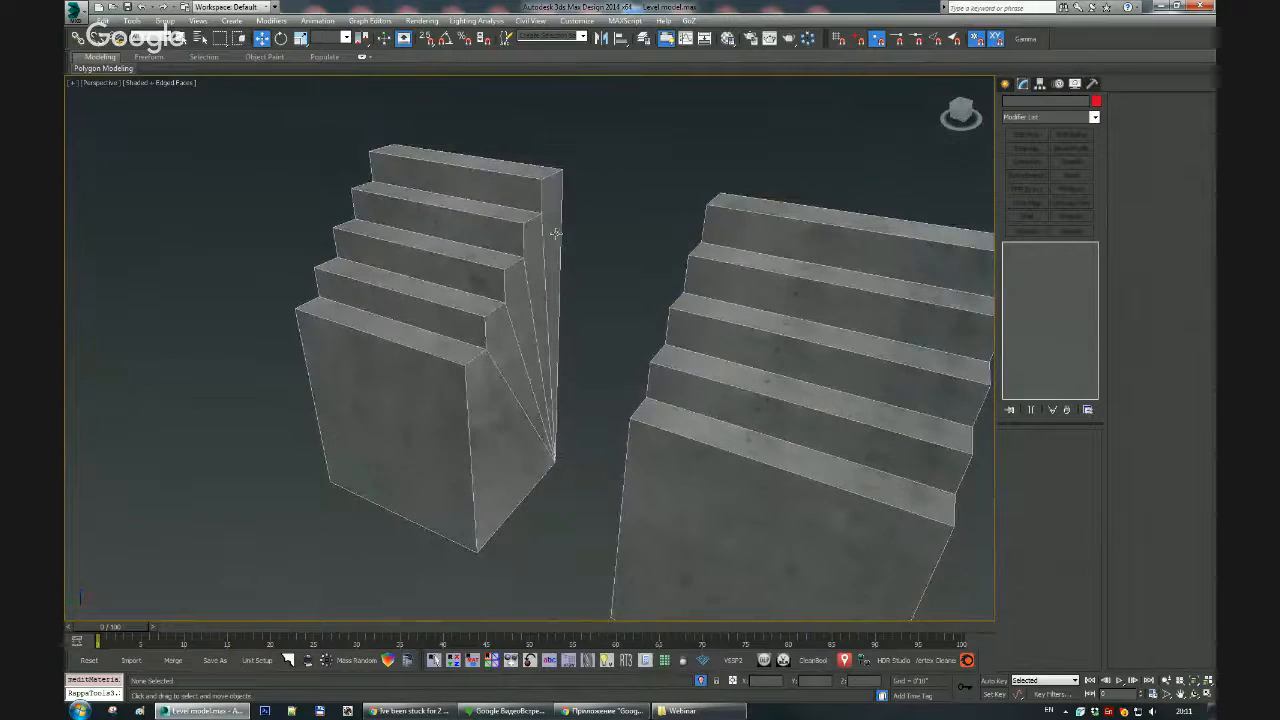
middle_click_drag(498, 395, 378, 373, "alt")
left_click(553, 351)
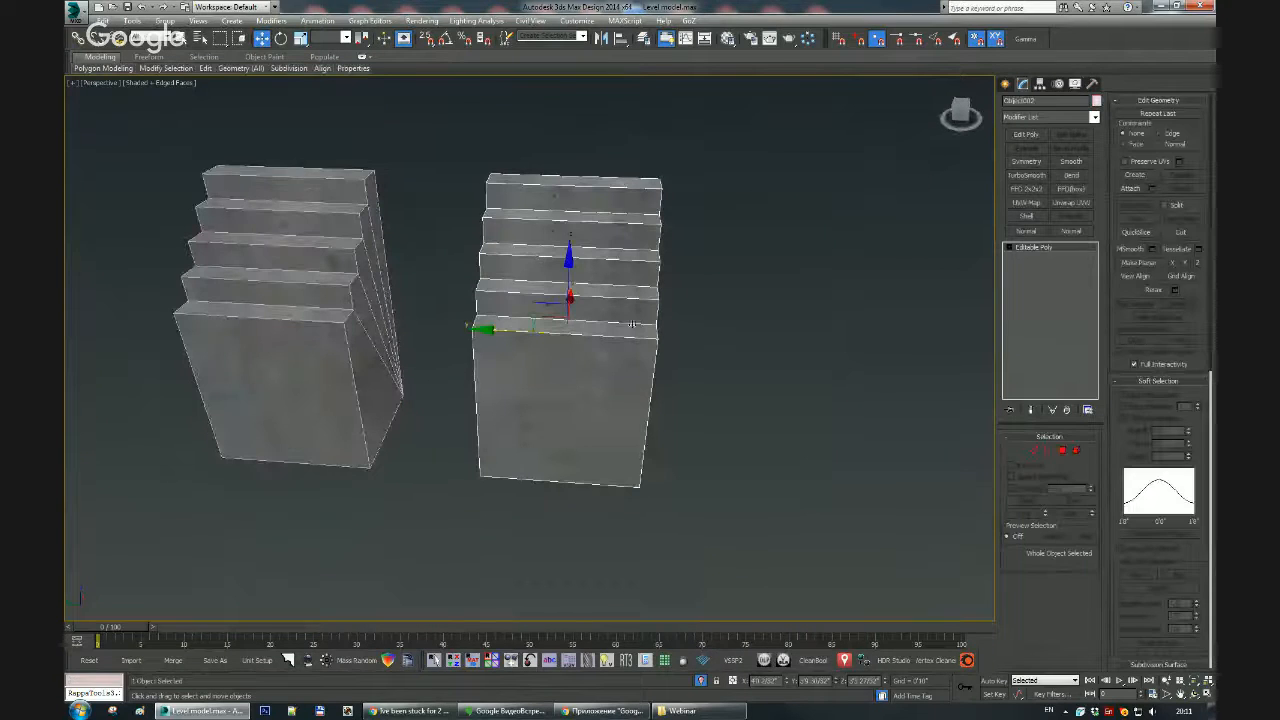
left_click(1071, 202)
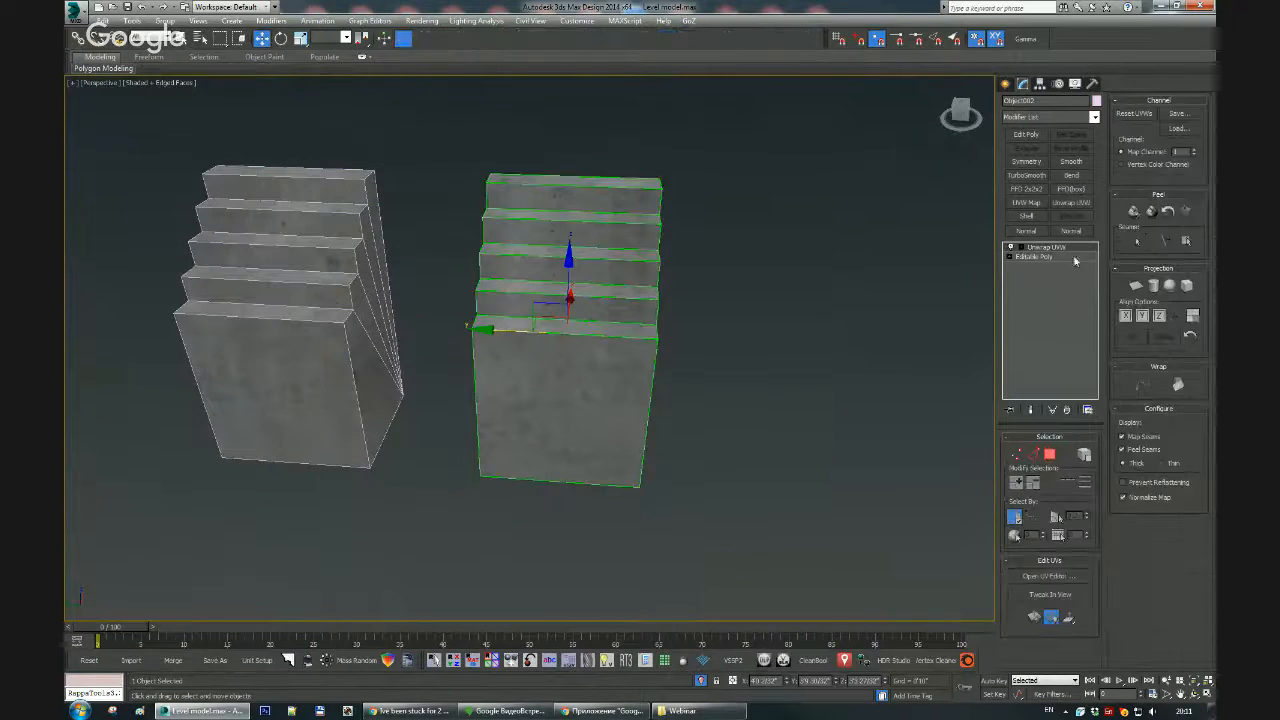
left_click(1049, 576)
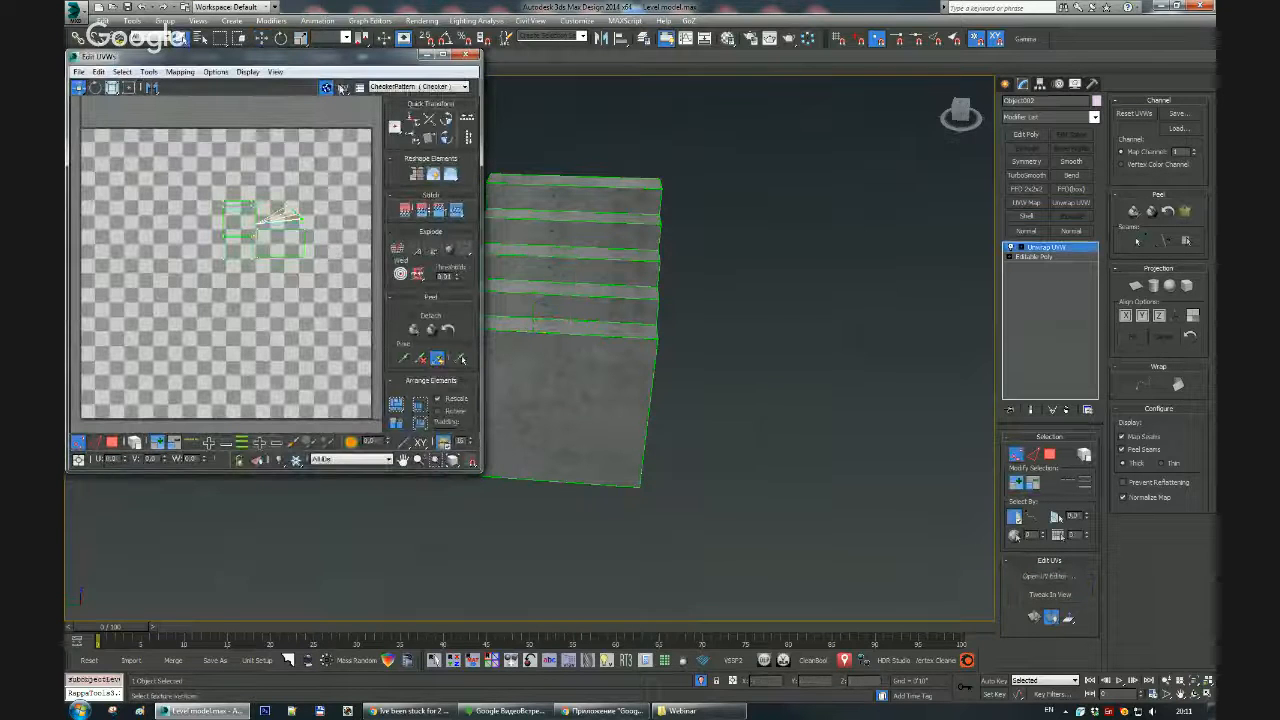
Step: Show the Concrete.jpg map as the UV editor's background and select all of the block's UV polygons
left_click(405, 87)
left_click(400, 108)
left_click_drag(328, 60, 1020, 133)
left_click(805, 507)
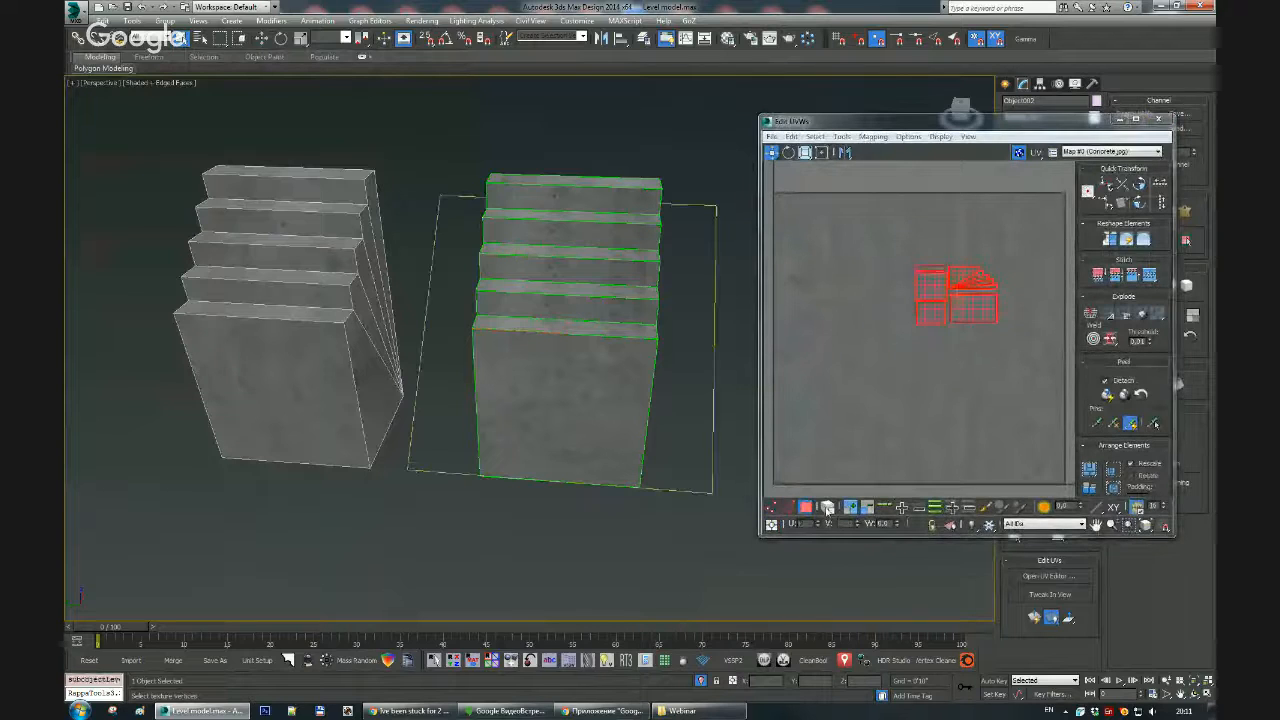
Step: Shift the block's UV shells across the concrete map and collapse the unwrap into the editable poly
scroll(640, 319, "up", 3)
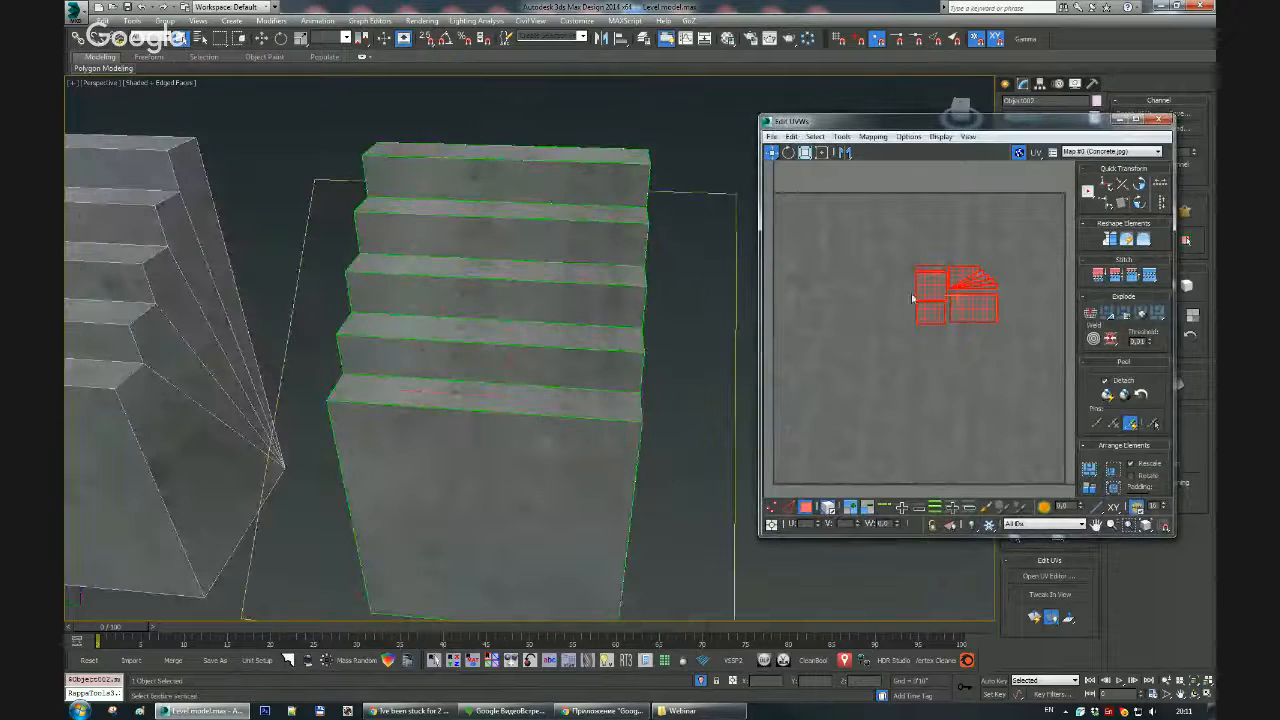
left_click_drag(982, 305, 928, 341)
middle_click_drag(520, 302, 586, 340, "alt")
key("alt+c")
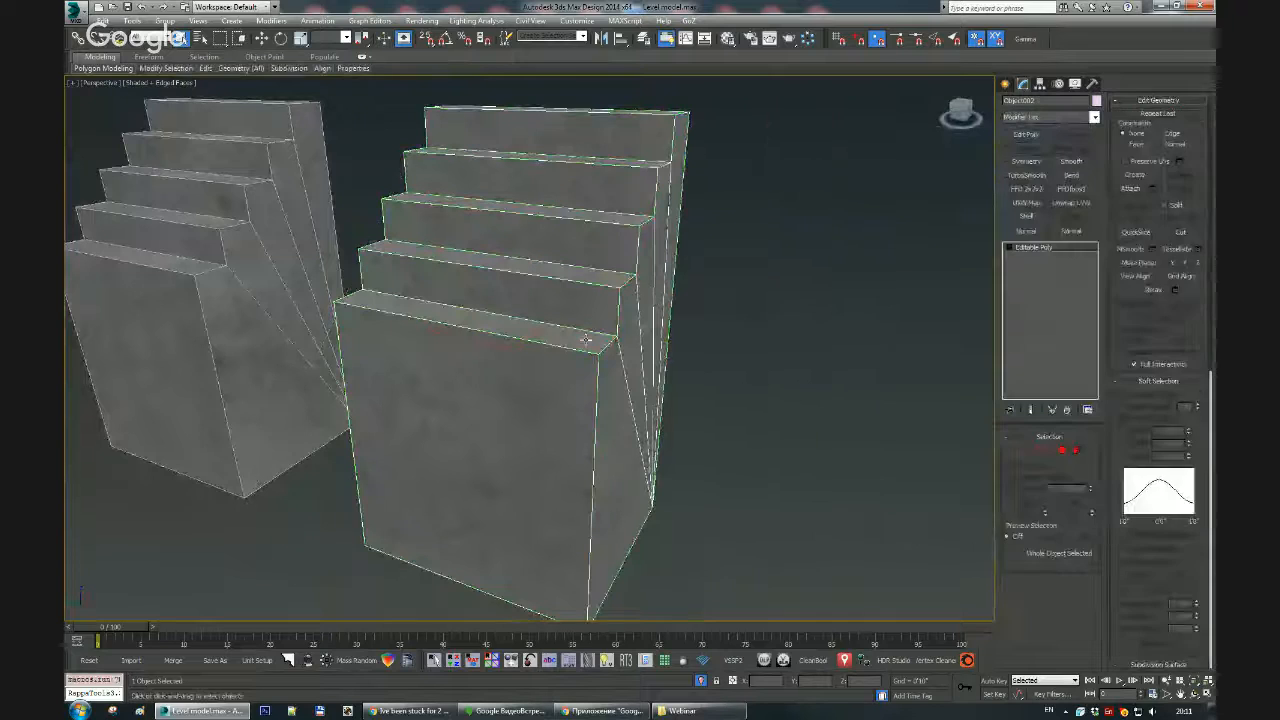
Step: Delete the right stair block and exit isolation to bring back the whole level model
key("Delete")
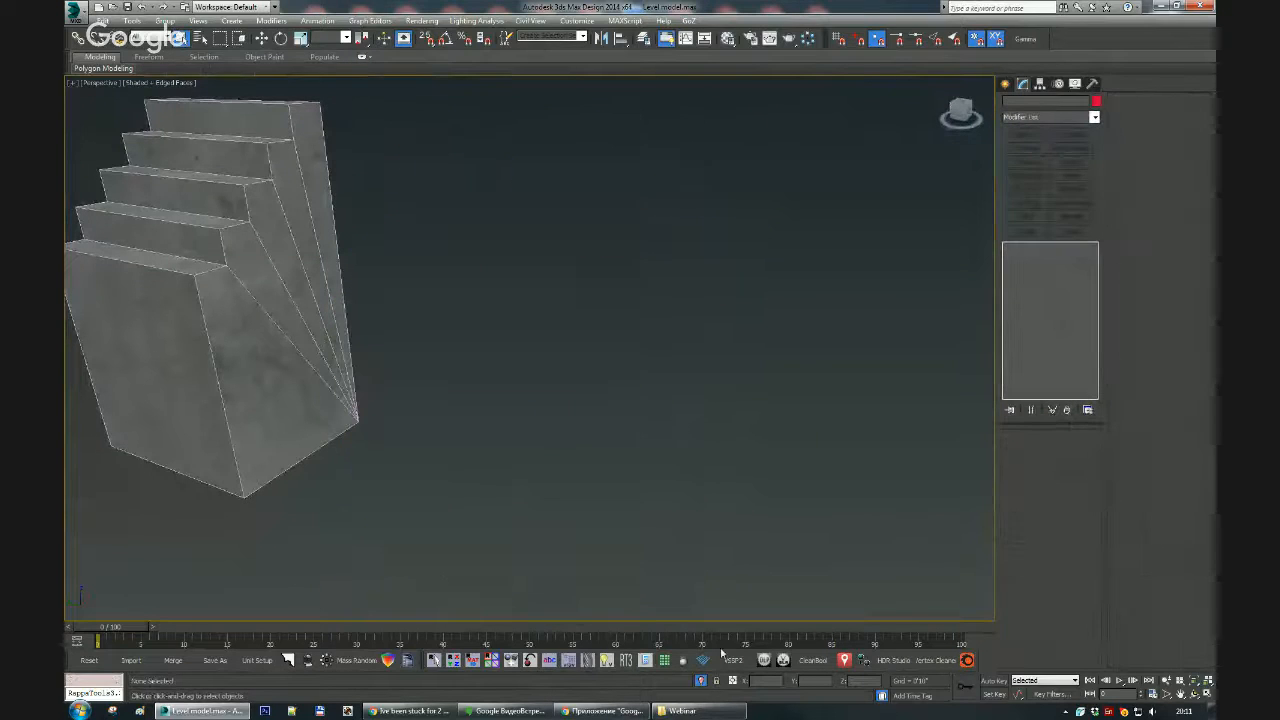
left_click(701, 681)
Step: Examine the whole level model, including its two floors, doorways and staircase, from several angles
scroll(604, 277, "down", 5)
middle_click_drag(604, 277, 494, 329, "alt")
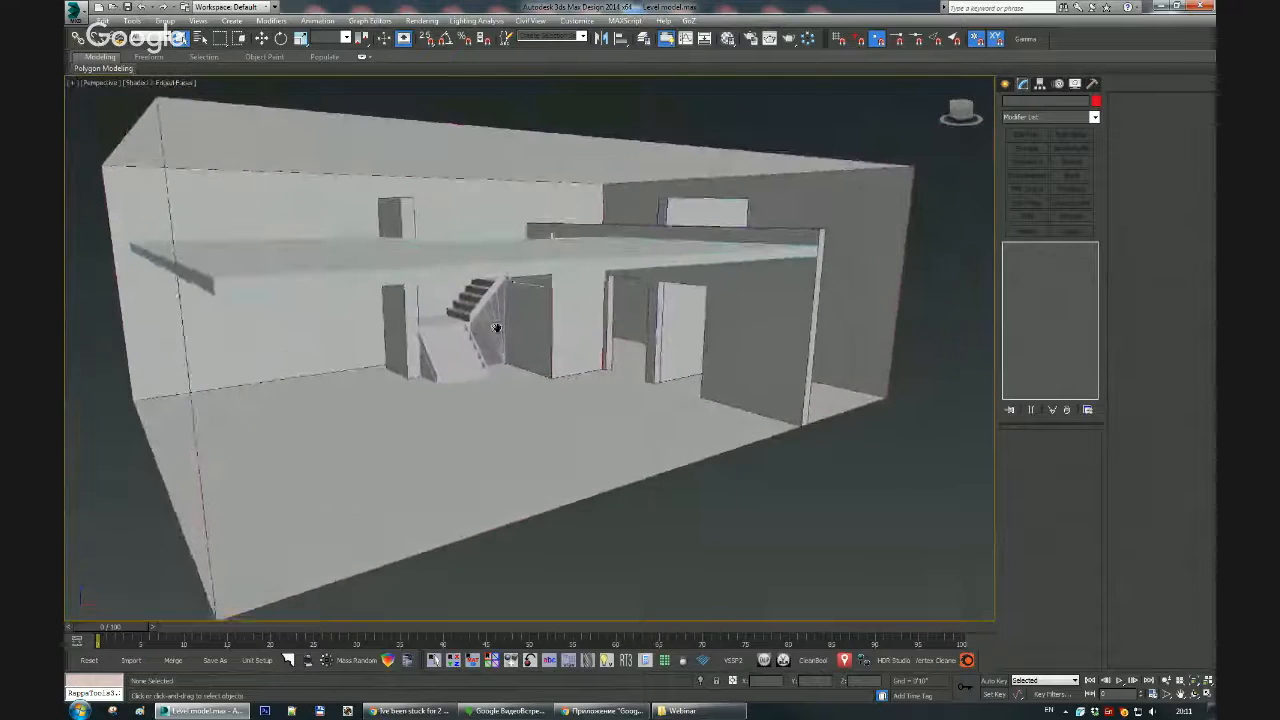
scroll(568, 312, "down", 3)
middle_click_drag(663, 310, 691, 343, "alt")
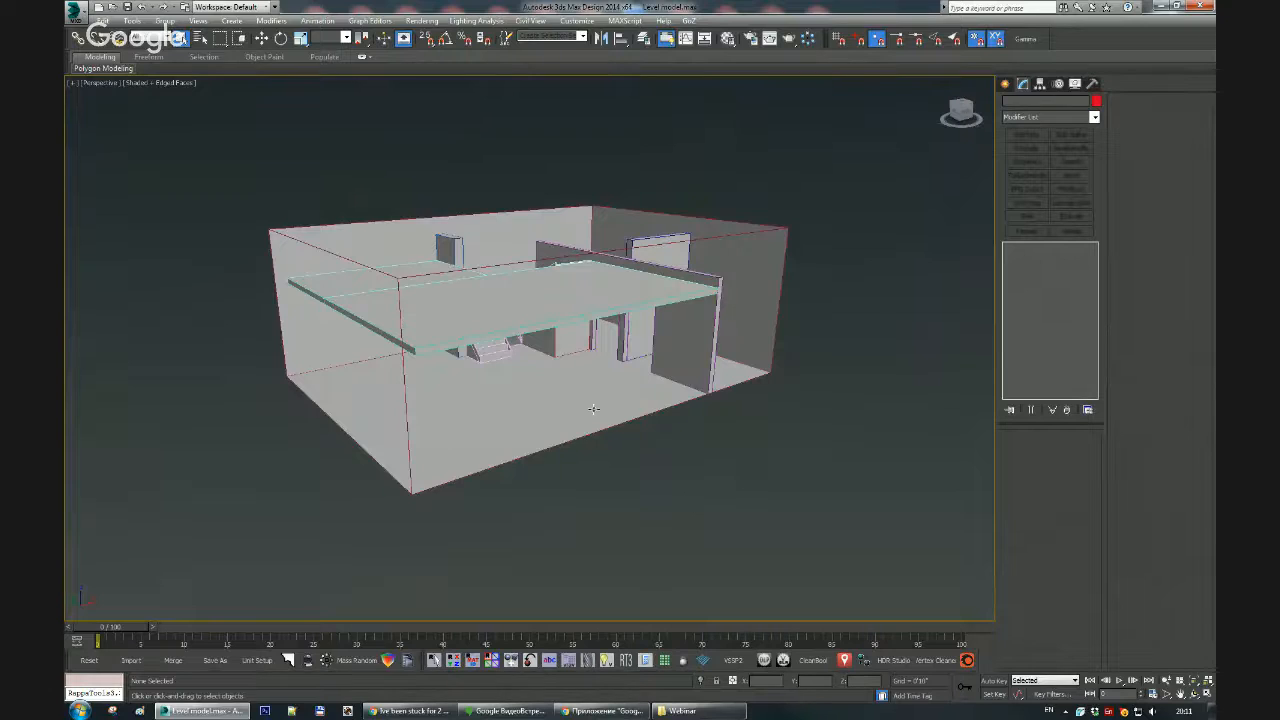
scroll(591, 406, "up", 5)
mouse_move(591, 392)
middle_mouse_down("alt")
mouse_move(450, 320)
mouse_move(568, 390)
middle_mouse_up("alt")
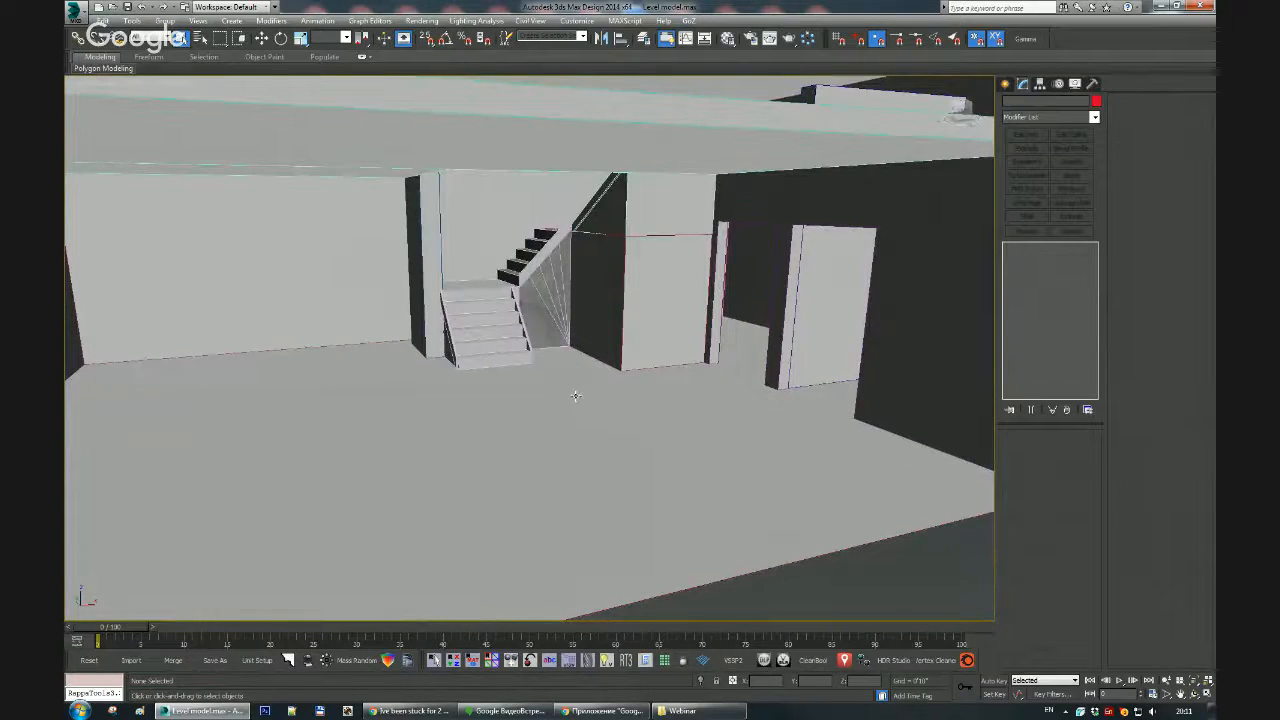
scroll(576, 396, "down", 4)
mouse_move(577, 383)
middle_mouse_down("alt")
mouse_move(480, 420)
mouse_move(510, 350)
mouse_move(542, 379)
mouse_move(565, 360)
mouse_move(585, 400)
mouse_move(596, 385)
middle_mouse_up("alt")
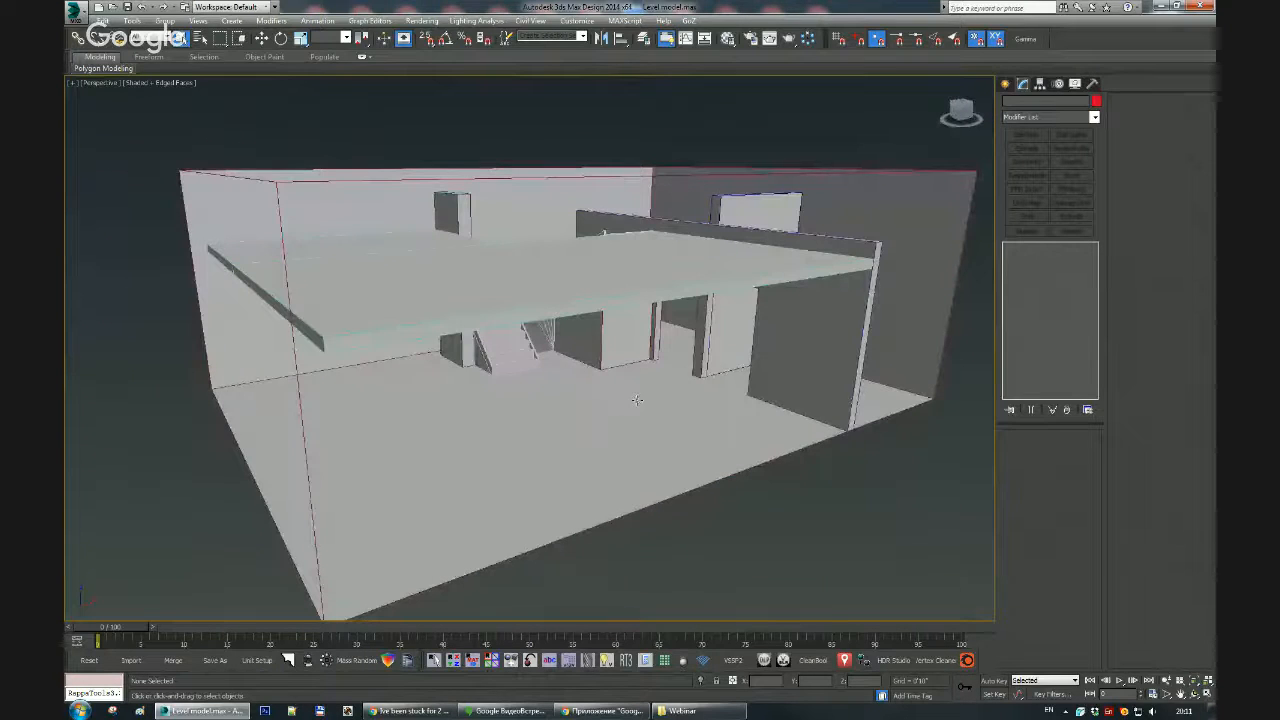
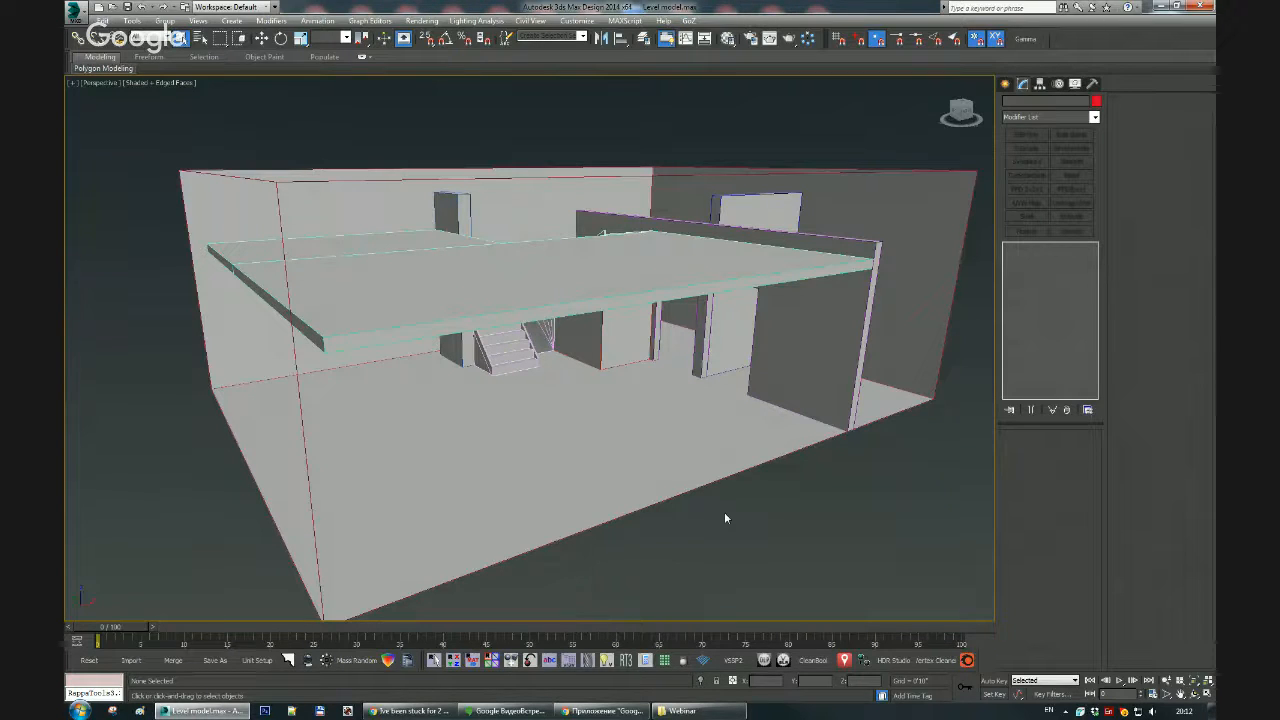
Step: Create a rectangular plane on the ground beside the building, with one length segment and one width segment
scroll(725, 518, "down", 2)
middle_click_drag(723, 517, 565, 469, "alt")
left_click(1005, 84)
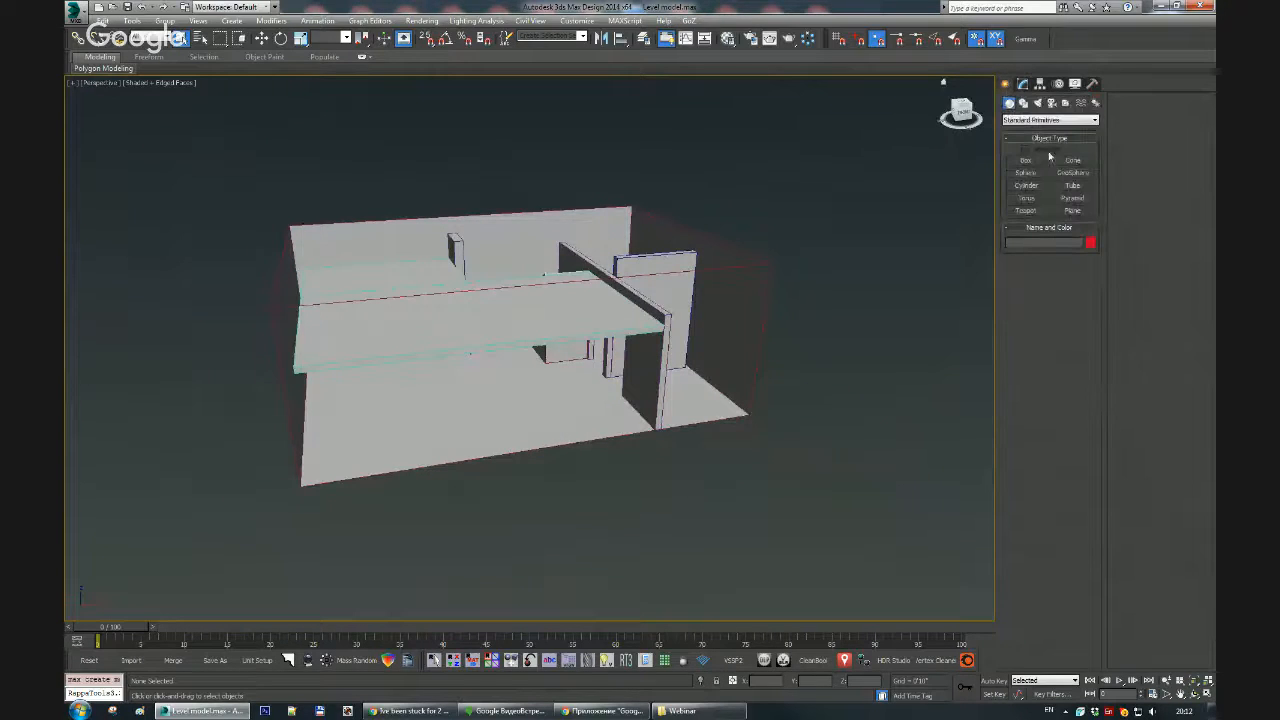
left_click(1072, 210)
middle_click_drag(812, 372, 632, 237)
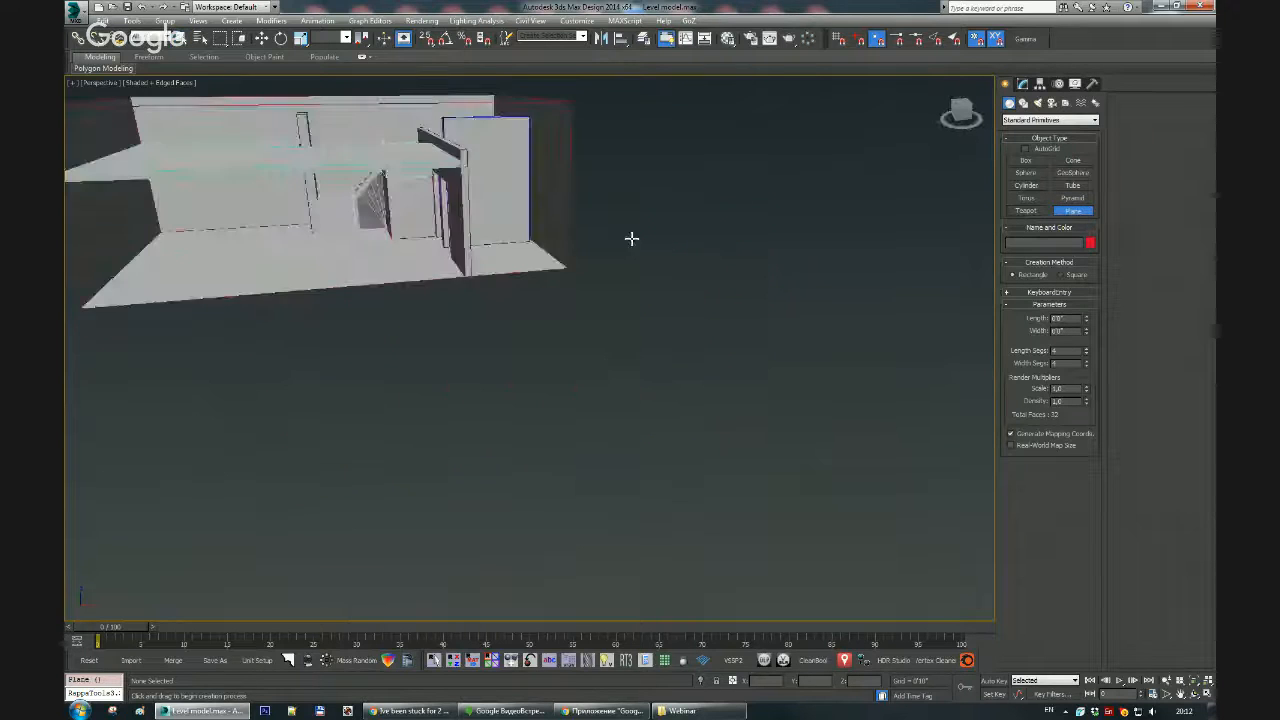
left_click_drag(613, 328, 1117, 375)
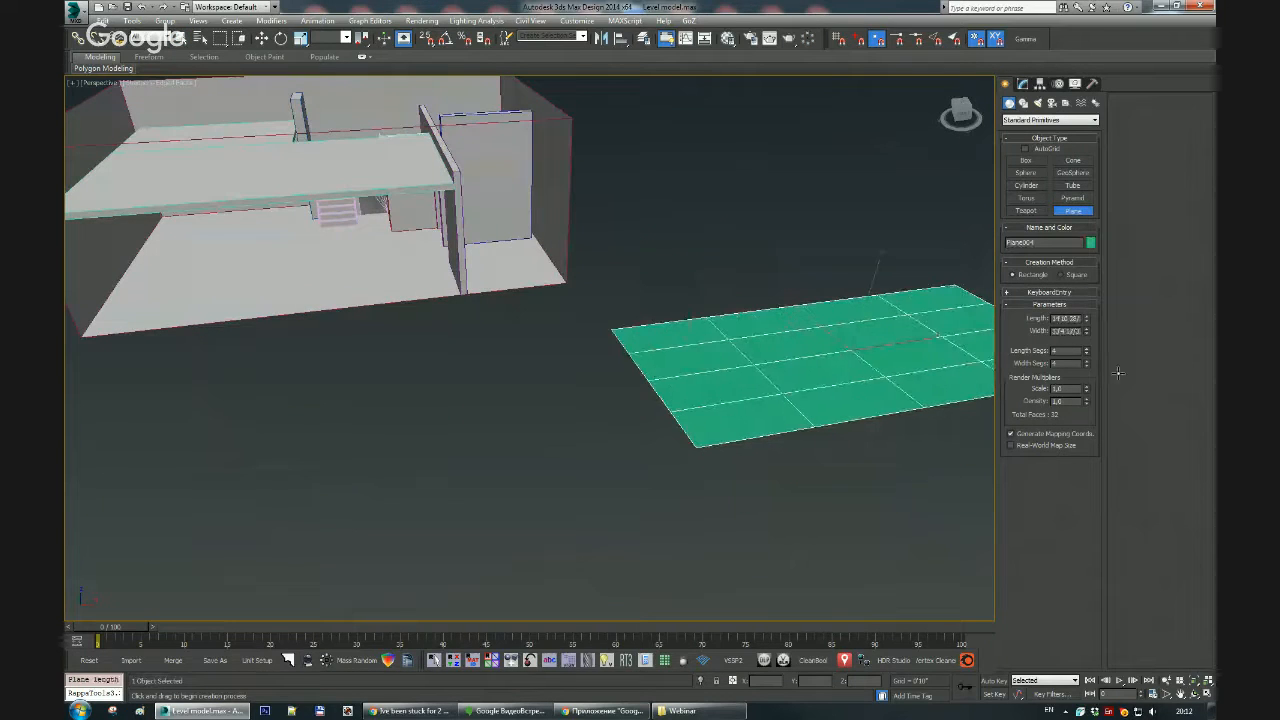
right_click(1086, 364)
right_click(1086, 352)
right_click(783, 219)
middle_click_drag(804, 245, 769, 263)
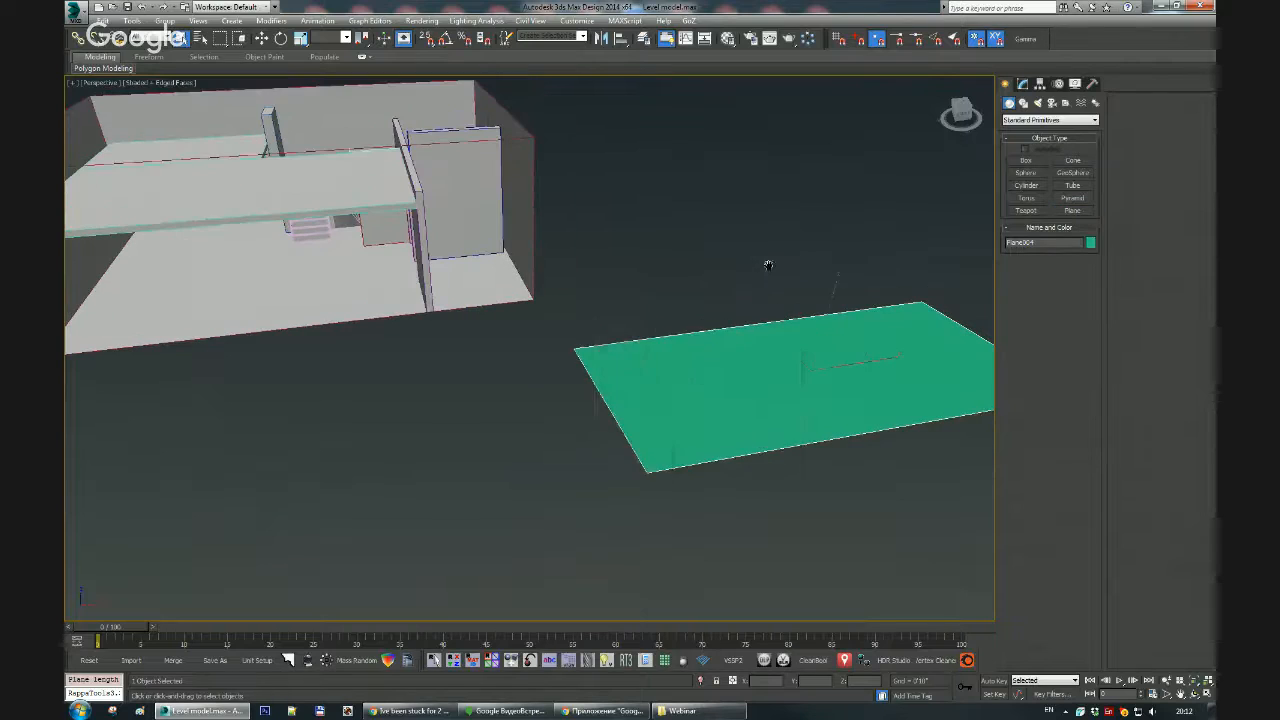
Step: Assign a plain grey default material from the material editor to the new plane and close the editor
key("m")
left_click_drag(857, 367, 857, 367)
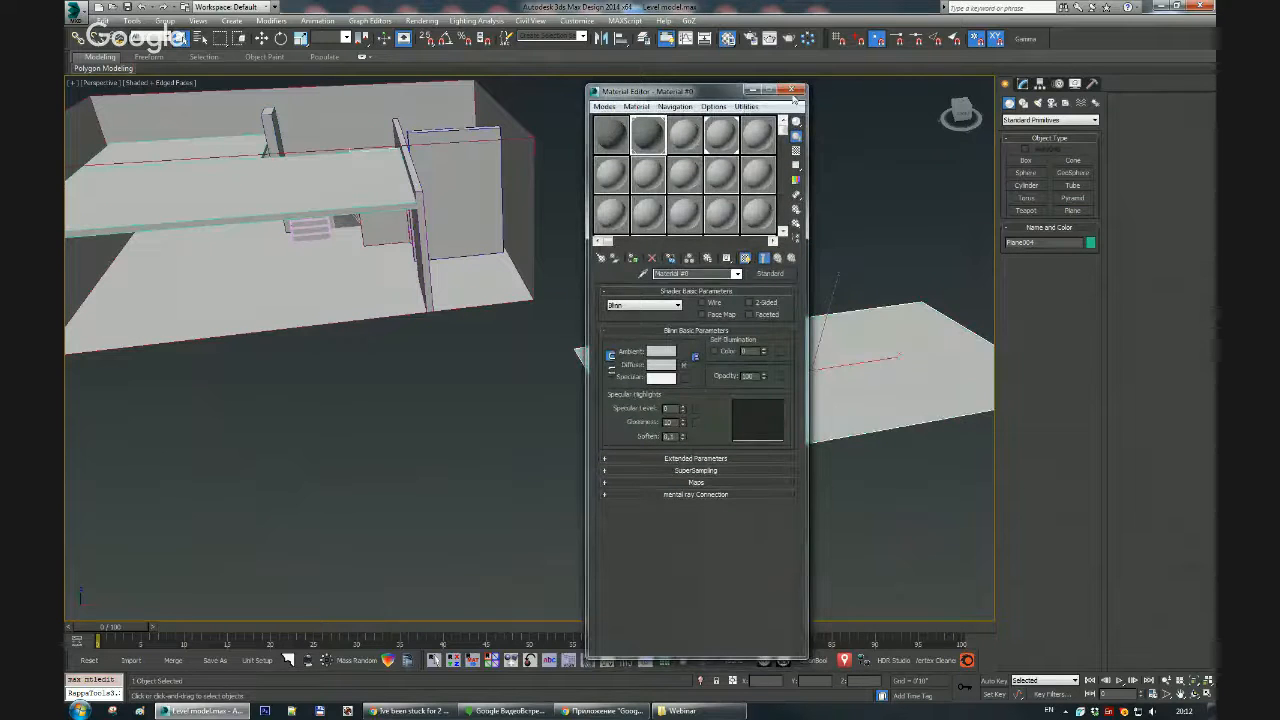
left_click(791, 89)
middle_click_drag(863, 409, 750, 374, "alt")
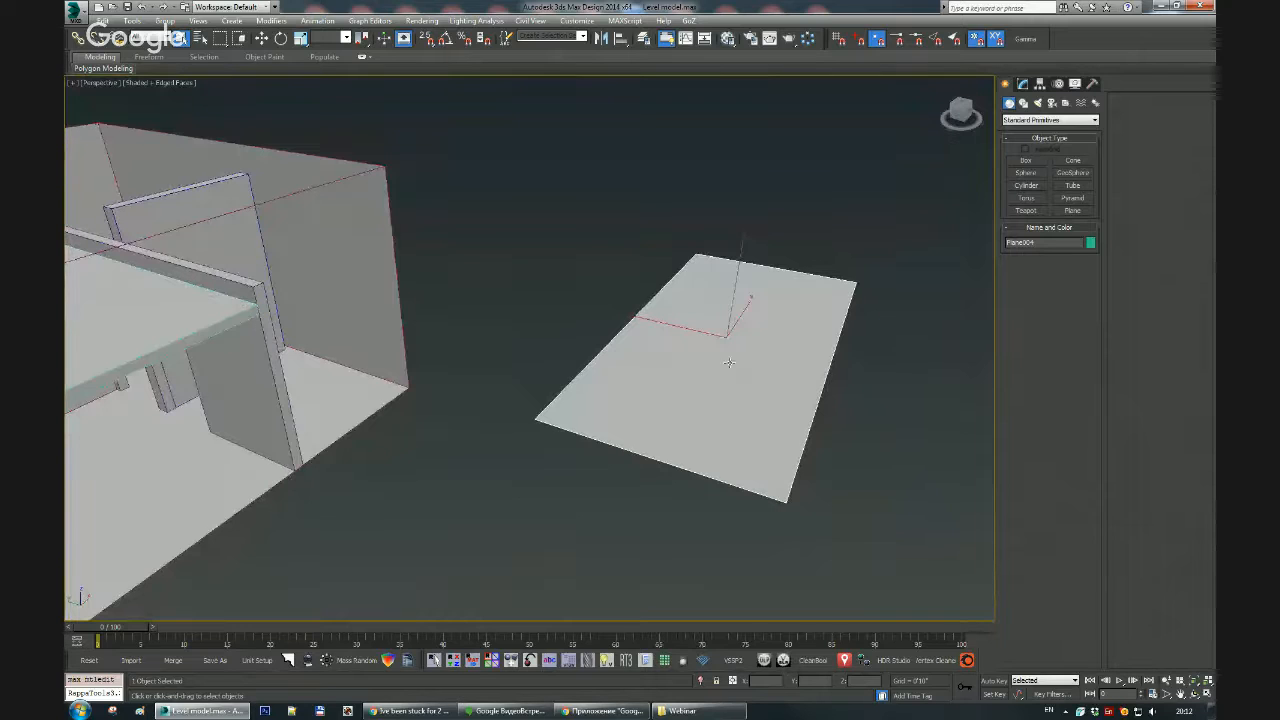
Step: Rotate the plane upright, setting its X rotation to exactly 90 degrees
key("w")
key("e")
left_click_drag(703, 271, 764, 289)
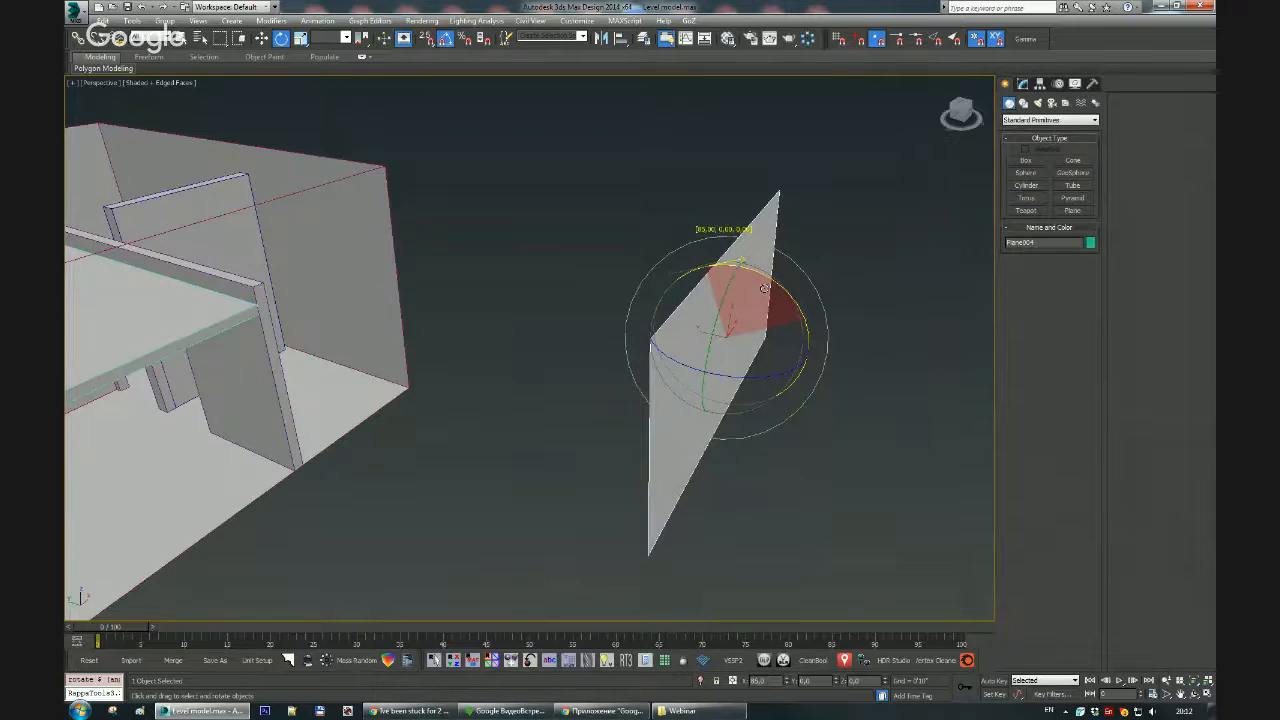
middle_click_drag(764, 289, 817, 432, "alt")
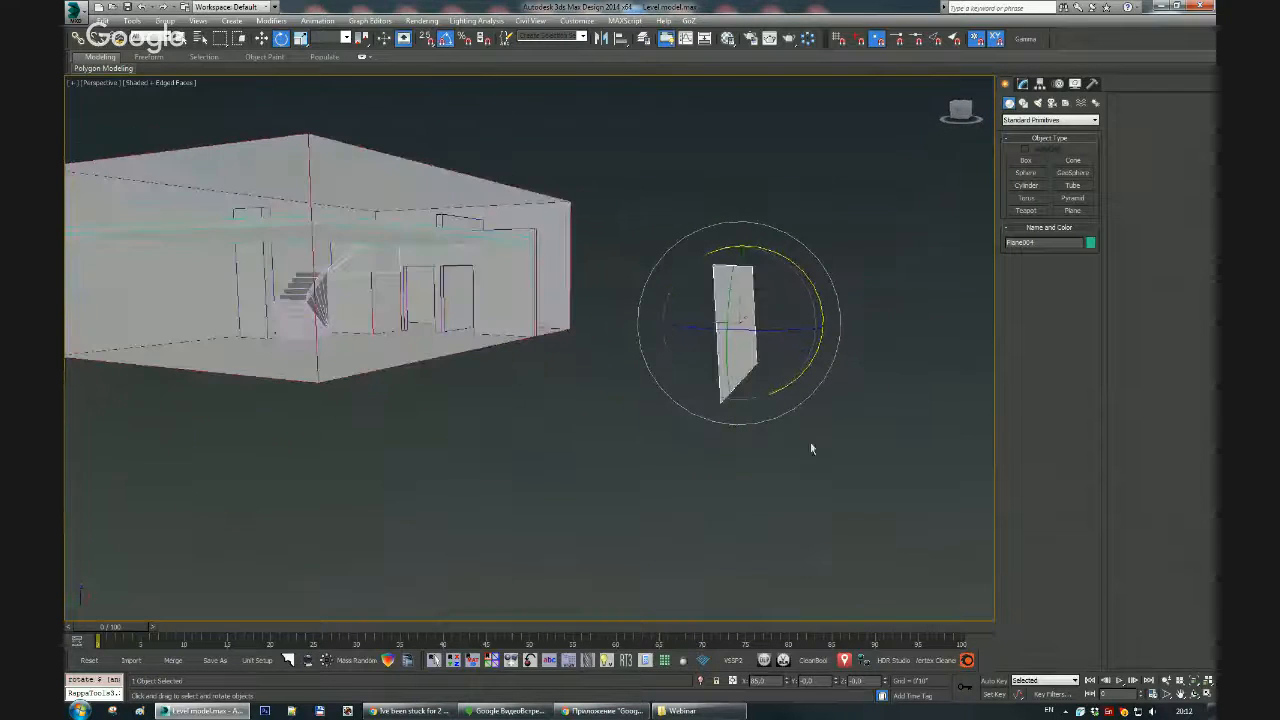
double_click(762, 681)
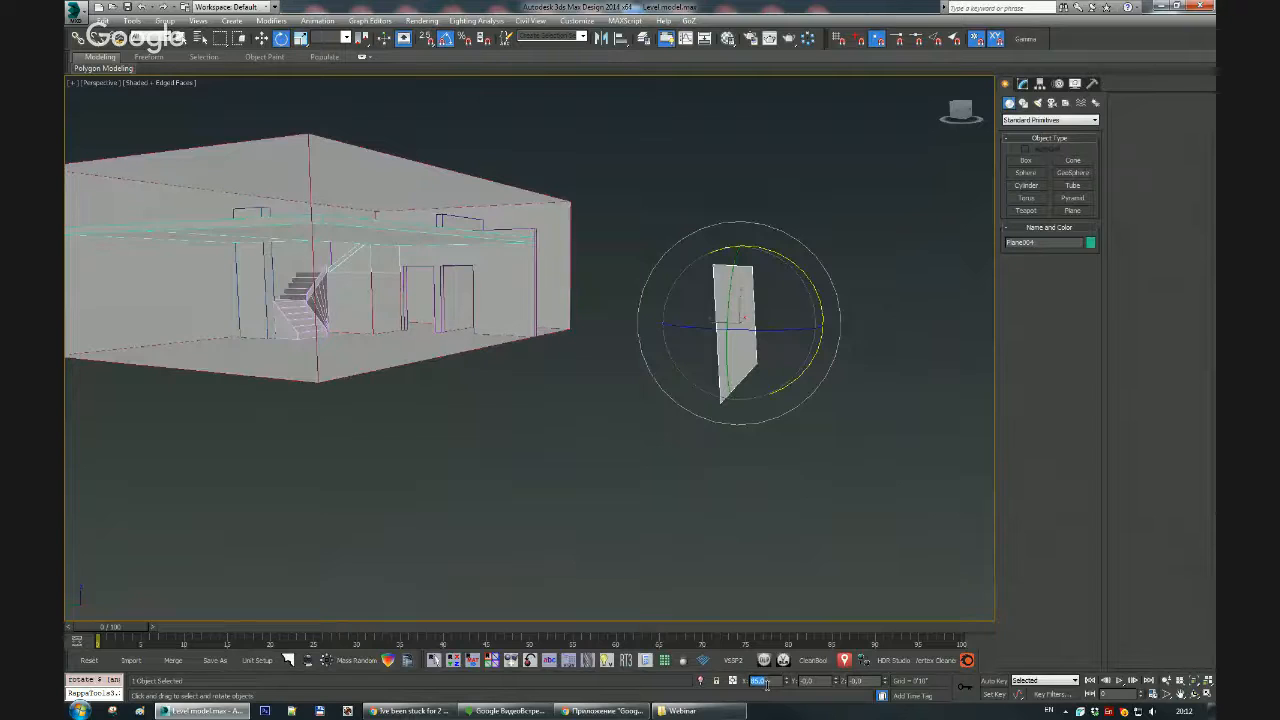
type("90")
key("Return")
Step: Move and raise the upright plane until it stands against the open long side of the building
mouse_move(767, 433)
middle_mouse_down("alt")
mouse_move(726, 431)
mouse_move(749, 426)
middle_mouse_up("alt")
key("w")
left_click_drag(689, 323, 566, 291)
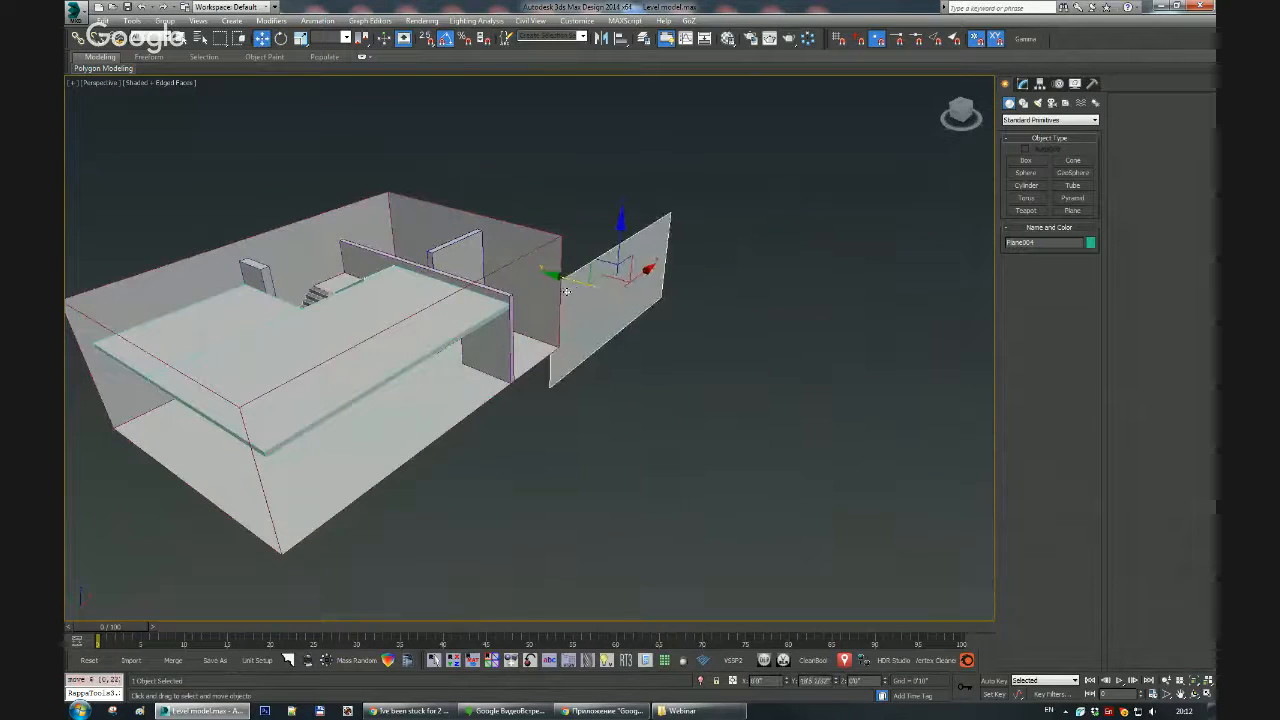
middle_click_drag(566, 291, 520, 306, "alt")
left_click_drag(636, 243, 637, 183)
left_click_drag(685, 238, 420, 243)
middle_click_drag(420, 243, 582, 315)
scroll(555, 302, "up", 3)
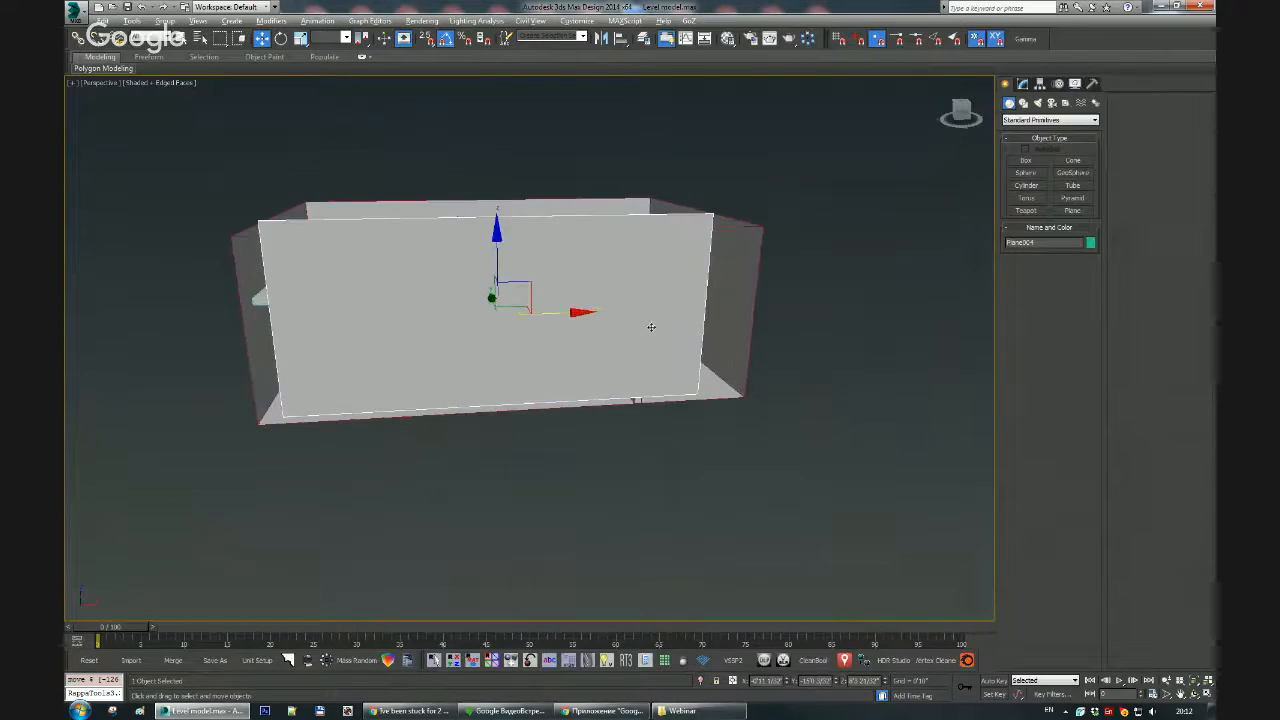
Step: Move the plane's two pairs of side vertices outward so it spans the full width of the building
left_click(1022, 84)
key("1")
left_click_drag(638, 168, 790, 489)
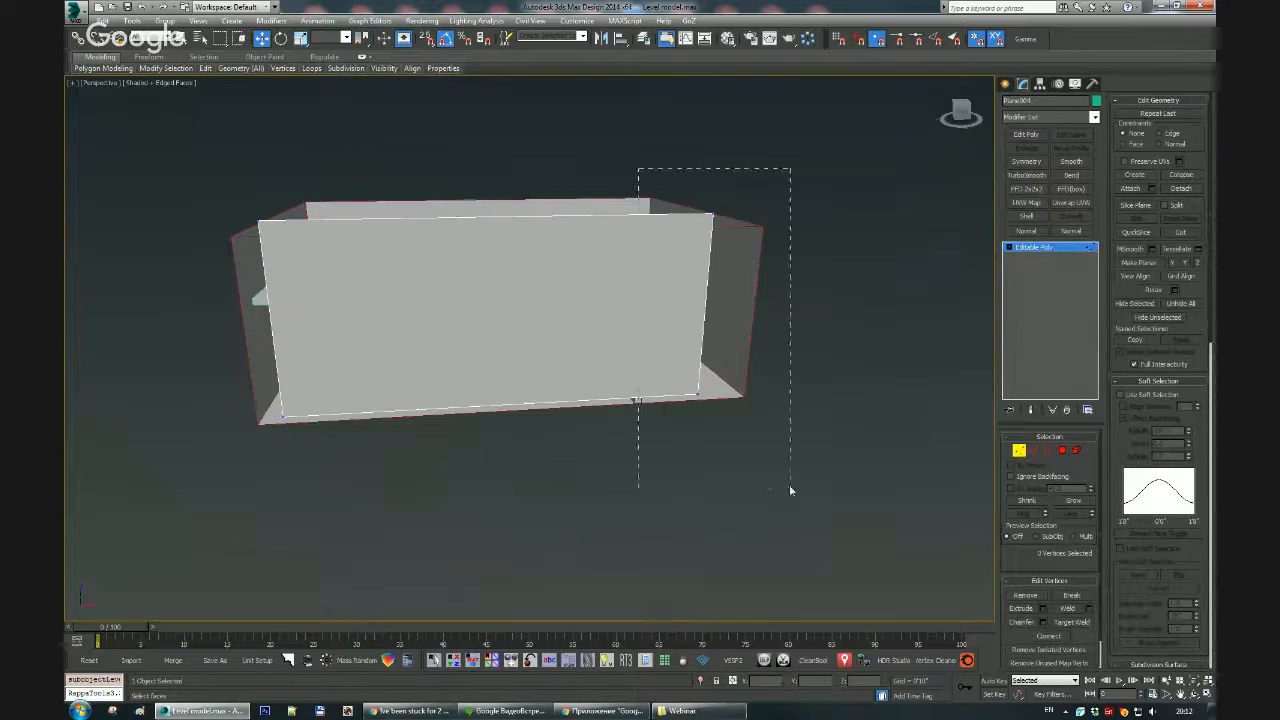
left_click_drag(760, 300, 819, 300)
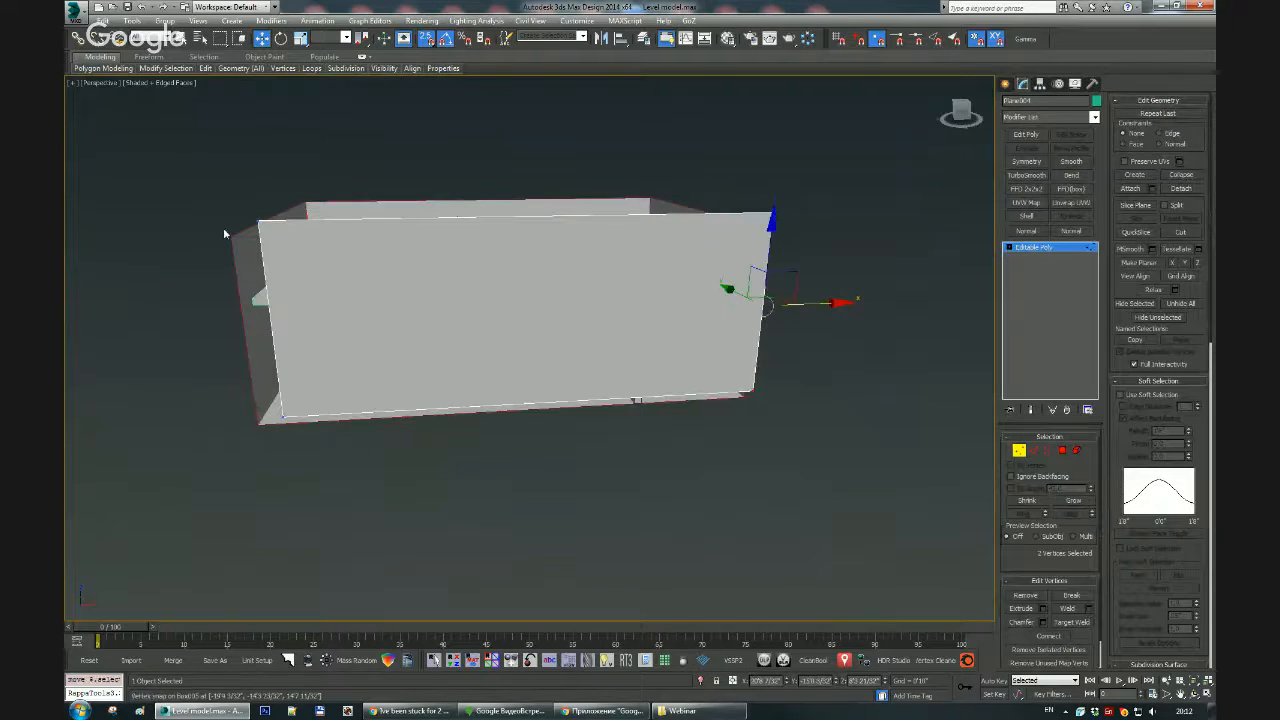
left_click_drag(224, 233, 341, 407)
left_click_drag(320, 319, 232, 237)
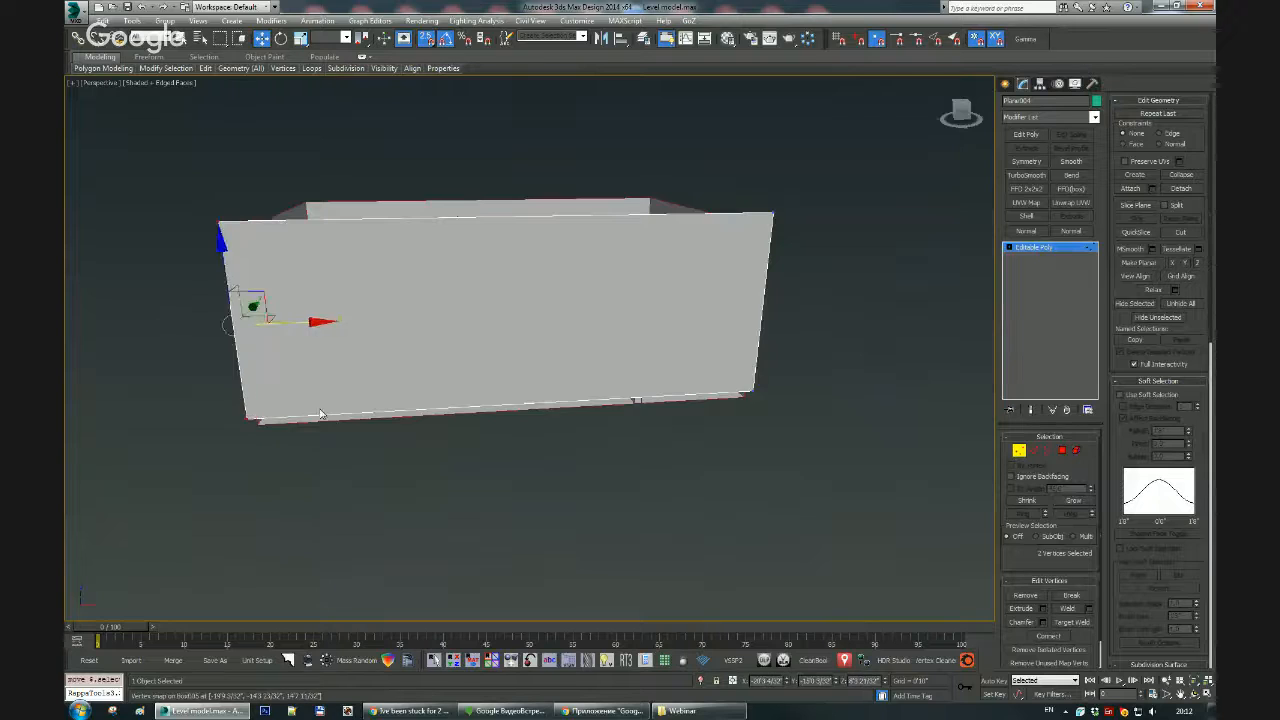
Step: Adjust the plane's upper vertices to the height of the building's walls and return to the object's top level
middle_click_drag(320, 411, 281, 413, "alt")
left_click_drag(897, 479, 897, 479)
left_click_drag(514, 372, 774, 436)
middle_click_drag(774, 436, 677, 383, "alt")
left_click_drag(371, 131, 614, 271)
left_click_drag(513, 172, 511, 236)
key("q")
middle_click_drag(740, 318, 517, 314, "alt")
right_click(540, 303)
left_click(513, 294)
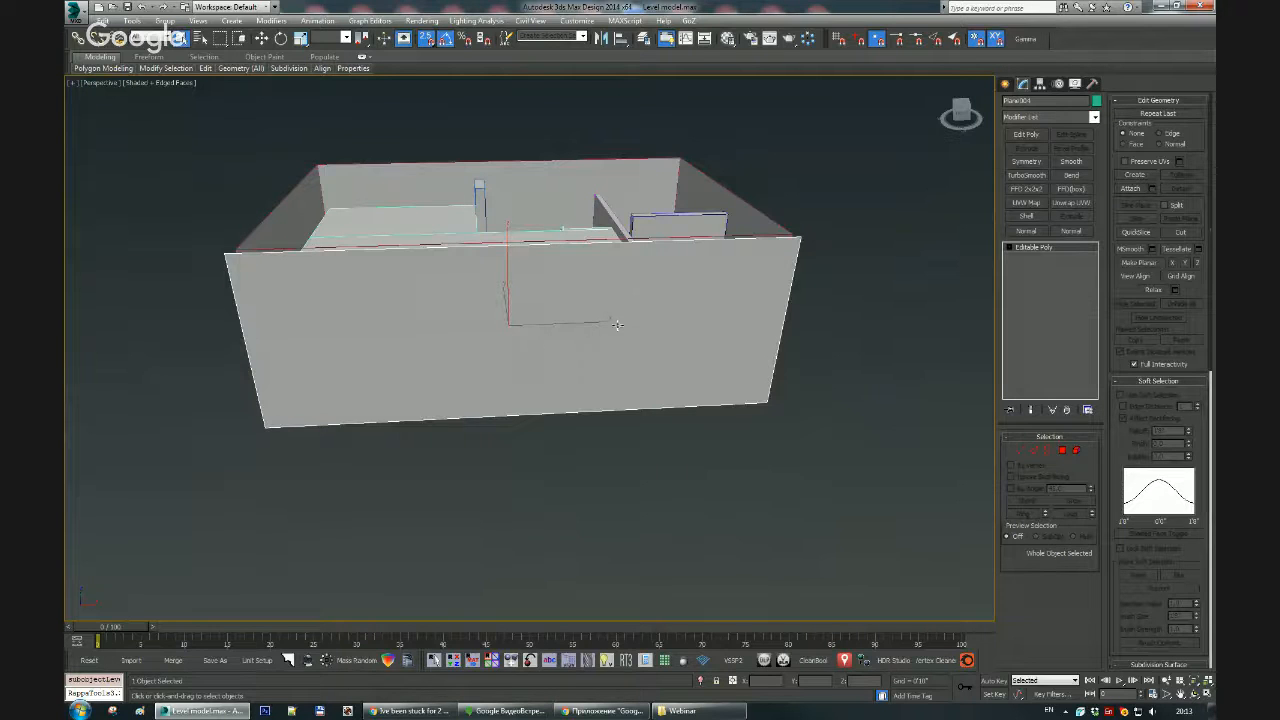
Step: Connect the plane's upper and lower edges with two vertical segments, pinched and slid to a doorway's width near the middle
middle_click_drag(583, 331, 553, 332, "alt")
key("2")
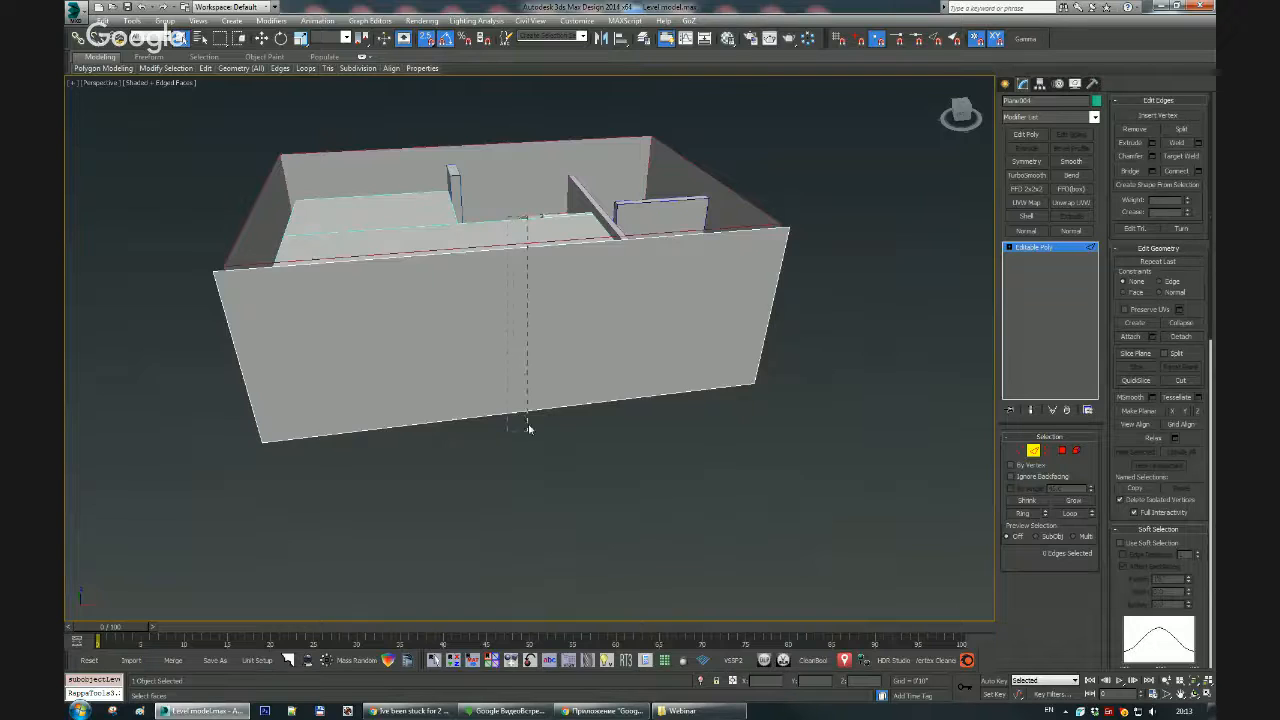
right_click(557, 340)
left_click(434, 384)
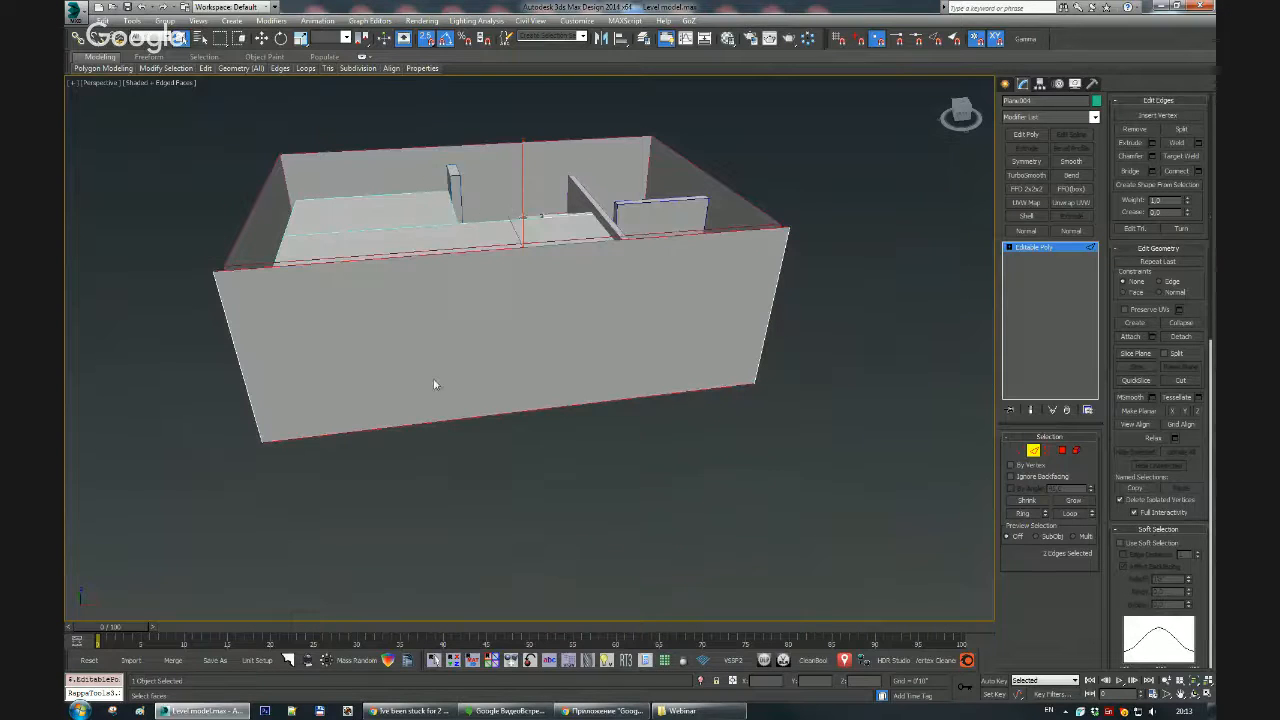
left_click(537, 351)
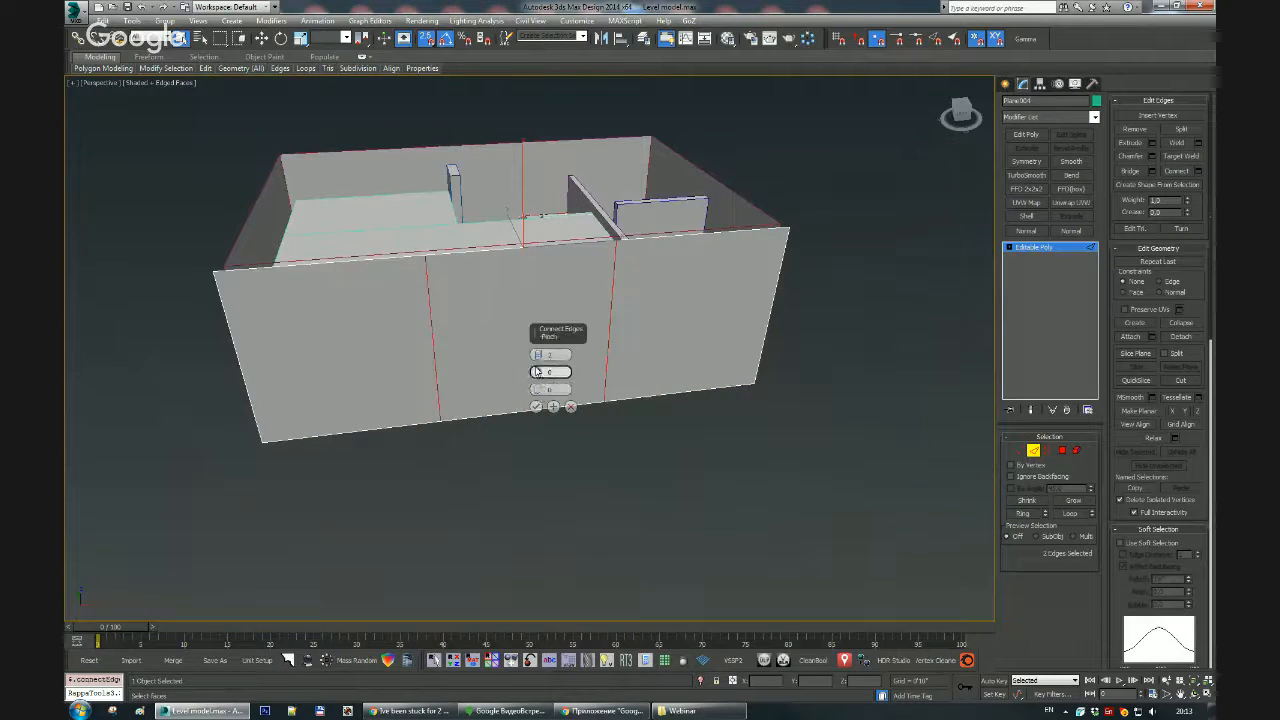
left_click_drag(537, 371, 540, 494)
middle_click_drag(540, 494, 522, 344, "alt")
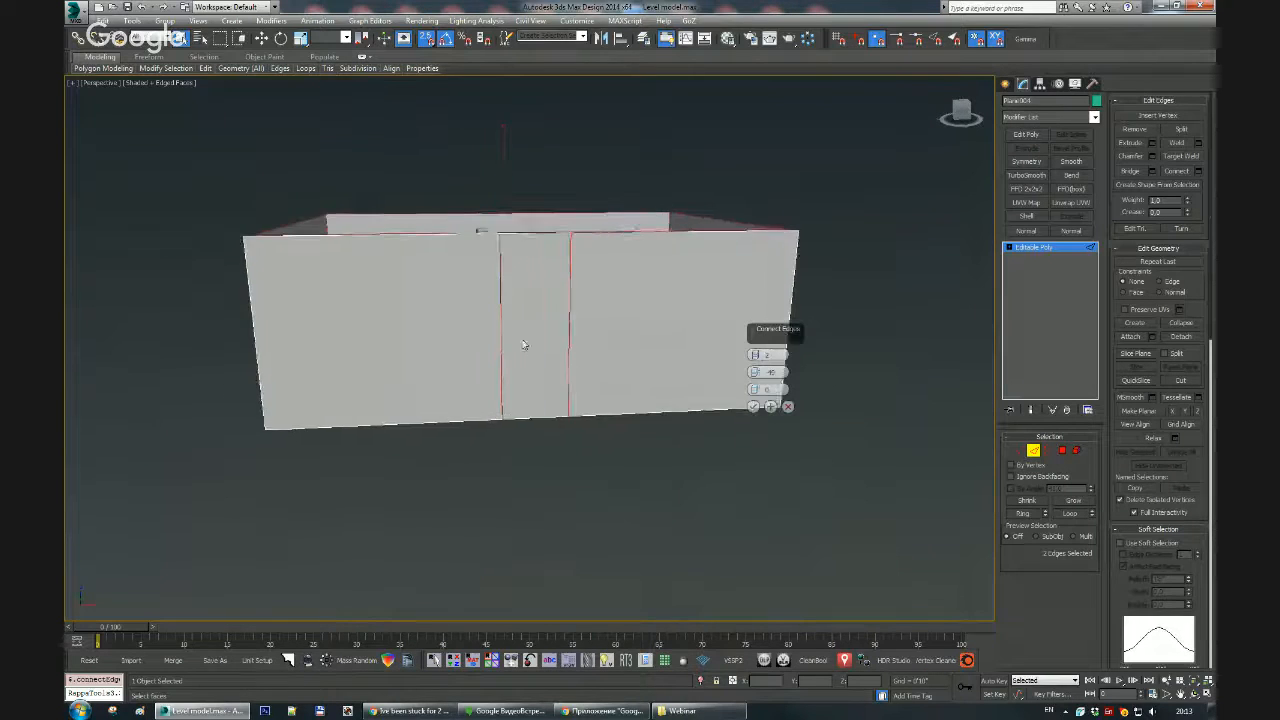
scroll(522, 344, "up", 5)
left_click_drag(758, 381, 758, 395)
left_click(753, 407)
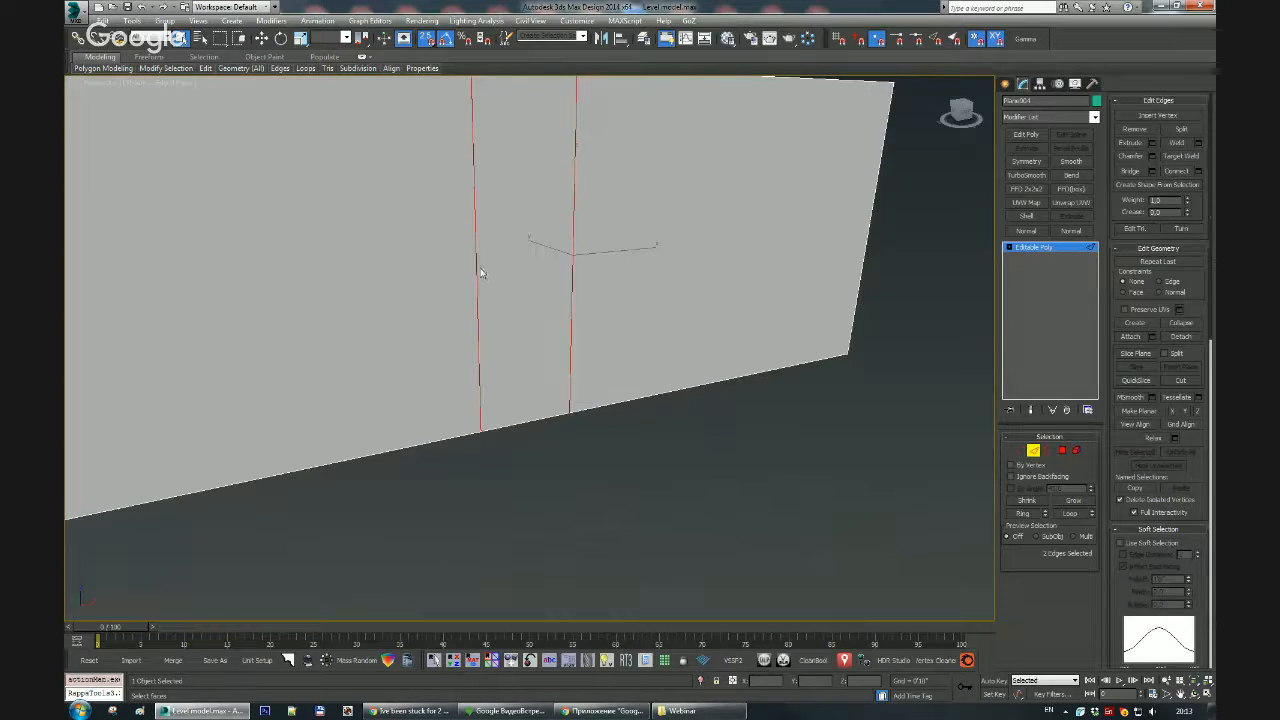
Step: Connect the two vertical edges with one horizontal segment for the door's head, and isolate the wall plane
right_click(618, 287)
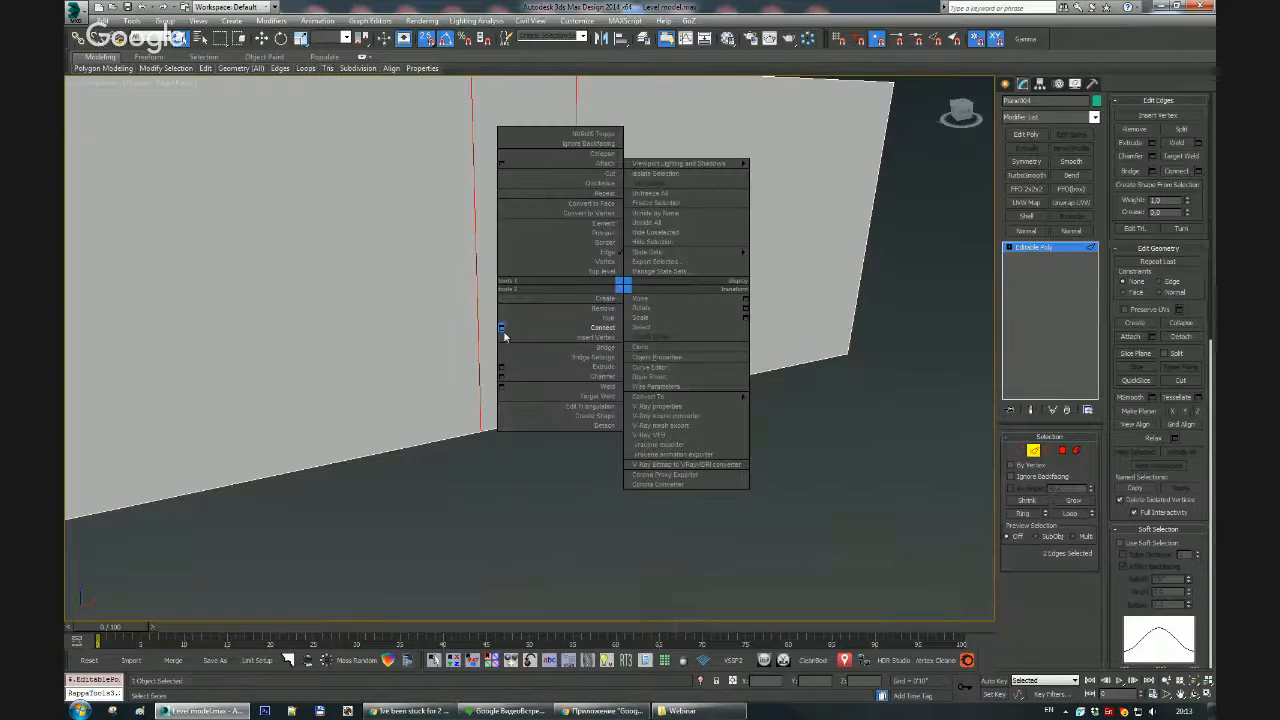
left_click(503, 334)
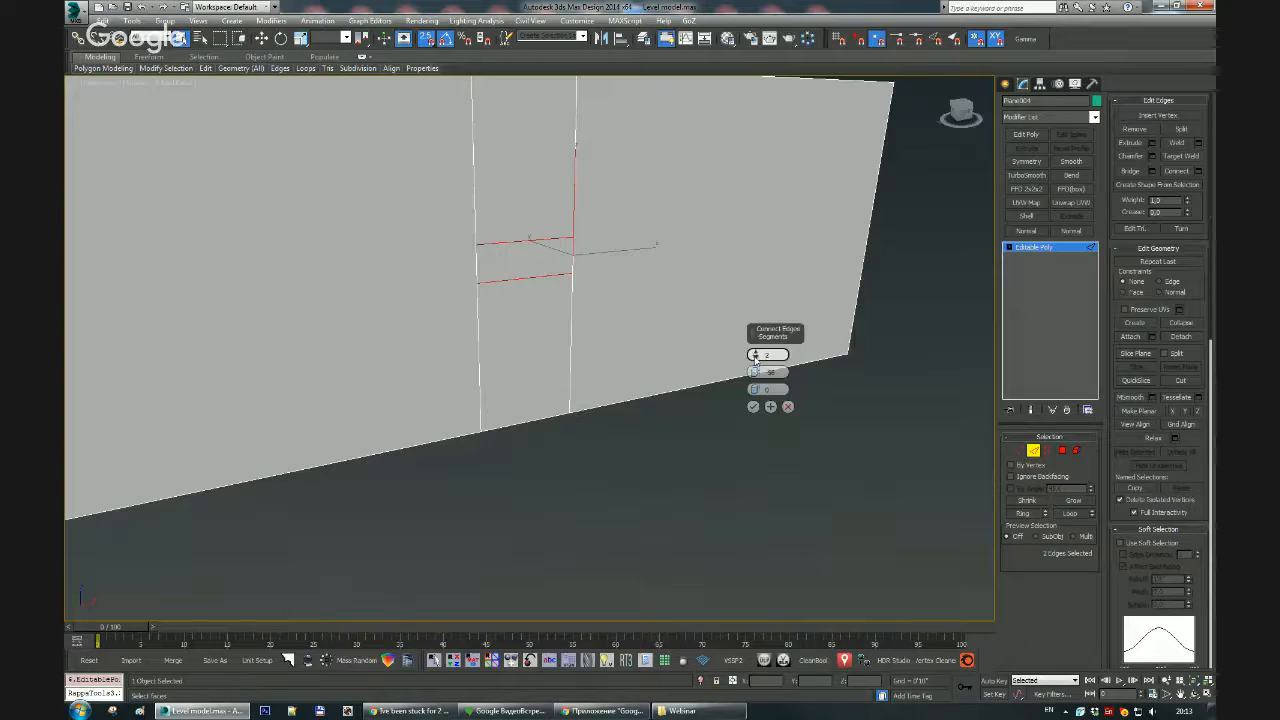
left_click(753, 407)
middle_click_drag(623, 343, 593, 363, "alt")
key("z")
scroll(593, 363, "down", 6)
Step: Target-weld the two vertices on the wall's upper edge above the doorway to the wall's nearest upper corners
left_click(1018, 450)
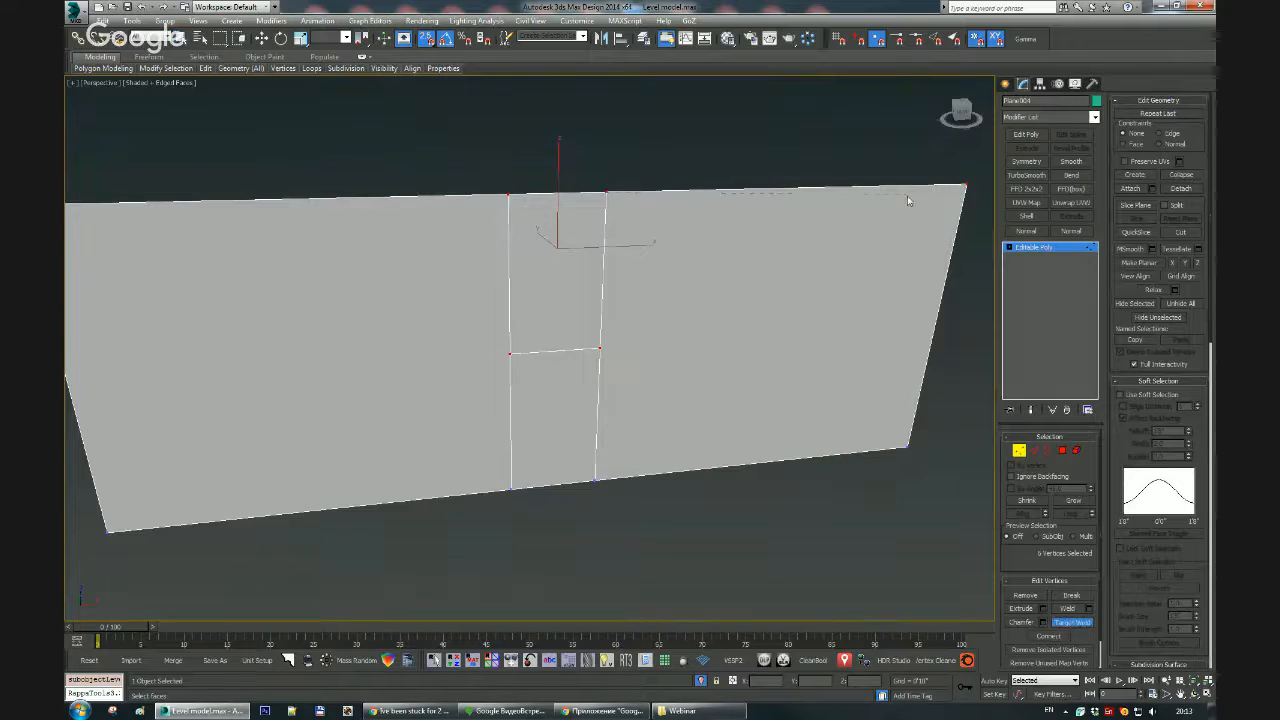
left_click(963, 190)
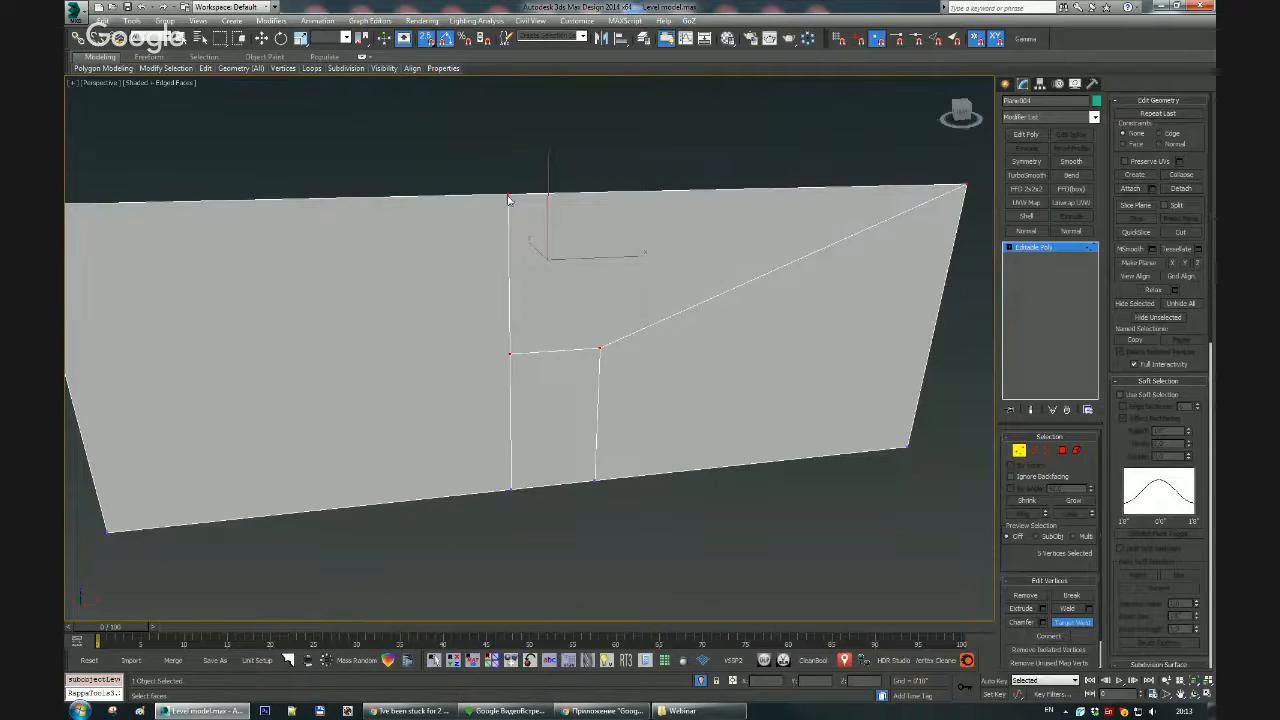
scroll(508, 200, "down", 5)
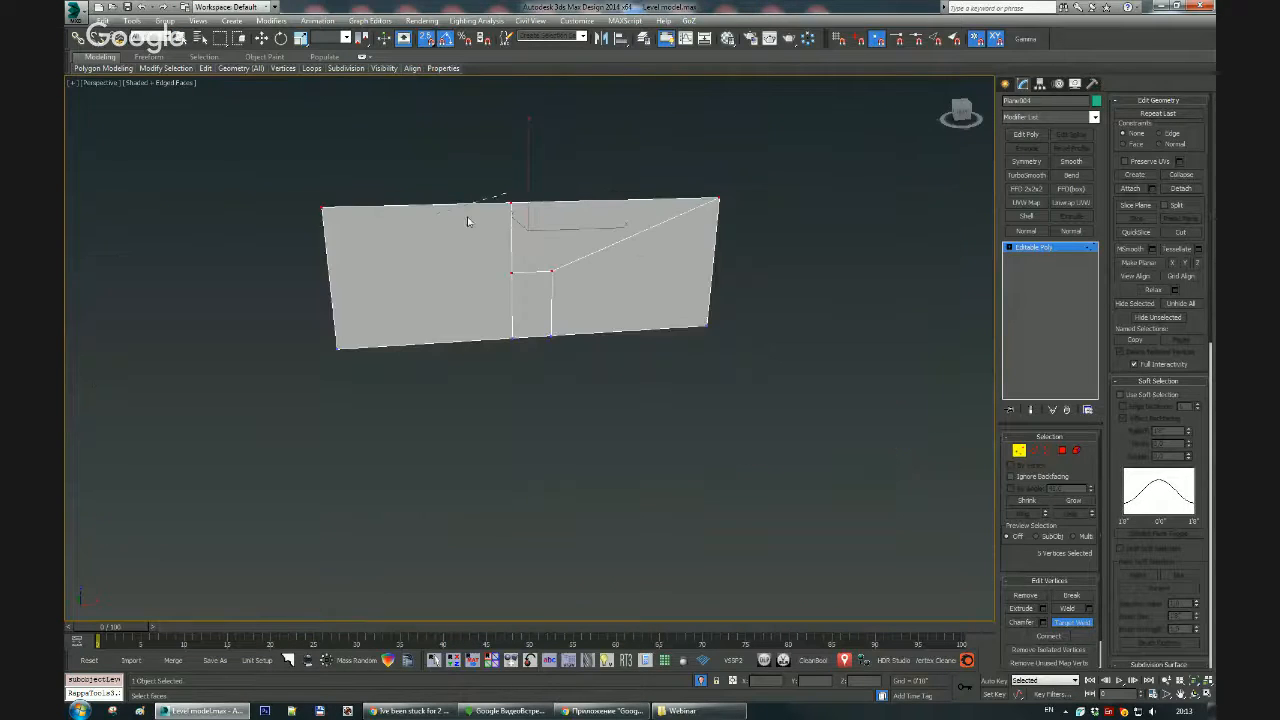
right_click(392, 207)
left_click(355, 196)
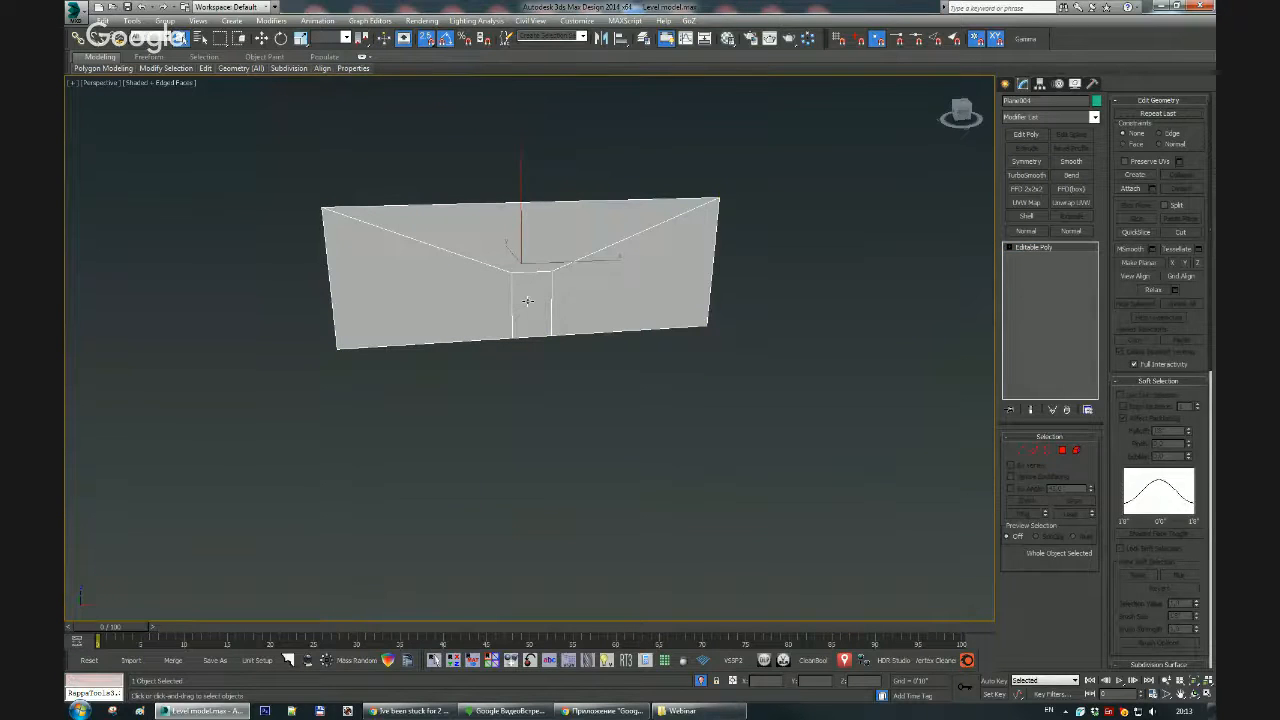
Step: Delete the polygon filling the doorway in the isolated wall
key("4")
left_click(527, 301)
key("Delete")
middle_click_drag(527, 301, 531, 318)
scroll(529, 318, "up", 3)
key("4")
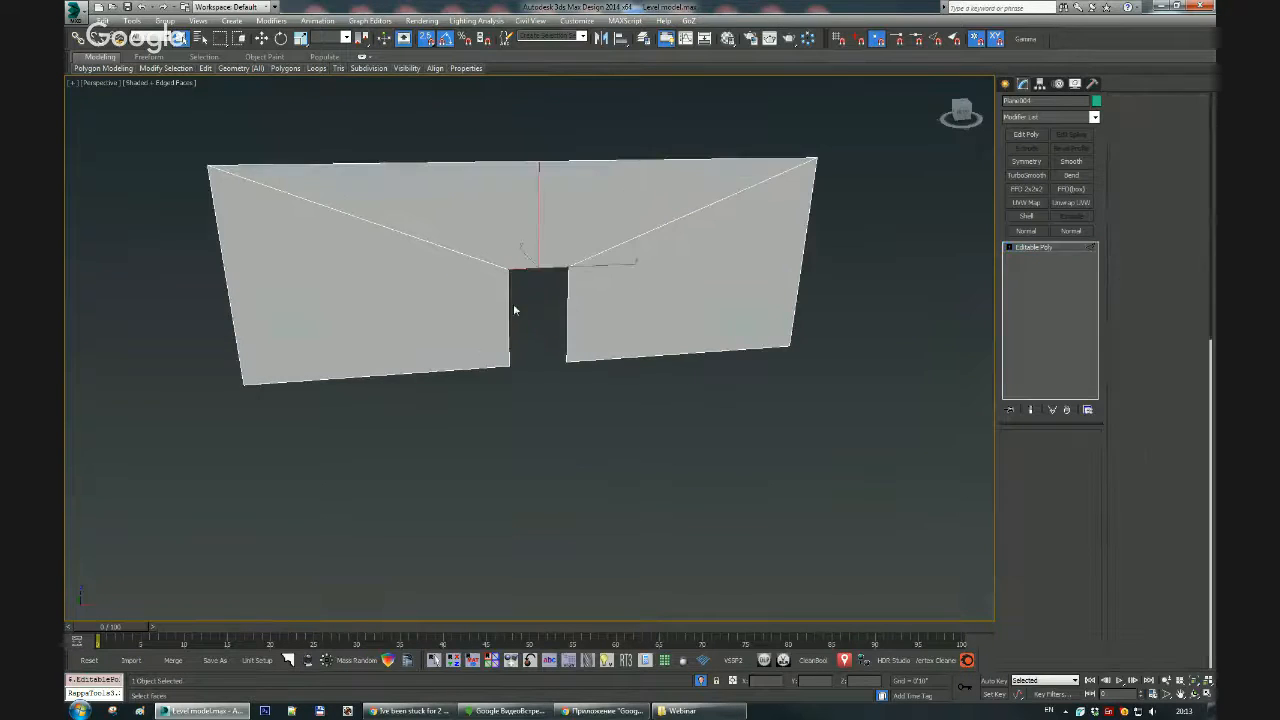
Step: Extrude the doorway's three border edges inward to form a reveal, and exit isolation to show the whole building
key("2")
left_click_drag(491, 261, 590, 298)
left_click(592, 256, "alt")
left_click(460, 252, "alt")
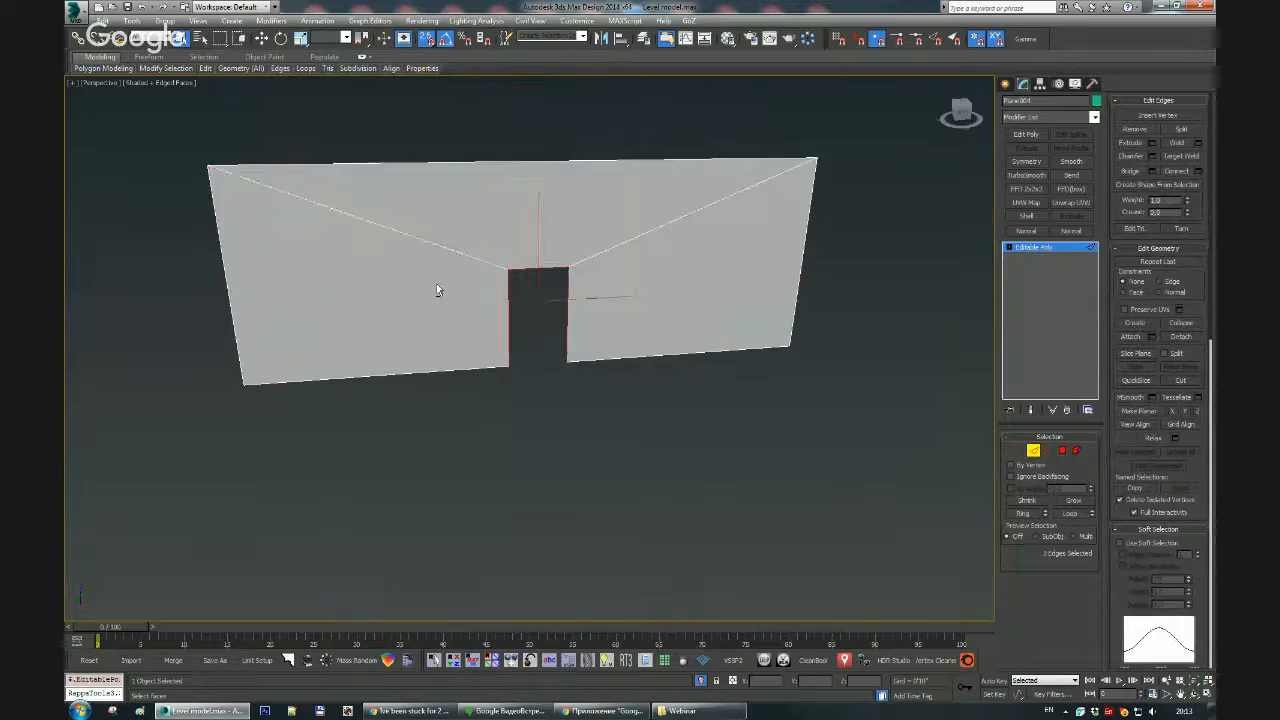
middle_click_drag(436, 290, 481, 290, "alt")
key("w")
left_click_drag(501, 292, 483, 288, "shift")
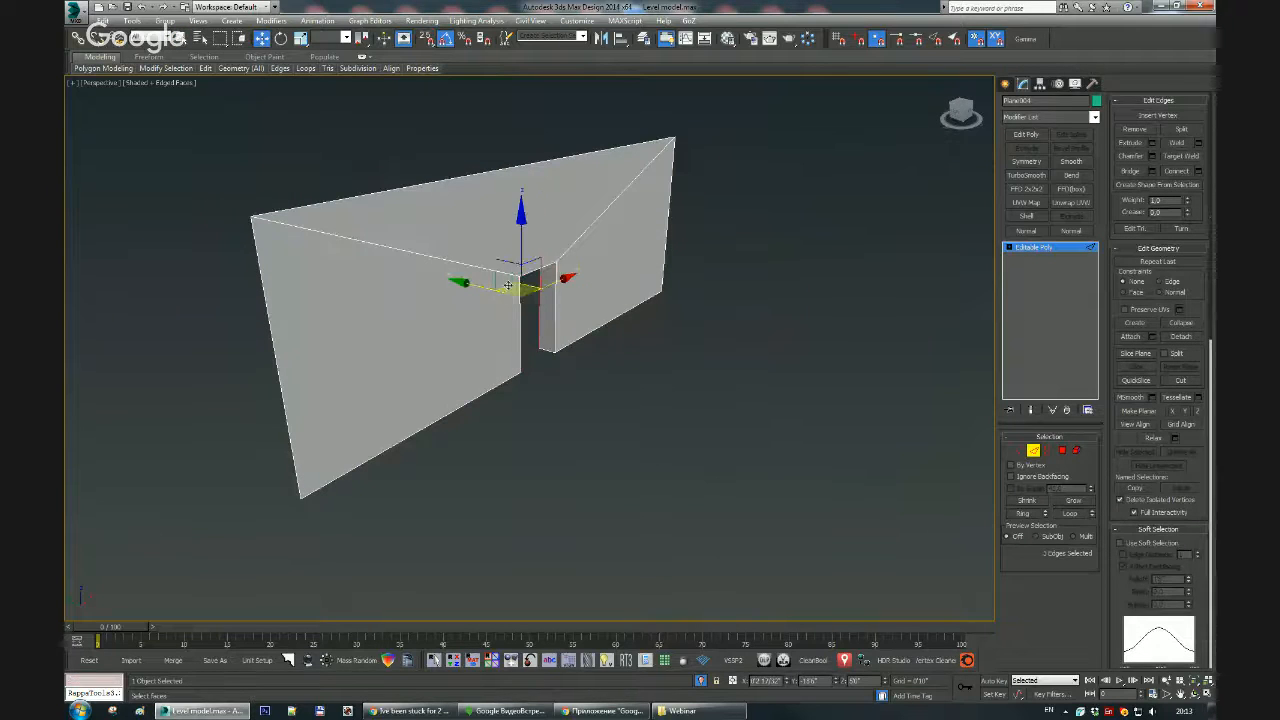
right_click(611, 264)
left_click(580, 220)
left_click(699, 682)
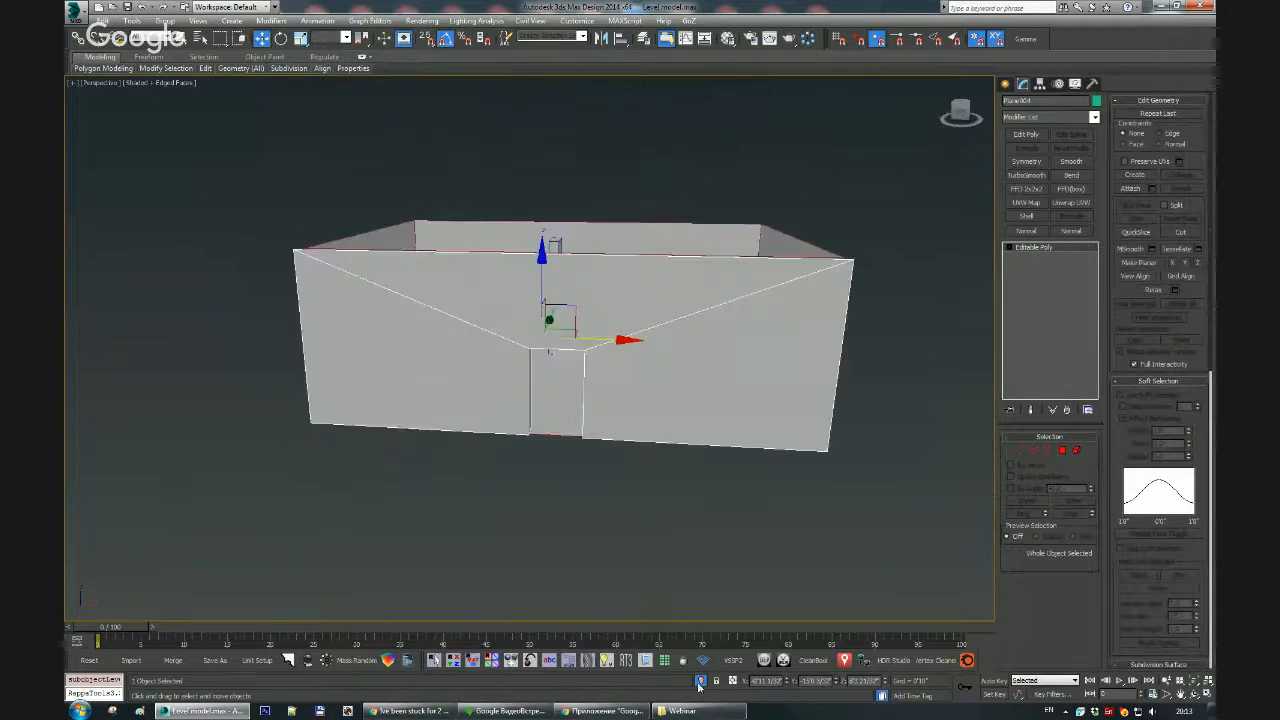
Step: Examine the new front wall and its doorway from outside, from both sides and looking in towards the staircase
middle_click_drag(572, 412, 557, 370, "alt")
scroll(509, 422, "down", 3)
key("q")
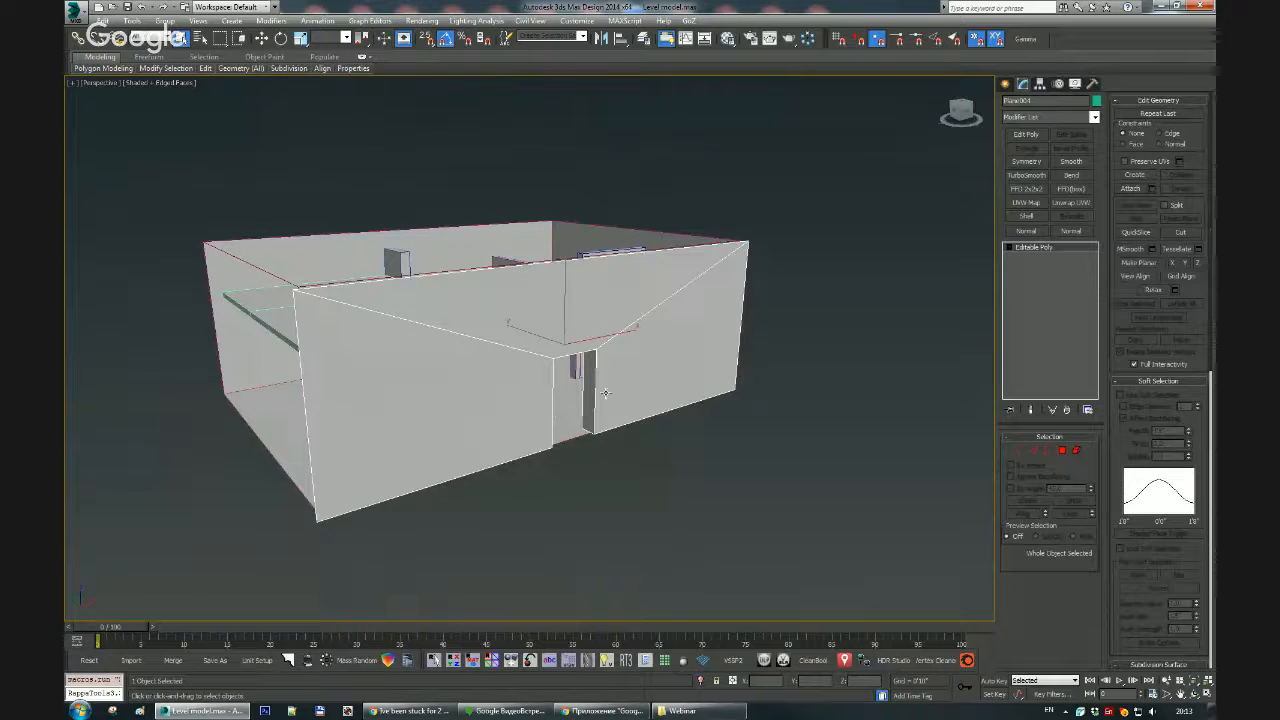
middle_click_drag(605, 398, 527, 368, "alt")
scroll(553, 428, "up", 5)
scroll(531, 420, "down", 5)
scroll(494, 307, "up", 3)
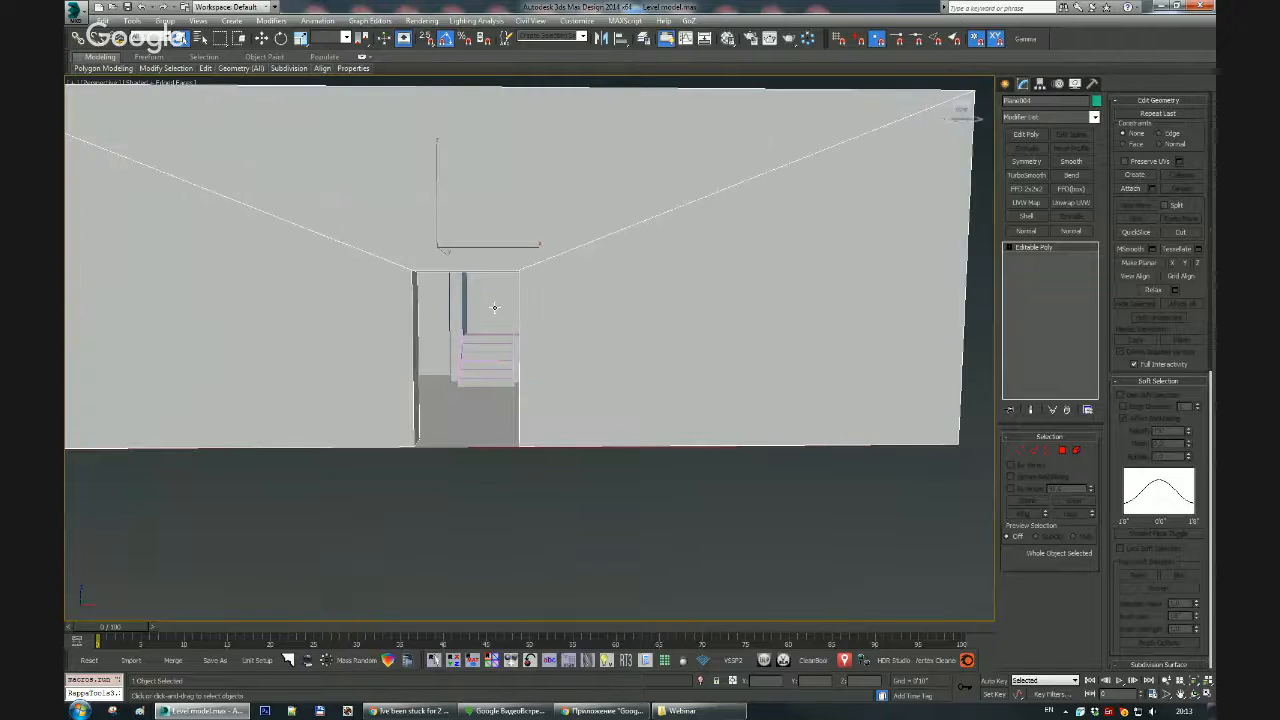
scroll(443, 415, "up", 2)
scroll(502, 332, "up", 3)
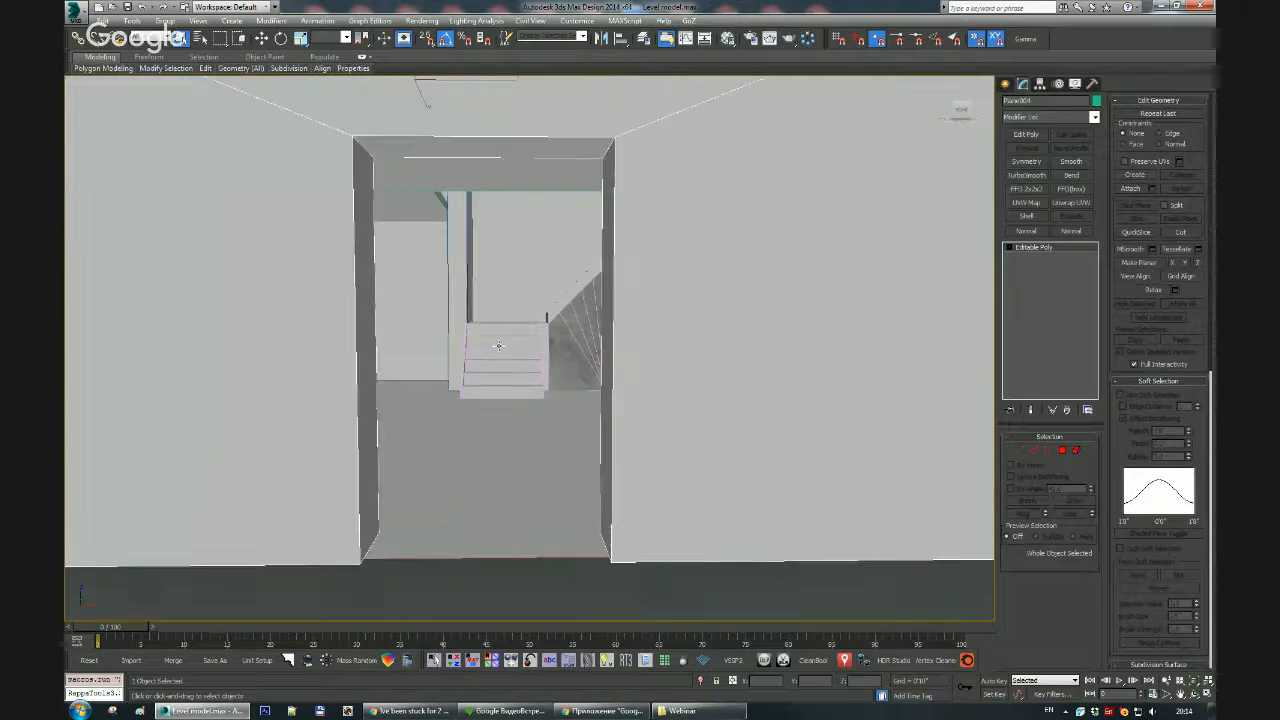
middle_click_drag(492, 343, 503, 377, "alt")
scroll(494, 355, "down", 5)
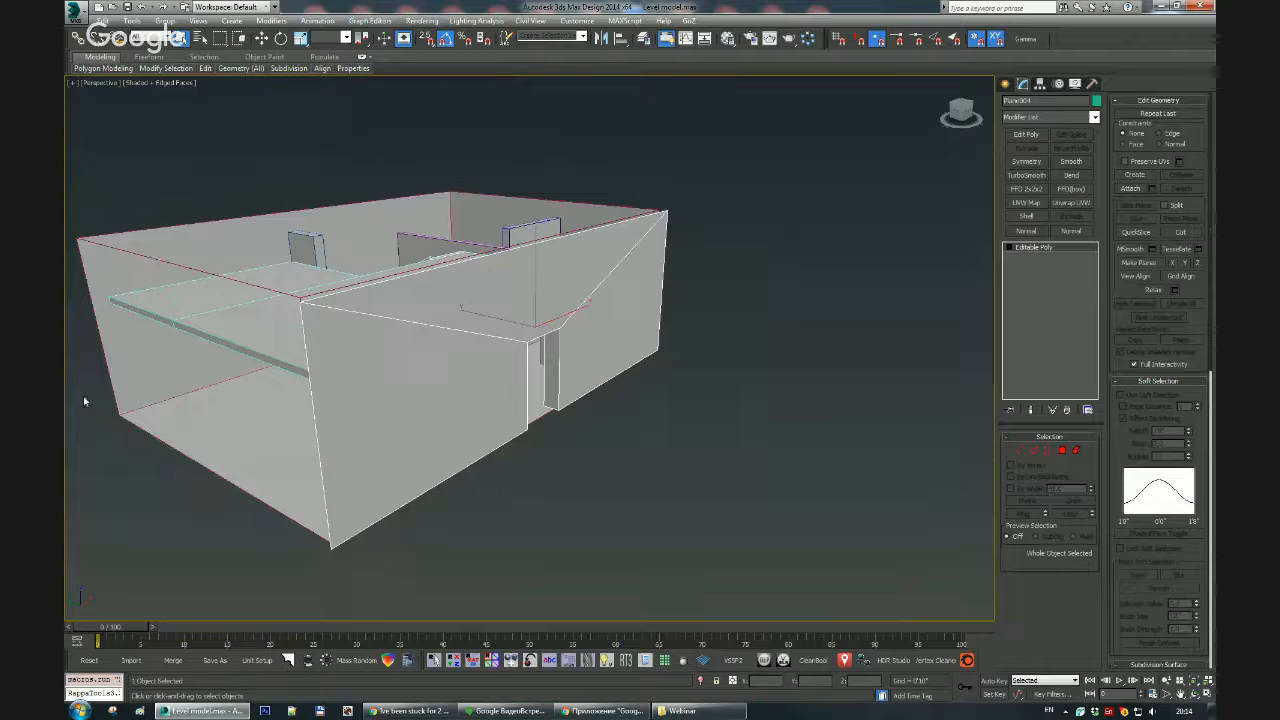
middle_click_drag(370, 409, 263, 423, "alt")
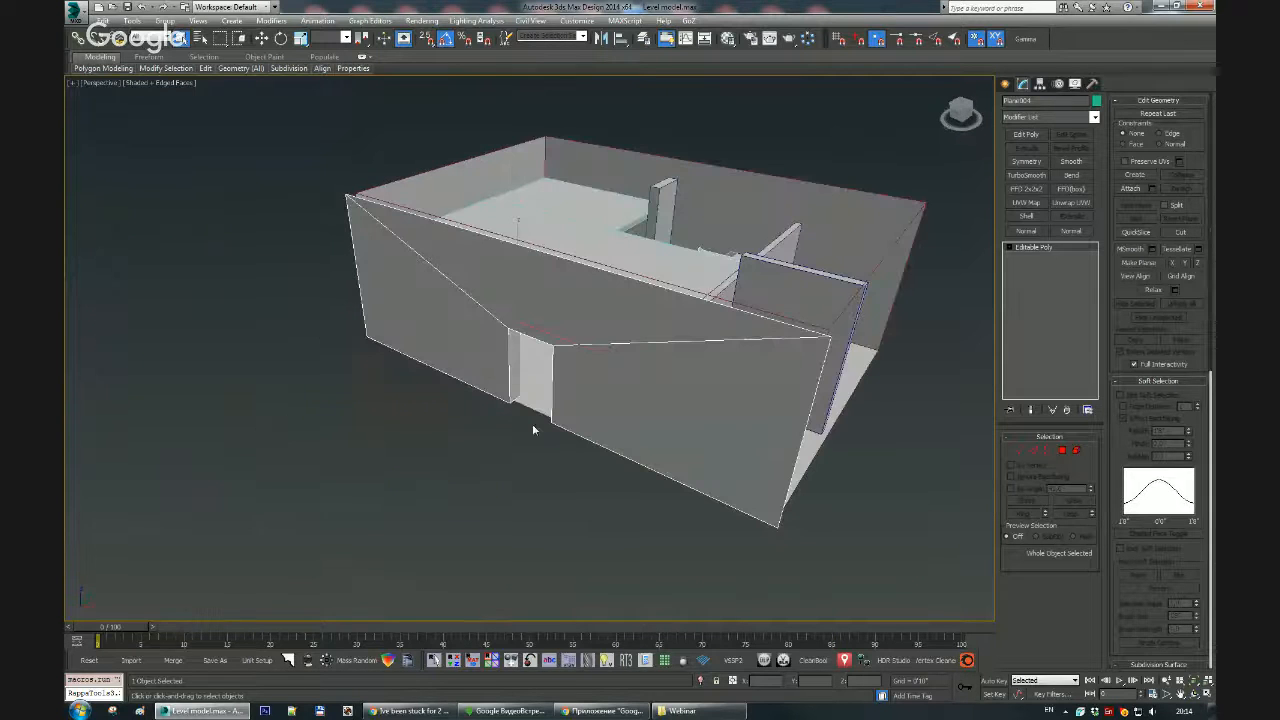
middle_click_drag(719, 373, 807, 361, "alt")
middle_click_drag(608, 376, 540, 395)
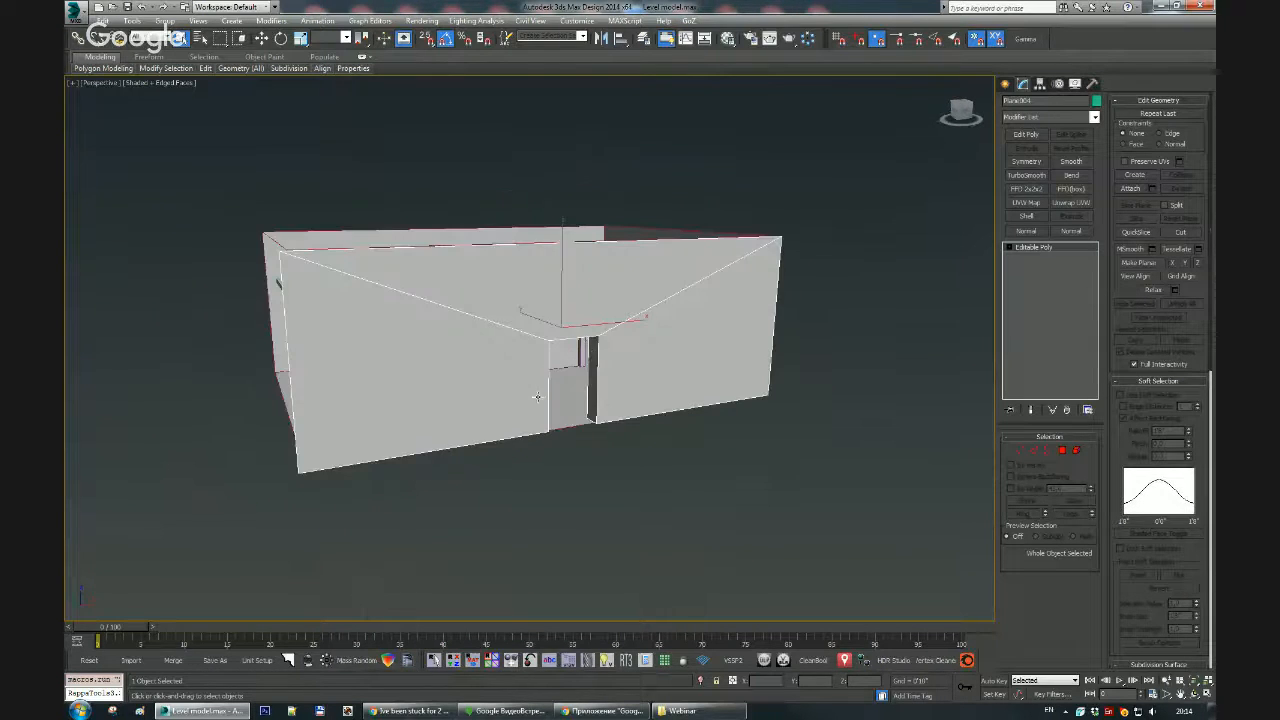
Step: Go in through the doorway, select the staircase and examine its steps and side rails up close
scroll(596, 400, "up", 10)
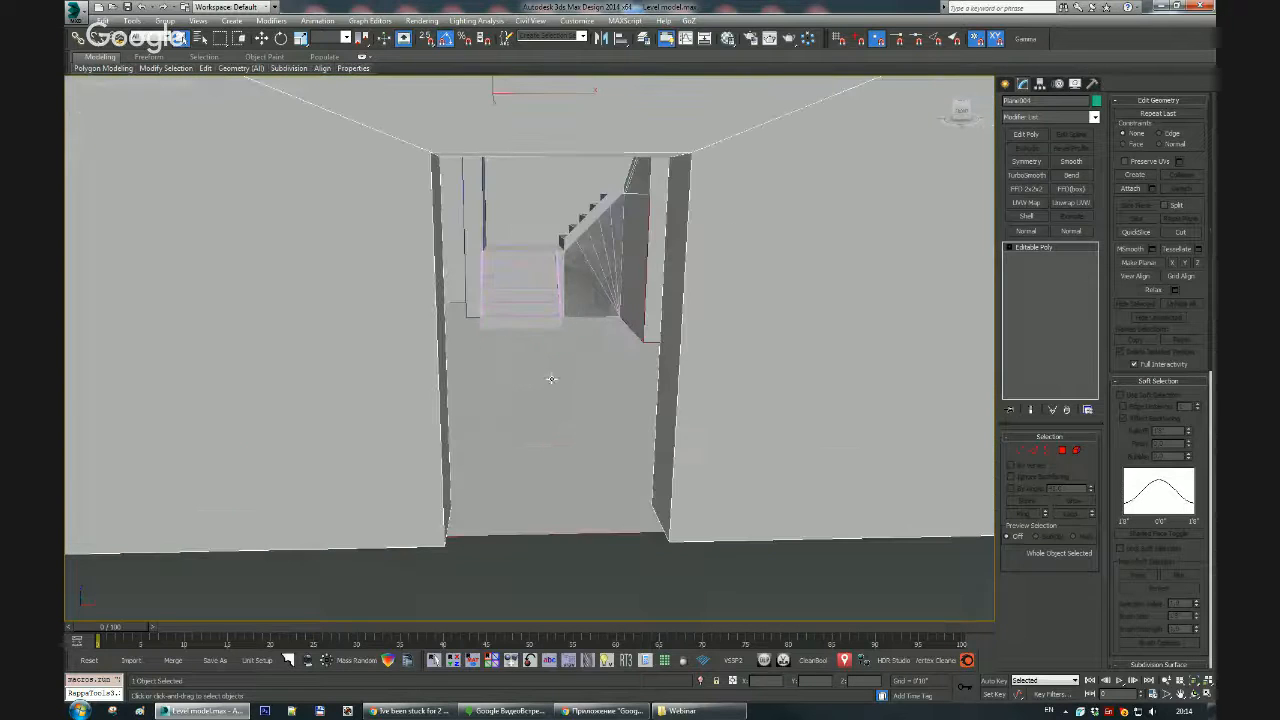
scroll(599, 344, "up", 6)
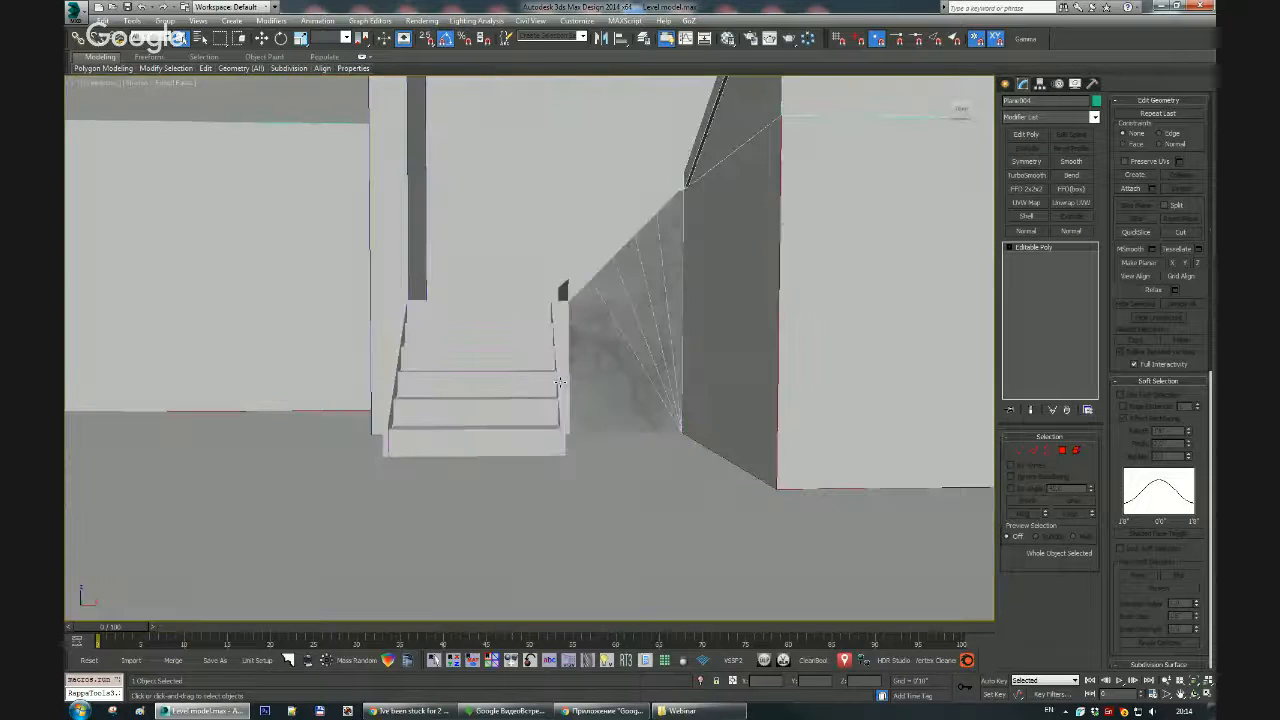
scroll(561, 378, "up", 3)
left_click(514, 369)
key("z")
middle_click_drag(529, 374, 530, 390, "alt")
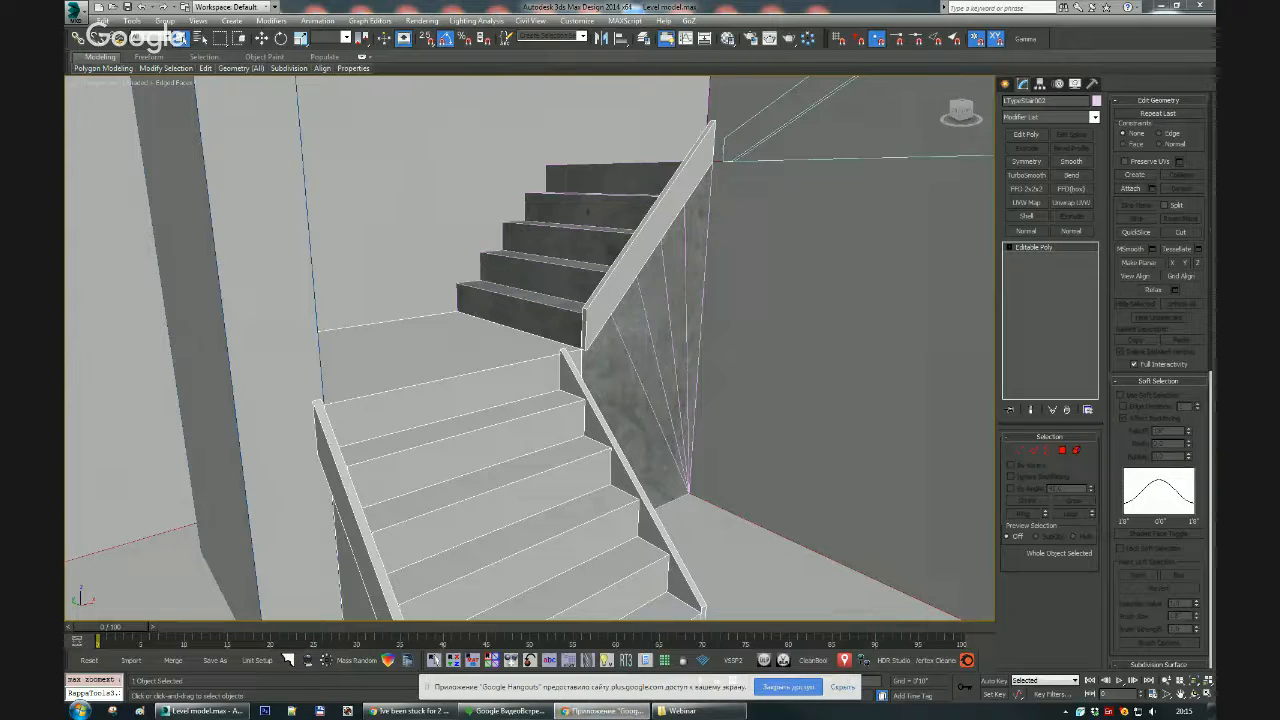
left_click(410, 711)
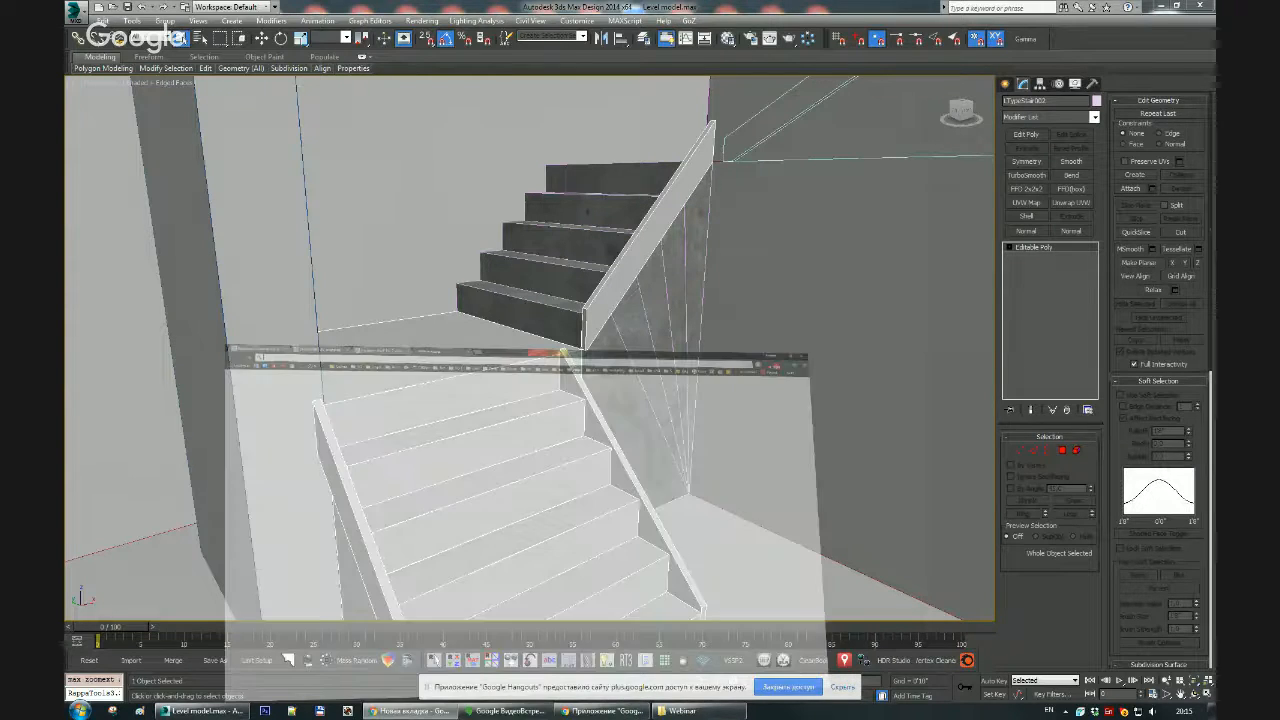
key("ctrl+t")
type("https://plus.google.com/events/cdrblaqfsecemr6rpjso78iajdk")
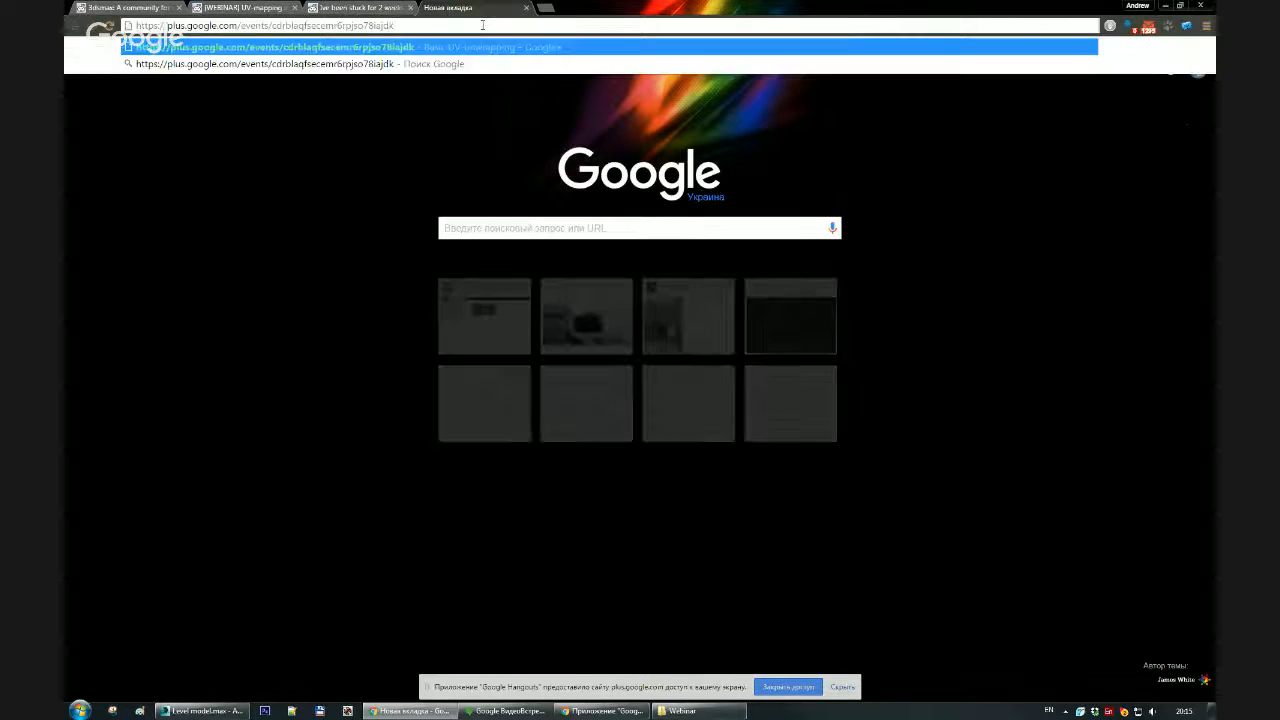
key("Return")
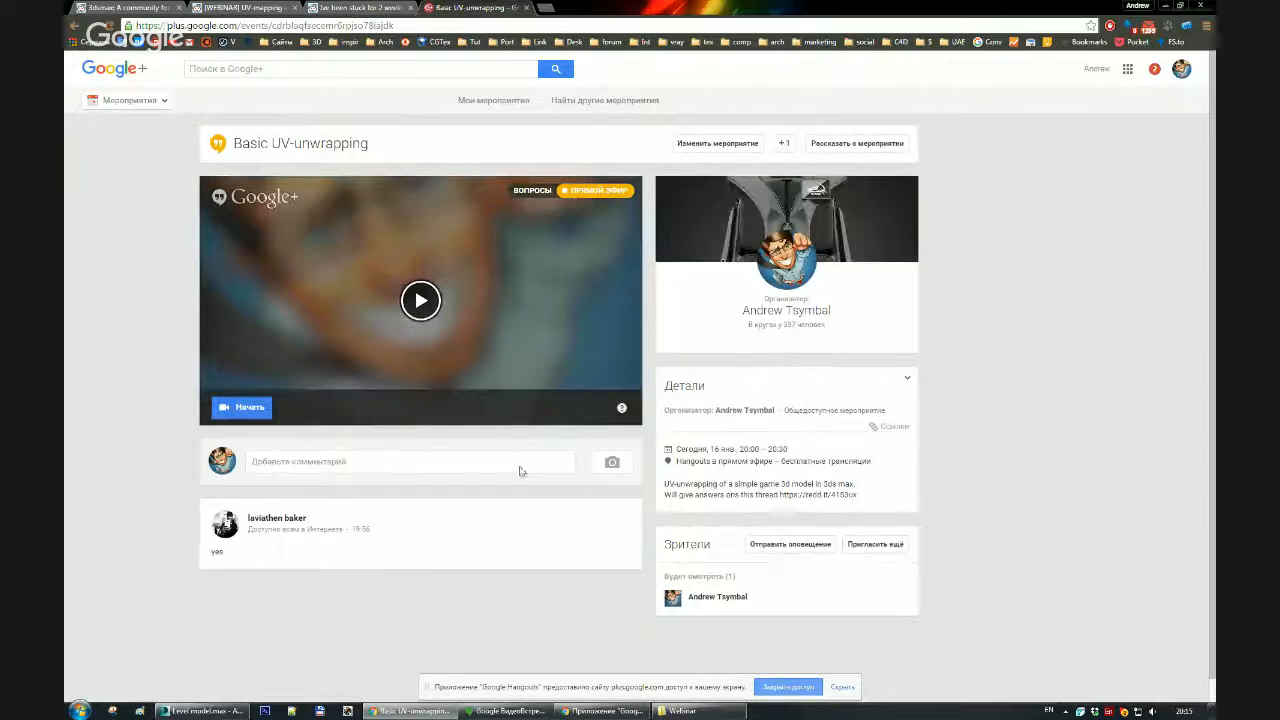
Step: Open the Basic UV-unwrapping broadcast, read the viewers' questions and close the event page
left_click(522, 197)
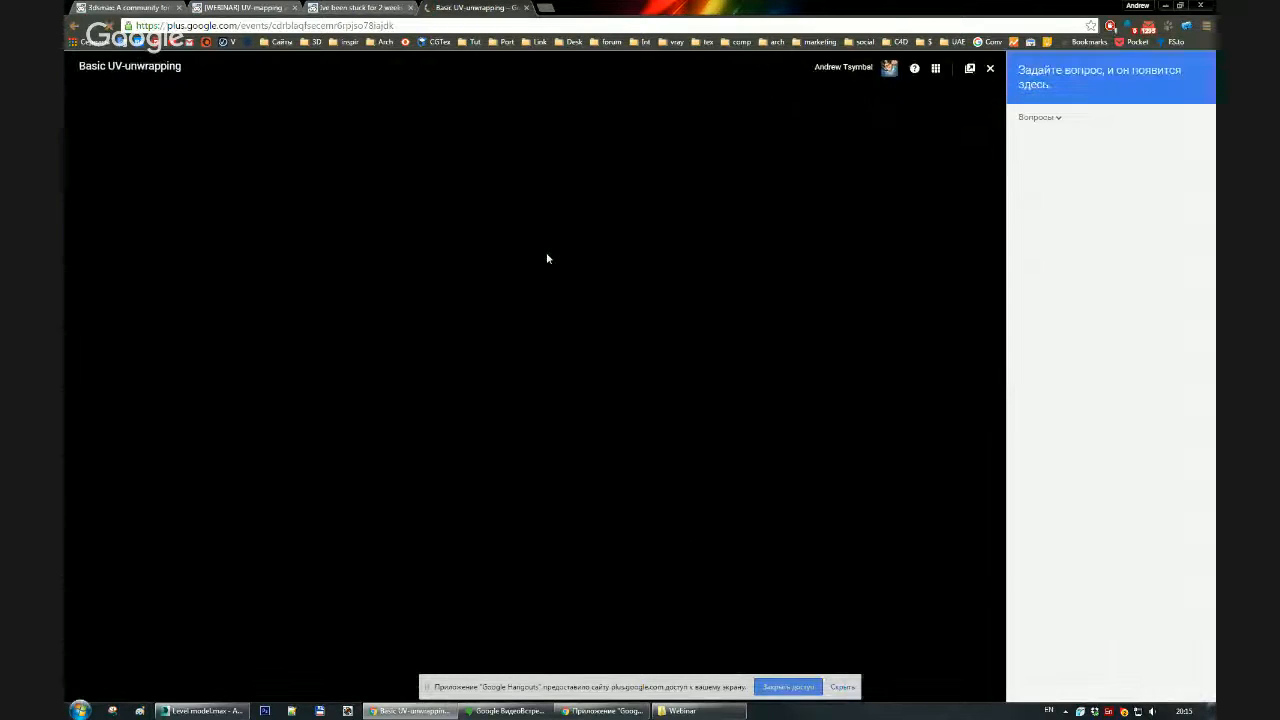
left_click(1057, 119)
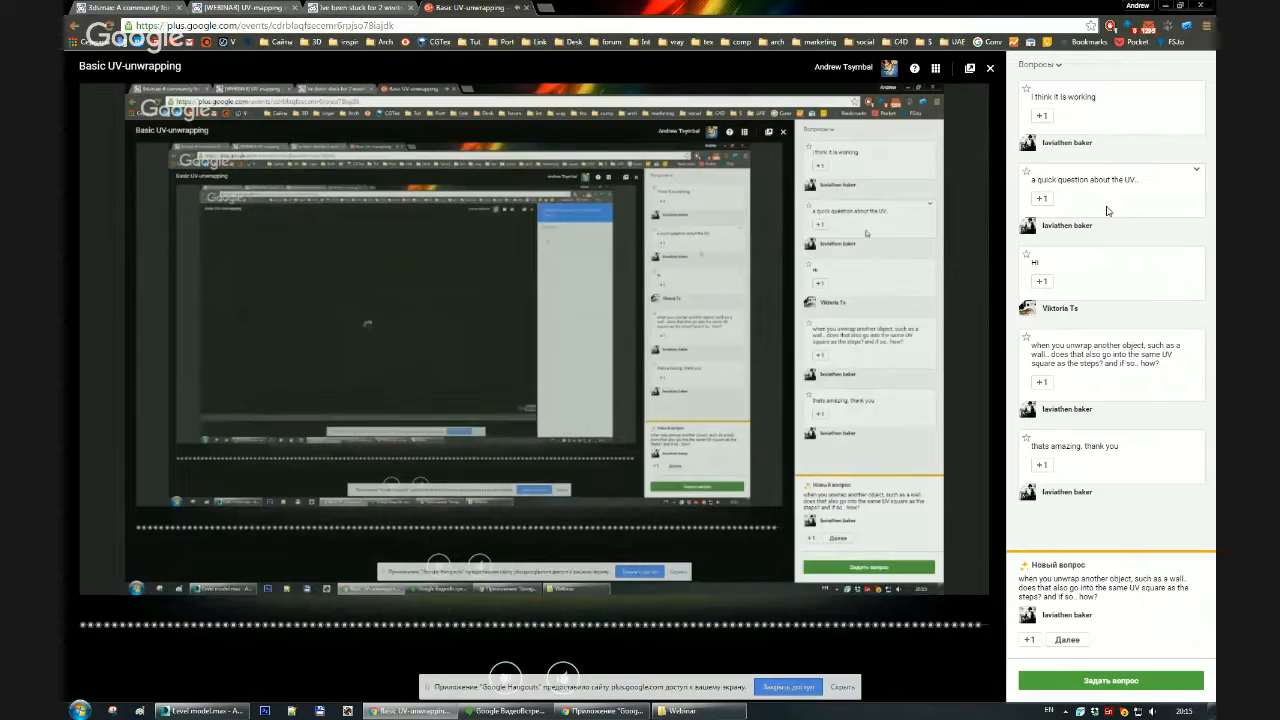
left_click(528, 10)
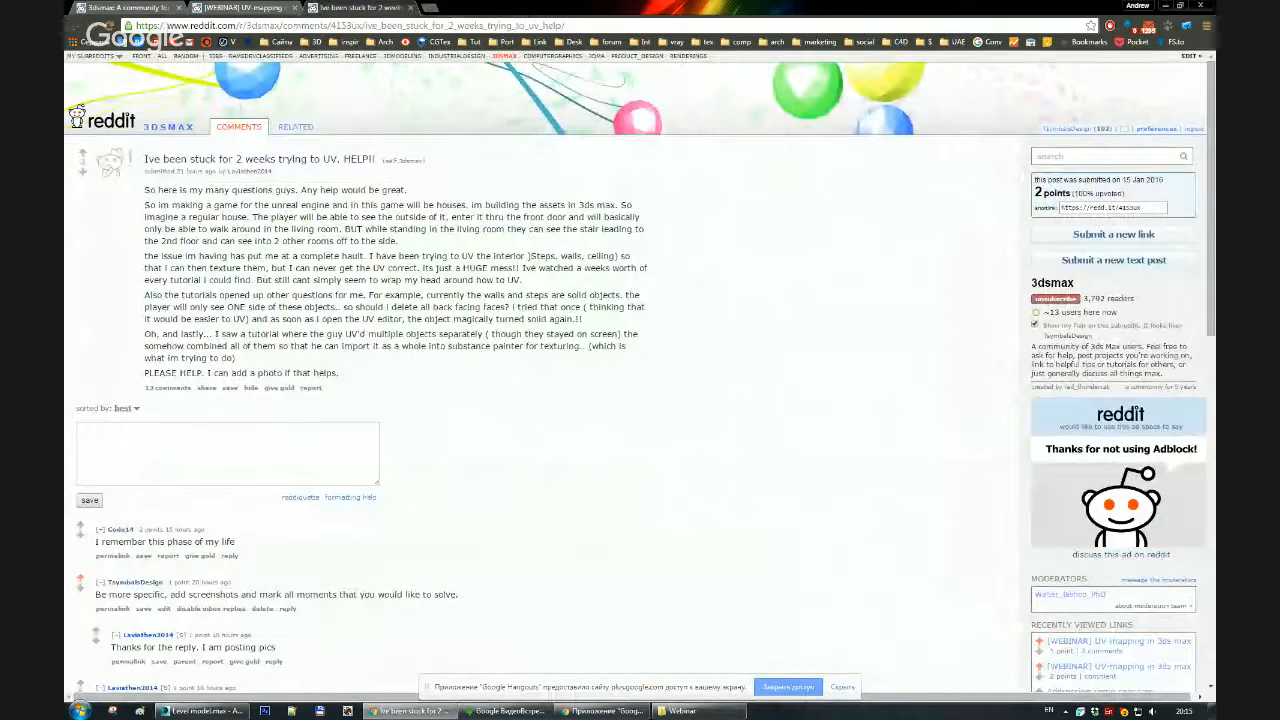
Step: Return to 3ds Max and examine the building's front wall and doorway from outside, from above and looking in towards the staircase
left_click(1125, 712)
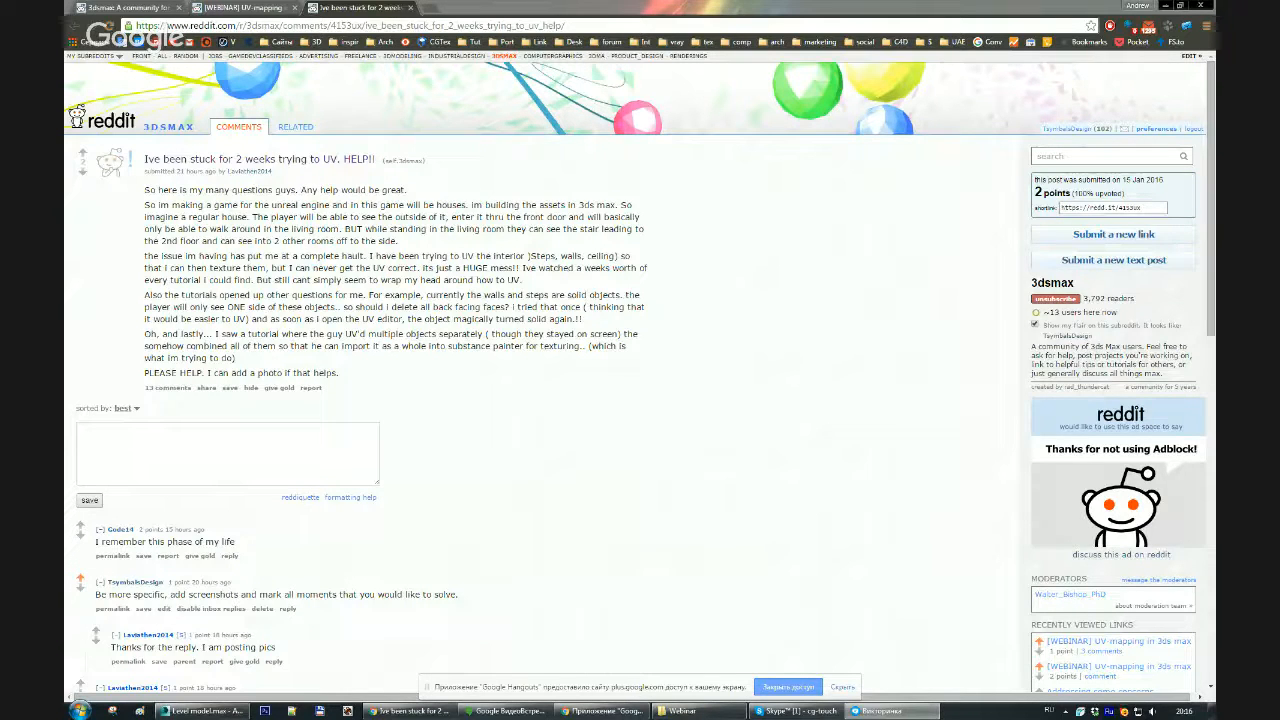
left_click(1162, 5)
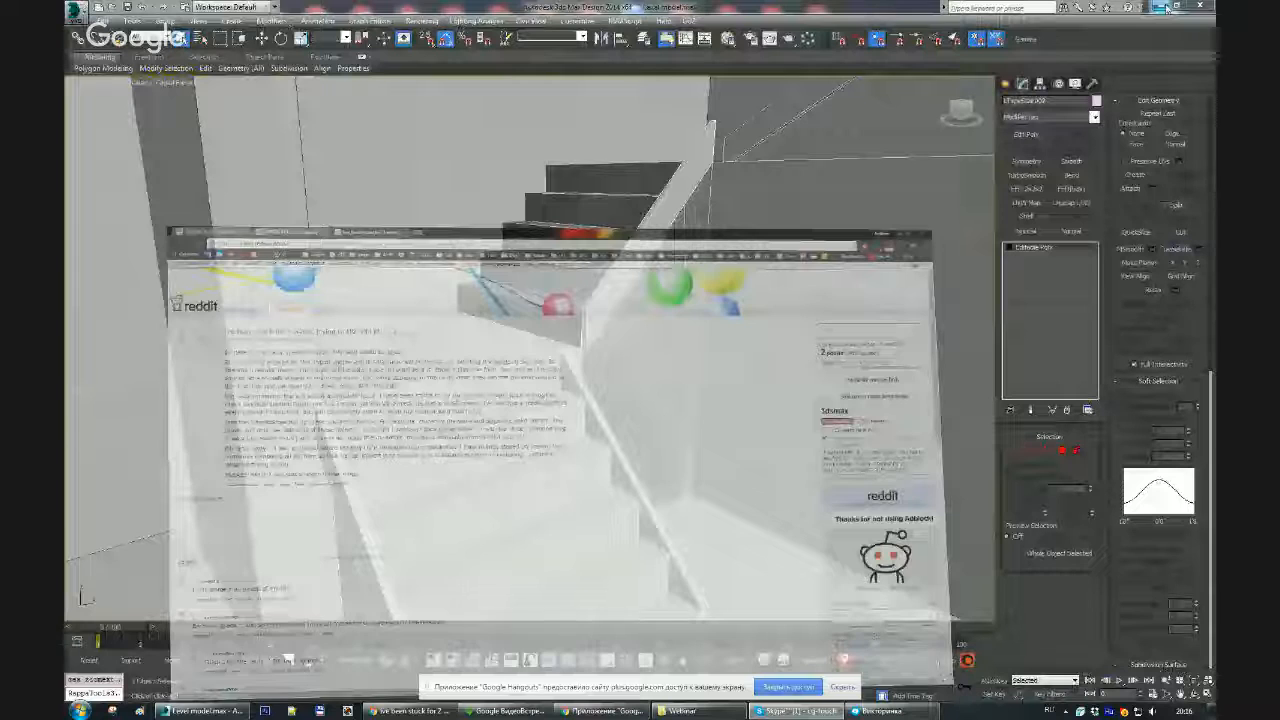
middle_click_drag(480, 367, 508, 342, "alt")
scroll(525, 385, "up", 2)
scroll(489, 375, "down", 3)
scroll(481, 332, "down", 5)
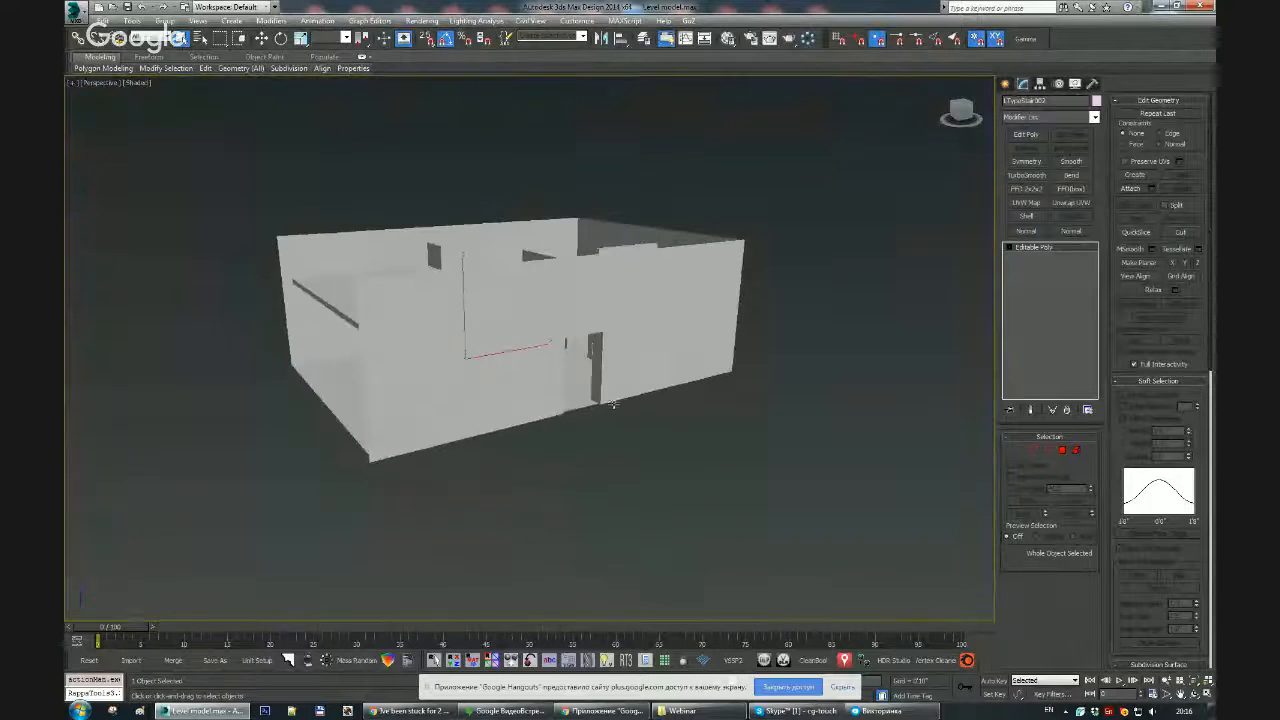
scroll(615, 406, "up", 3)
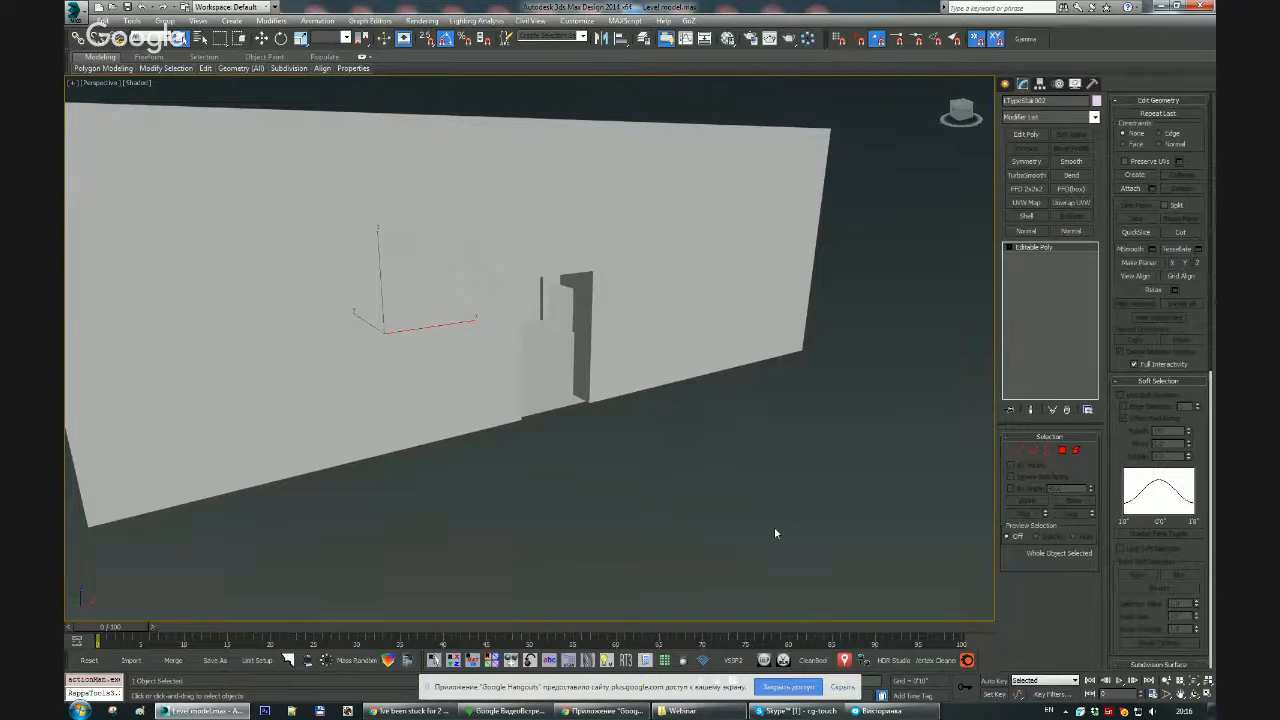
middle_click_drag(766, 508, 679, 495, "alt")
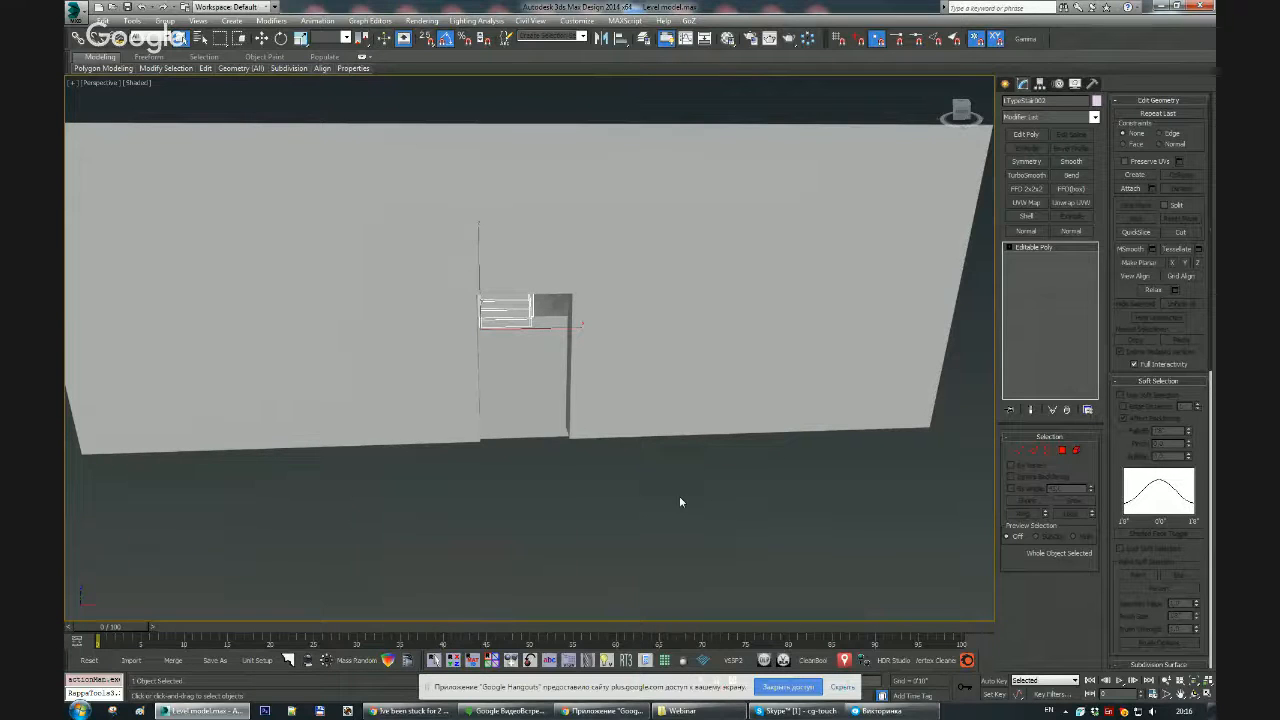
middle_click_drag(679, 497, 610, 529, "alt")
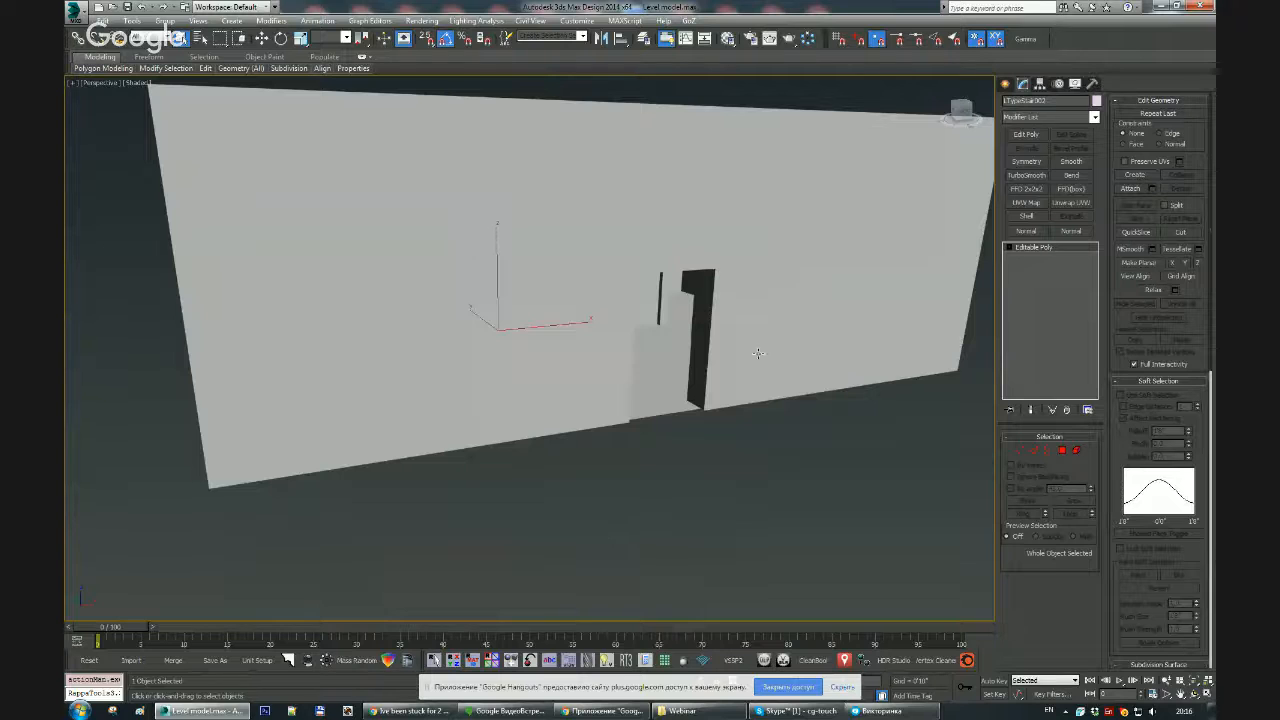
middle_click_drag(700, 451, 683, 466, "alt")
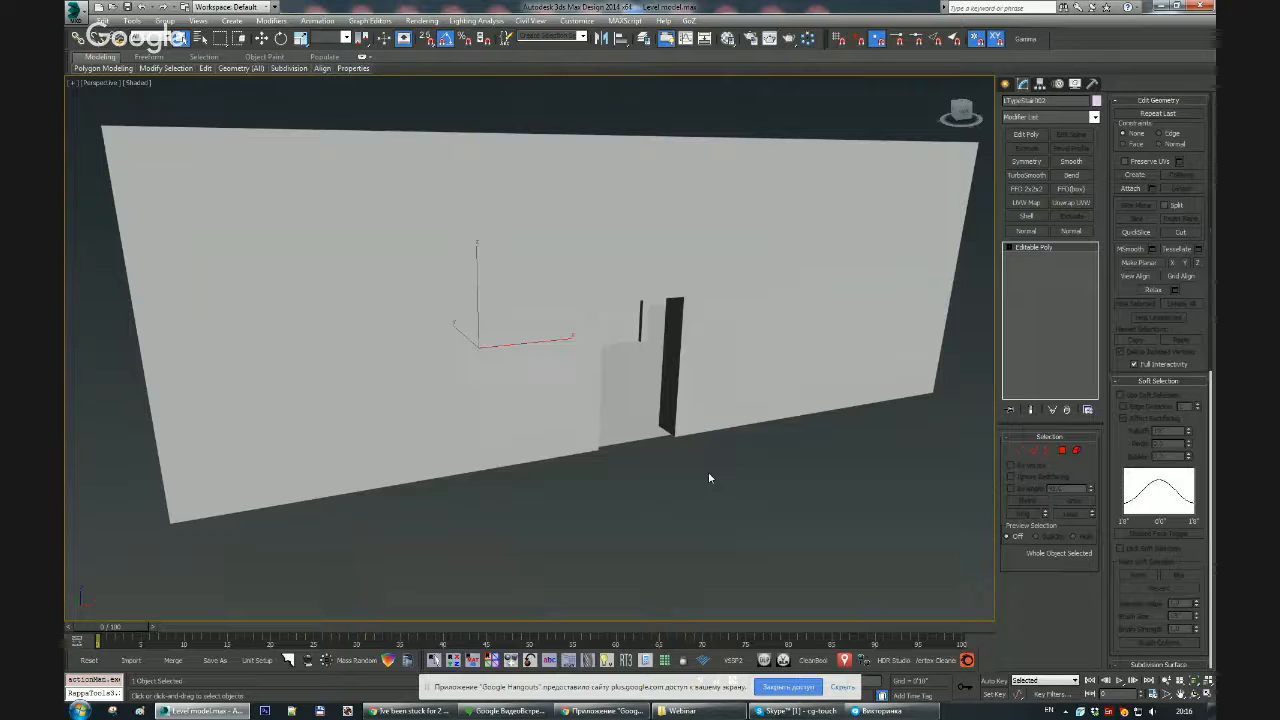
middle_click_drag(708, 478, 551, 421, "alt")
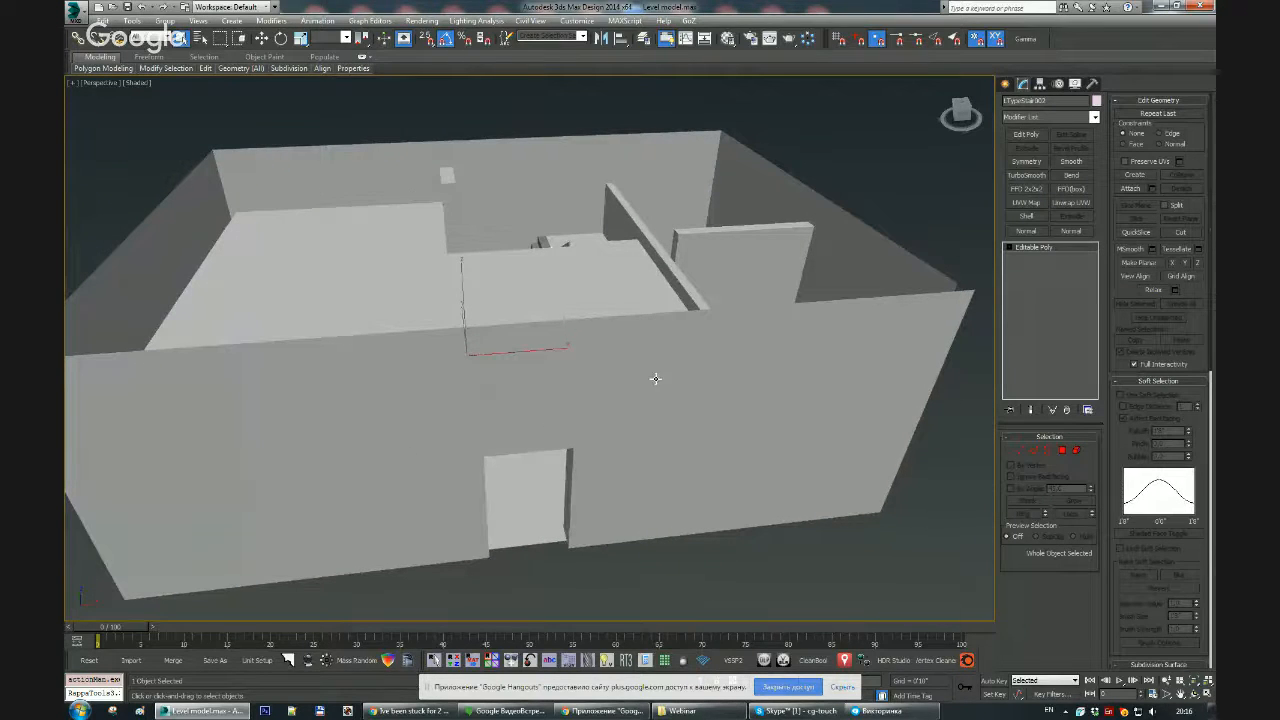
middle_click_drag(655, 378, 541, 355, "alt")
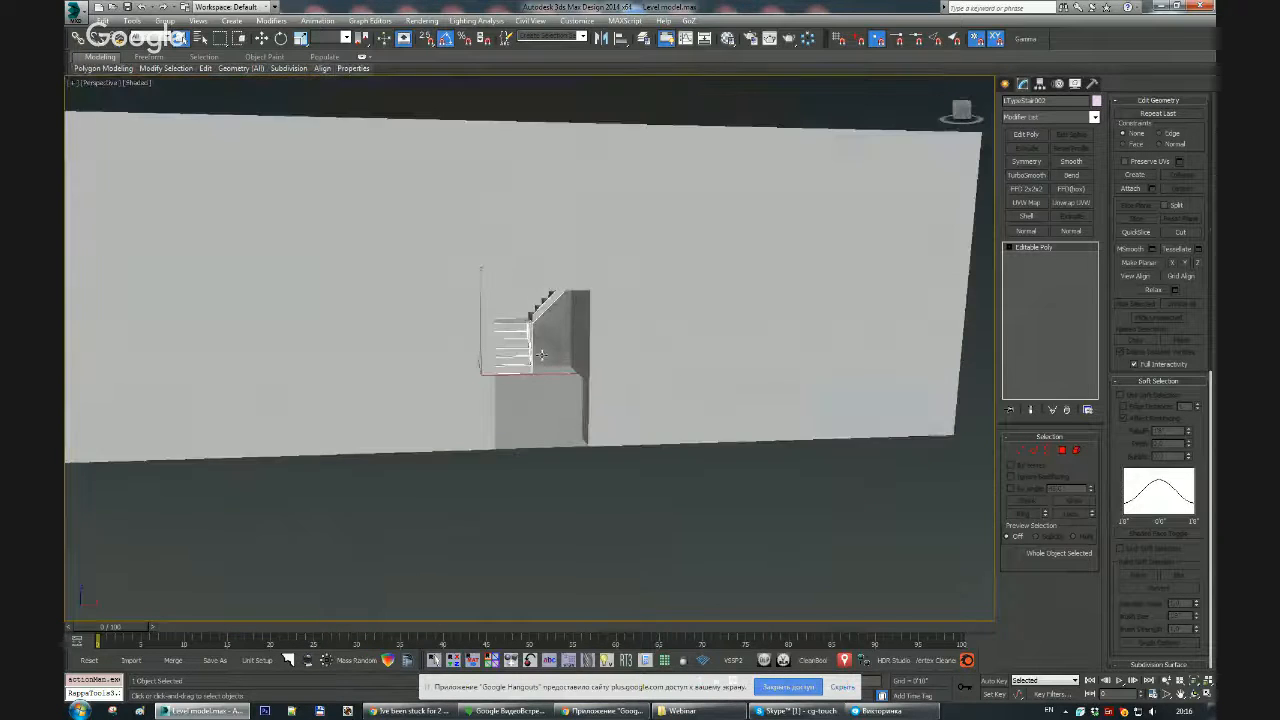
scroll(540, 390, "up", 4)
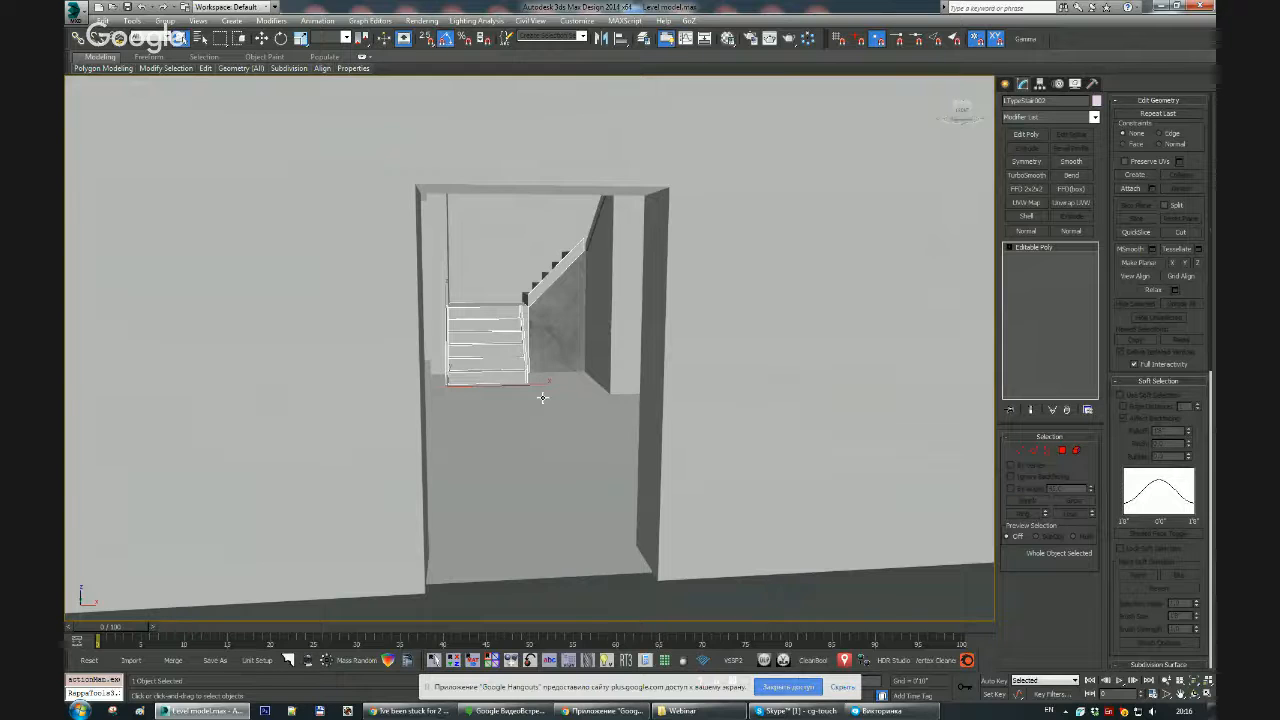
Step: Select the box that forms the building's floor and outer walls and isolate it with edged faces shown
middle_click_drag(629, 436, 505, 452, "alt")
left_click(503, 422)
key("alt+q")
key("alt+c")
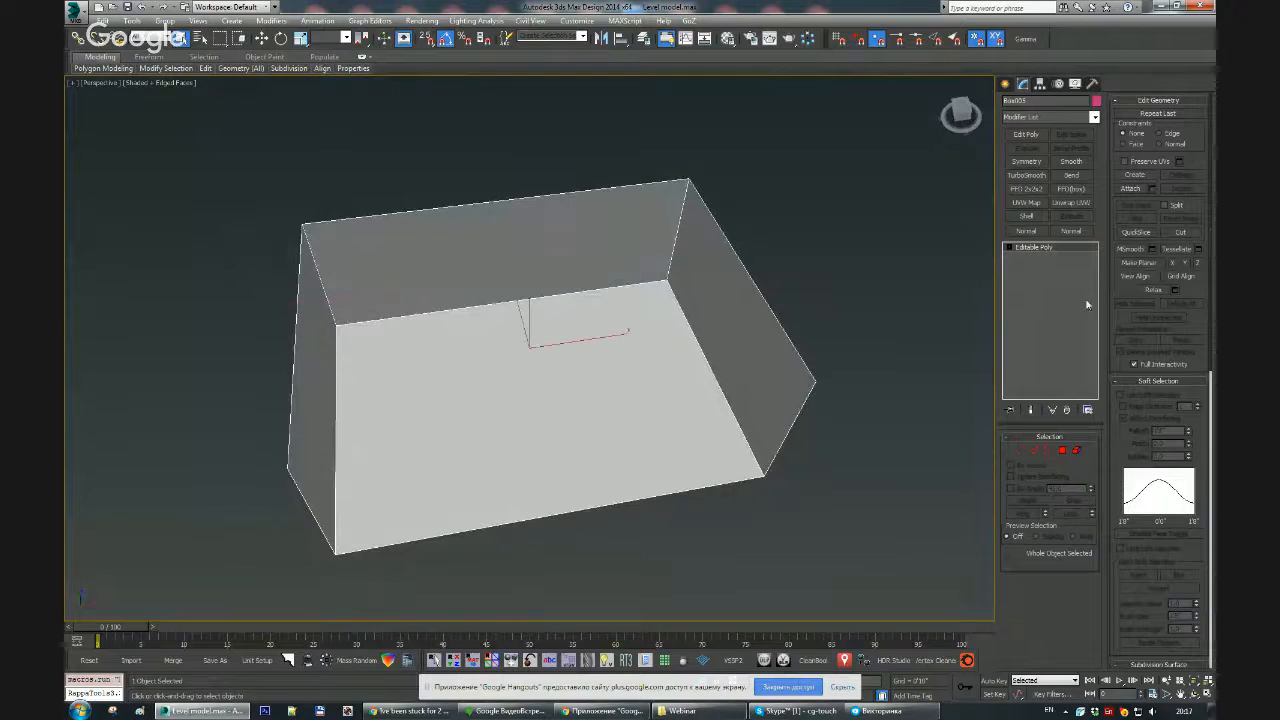
middle_click_drag(843, 285, 837, 260, "alt")
Step: Assign the existing checker material to the isolated box and inspect the pattern on its floor and walls
key("m")
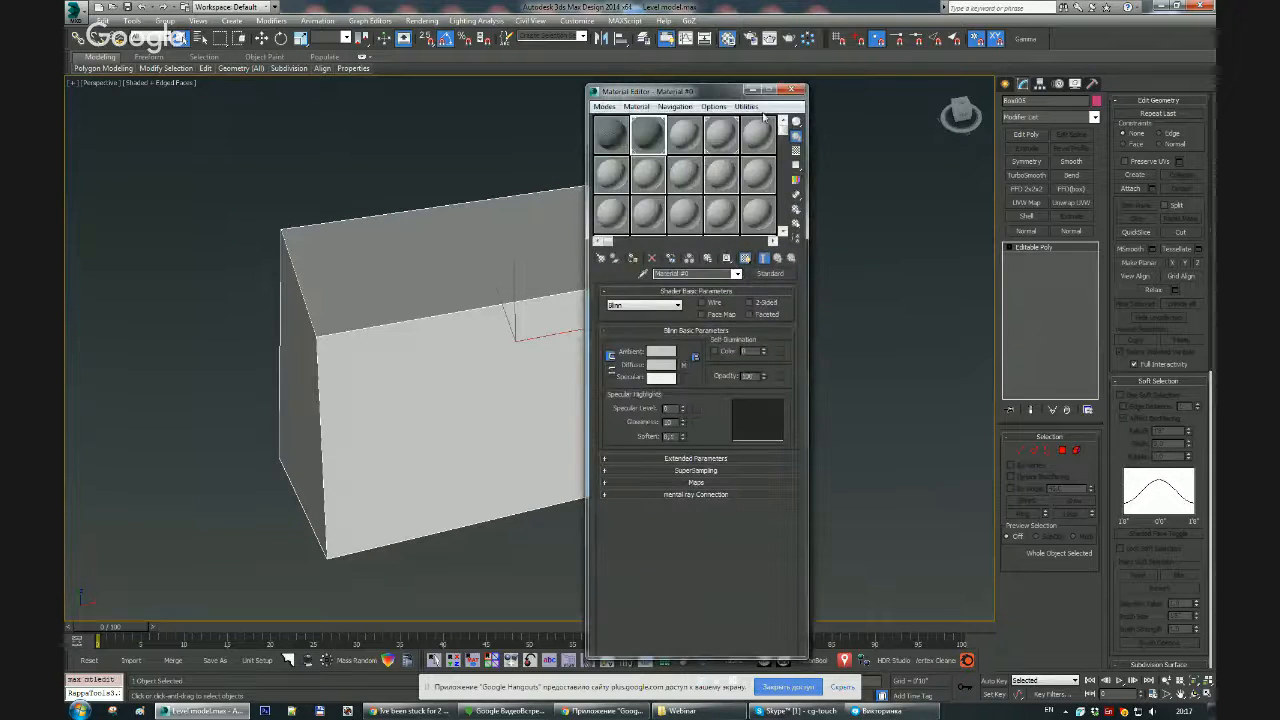
left_click(612, 141)
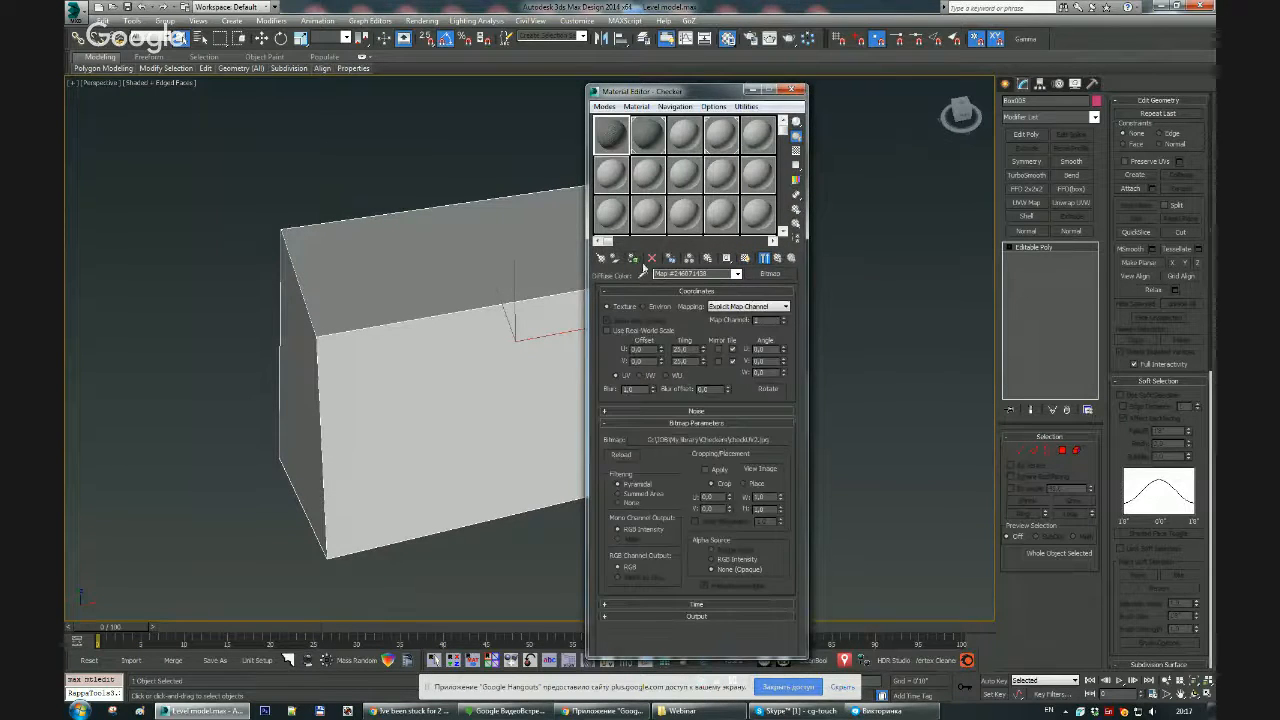
left_click(633, 258)
left_click(791, 89)
middle_click_drag(740, 170, 723, 229, "alt")
scroll(664, 295, "up", 3)
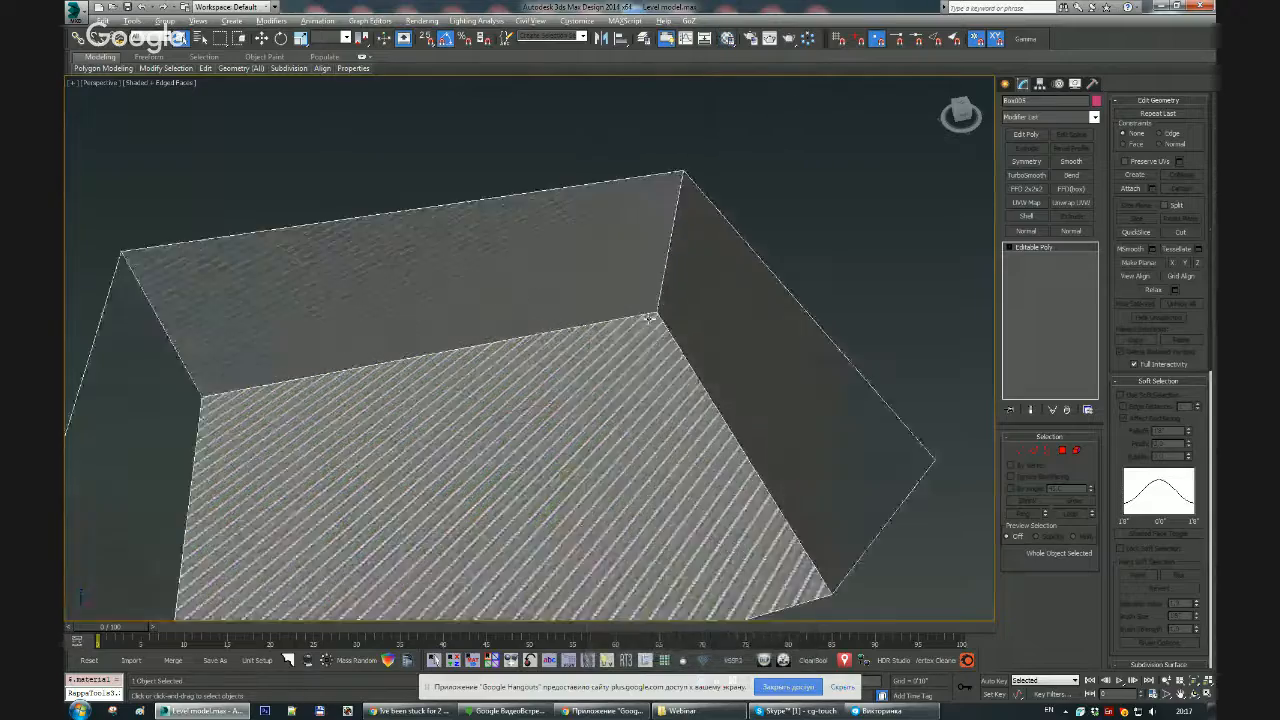
middle_click_drag(664, 295, 766, 331, "alt")
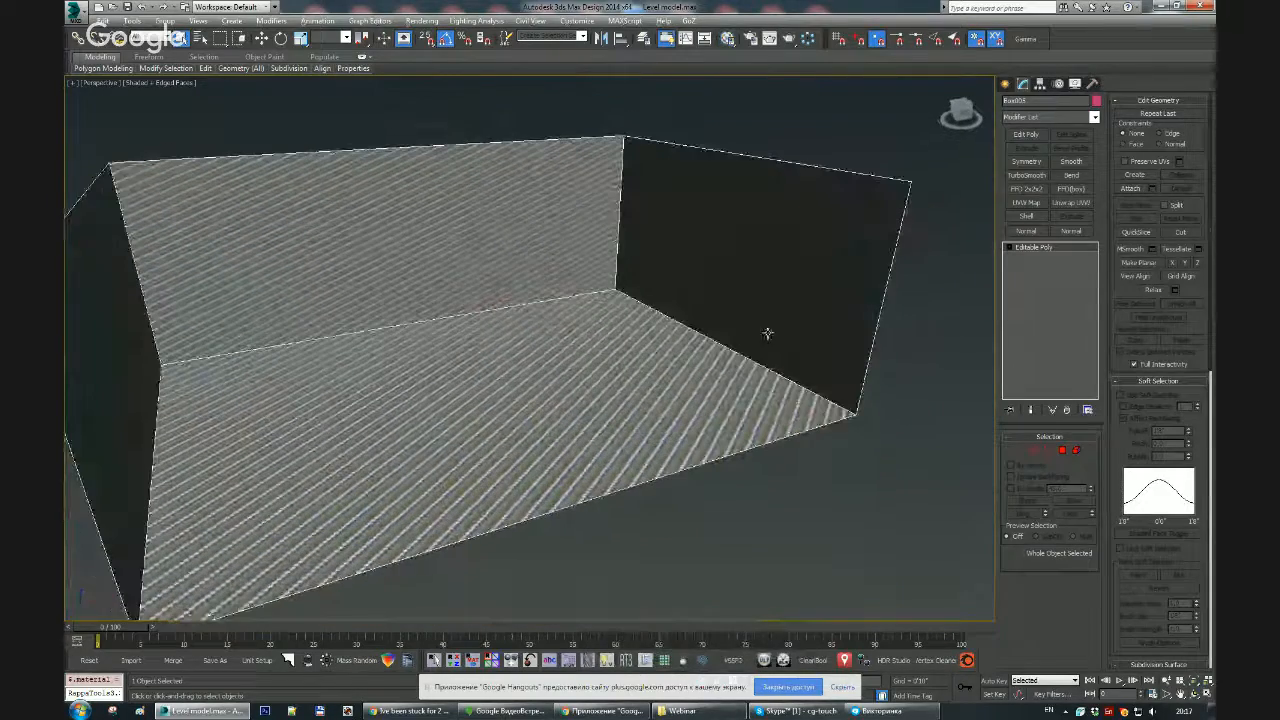
Step: Add an Unwrap UVW modifier to the box, open the UV editor and select all its polygons
left_click(1066, 203)
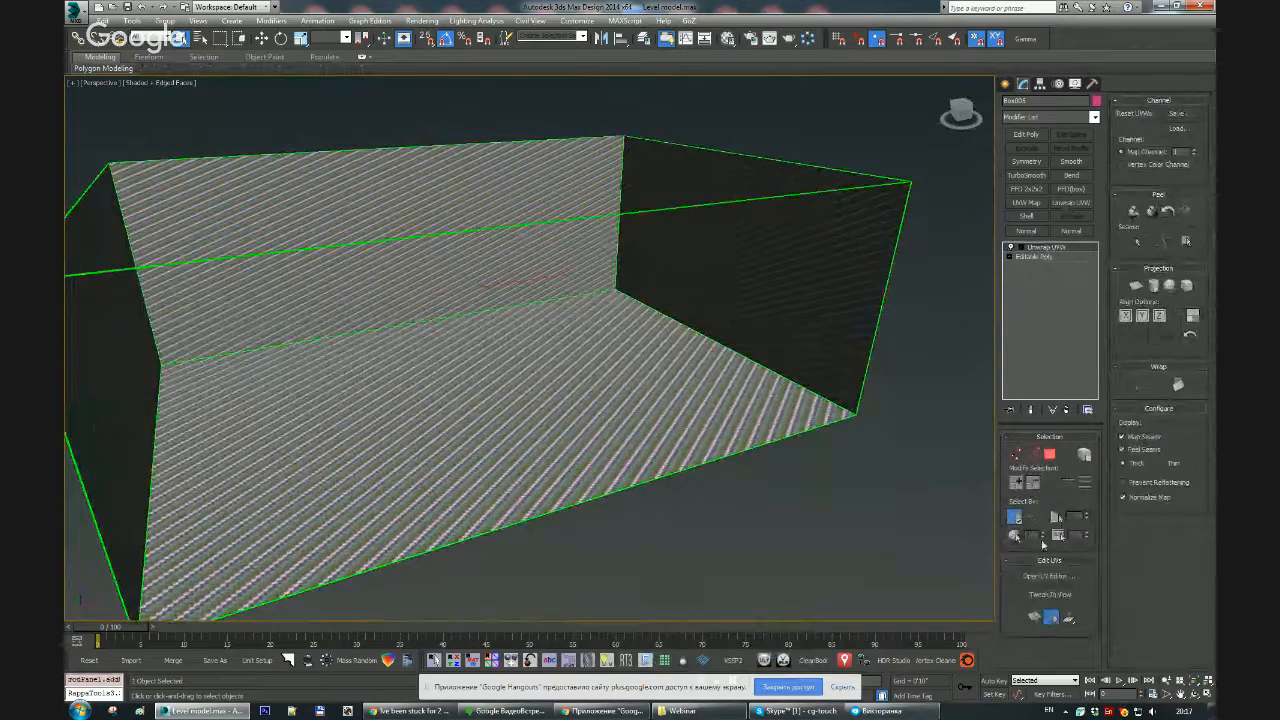
left_click(1044, 575)
scroll(237, 229, "down", 3)
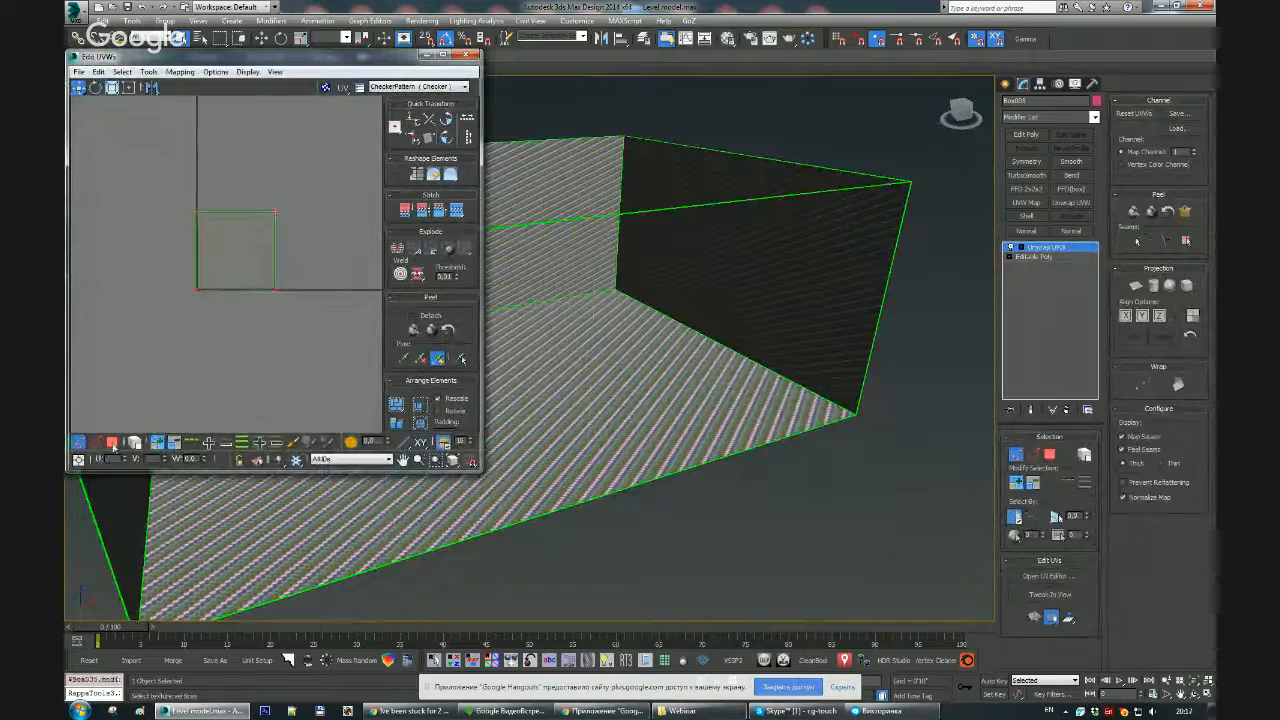
left_click(235, 250)
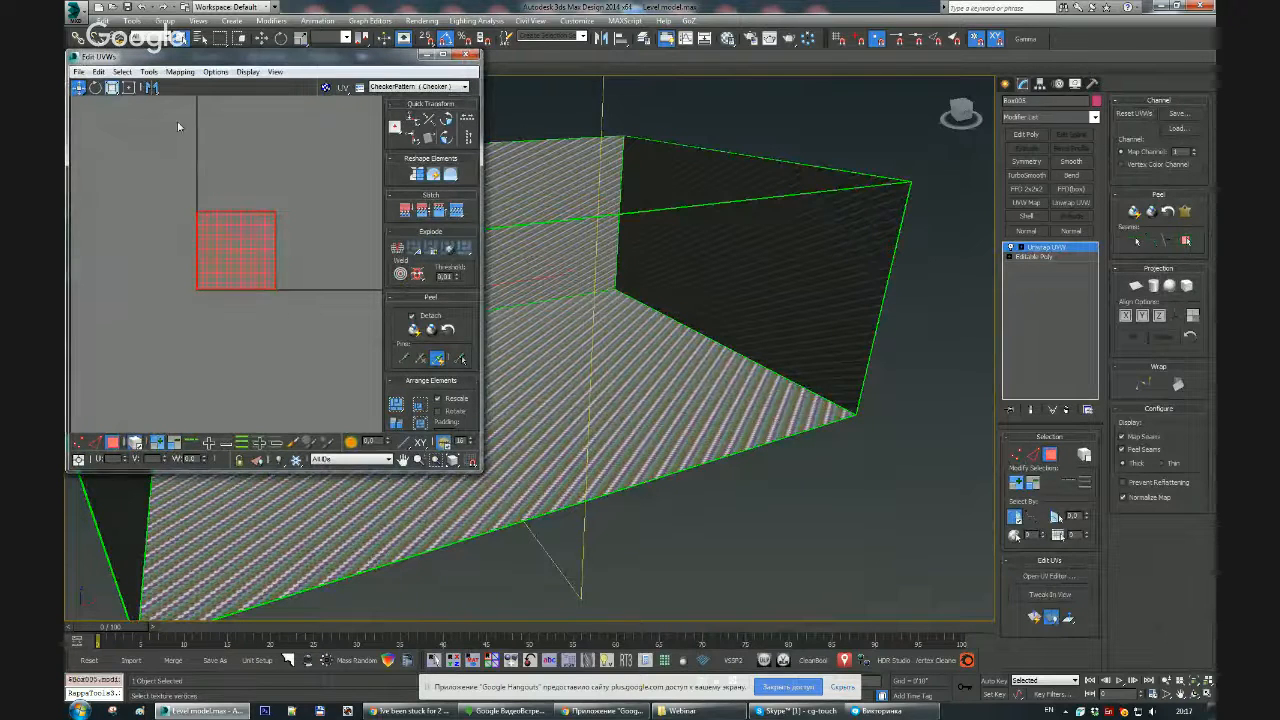
Step: Apply Flatten Mapping to the selected polygons and move the UV editor aside to view the box's interior
left_click(180, 72)
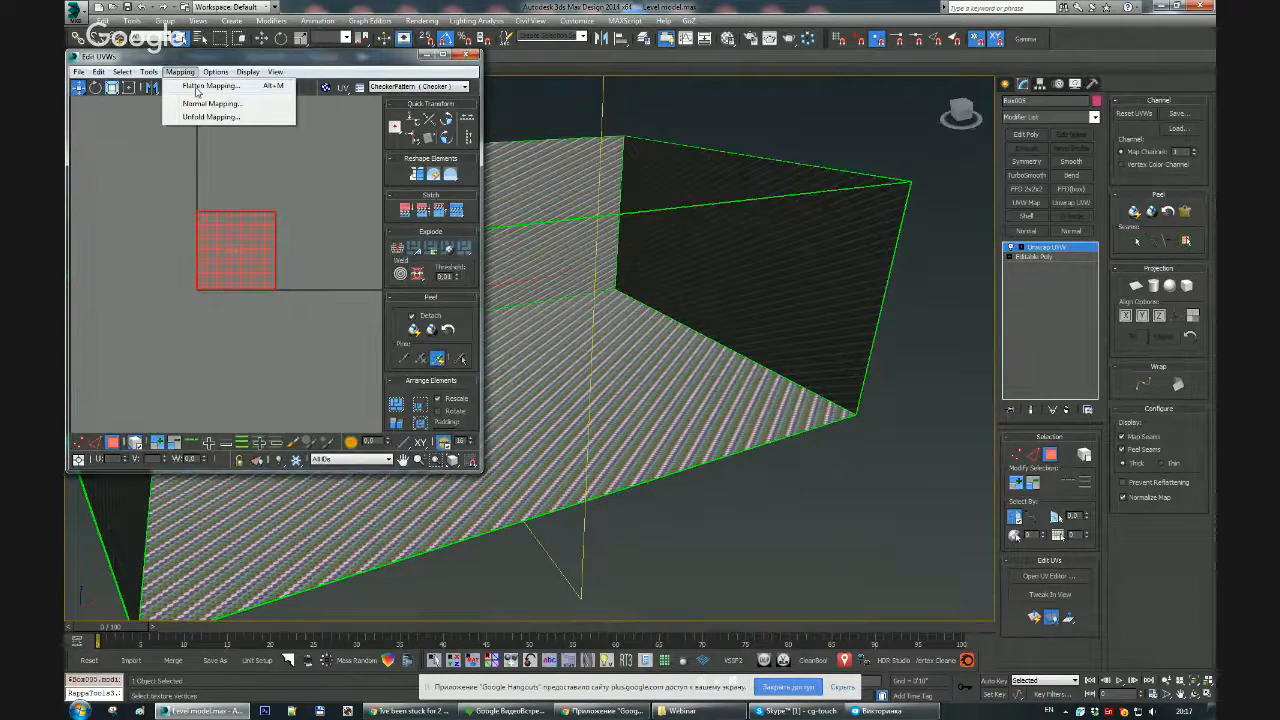
left_click(196, 86)
left_click(217, 83)
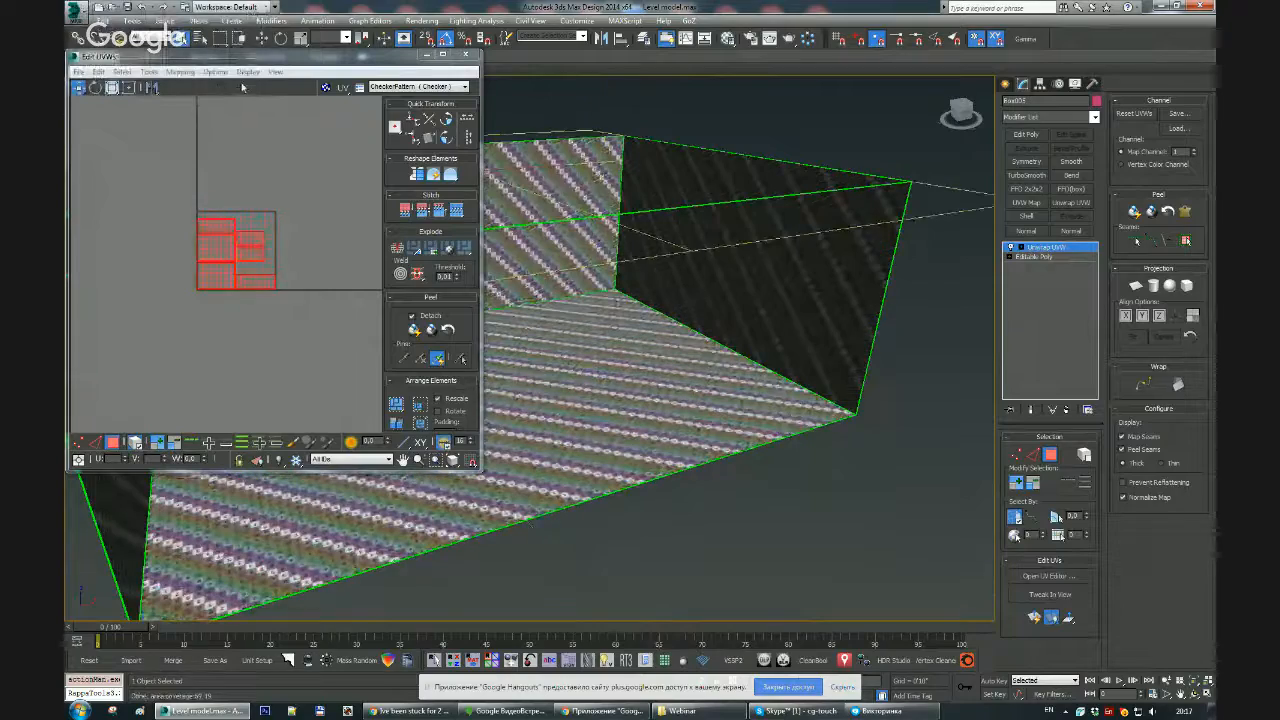
left_click_drag(242, 57, 983, 74)
mouse_move(556, 372)
middle_mouse_down("alt")
mouse_move(566, 335)
mouse_move(546, 366)
middle_mouse_up("alt")
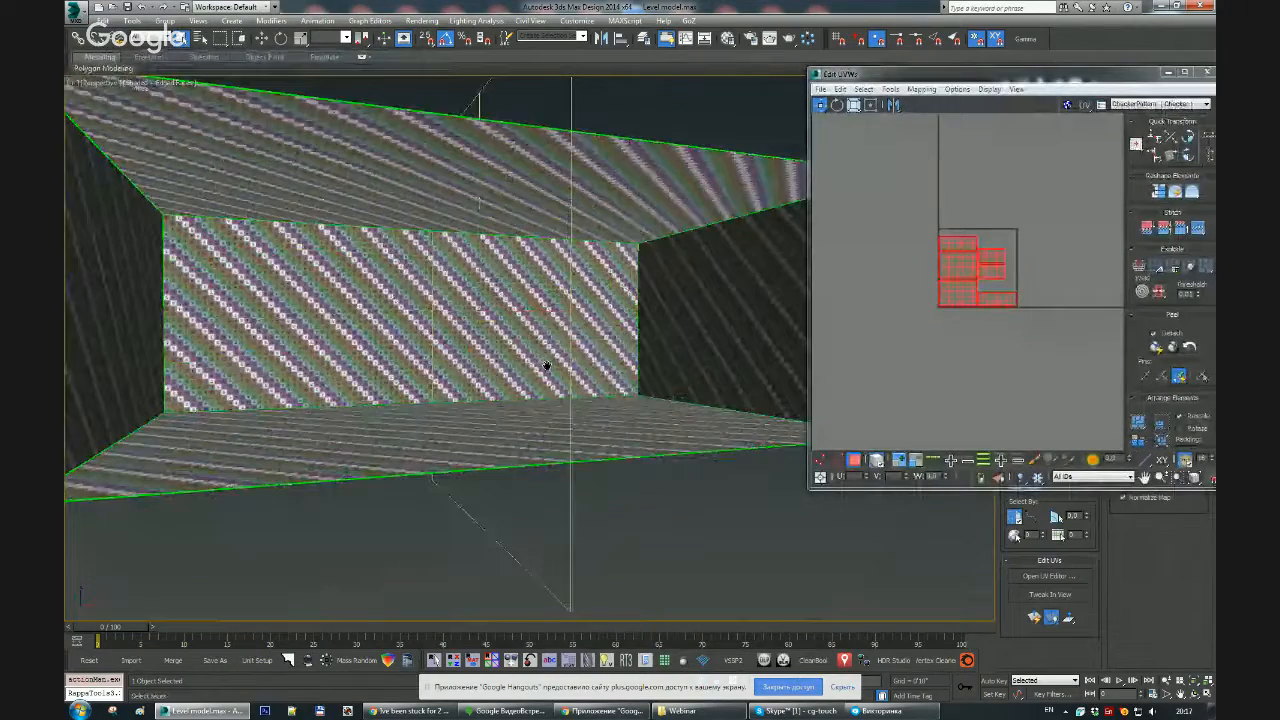
Step: Move the ceiling and floor UV shells out of the UV square, placing the ceiling above the floor beside it
left_click(949, 333)
left_click(958, 242)
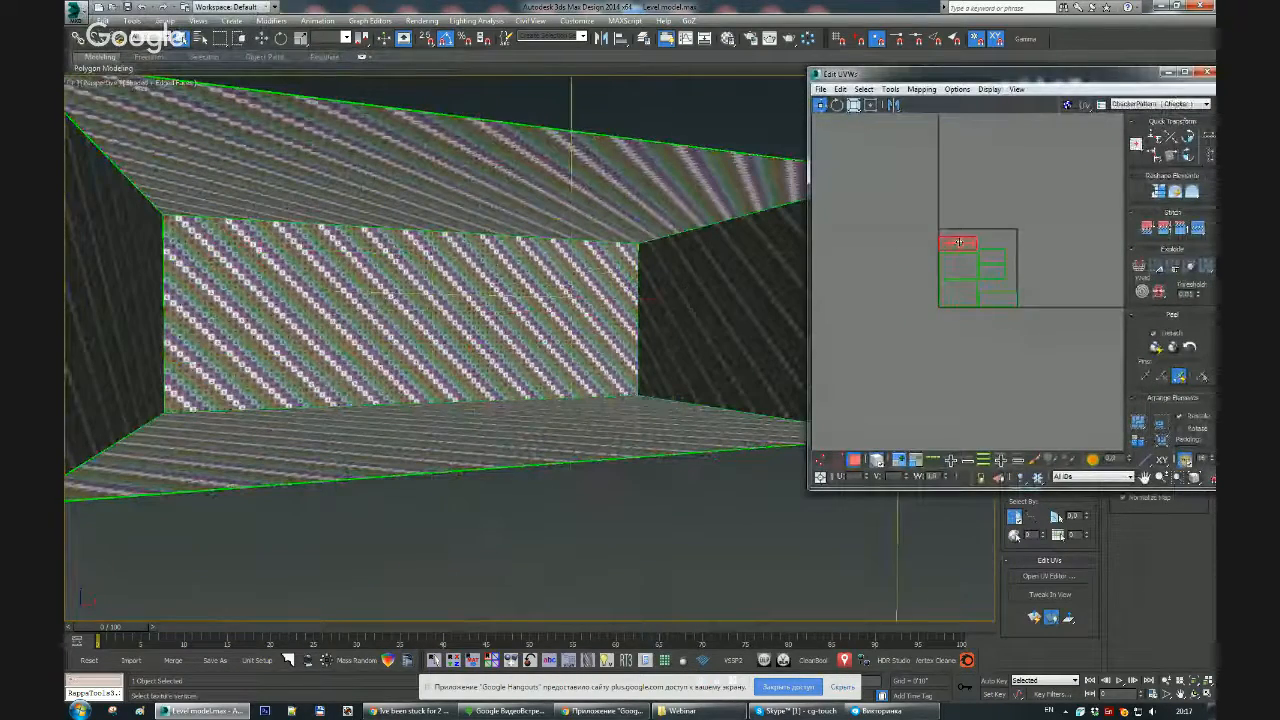
left_click(958, 264)
middle_click_drag(910, 273, 960, 291)
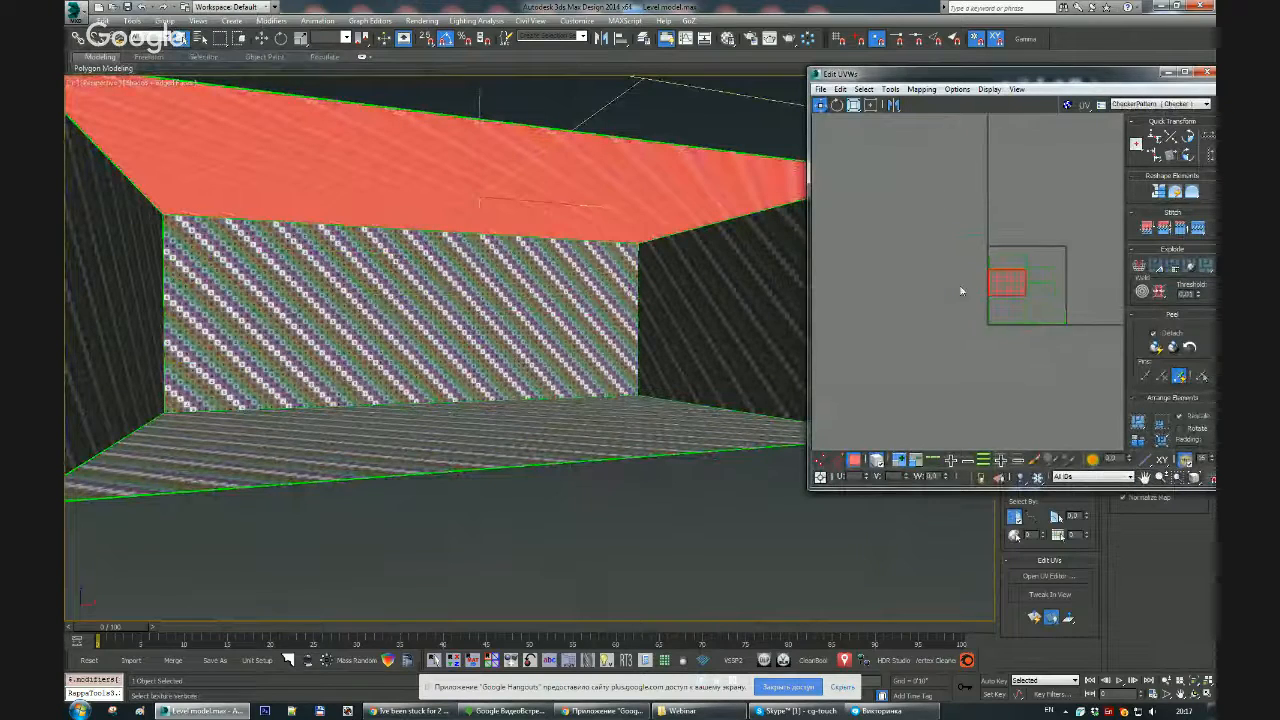
scroll(960, 291, "up", 3)
left_click_drag(1020, 278, 922, 274)
left_click(1015, 333)
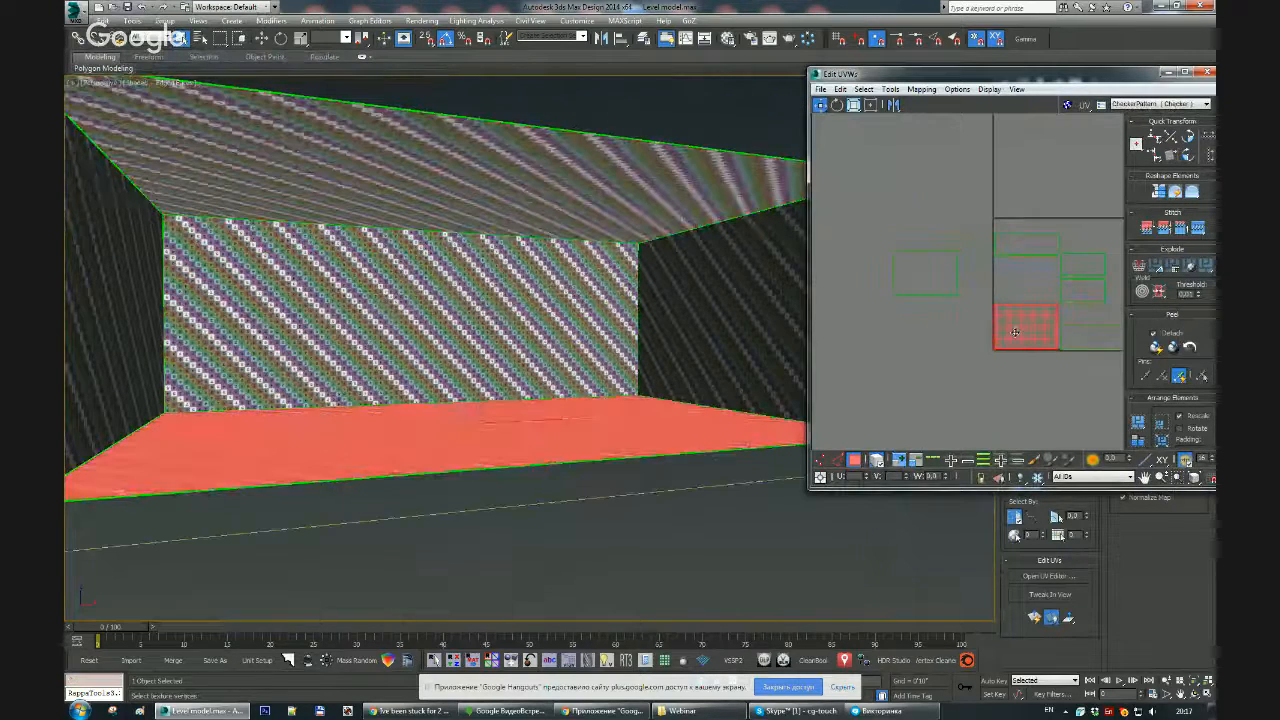
left_click_drag(1015, 333, 931, 341)
middle_click_drag(930, 346, 924, 336)
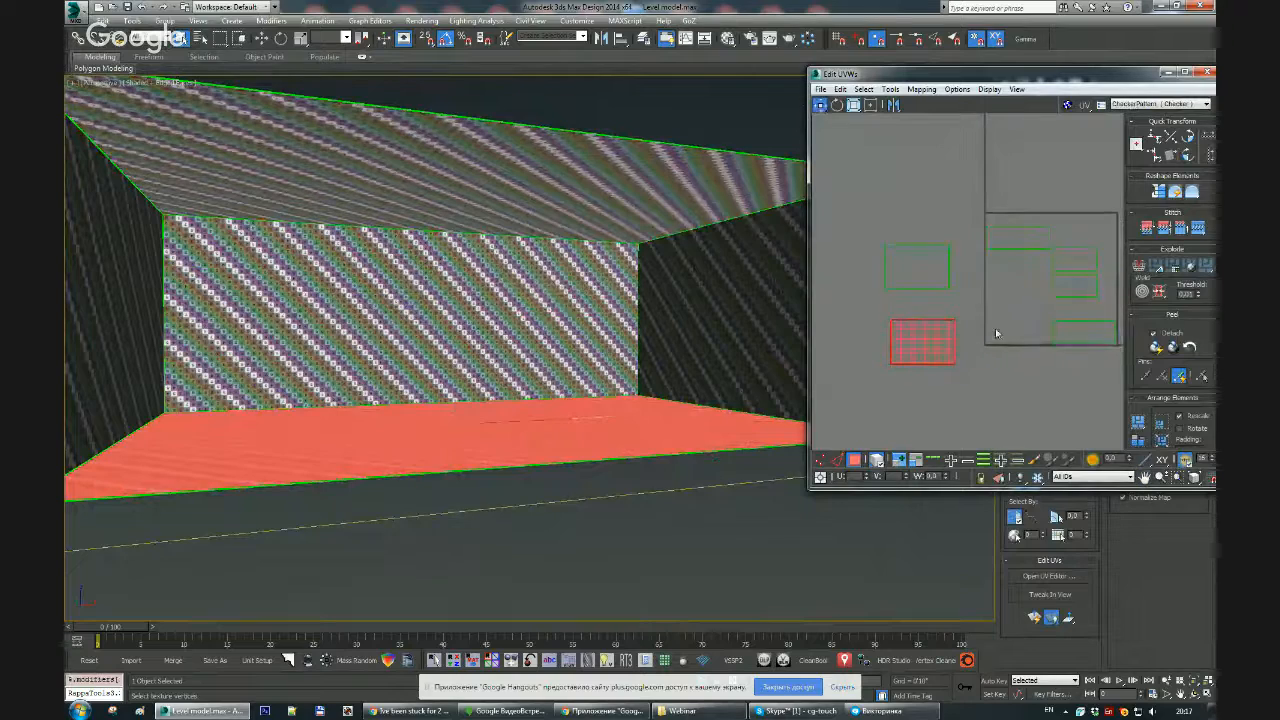
Step: Widen the UV editor, place the back wall's shell under the other long wall's shell and align the two end-wall shells beside them
left_click(1075, 285)
left_click(1076, 262)
left_click(1073, 287)
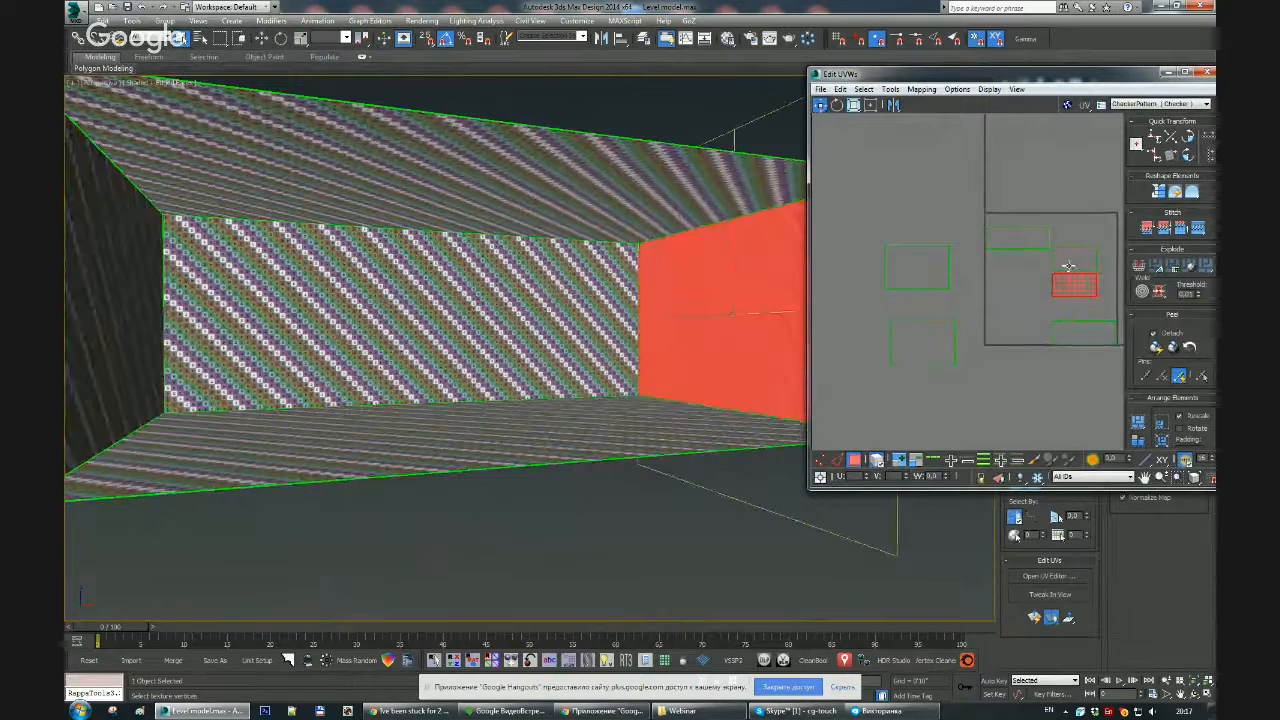
left_click(1066, 274)
left_click_drag(808, 280, 708, 280)
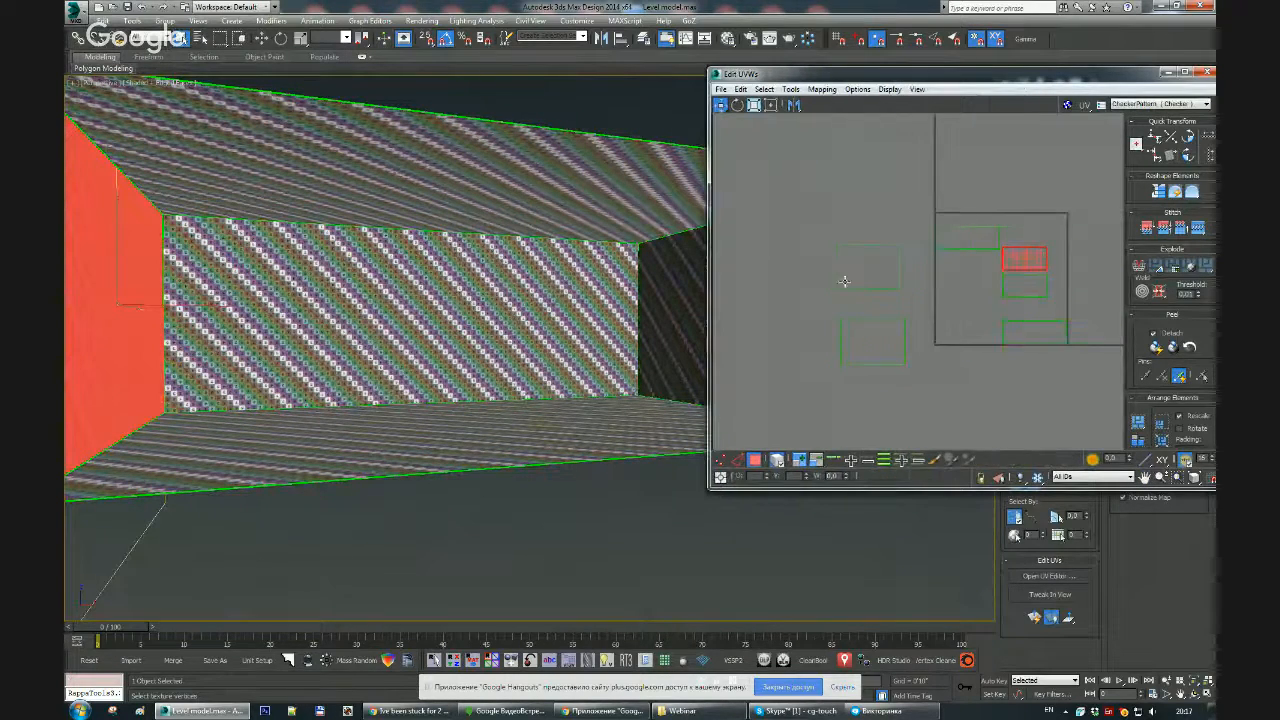
left_click(1022, 328)
left_click_drag(1022, 328, 957, 268)
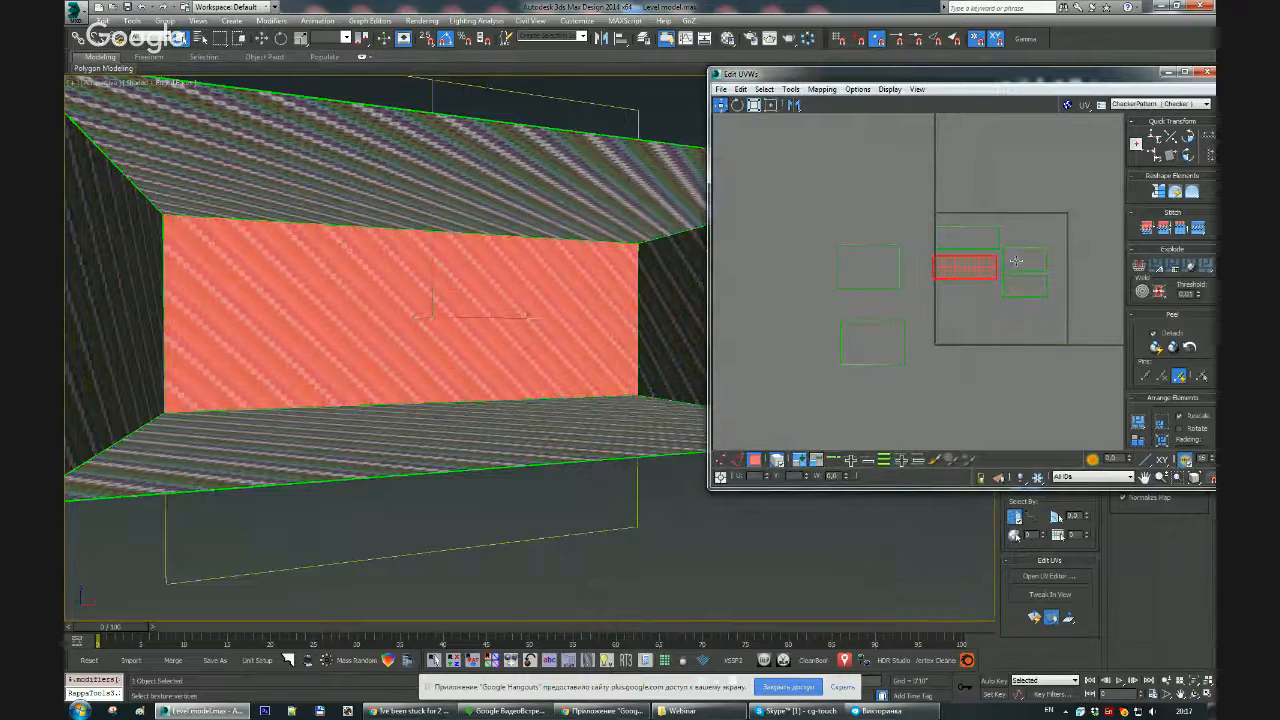
left_click_drag(1052, 229, 1020, 285)
mouse_move(1029, 272)
left_mouse_down()
mouse_move(1060, 253)
mouse_move(1036, 253)
left_mouse_up()
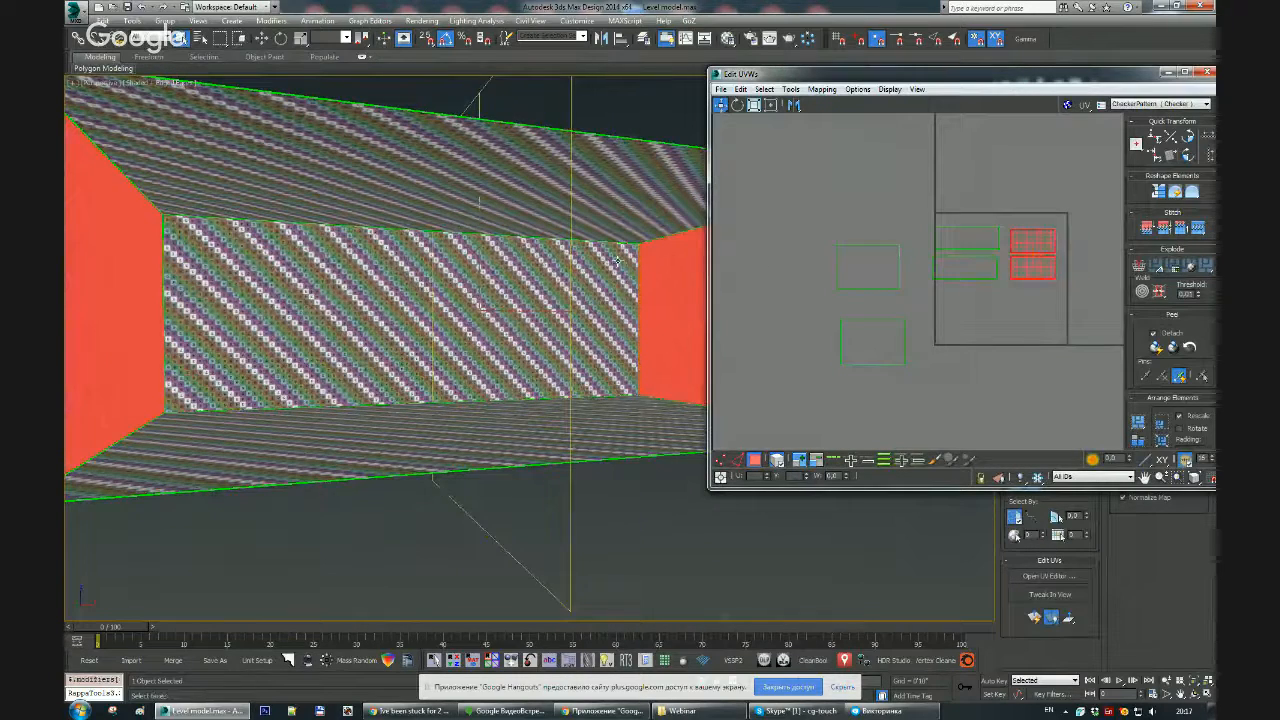
Step: Stack the two long-wall UV shells exactly over each other and lay both end-wall shells over them, aligned to their left edge
middle_click_drag(640, 280, 610, 269)
scroll(975, 246, "up", 3)
left_click(961, 238)
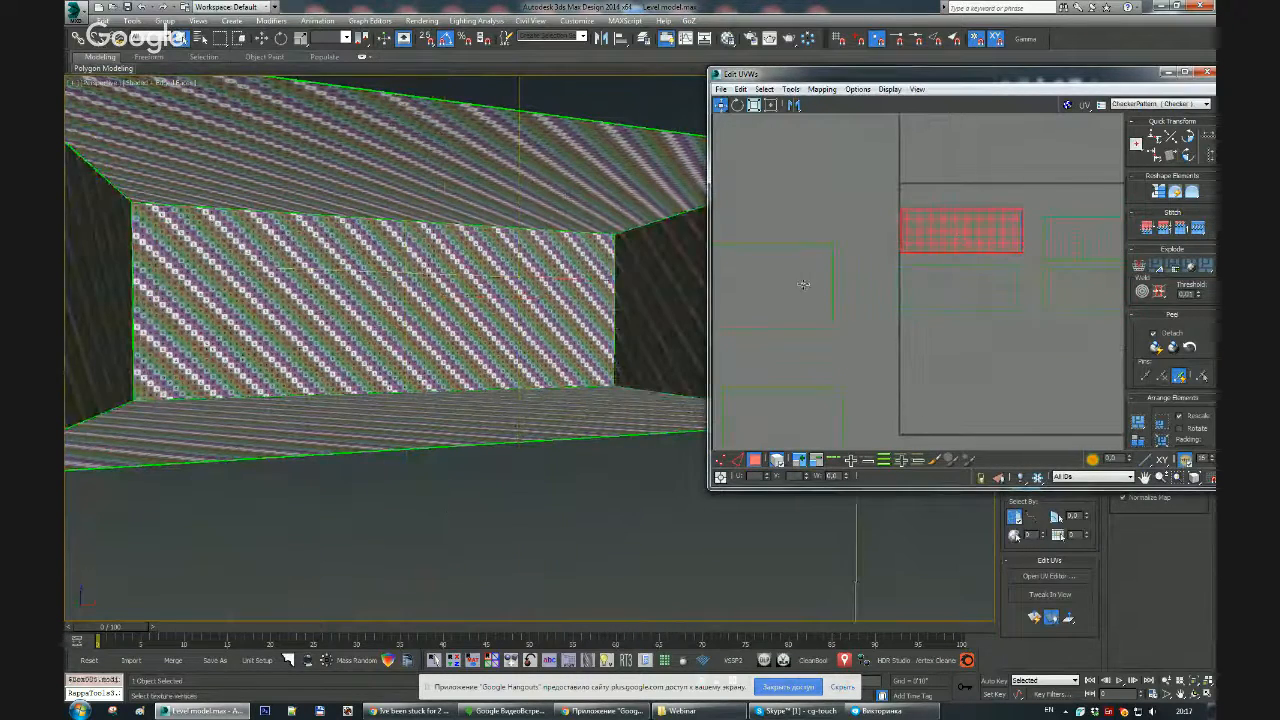
middle_click_drag(530, 150, 495, 176, "alt")
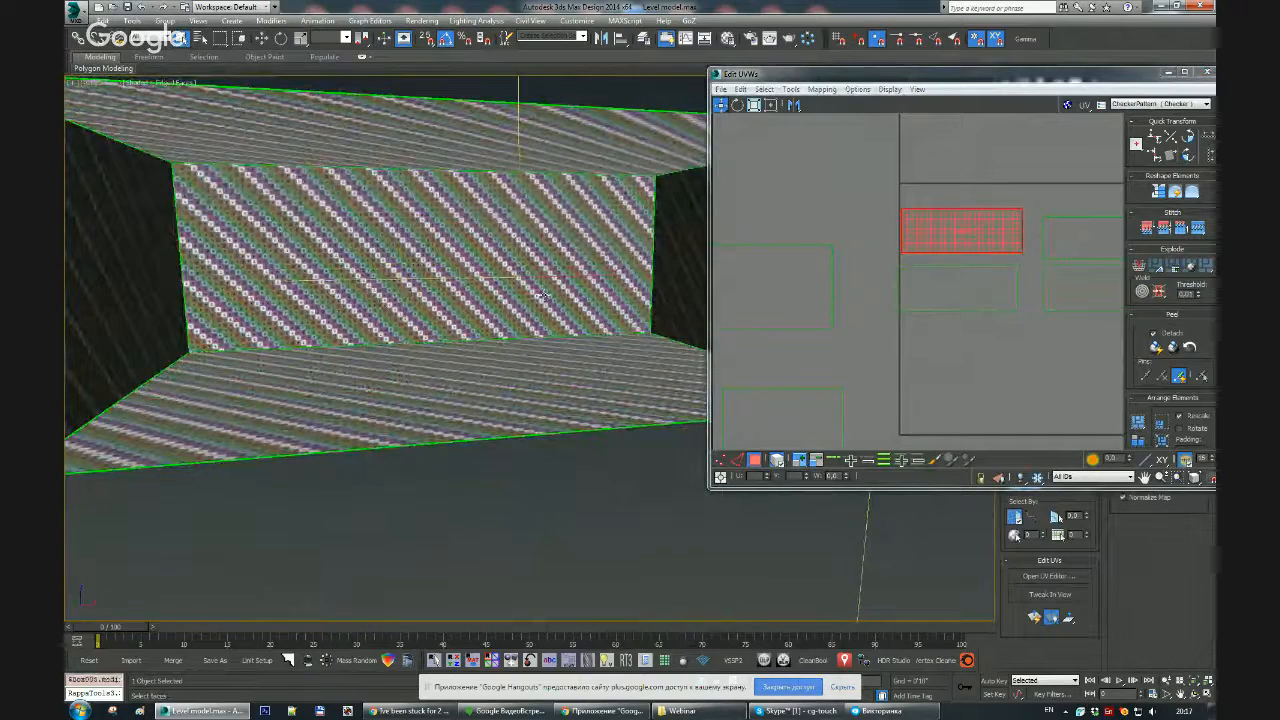
middle_click_drag(1034, 257, 981, 317)
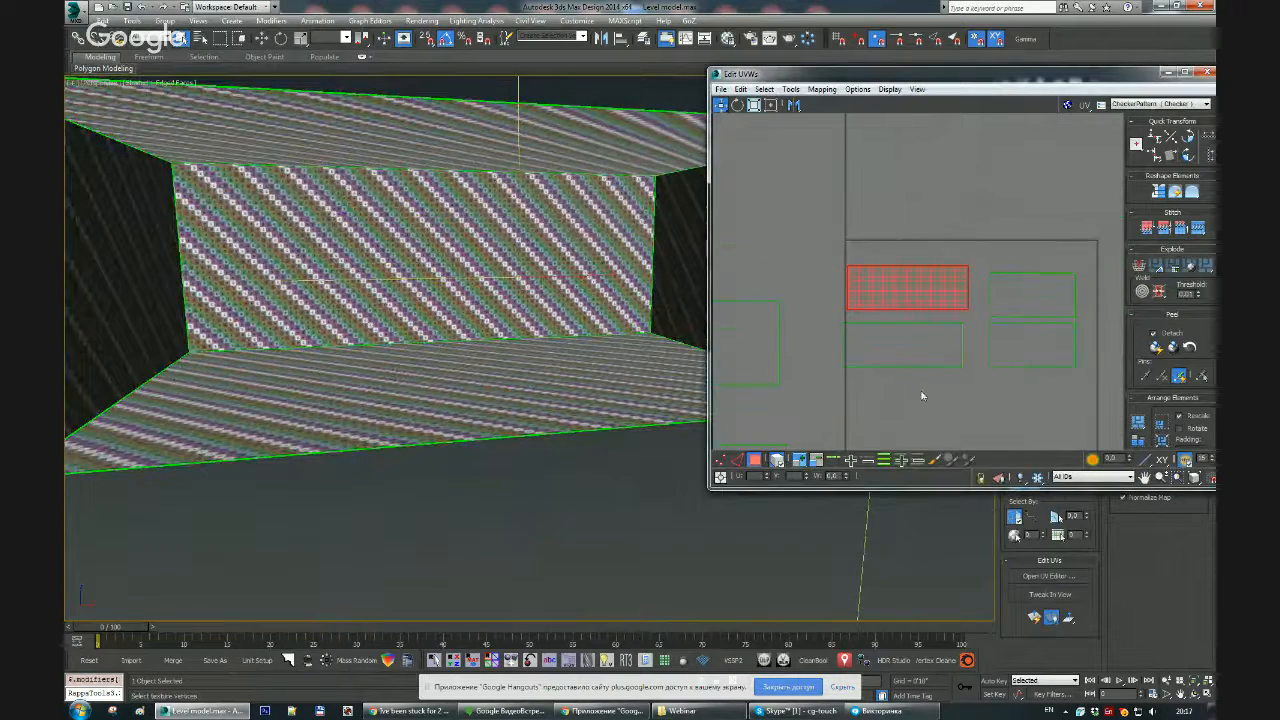
left_click(894, 288)
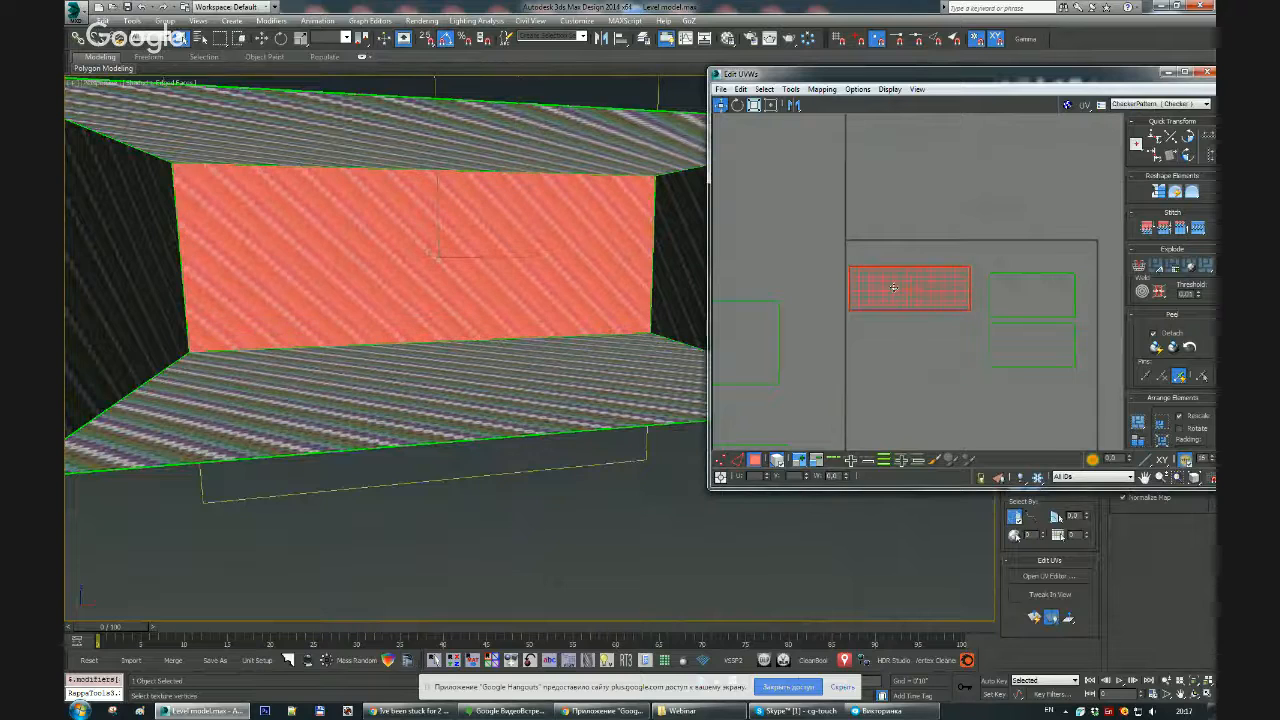
left_click(1043, 299)
left_click_drag(1036, 340, 890, 292)
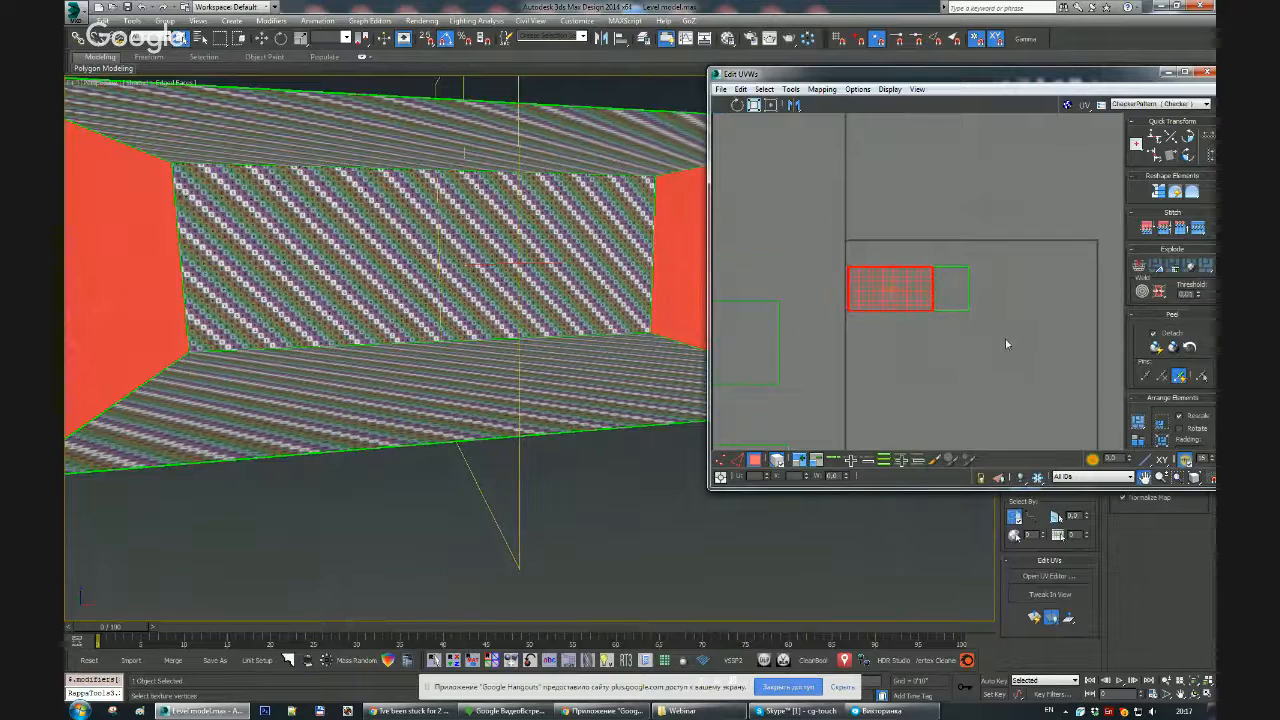
Step: Move the ceiling and floor UV shells into the UV square, one under the other below the stacked wall shells
scroll(1006, 343, "down", 1)
middle_click_drag(1006, 333, 992, 355)
middle_click_drag(812, 352, 835, 234)
left_click(797, 241)
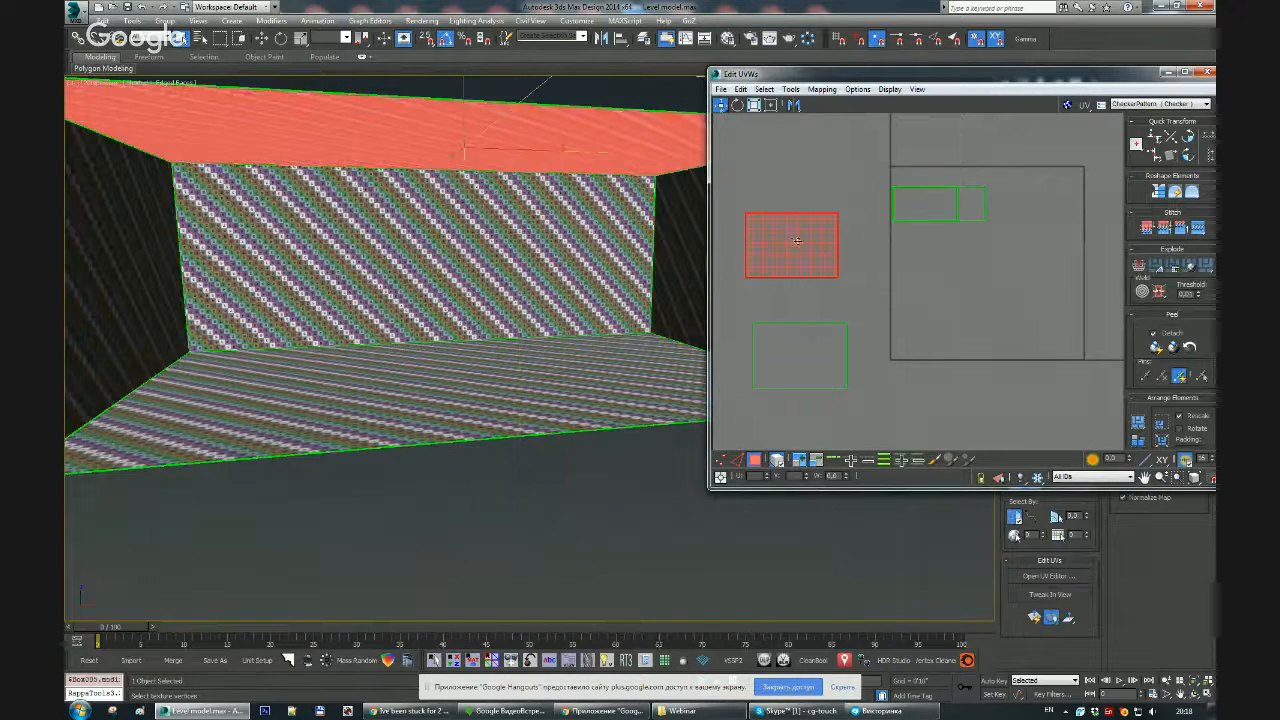
left_click_drag(797, 241, 799, 285)
left_click_drag(806, 219, 786, 345)
left_click_drag(786, 318, 926, 286)
Step: Select all the UV shells and shift them together into the upper-left corner of the UV square
left_click_drag(1022, 176, 939, 251)
left_click_drag(953, 199, 953, 208)
left_click(957, 318, "ctrl")
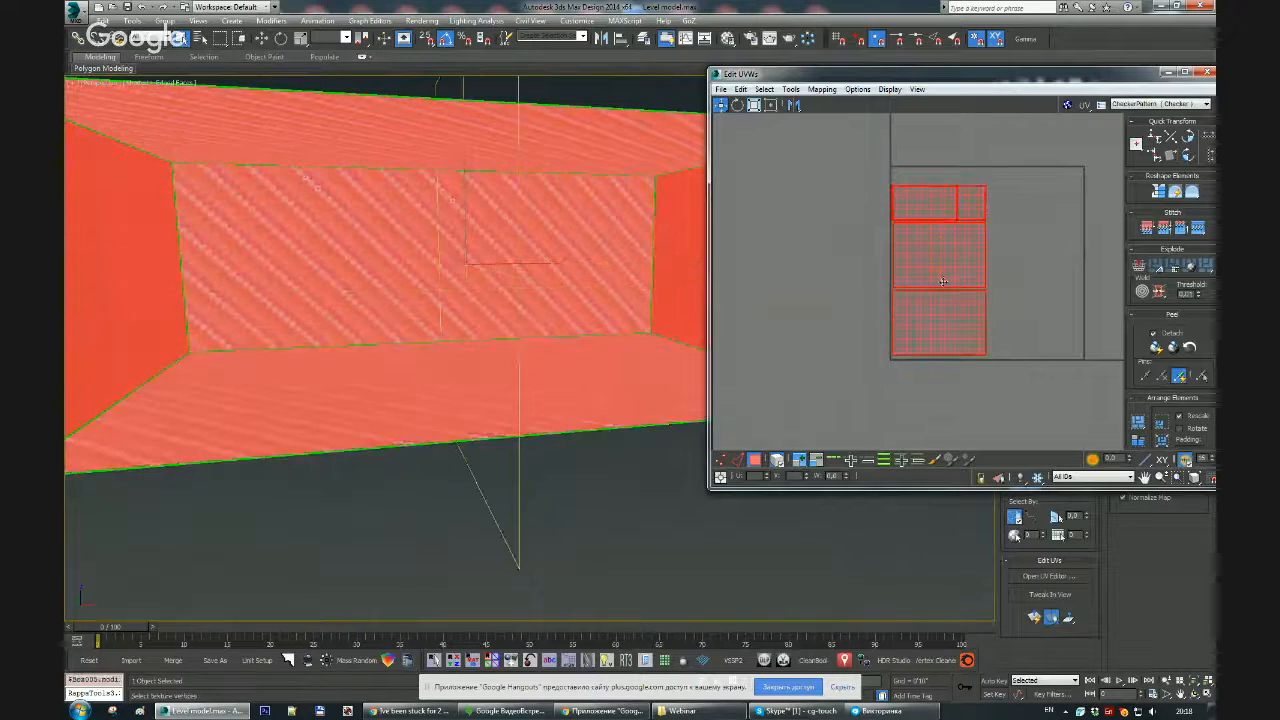
left_click_drag(906, 312, 908, 293)
Step: Deselect the shells and examine the checker pattern's density and continuity on the box's inner walls, floor and ceiling
mouse_move(591, 327)
middle_mouse_down("alt")
mouse_move(568, 339)
mouse_move(578, 330)
middle_mouse_up("alt")
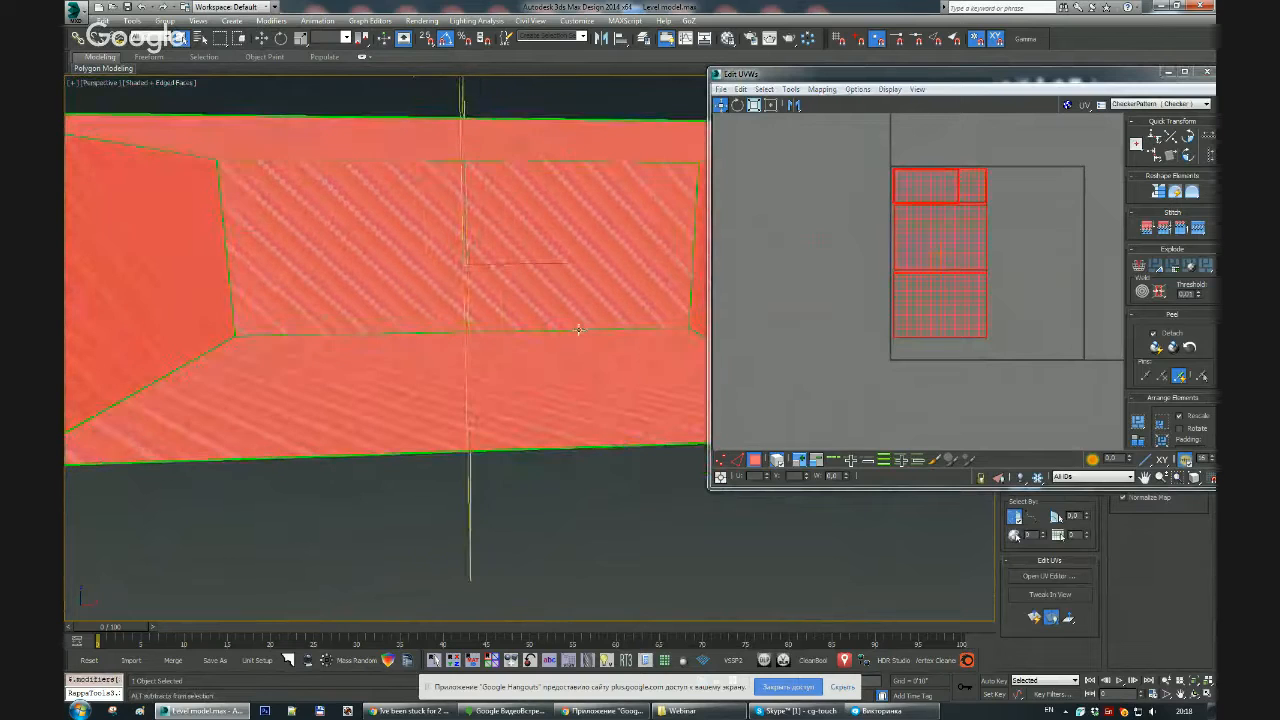
middle_click_drag(851, 221, 851, 309)
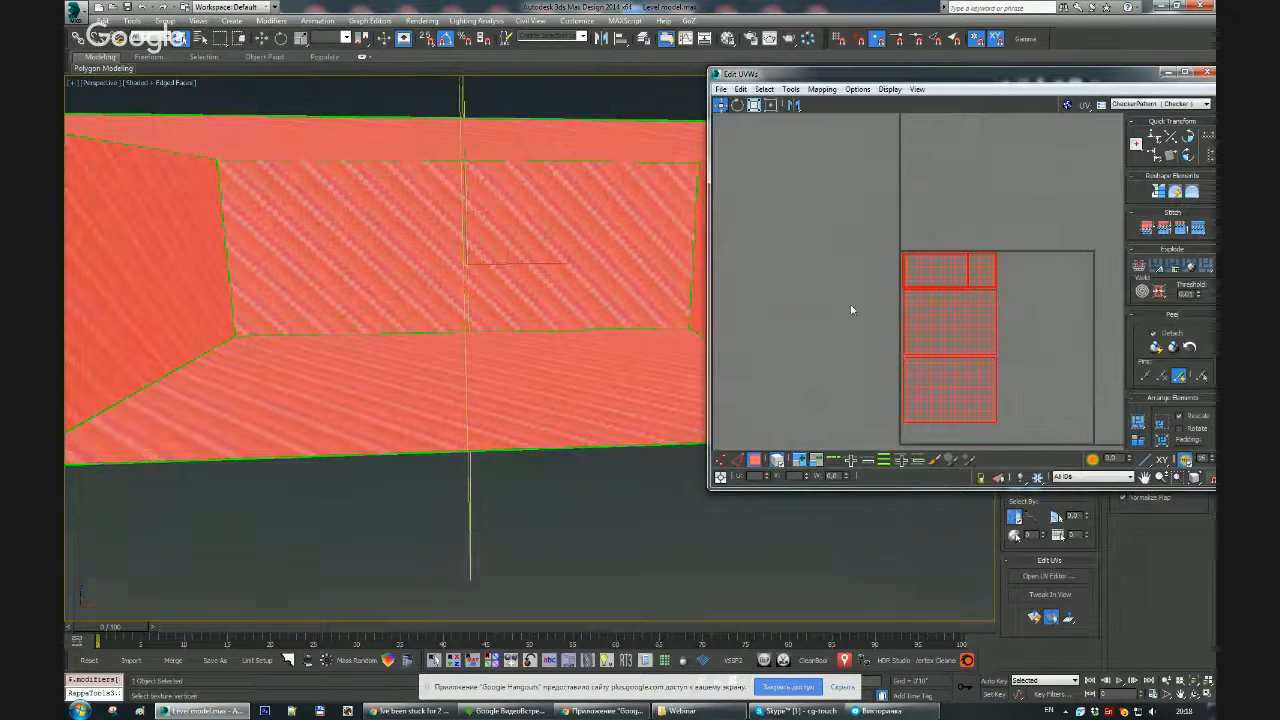
left_click(883, 275)
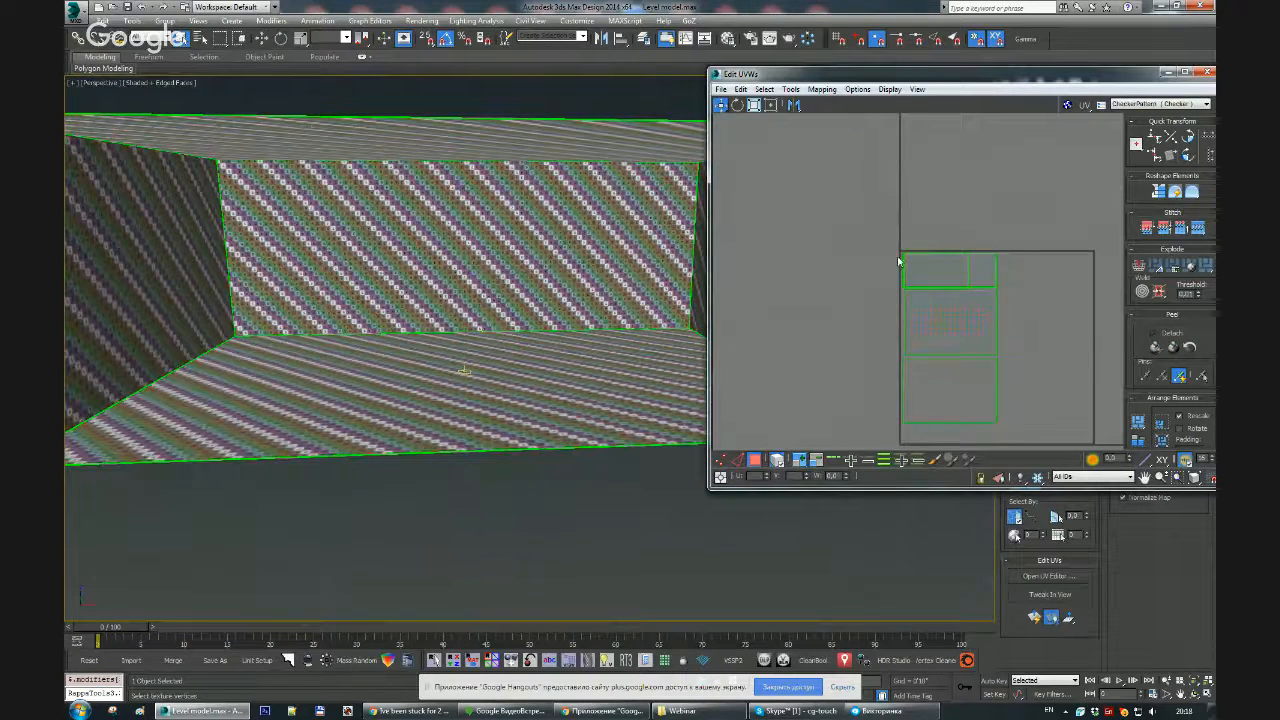
middle_click_drag(923, 258, 913, 236)
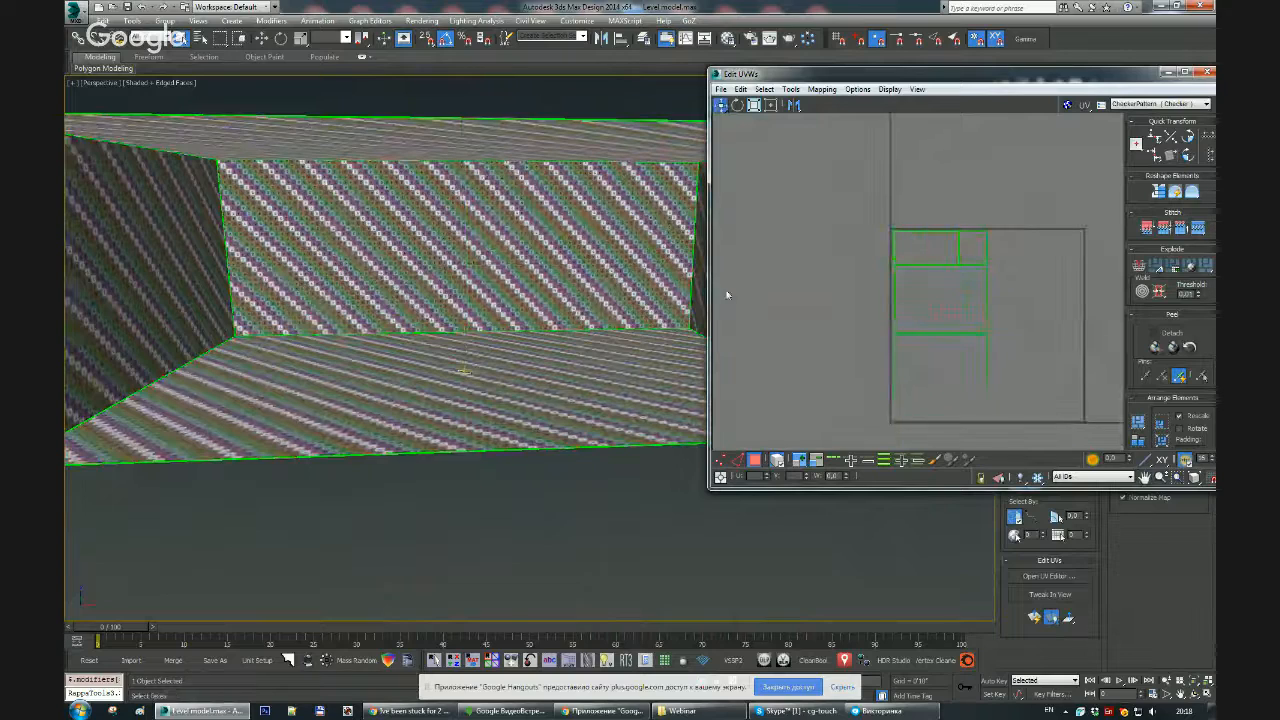
middle_click_drag(497, 305, 467, 302, "alt")
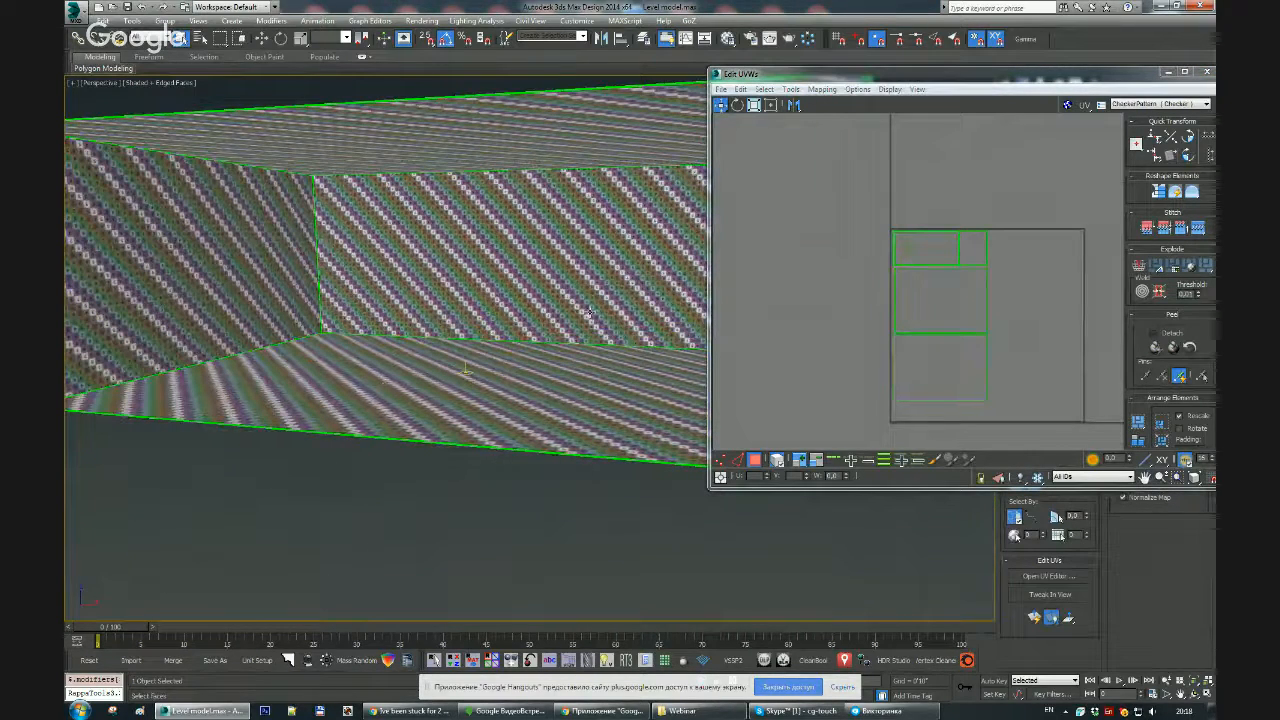
middle_click_drag(905, 266, 823, 281)
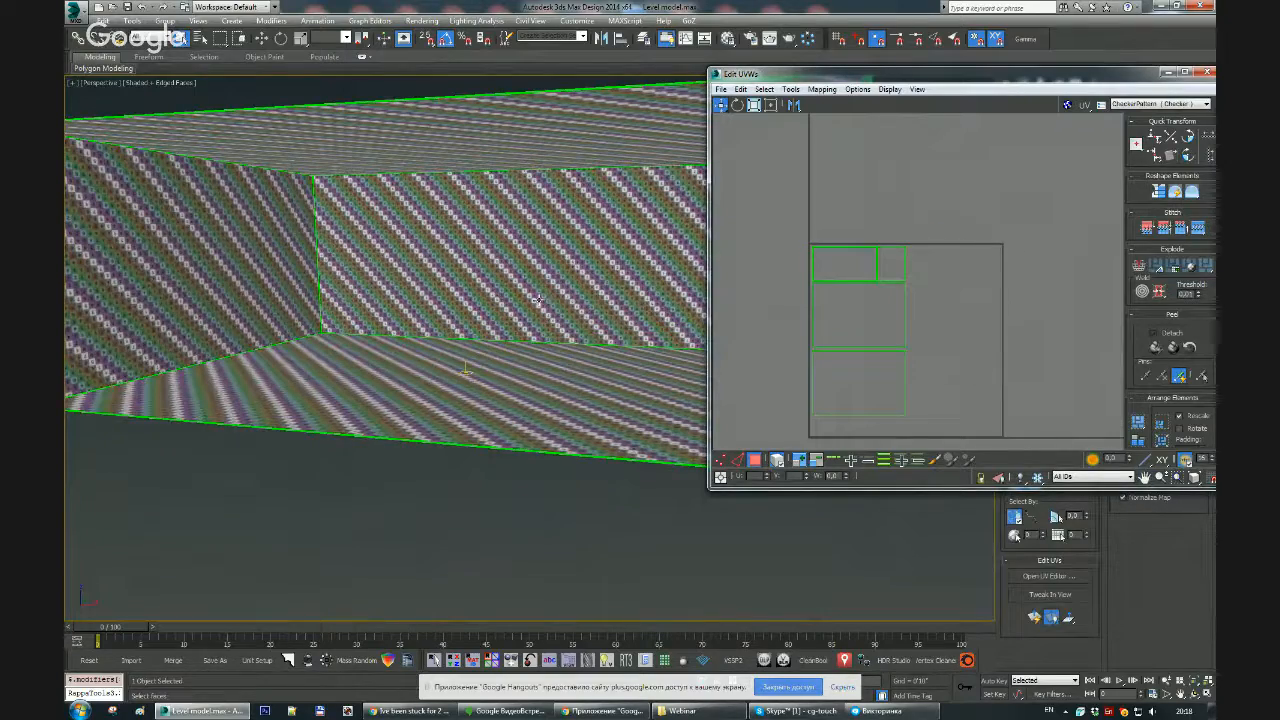
mouse_move(537, 298)
middle_mouse_down("alt")
mouse_move(520, 300)
mouse_move(533, 297)
middle_mouse_up("alt")
scroll(356, 287, "up", 3)
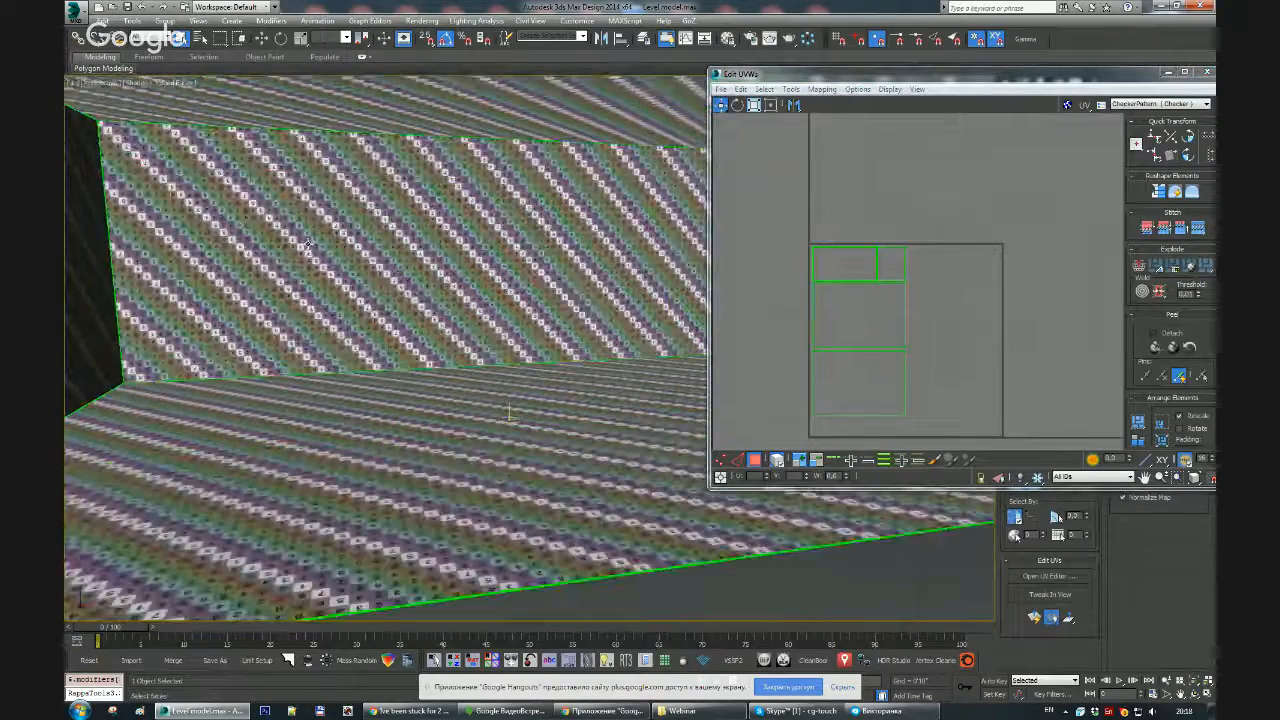
middle_click_drag(604, 265, 452, 297)
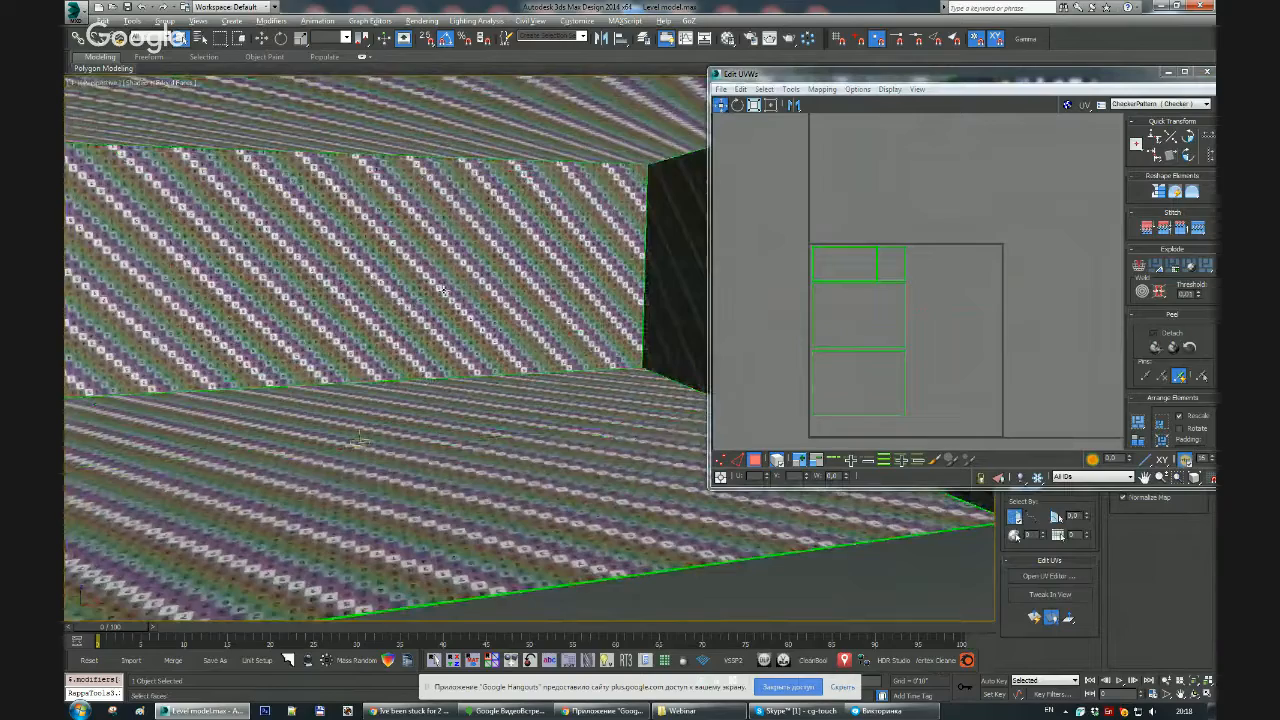
middle_click_drag(616, 290, 947, 252, "alt")
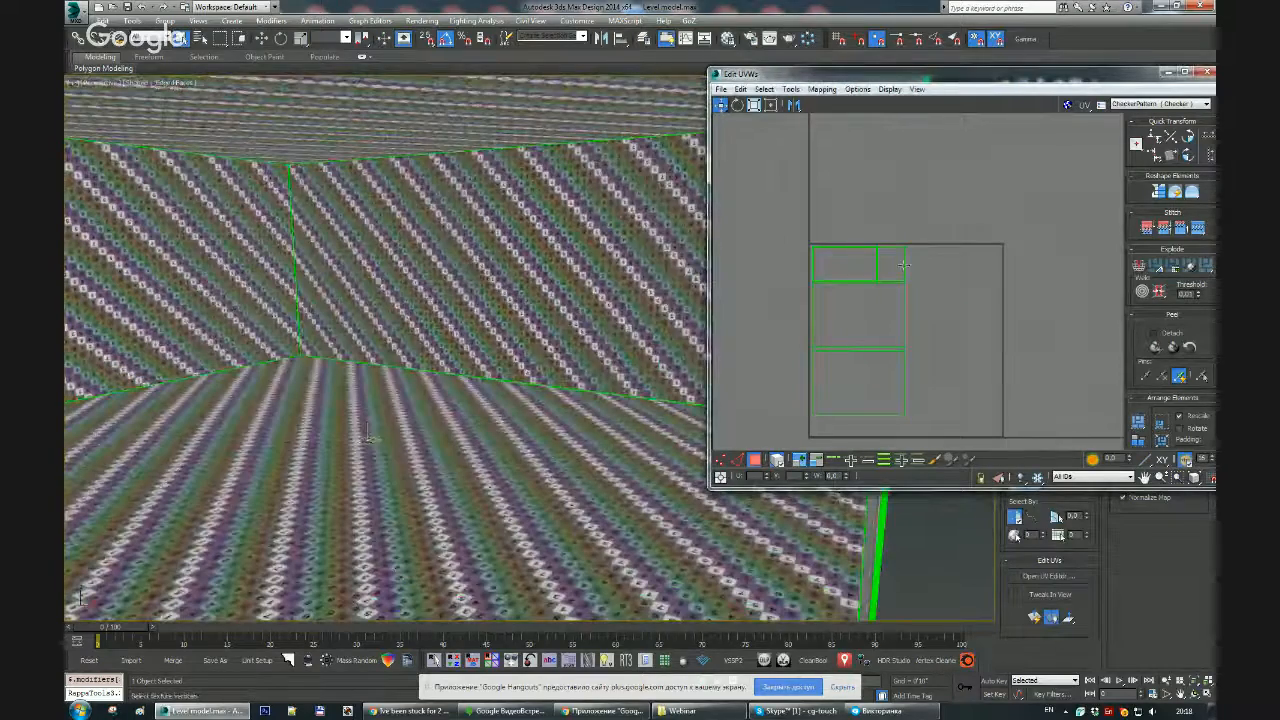
Step: Unstack the walls: place the long-wall shells one above the other beside the ceiling and floor shells, and one end-wall shell beside the other
left_click(903, 265)
left_click_drag(903, 265, 968, 341)
left_click_drag(1019, 252, 974, 320)
left_click_drag(974, 320, 951, 326)
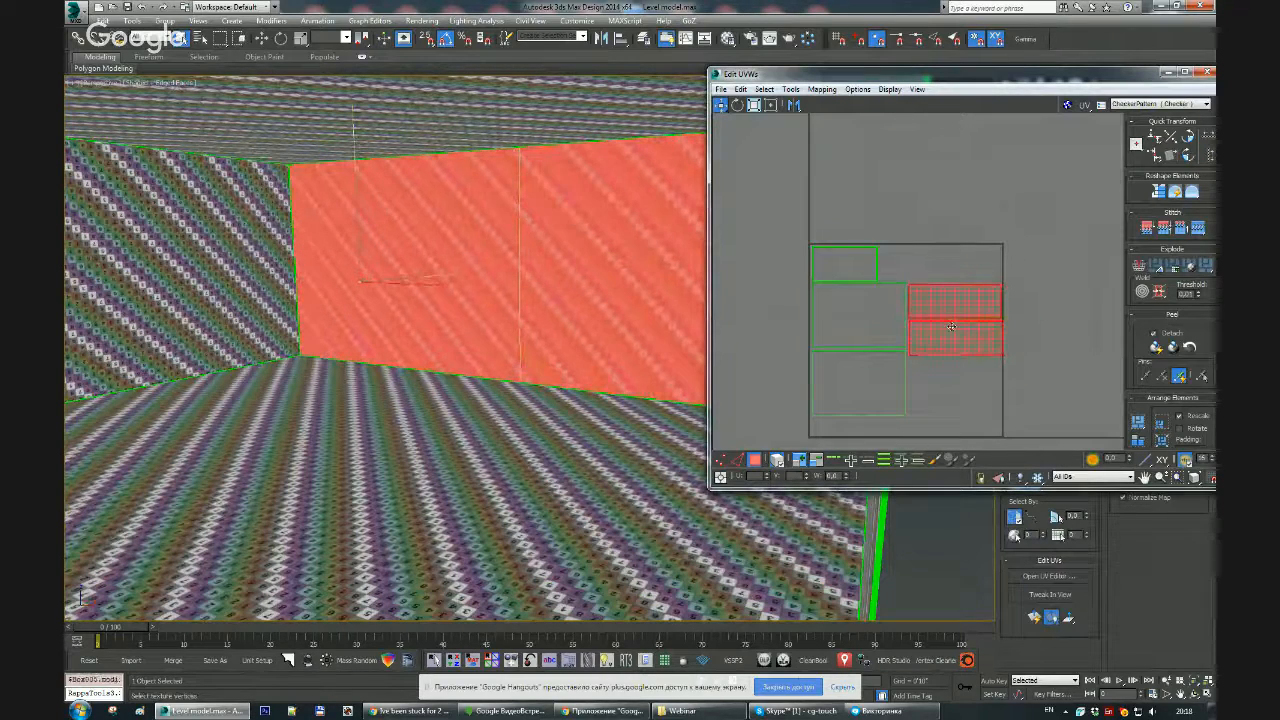
left_click_drag(841, 264, 909, 264)
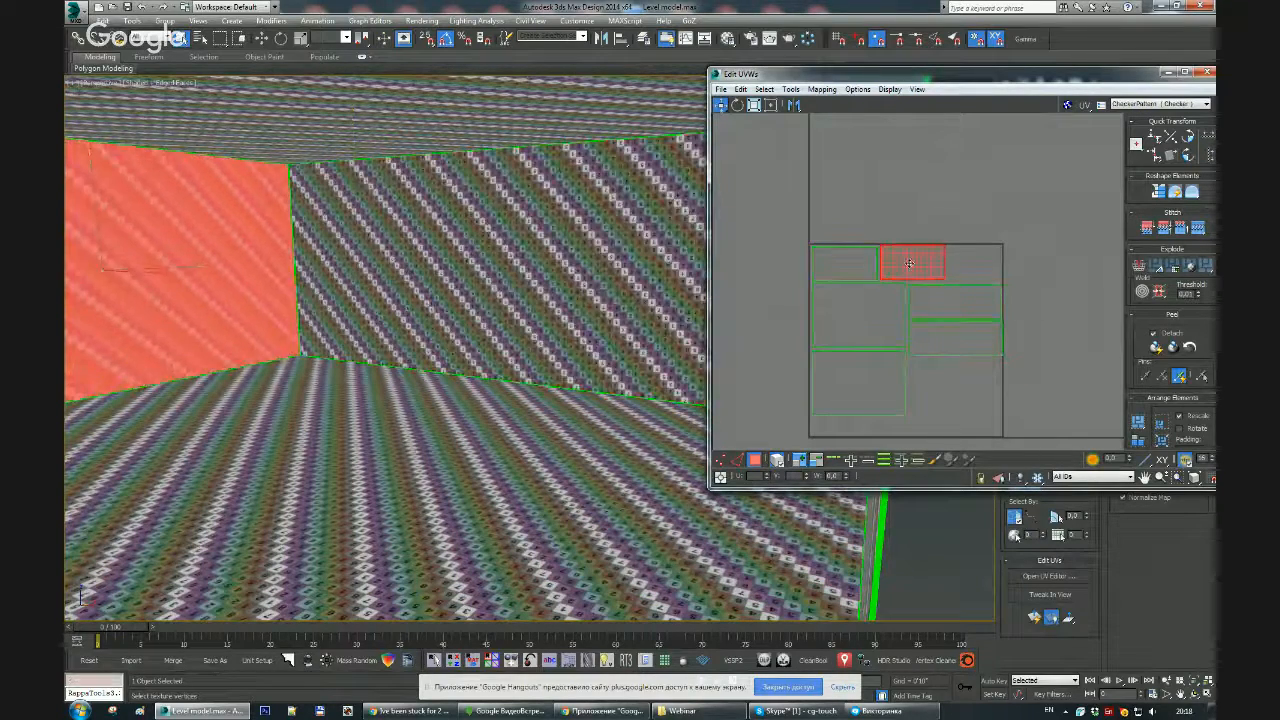
middle_click_drag(949, 347, 932, 309)
left_click(943, 374)
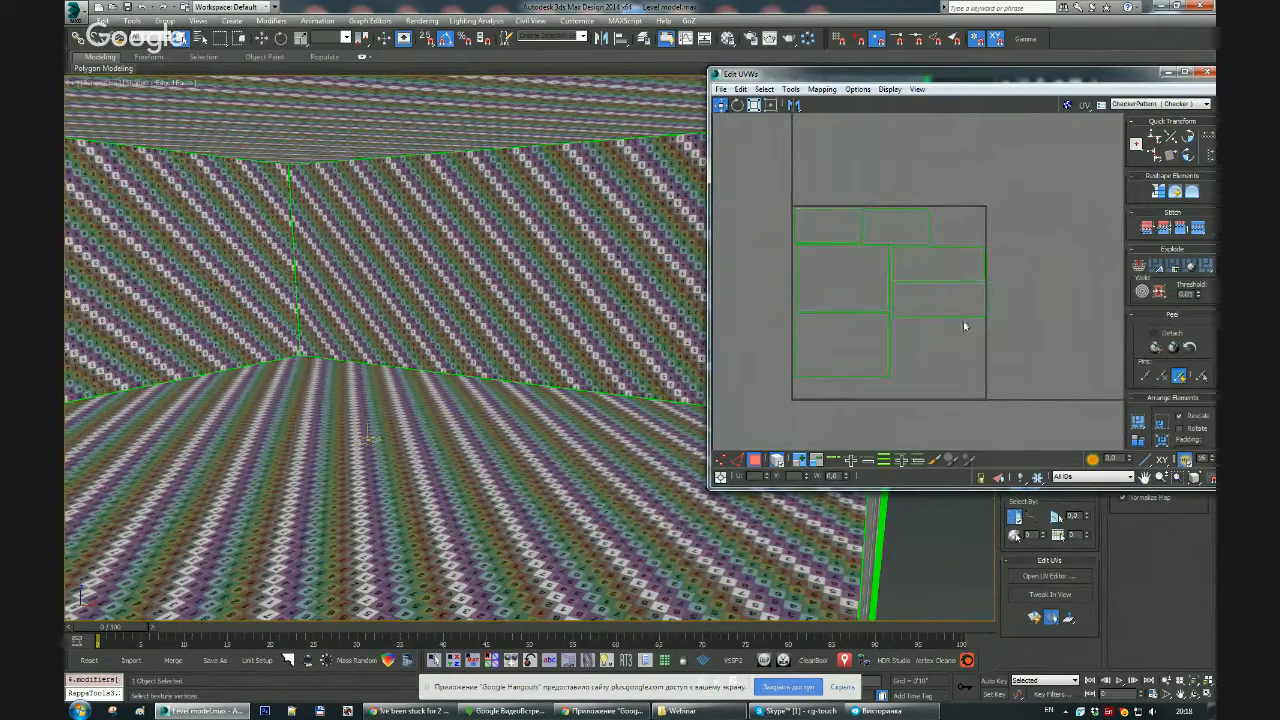
left_click(946, 311)
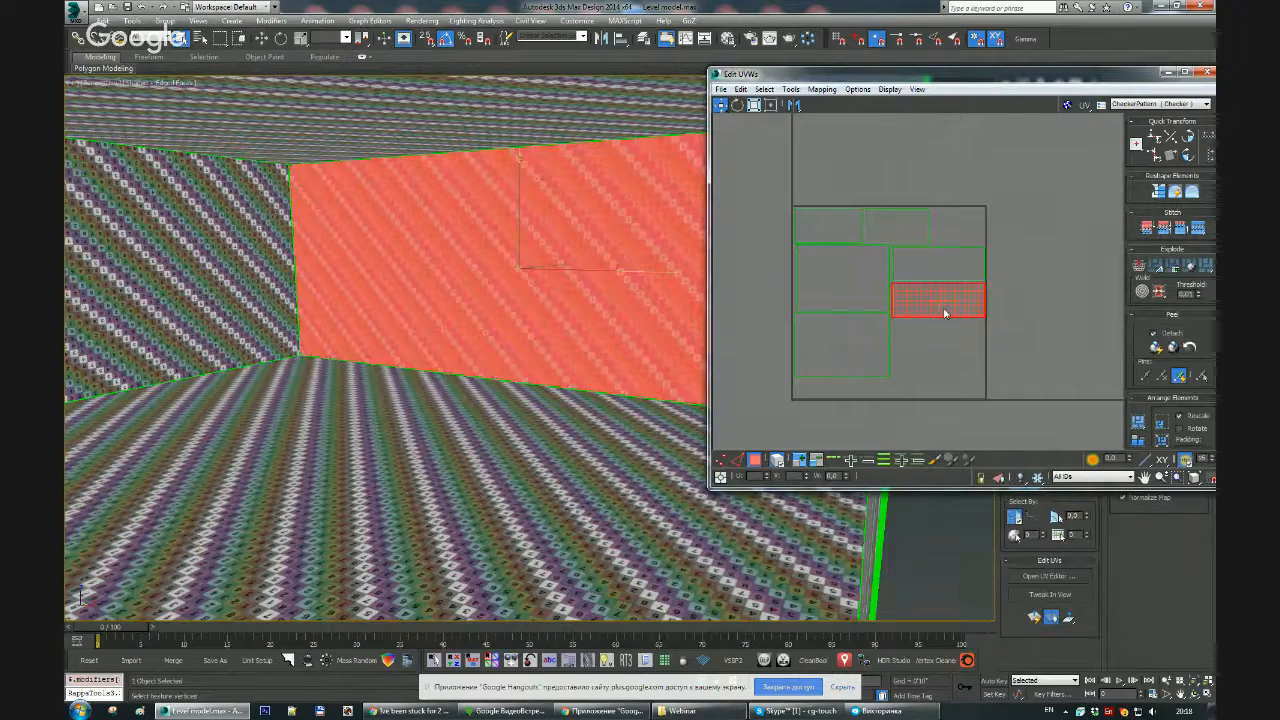
scroll(928, 275, "up", 2)
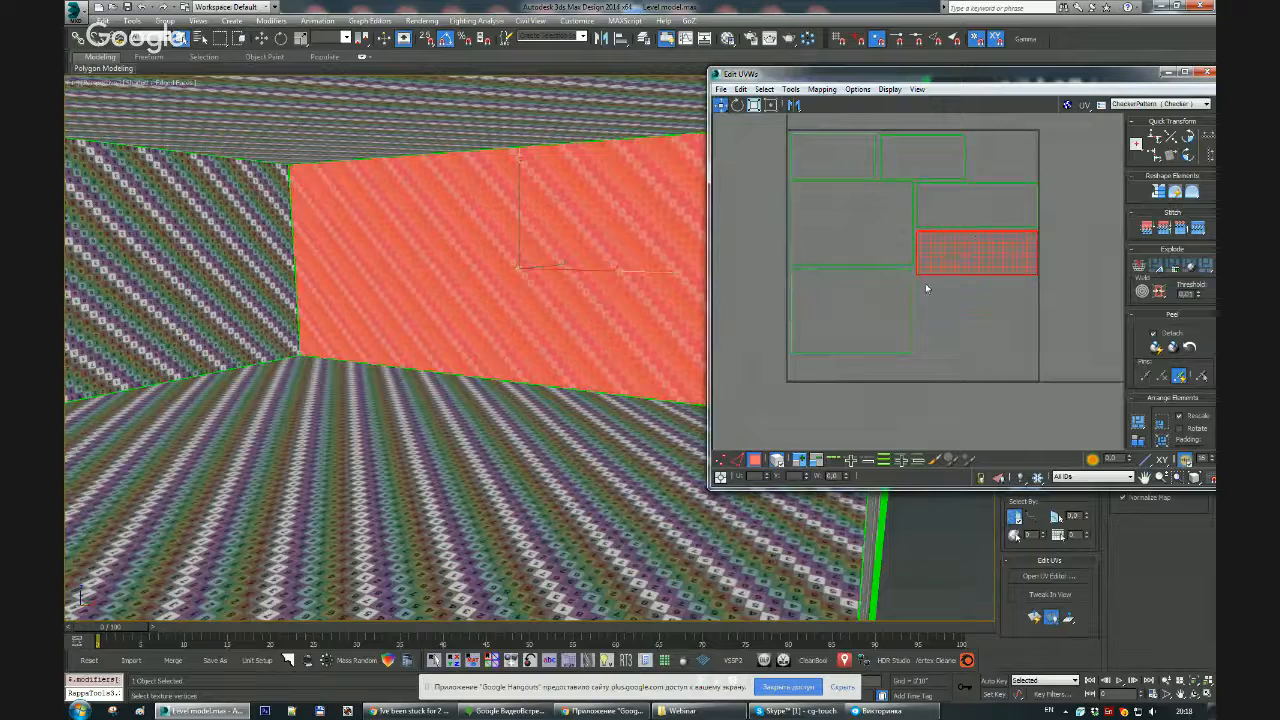
left_click(940, 329)
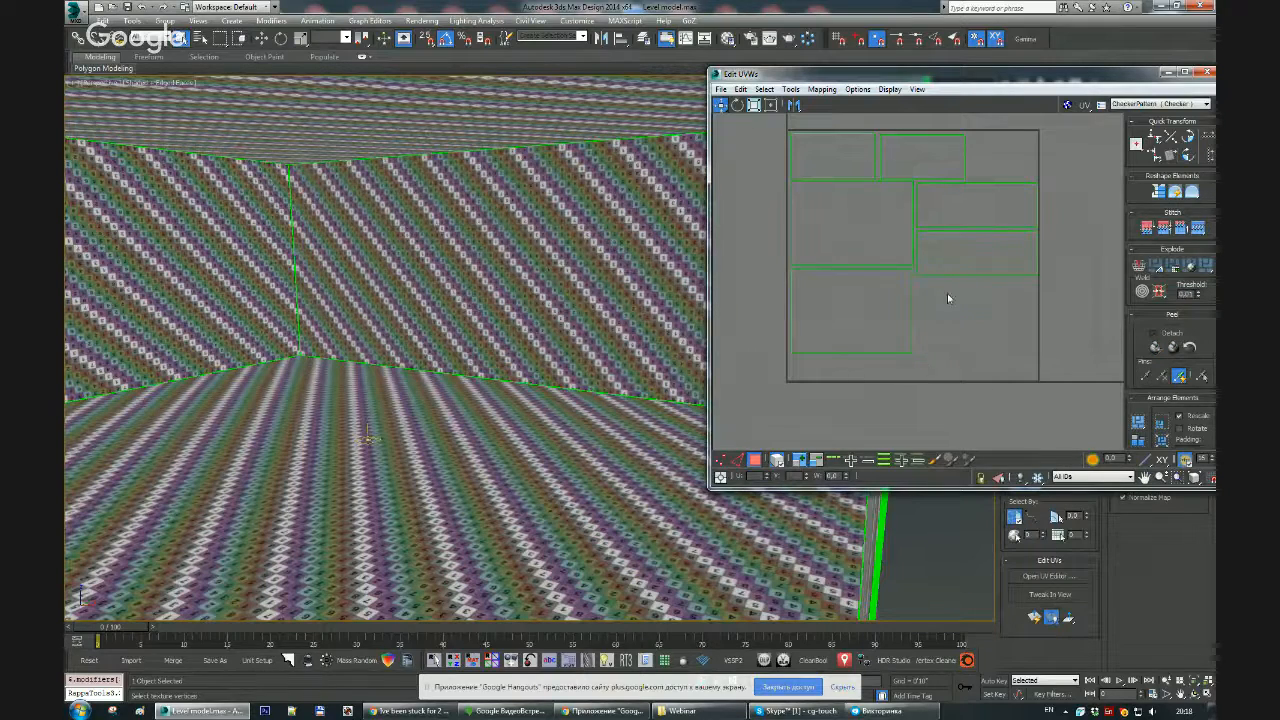
Step: Leave the box's UV editing and isolation, and isolate the plane wall with the doorway in view
scroll(599, 358, "down", 5)
mouse_move(509, 346)
middle_mouse_down("alt")
mouse_move(449, 360)
mouse_move(506, 361)
middle_mouse_up("alt")
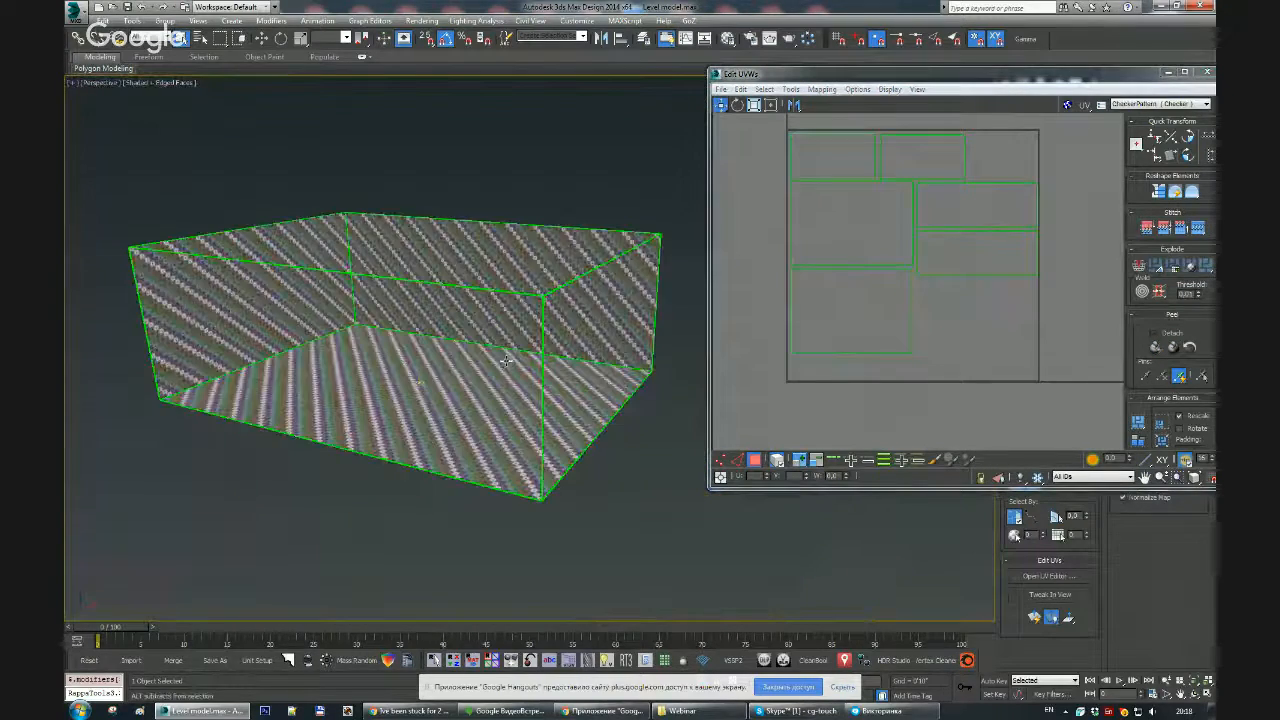
key("alt+c")
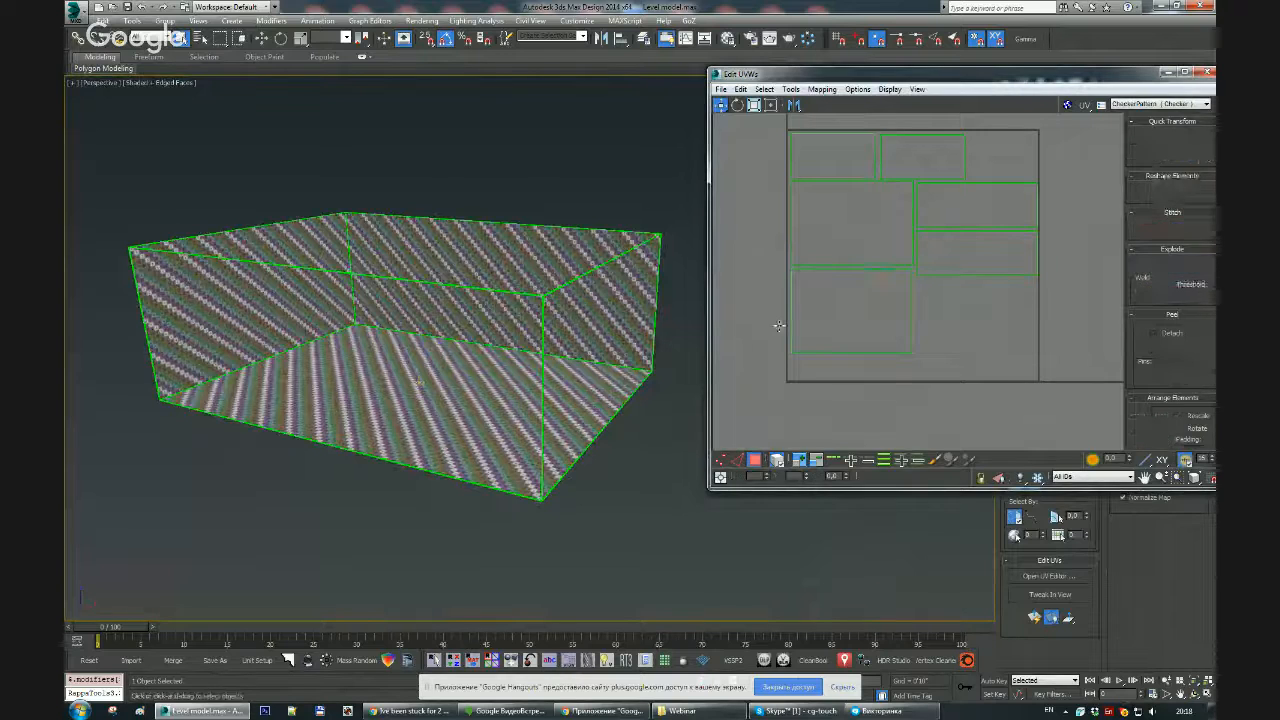
left_click(729, 531)
left_click(838, 689)
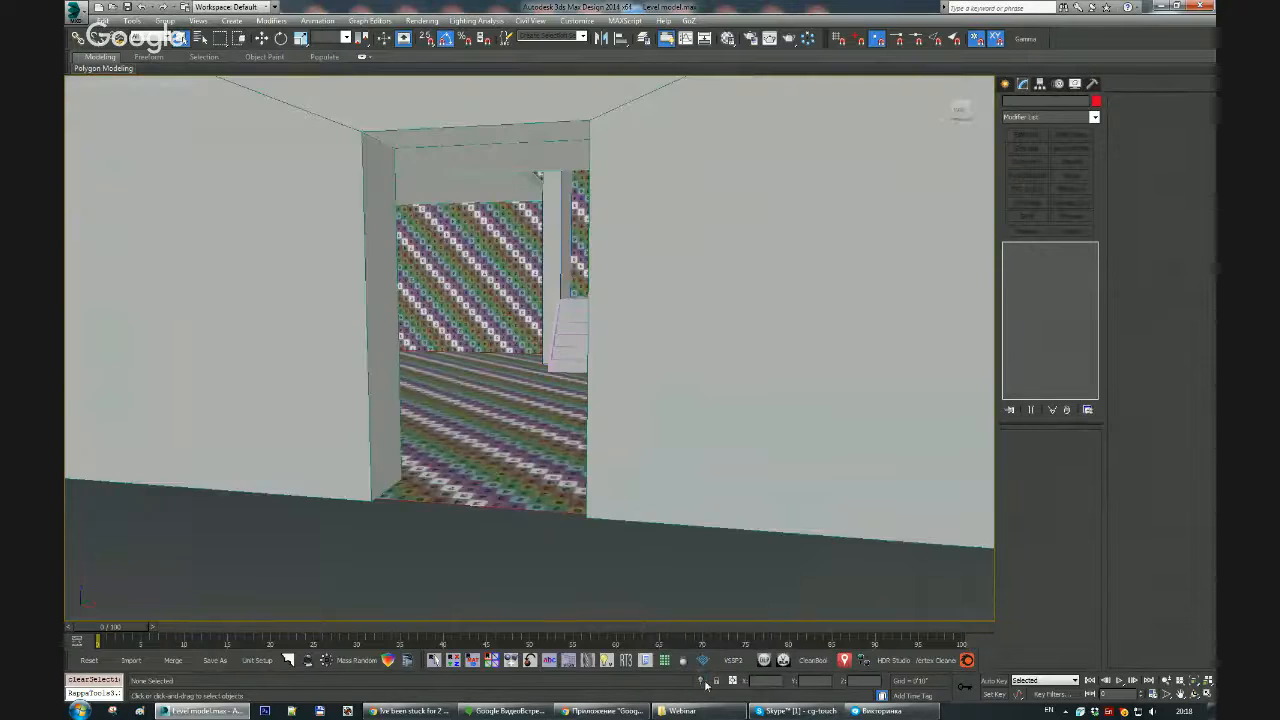
left_click(714, 397)
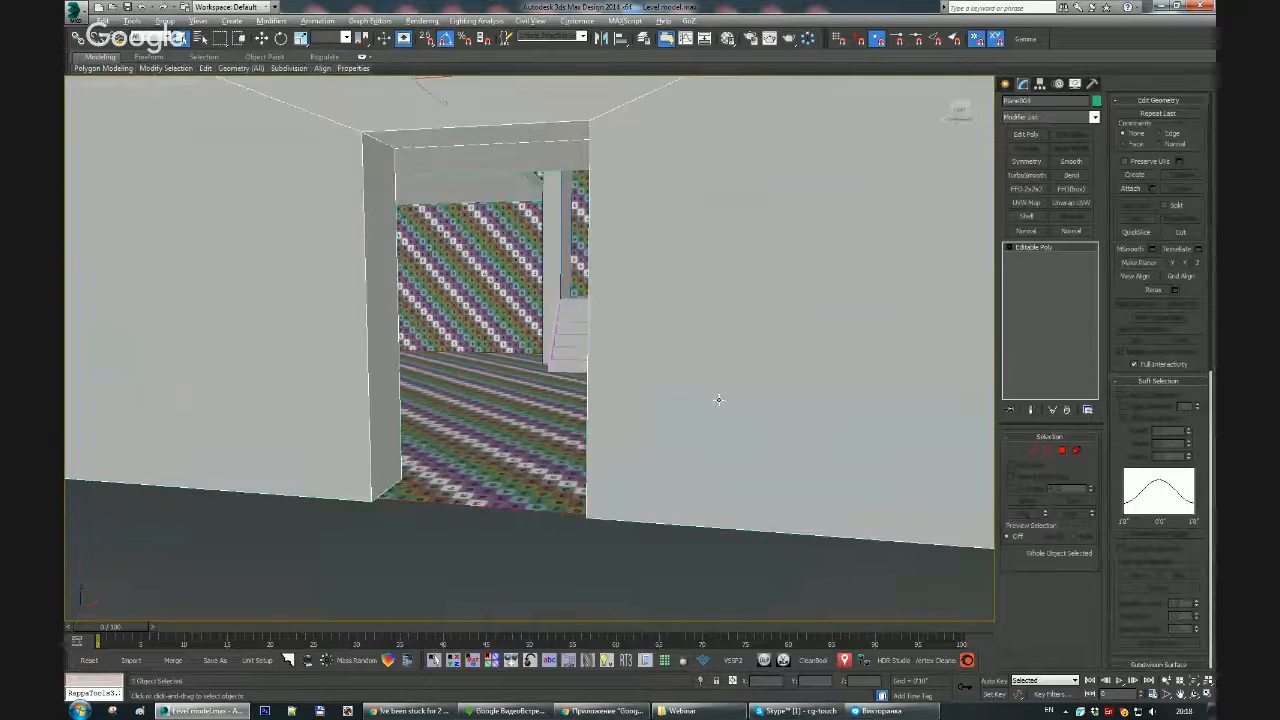
key("z")
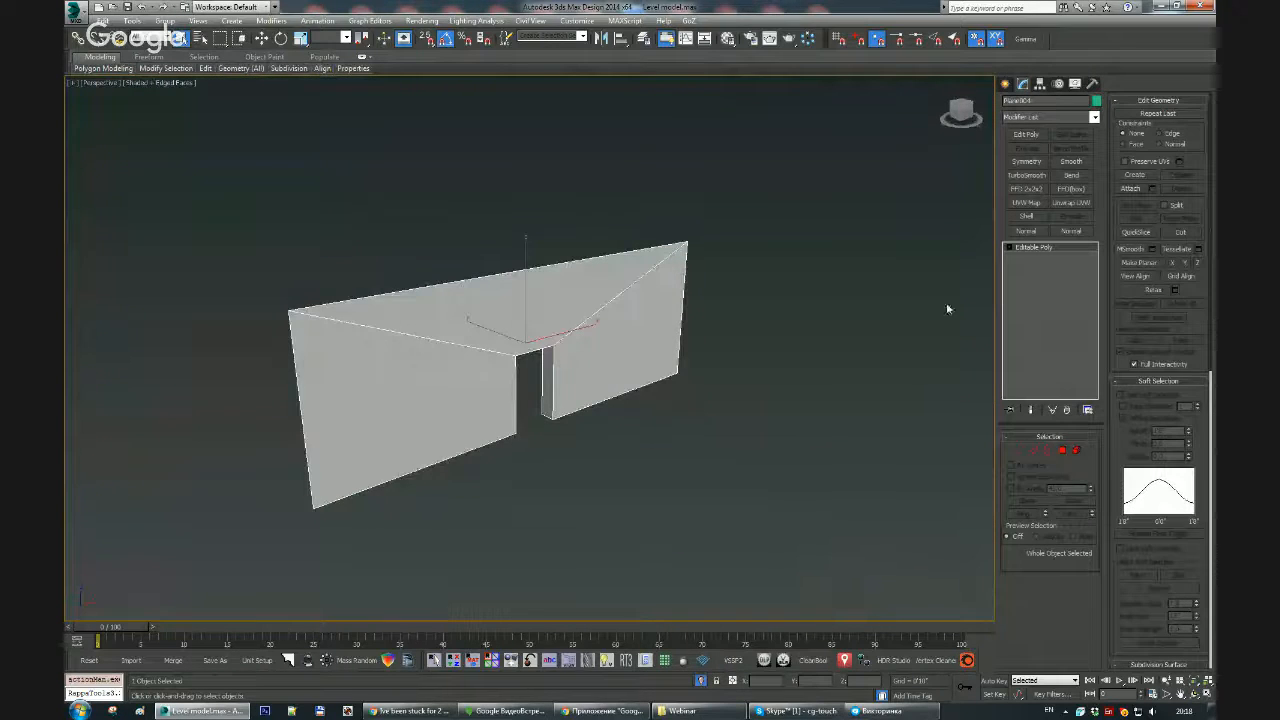
Step: Add an Unwrap UVW modifier to the doorway wall, open the UV editor without the checker background and select all its polygons
left_click(1070, 202)
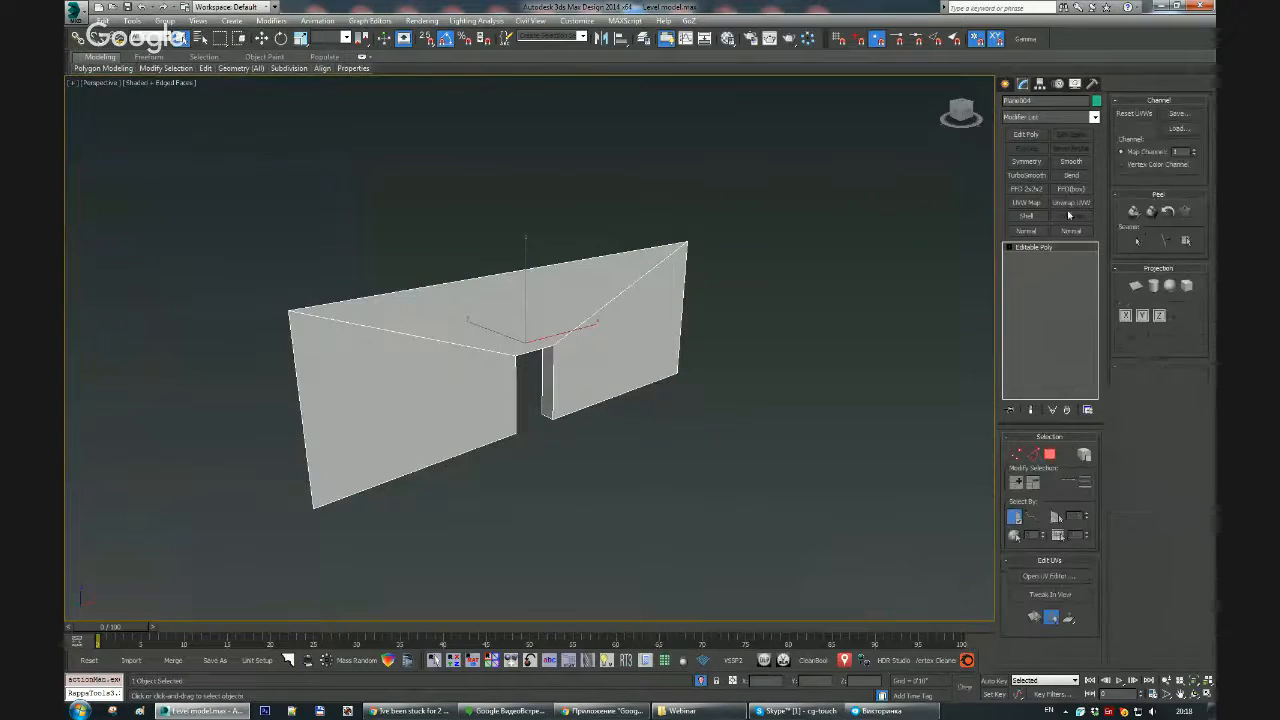
left_click(1047, 577)
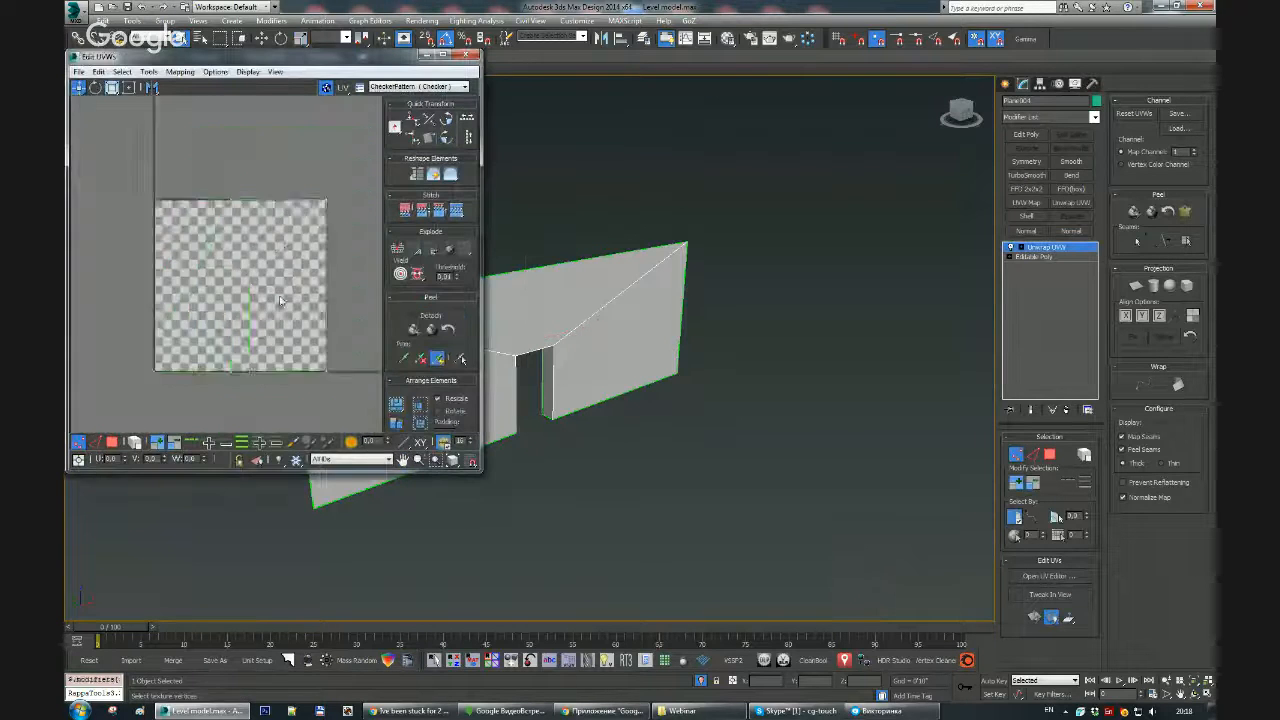
scroll(280, 300, "down", 1)
left_click(326, 87)
key("3")
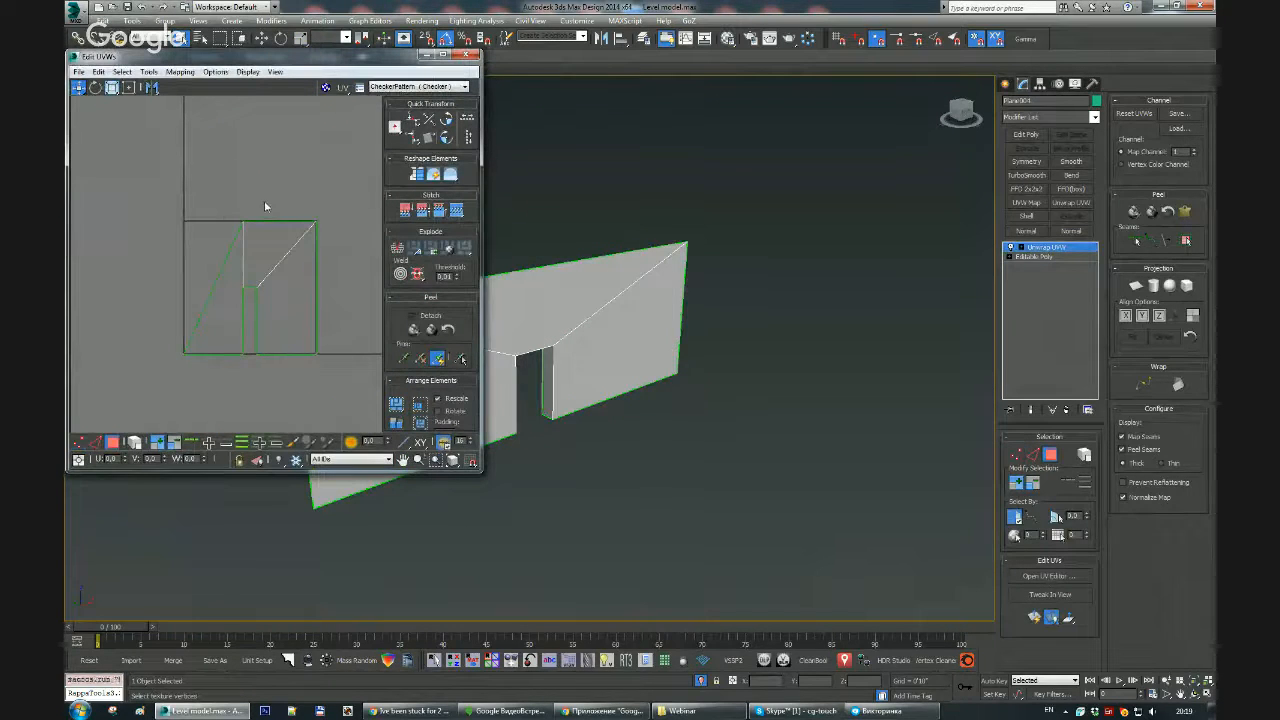
key("5")
left_click_drag(222, 212, 351, 408)
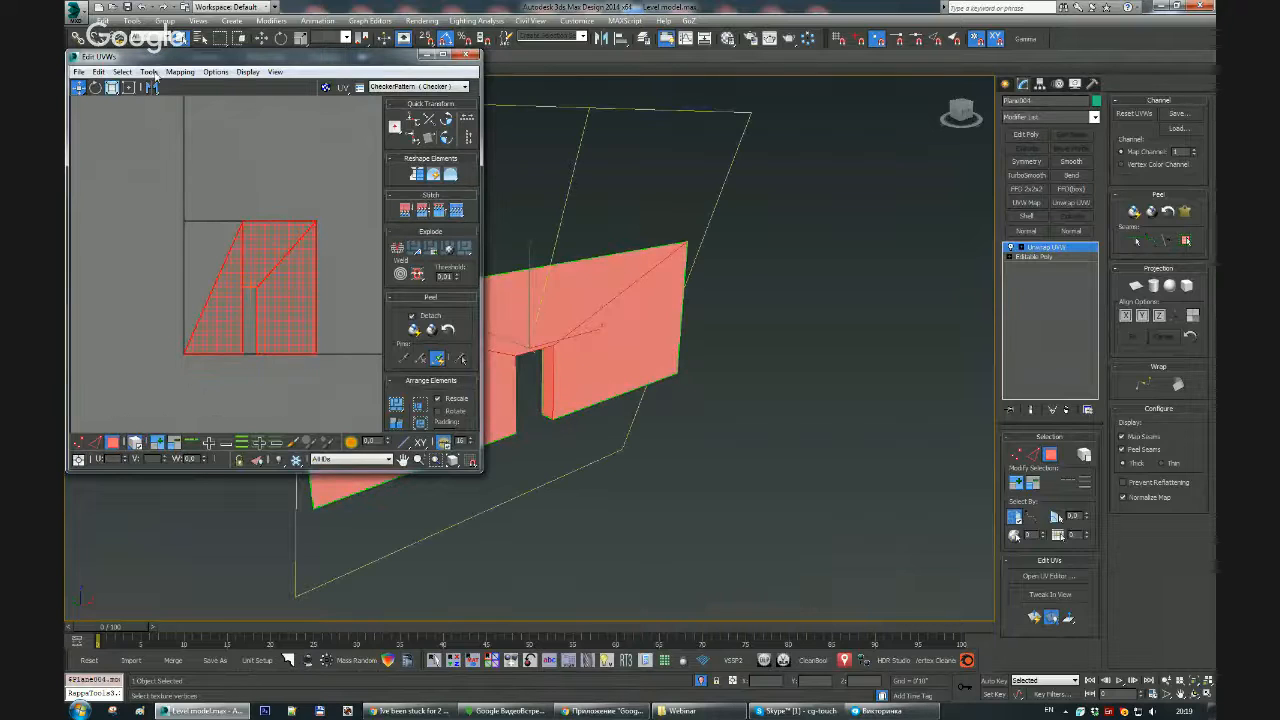
Step: Apply Flatten Mapping to the wall's polygons, move the UV editor aside and rotate the shells by 180 degrees
left_click(190, 74)
left_click(185, 86)
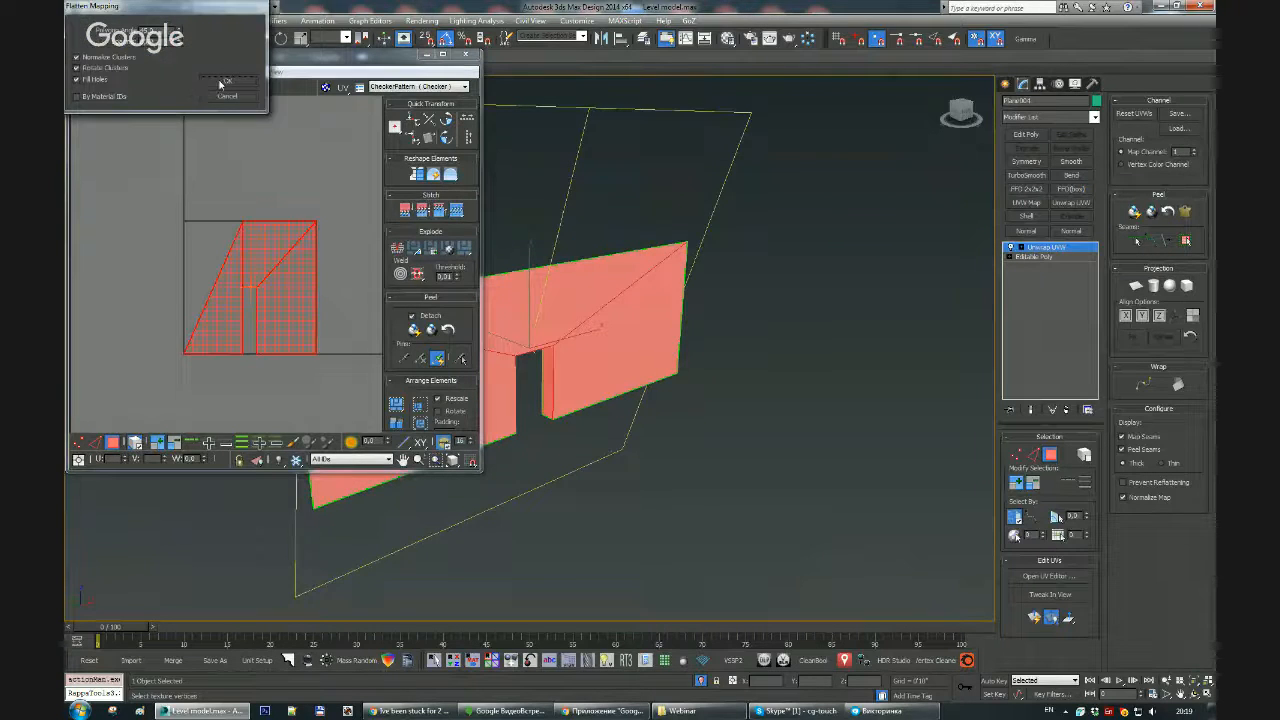
left_click(221, 82)
left_click_drag(253, 66, 843, 88)
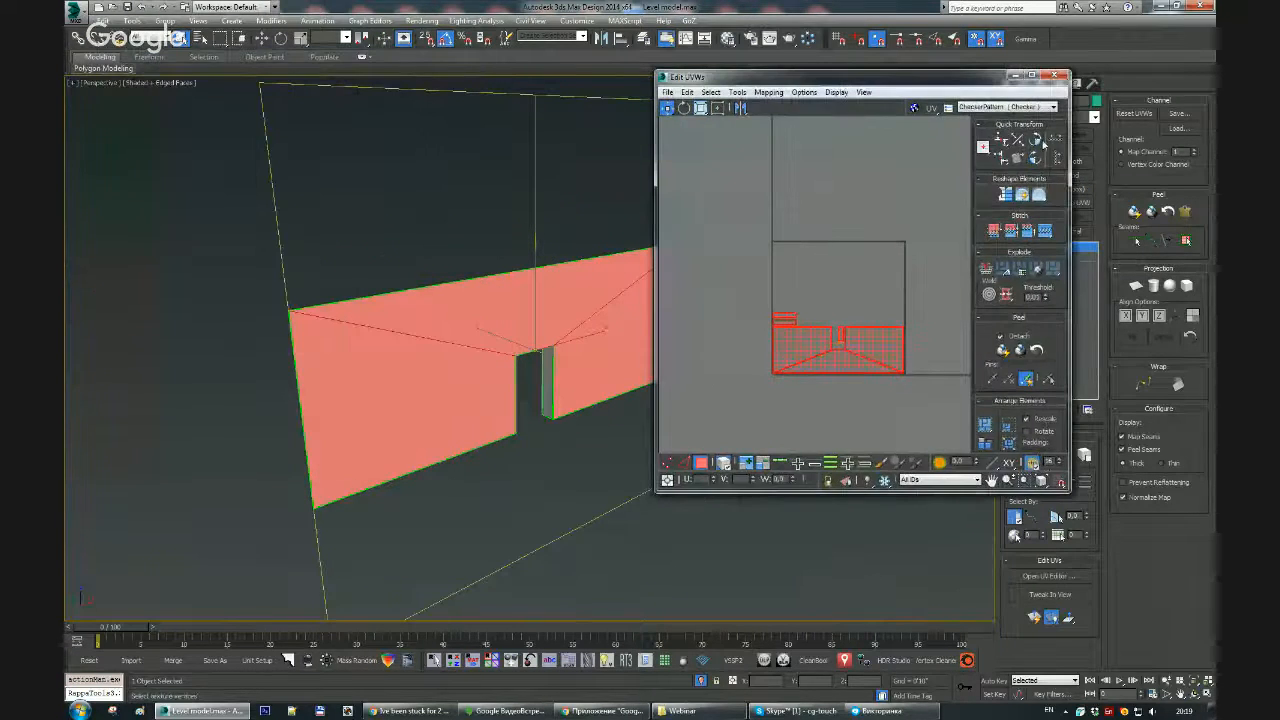
left_click(1036, 140)
left_click(1036, 140)
Step: Widen the UV editor and place the doorway's small jamb and strip shells side by side beneath the wall shell's left half
scroll(763, 338, "up", 4)
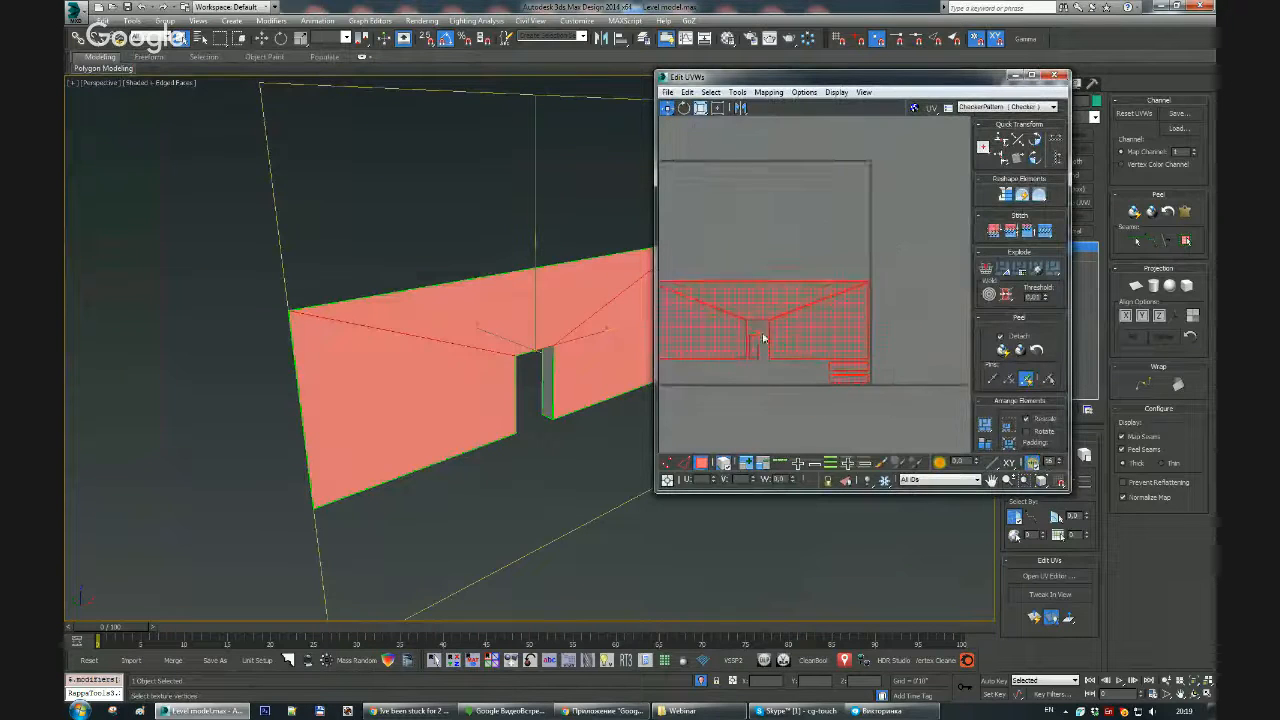
middle_click_drag(763, 338, 809, 309)
left_click(802, 408)
left_click(806, 334)
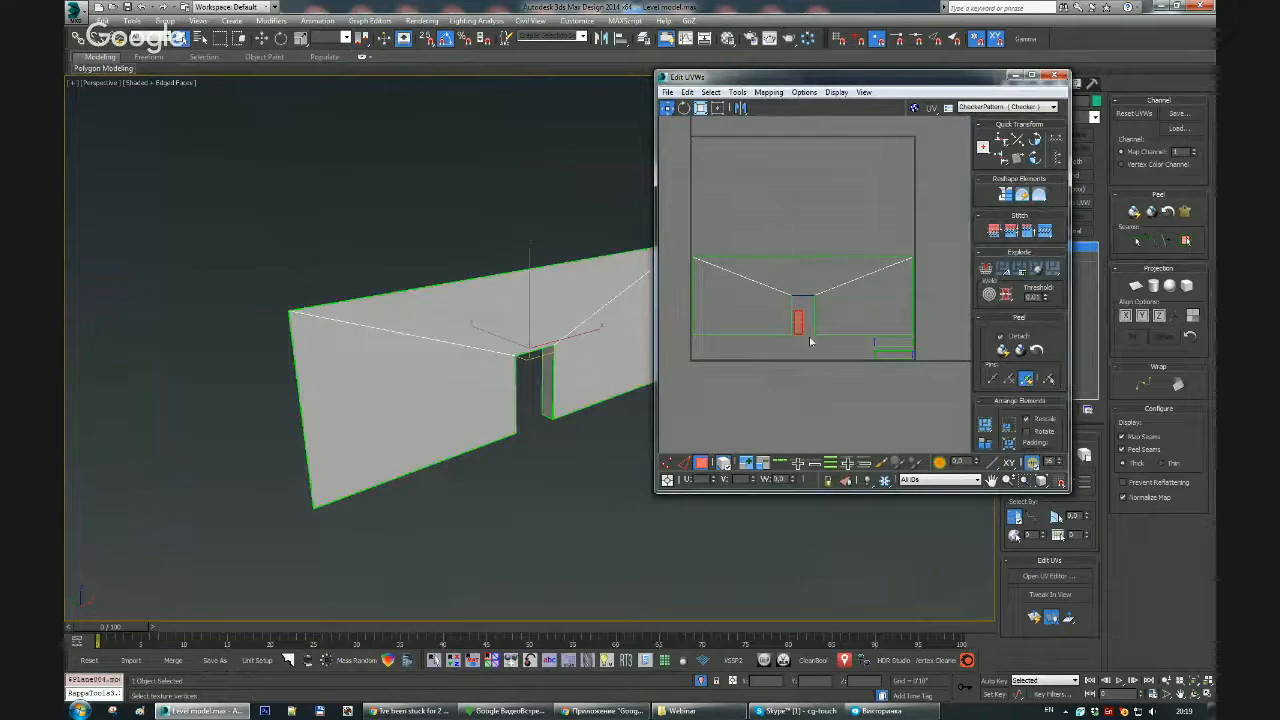
scroll(805, 334, "up", 2)
scroll(801, 331, "down", 3)
middle_click_drag(501, 383, 430, 372, "alt")
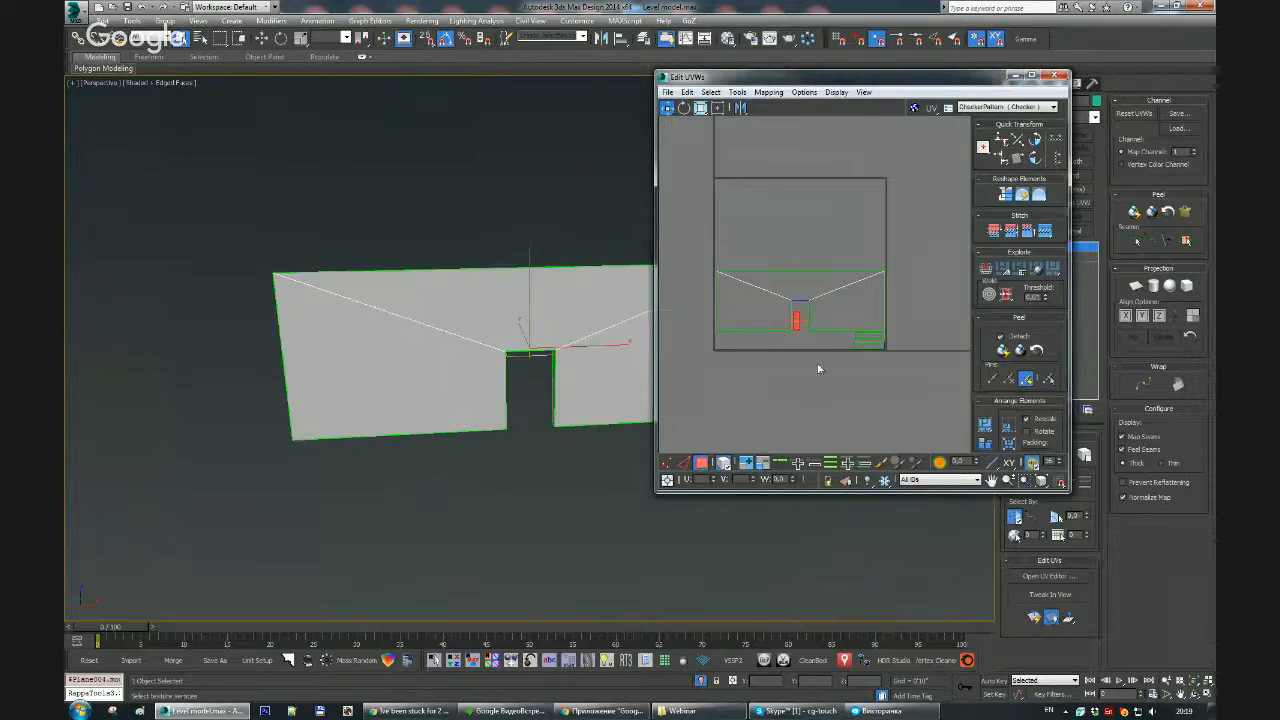
scroll(801, 360, "up", 3)
middle_click_drag(762, 321, 832, 347)
left_click_drag(656, 346, 522, 349)
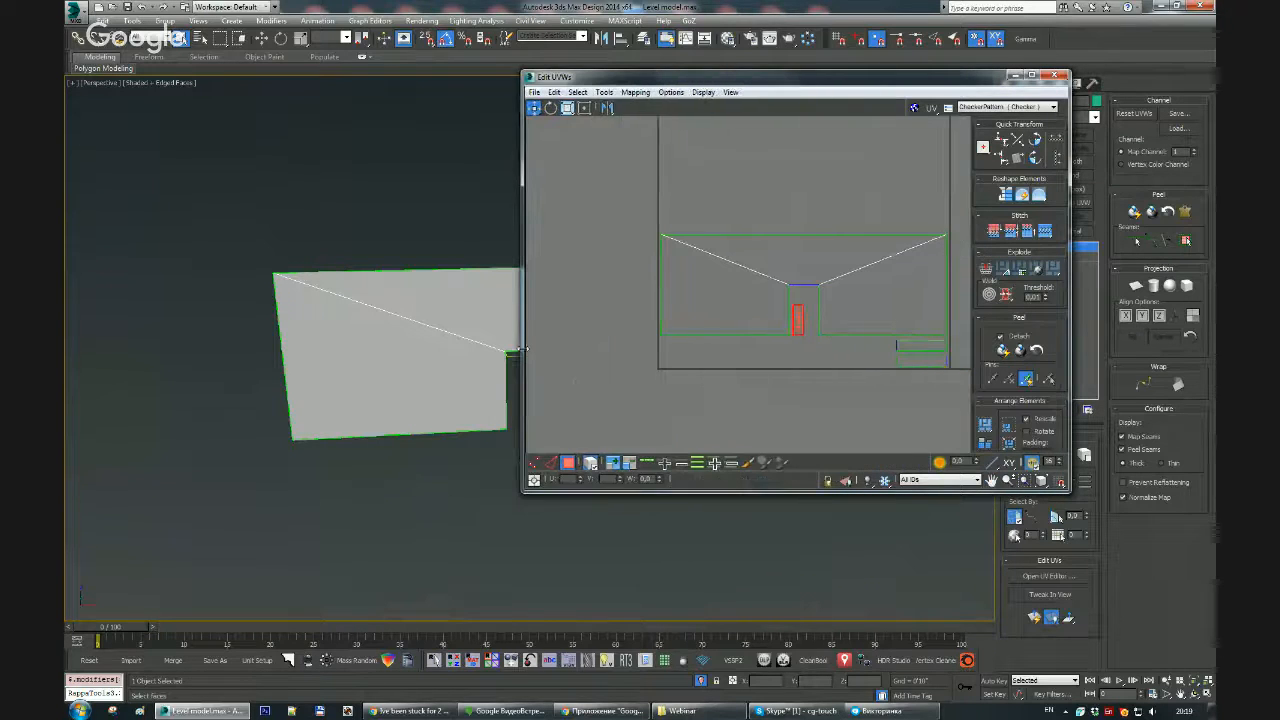
left_click_drag(709, 344, 672, 350)
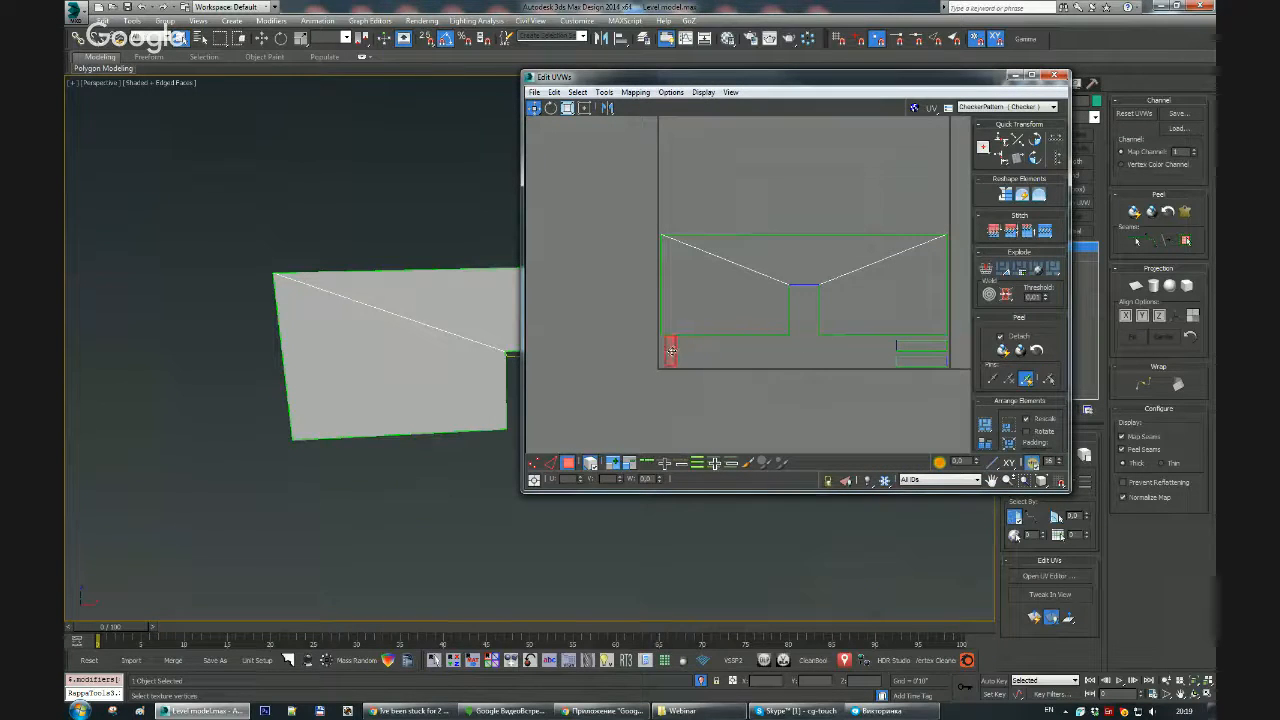
left_click(916, 348)
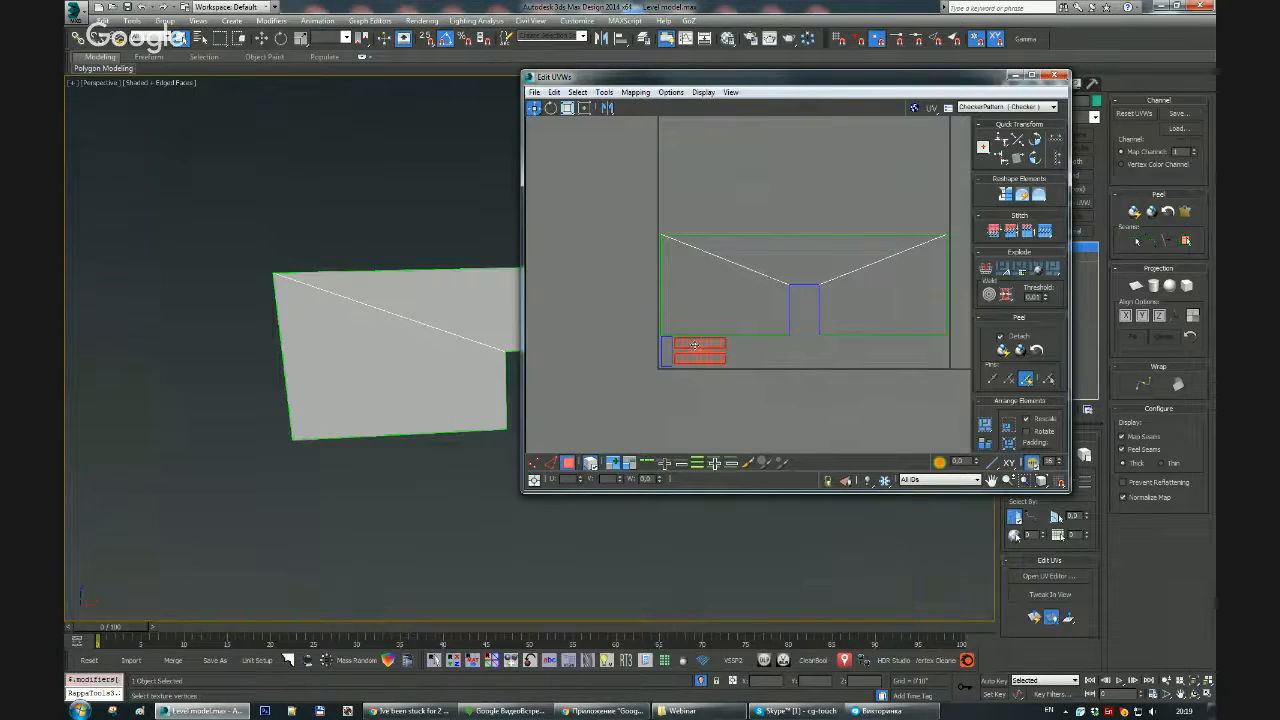
Step: Collapse the doorway wall to an editable poly and end its isolation, with the doorway and the room behind it in view
key("ctrl+e")
left_click(701, 681)
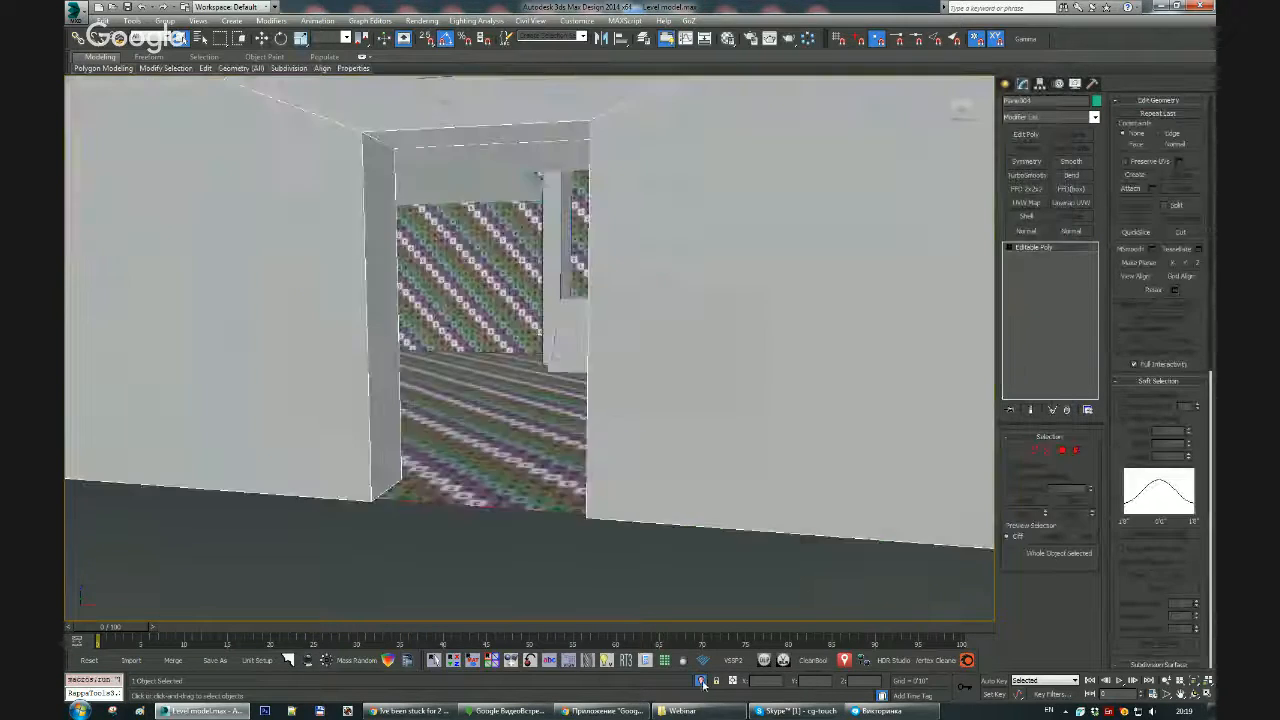
middle_click_drag(540, 400, 649, 401, "alt")
Step: Try to attach the doorway wall to the building box
left_click(559, 392)
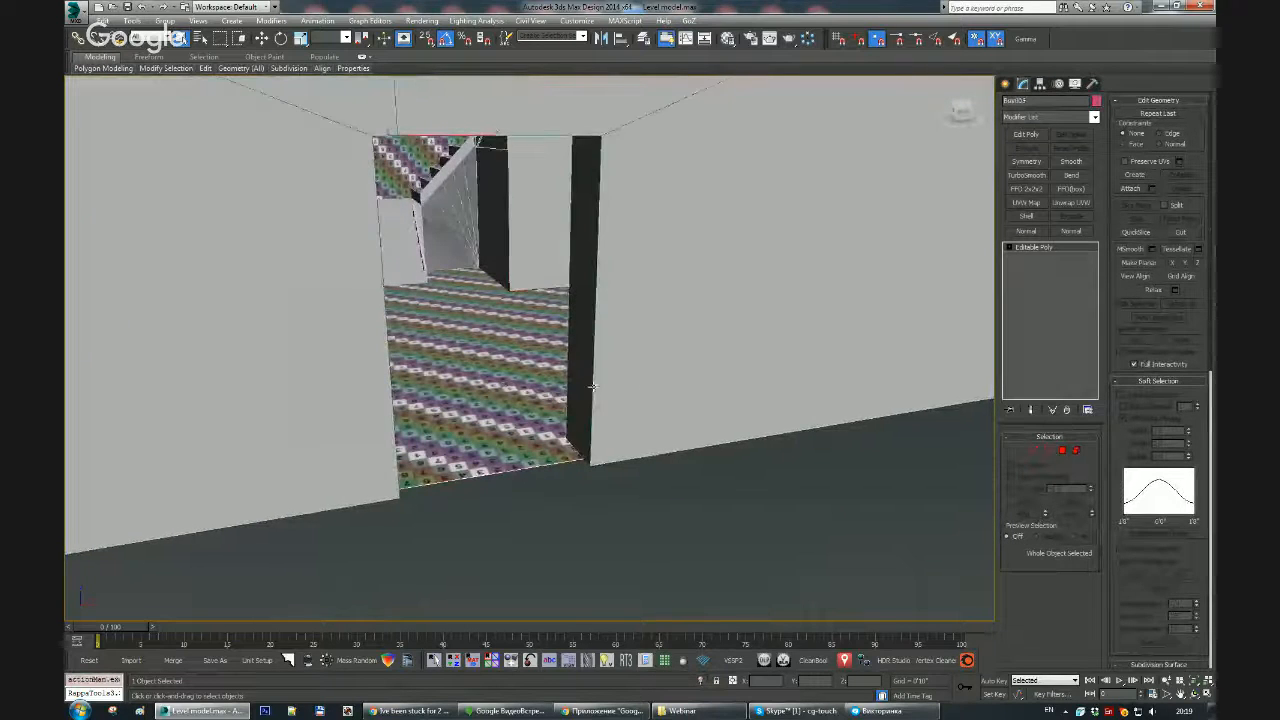
left_click(721, 325)
left_click(1130, 189)
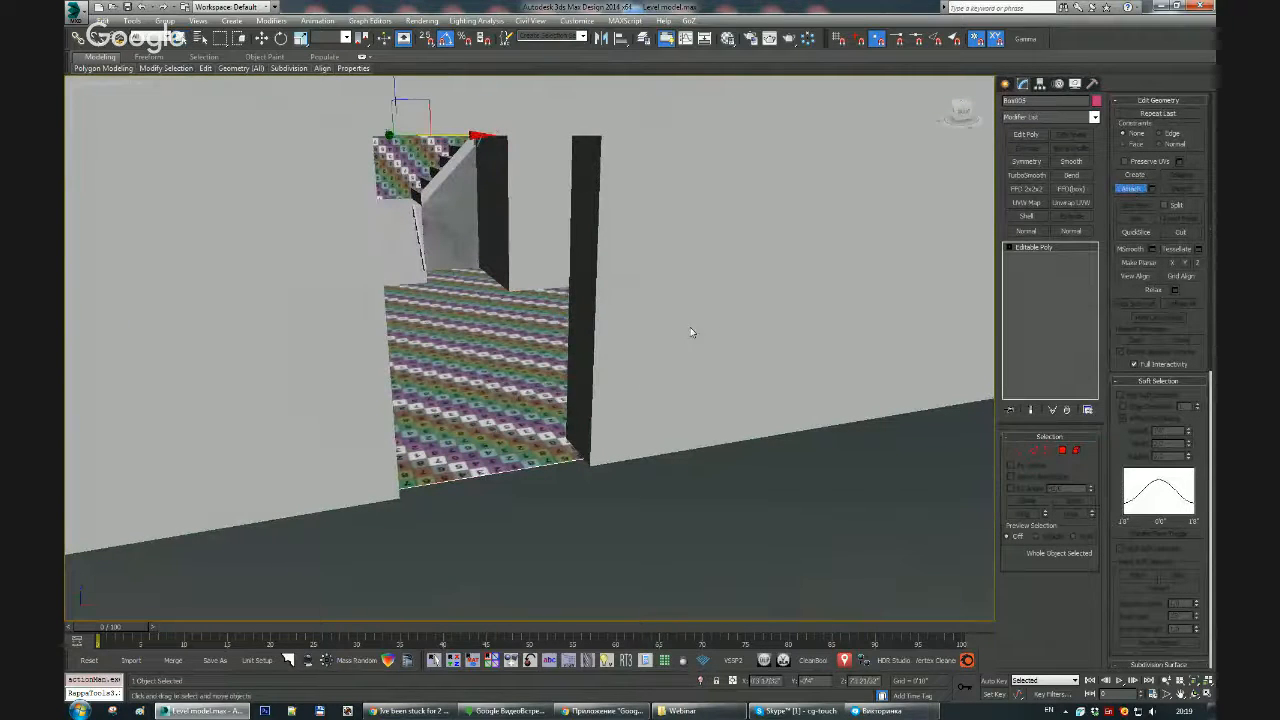
left_click(691, 330)
left_click(707, 339)
right_click(760, 451)
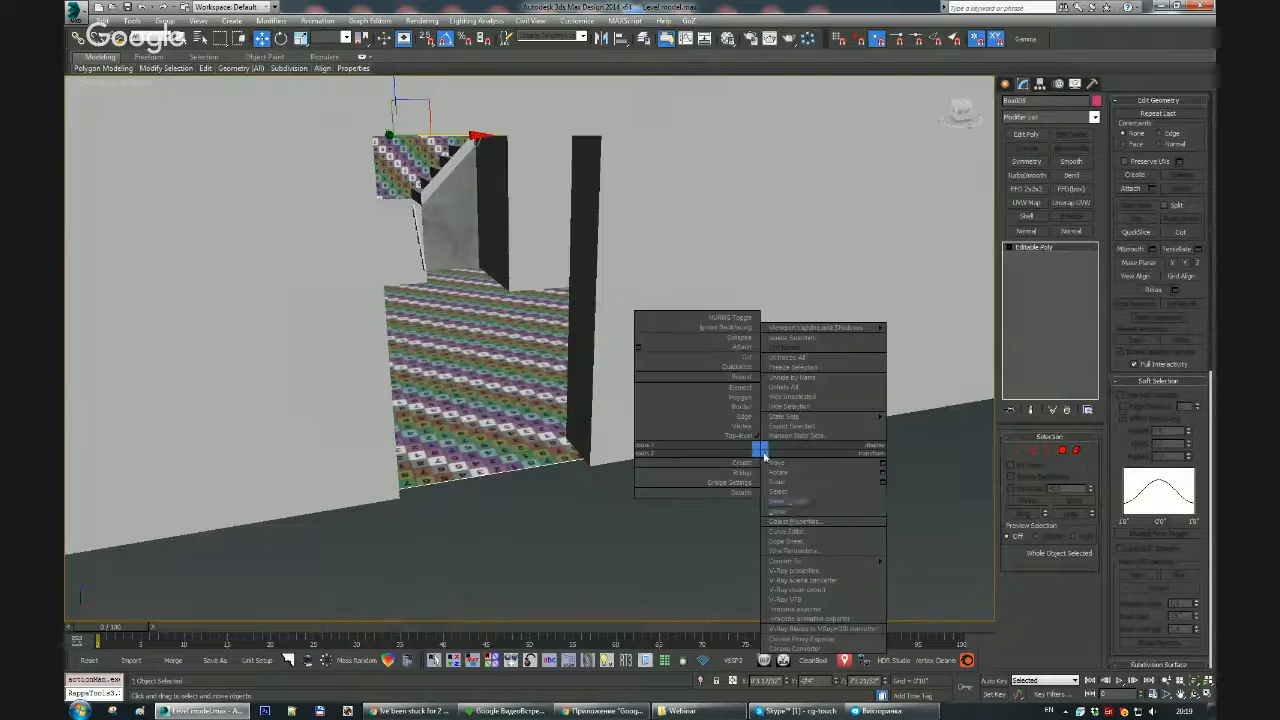
left_click(630, 422)
left_click(745, 457)
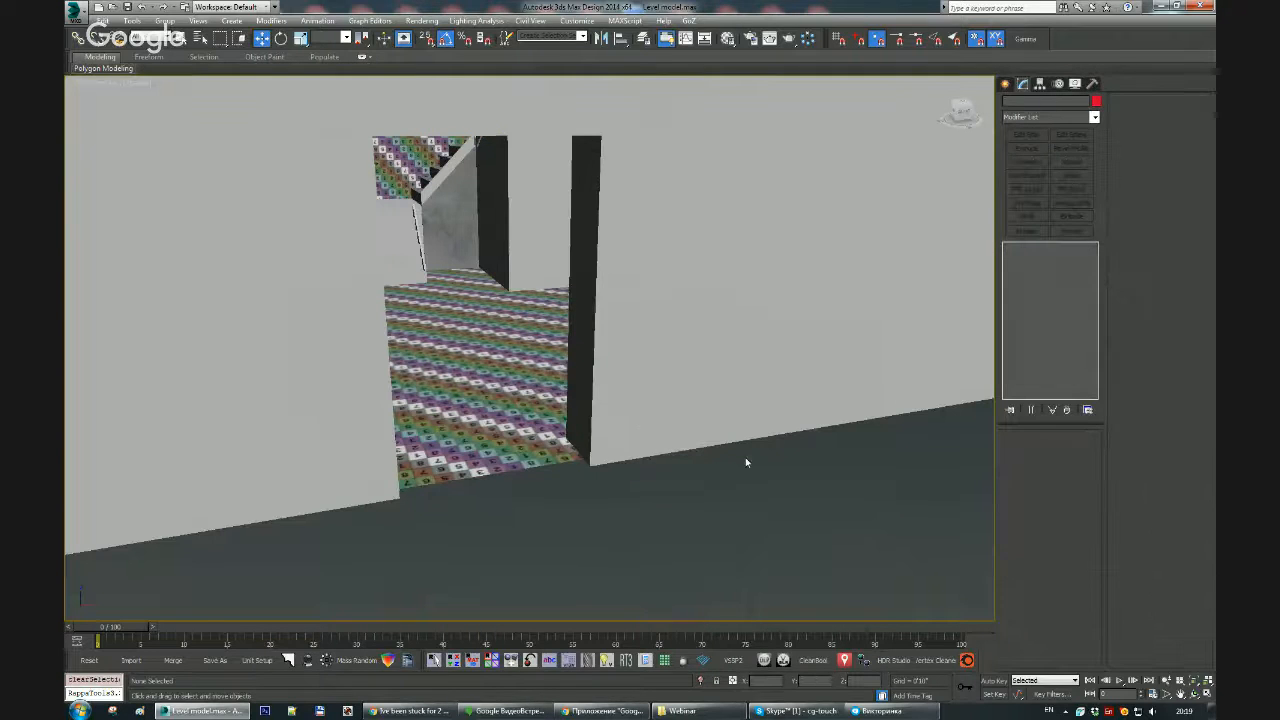
Step: Assign the Checker material to the doorway wall and attach the wall to the building box
key("m")
left_click_drag(863, 292, 830, 187)
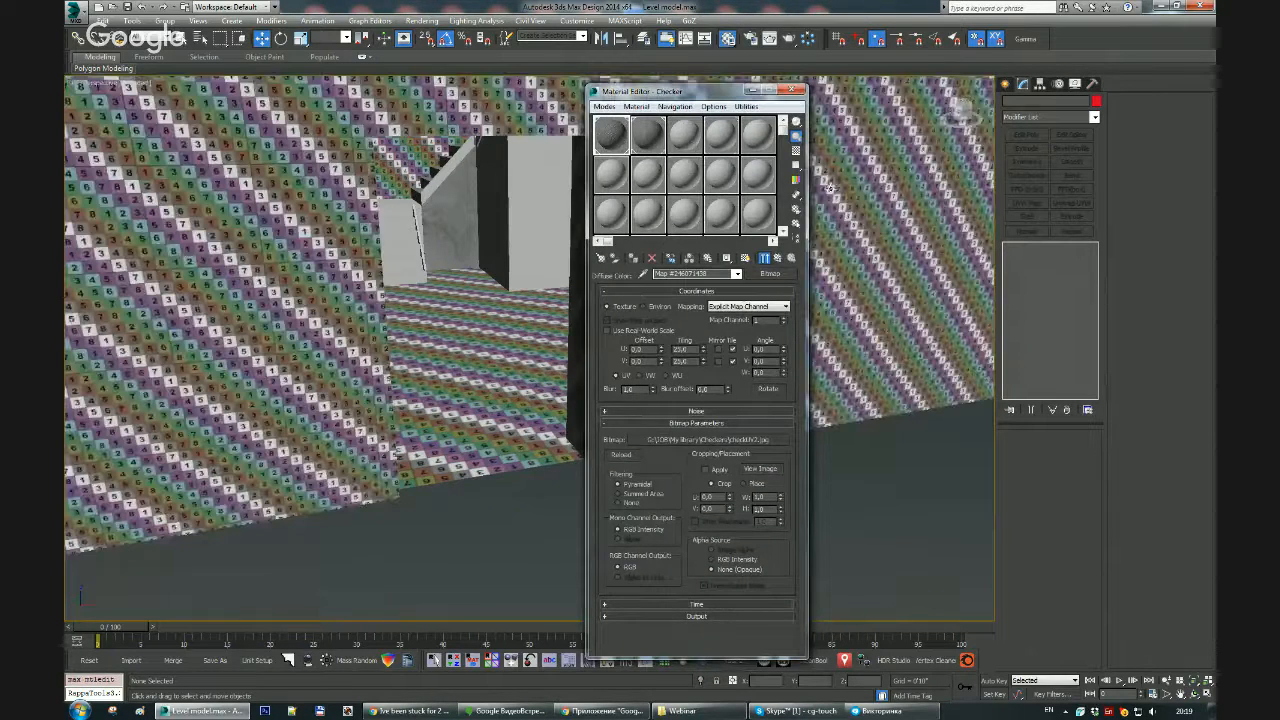
left_click(797, 91)
left_click(840, 170)
left_click(1131, 188)
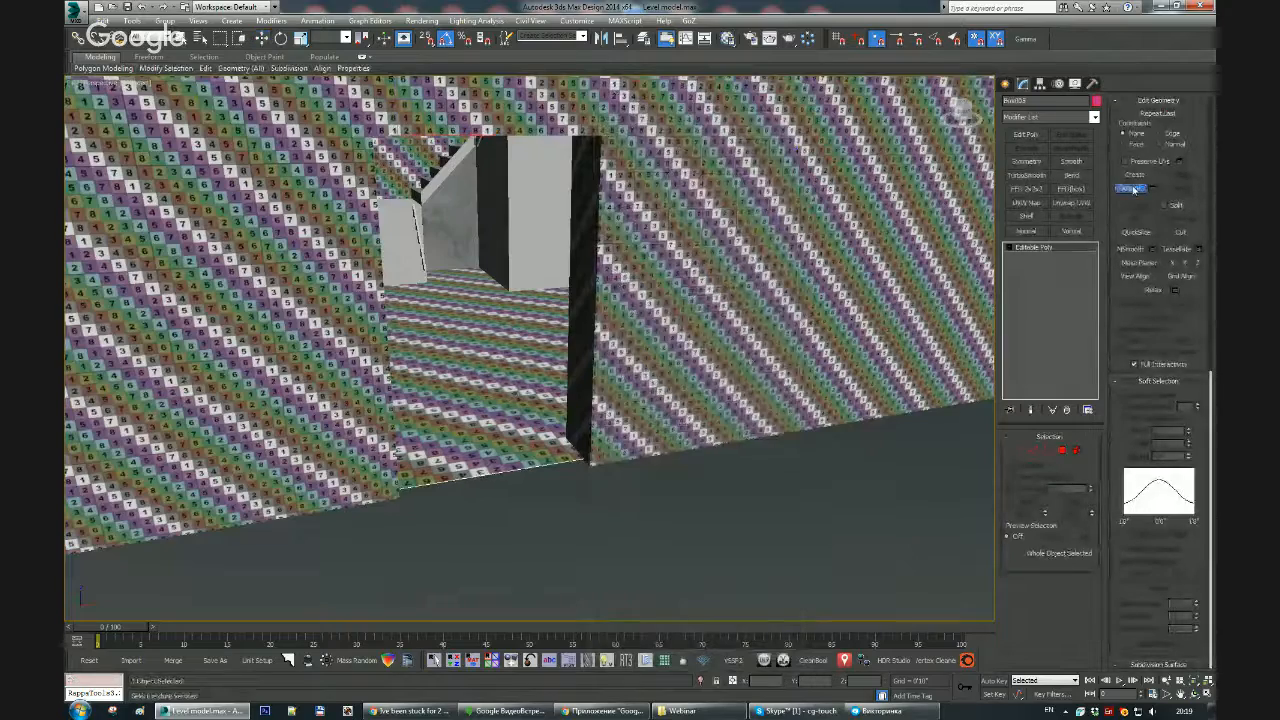
Step: Add an Unwrap UVW modifier to the combined building, and open the UV editor at polygon level without the checker background
left_click(1071, 203)
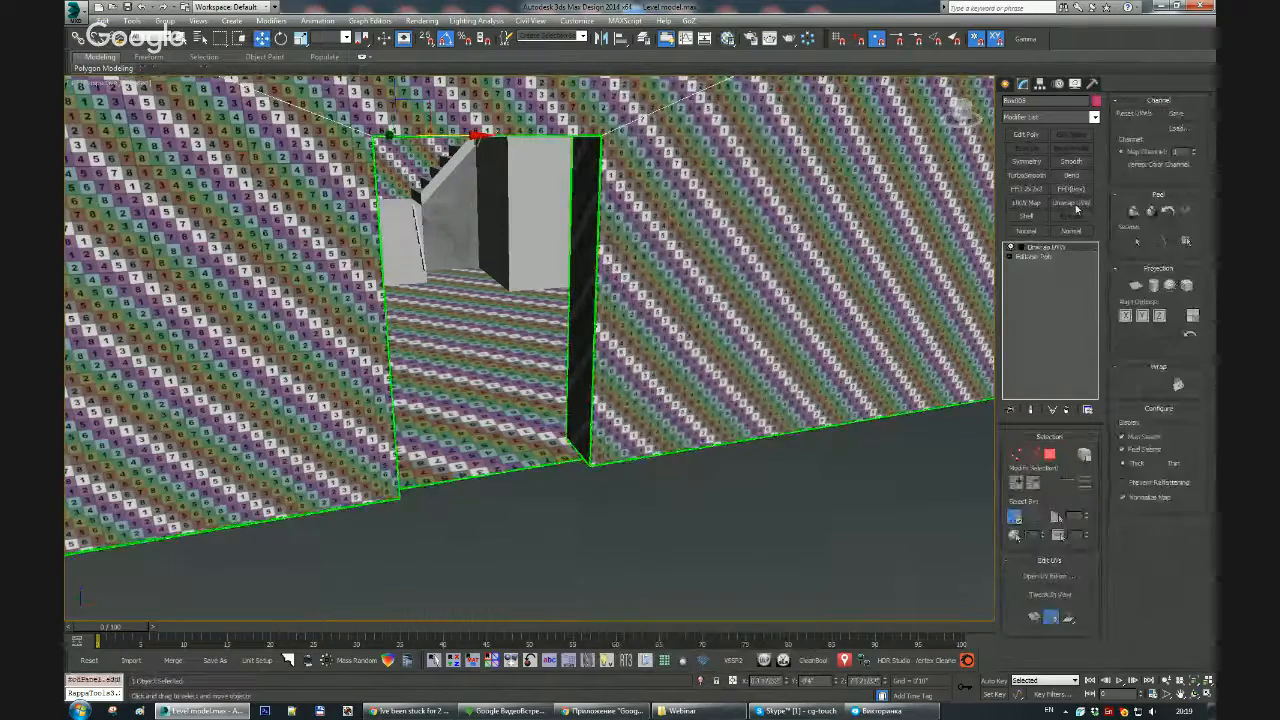
left_click(1048, 576)
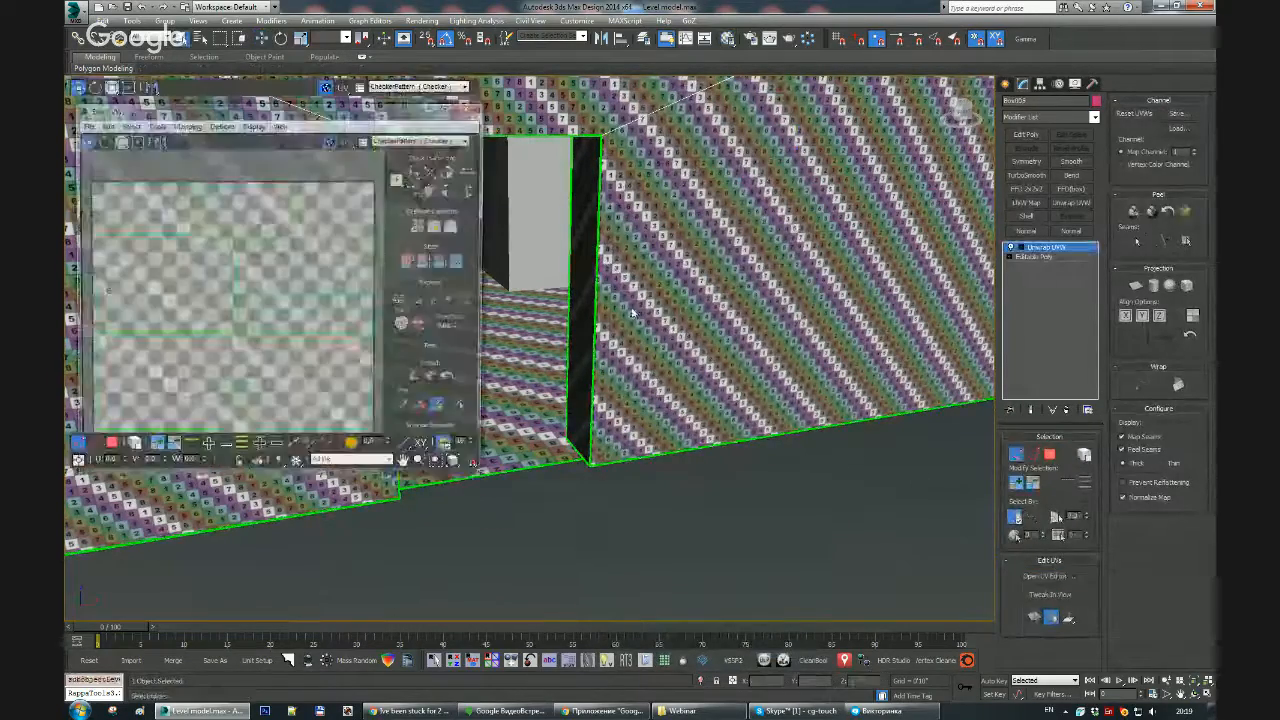
left_click(328, 88)
left_click_drag(250, 56, 781, 76)
scroll(790, 233, "down", 4)
left_click(1050, 455)
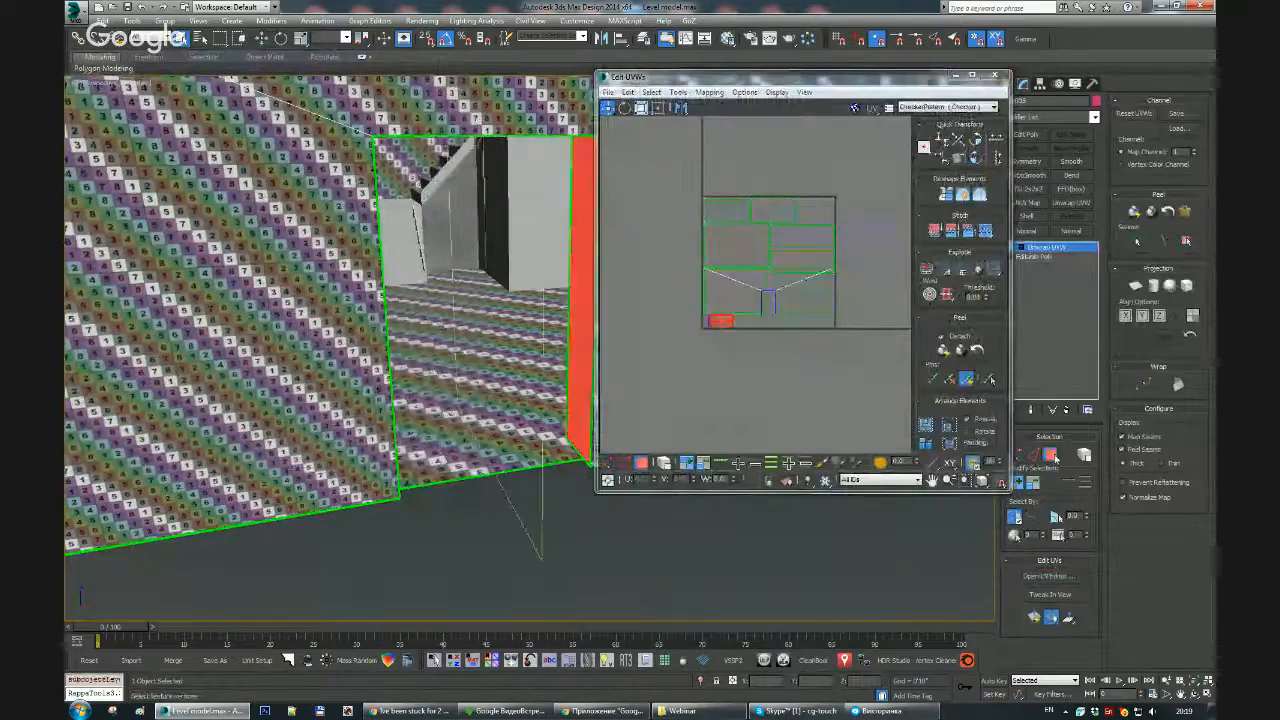
Step: Separate the overlapping shells: move the floor shell outside the UV tile and place the doorway-wall shells just beneath the remaining building shells
left_click(766, 300, "ctrl")
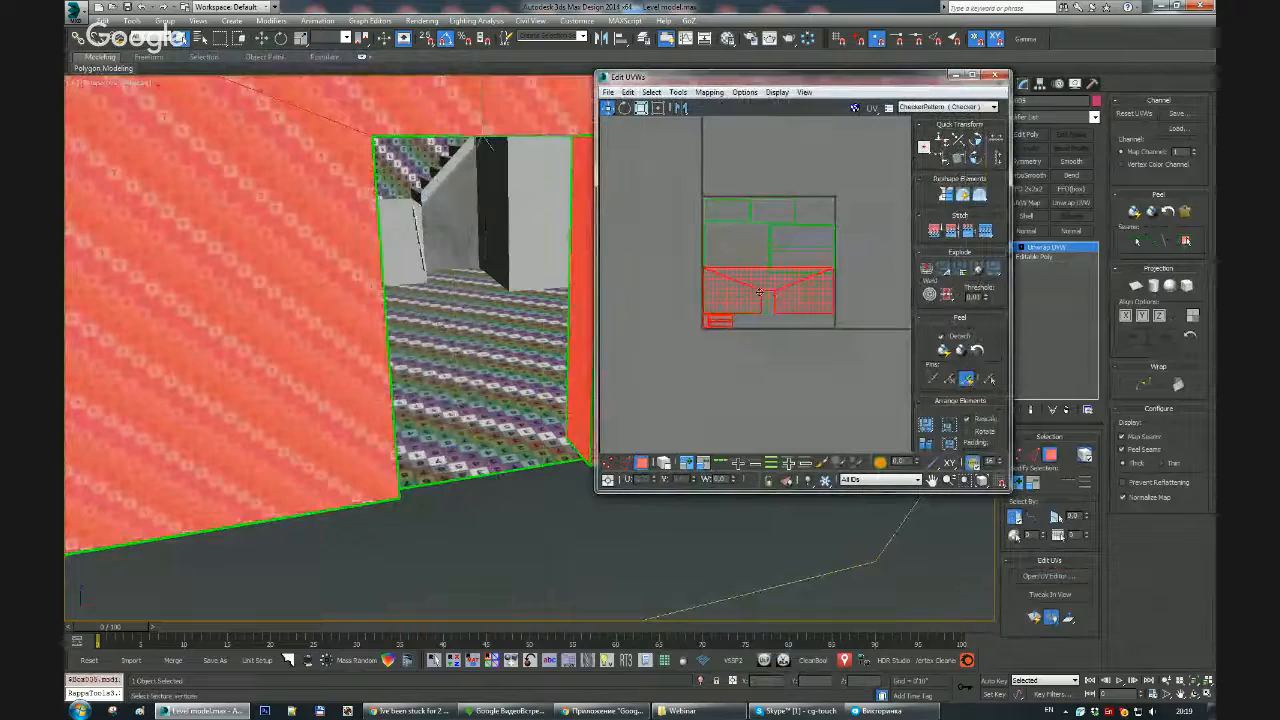
left_click_drag(762, 300, 667, 229)
left_click(734, 301)
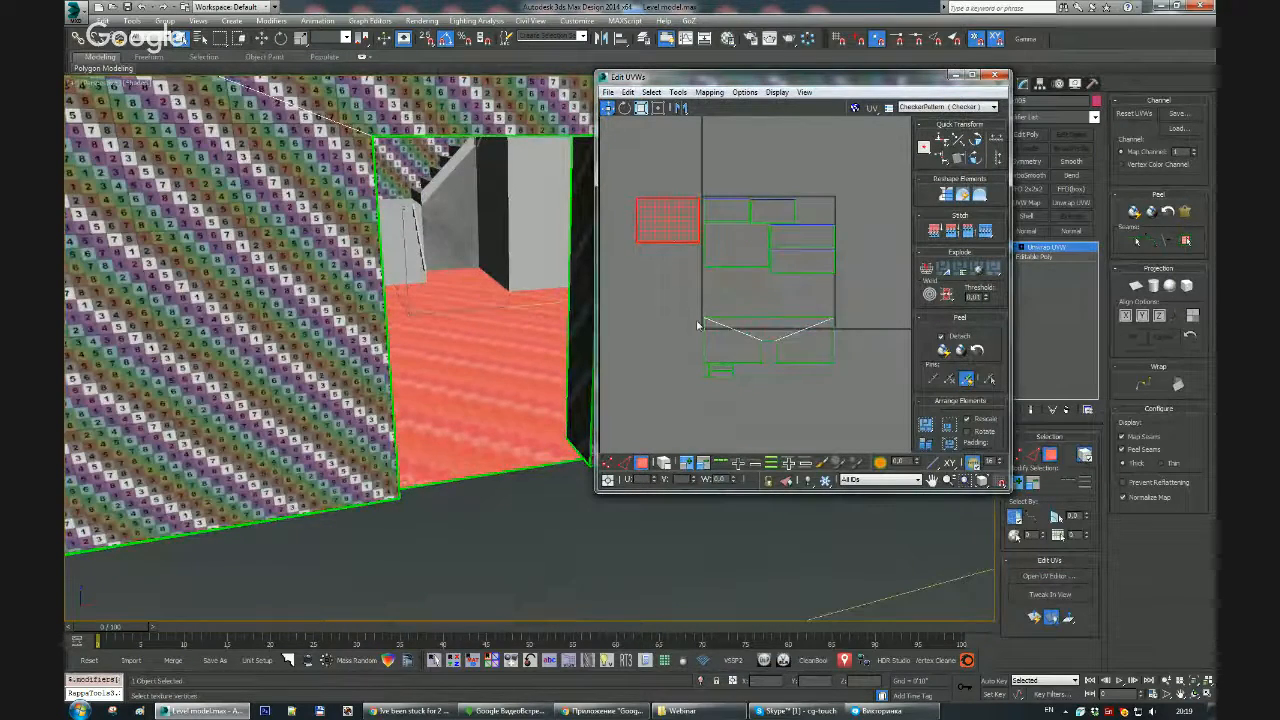
key("ctrl+a")
left_click(866, 377)
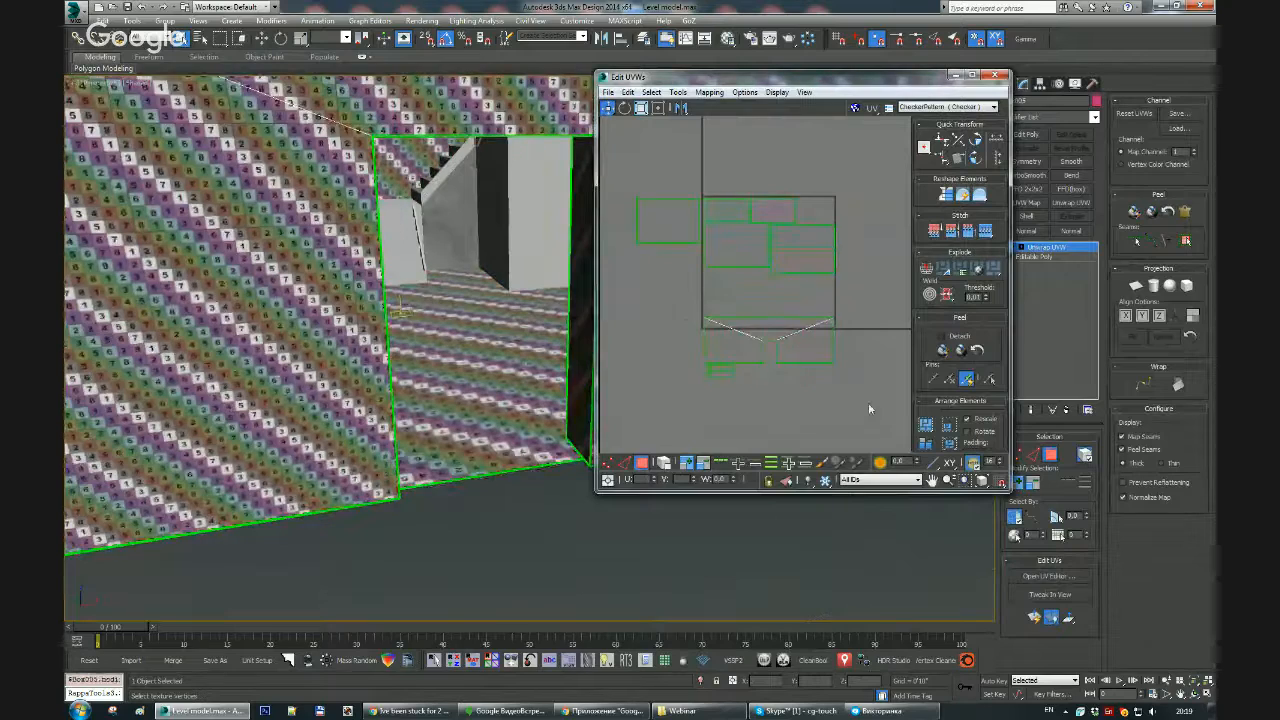
left_click_drag(868, 402, 715, 335)
left_click_drag(726, 347, 724, 305)
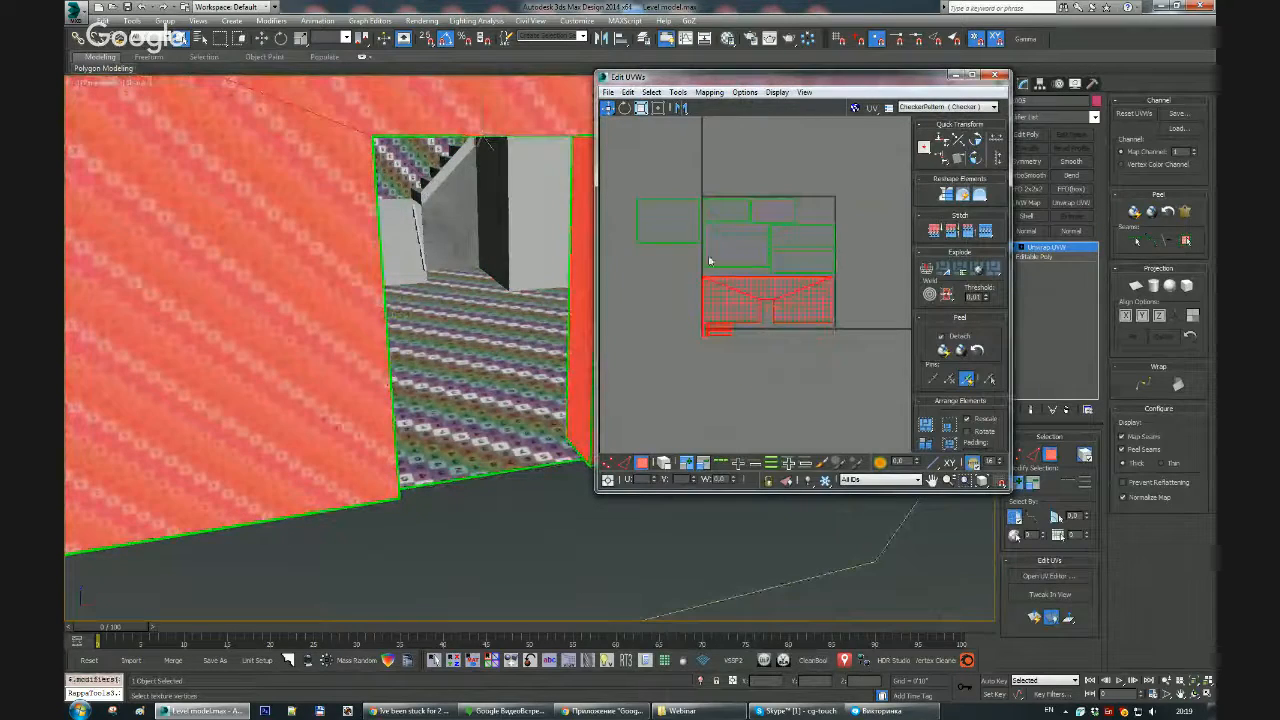
Step: Scale all the shells down together in freeform mode and move them towards the UV tile's lower-left corner
key("ctrl+a")
left_click(658, 108)
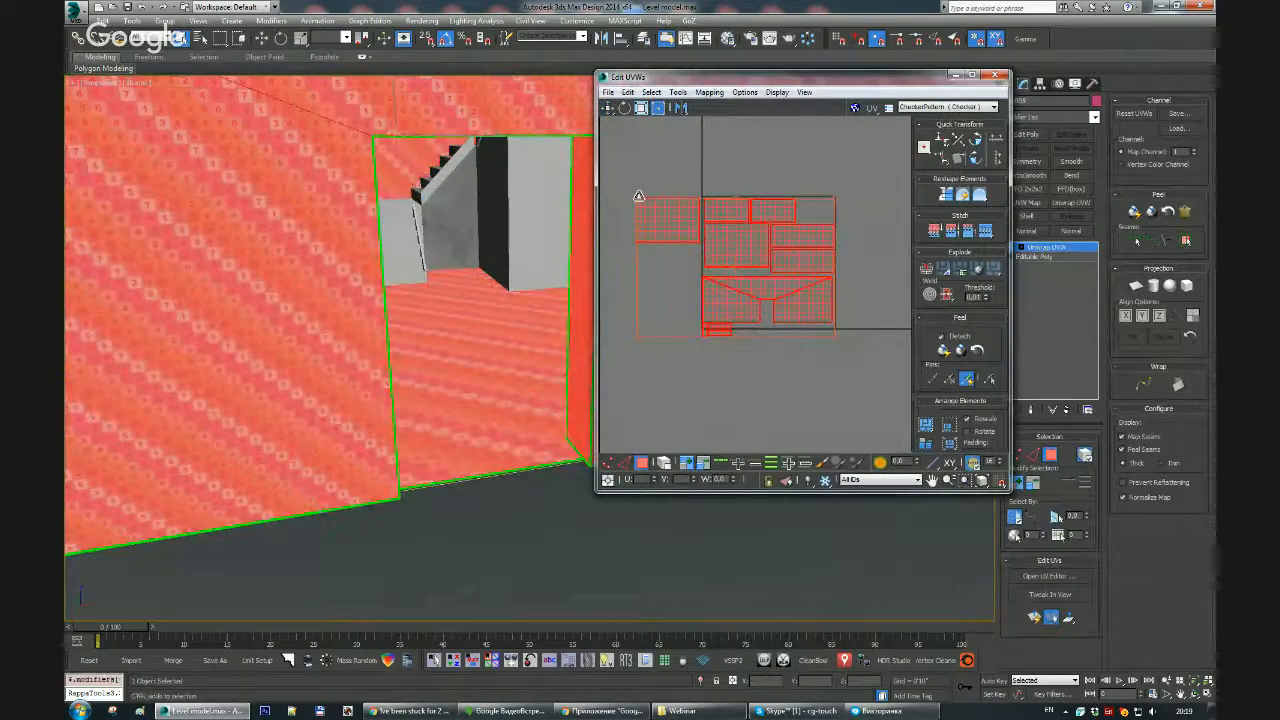
left_click_drag(640, 197, 677, 228)
scroll(762, 256, "up", 2)
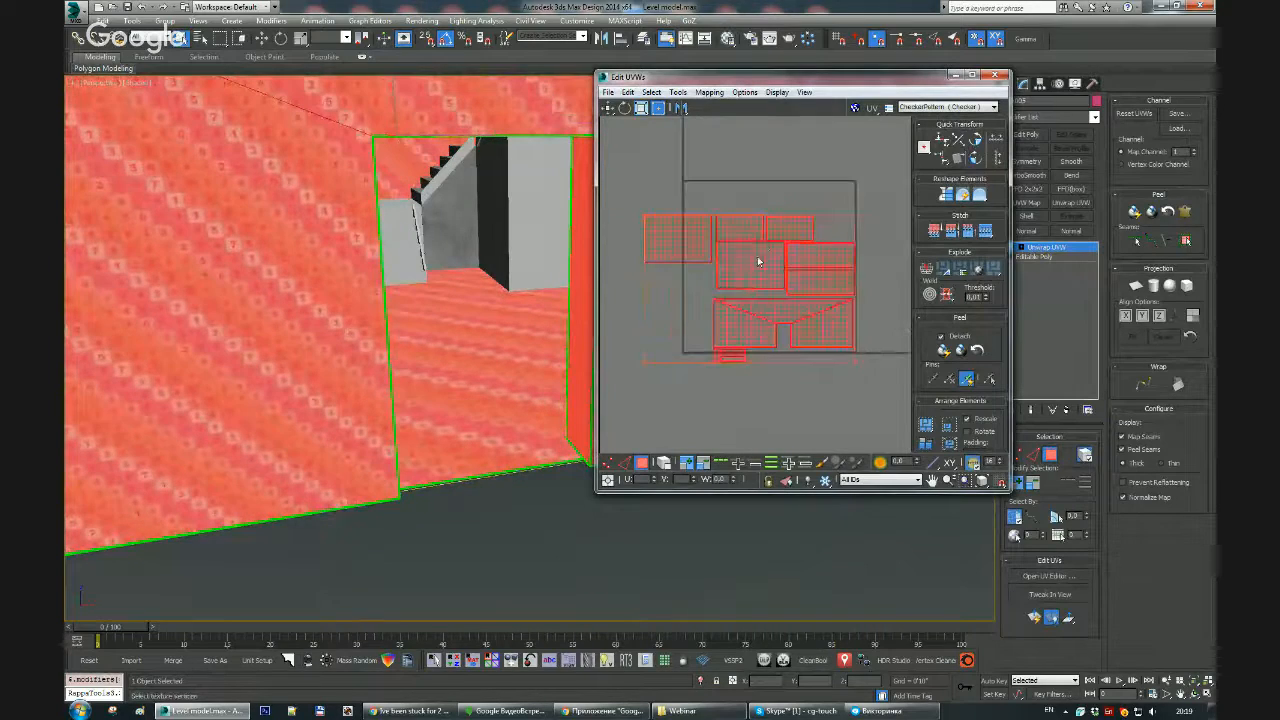
left_click_drag(757, 263, 731, 244)
Step: Rotate the two small end-wall shells 90 degrees along the tile's right edge, and fit the floor shell into the upper-left corner
left_click(655, 208)
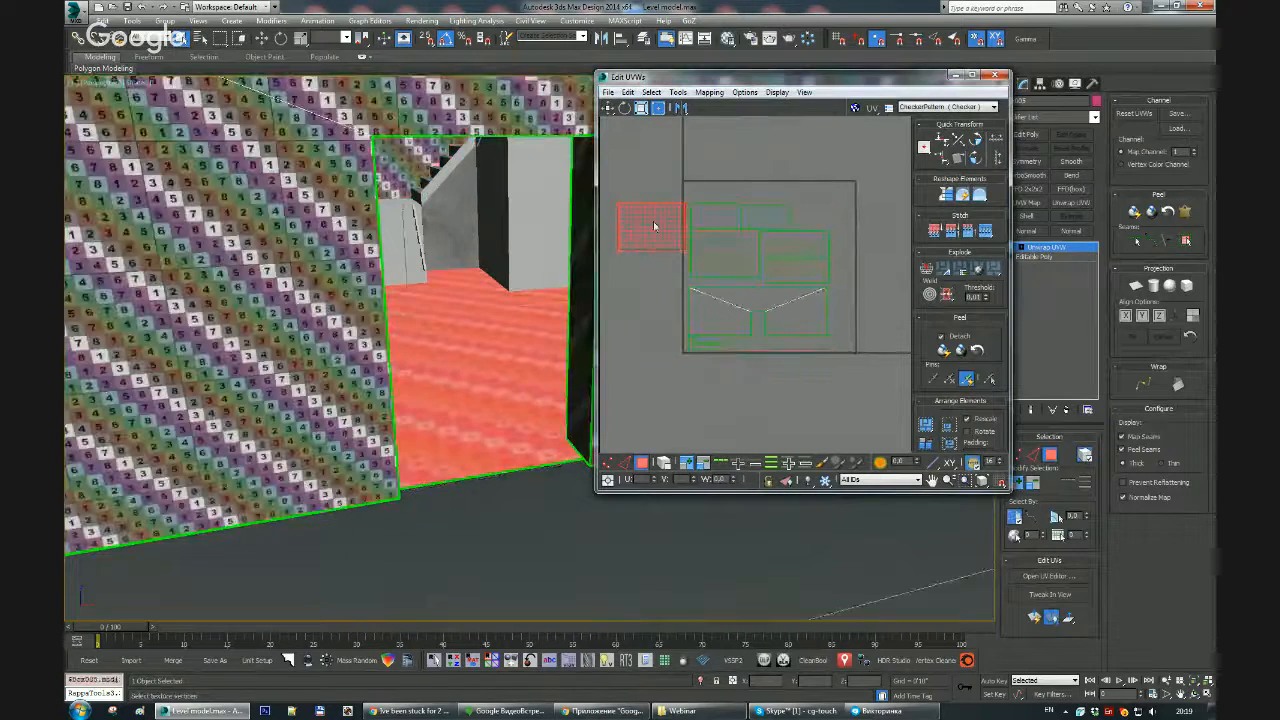
left_click_drag(652, 221, 706, 165)
left_click_drag(734, 218, 825, 266)
left_click(975, 140)
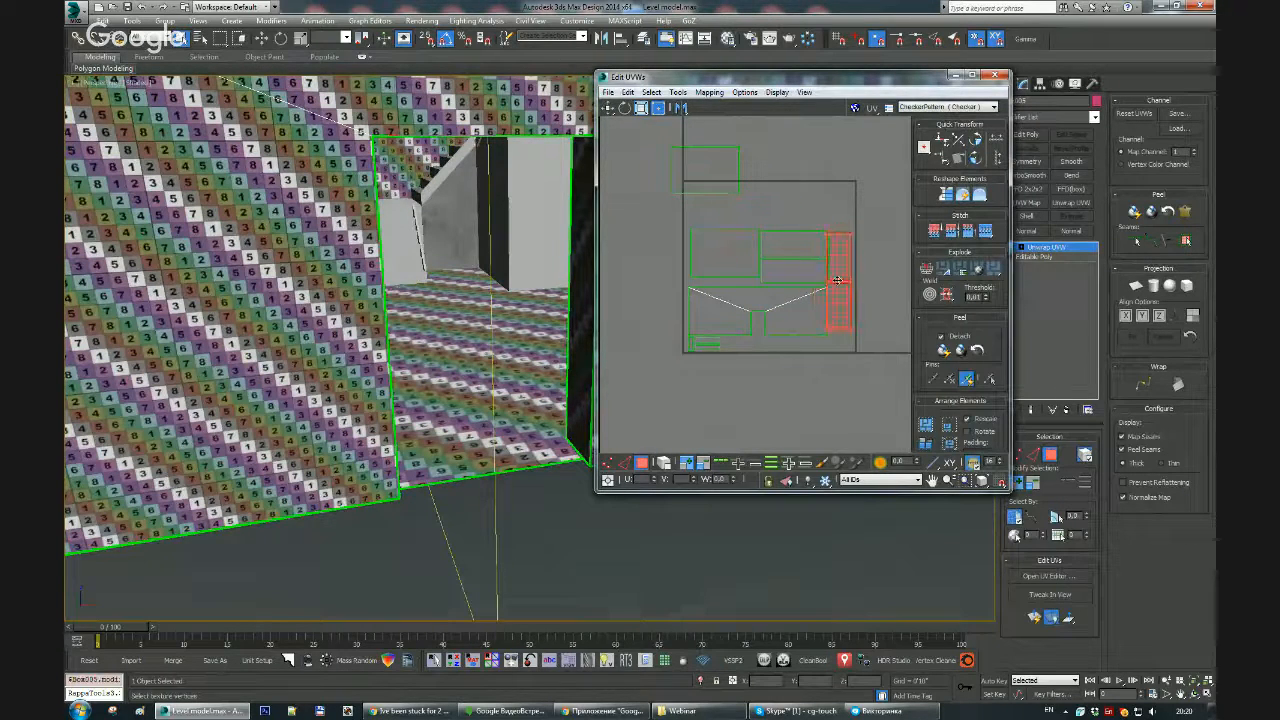
left_click_drag(692, 168, 708, 202)
key("ctrl+a")
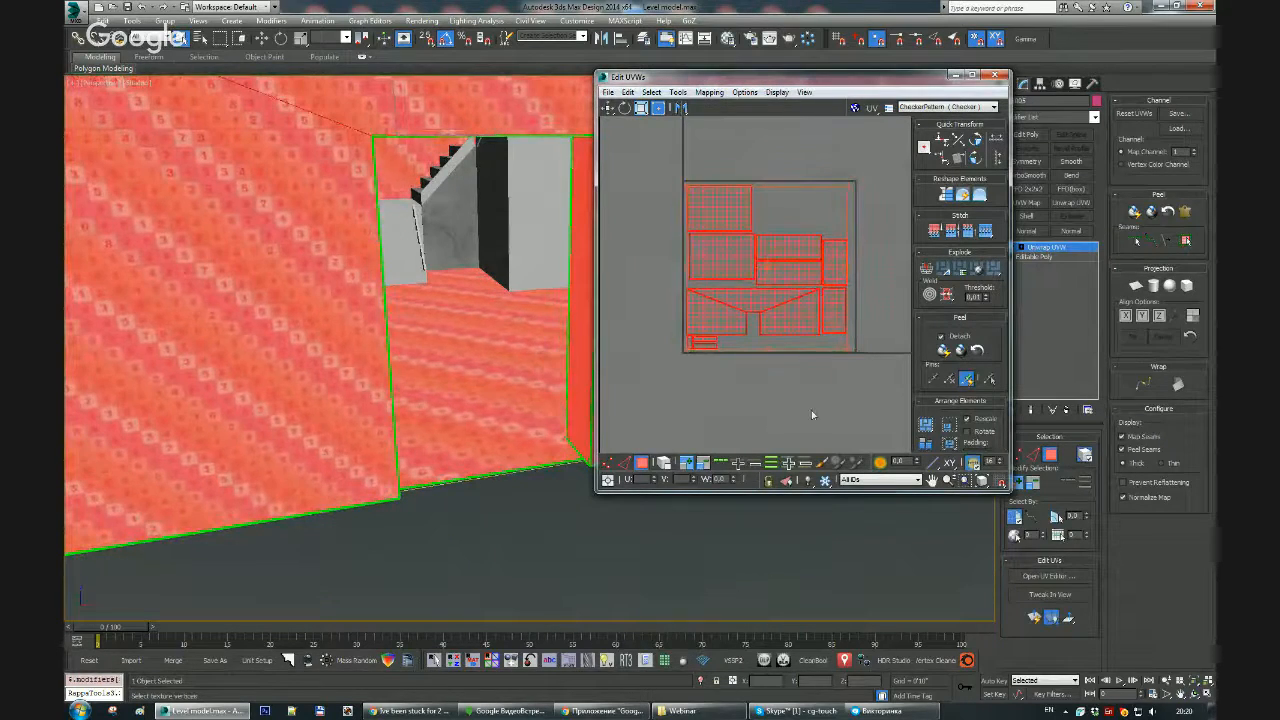
left_click(811, 410)
Step: Check the checker pattern through to the staircase, close the UV editor and return the building to object level
mouse_move(496, 356)
middle_mouse_down("alt")
mouse_move(475, 352)
mouse_move(490, 361)
middle_mouse_up("alt")
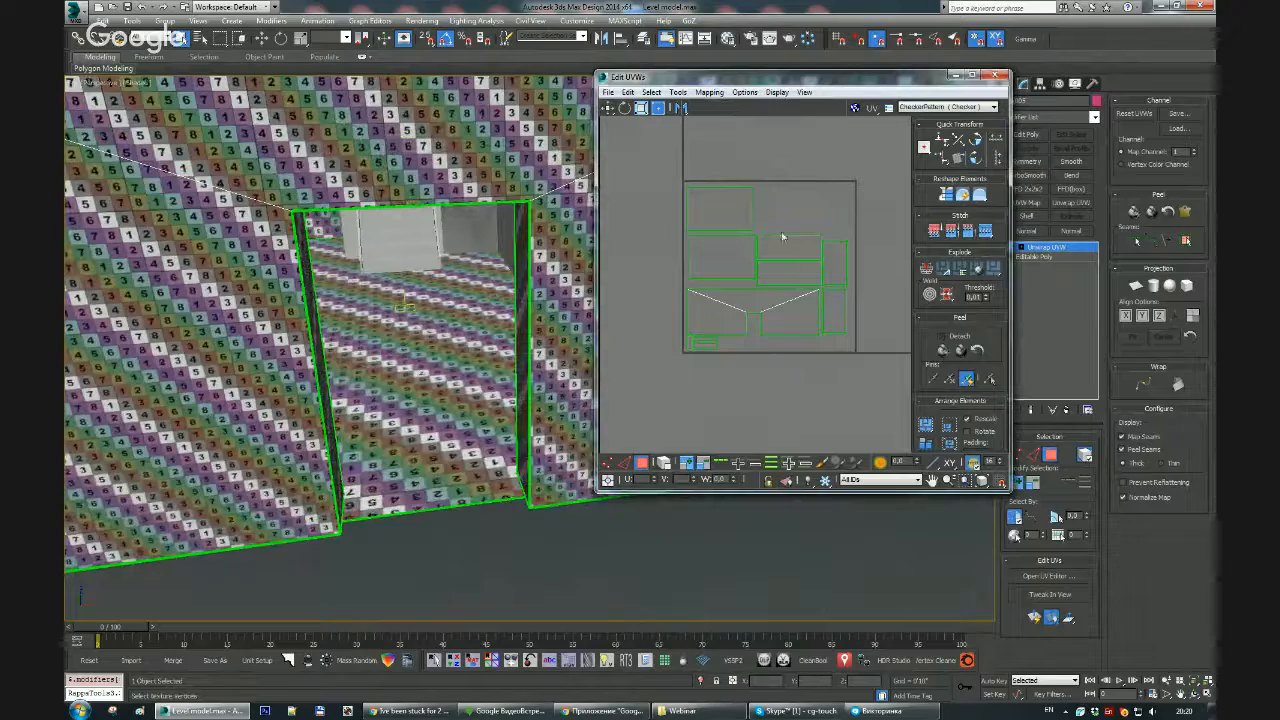
middle_click_drag(468, 368, 439, 321, "alt")
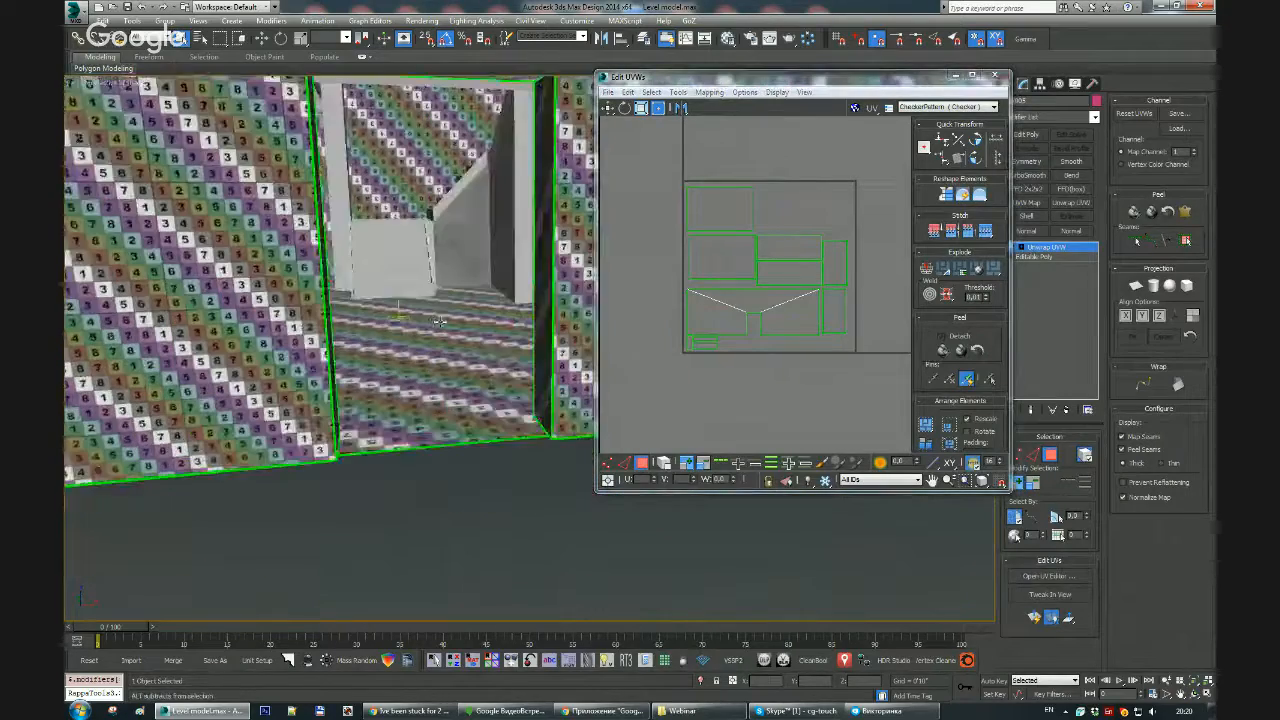
scroll(439, 321, "up", 6)
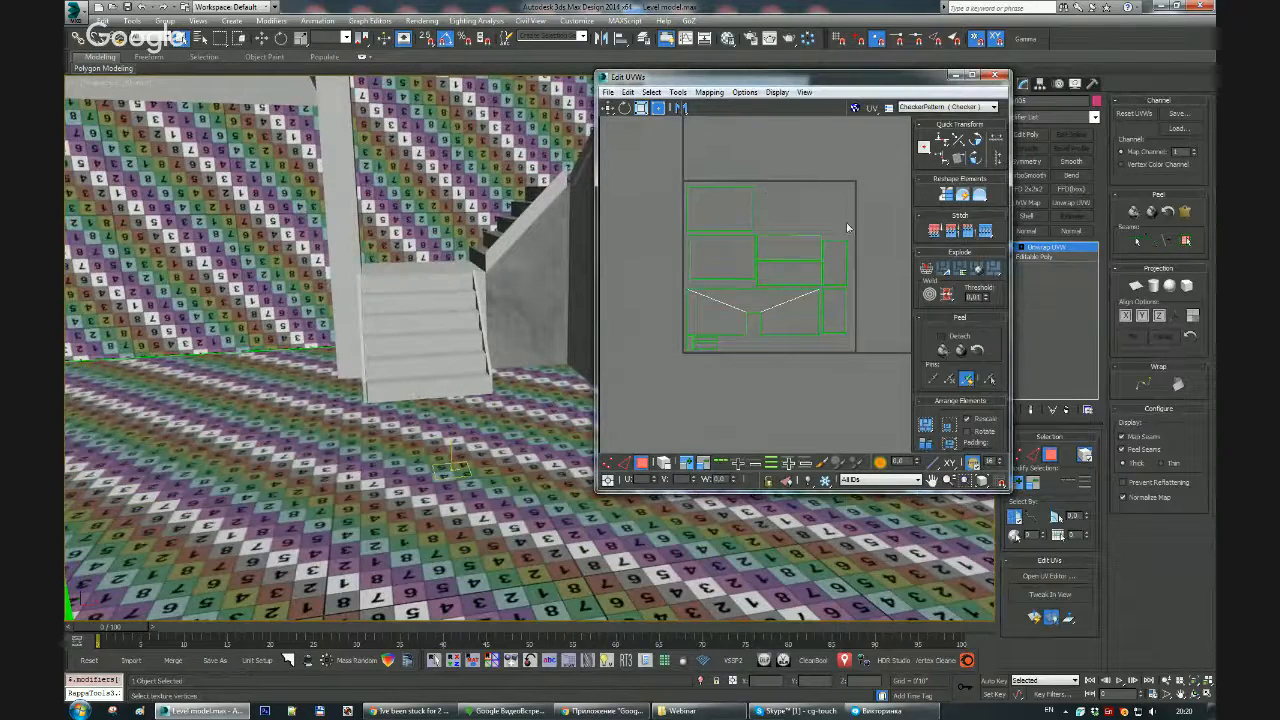
left_click(994, 77)
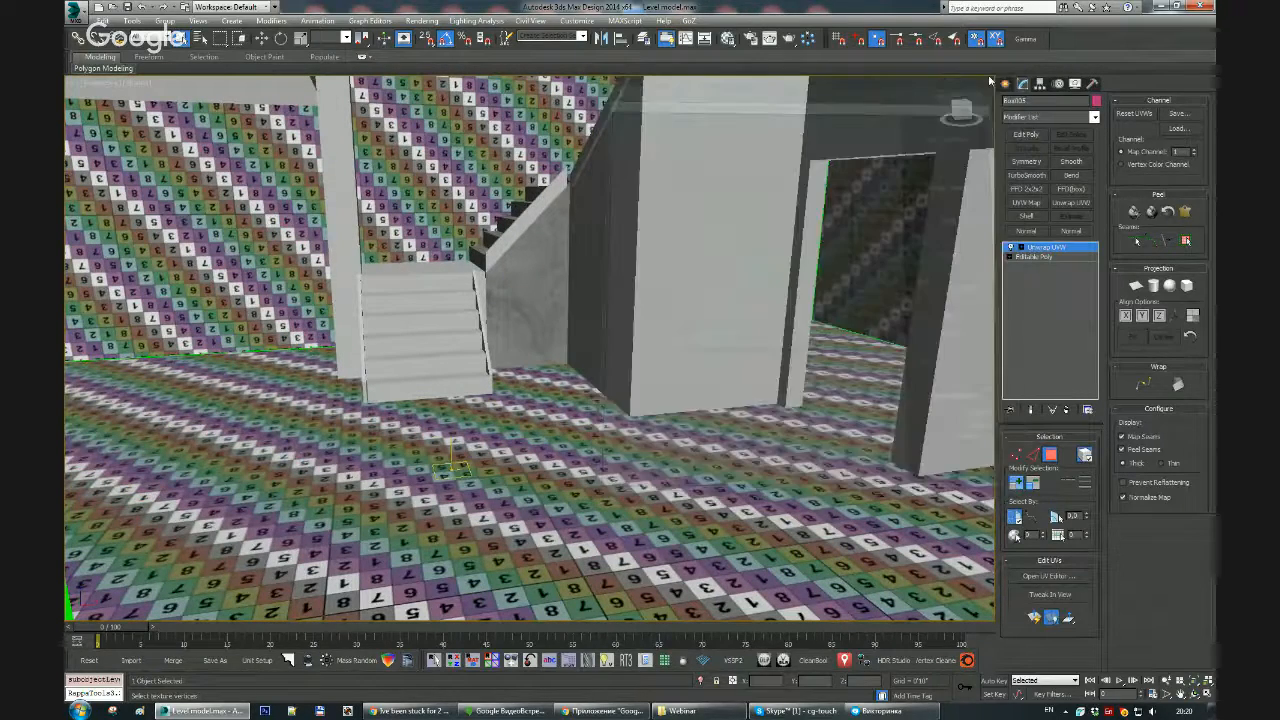
right_click(652, 453)
left_click(586, 434)
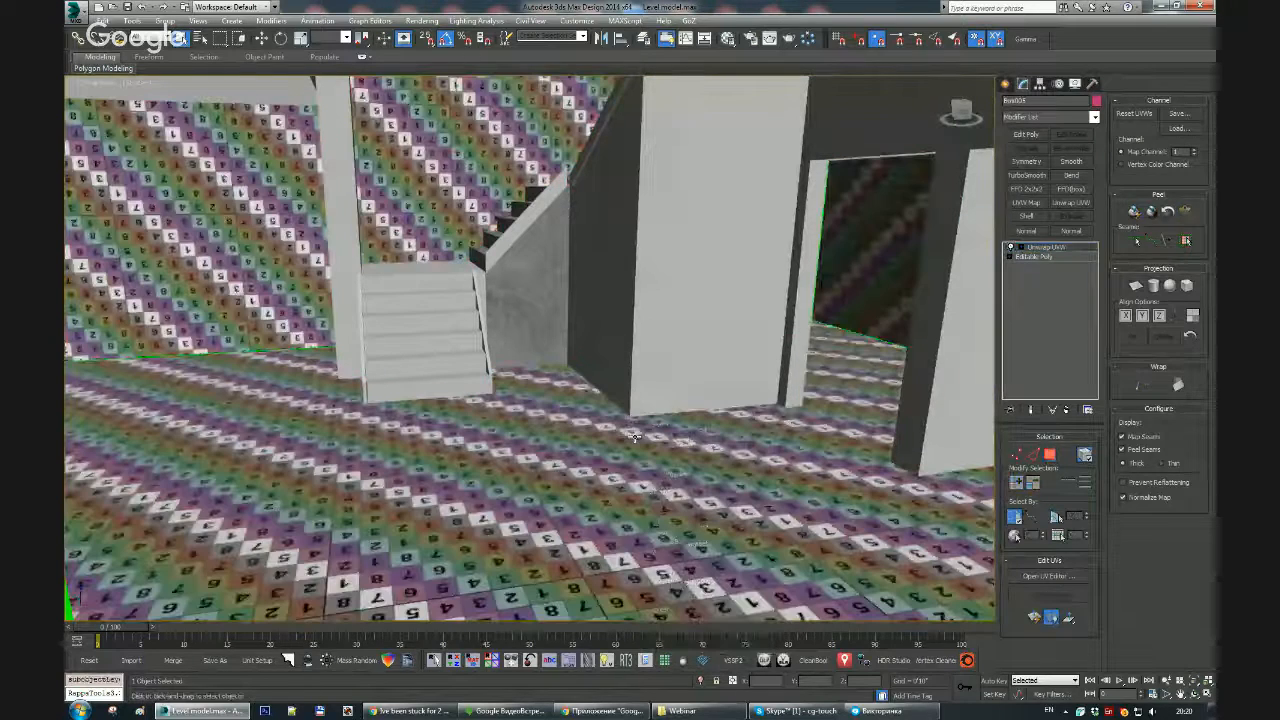
Step: Isolate the staircase and view it from above at an angle
left_click(450, 322)
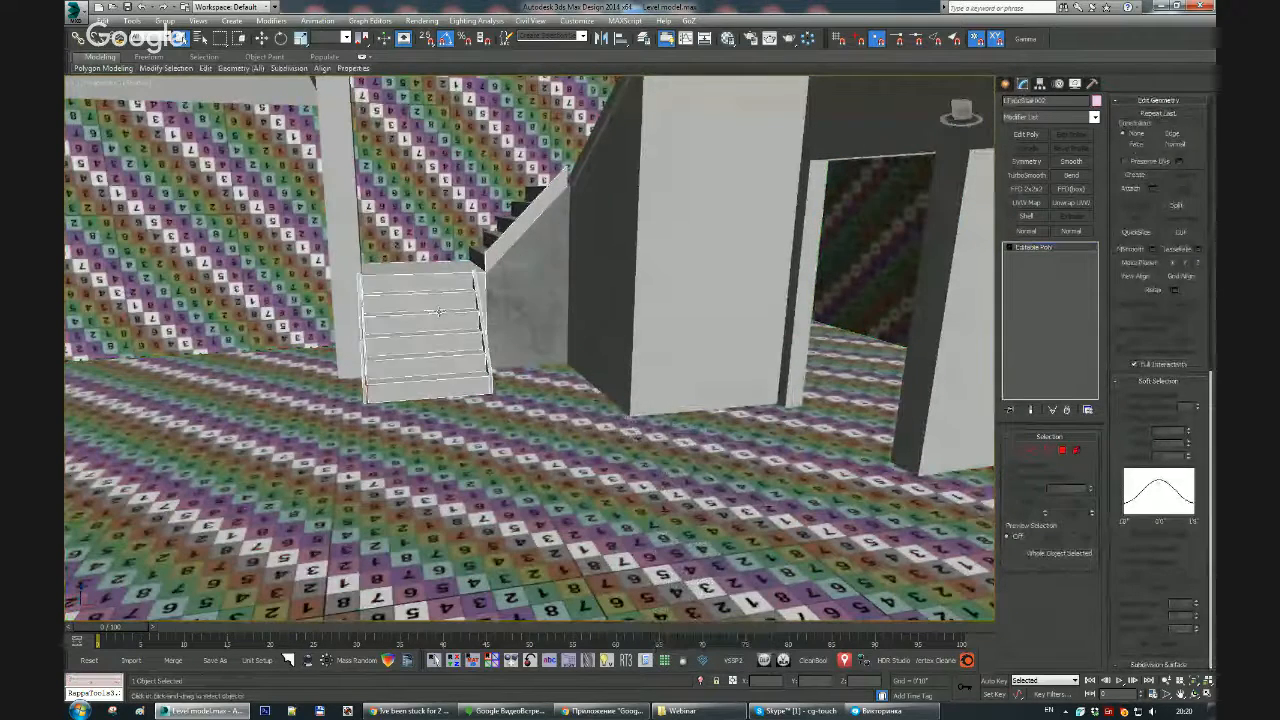
key("alt+q")
middle_click_drag(458, 312, 514, 238, "alt")
middle_click_drag(582, 273, 598, 290, "alt")
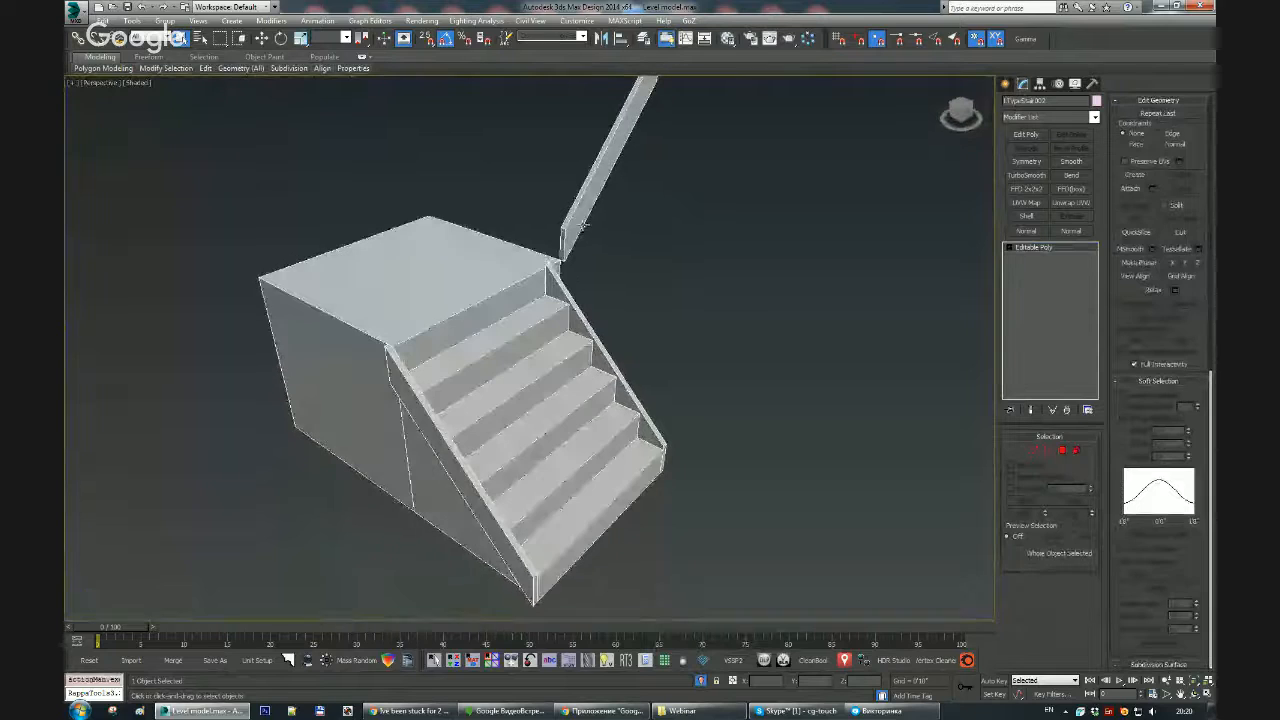
Step: Select the upper slanted board of the staircase as an element and detach it as a separate object
key("5")
left_click(577, 207)
left_click(585, 324)
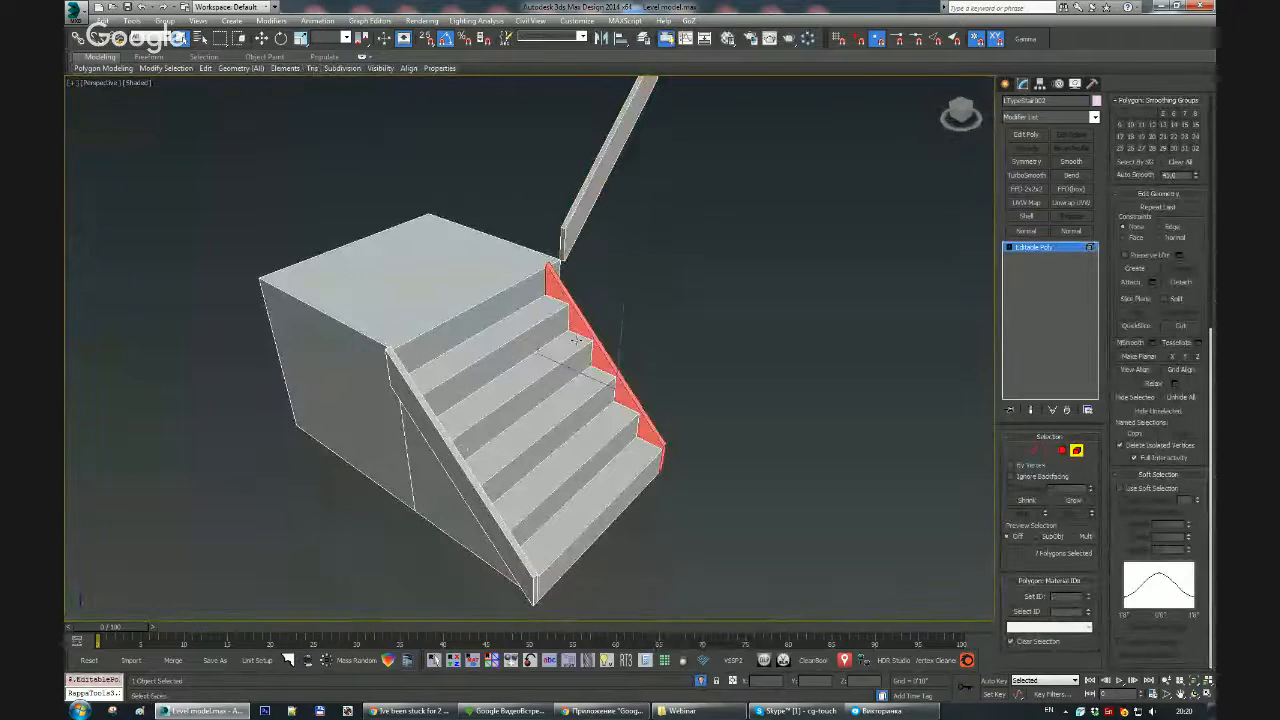
left_click(440, 454)
key("ctrl+z")
key("ctrl+z")
key("shift+z")
middle_click_drag(617, 258, 604, 327, "alt")
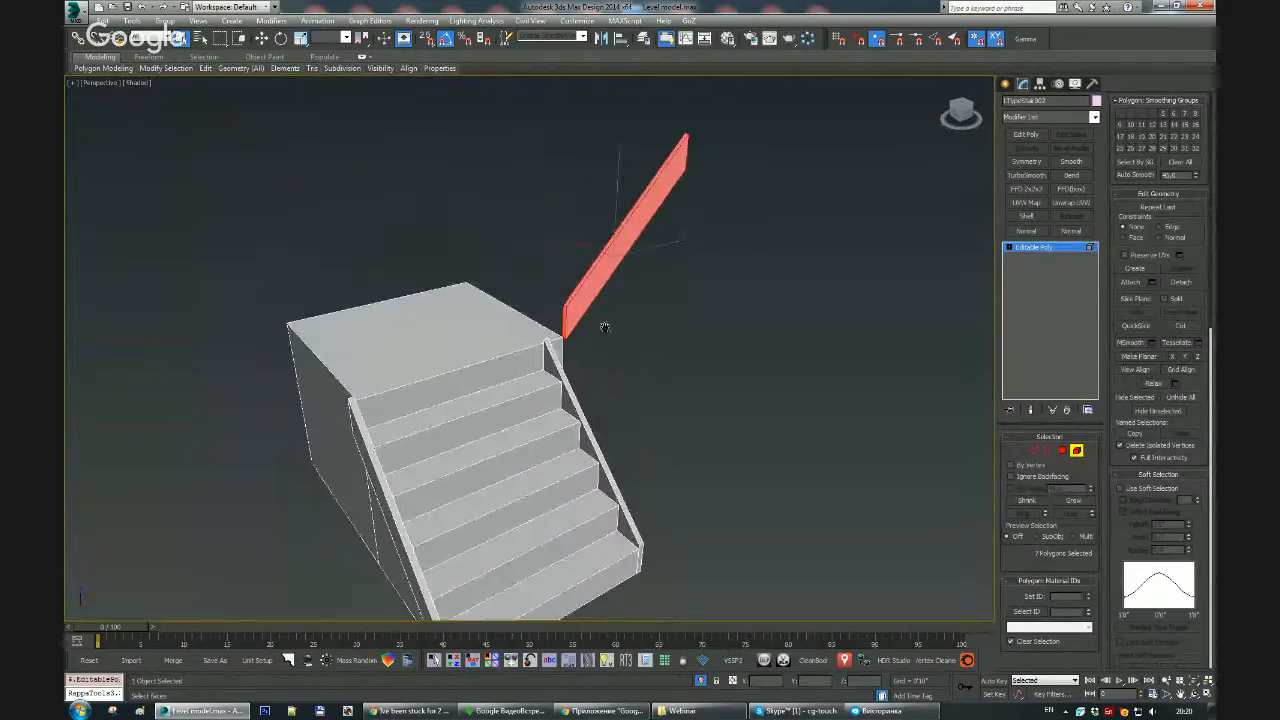
left_click(1180, 282)
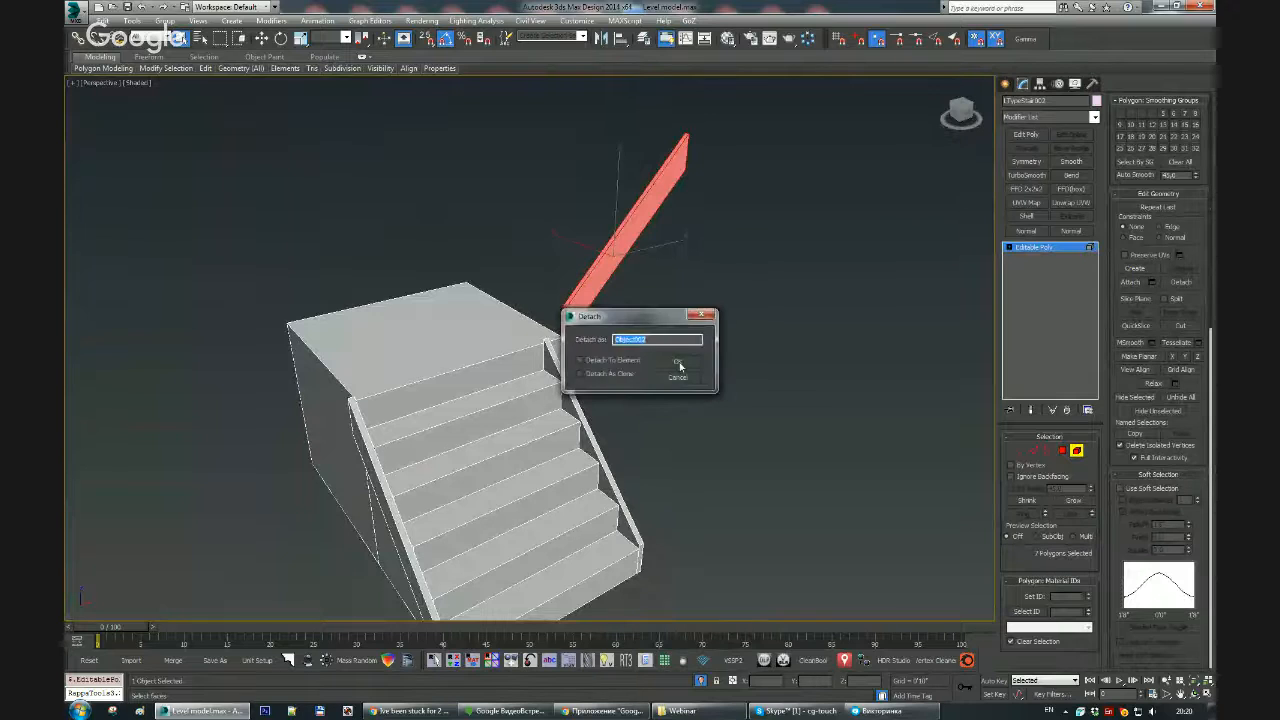
left_click(679, 363)
Step: Detach the two slanted boards flanking the steps as separate objects and return the staircase to object level
left_click(593, 436)
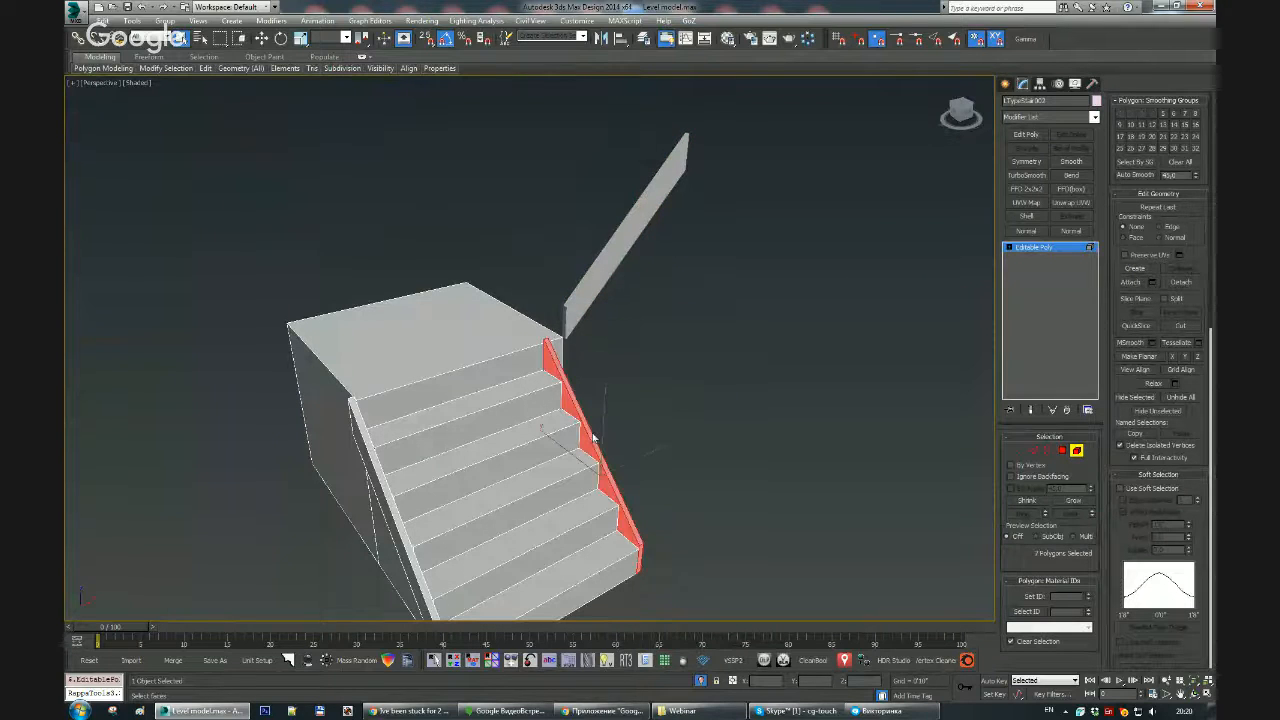
left_click(1181, 283)
left_click(677, 365)
left_click(363, 460)
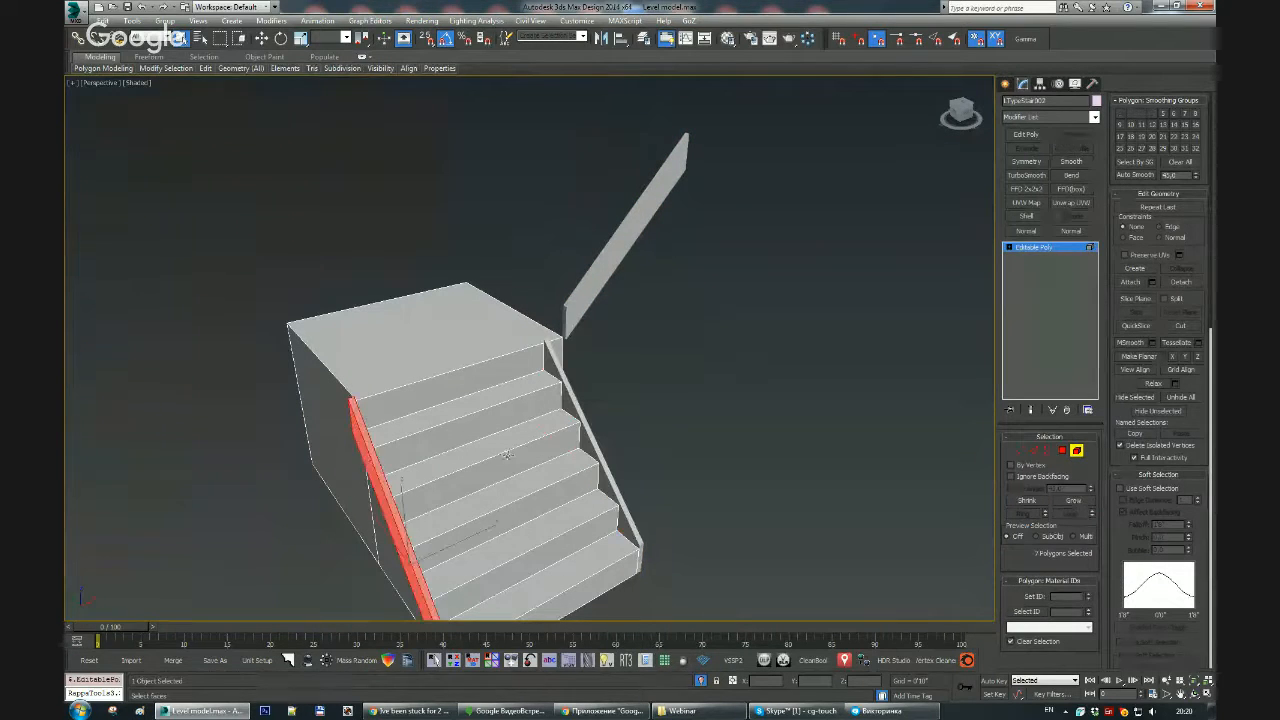
left_click(1178, 283)
left_click(678, 366)
right_click(678, 360)
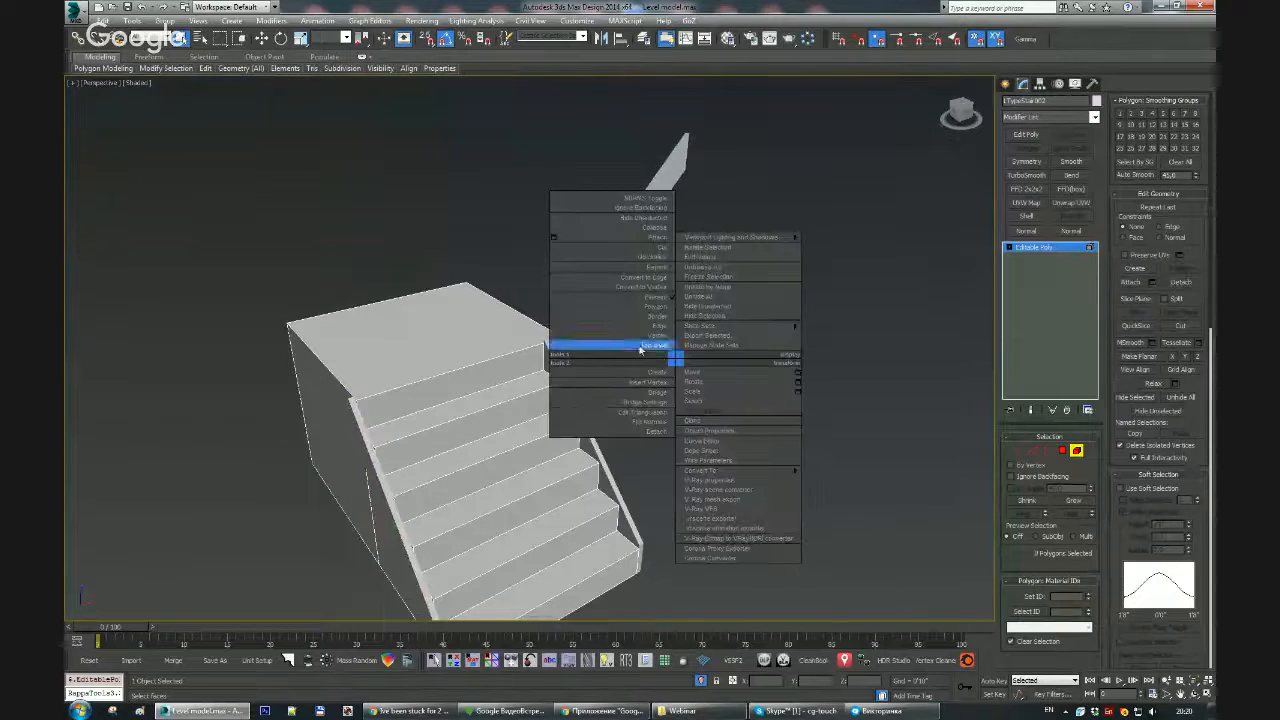
left_click(643, 347)
Step: Select the three detached slanted boards without the staircase and isolate them
scroll(460, 383, "down", 4)
left_click_drag(285, 257, 545, 450)
left_click(480, 405, "alt")
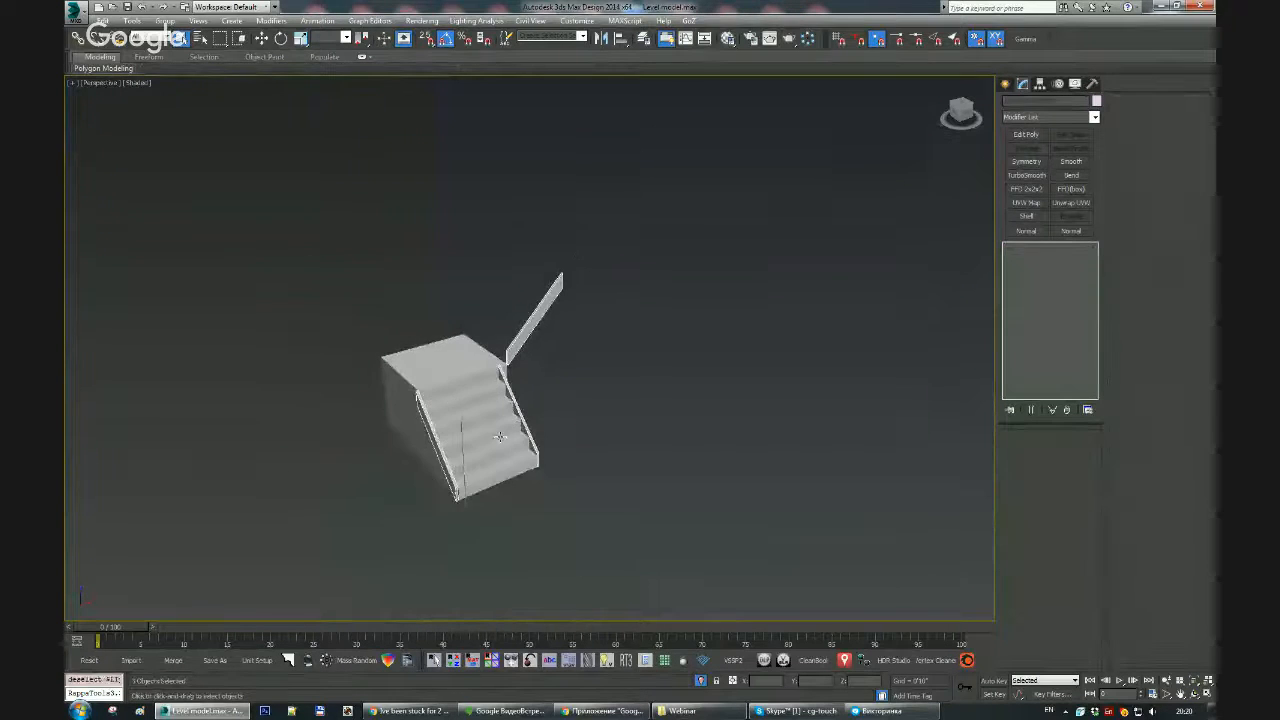
key("alt+q")
Step: Assign the checker material to the three isolated boards and close the material editor
key("m")
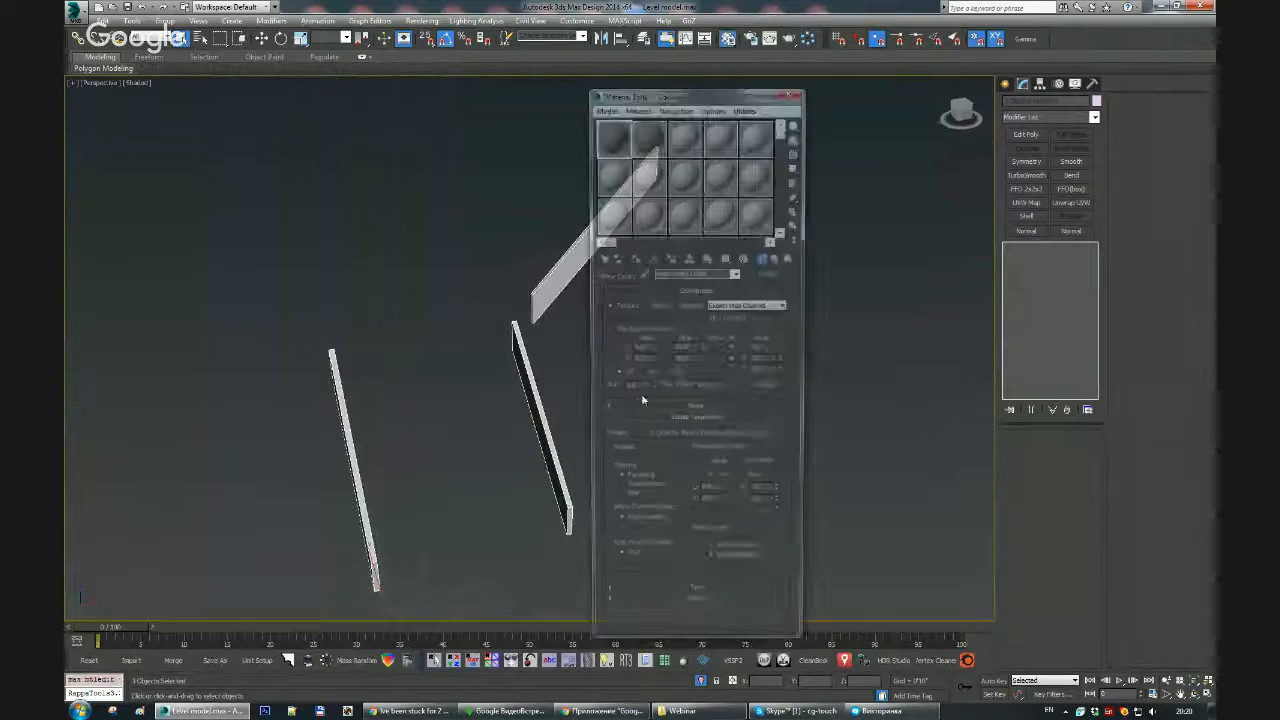
left_click(633, 258)
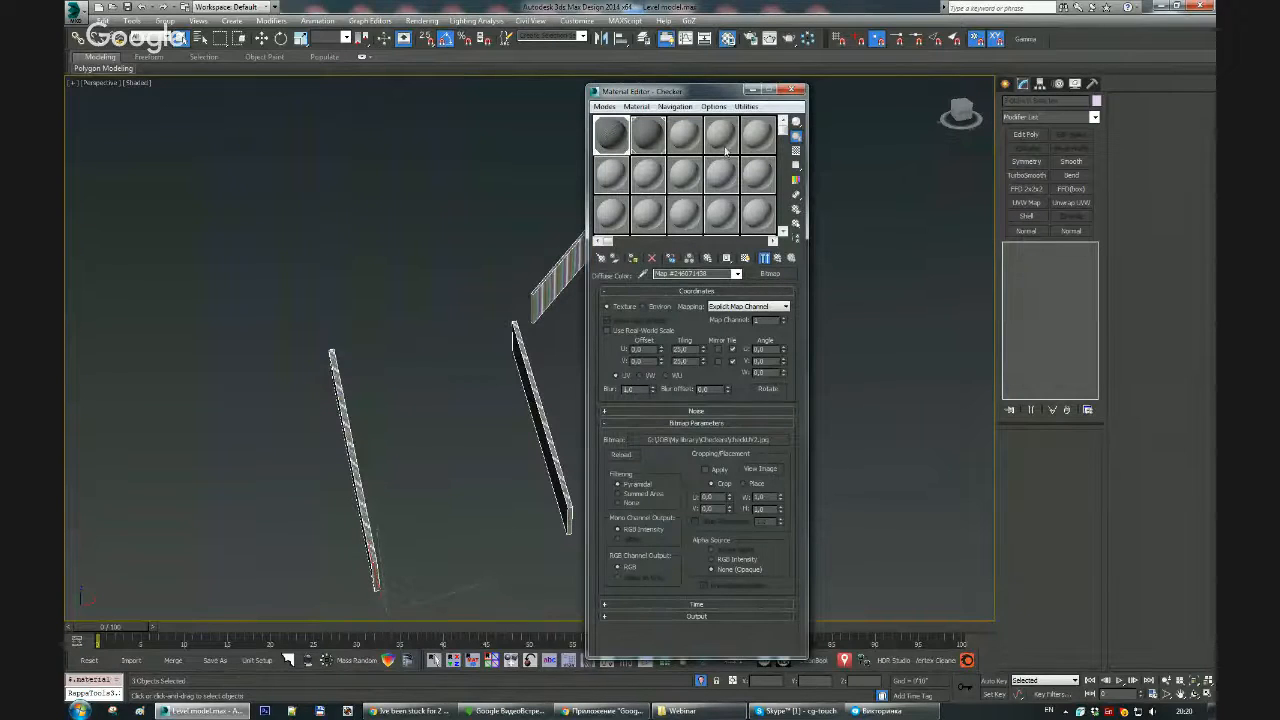
left_click(791, 91)
Step: Select the upper slanted board, add an Unwrap UVW modifier and open its UV editor
left_click(601, 239)
key("z")
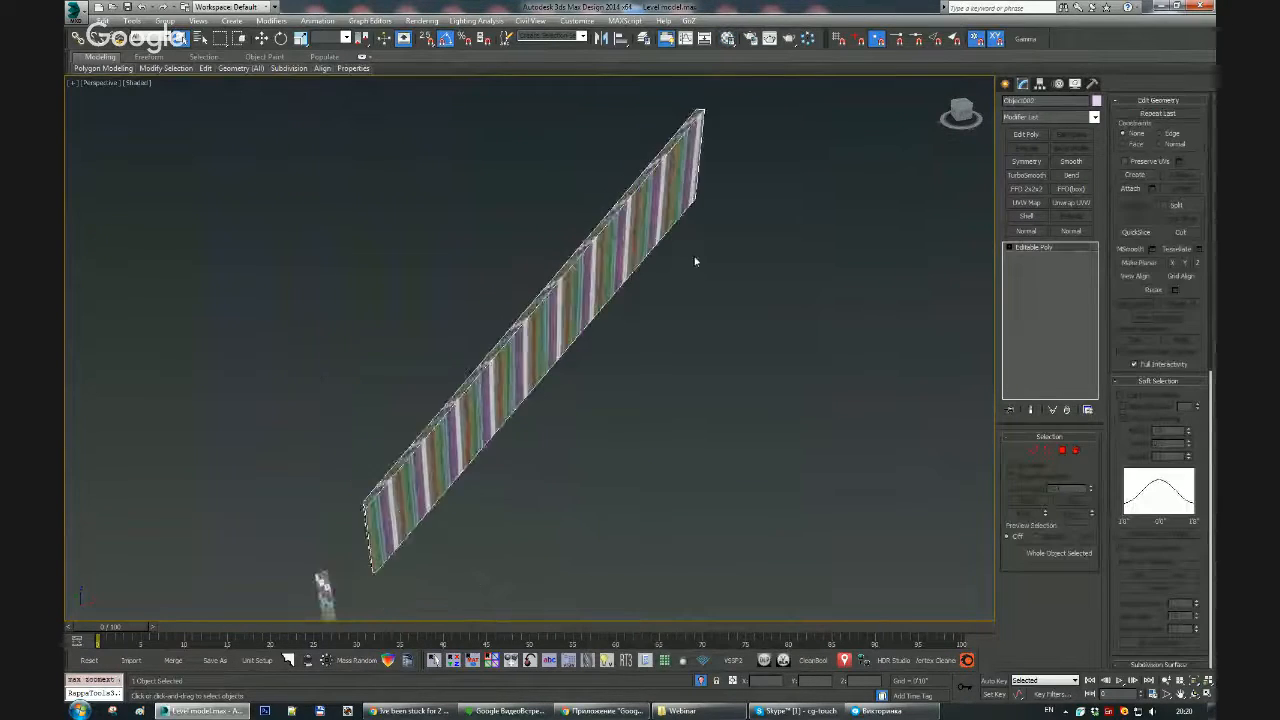
middle_click_drag(694, 260, 747, 402, "alt")
left_click(1071, 208)
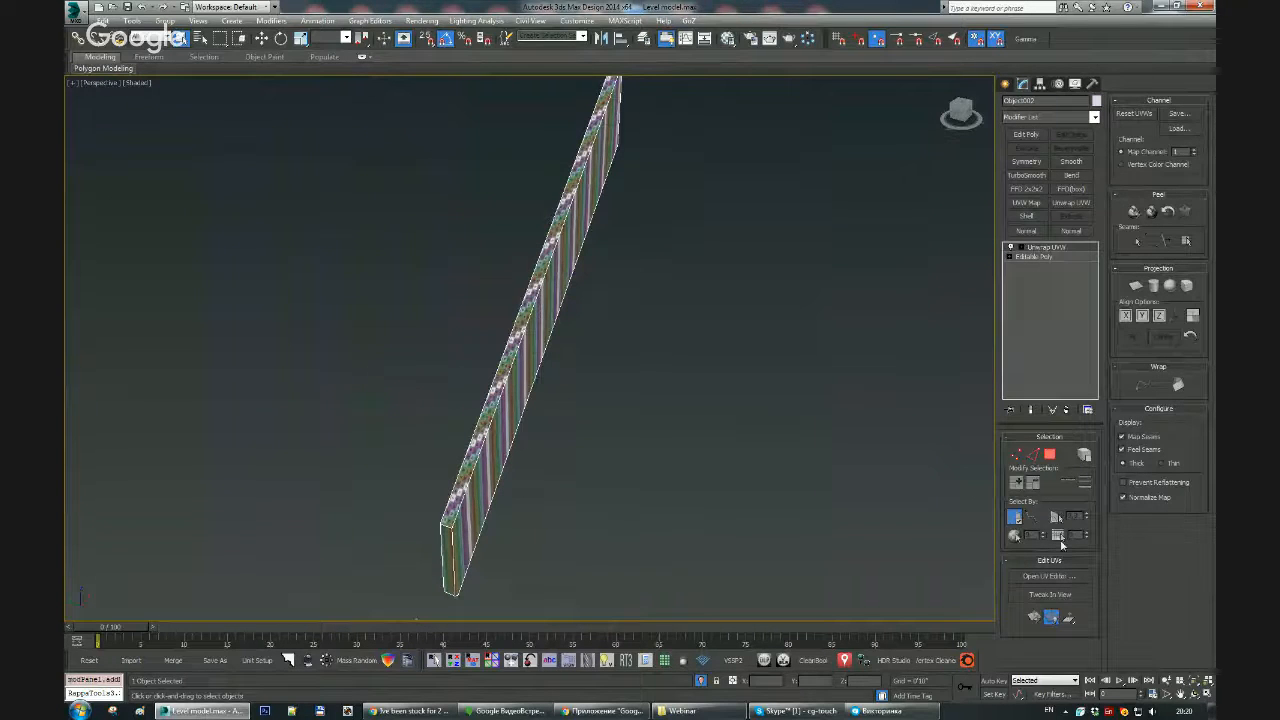
left_click(1049, 576)
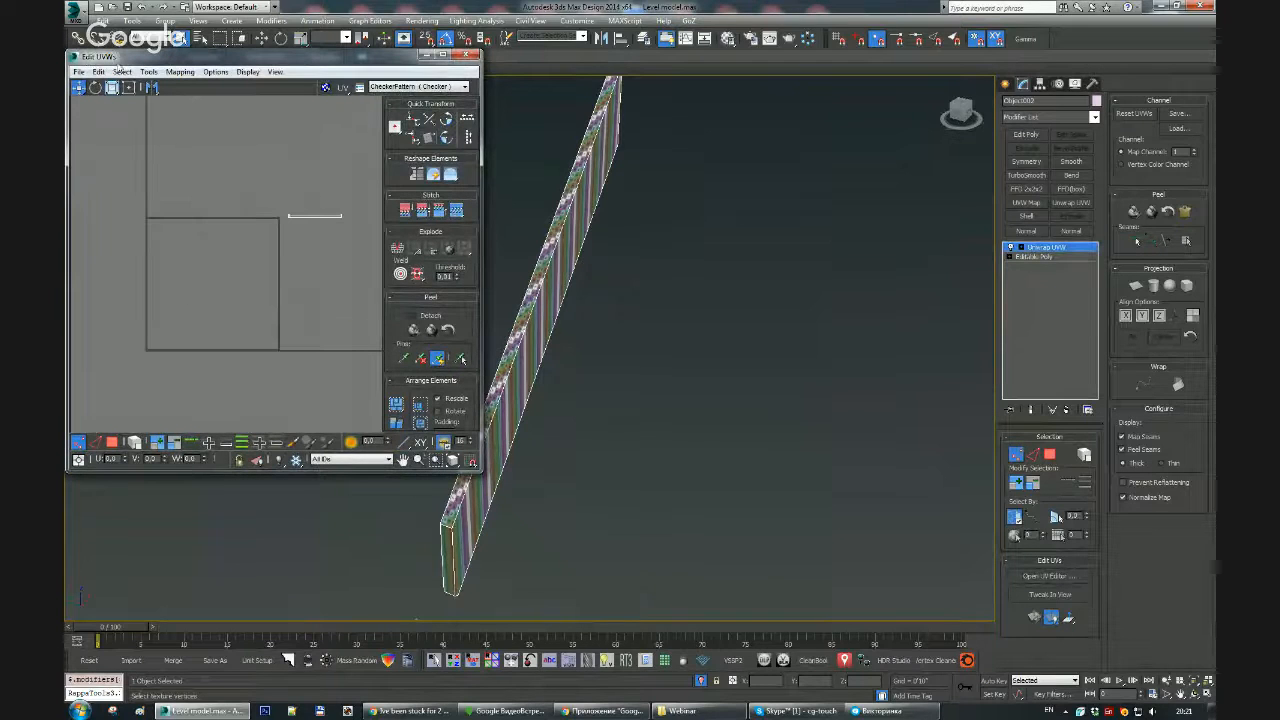
Step: Select all polygons of the board and apply Flatten Mapping to them
left_click(112, 442)
left_click(134, 442)
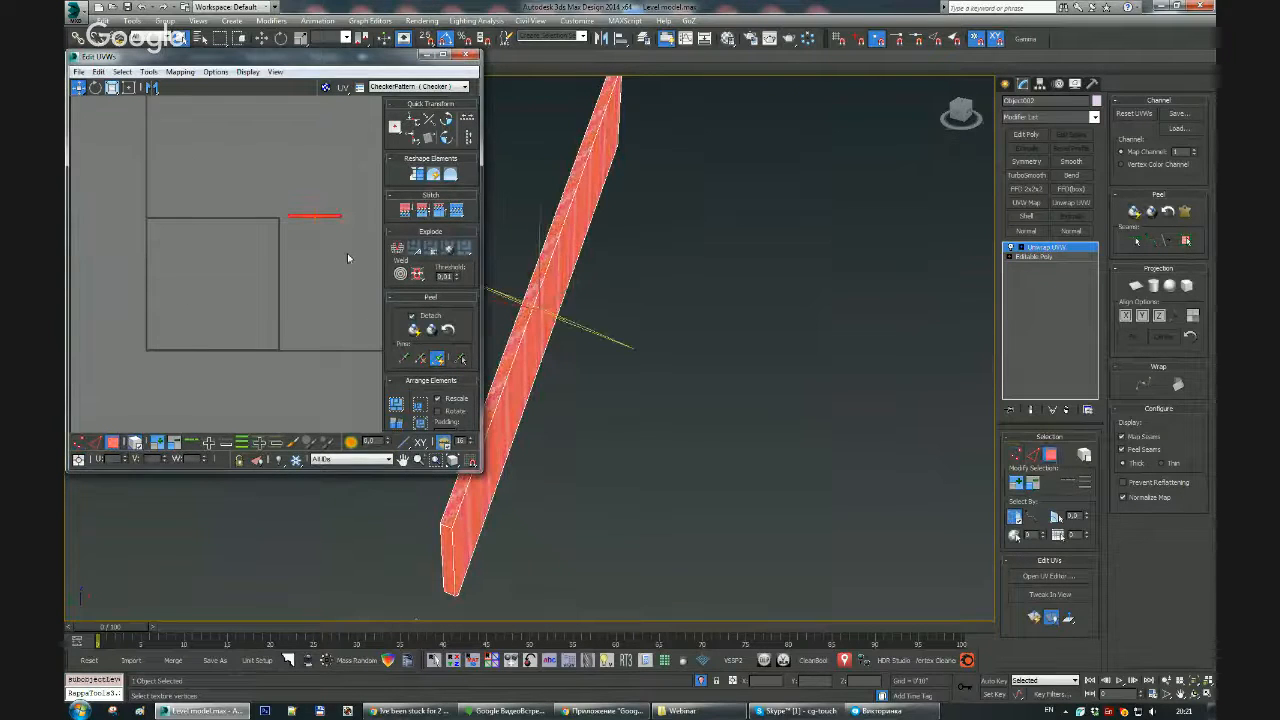
left_click(181, 72)
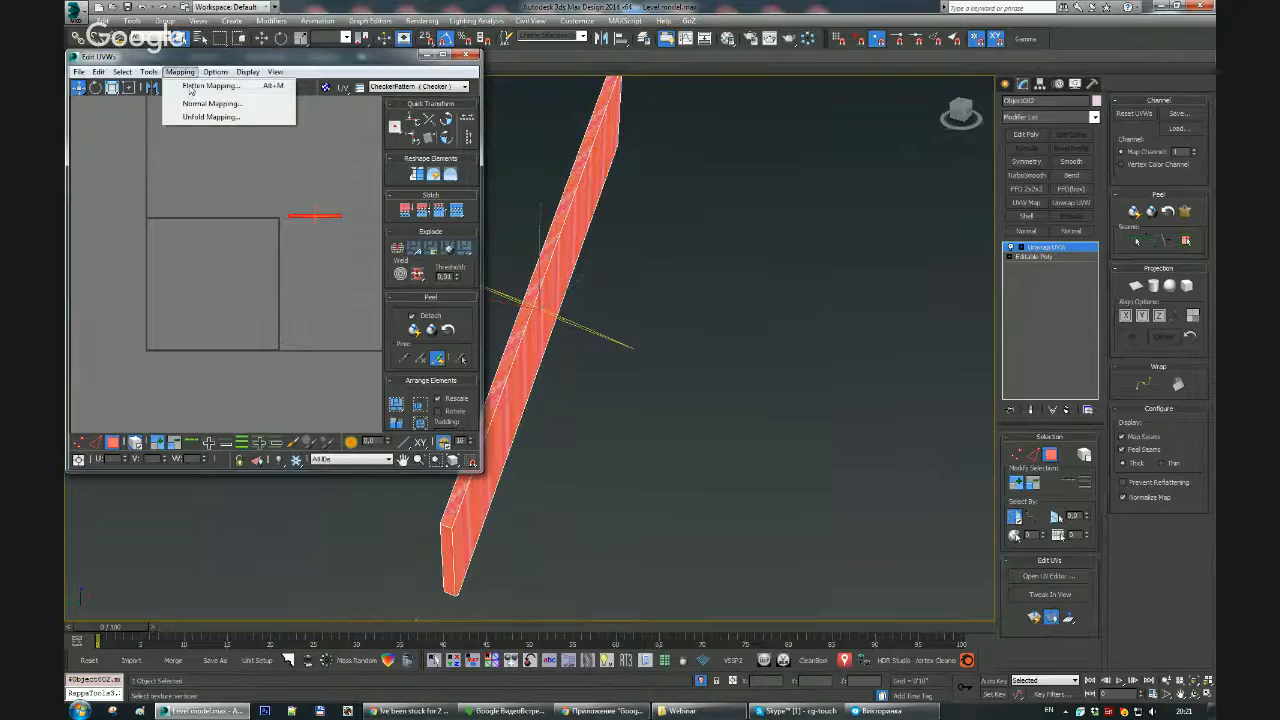
left_click(205, 86)
left_click(216, 84)
Step: Place the UV editor beside the board, deselect the flattened shells and widen the editor window
left_click_drag(268, 59, 909, 99)
middle_click_drag(650, 250, 525, 278, "alt")
scroll(888, 350, "up", 3)
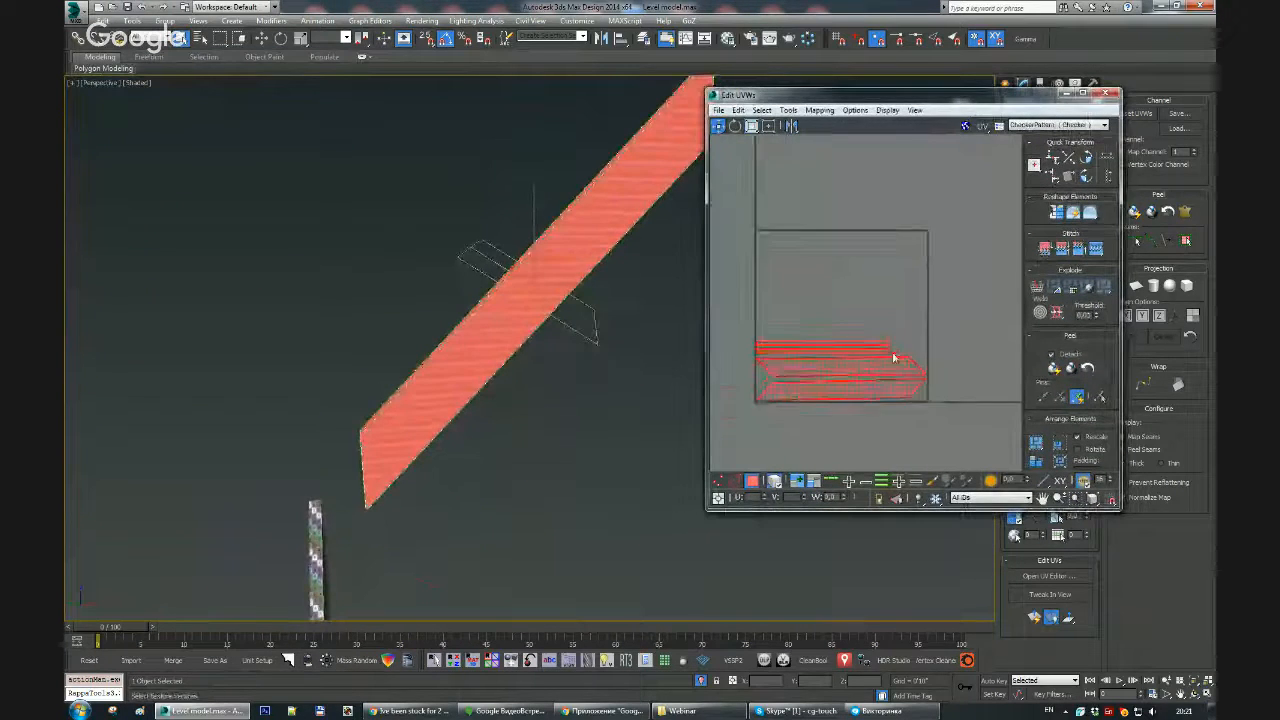
left_click(935, 312)
scroll(877, 368, "up", 2)
middle_click_drag(877, 368, 930, 320)
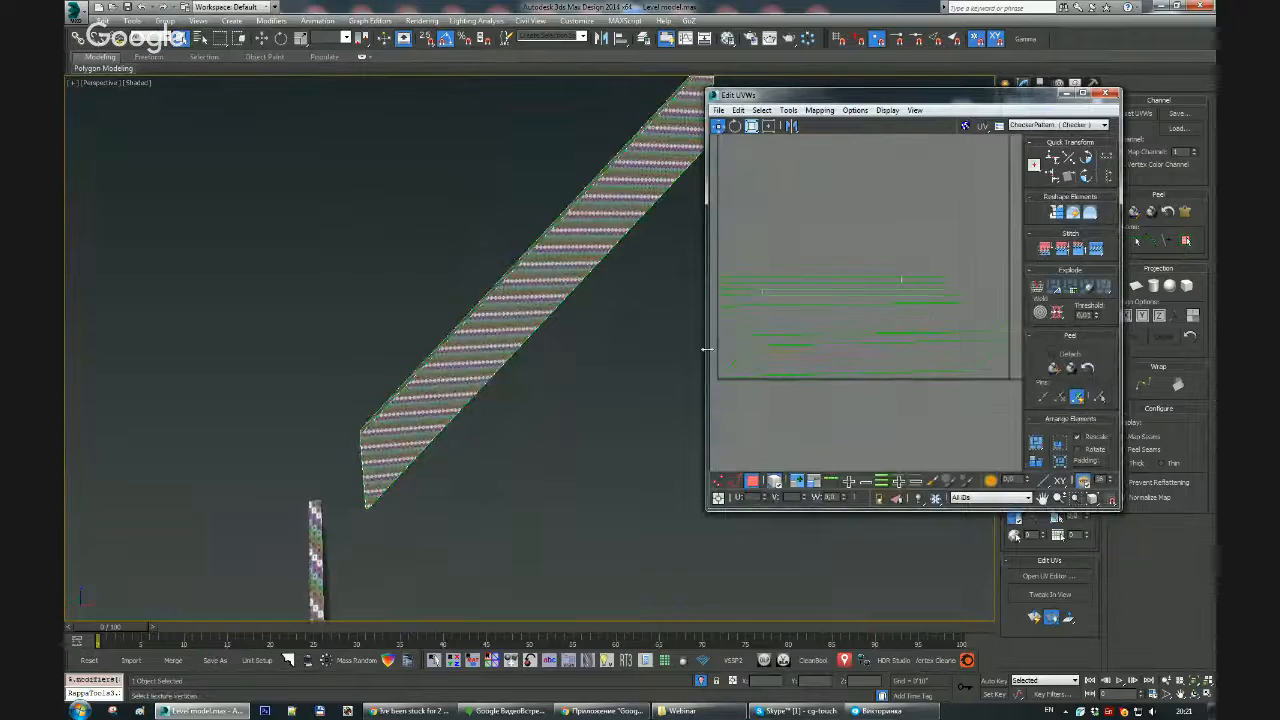
left_click_drag(707, 350, 636, 350)
Step: Stitch the narrow strips to the large side face along their shared long edges
left_click(704, 481)
left_click(665, 481)
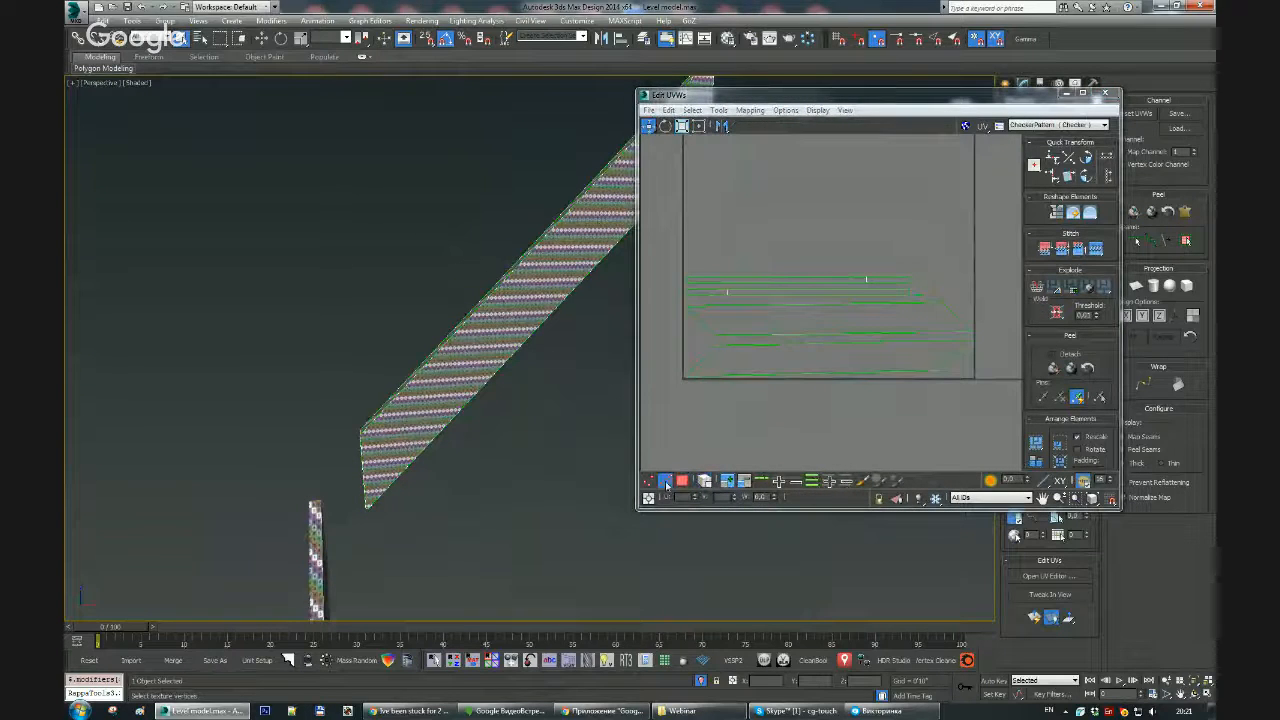
left_click(770, 340)
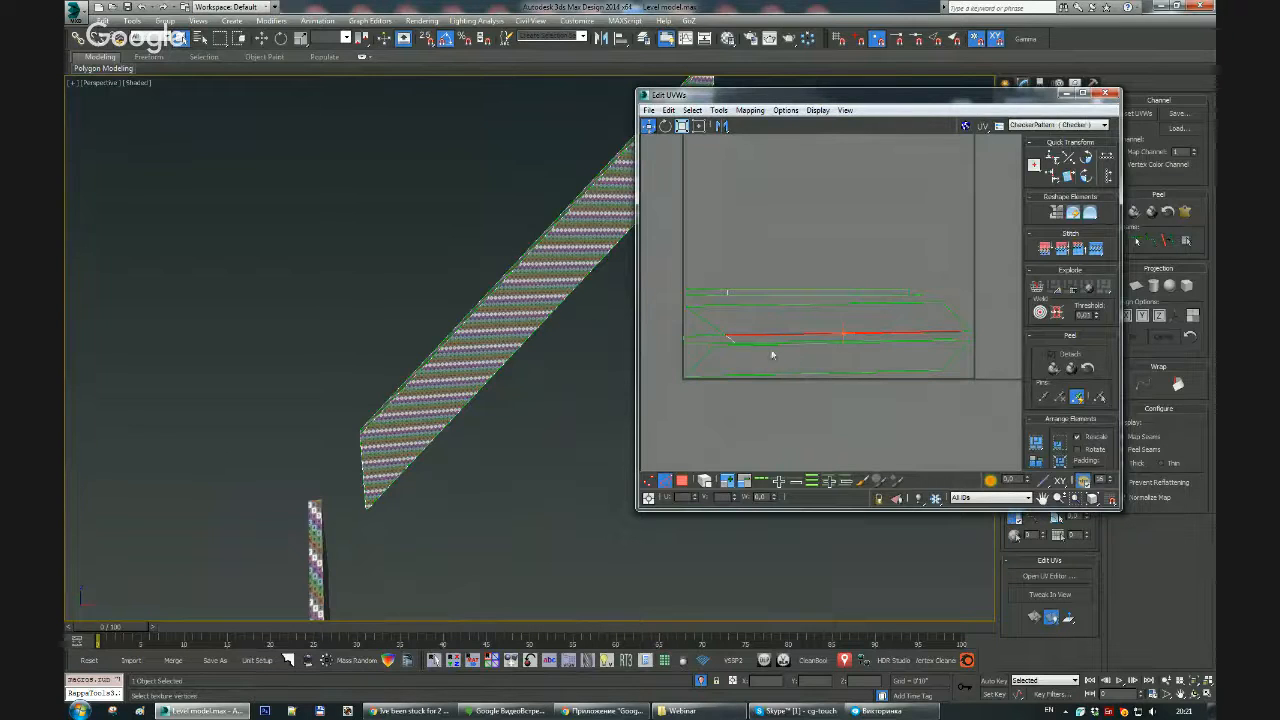
left_click(760, 342)
key("s")
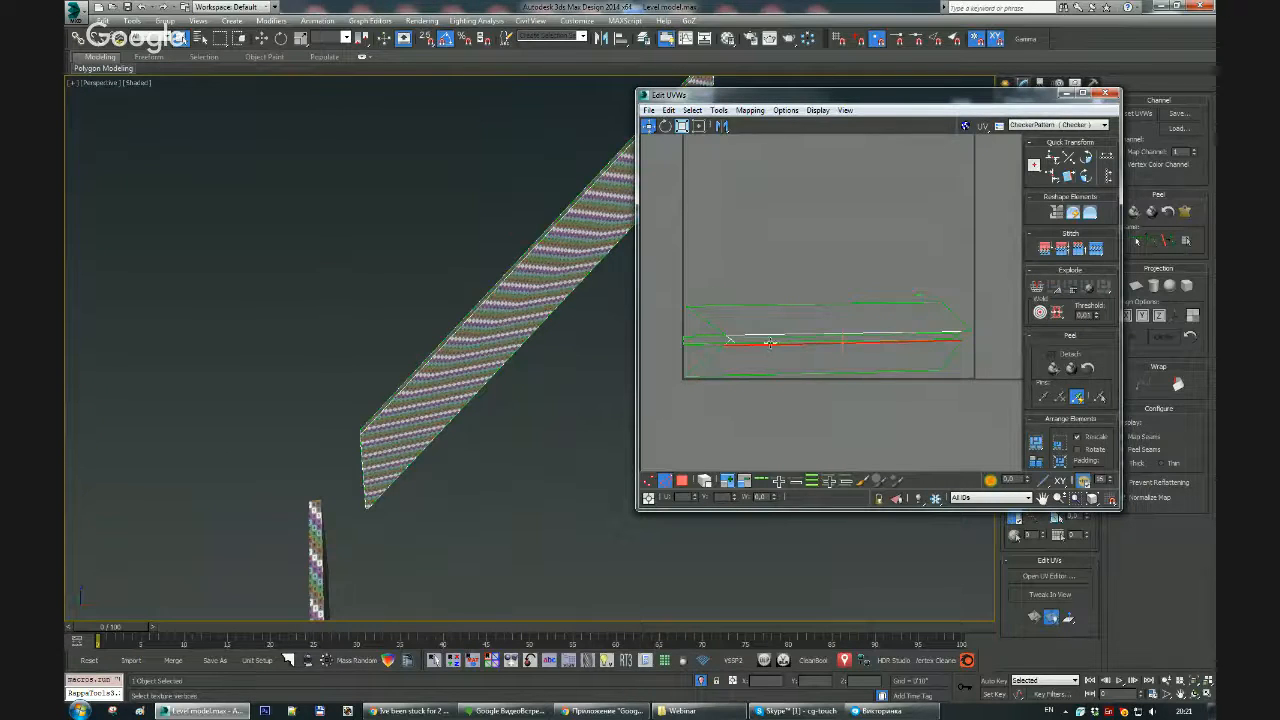
Step: Move the large stitched shell up, clear of the overlapping lower shell
key("3")
key("5")
left_click(798, 332)
left_click_drag(798, 332, 790, 254)
left_click(798, 288)
Step: Stitch the remaining long edges to join the two large side faces and the narrow strips into one shell
key("2")
left_click(772, 342)
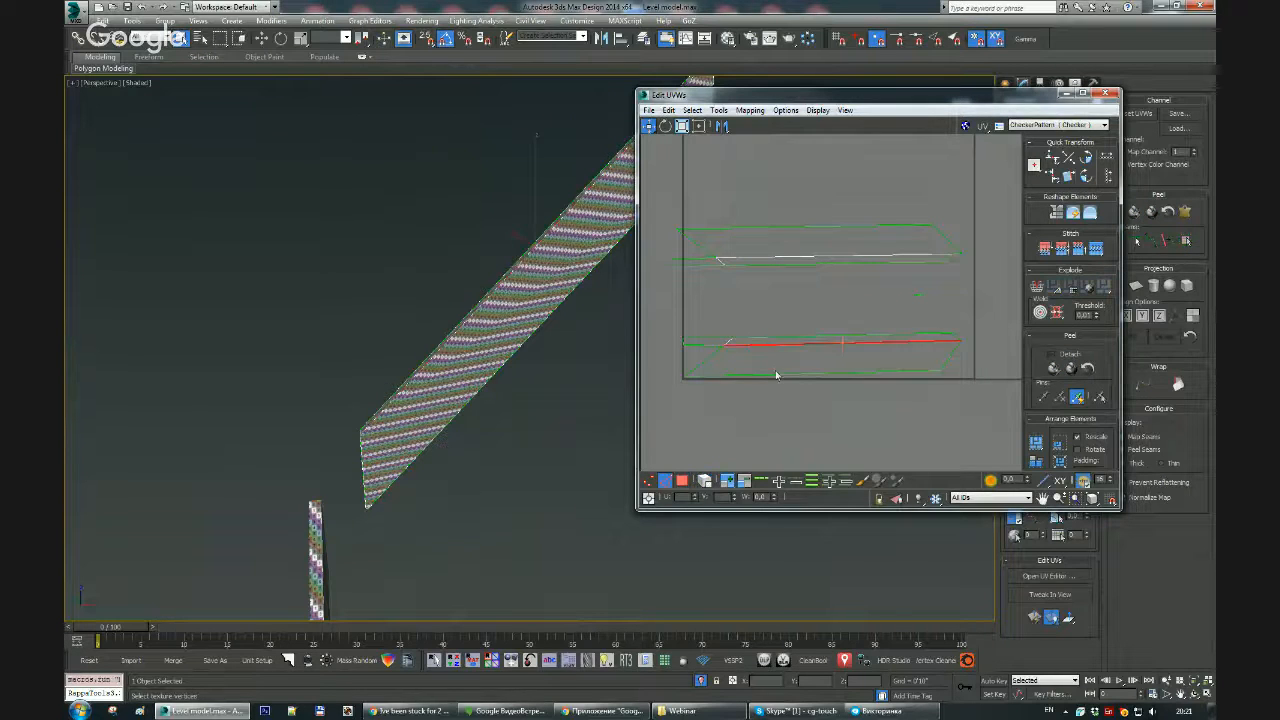
left_click(776, 377)
key("s")
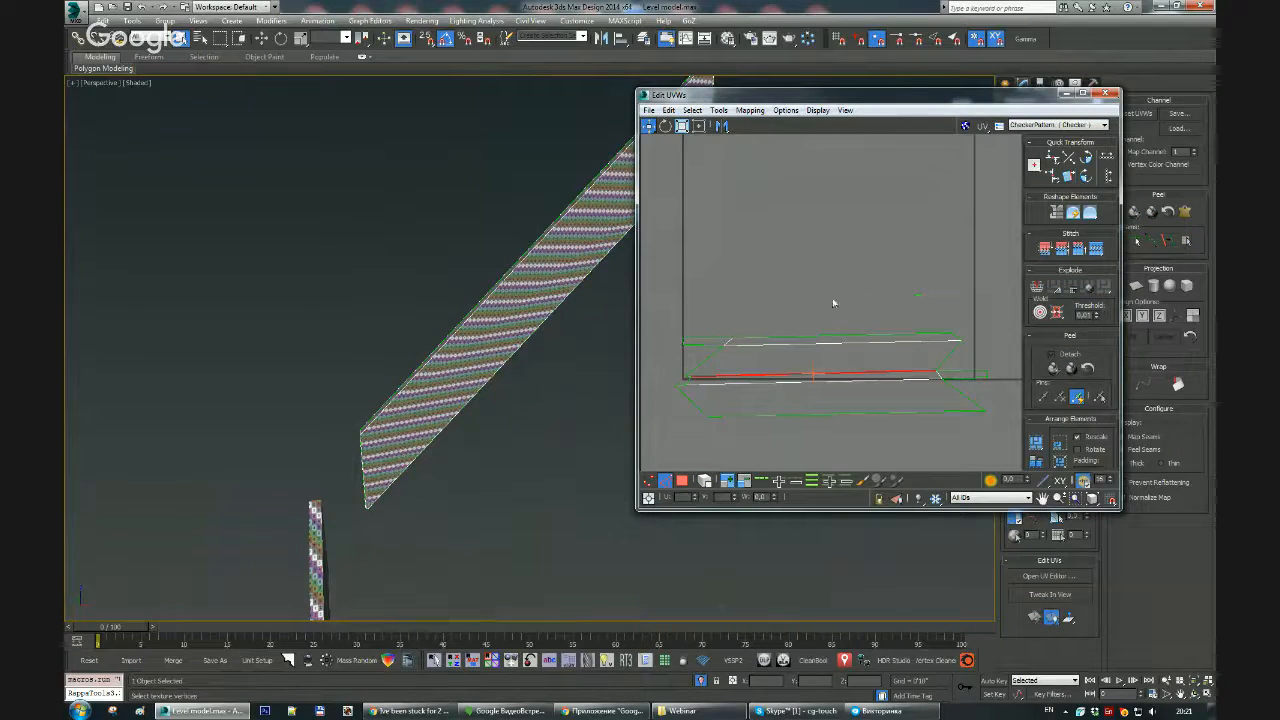
Step: Stitch the small end-cap faces to the ends of the narrow strips
scroll(851, 306, "up", 2)
scroll(908, 357, "up", 2)
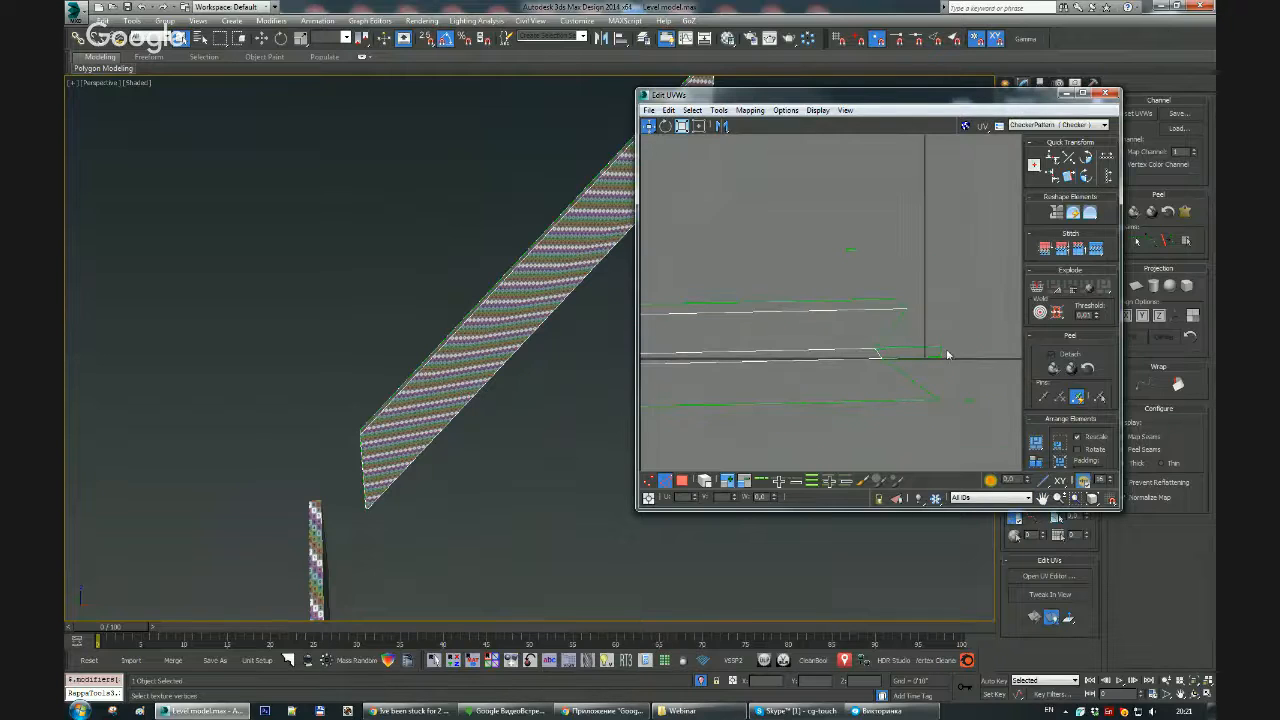
key("s")
middle_click_drag(914, 362, 911, 365)
key("ctrl+z")
left_click(850, 250)
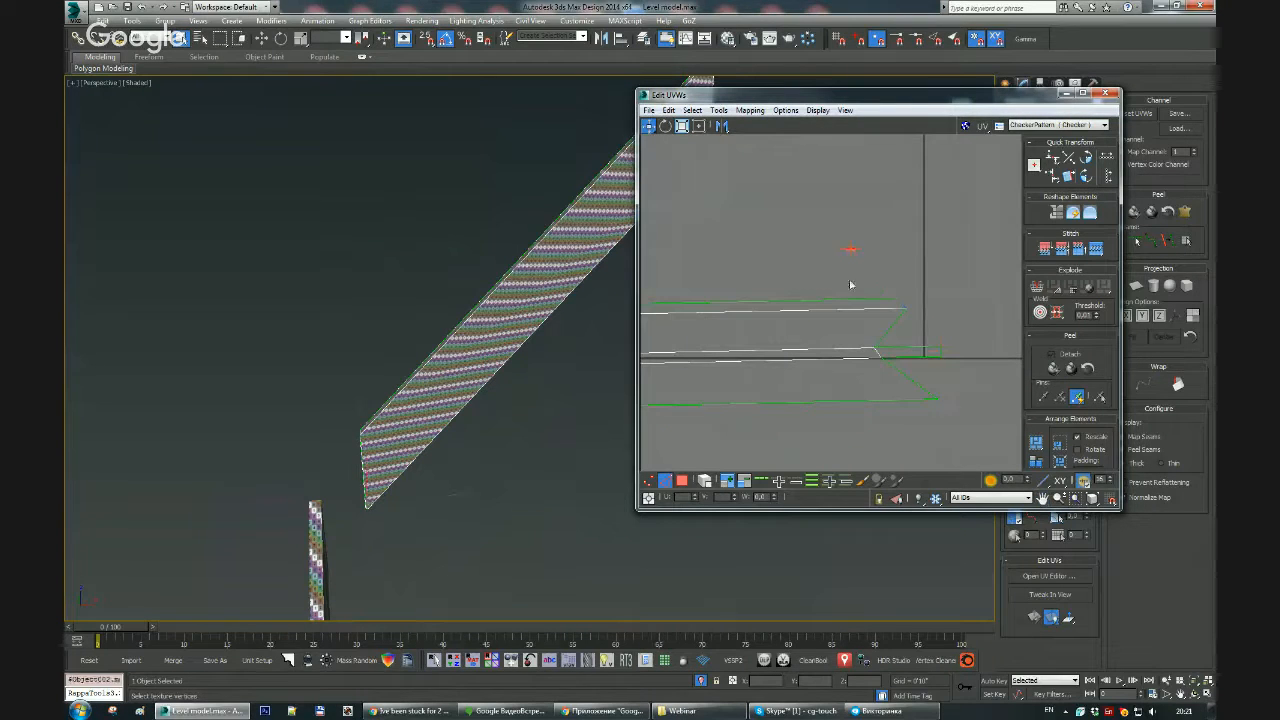
middle_click_drag(852, 284, 1013, 237)
scroll(726, 302, "up", 2)
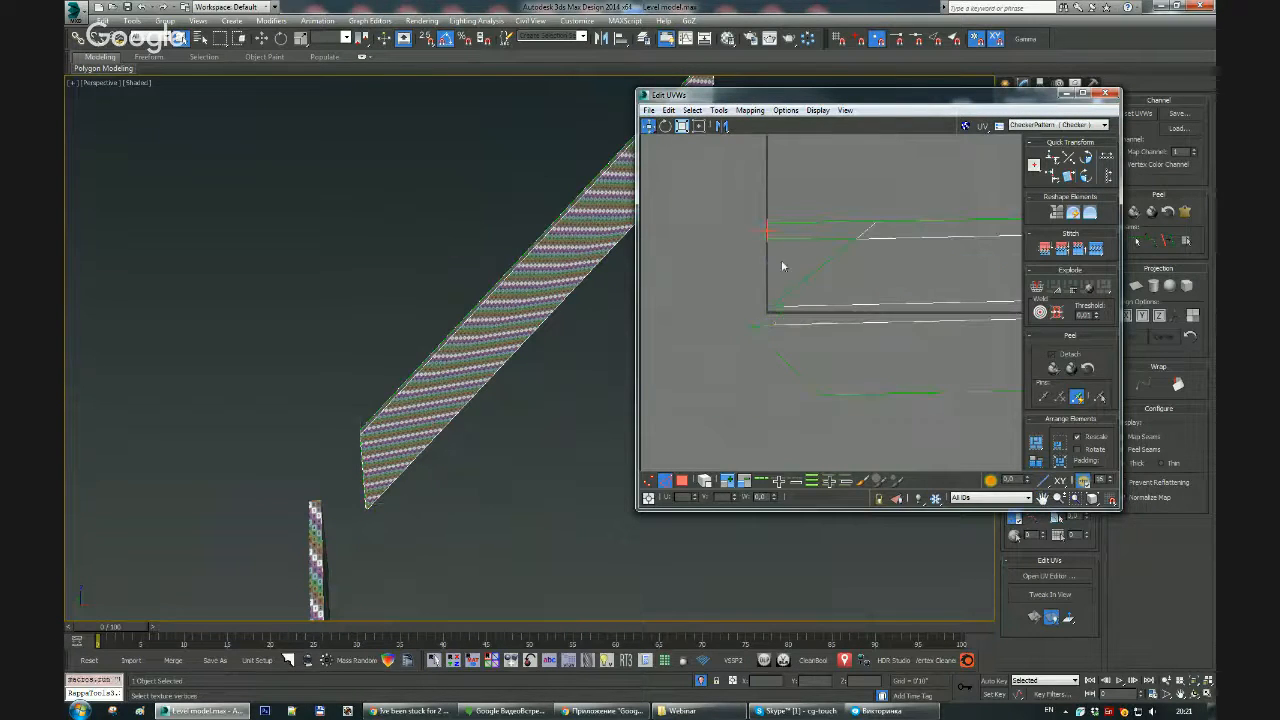
Step: Select the whole stitched shell in polygon element mode
scroll(783, 266, "down", 2)
middle_click_drag(783, 266, 700, 323)
scroll(718, 303, "down", 1)
key("3")
key("5")
left_click(769, 316)
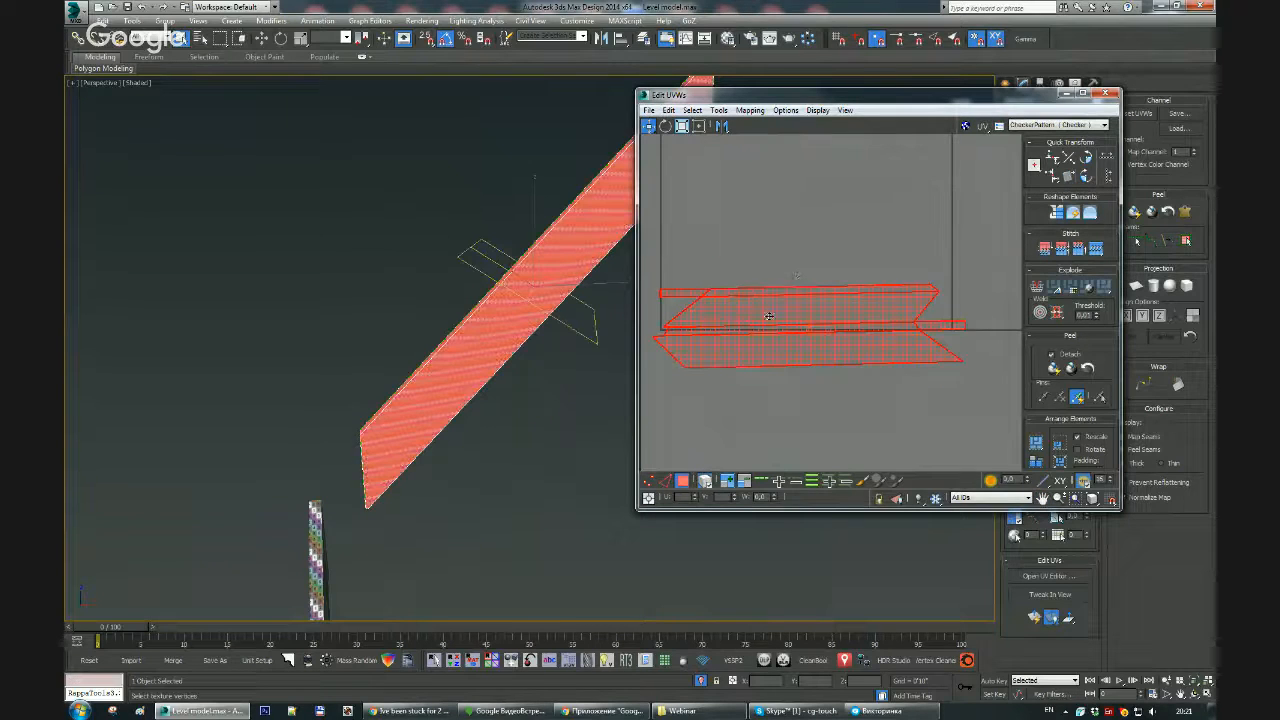
left_click(785, 110)
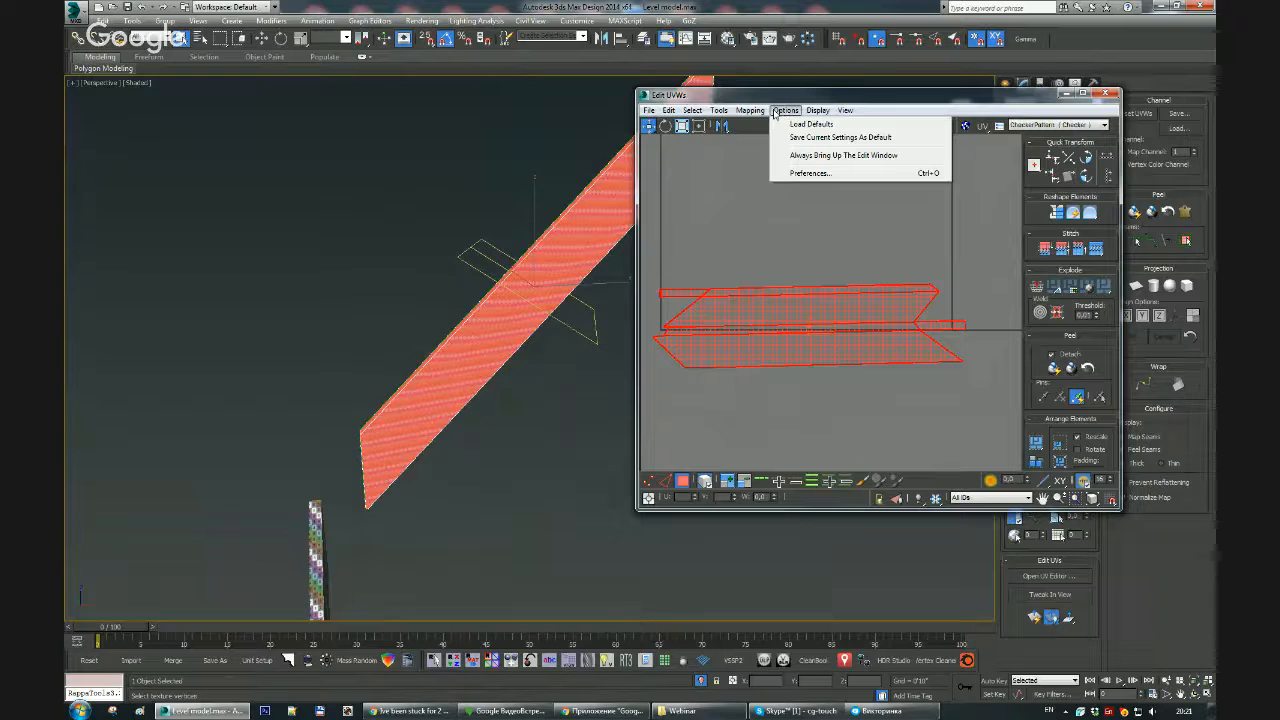
mouse_move(766, 113)
mouse_move(818, 111)
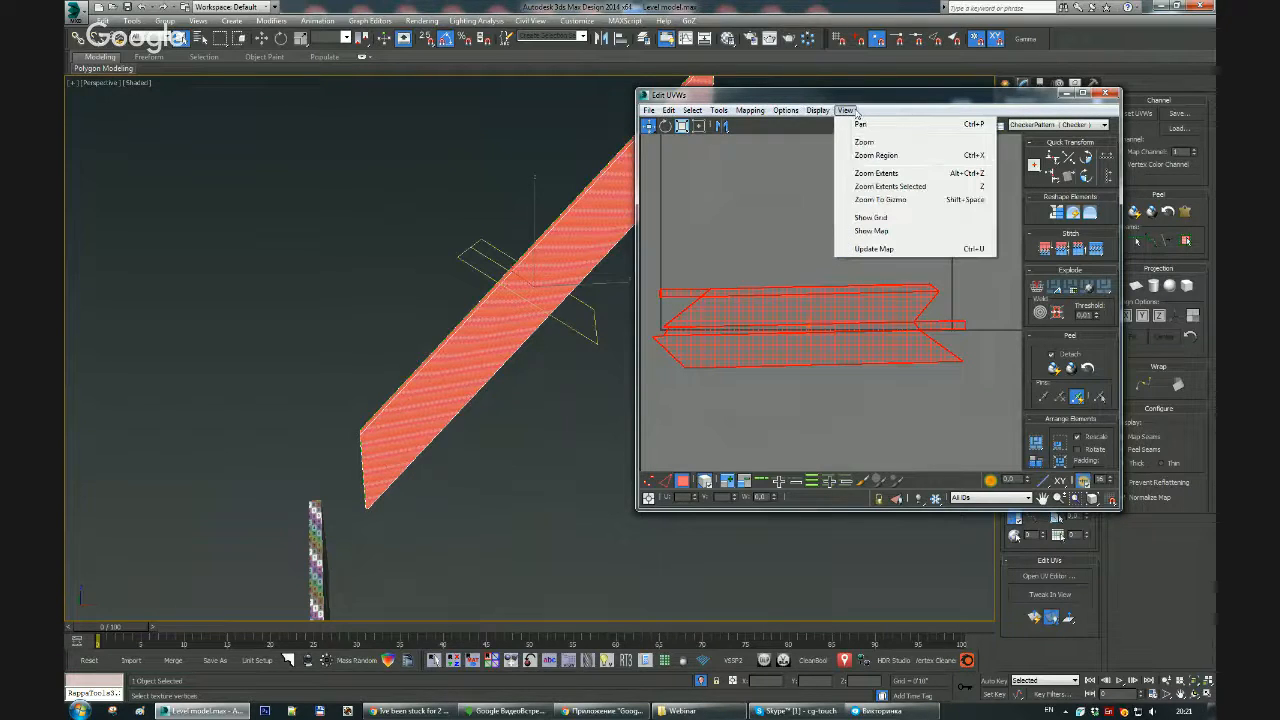
mouse_move(668, 110)
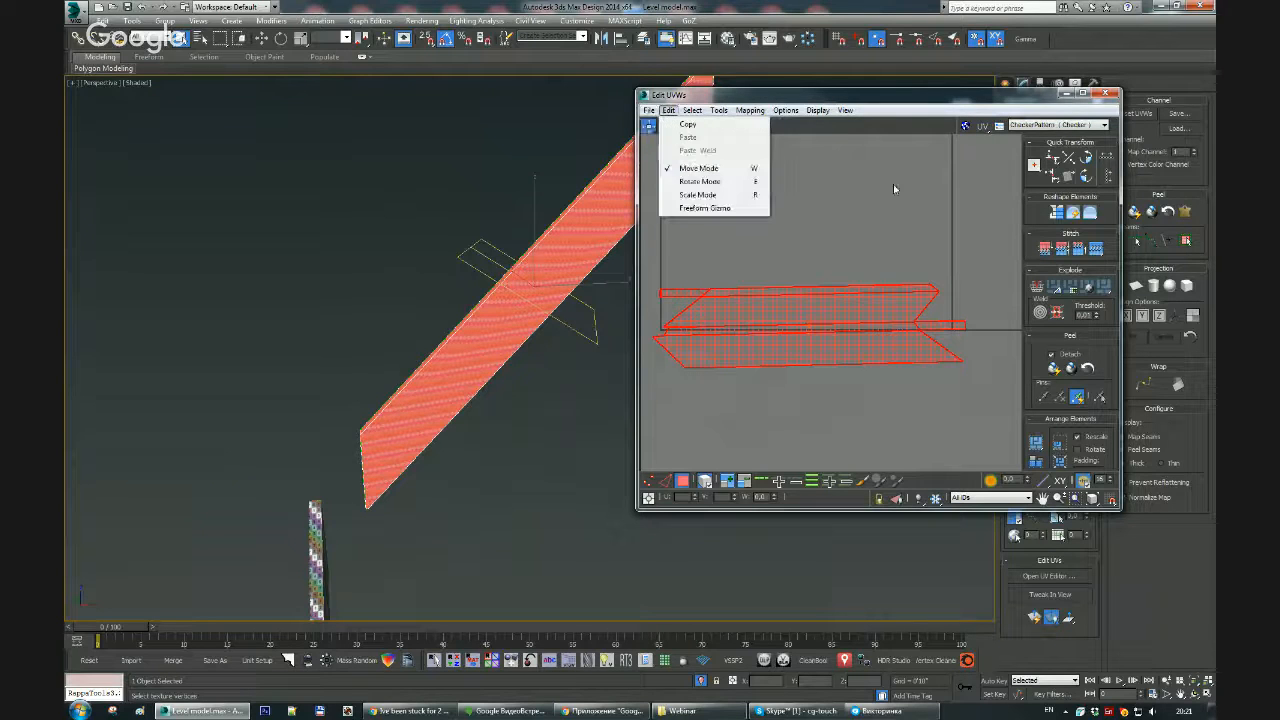
left_click(893, 185)
left_click(760, 311)
key("ctrl+r")
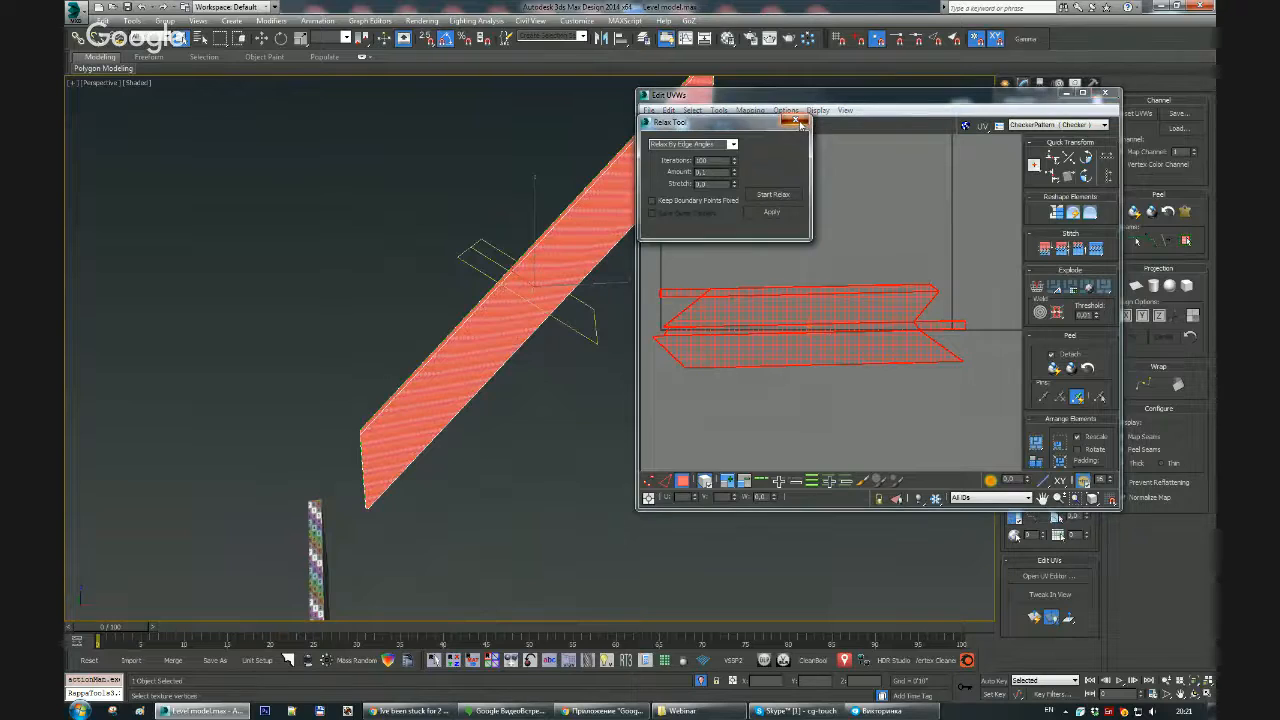
left_click(796, 122)
Step: Relax the stitched shell using Relax By Polygon Angles and close the Relax tool
left_click(719, 110)
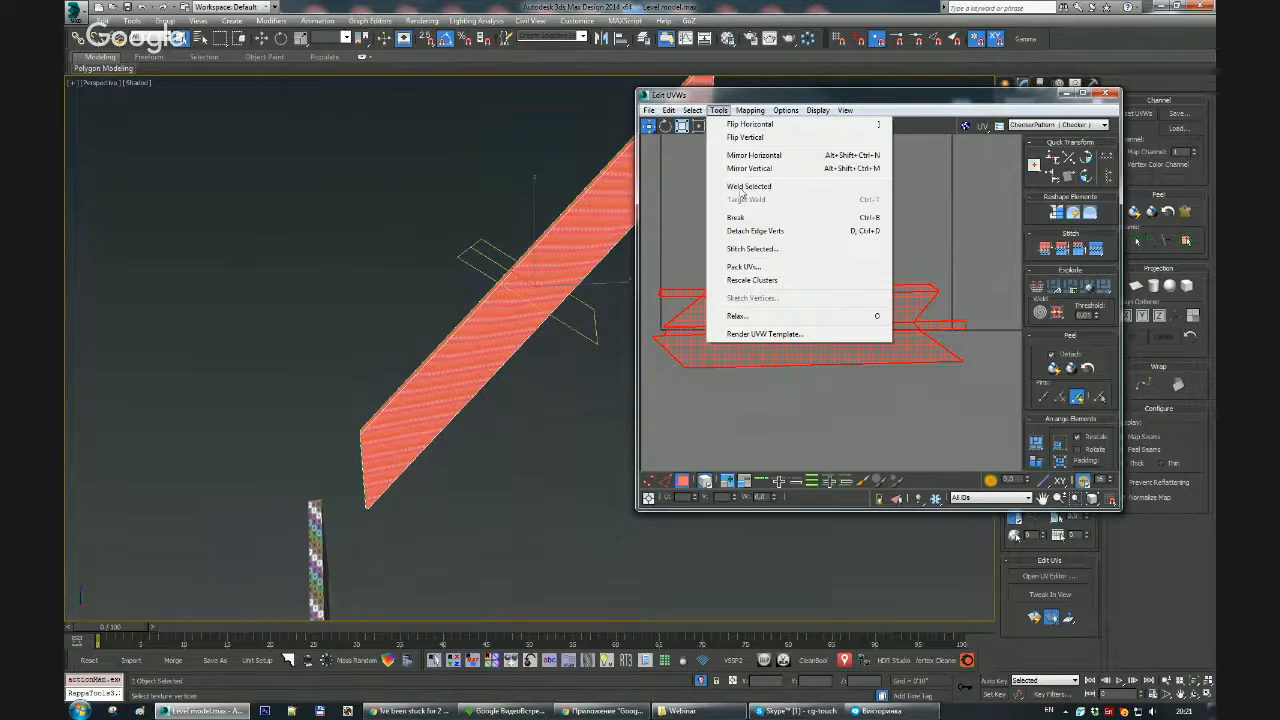
left_click(738, 316)
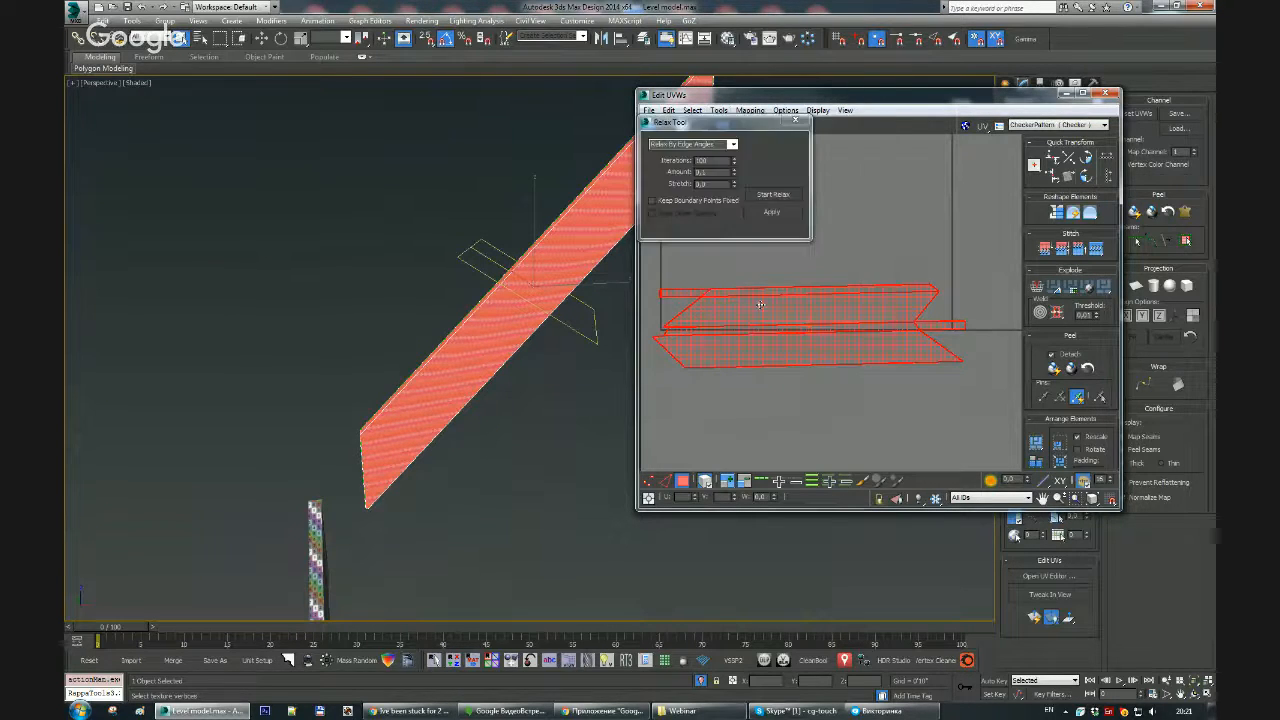
left_click(732, 146)
left_click(722, 156)
left_click(769, 197)
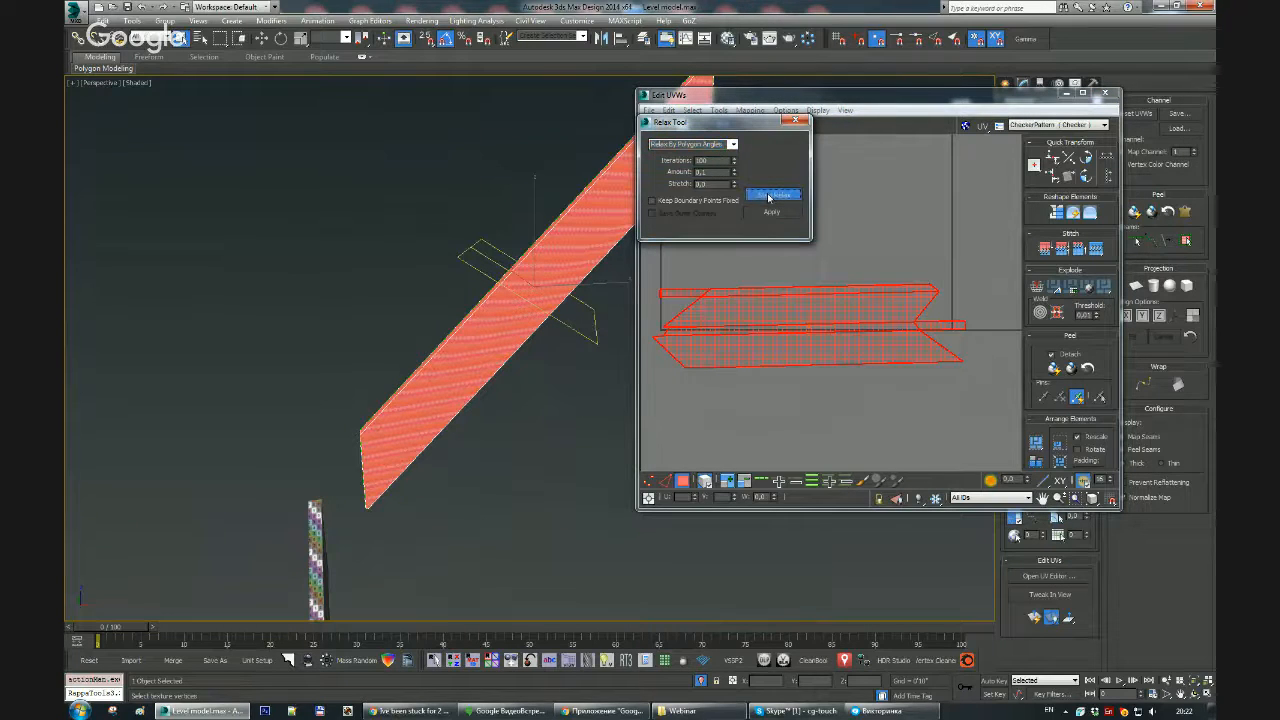
left_click(795, 122)
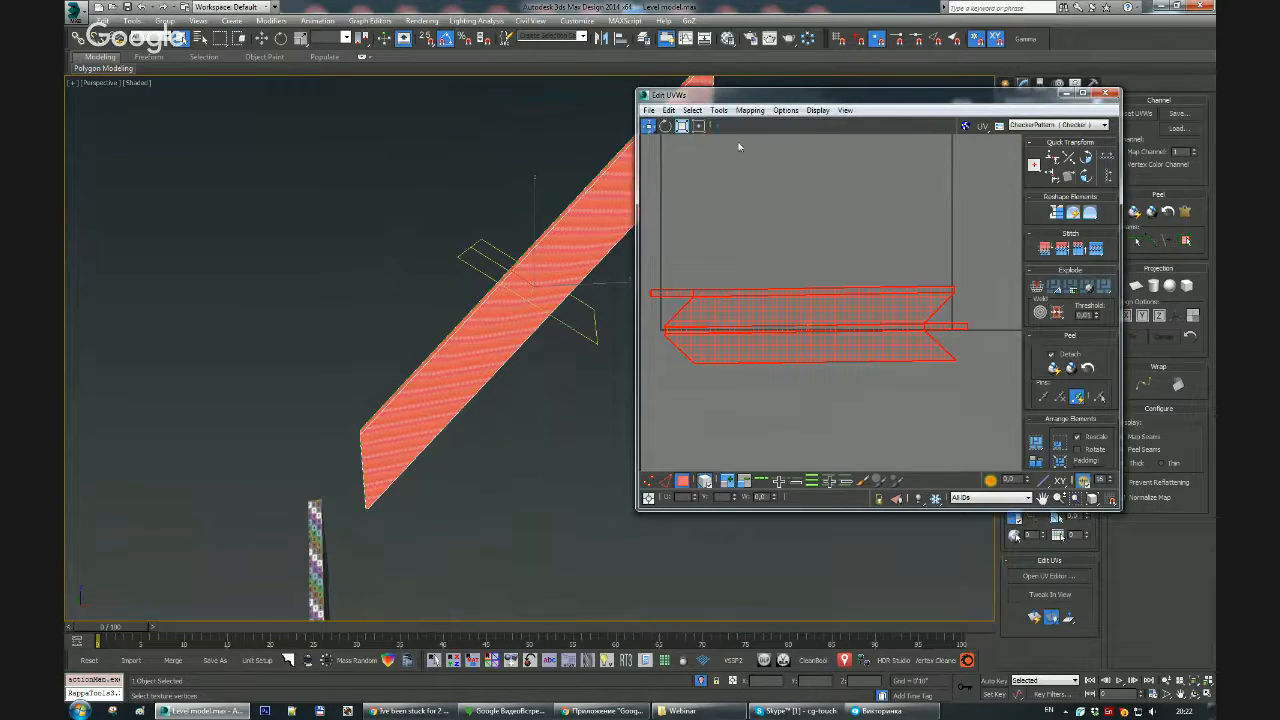
Step: Scale the relaxed shell down in freeform mode, close the UV editor and inspect the checker pattern on the board
left_click_drag(971, 377, 692, 307)
middle_click_drag(520, 325, 394, 386, "alt")
left_click(1104, 93)
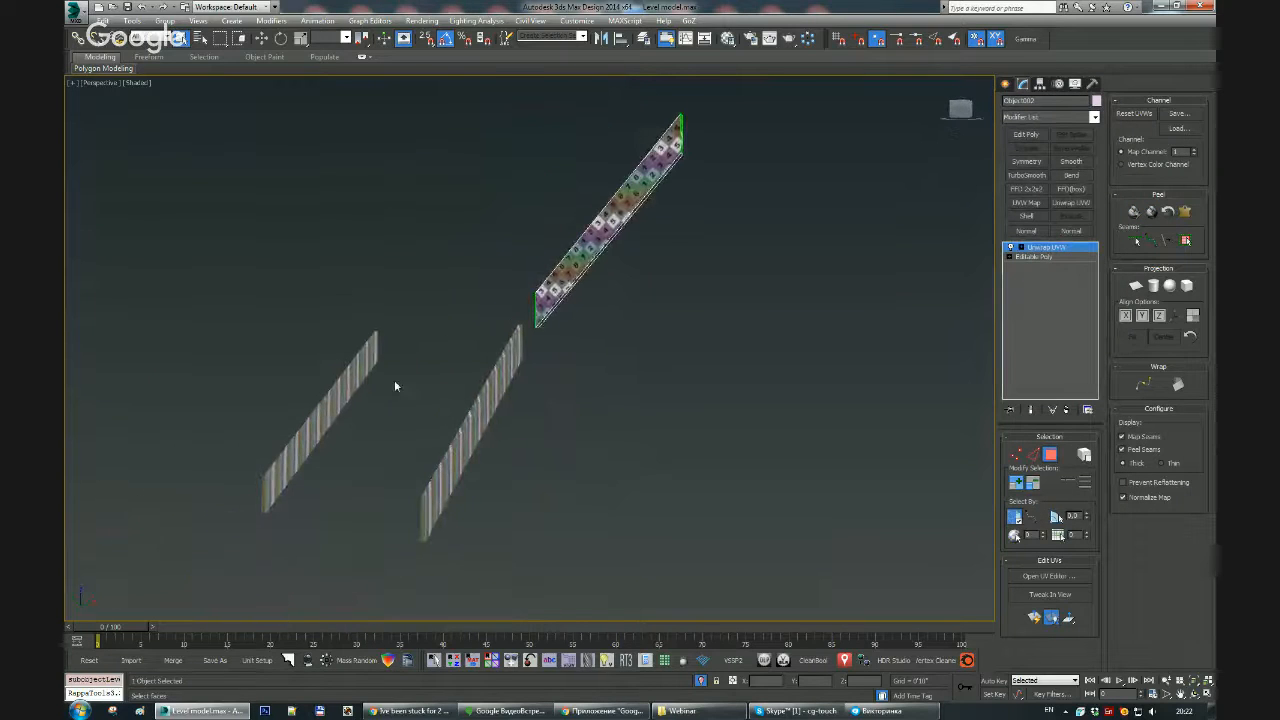
middle_click_drag(517, 343, 597, 226, "alt")
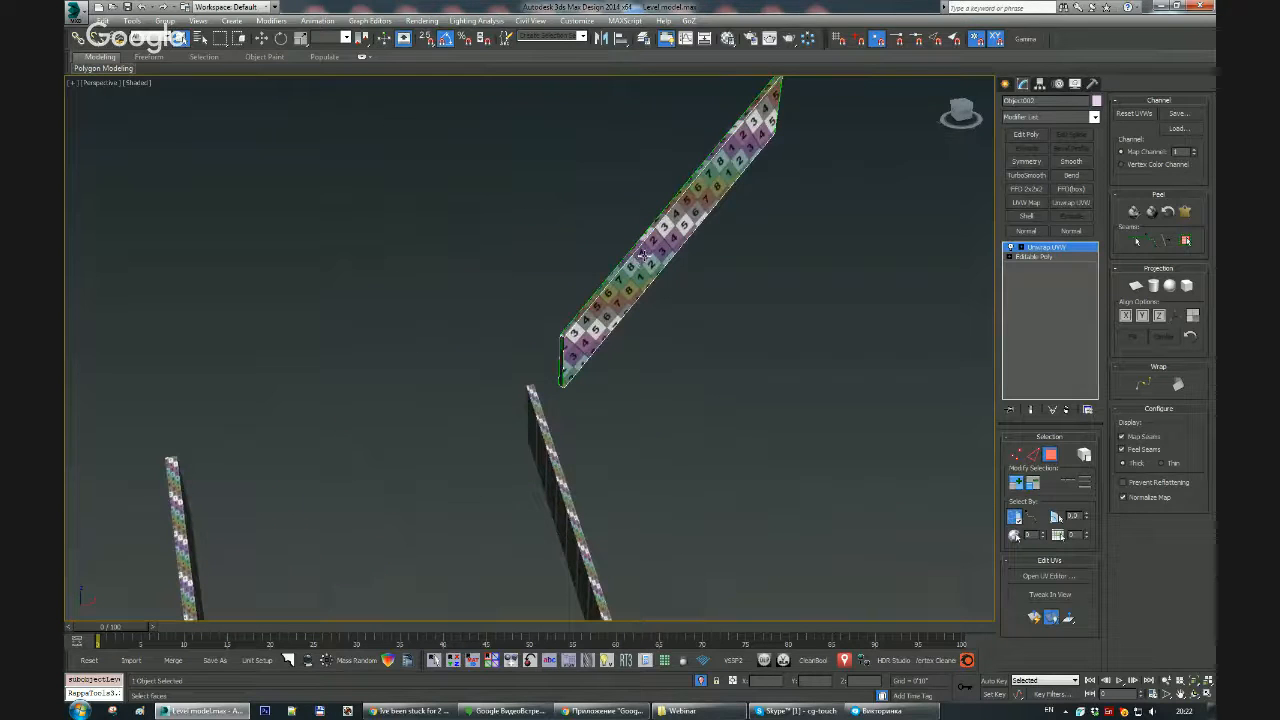
Step: Copy the finished board's Unwrap UVW modifier onto the other two slanted staircase boards
middle_click_drag(636, 257, 691, 226)
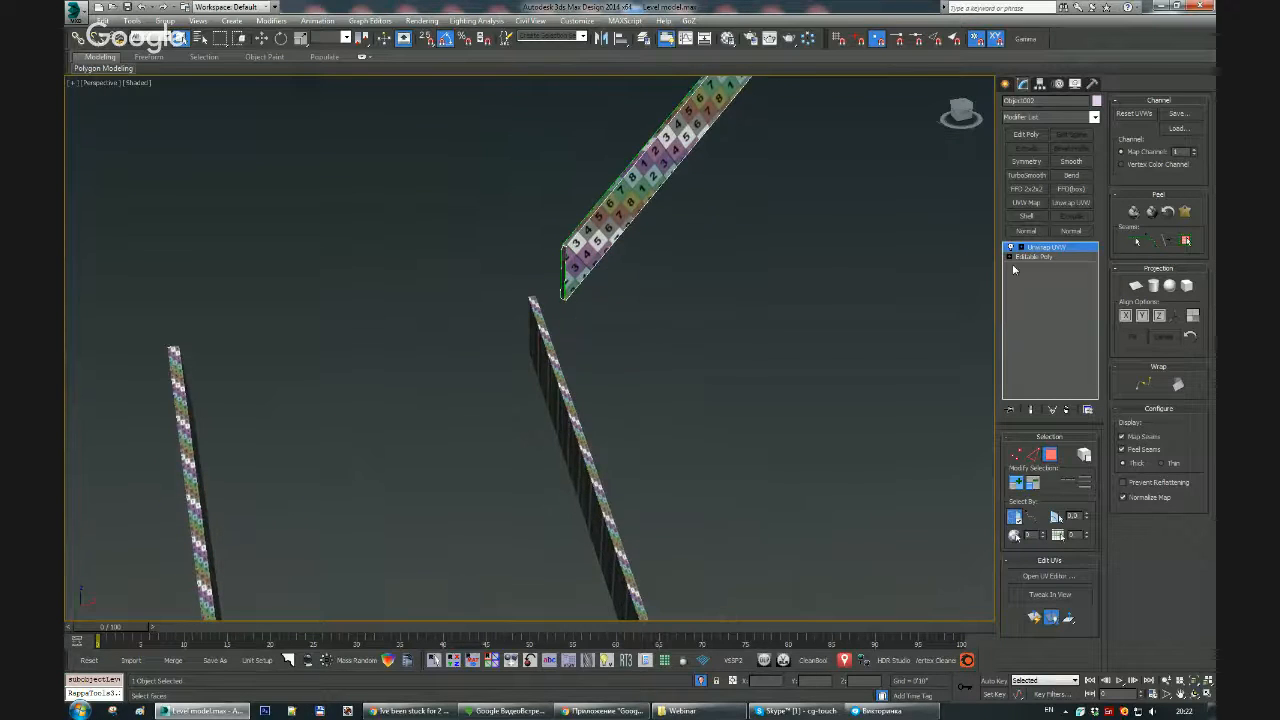
middle_click_drag(876, 317, 771, 330, "alt")
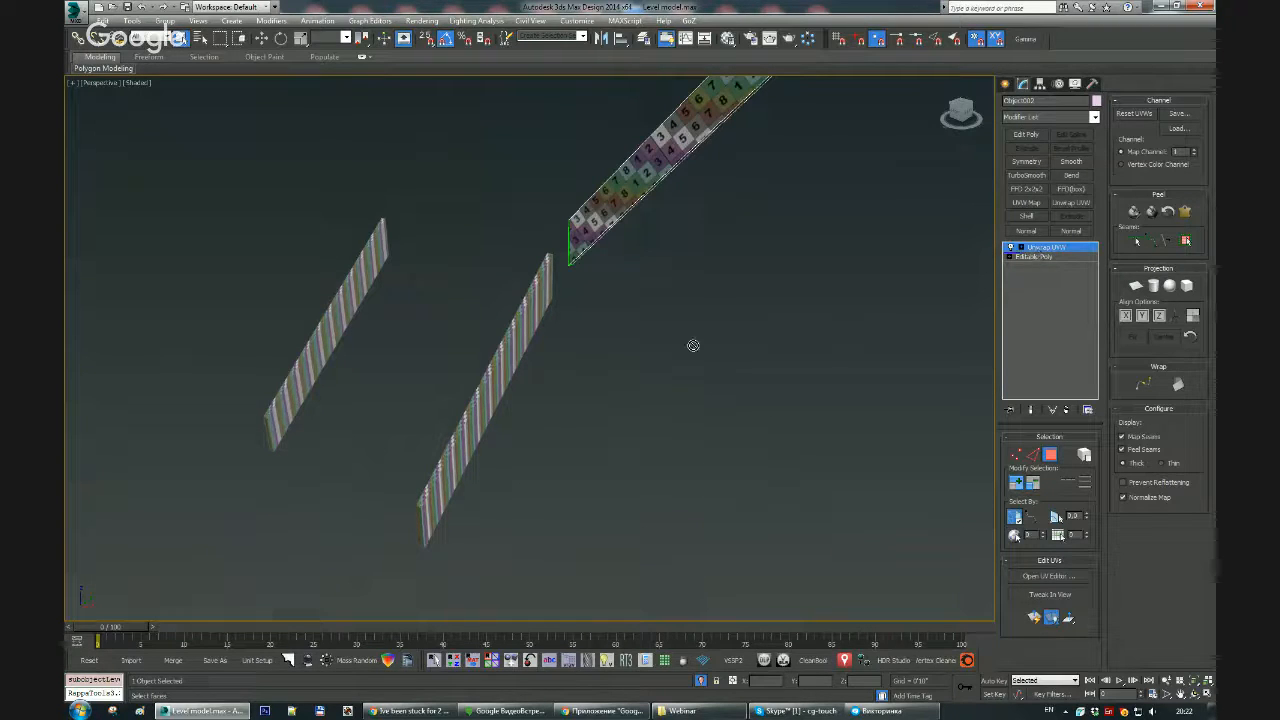
left_click_drag(490, 385, 492, 386)
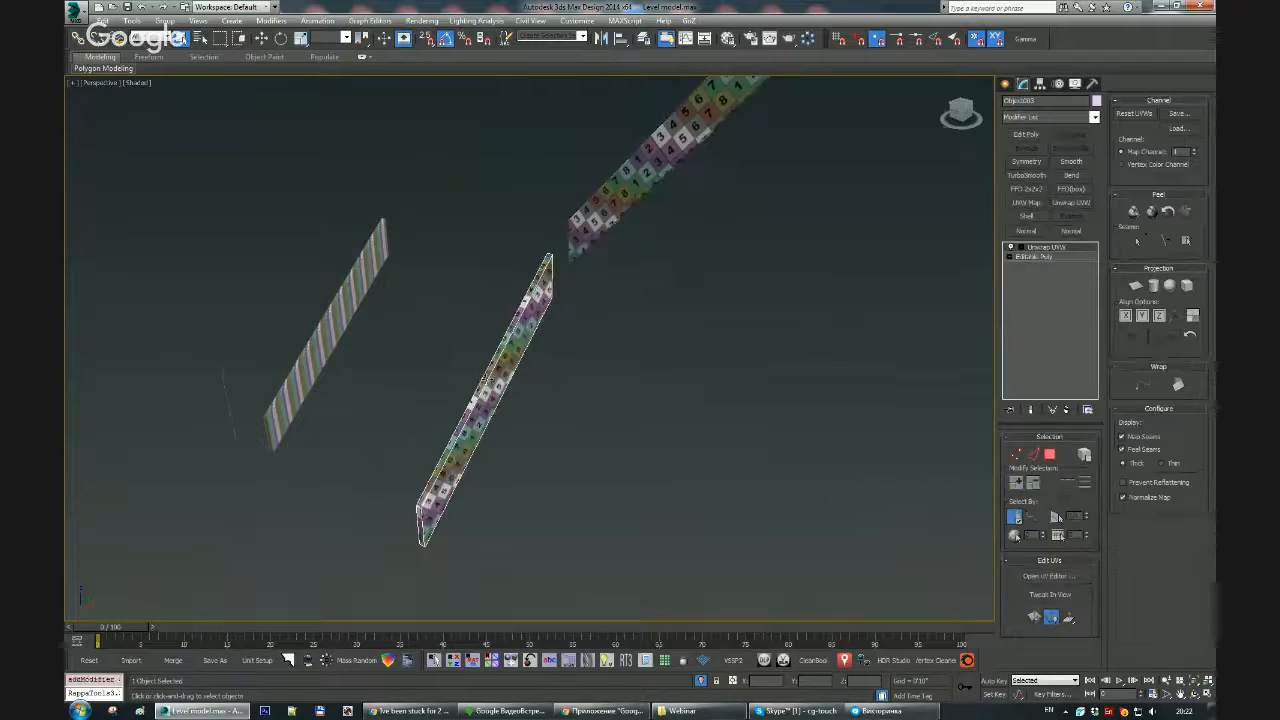
middle_click_drag(492, 386, 455, 370, "alt")
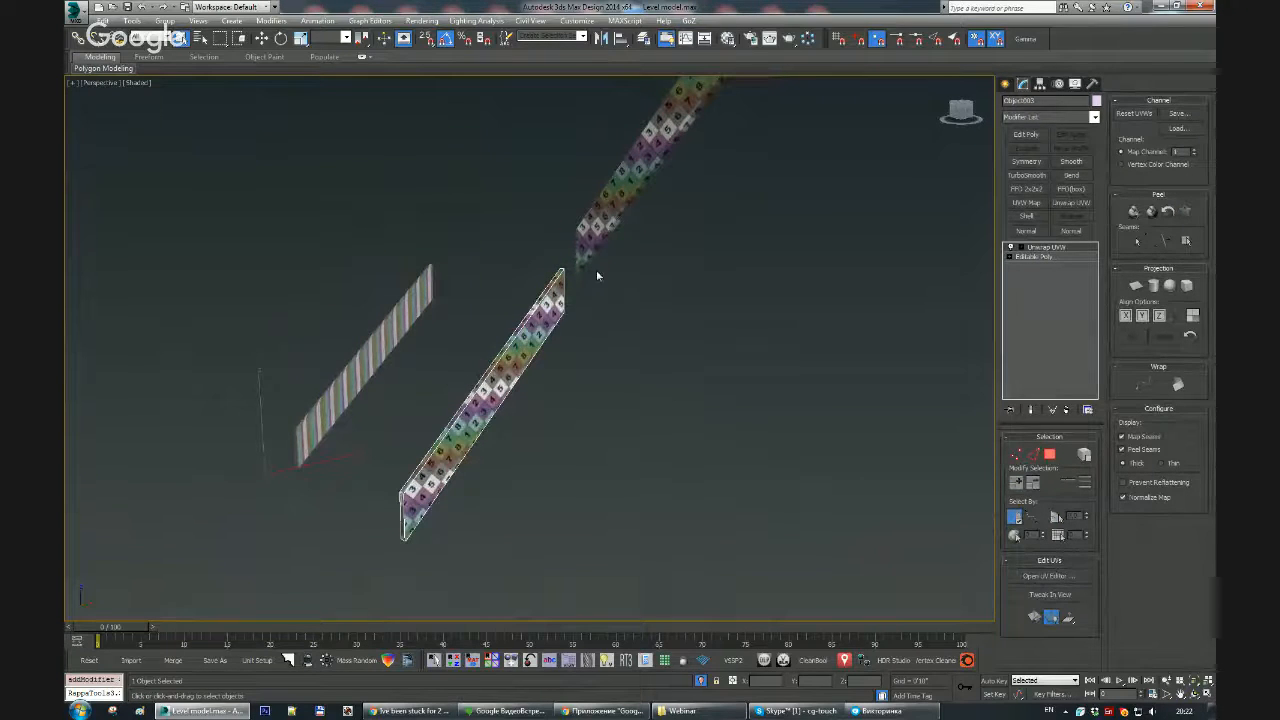
middle_click_drag(594, 274, 660, 320, "alt")
left_click_drag(1046, 249, 505, 392)
middle_click_drag(505, 392, 487, 358, "alt")
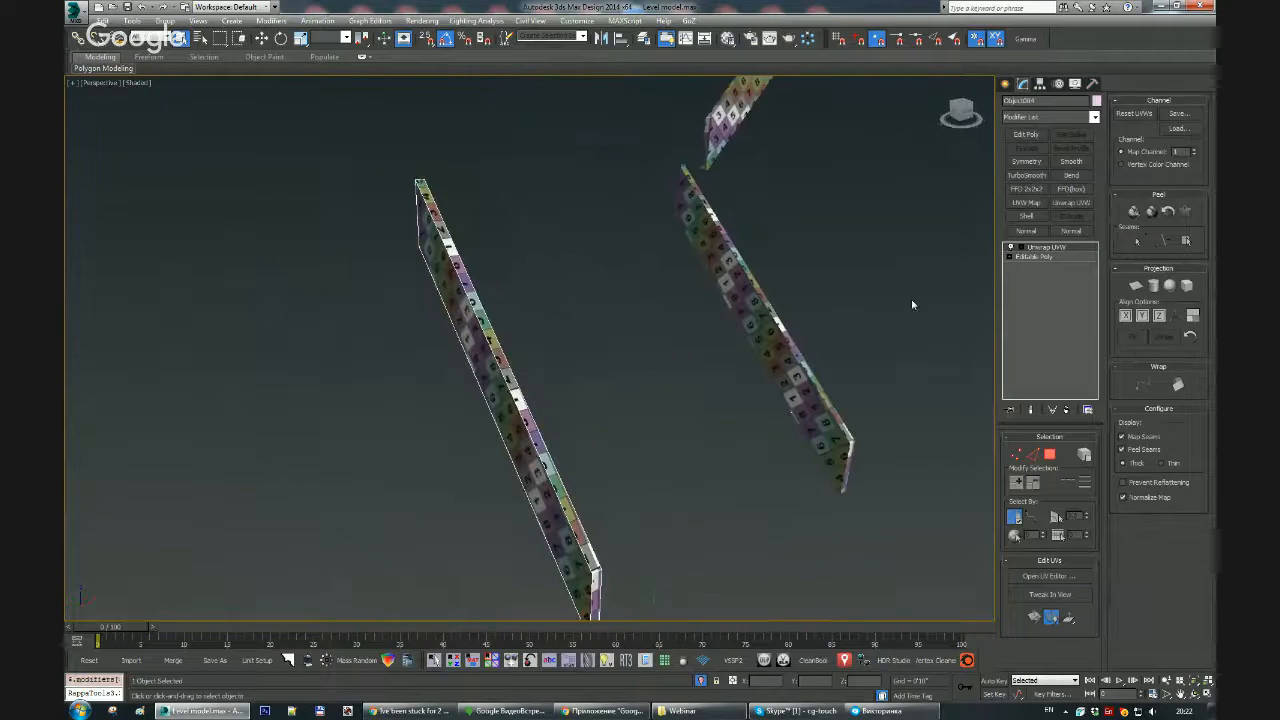
Step: Collapse the last board to Editable Poly and attach the other two slanted boards to it
key("ctrl+z")
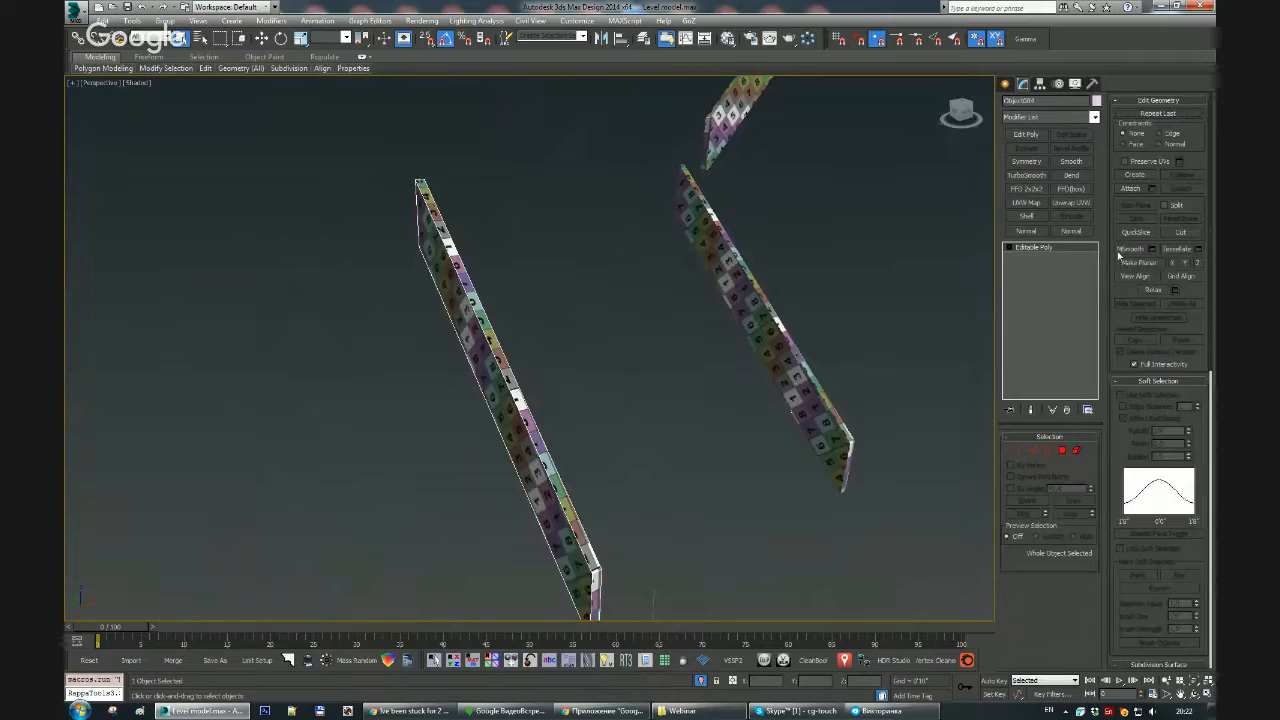
left_click(1130, 189)
left_click(752, 272)
left_click(714, 138)
key("w")
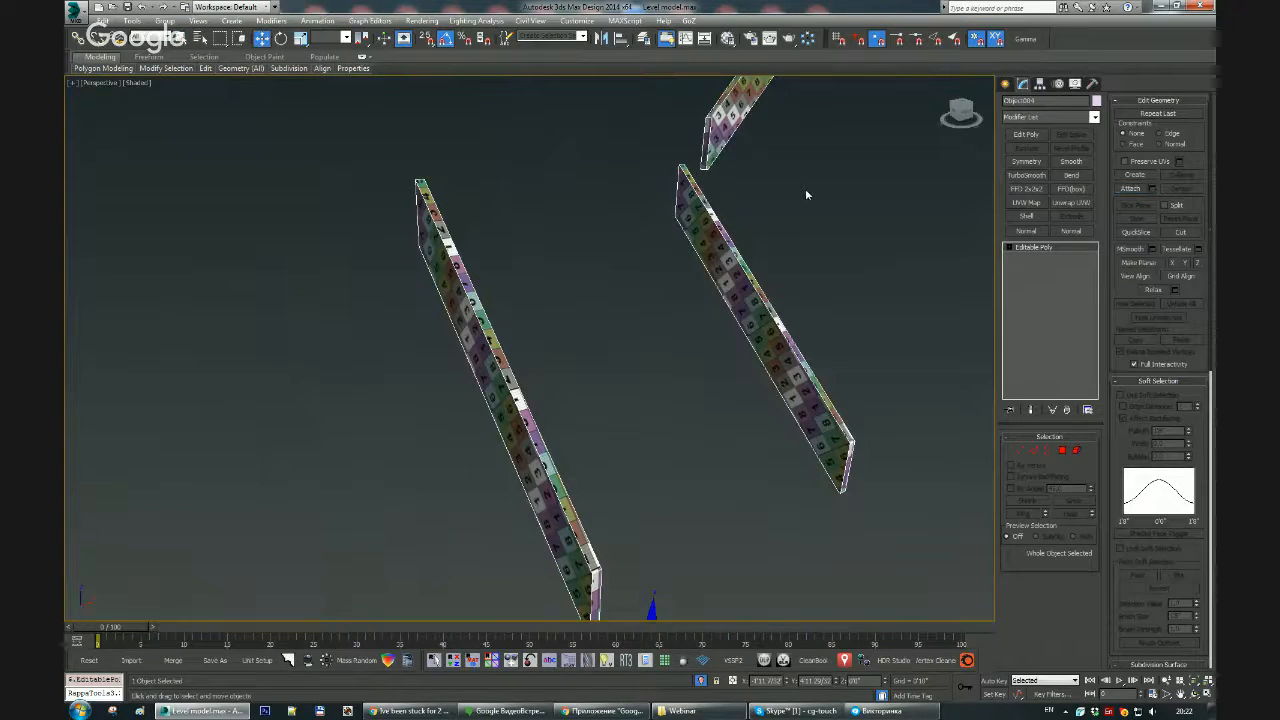
Step: Exit isolation, select the wall with two doorways near the staircase and isolate it
left_click(701, 682)
middle_click_drag(538, 408, 538, 435, "alt")
key("q")
scroll(541, 407, "up", 4)
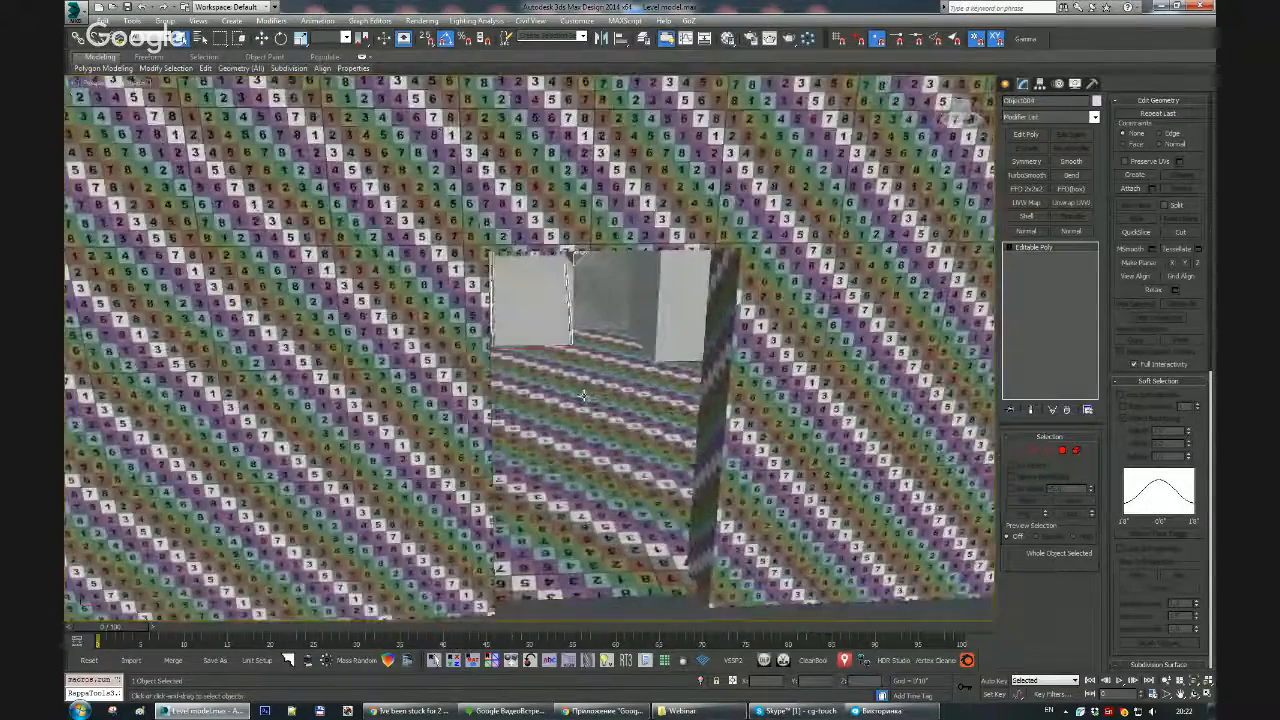
middle_click_drag(583, 396, 521, 403, "alt")
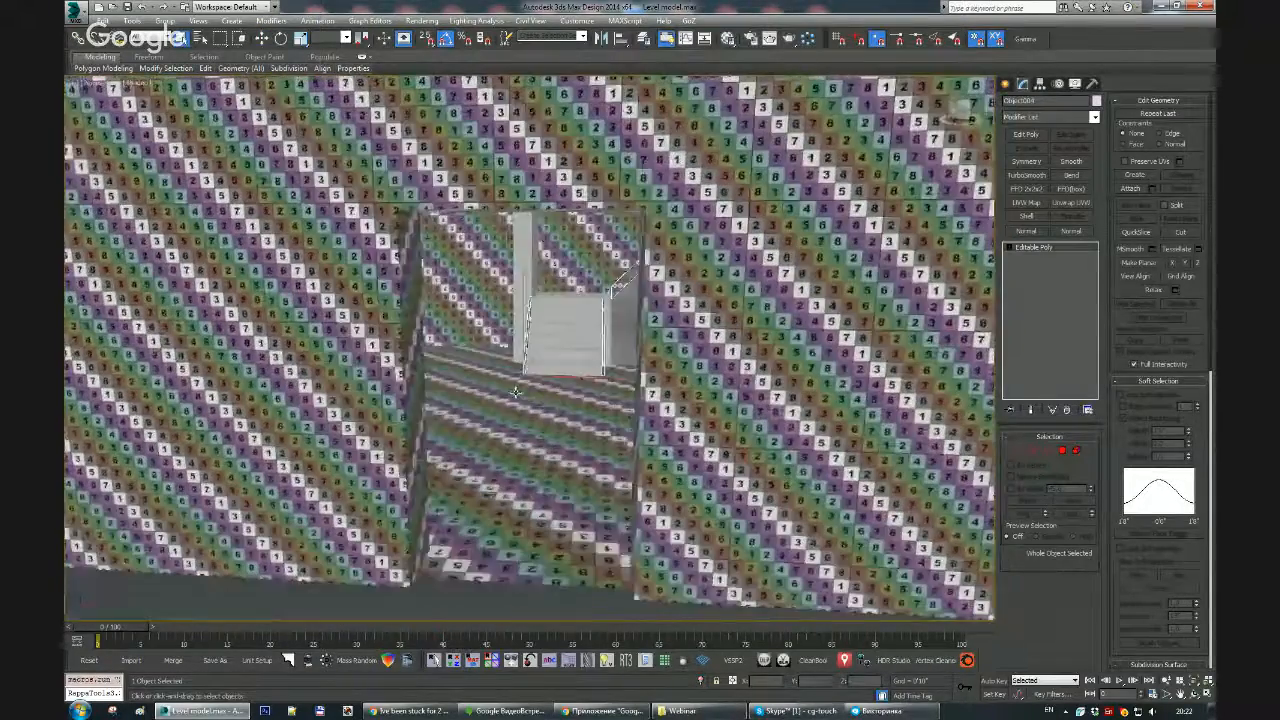
scroll(521, 403, "up", 2)
scroll(566, 342, "up", 2)
middle_click_drag(715, 305, 562, 382)
scroll(561, 382, "down", 4)
scroll(596, 380, "up", 2)
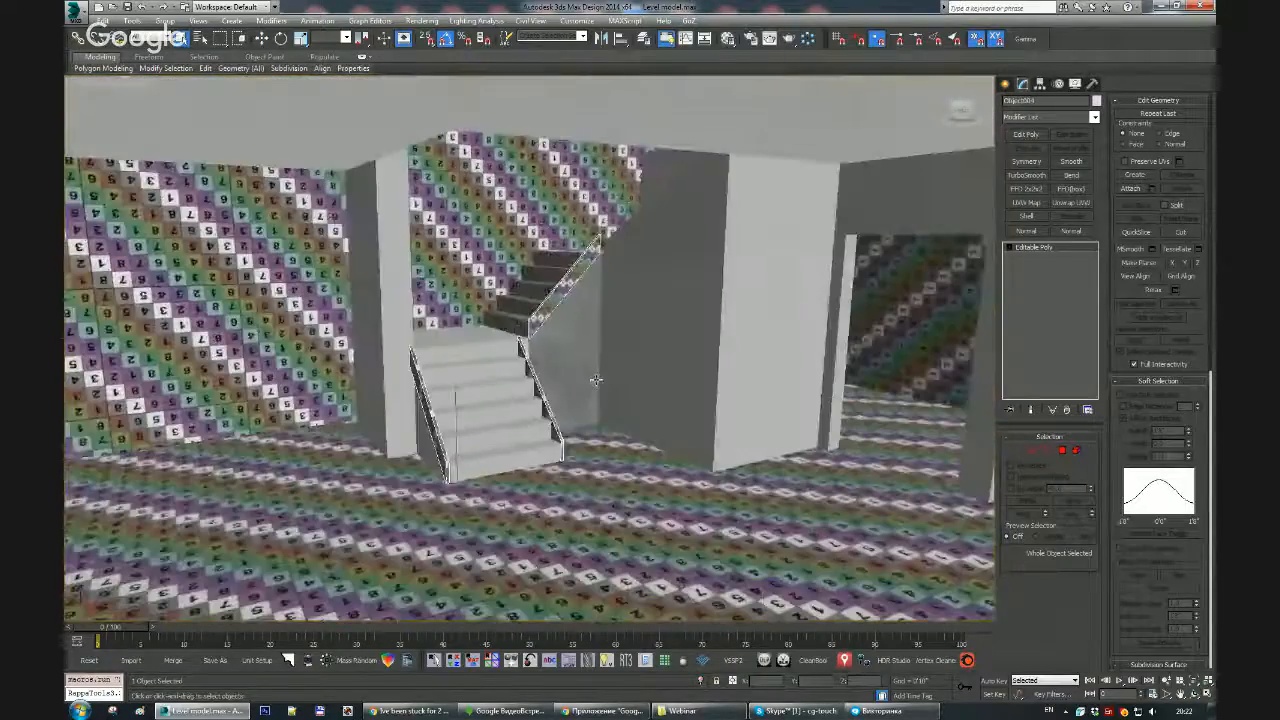
middle_click_drag(596, 380, 791, 295, "alt")
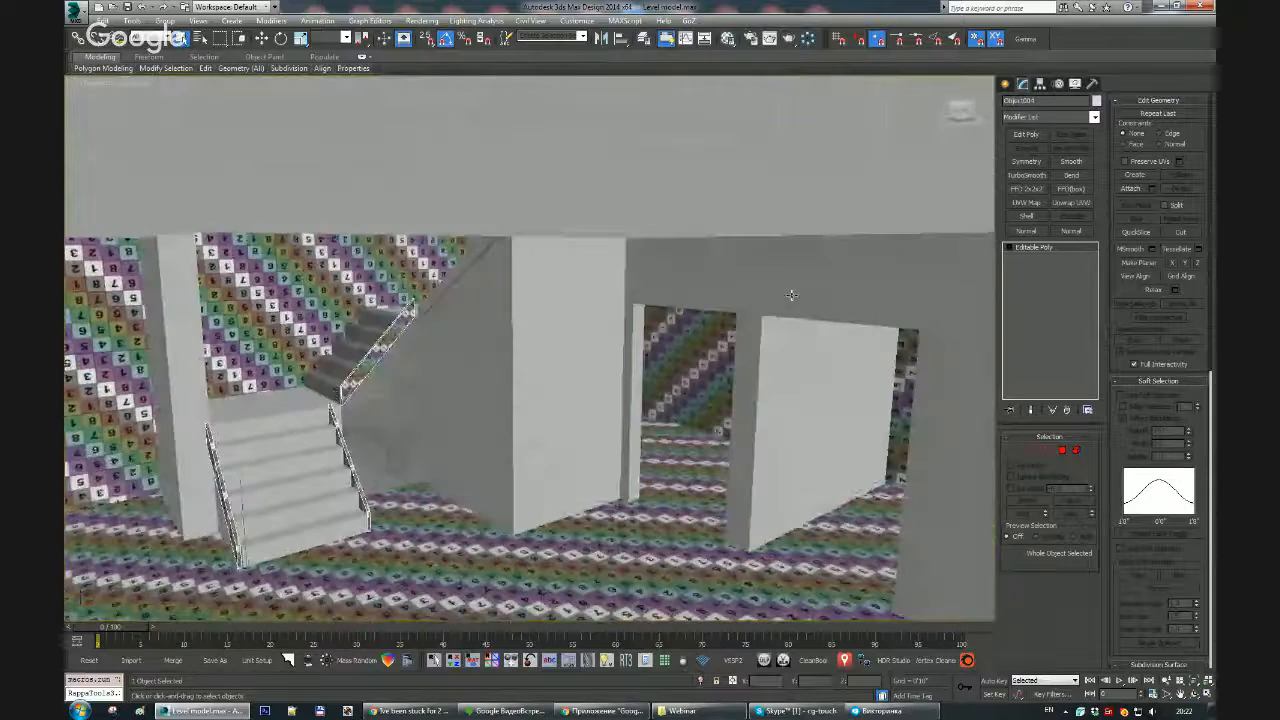
left_click(791, 295)
key("alt+q")
scroll(707, 327, "down", 2)
middle_click_drag(786, 354, 591, 354, "alt")
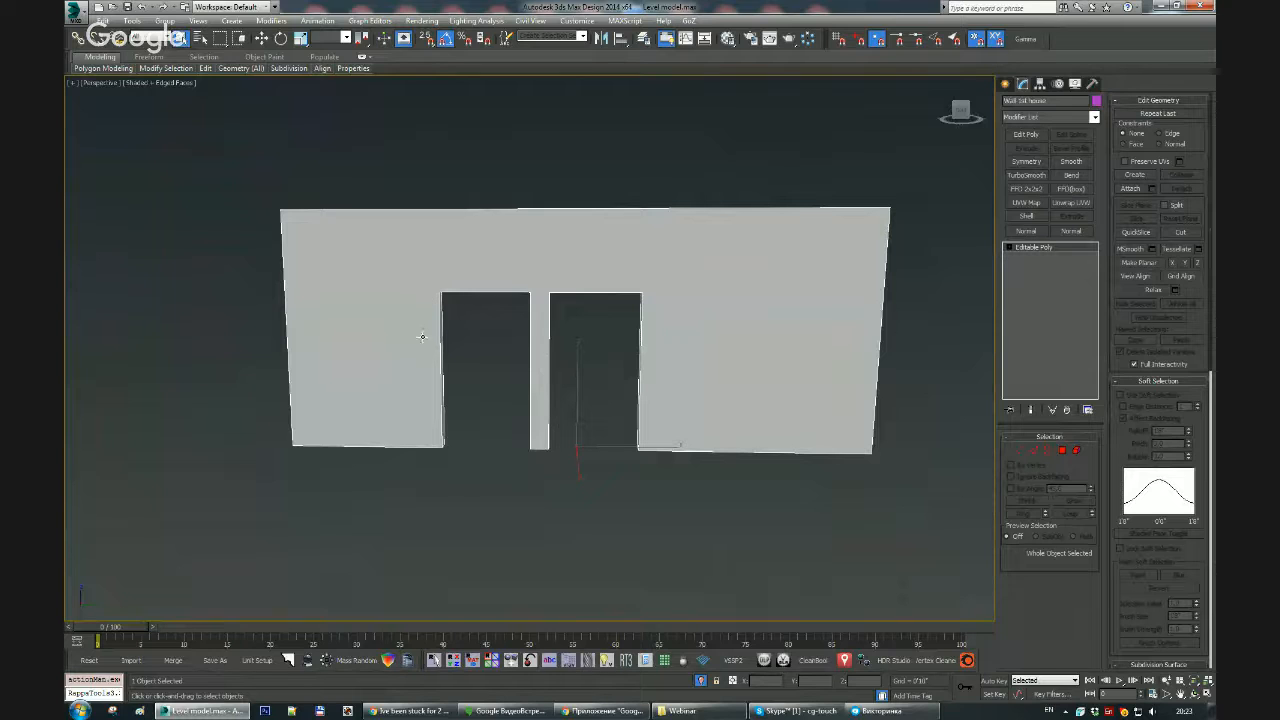
Step: Check the wall's front polygon and connect the right doorway's outer upper corner vertices to the wall's upper right corner
key("4")
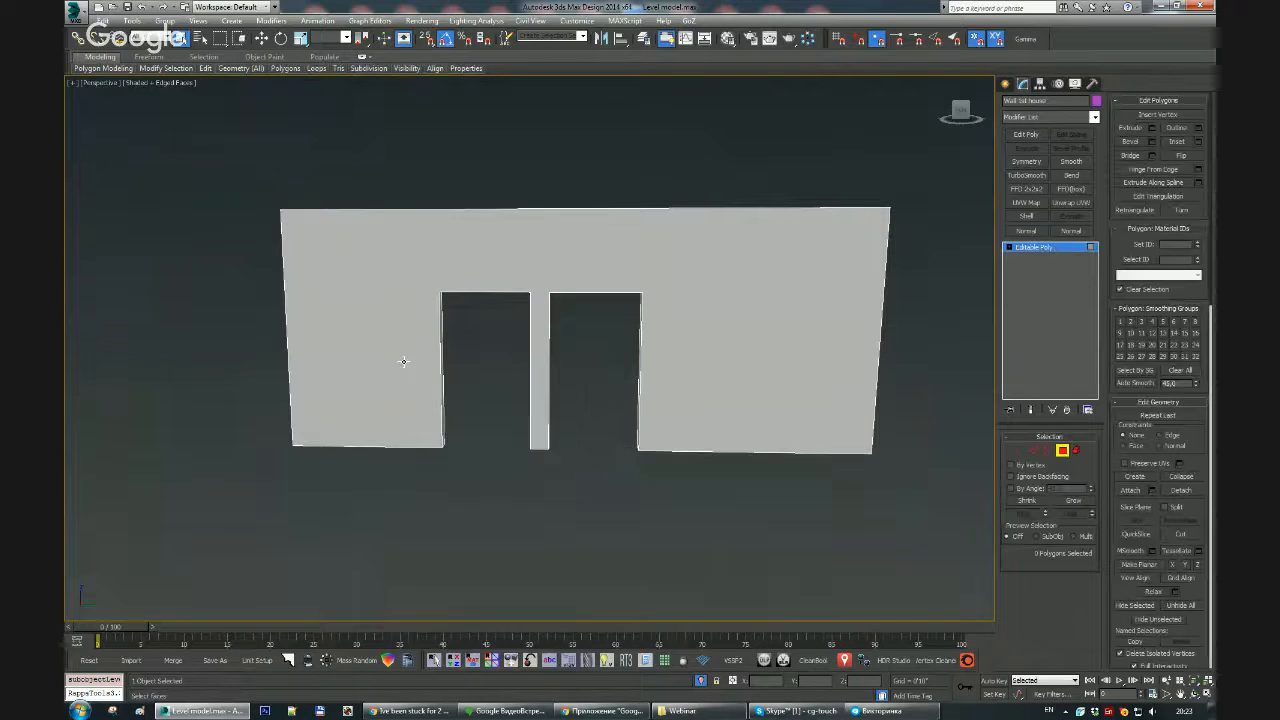
left_click(404, 362)
middle_click_drag(404, 362, 588, 290, "alt")
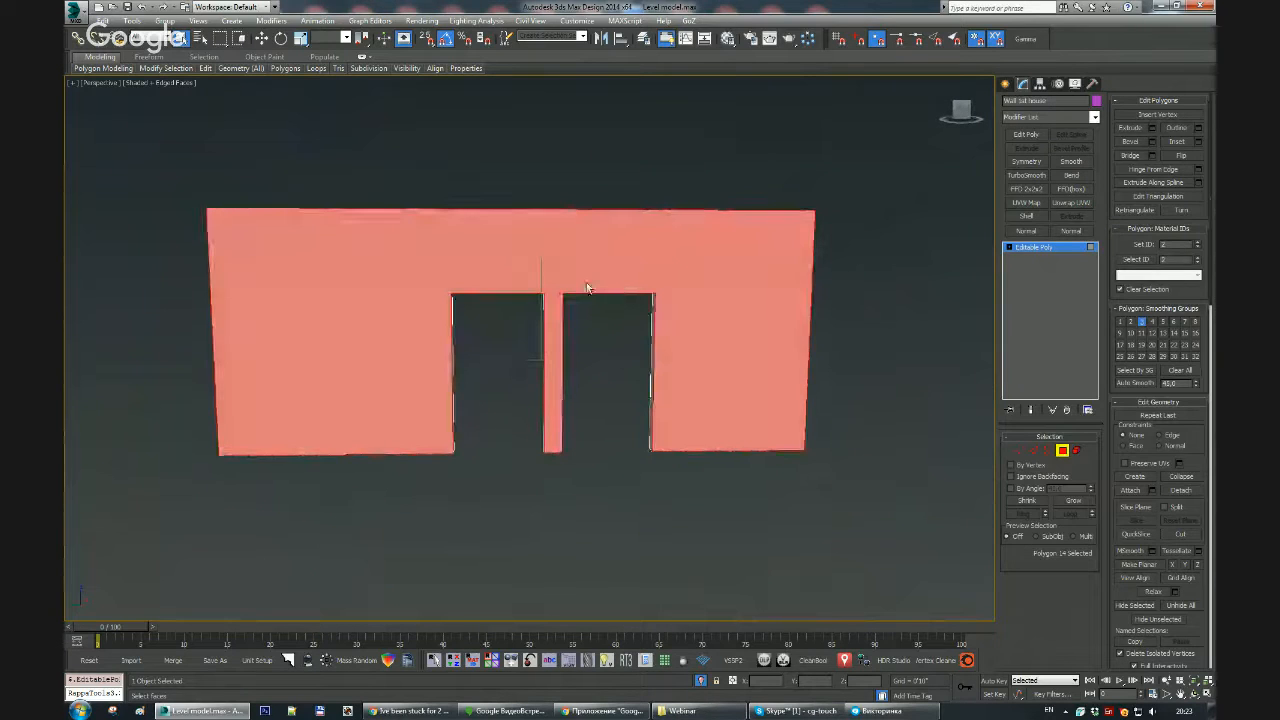
key("1")
middle_click_drag(639, 335, 632, 276, "alt")
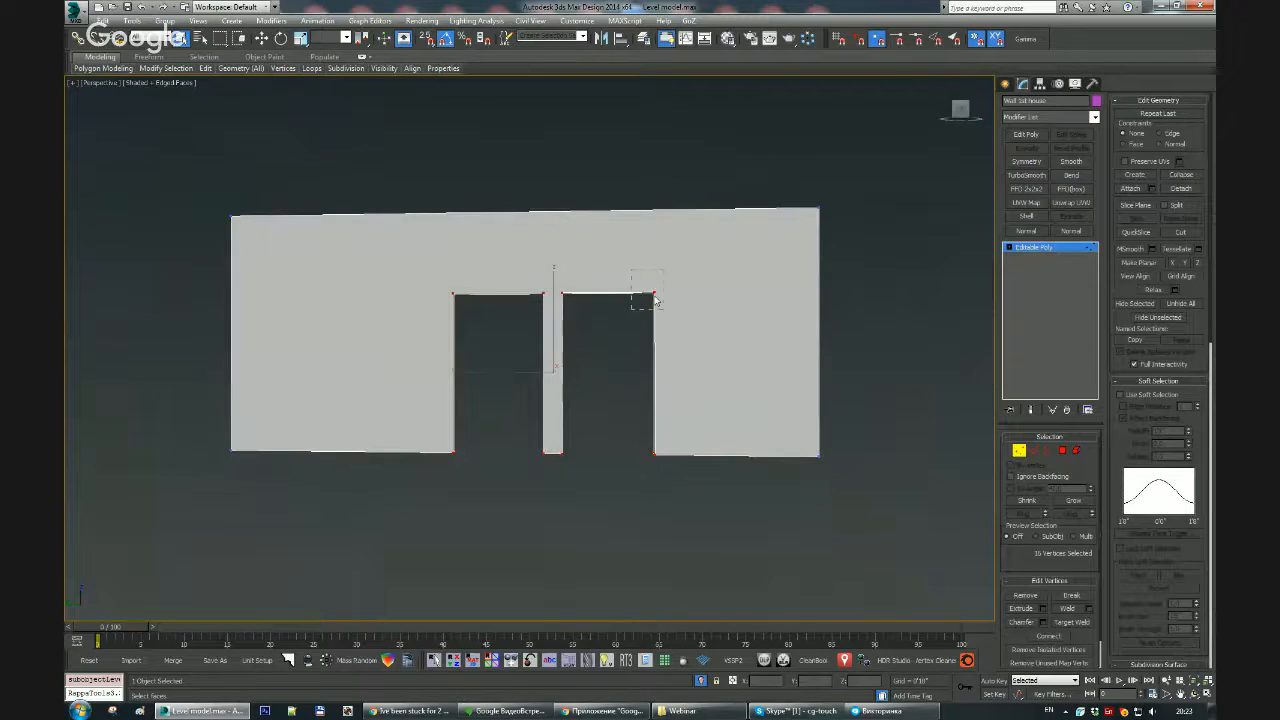
left_click_drag(655, 300, 658, 304)
middle_click_drag(674, 337, 729, 277, "alt")
left_click_drag(758, 170, 844, 230)
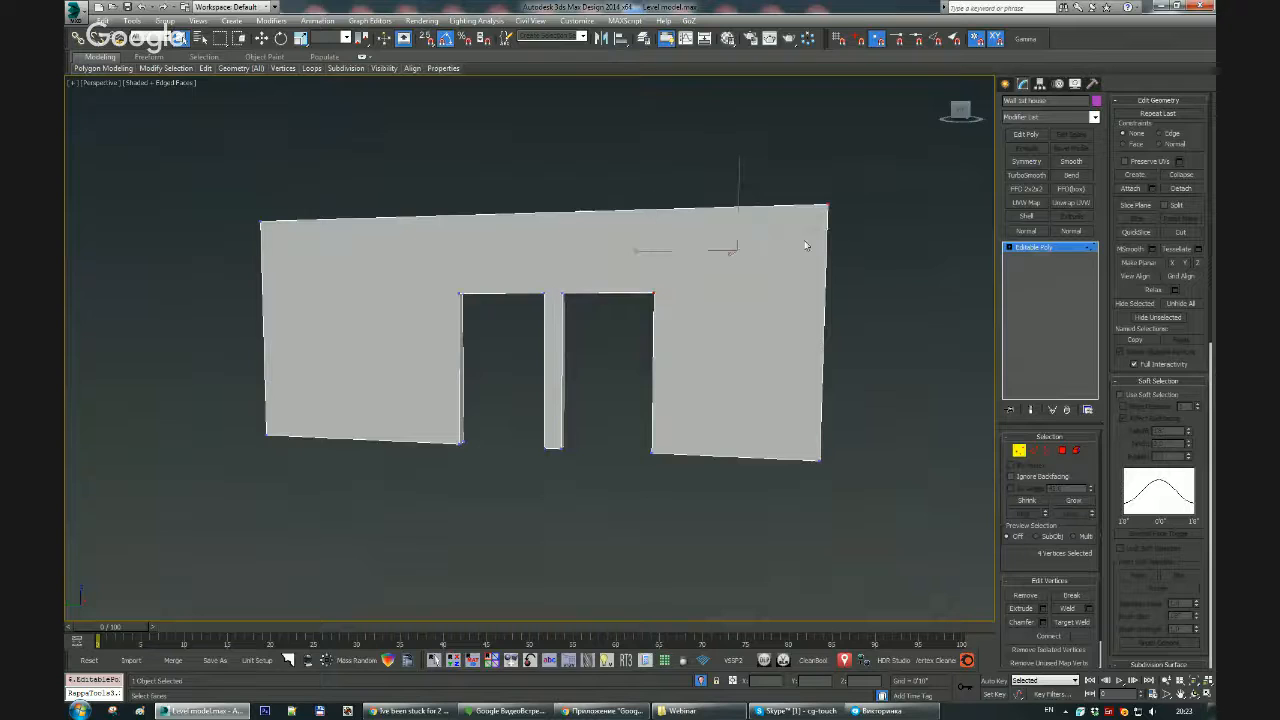
right_click(795, 231)
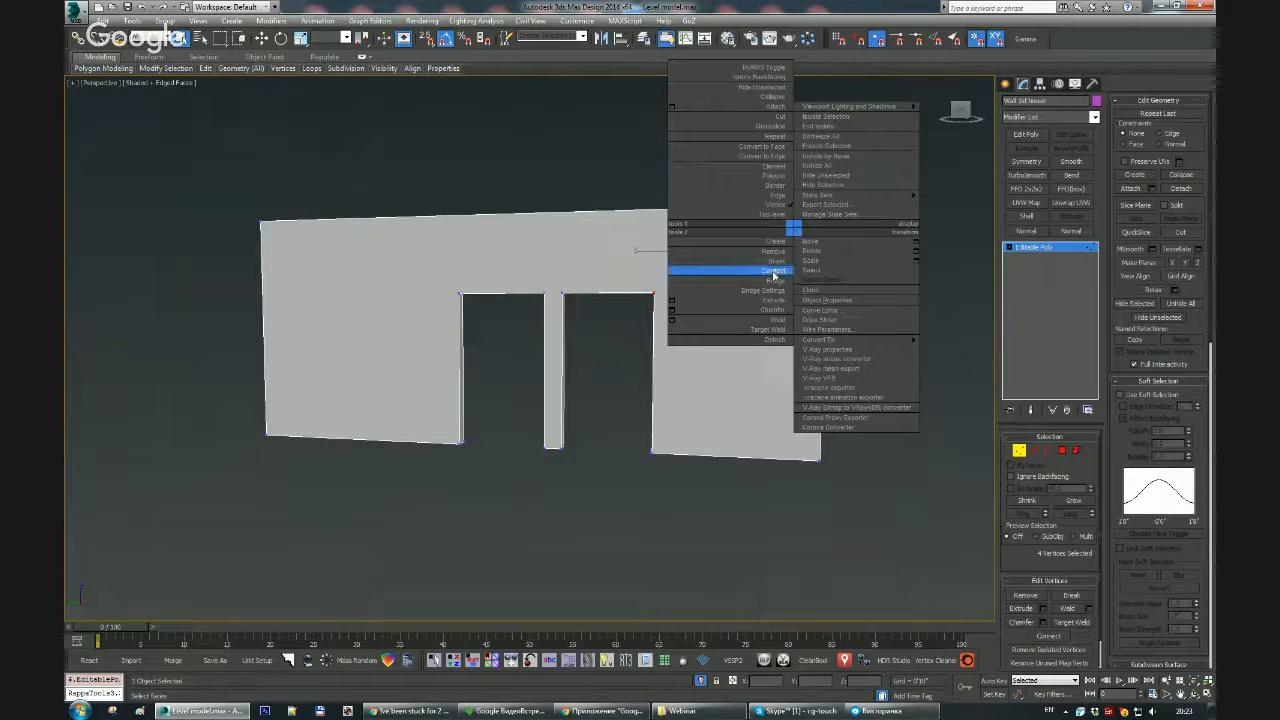
left_click(775, 272)
Step: Connect the left doorway's outer upper corner vertices to the wall's upper left corner
middle_click_drag(371, 266, 356, 205, "alt")
left_click_drag(539, 250, 616, 306)
middle_click_drag(818, 386, 668, 289)
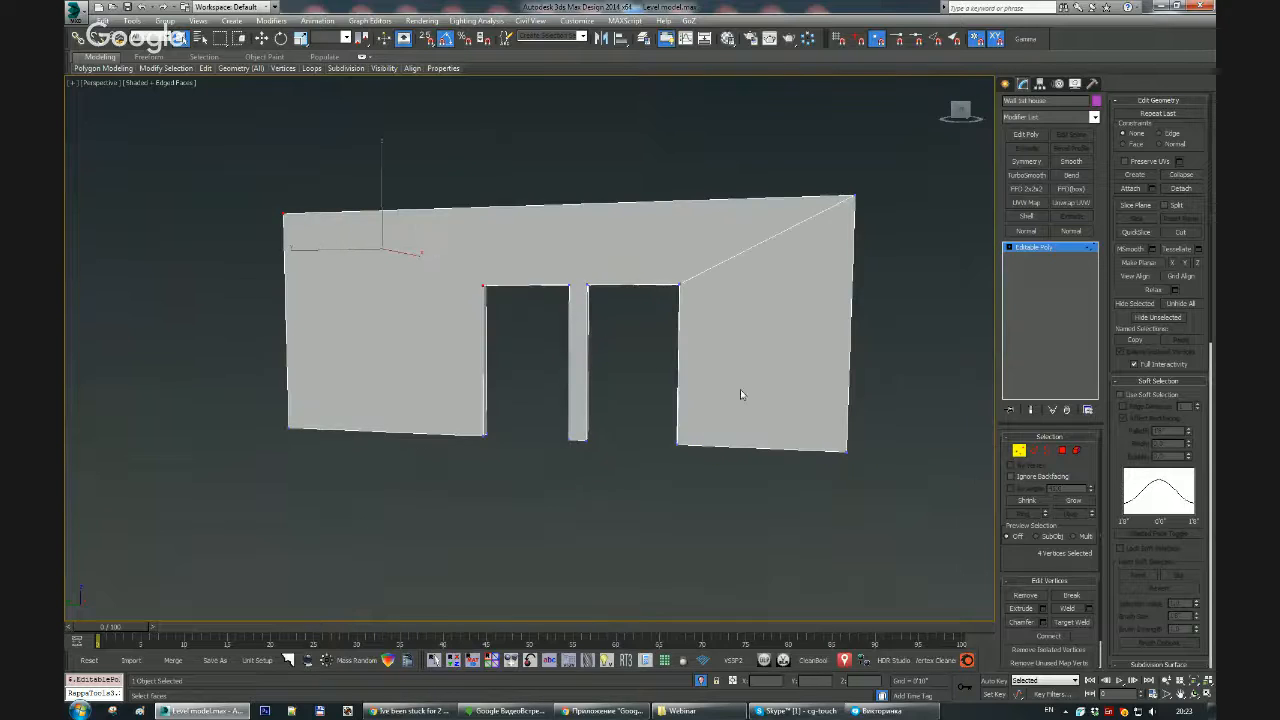
middle_click_drag(740, 394, 700, 279, "alt")
right_click(482, 277)
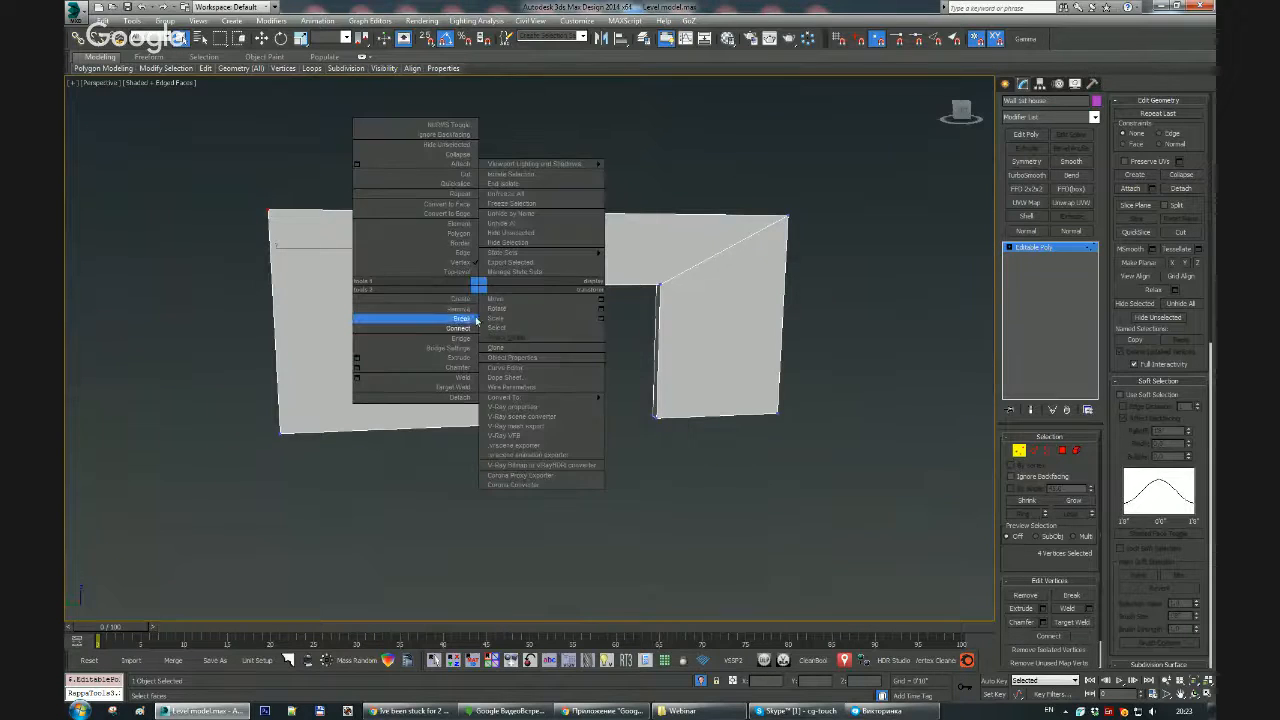
left_click(460, 332)
middle_click_drag(457, 334, 563, 293, "alt")
Step: Connect the wall's two long top edges with 1 segment and move the new edge above the pillar between the doorways
key("2")
left_click_drag(570, 241, 559, 276)
middle_click_drag(559, 276, 564, 294, "alt")
scroll(562, 266, "up", 2)
right_click(566, 252)
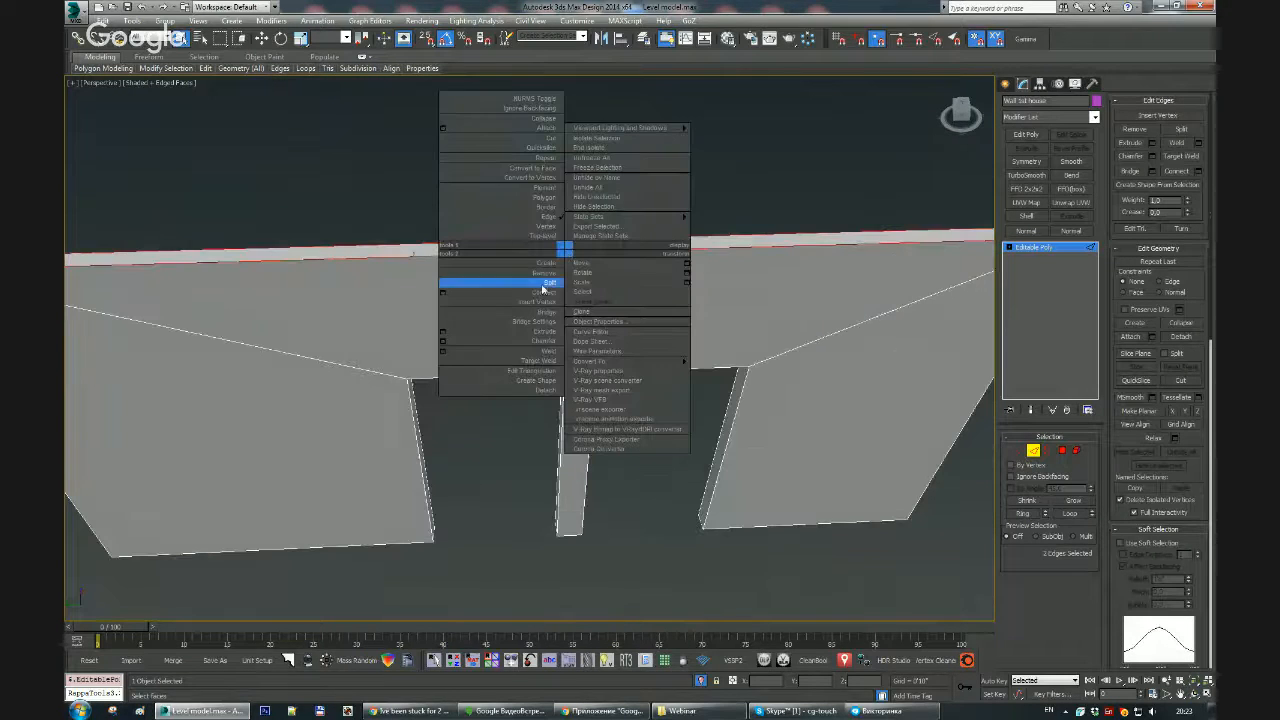
left_click(447, 290)
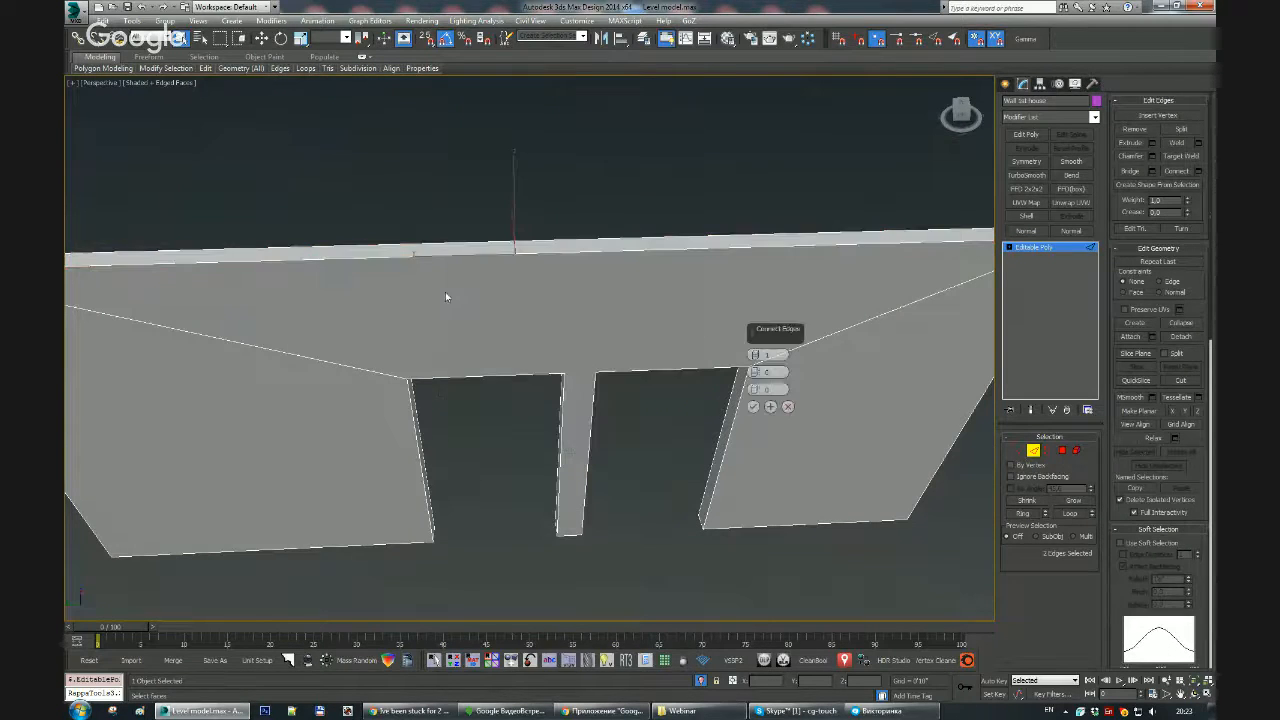
left_click(754, 406)
key("w")
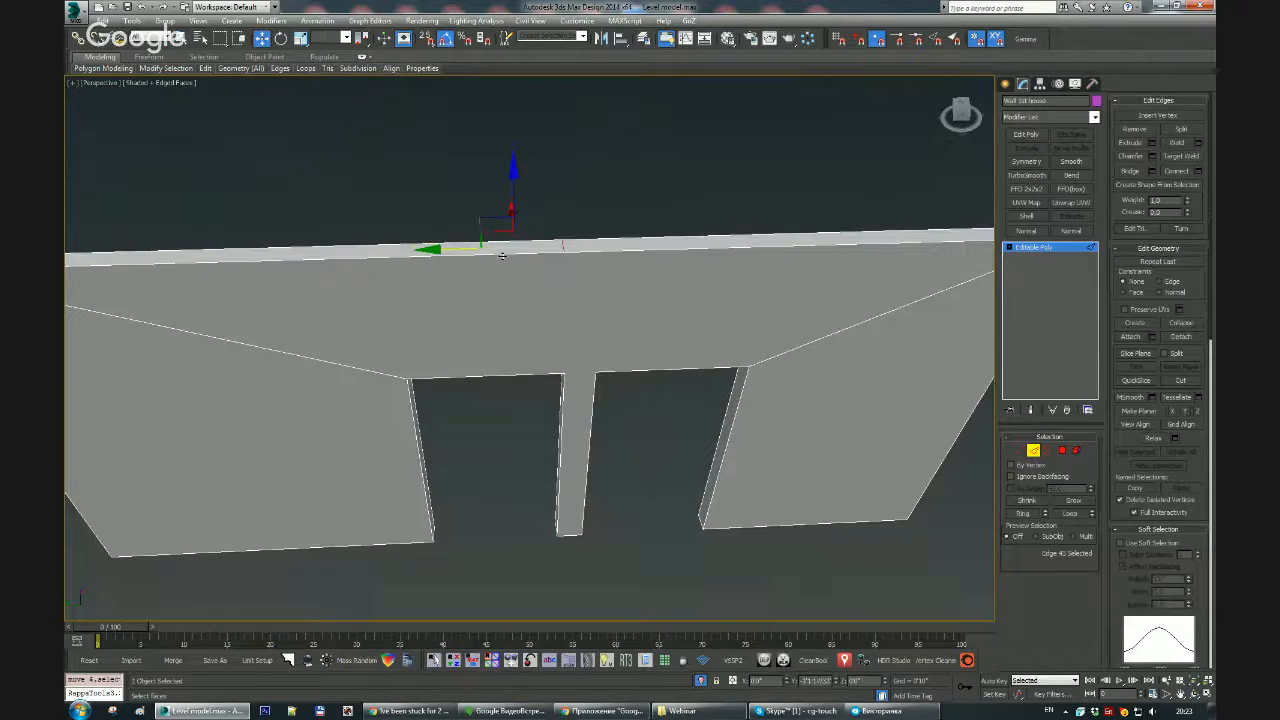
scroll(504, 285, "up", 2)
Step: Connect the new top vertices to the upper corners of the middle pillar and return to object level
key("1")
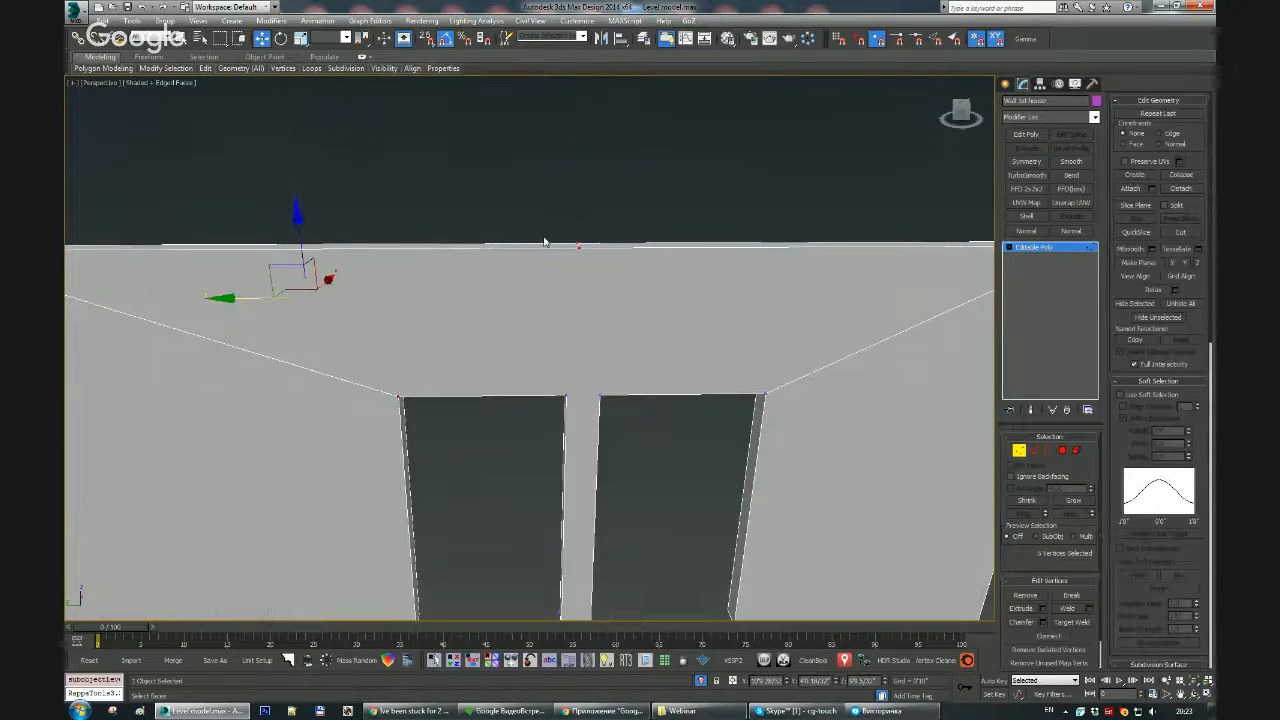
left_click_drag(524, 207, 653, 442)
right_click(614, 364)
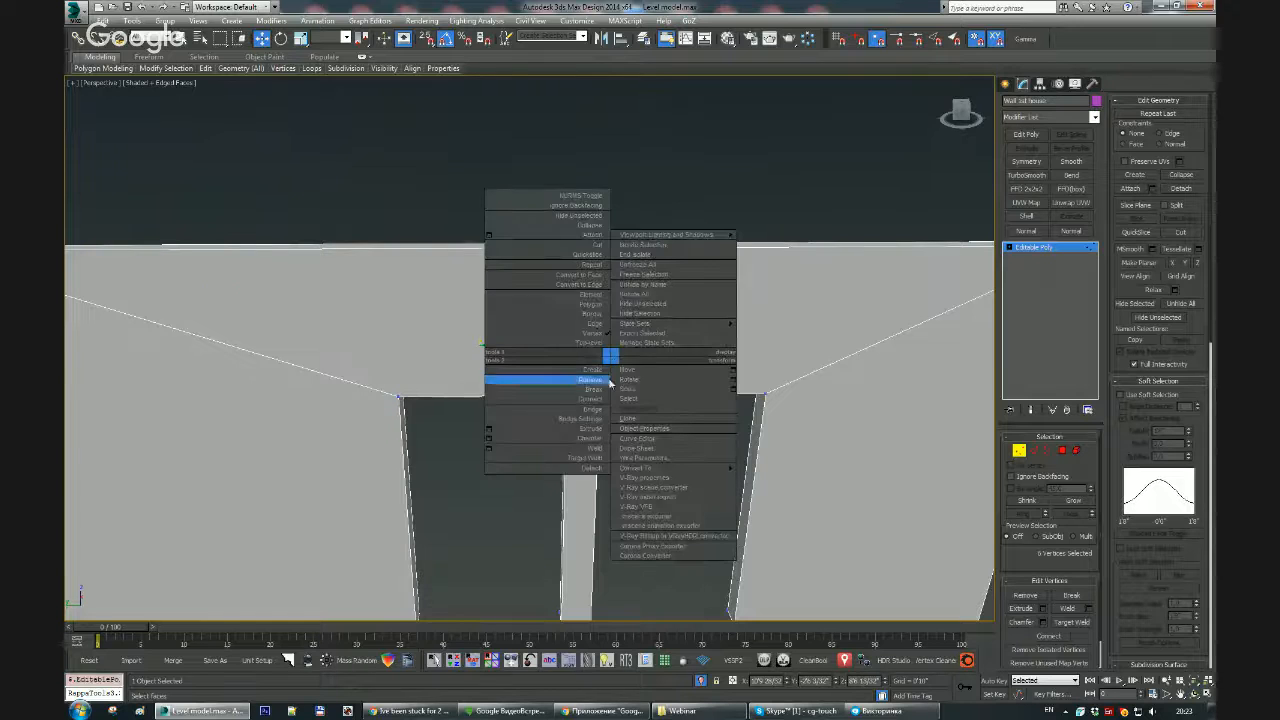
left_click(595, 400)
scroll(606, 289, "down", 3)
left_click(587, 241)
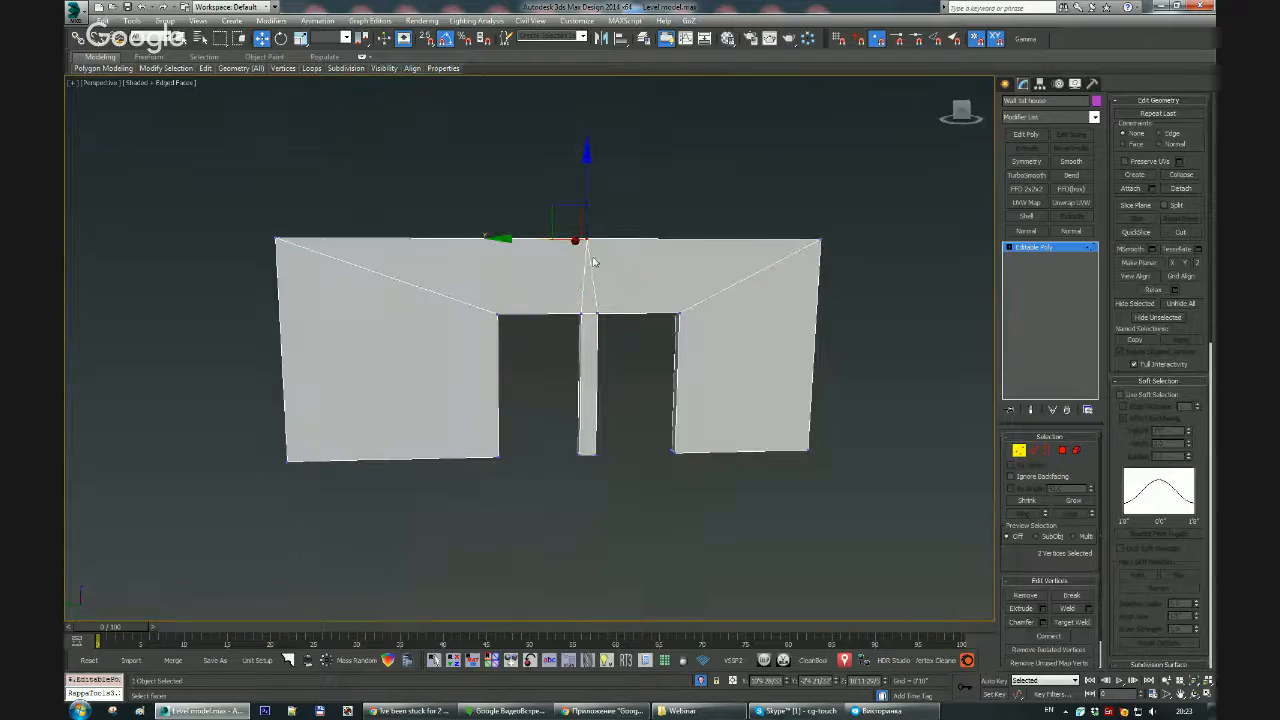
right_click(580, 260)
left_click(560, 246)
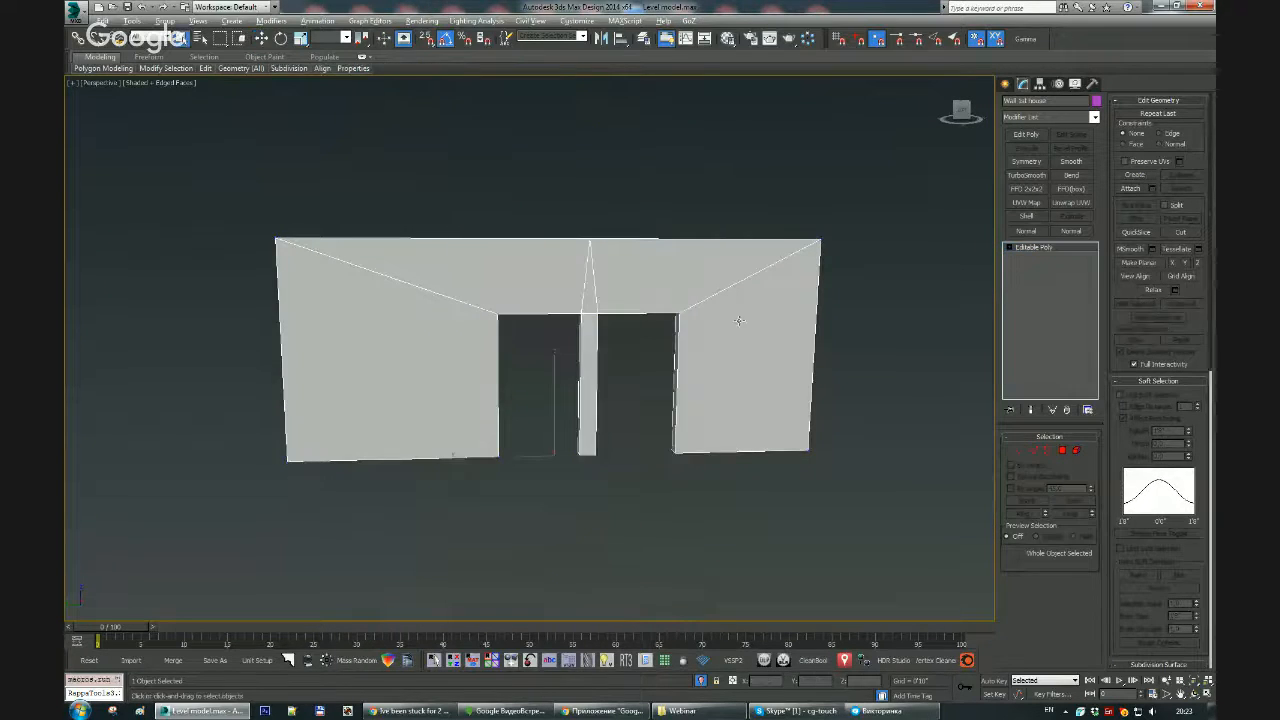
Step: Check the wall within the full level, isolate it again and assign the Checker material to it
middle_click_drag(737, 320, 687, 334, "alt")
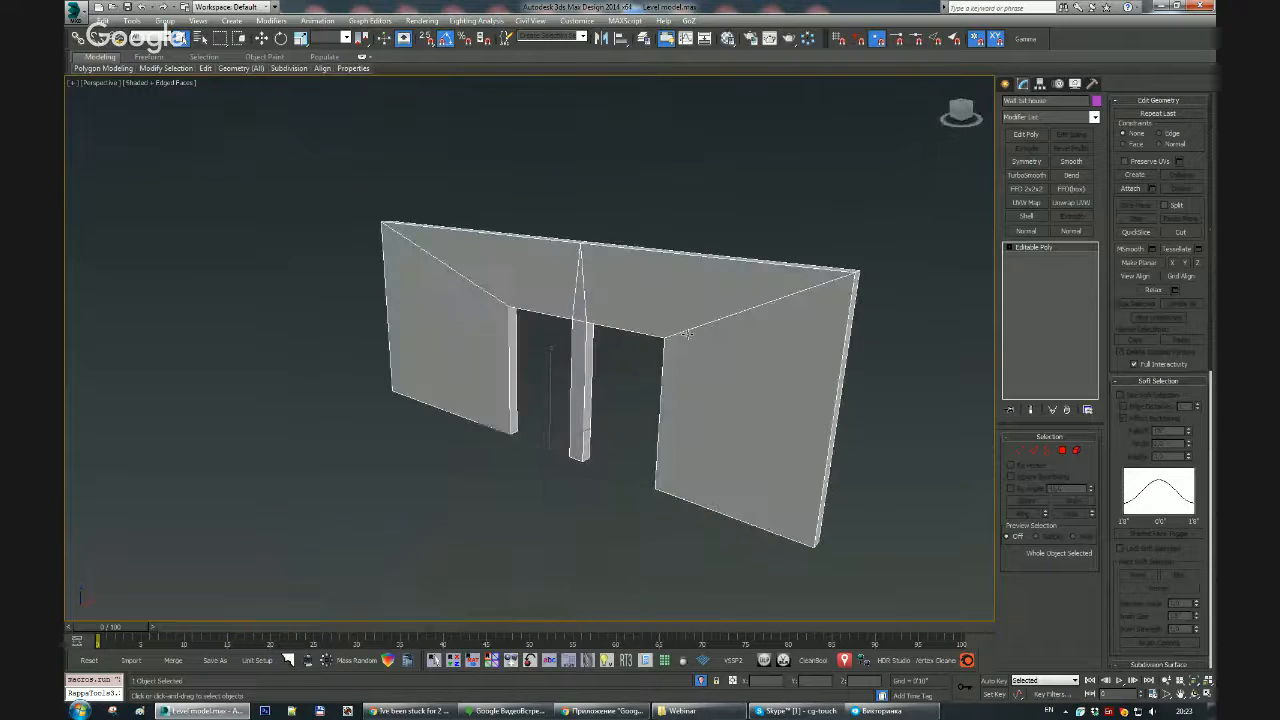
left_click(700, 681)
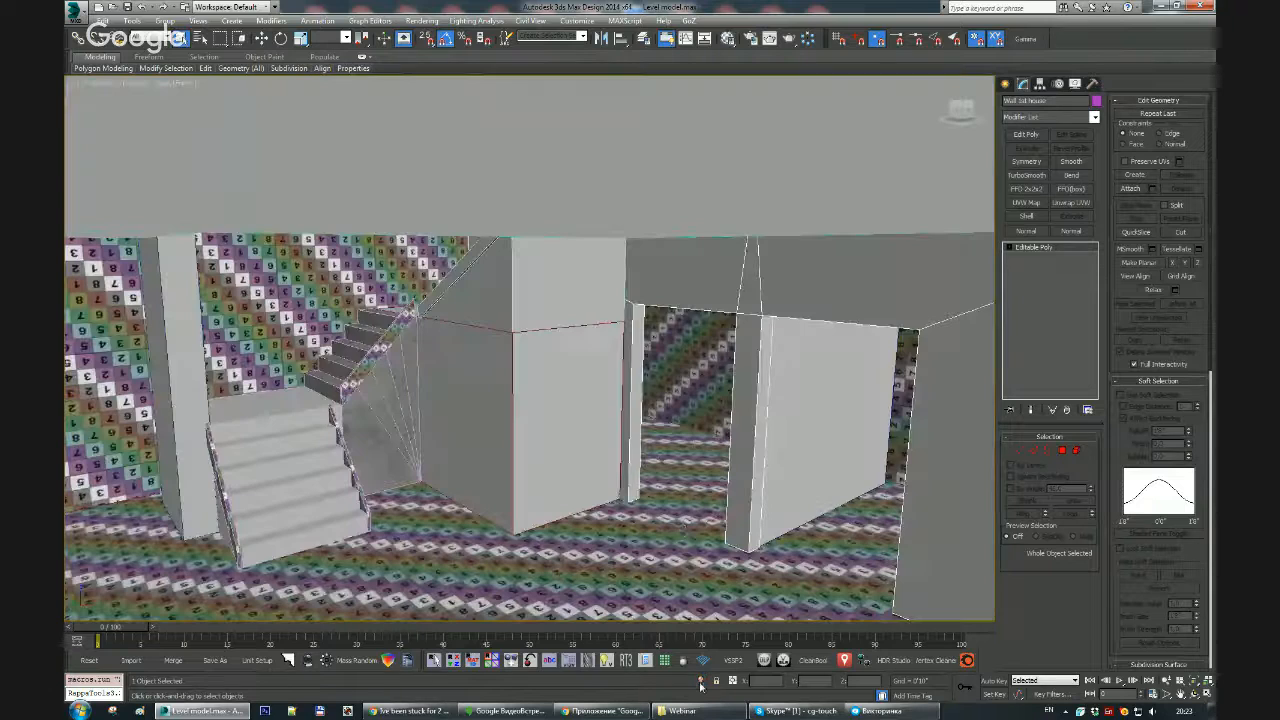
key("alt+q")
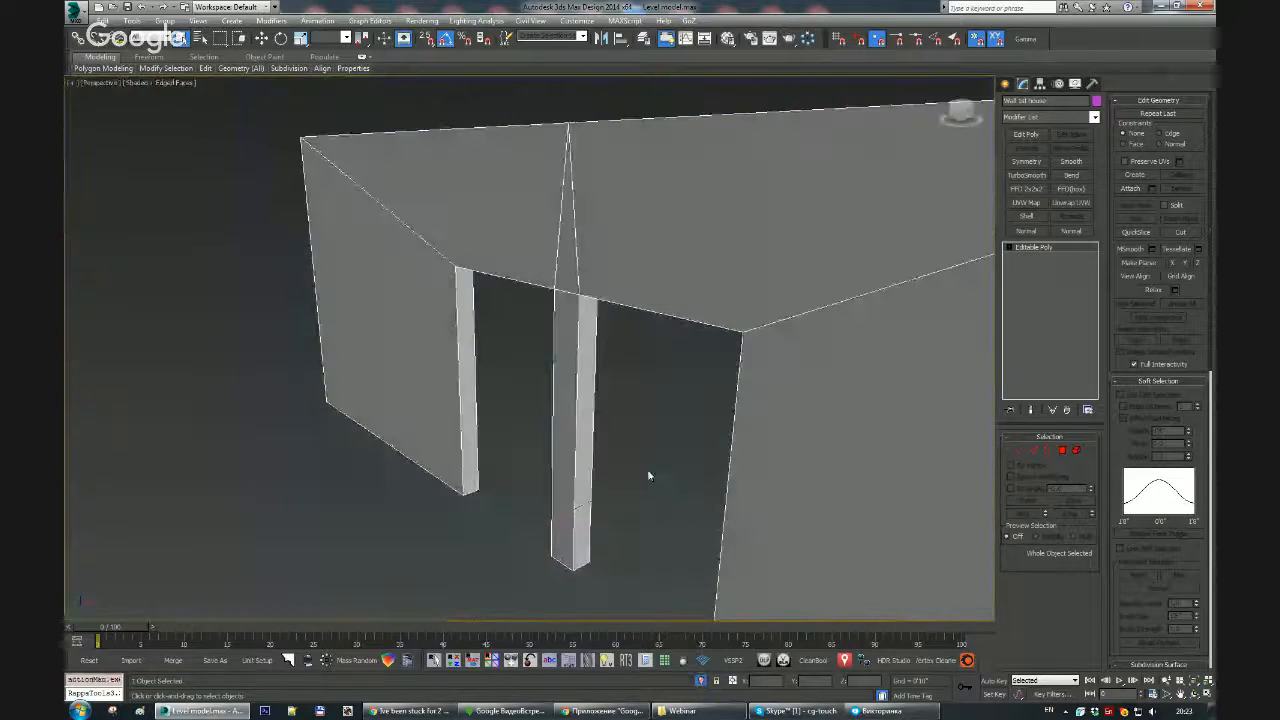
key("m")
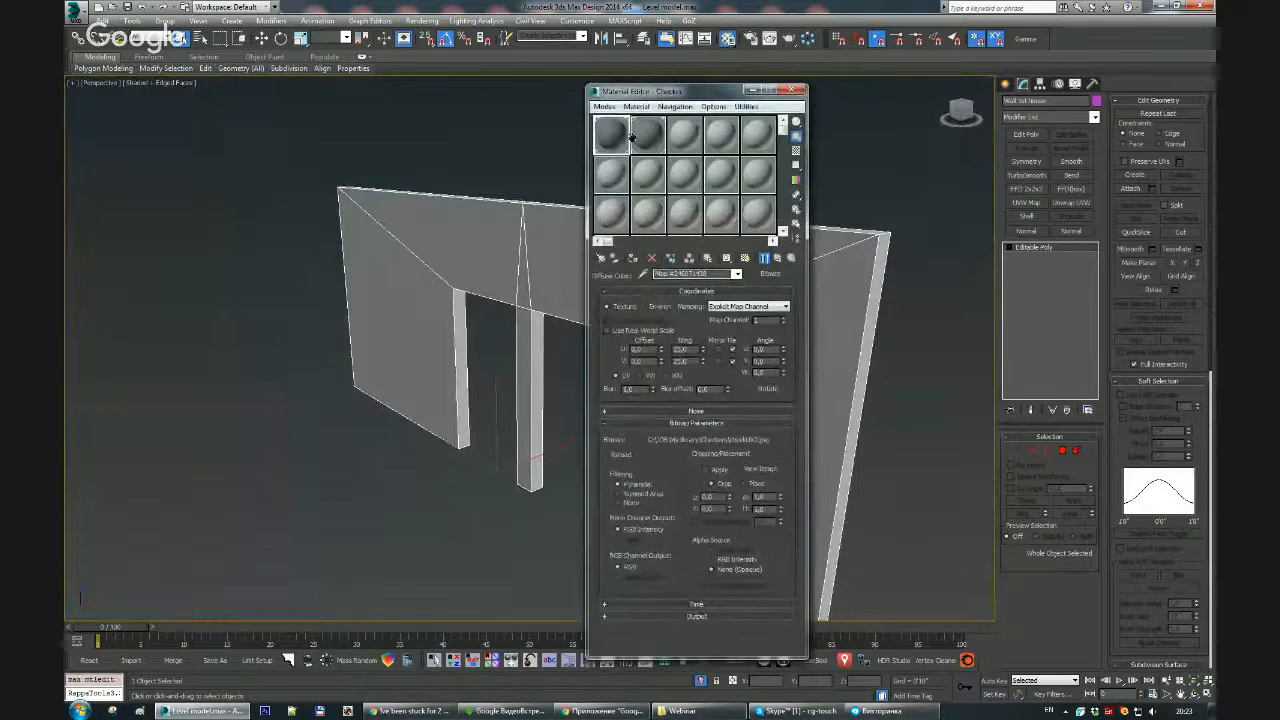
left_click_drag(614, 170, 537, 248)
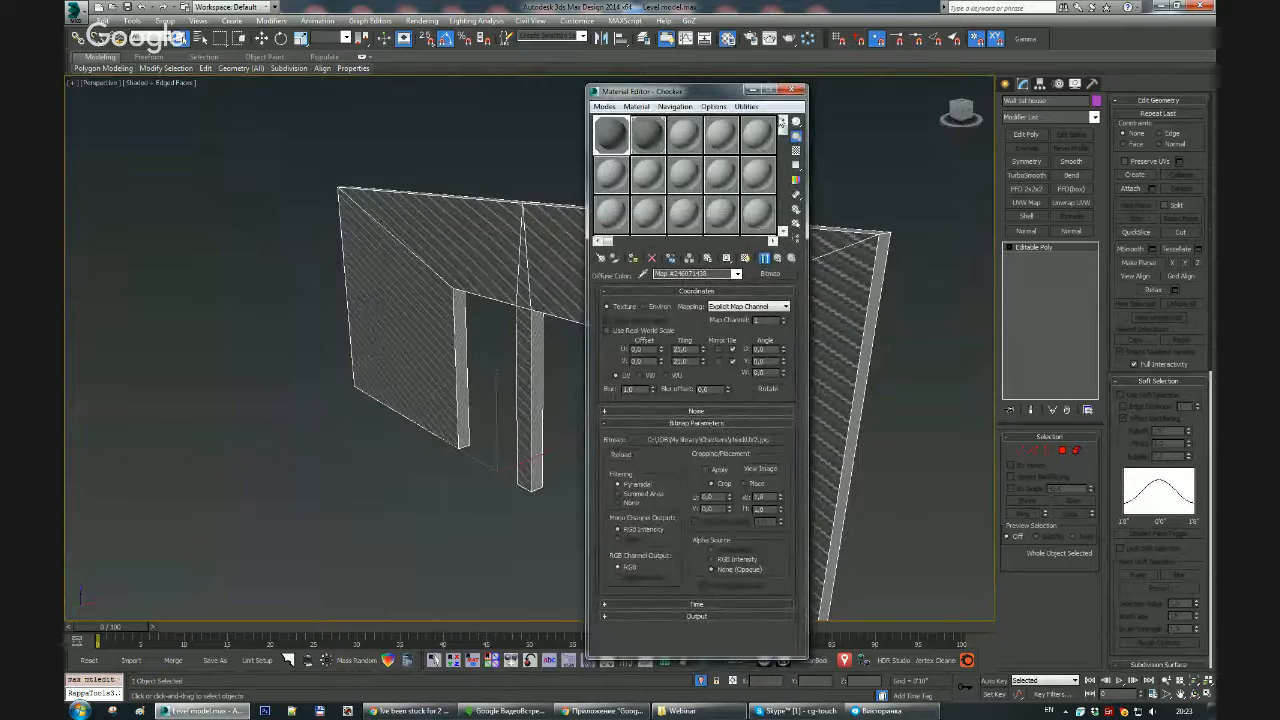
left_click(791, 89)
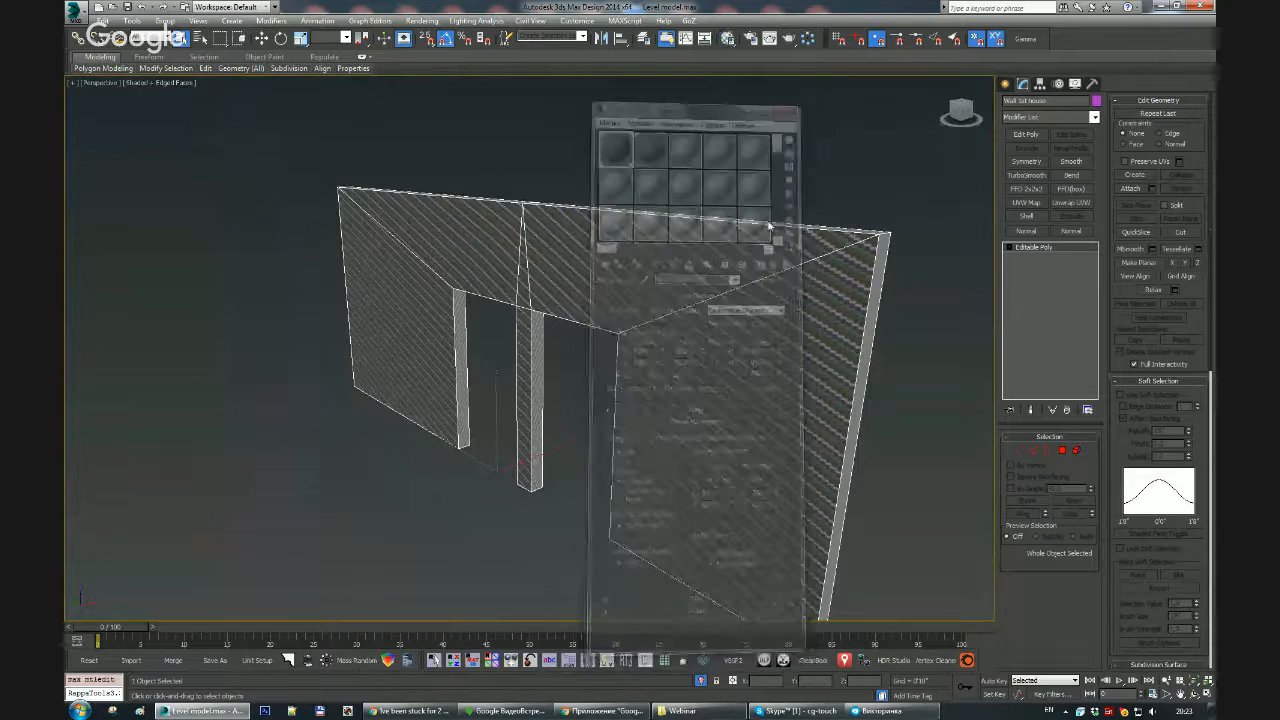
Step: Add an Unwrap UVW modifier to the wall, open the UV editor and hide its checker background
left_click(1072, 203)
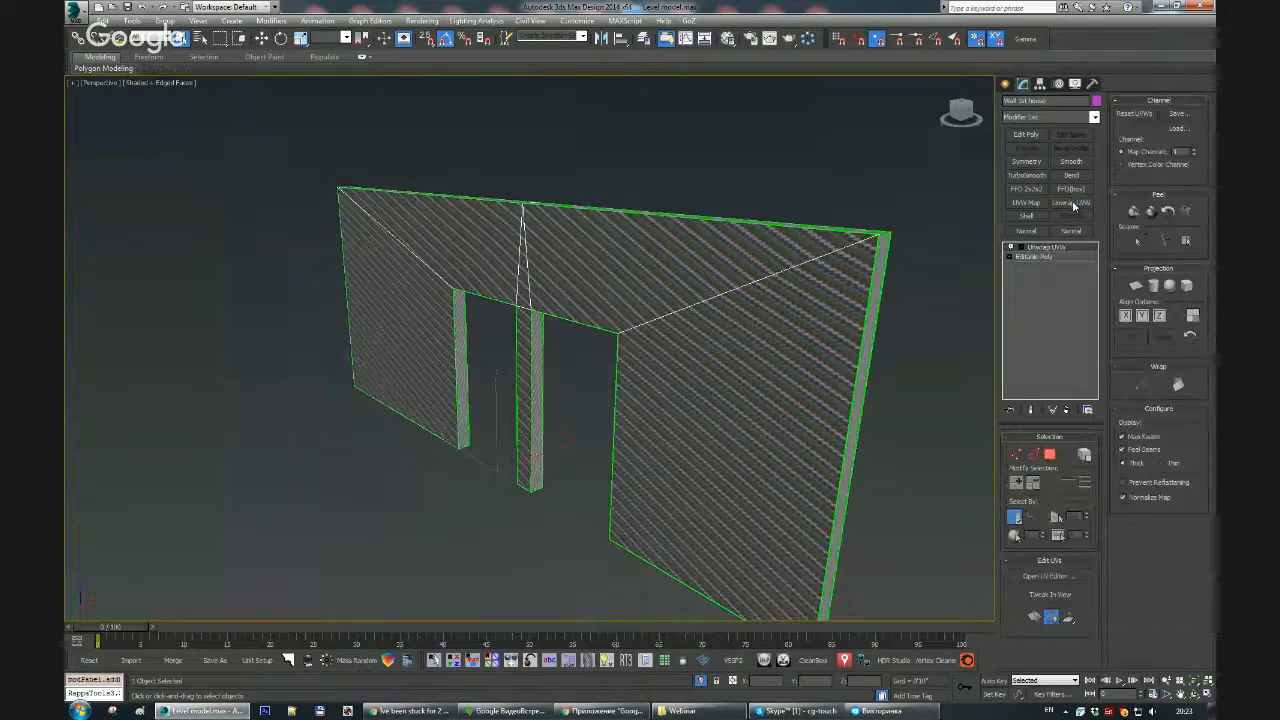
left_click(1050, 577)
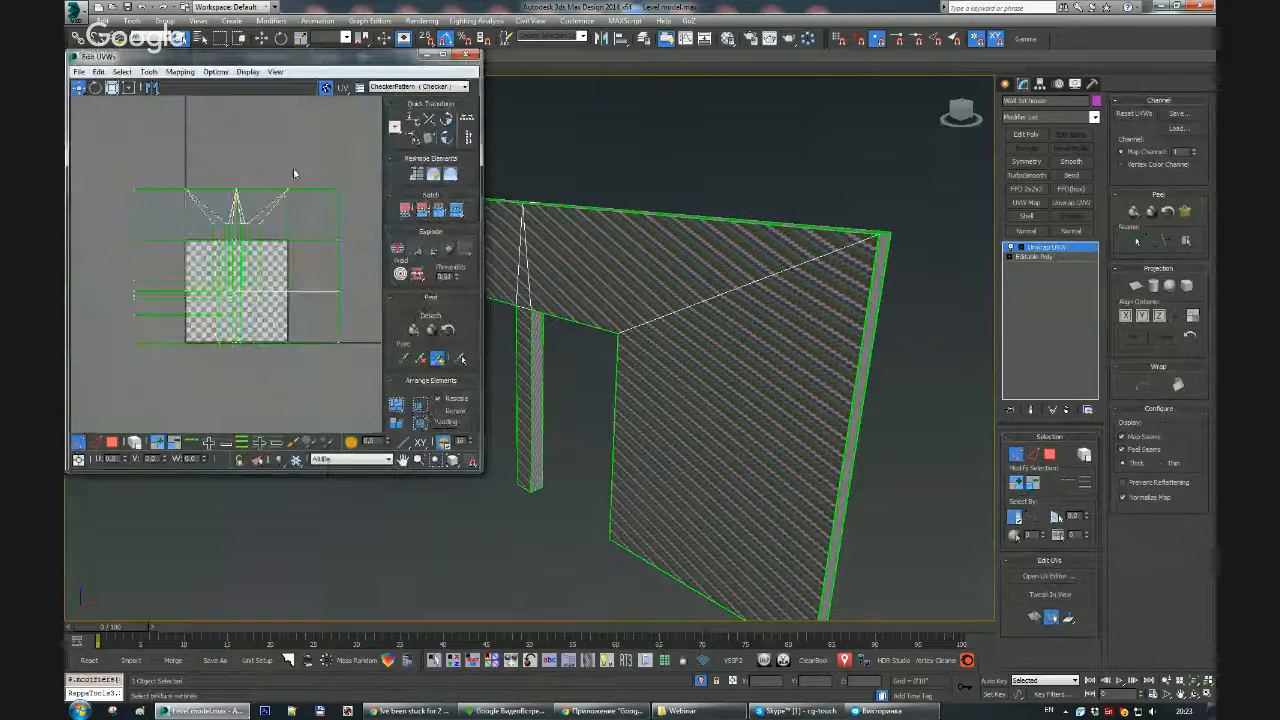
left_click(325, 88)
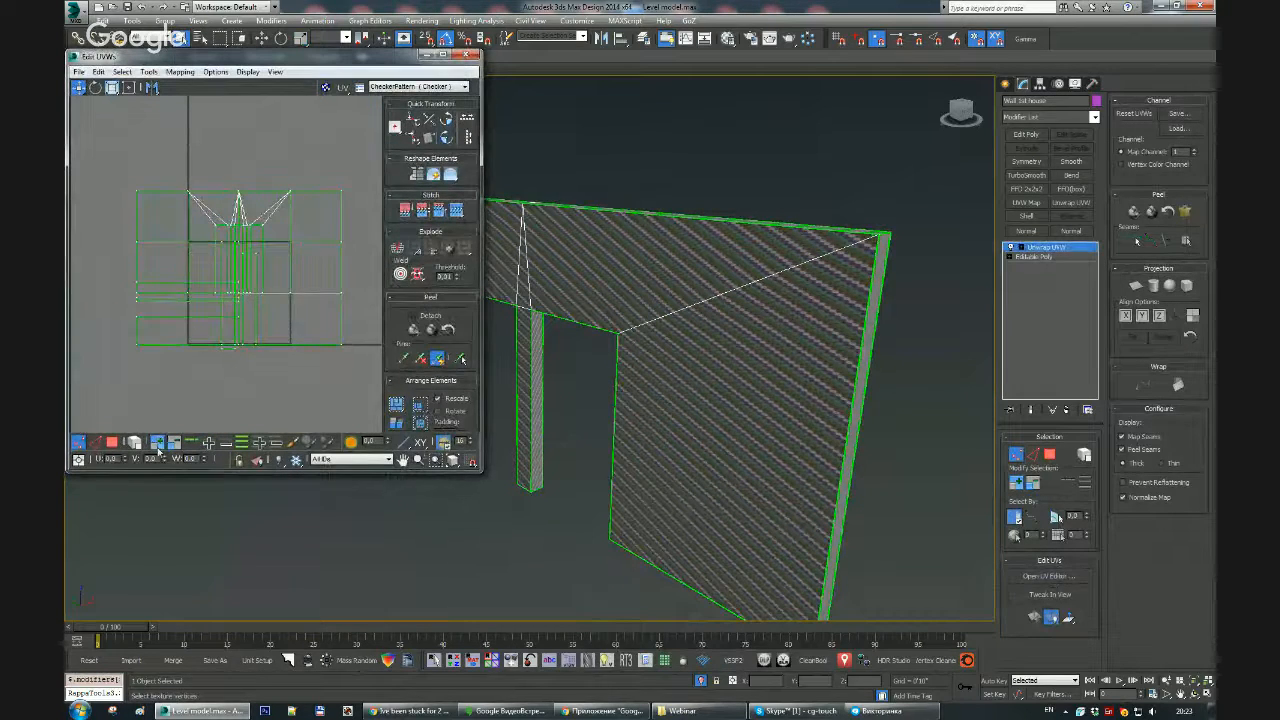
Step: Select all of the wall's polygons in the UV editor and apply Flatten Mapping with the current options
left_click(113, 443)
left_click_drag(108, 145, 360, 383)
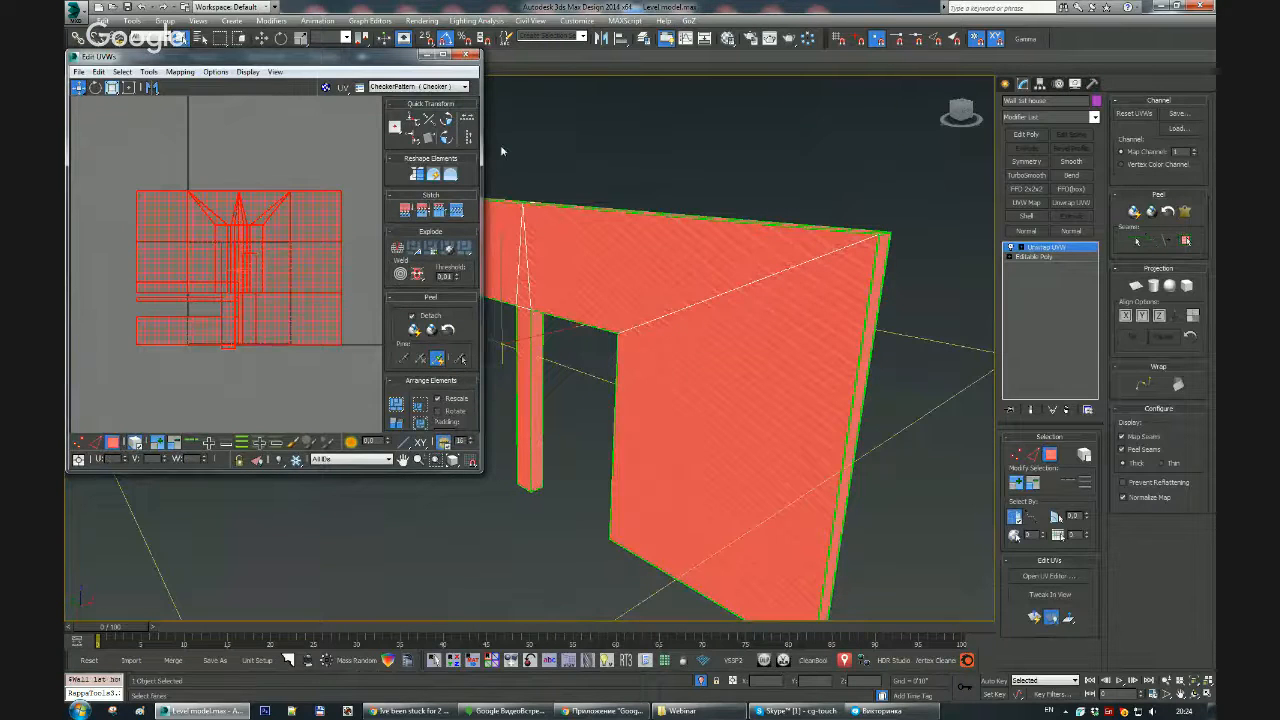
left_click_drag(489, 150, 615, 150)
middle_click_drag(784, 274, 760, 330, "alt")
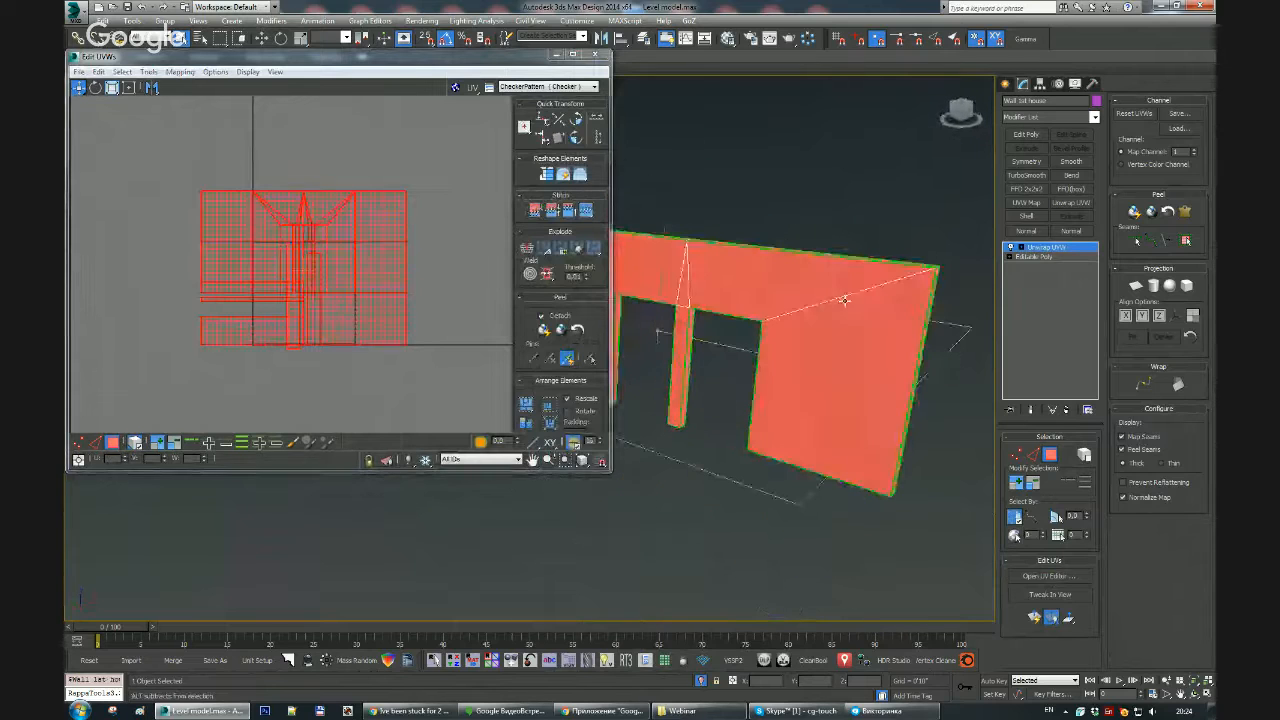
left_click_drag(392, 64, 426, 114)
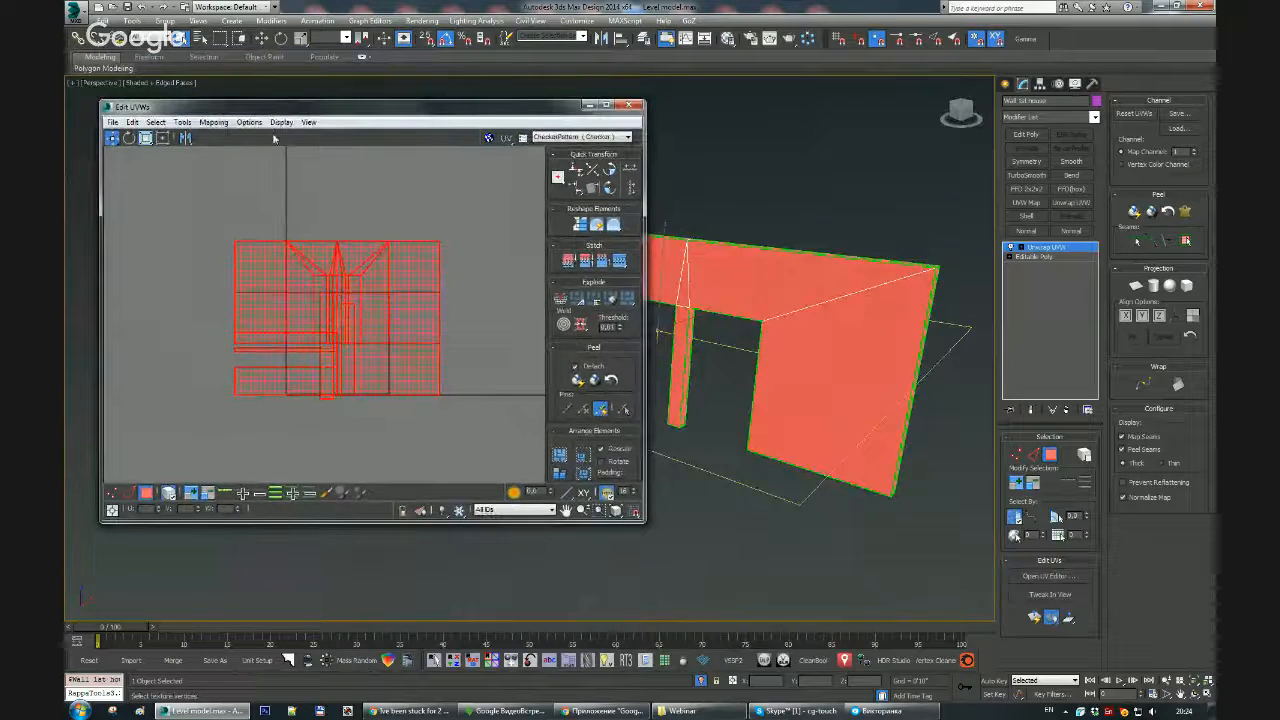
left_click(214, 122)
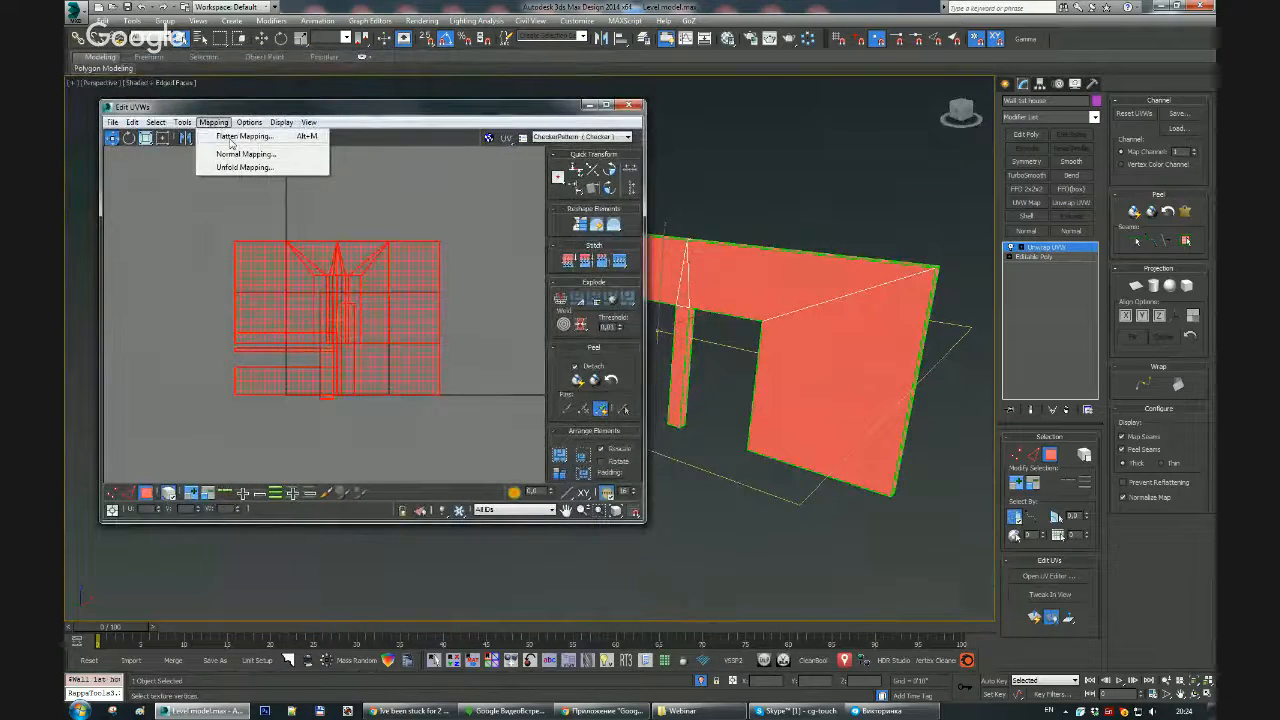
left_click(231, 137)
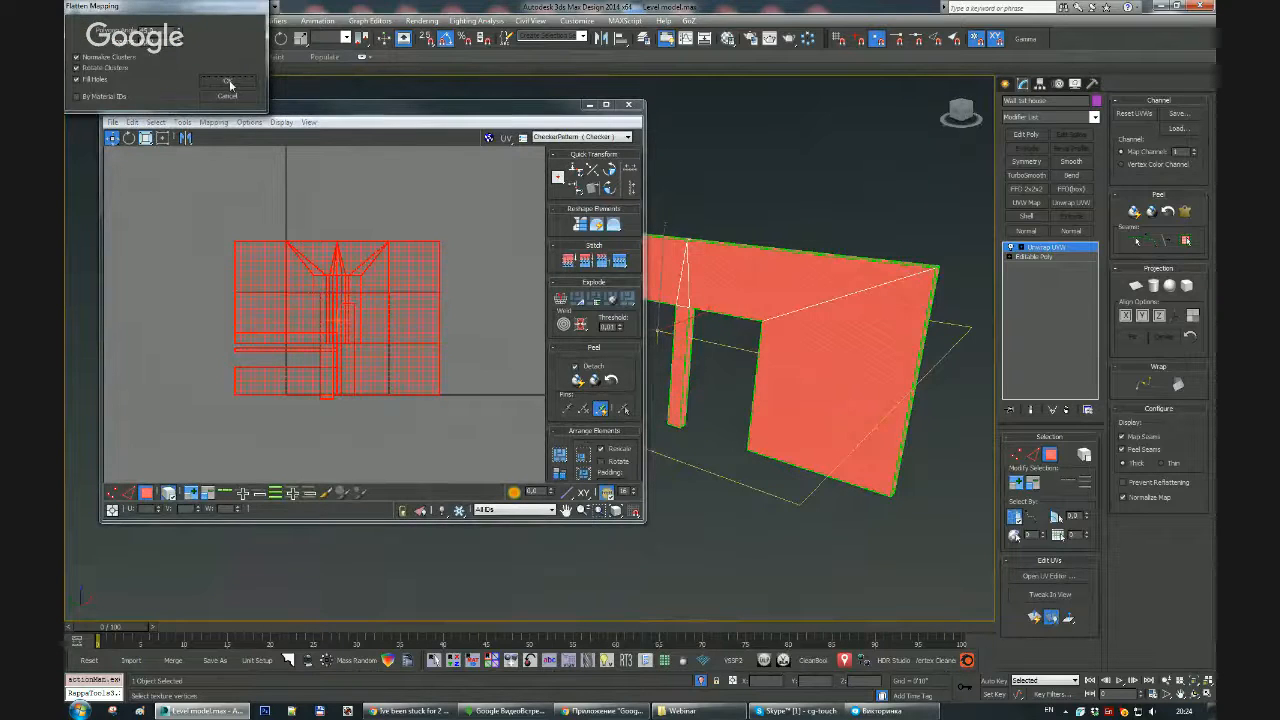
left_click(229, 83)
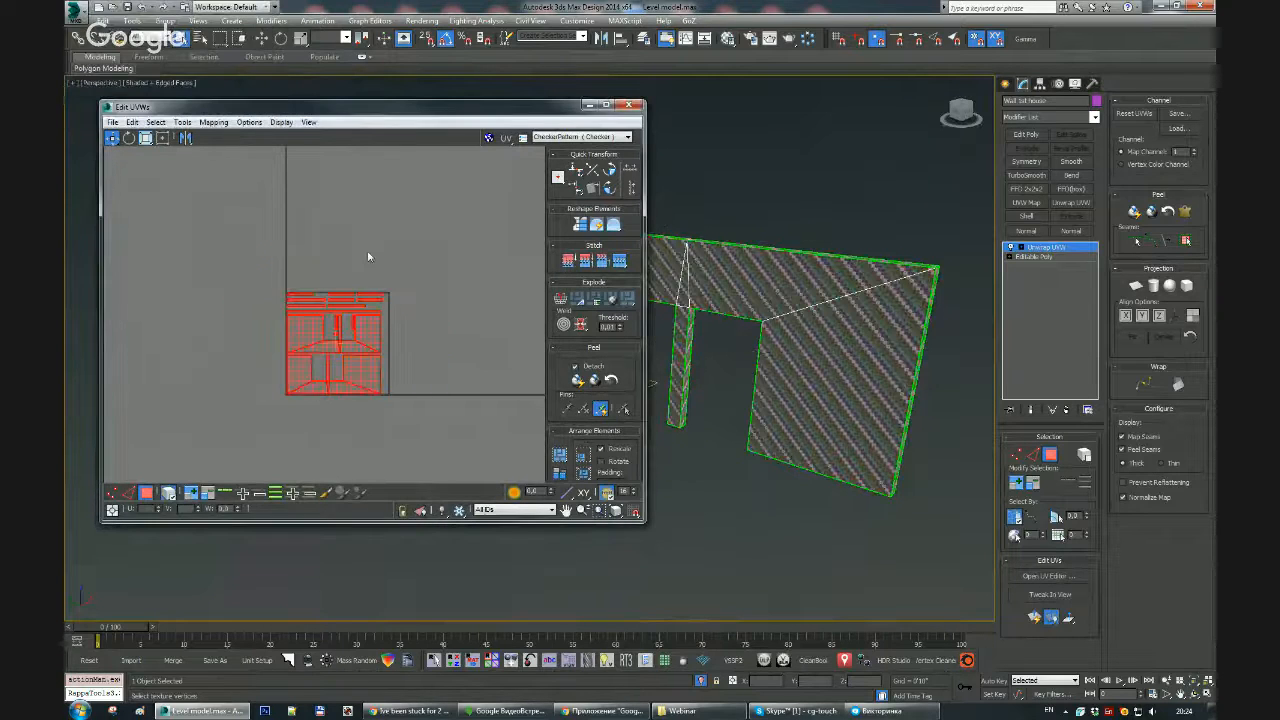
Step: Rotate the flattened layout upright and stack one large doorway wall shell exactly over the other
left_click(608, 172)
left_click(398, 317)
scroll(378, 286, "up", 4)
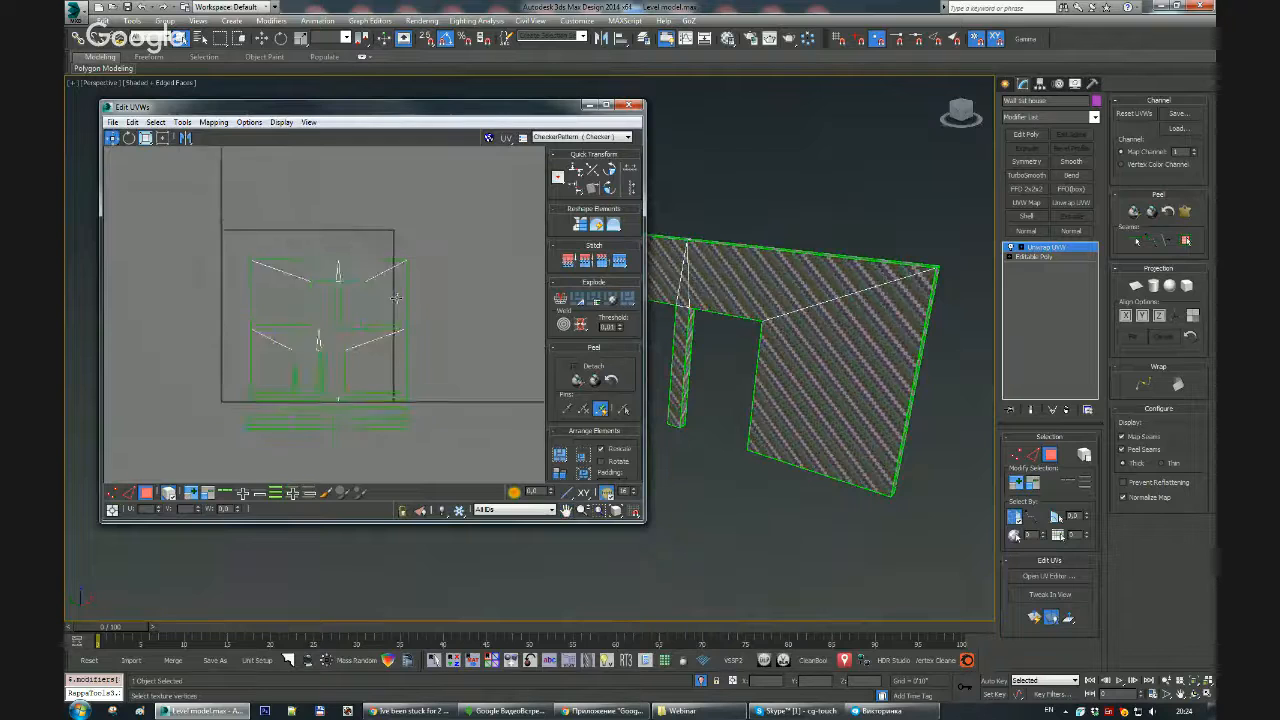
left_click(320, 253)
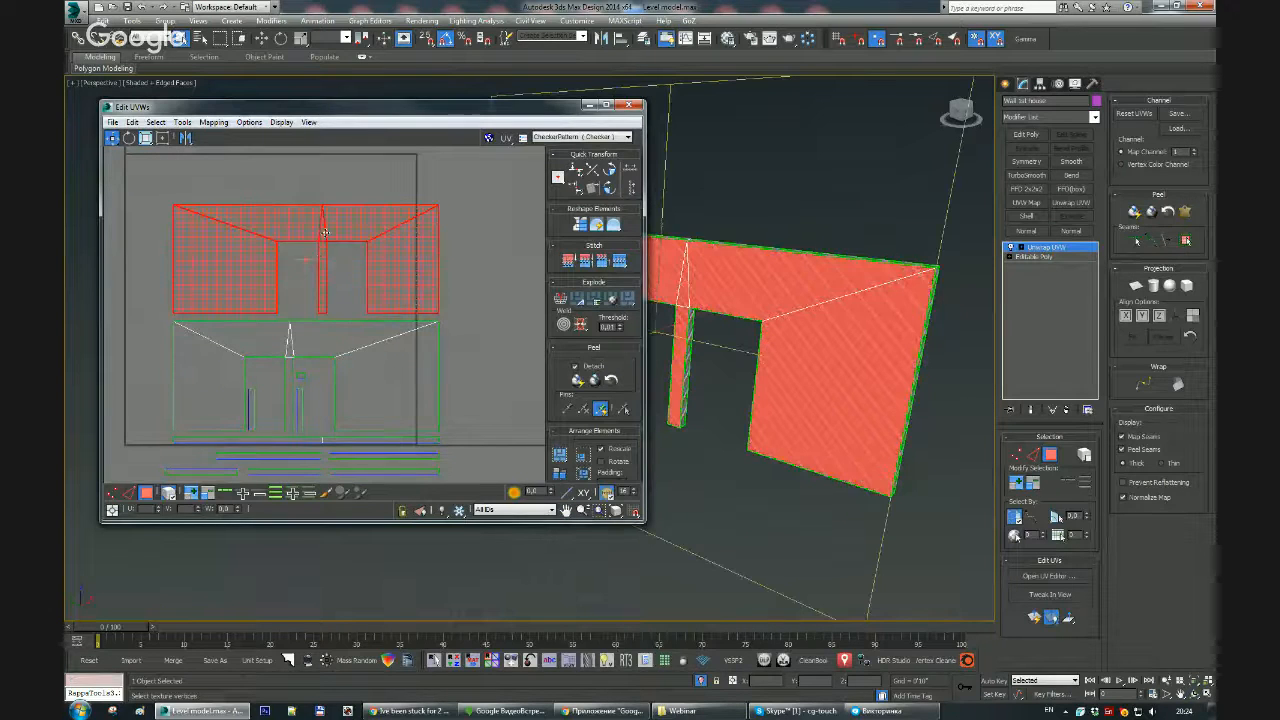
left_click_drag(325, 232, 308, 342)
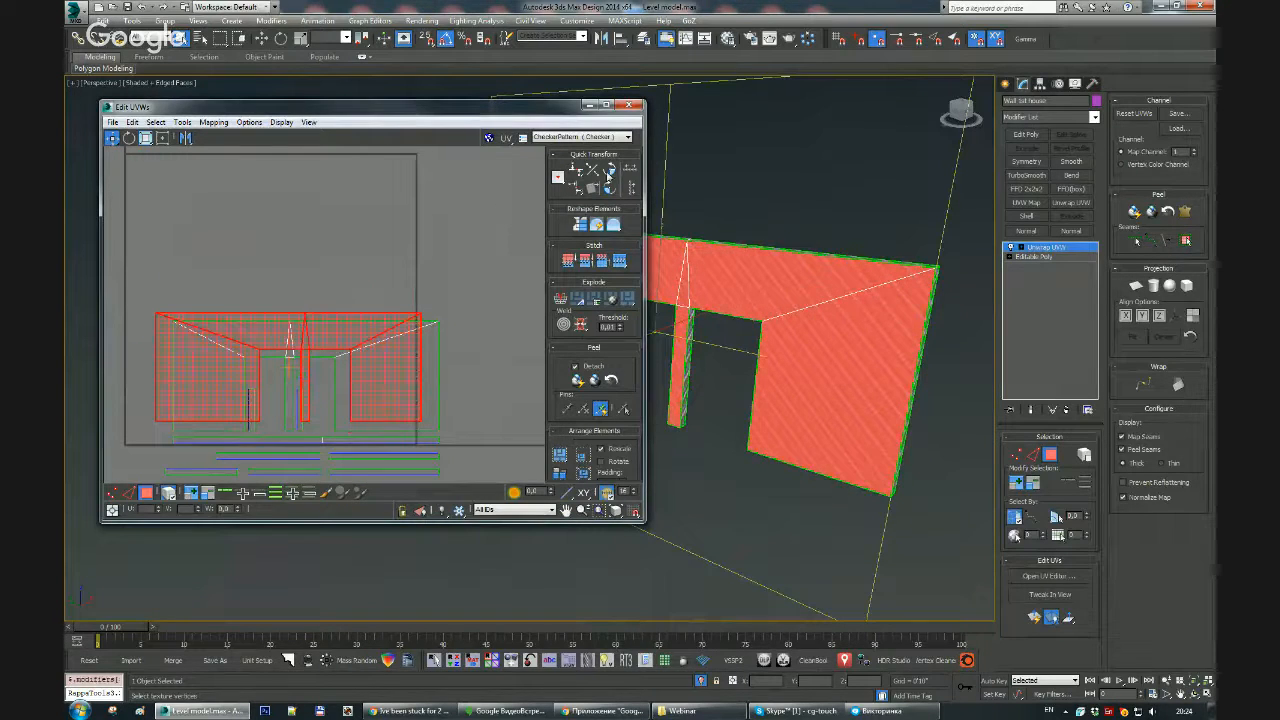
middle_click_drag(303, 346, 303, 256)
scroll(303, 256, "up", 2)
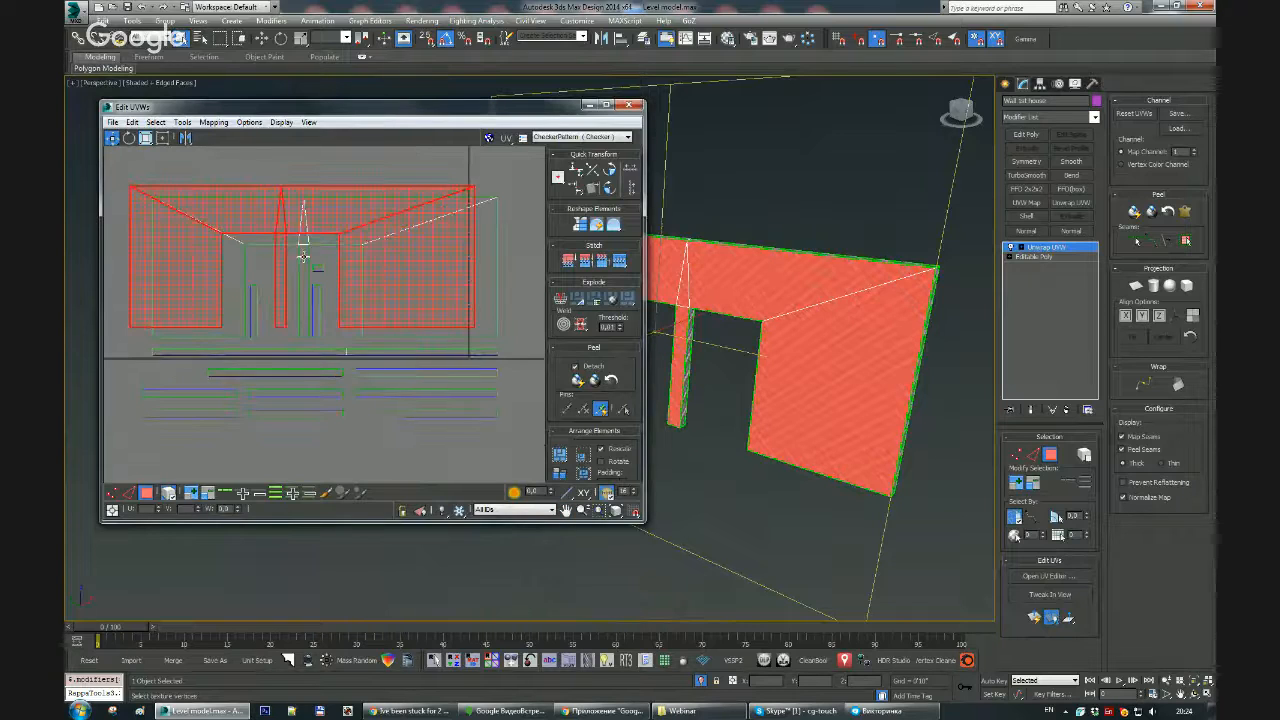
left_click_drag(295, 212, 319, 225)
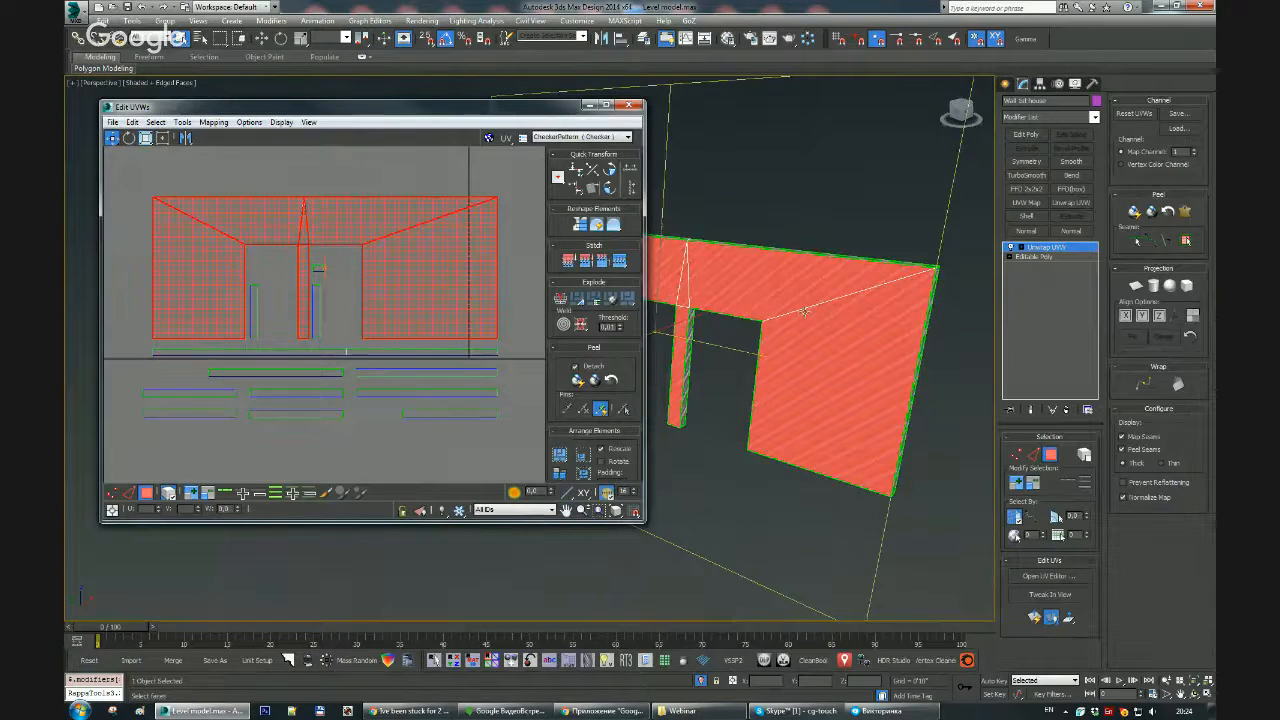
Step: Stack the narrow edge strips of matching length on each other and gather them just above the large wall shells
middle_click_drag(740, 312, 630, 345, "alt")
left_click(351, 353)
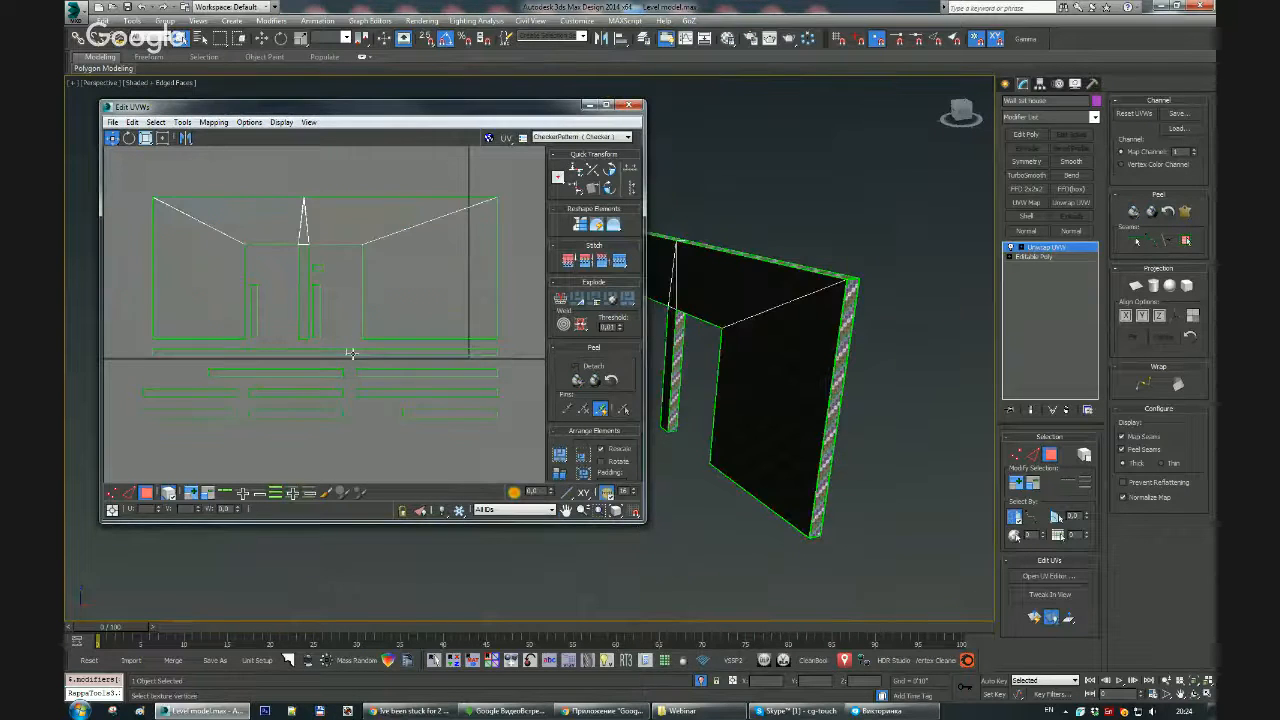
middle_click_drag(352, 353, 345, 317)
left_click(246, 336)
left_click_drag(246, 336, 188, 346)
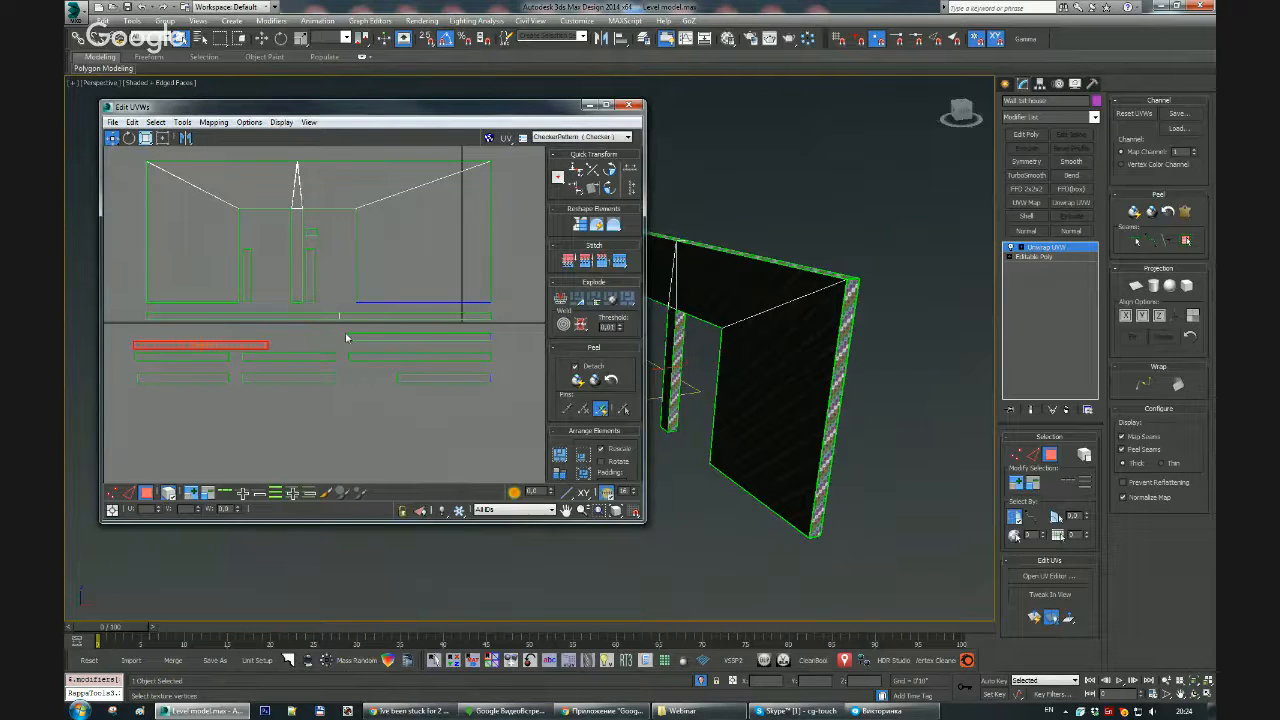
left_click_drag(381, 337, 381, 357)
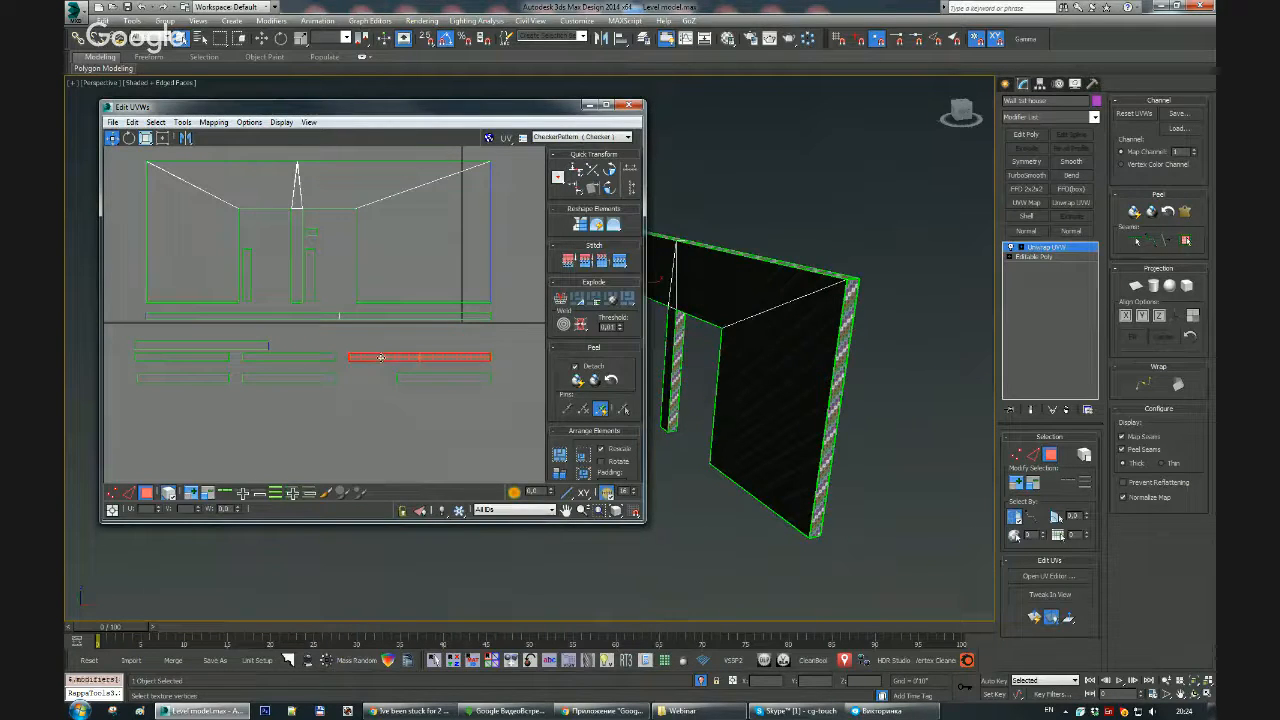
left_click(244, 346)
left_click_drag(244, 346, 462, 356)
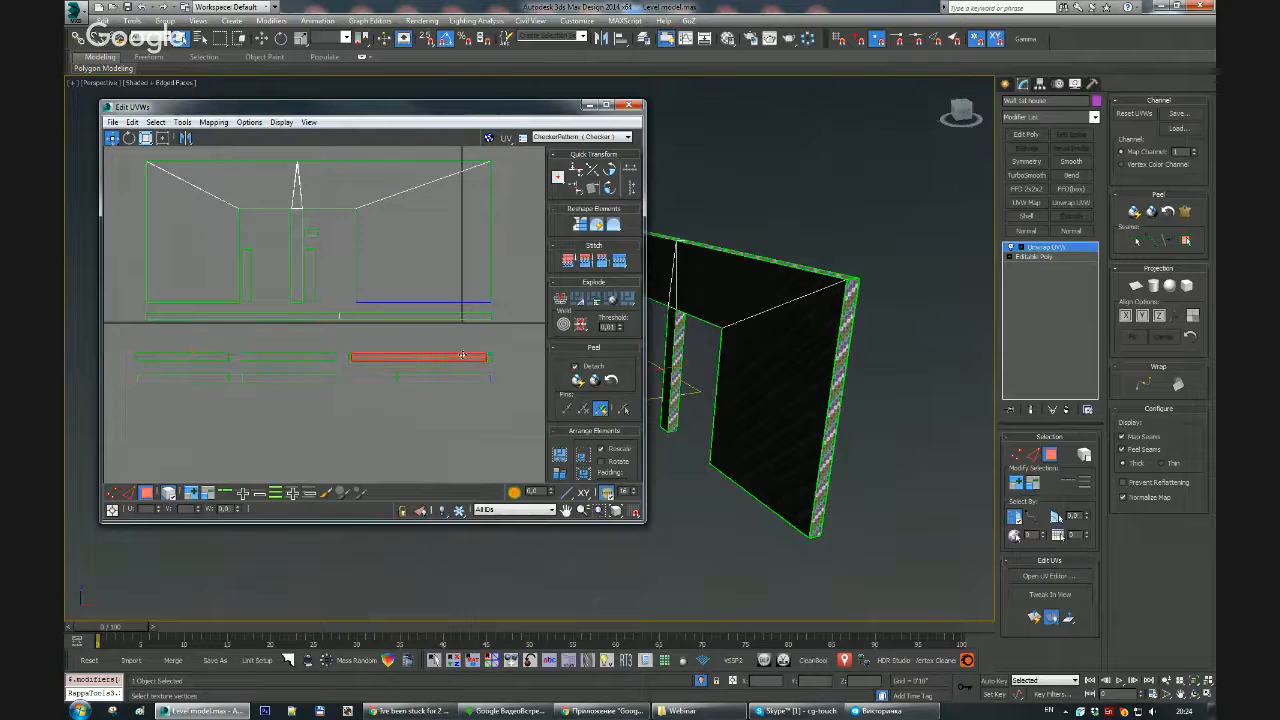
left_click_drag(185, 350, 298, 374)
left_click_drag(406, 388, 298, 250)
Step: Select all of the wall's UV shells and scale them together to adjust the checker density
scroll(390, 355, "down", 3)
left_click(388, 352, "ctrl")
key("ctrl+a")
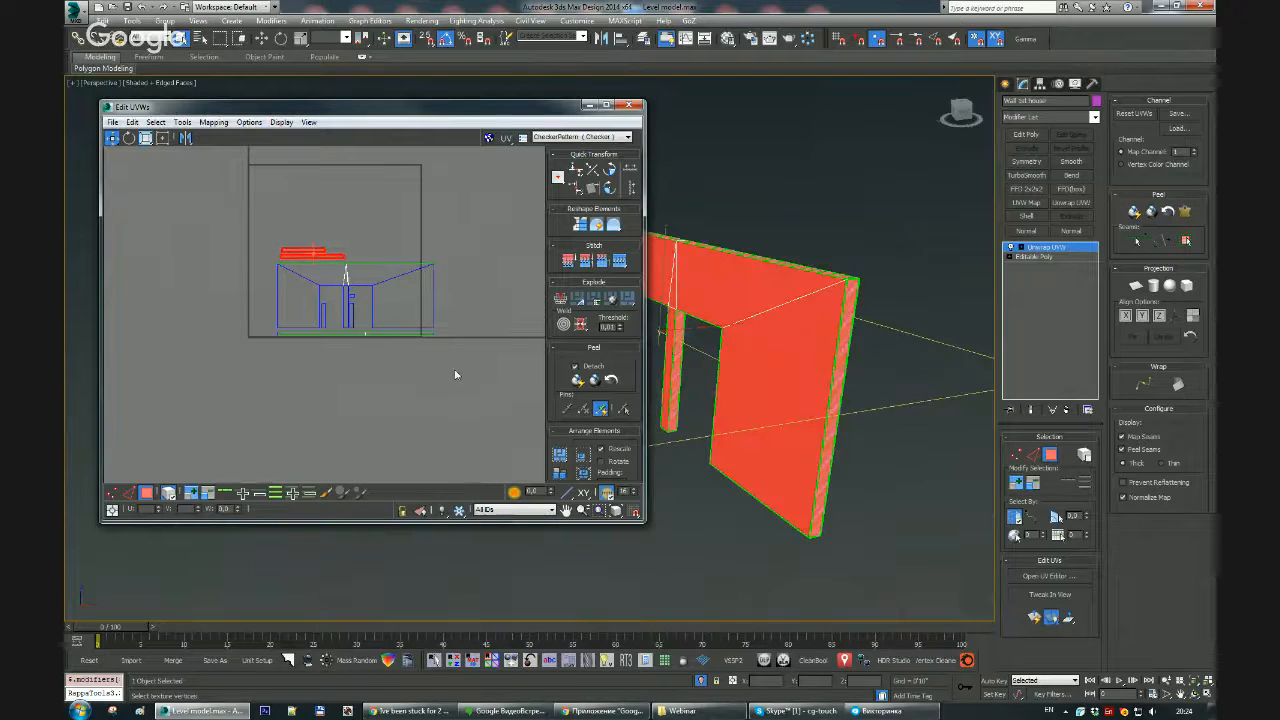
key("r")
left_click_drag(435, 336, 377, 309)
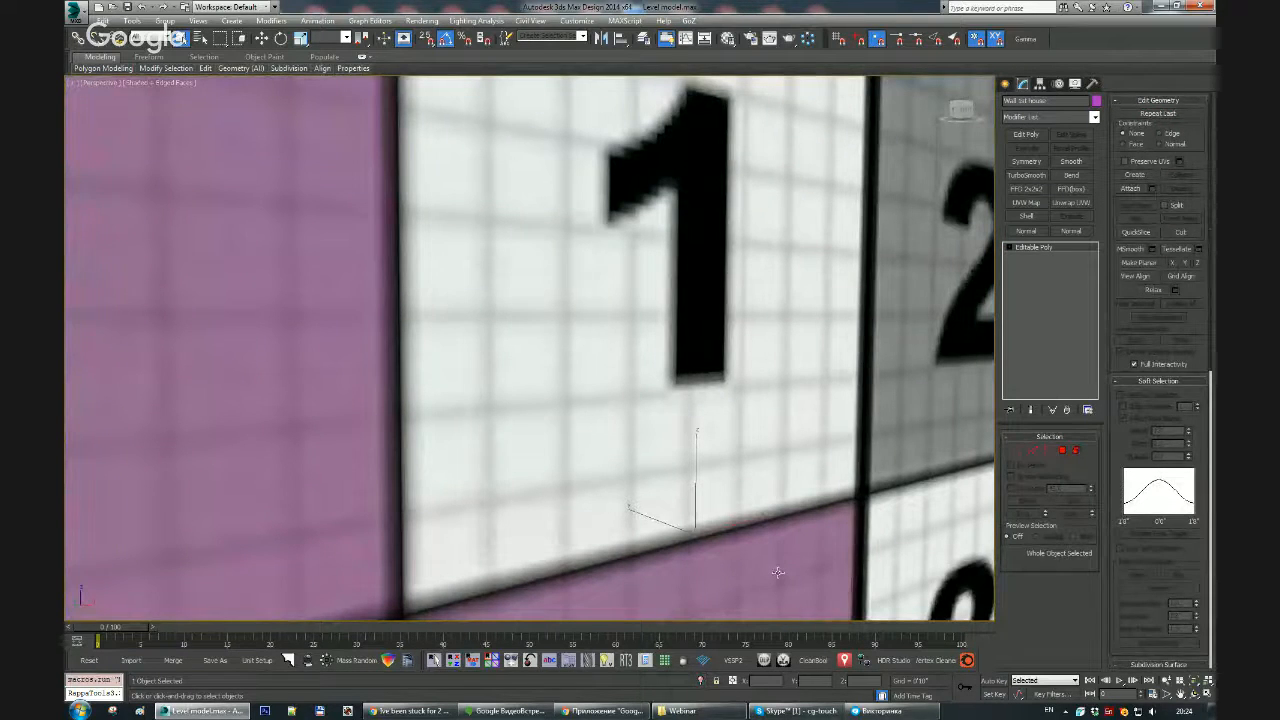
Step: Examine the checker pattern's size and direction on the walls and floor across the whole level, inside and outside
scroll(600, 446, "down", 8)
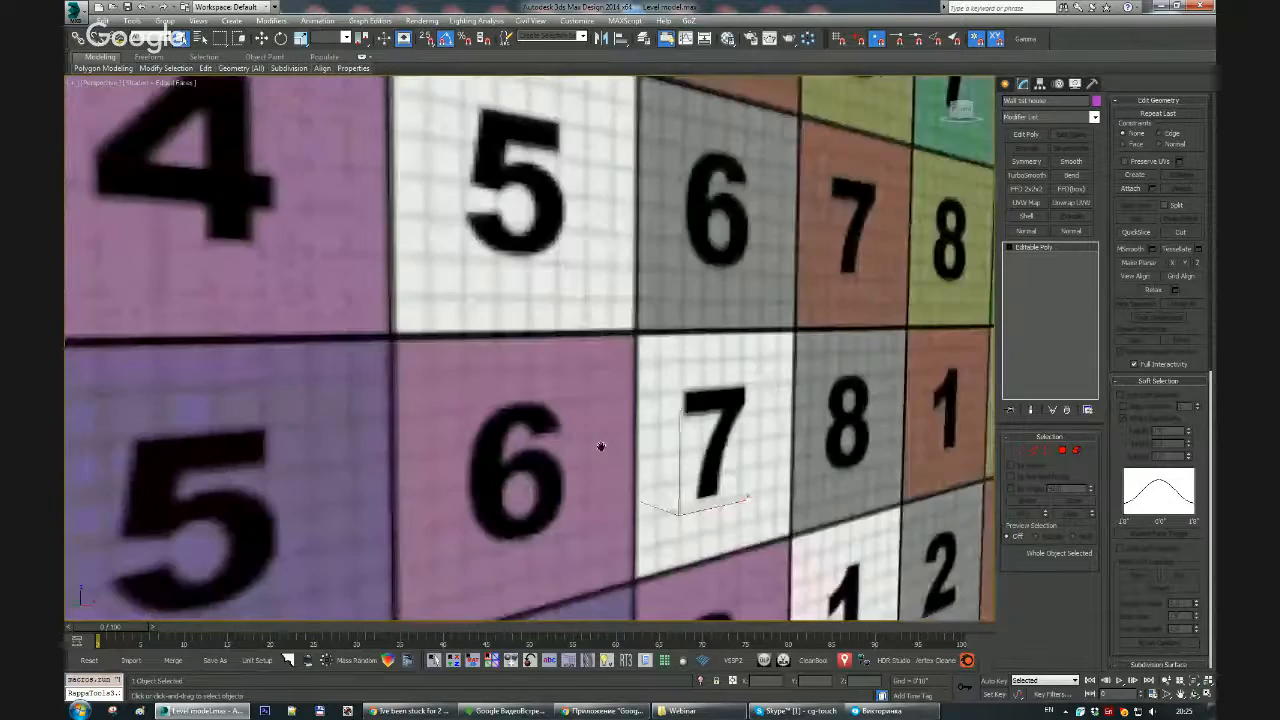
middle_click_drag(540, 447, 592, 479, "alt")
scroll(533, 448, "up", 3)
middle_click_drag(532, 448, 548, 408, "alt")
scroll(569, 430, "up", 4)
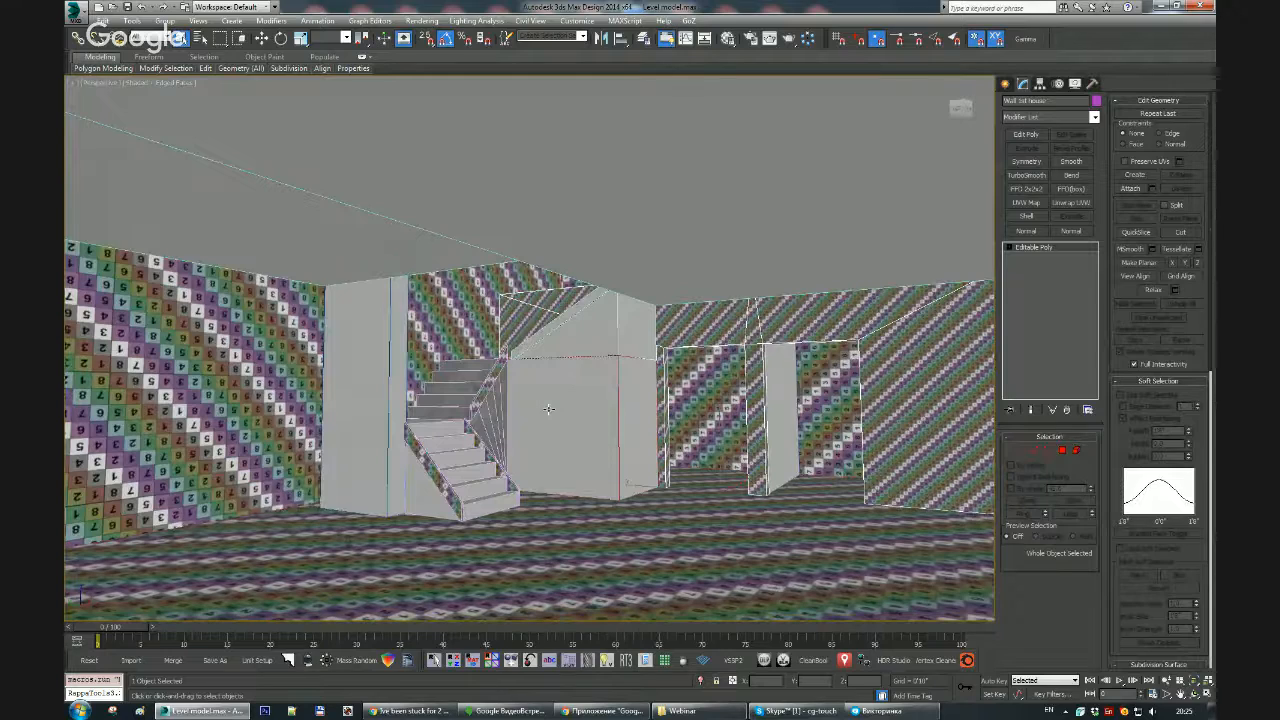
middle_click_drag(567, 412, 563, 387, "alt")
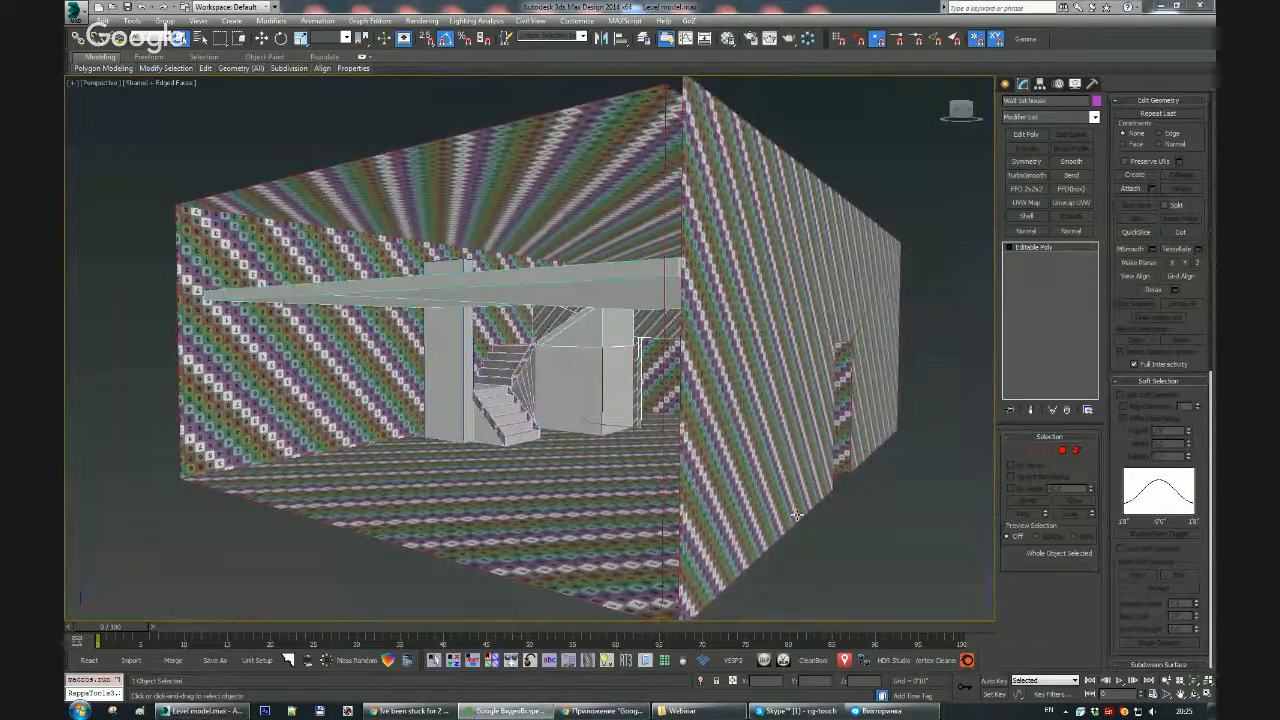
middle_click_drag(796, 515, 737, 510, "alt")
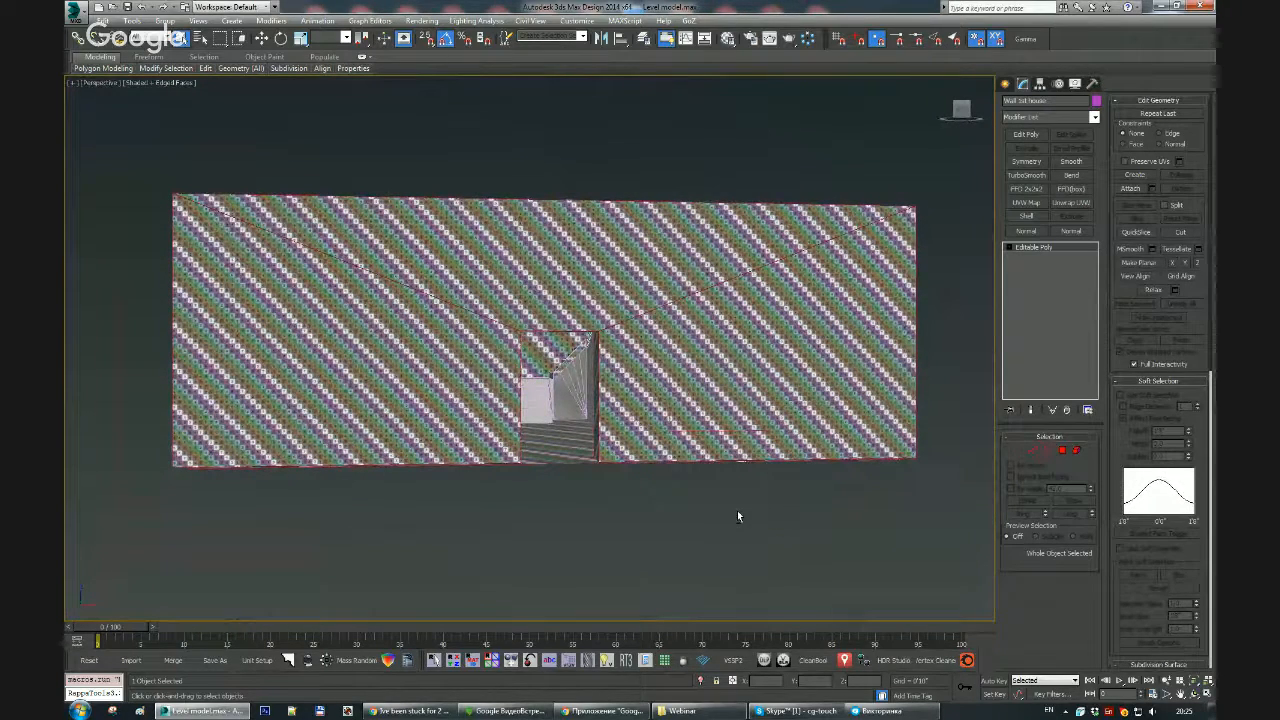
middle_click_drag(693, 503, 641, 390, "alt")
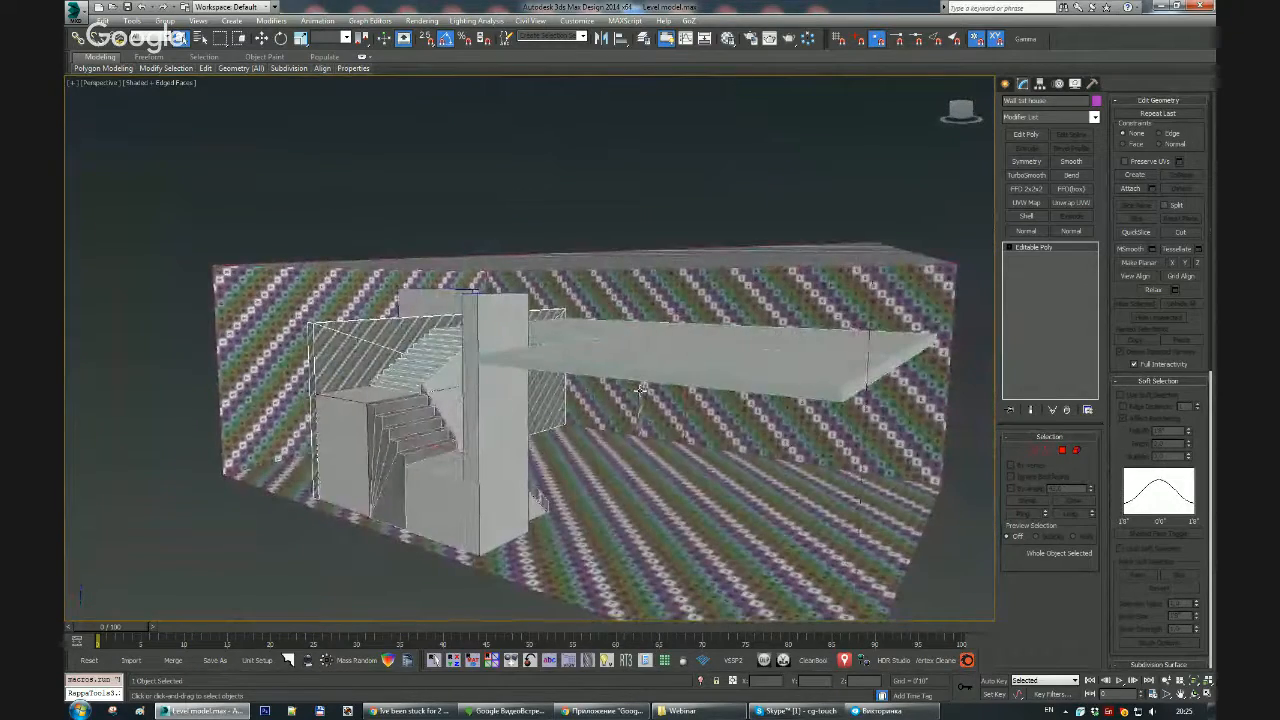